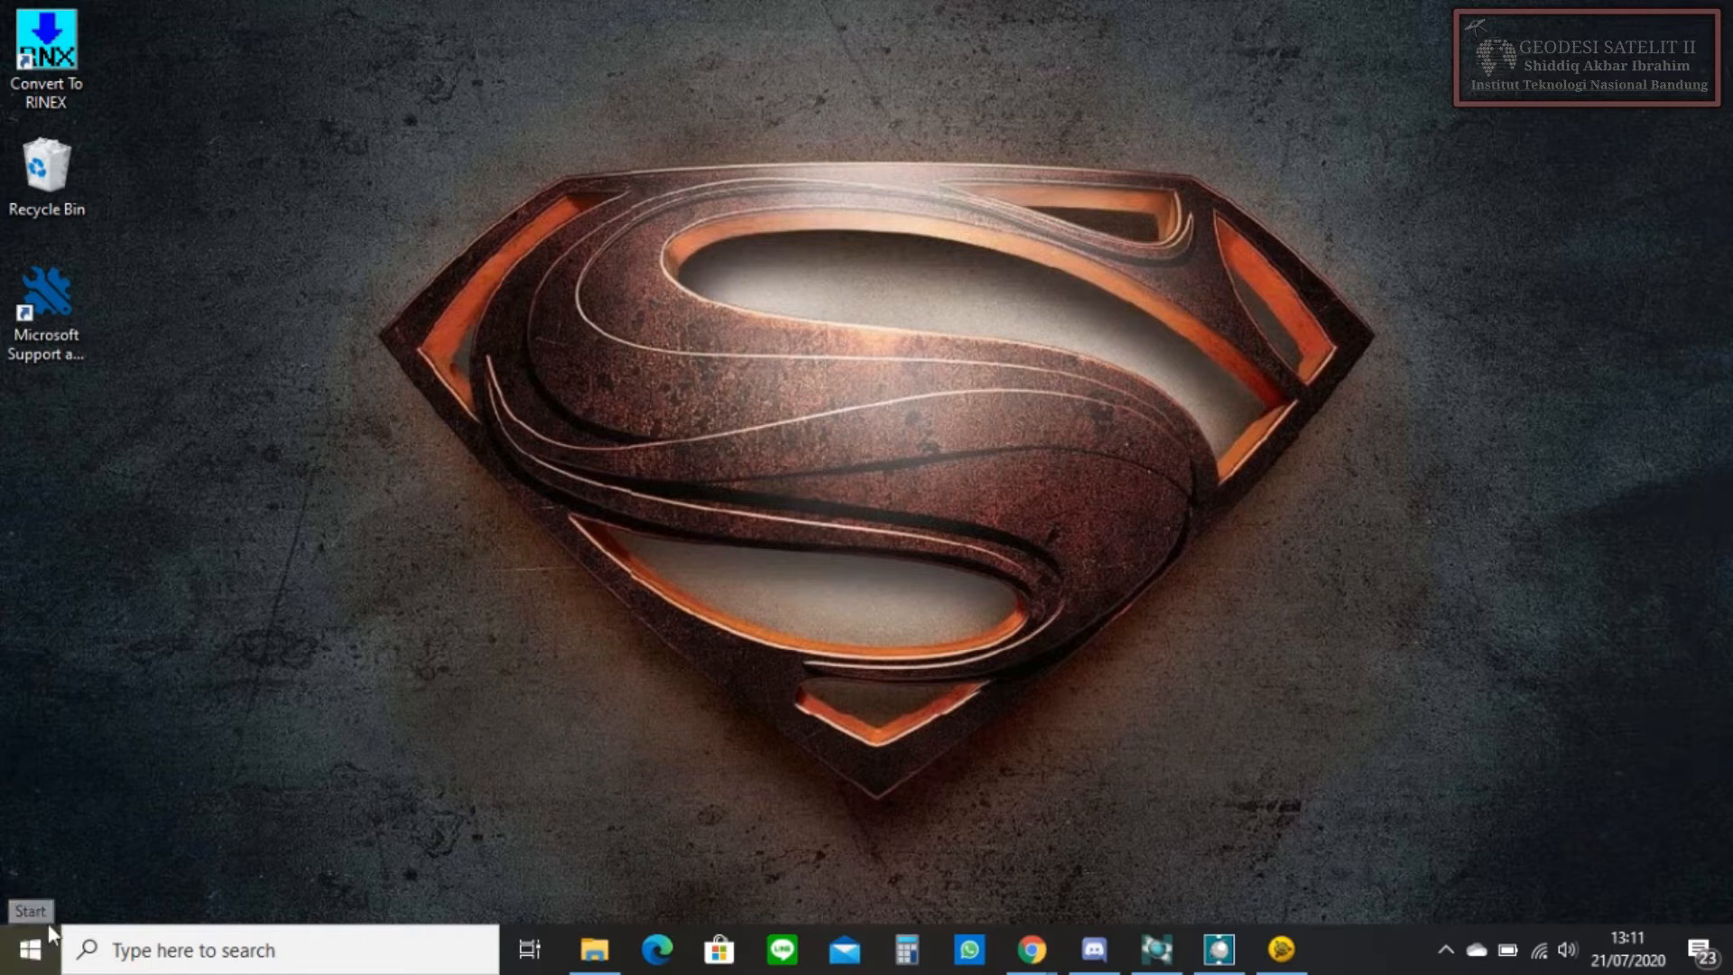
left_click(11, 966)
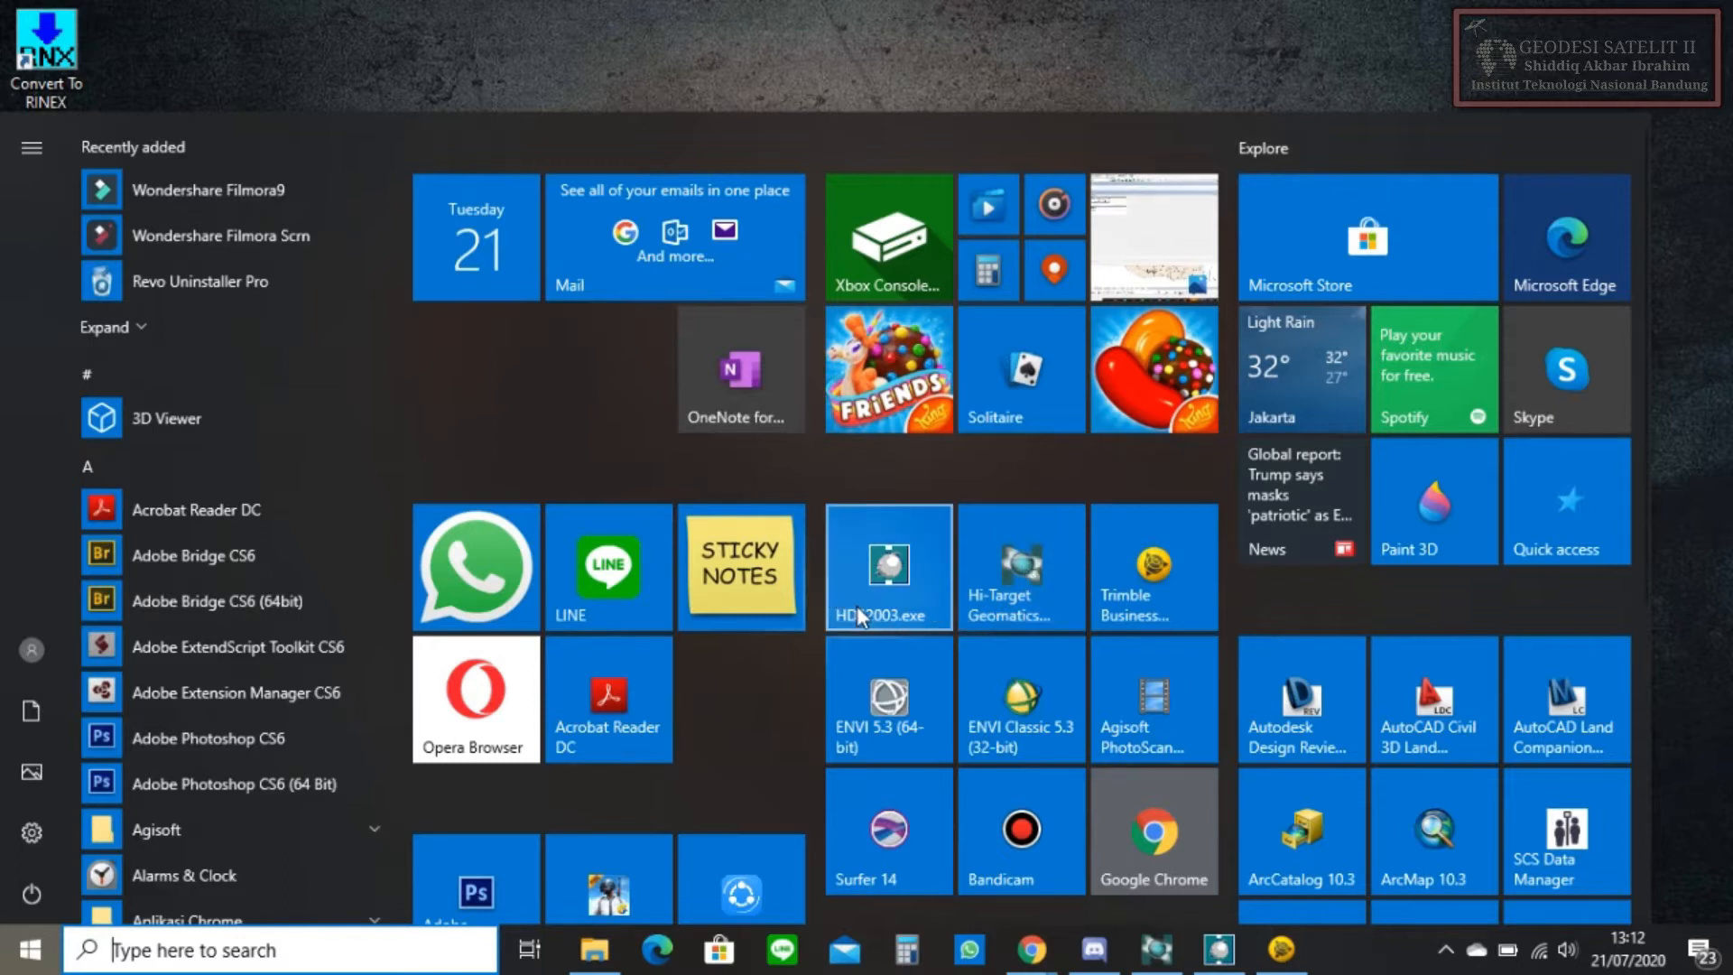
left_click(911, 32)
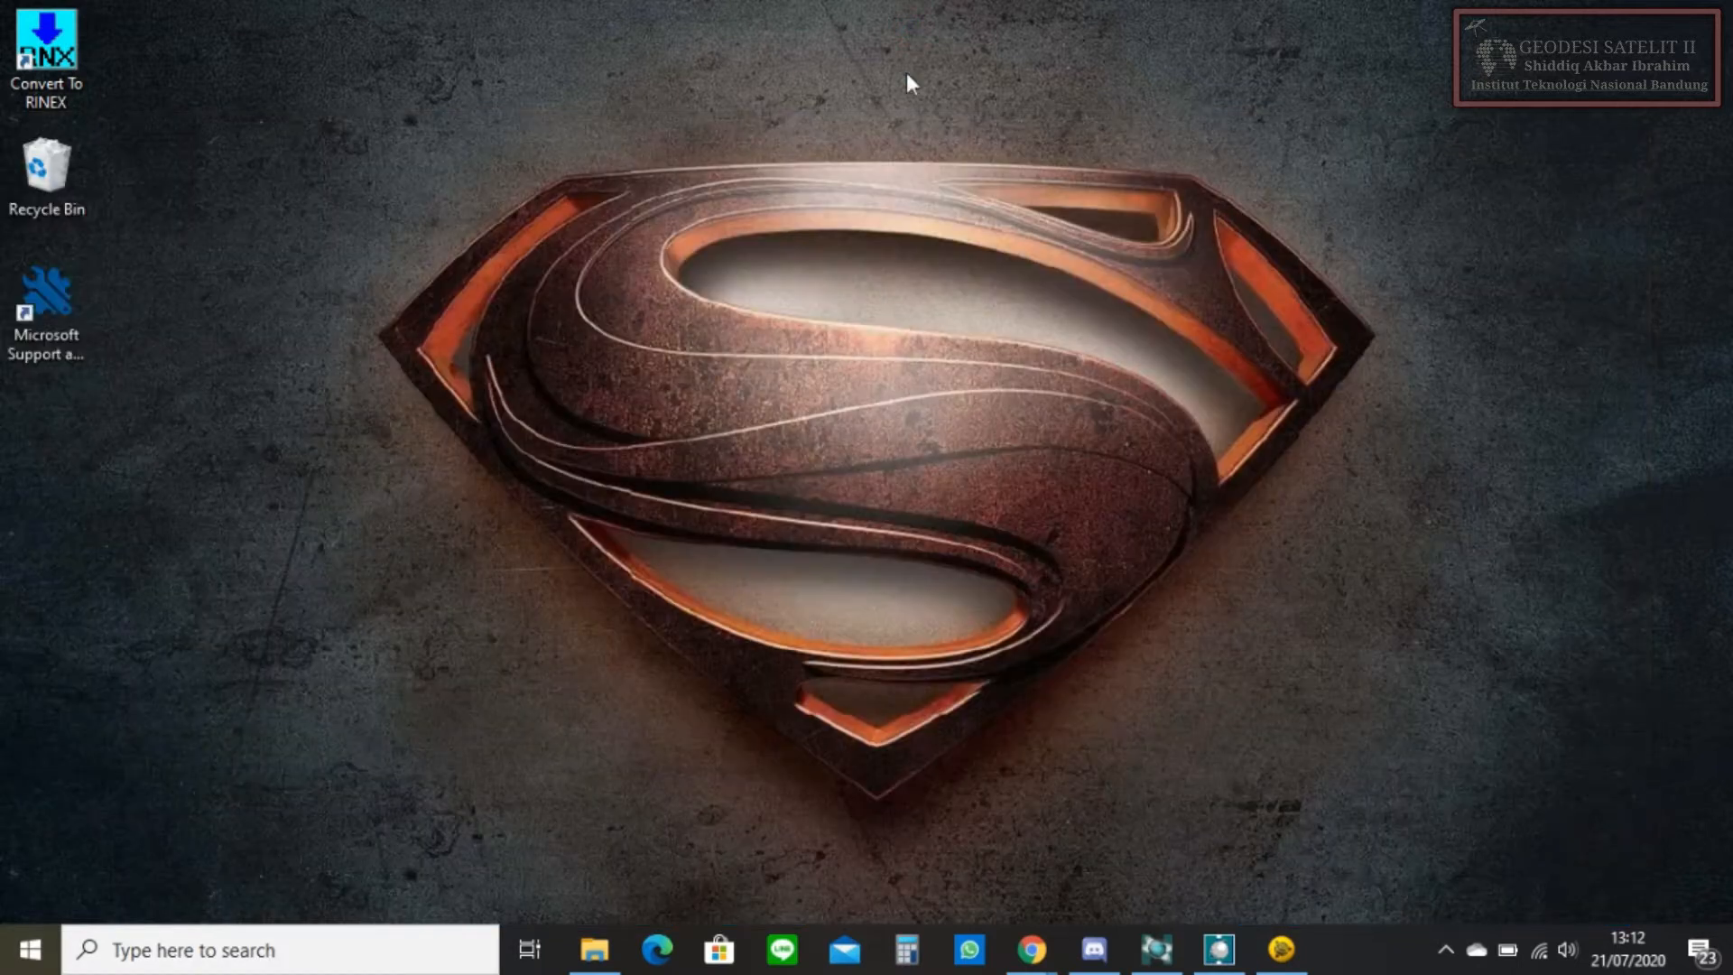
mouse_move(1273, 966)
left_click(9, 946)
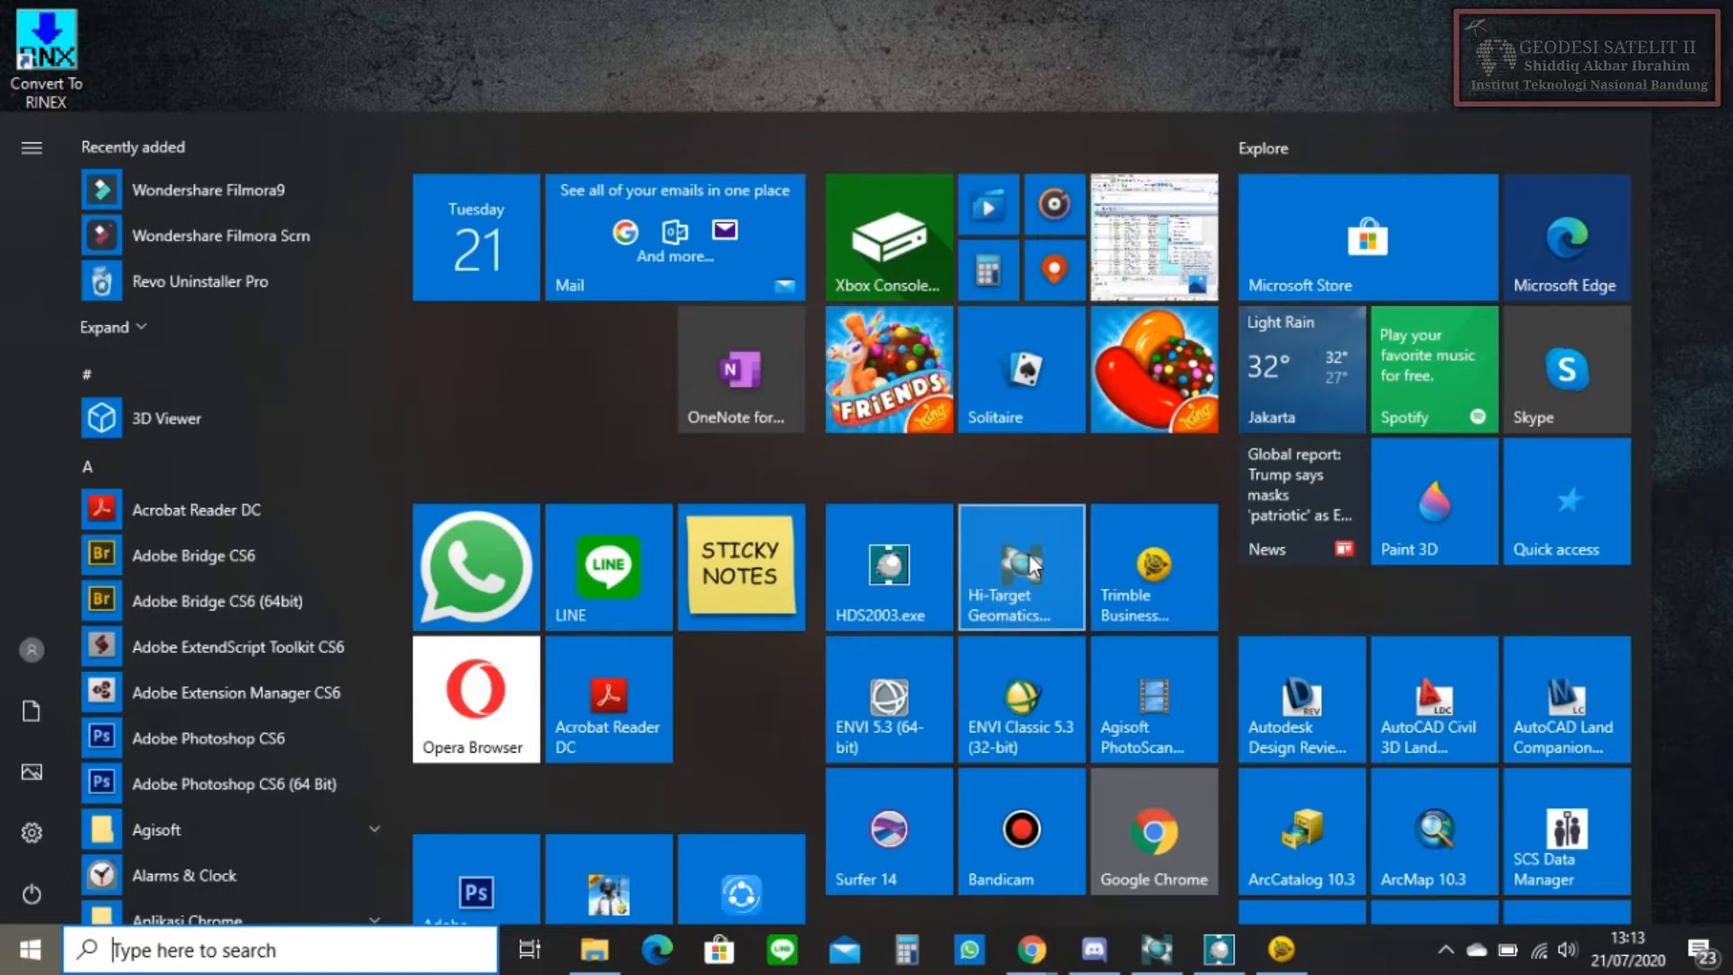
left_click(1148, 50)
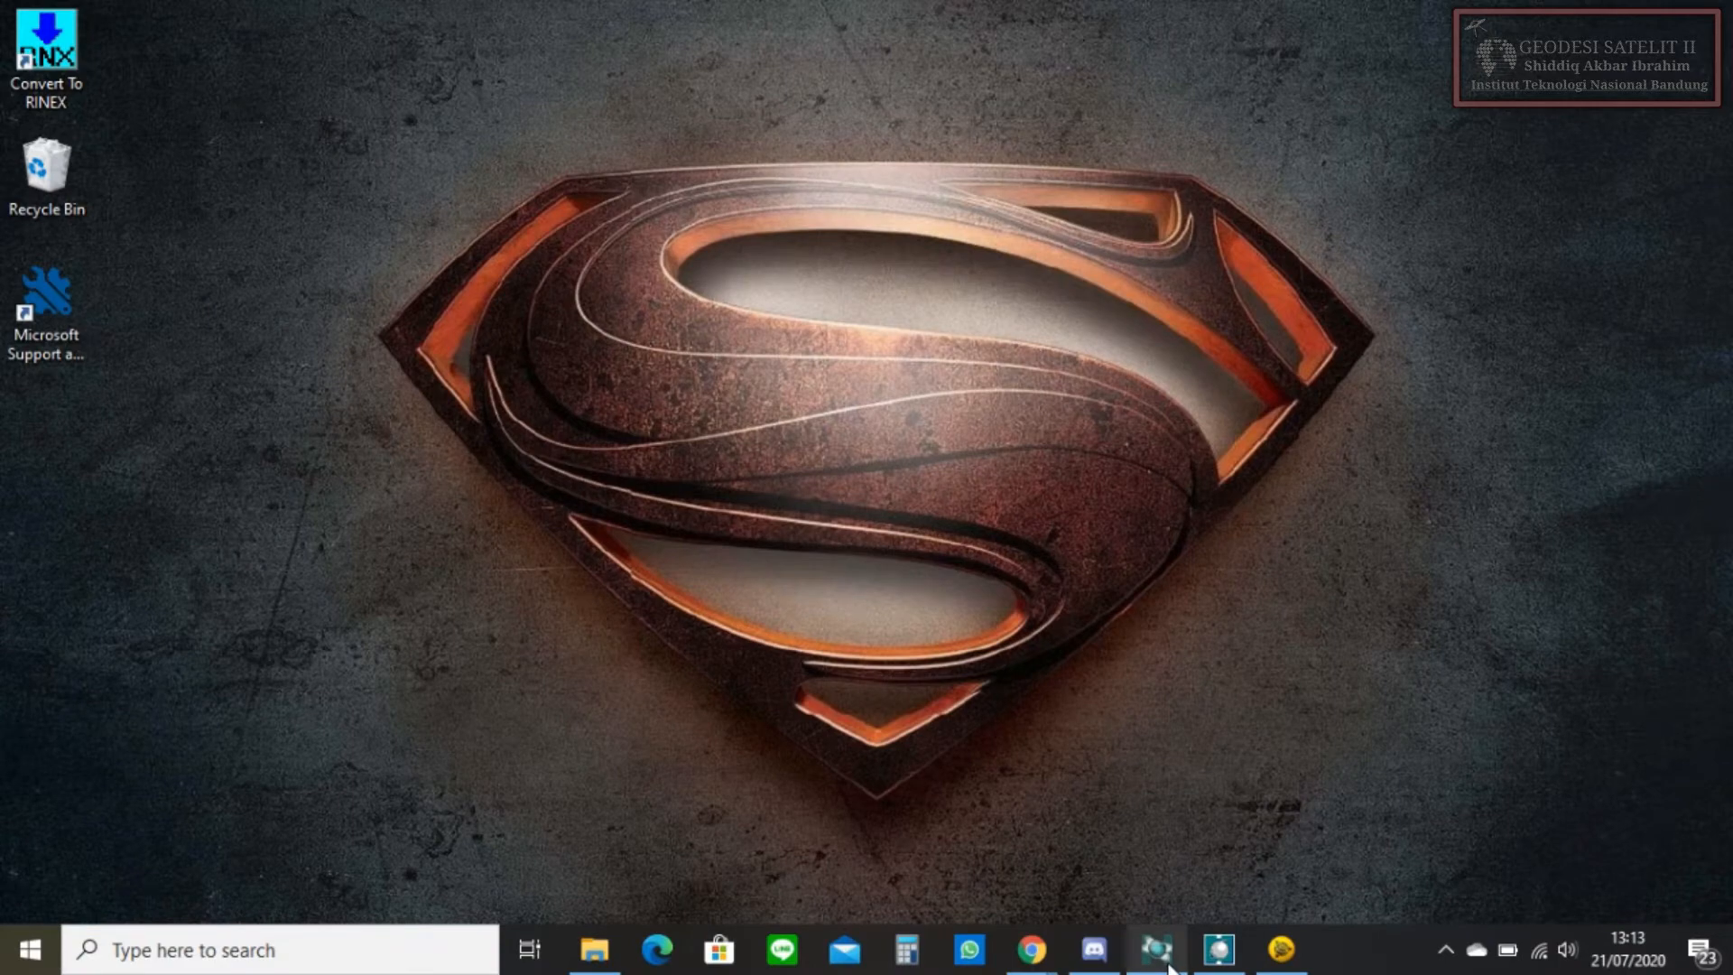
- Switch to Hi-Target Geomatics Office and start a new project named TUTORIAL_HGO
mouse_move(1165, 964)
left_click(1138, 830)
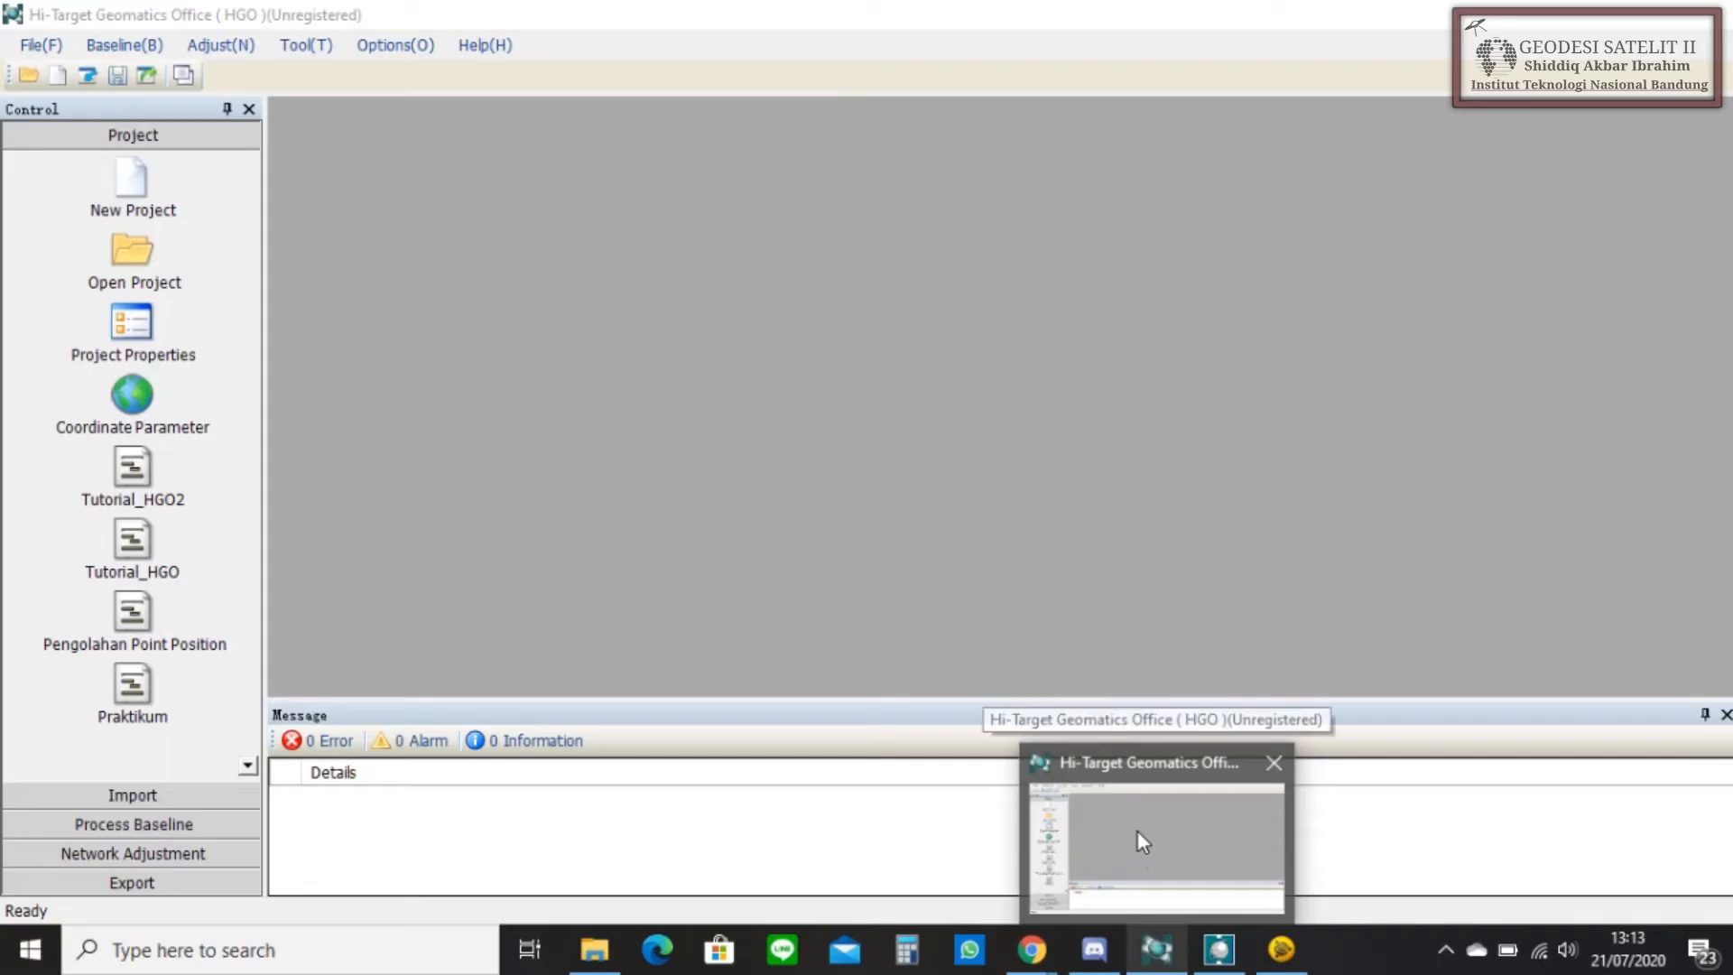
left_click(52, 77)
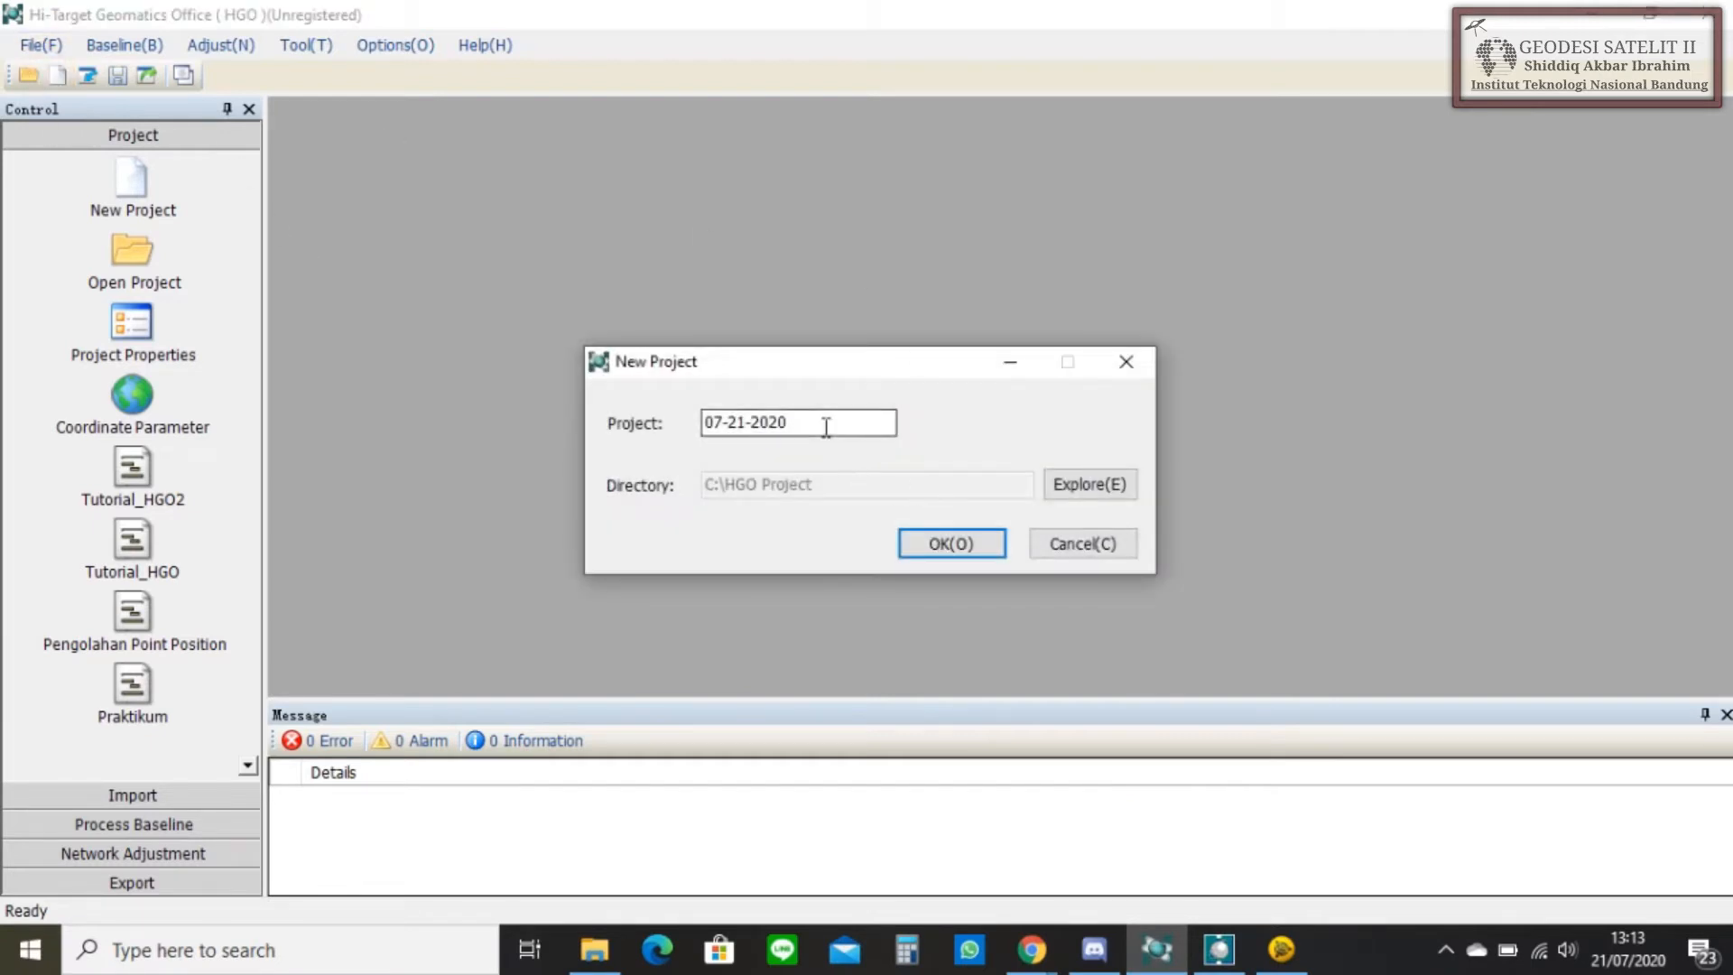
left_click_drag(824, 426, 619, 433)
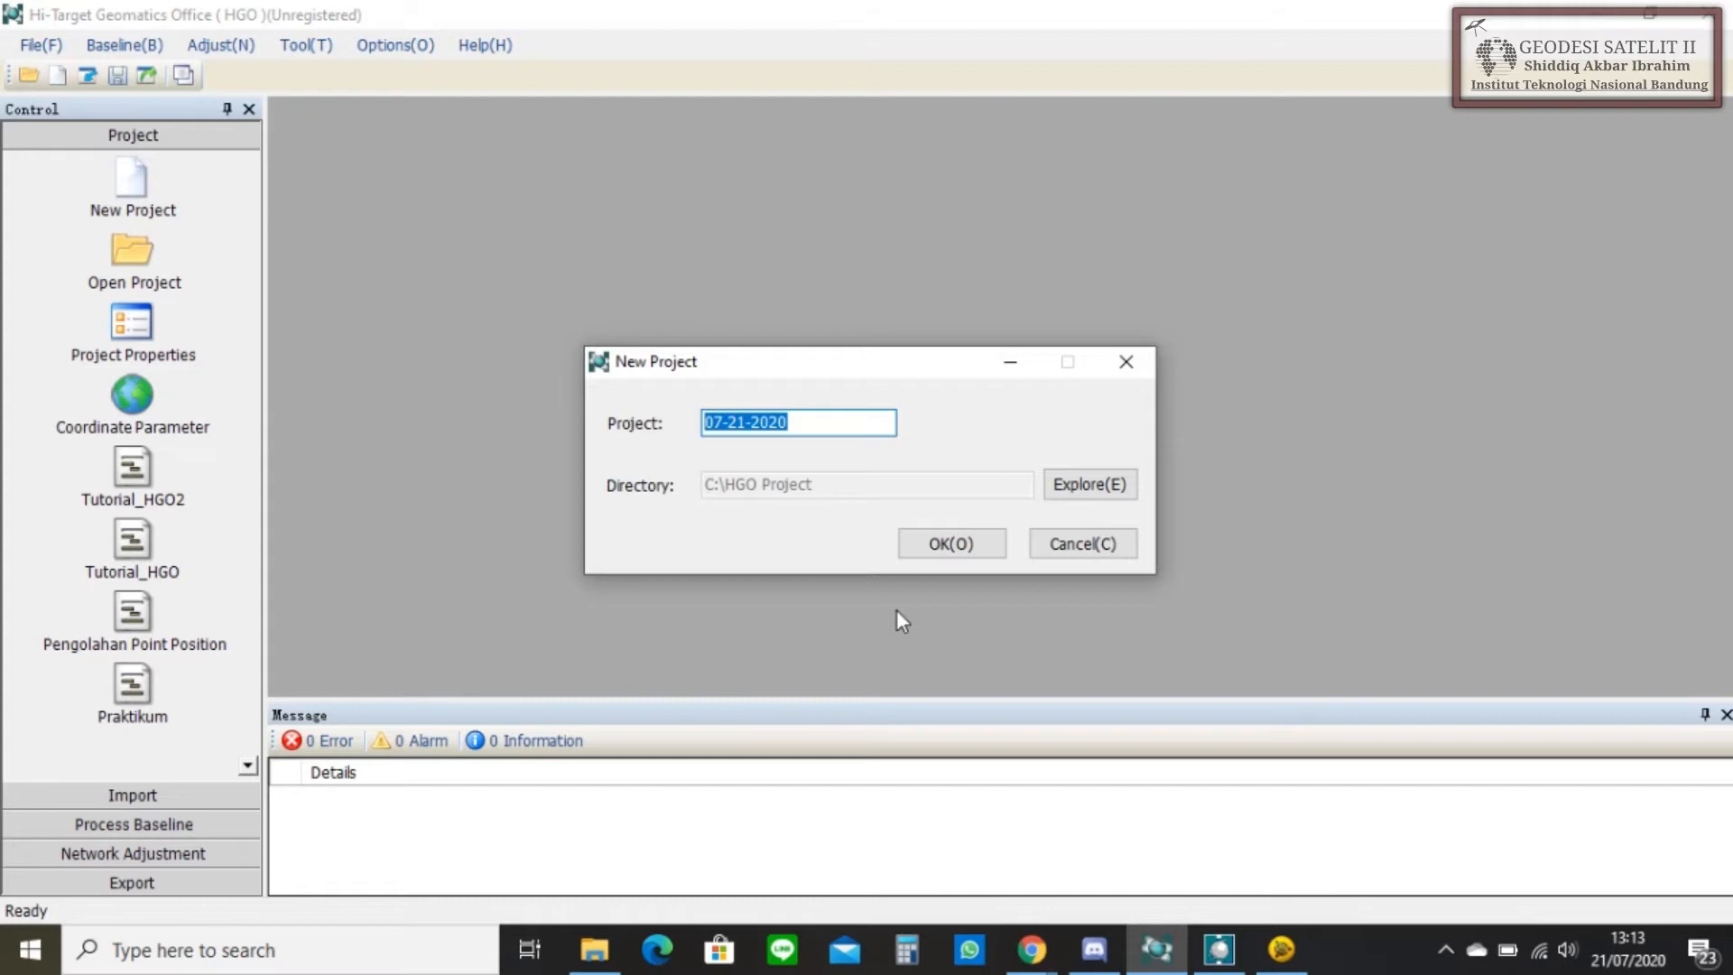
type("P")
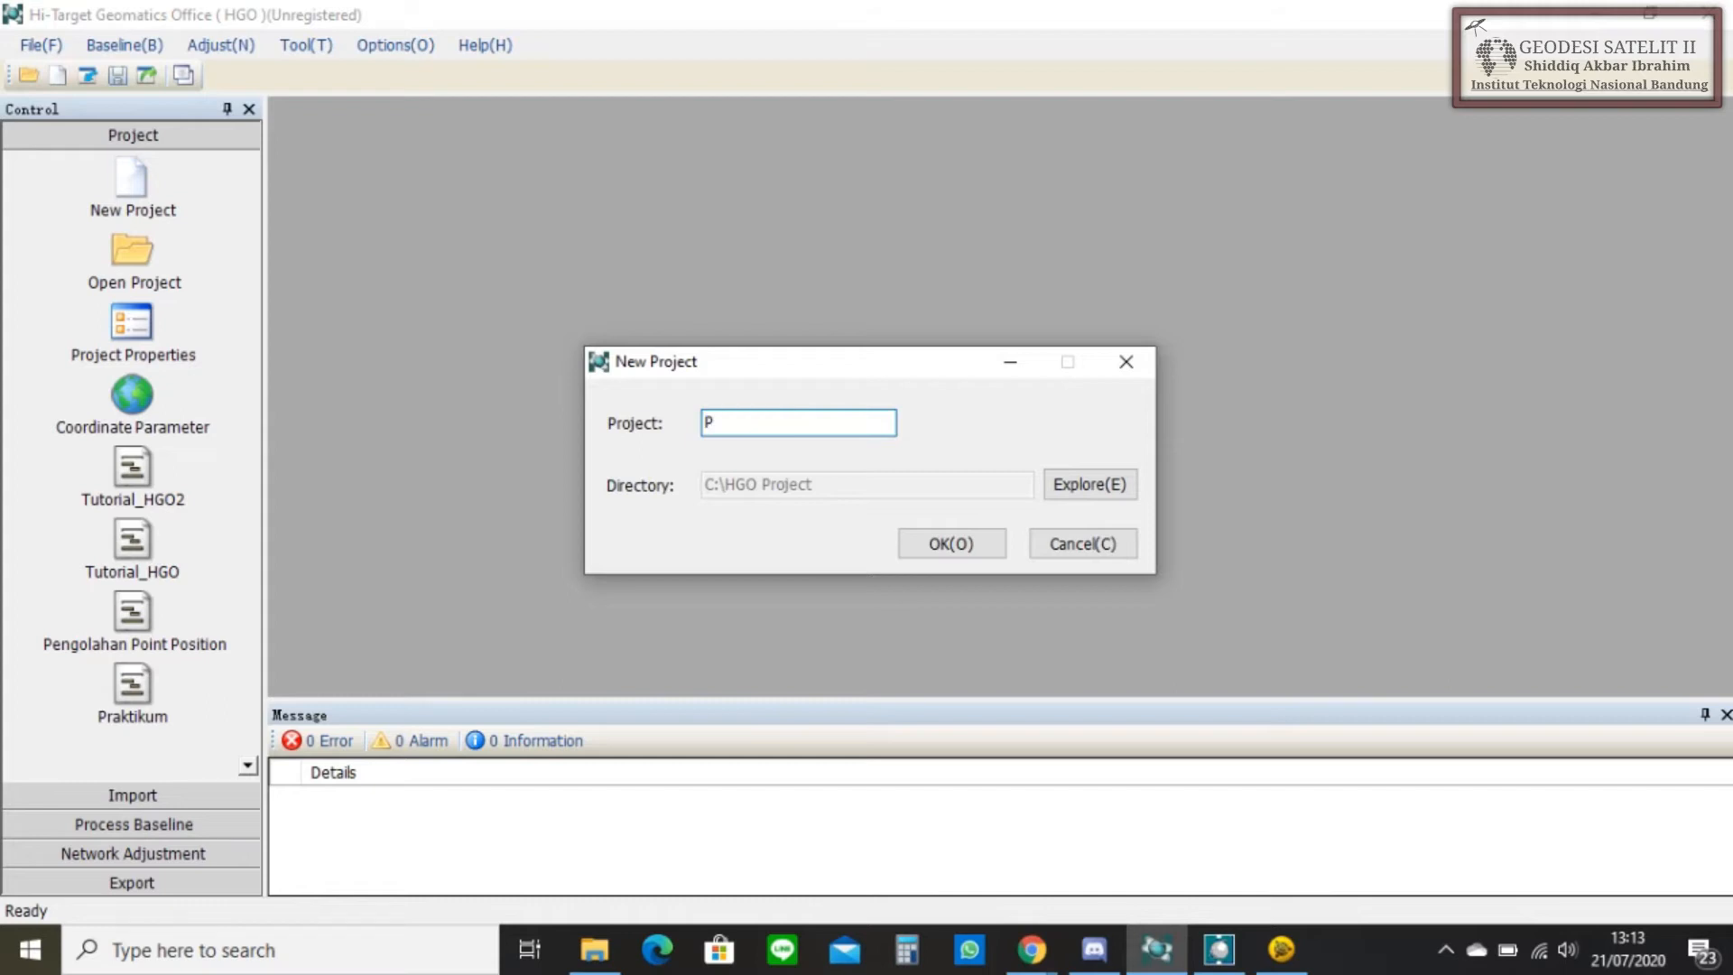
key("BackSpace")
type("TUTORIAS")
key("BackSpace")
type("L_HGO")
- Set the project directory to C:\PERKULIAHAN\SEMESTER 8\GEOSAT 2\vidio praktikum geosat and create the project, leaving its properties unfilled
left_click(1124, 484)
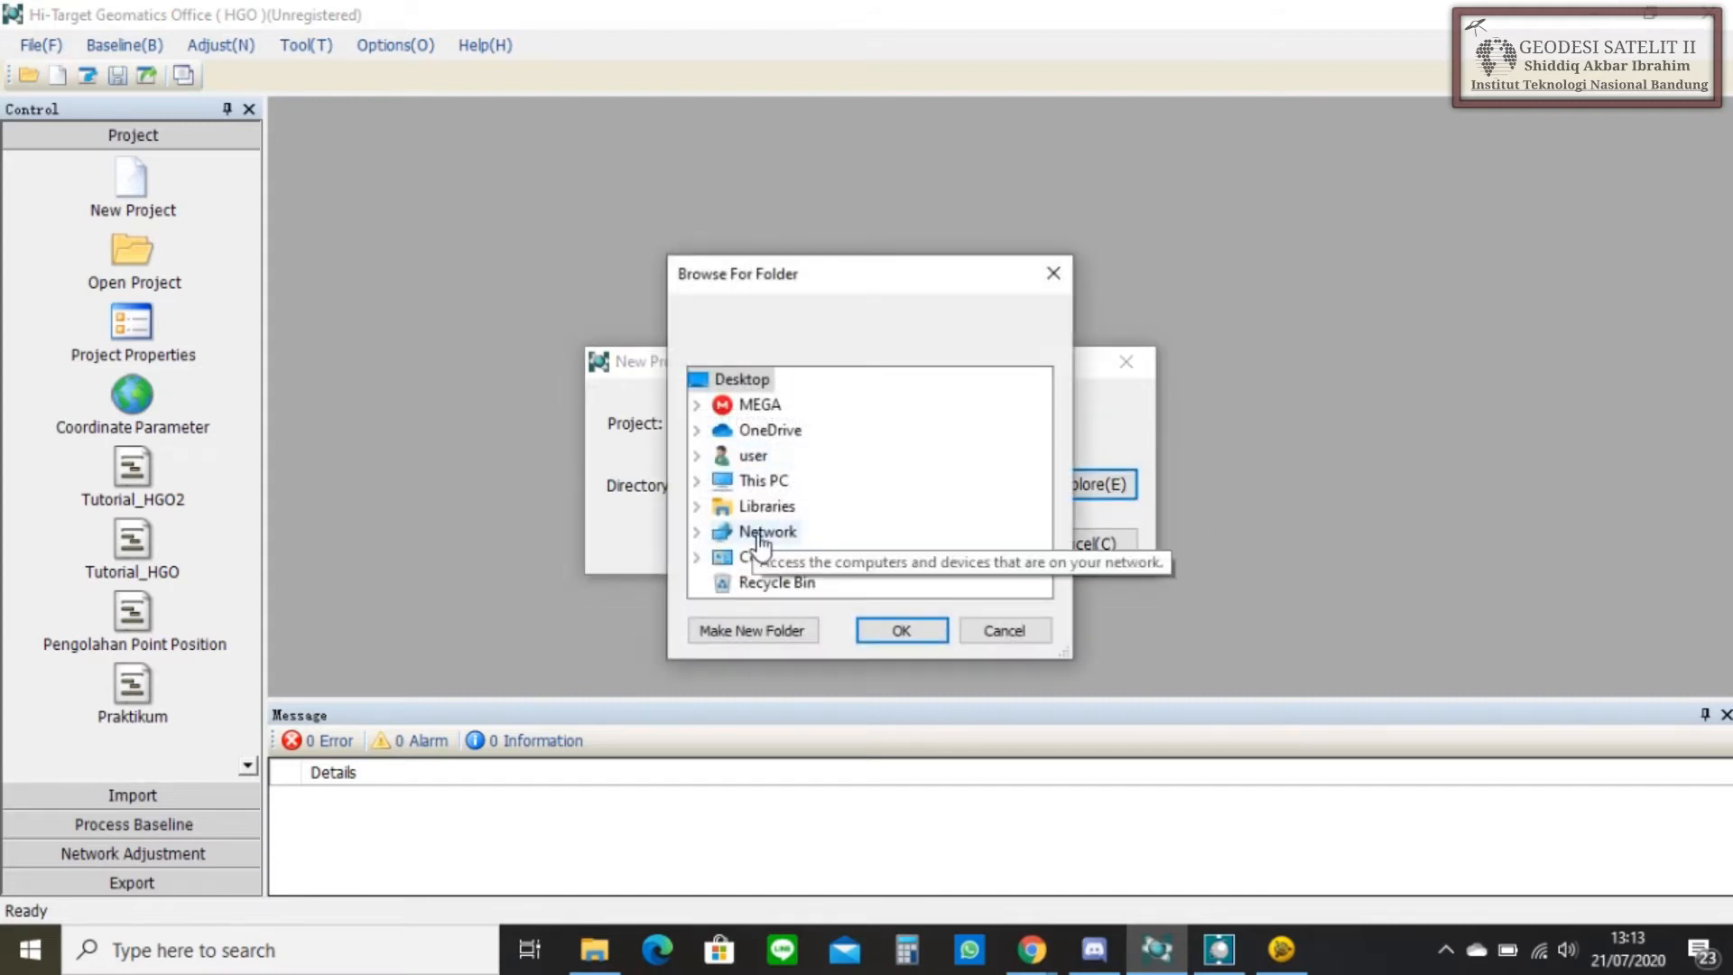
double_click(736, 481)
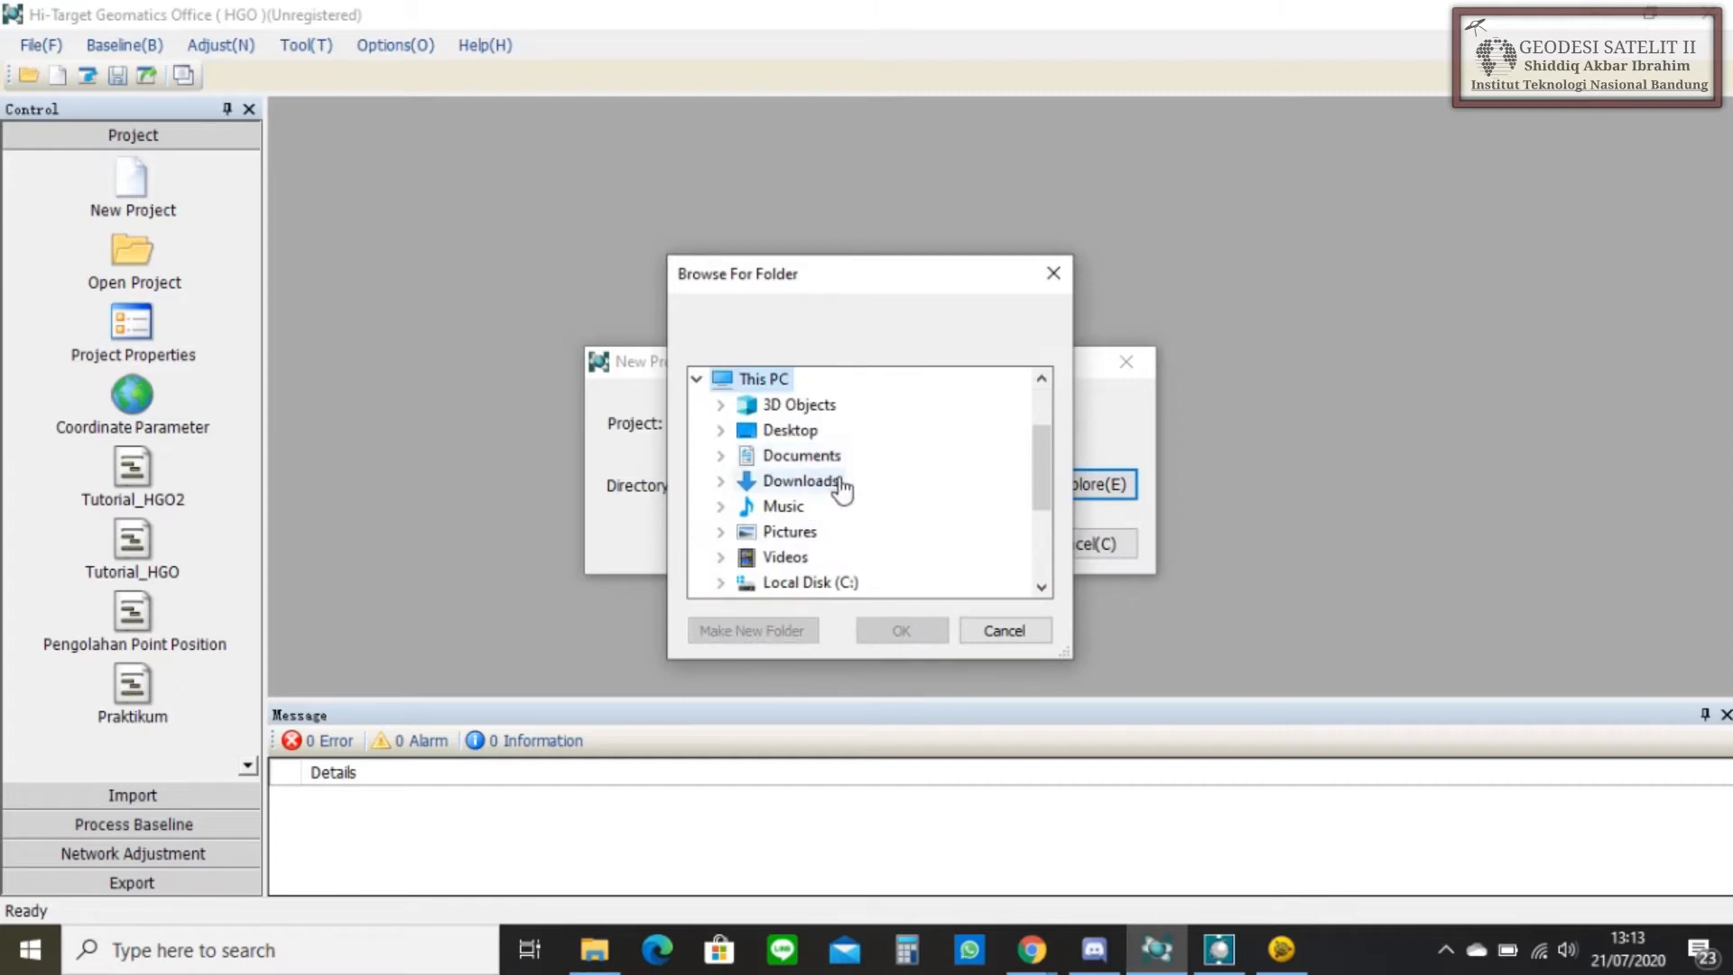
double_click(811, 582)
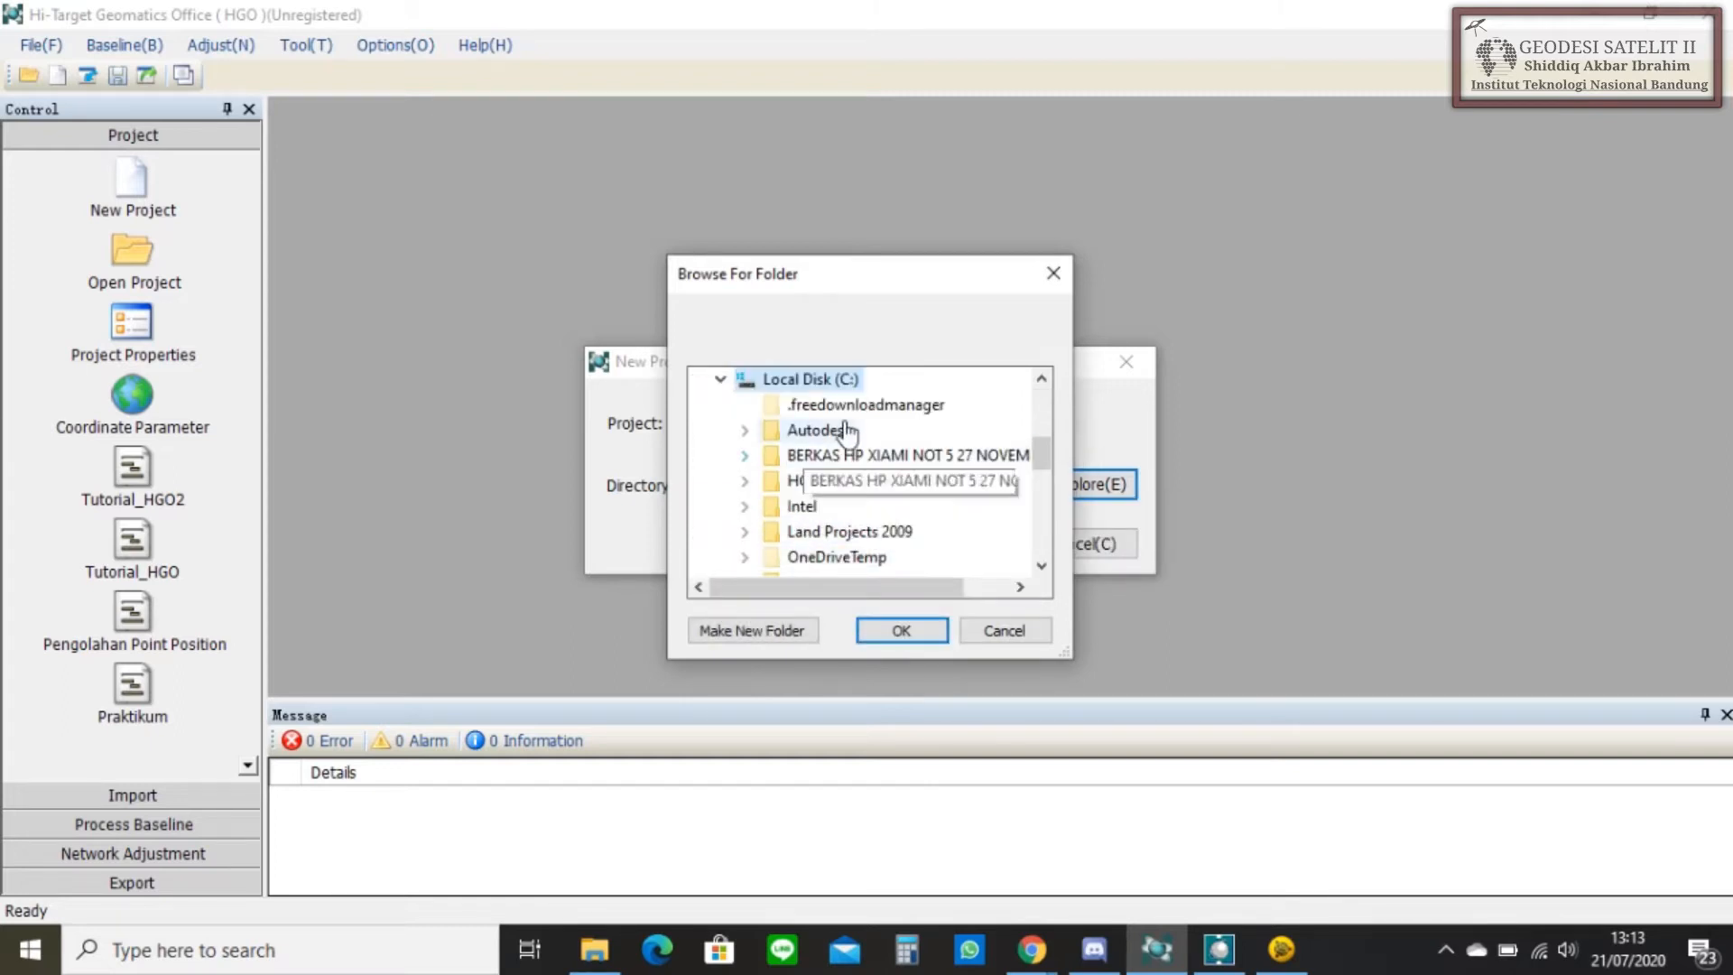
left_click_drag(806, 270, 1141, 222)
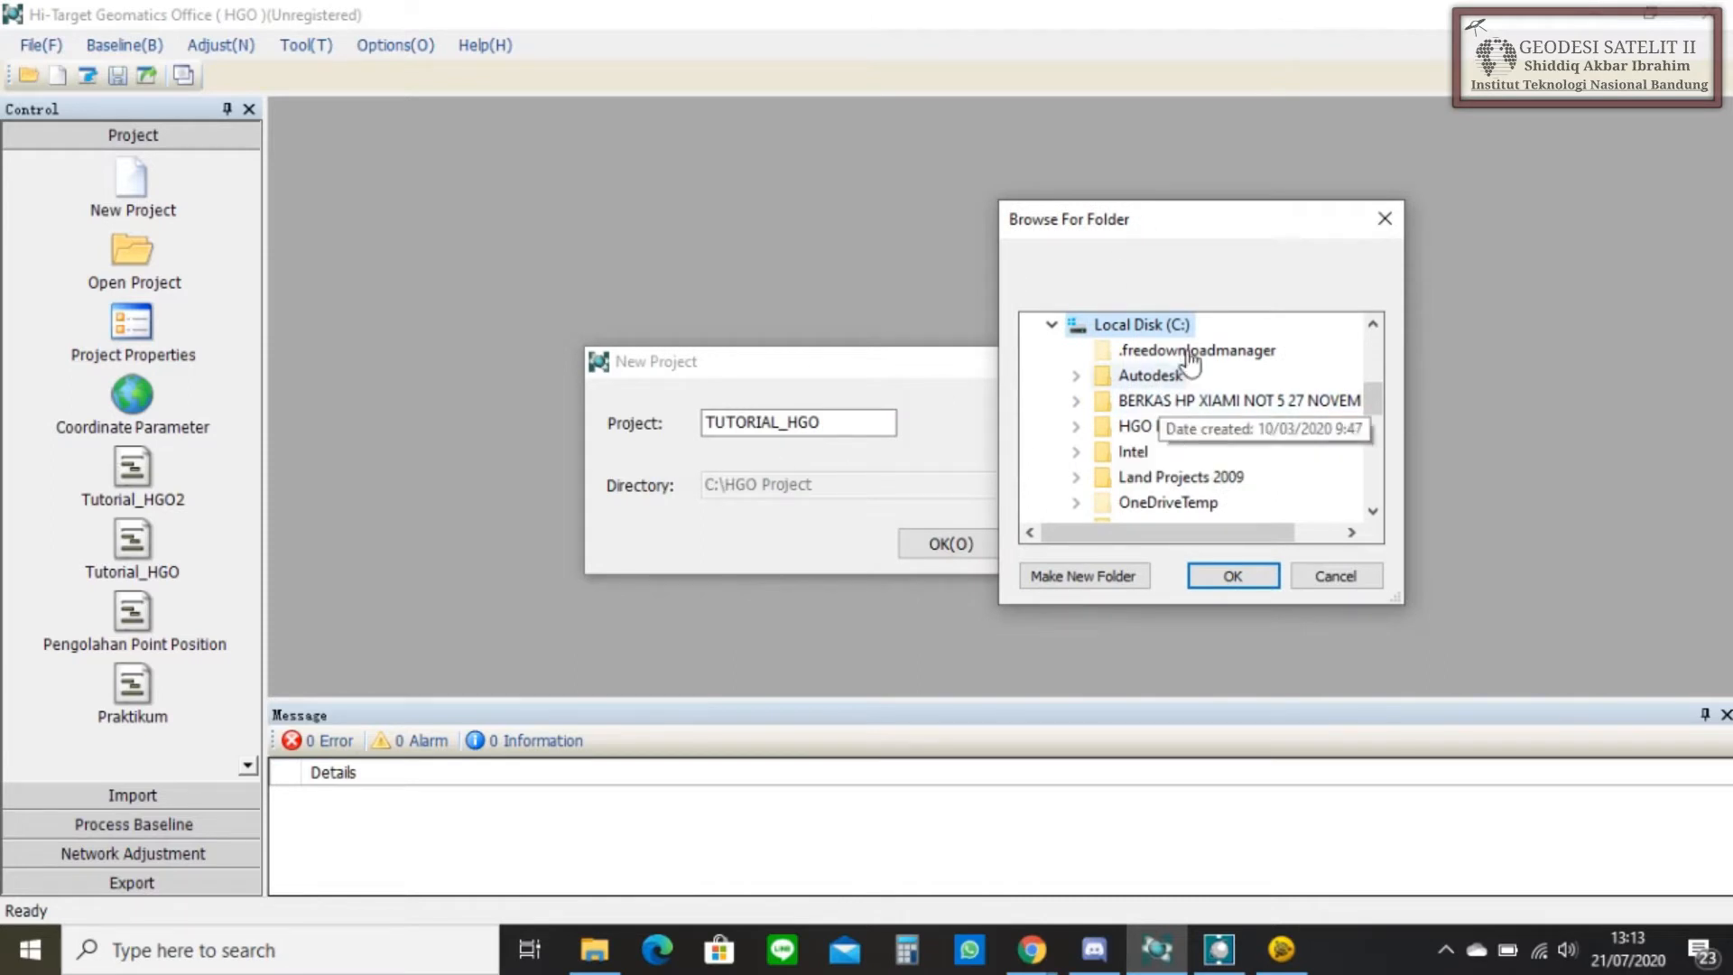
scroll(1149, 487, "down", 1)
scroll(1149, 487, "down", 1)
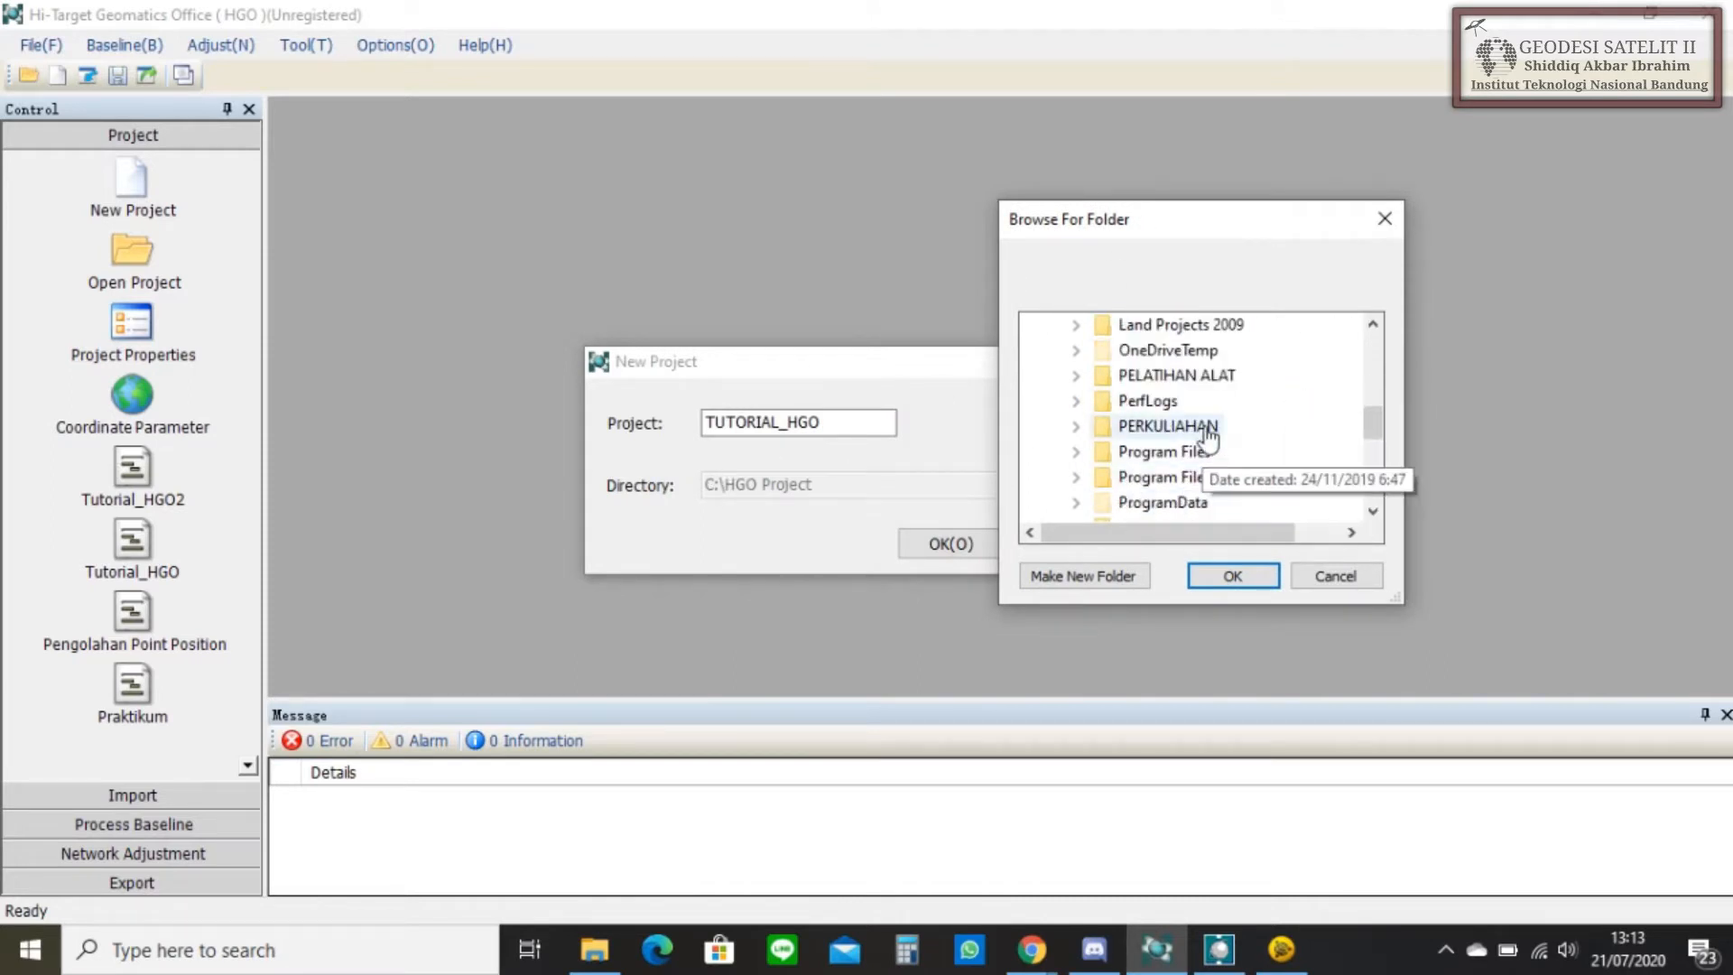
left_click(1158, 432)
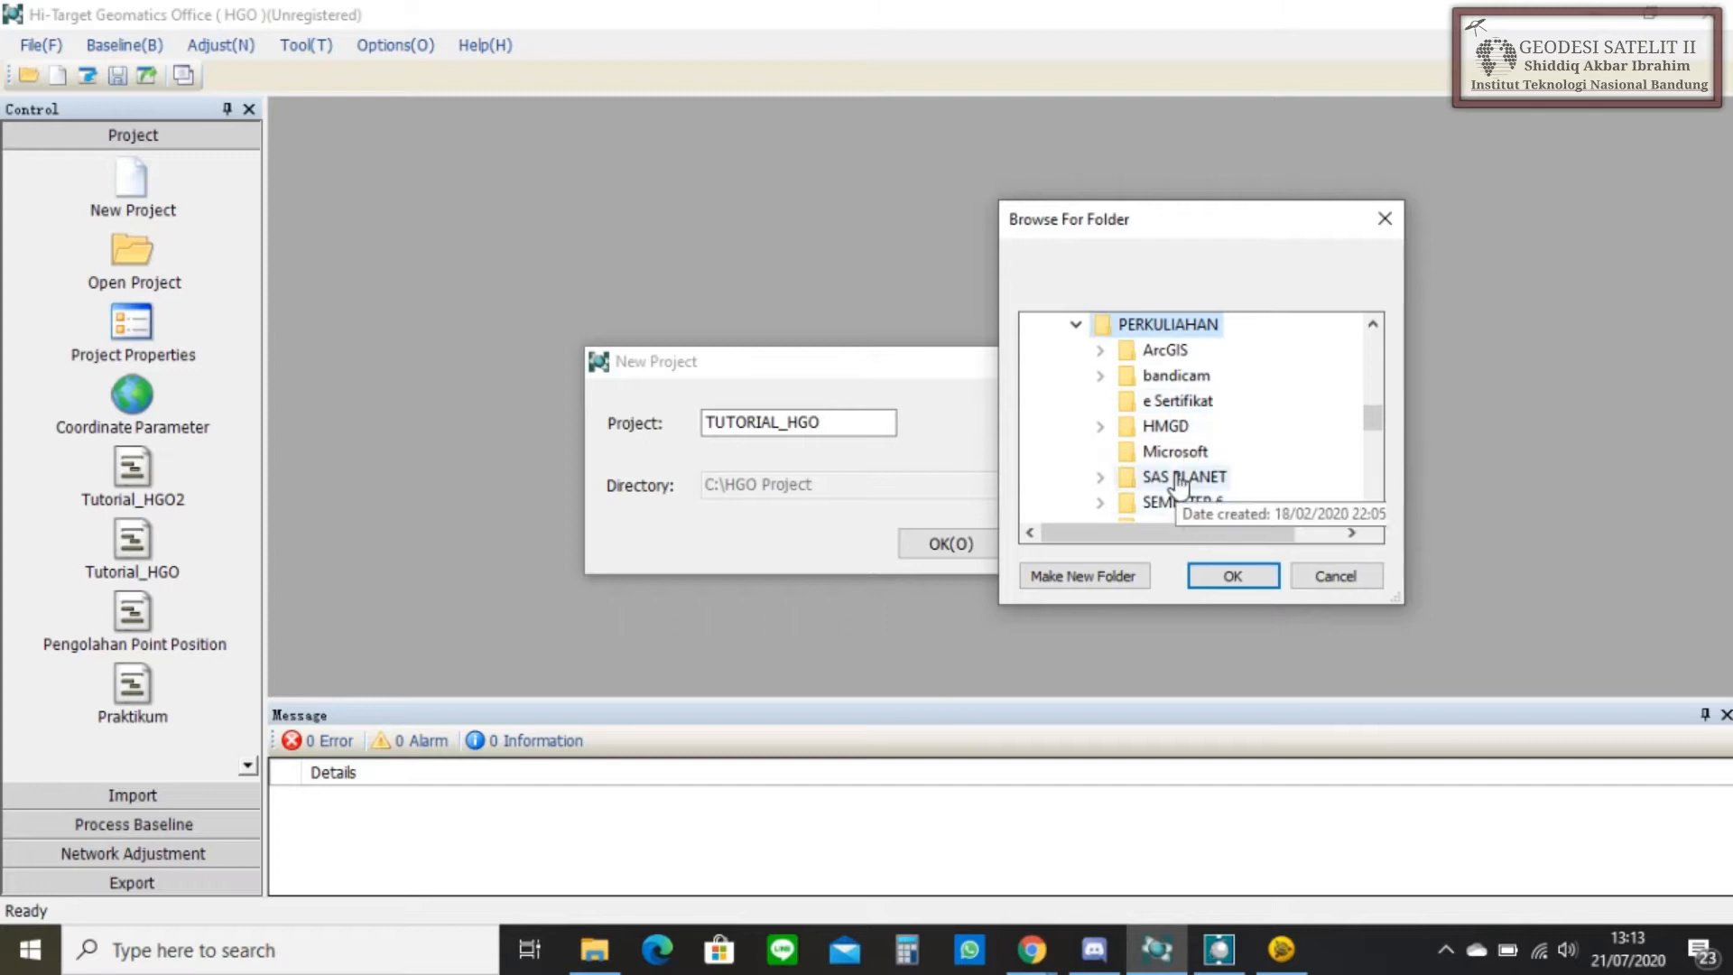
scroll(1210, 469, "down", 2)
left_click(1183, 400)
double_click(1224, 381)
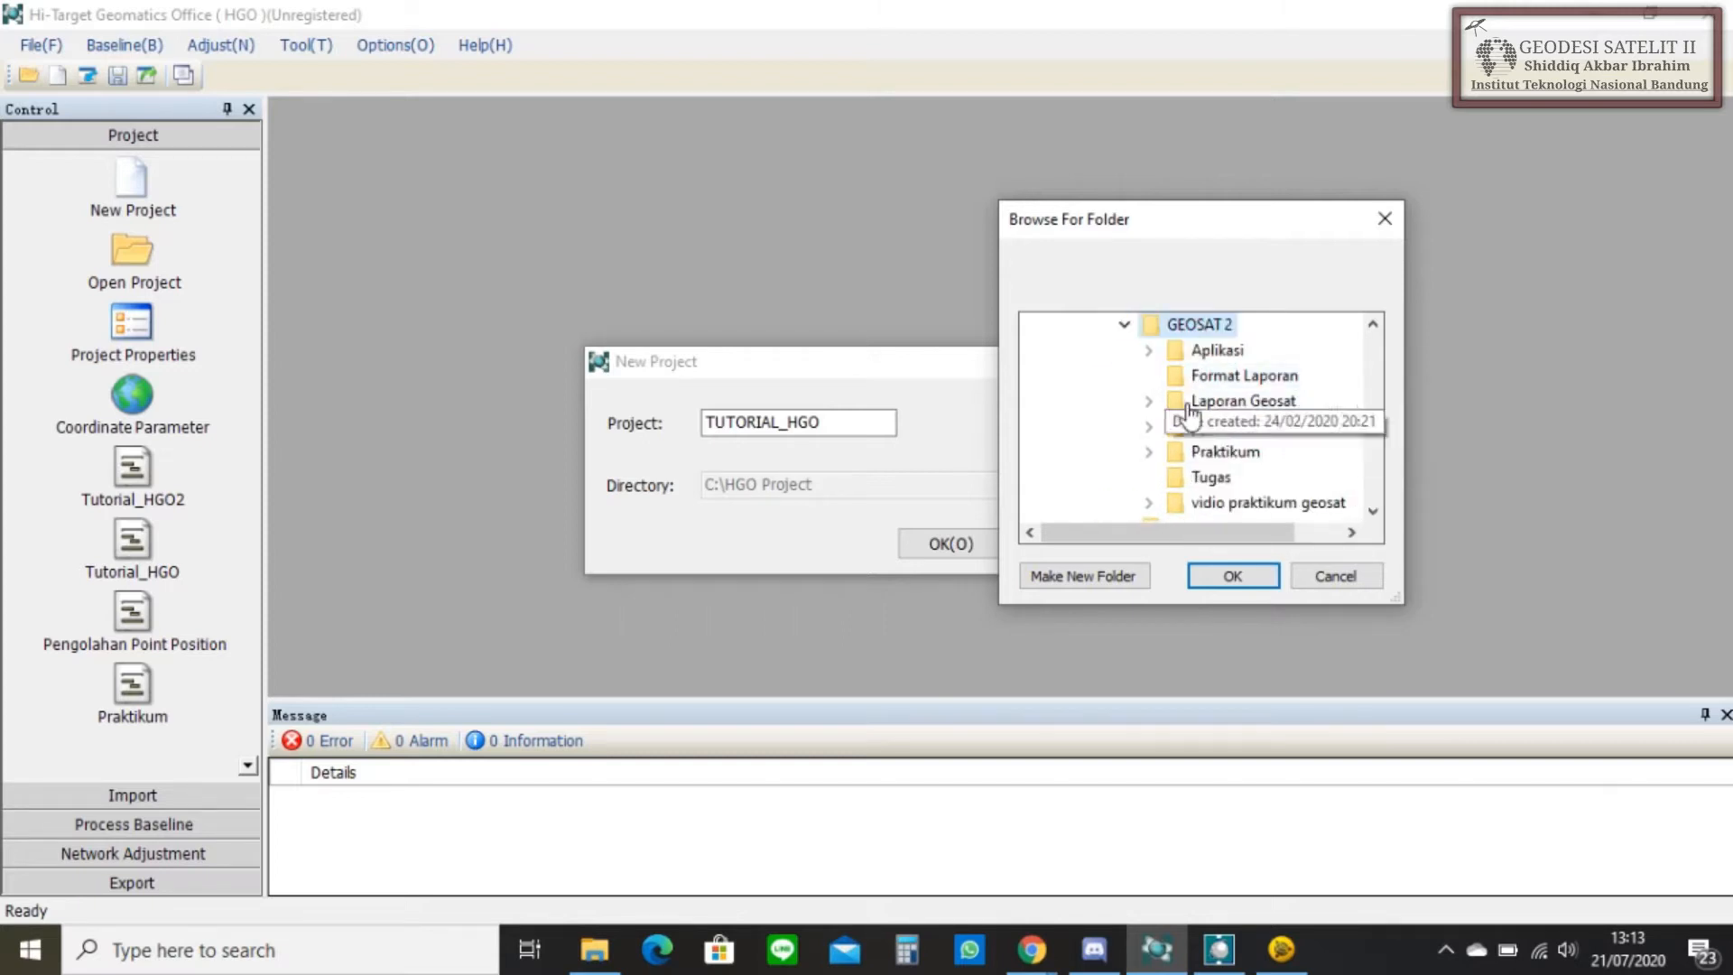
scroll(1219, 424, "down", 1)
left_click(1230, 434)
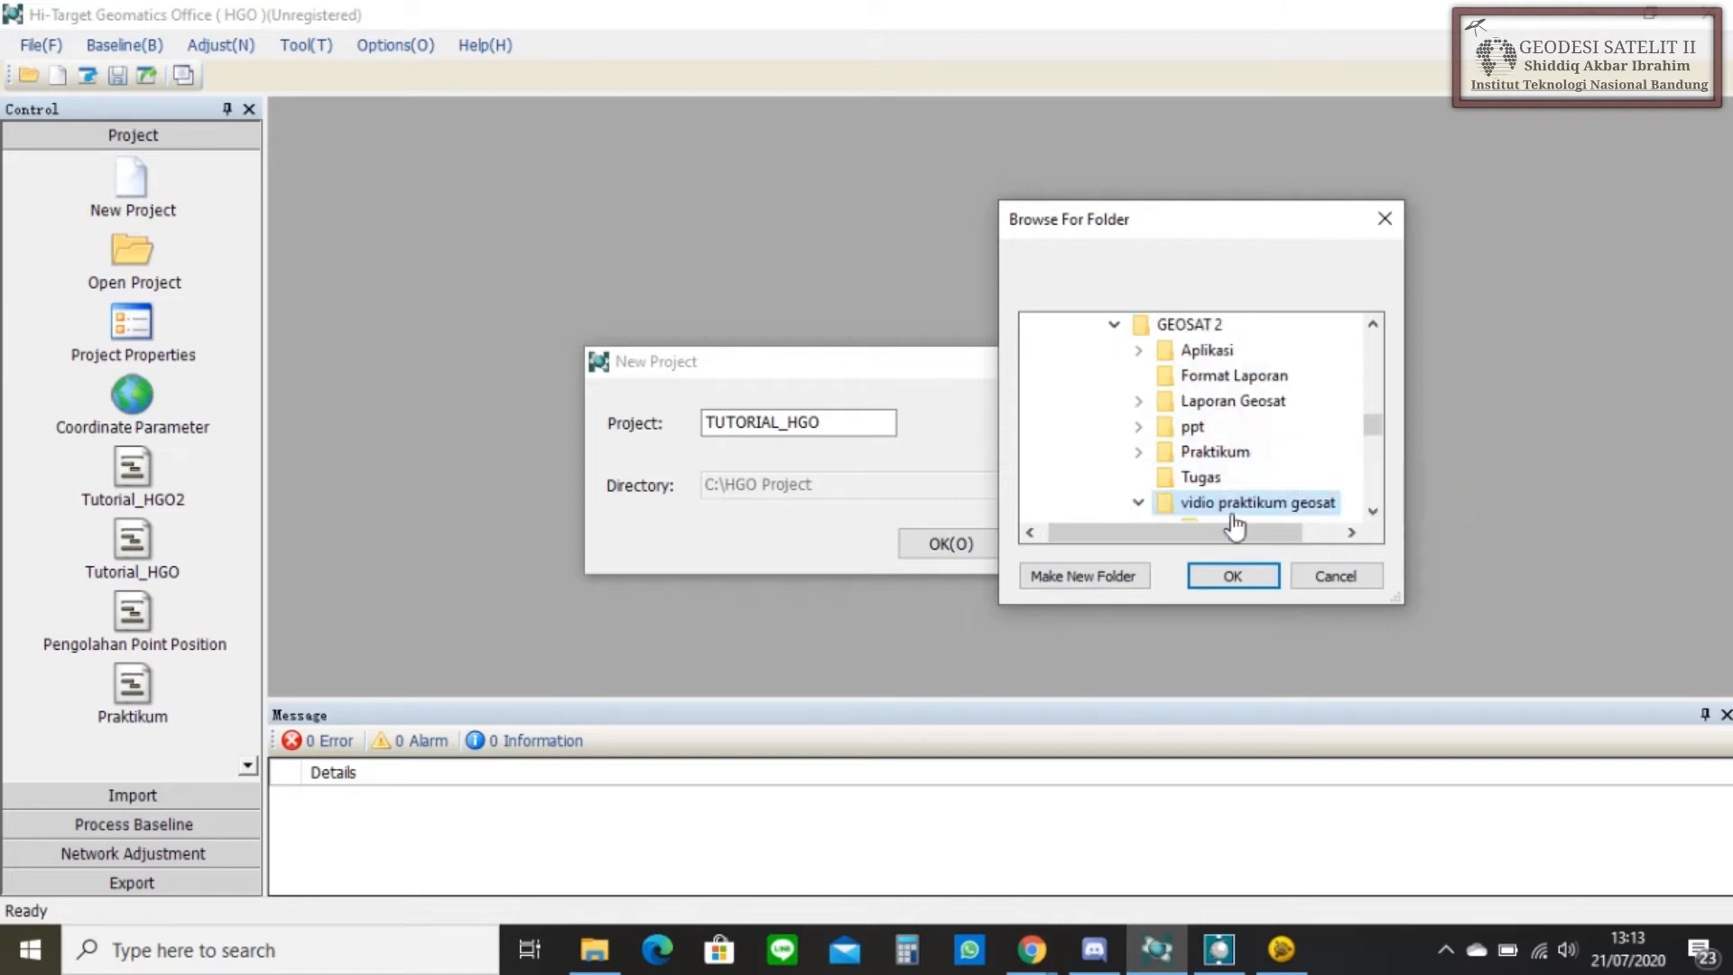
left_click(1218, 576)
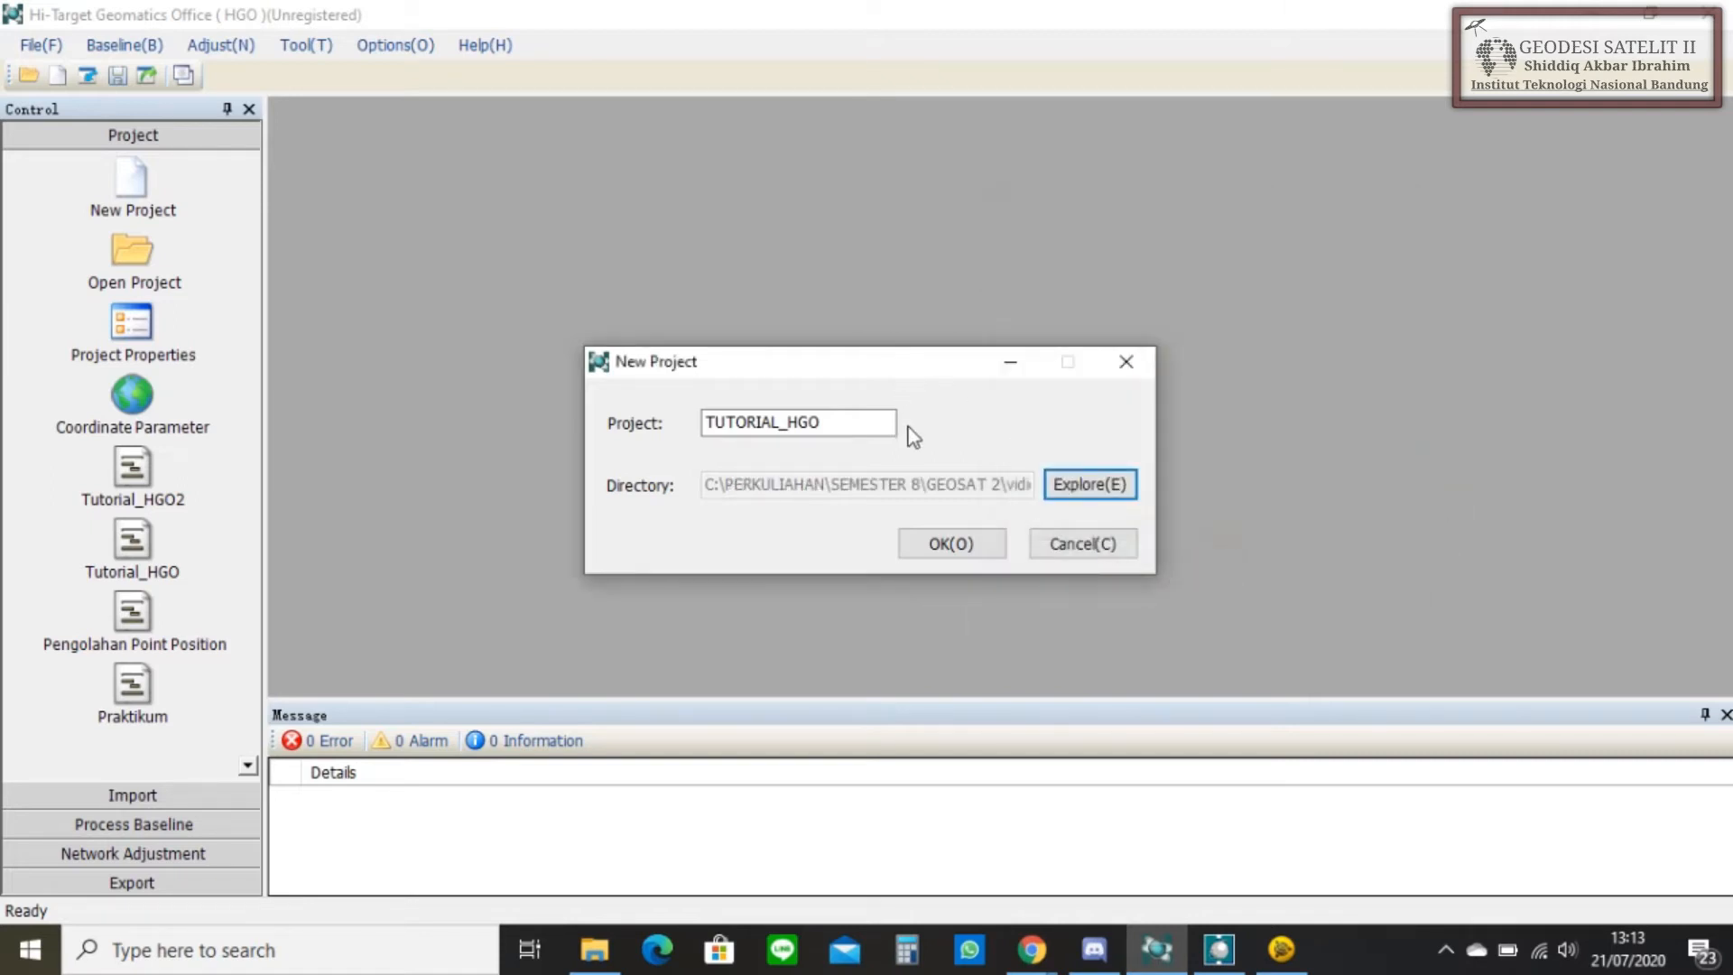
left_click(951, 543)
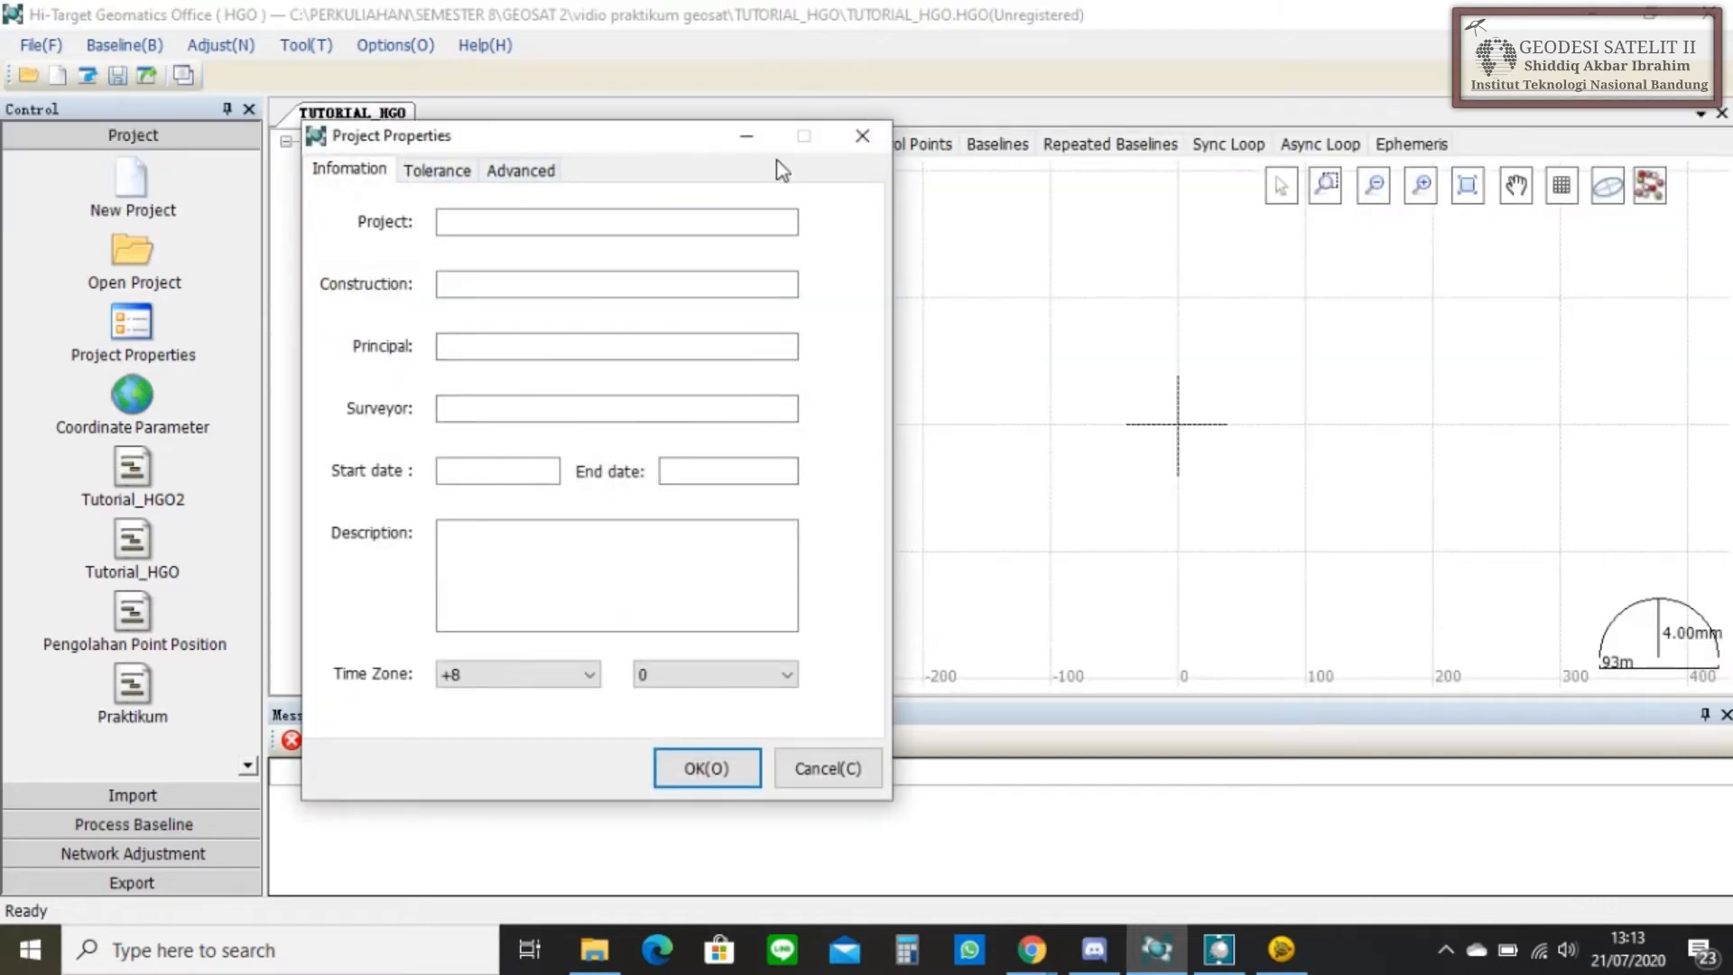
left_click(858, 138)
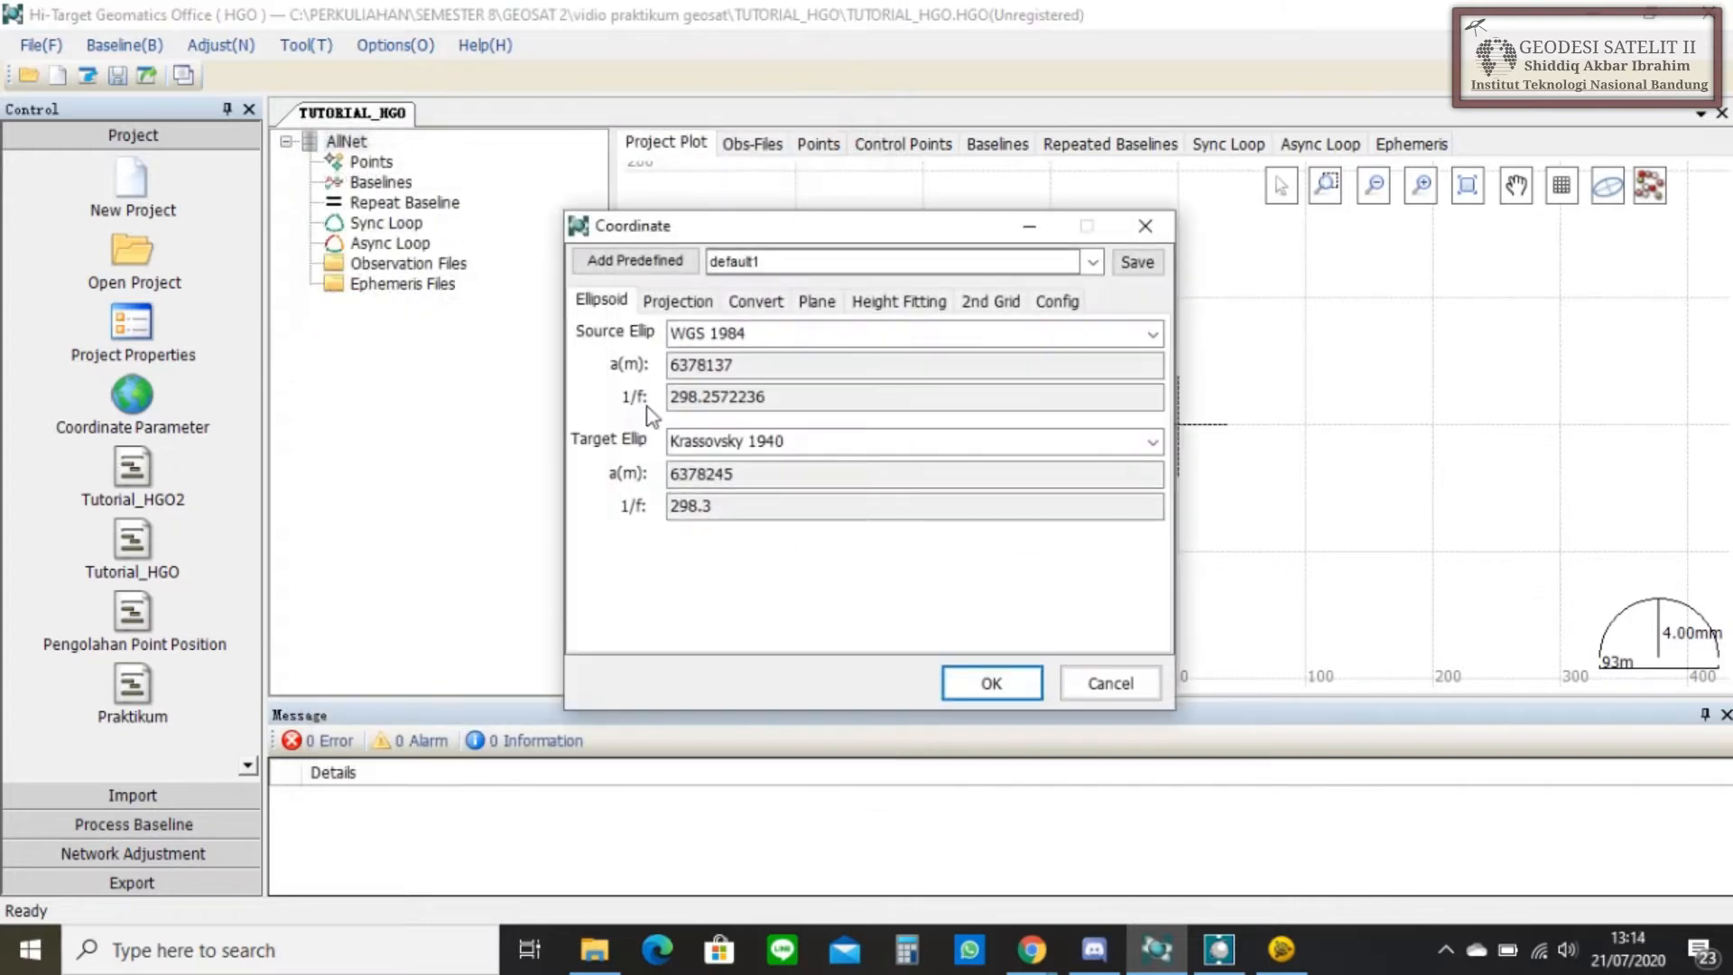
- Set the target ellipsoid of the project's coordinate system to WGS 1984
left_click_drag(650, 225, 579, 173)
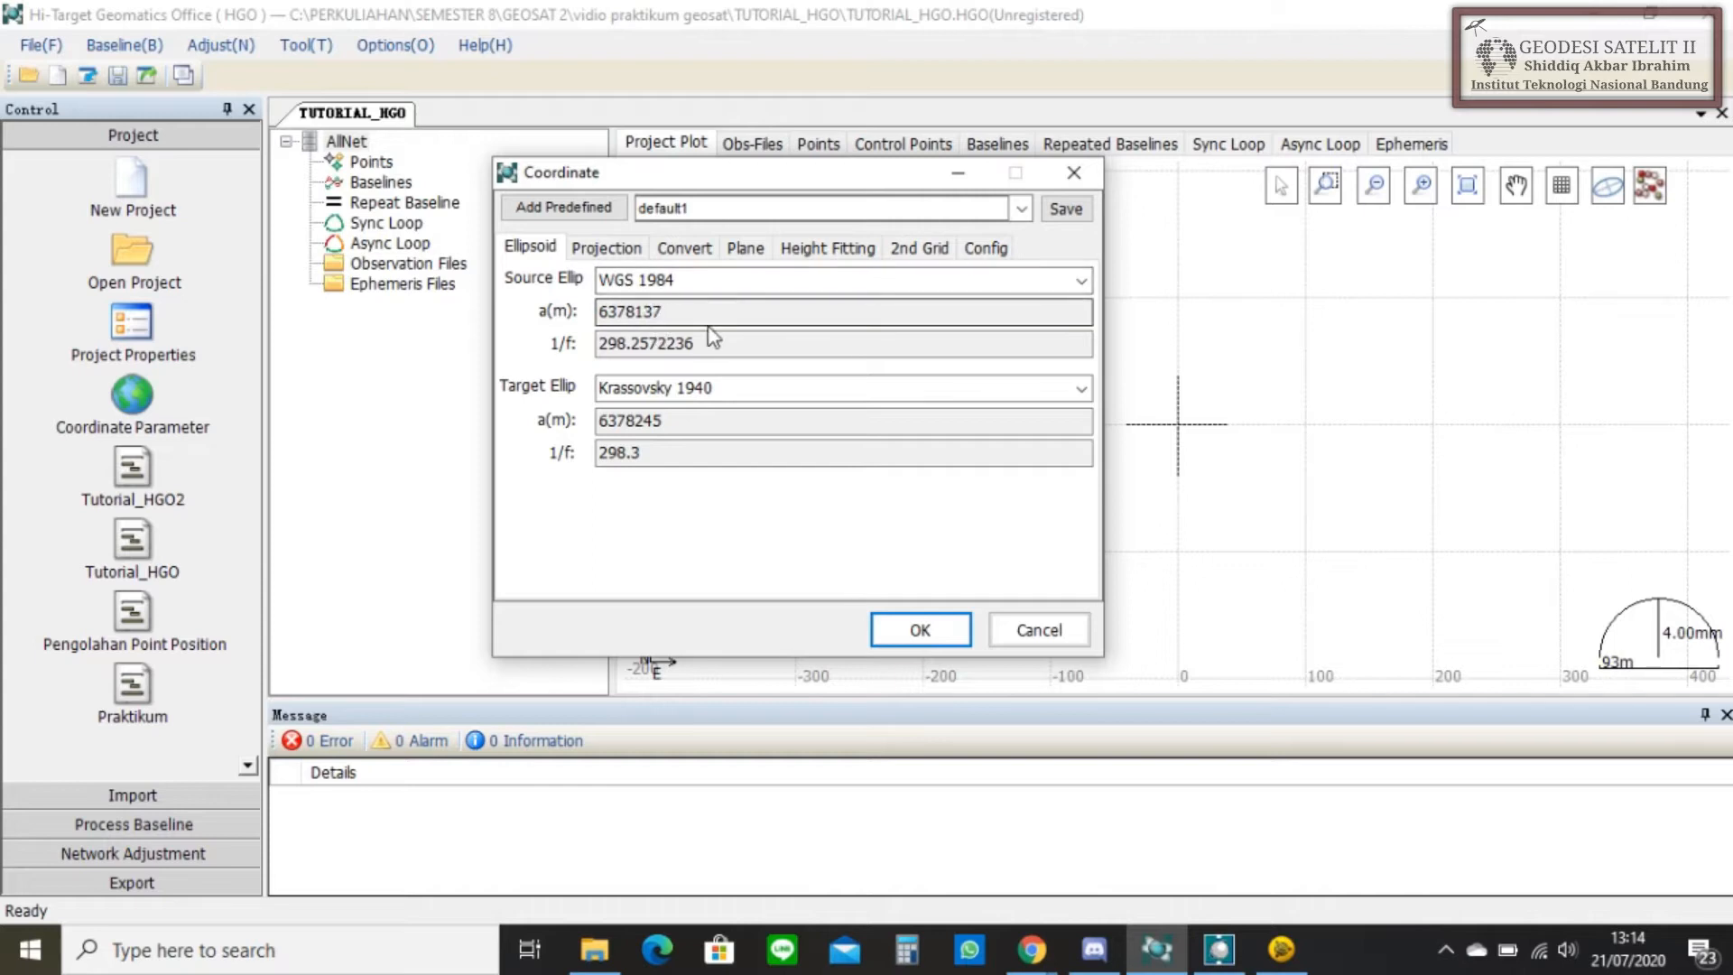
left_click(800, 390)
left_click(1081, 388)
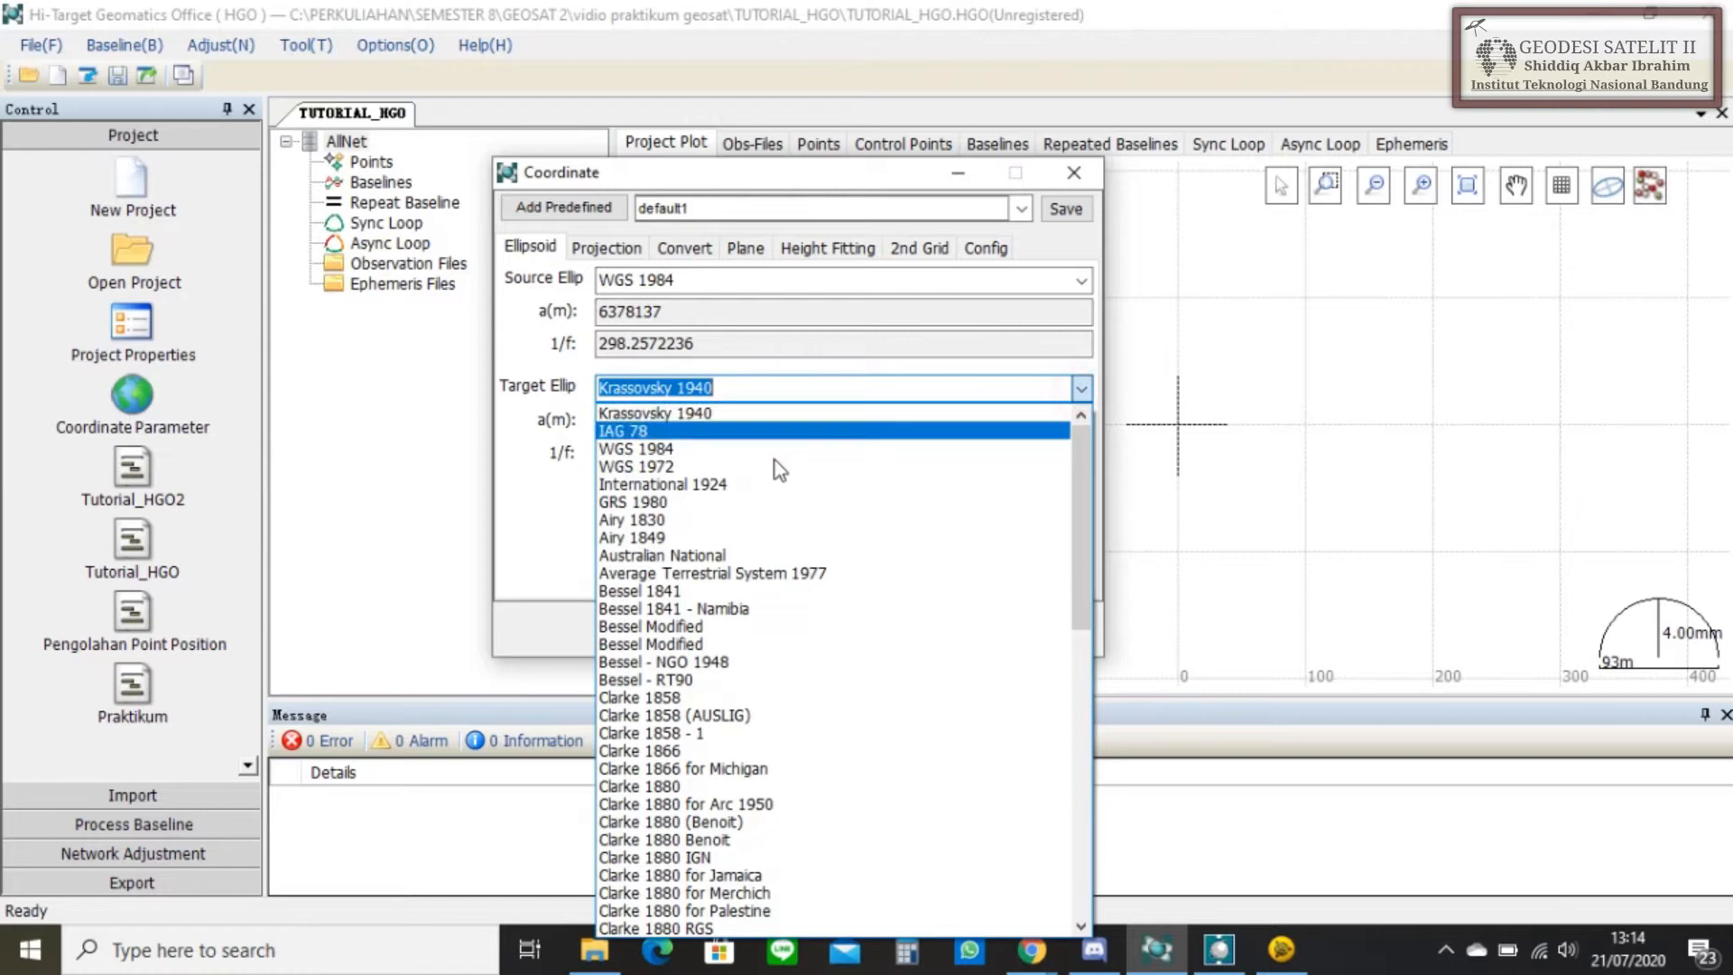
left_click(650, 450)
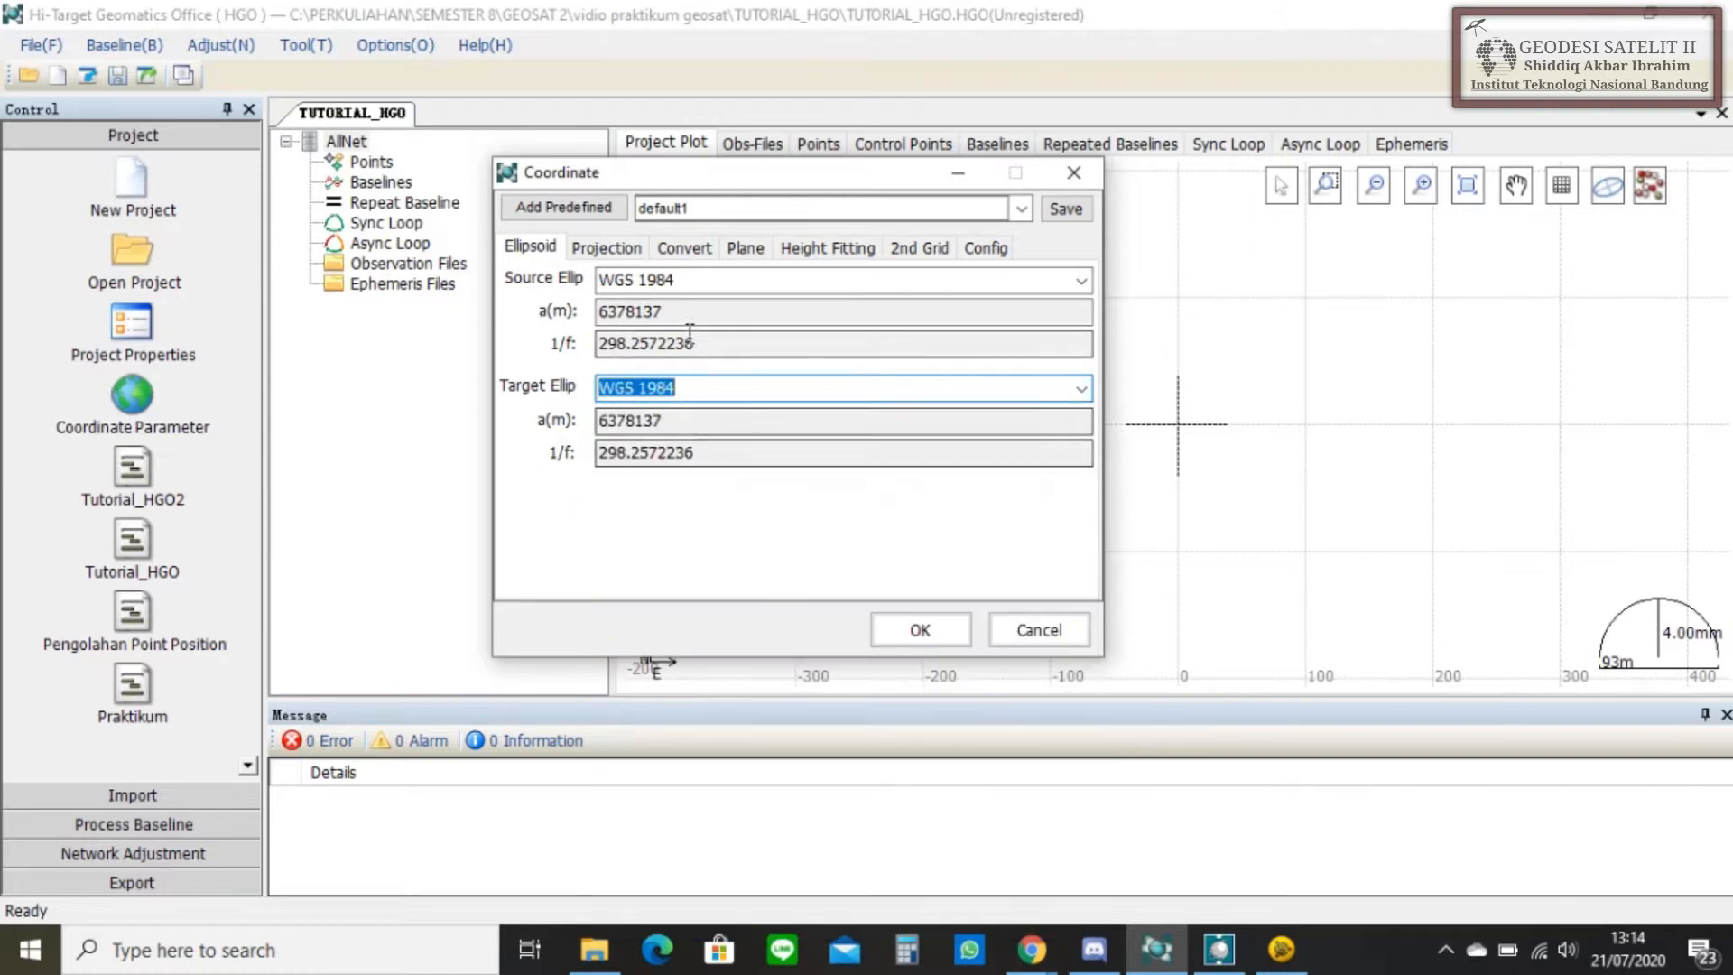
- Set the projection method to Mercator and apply the coordinate settings
left_click(607, 248)
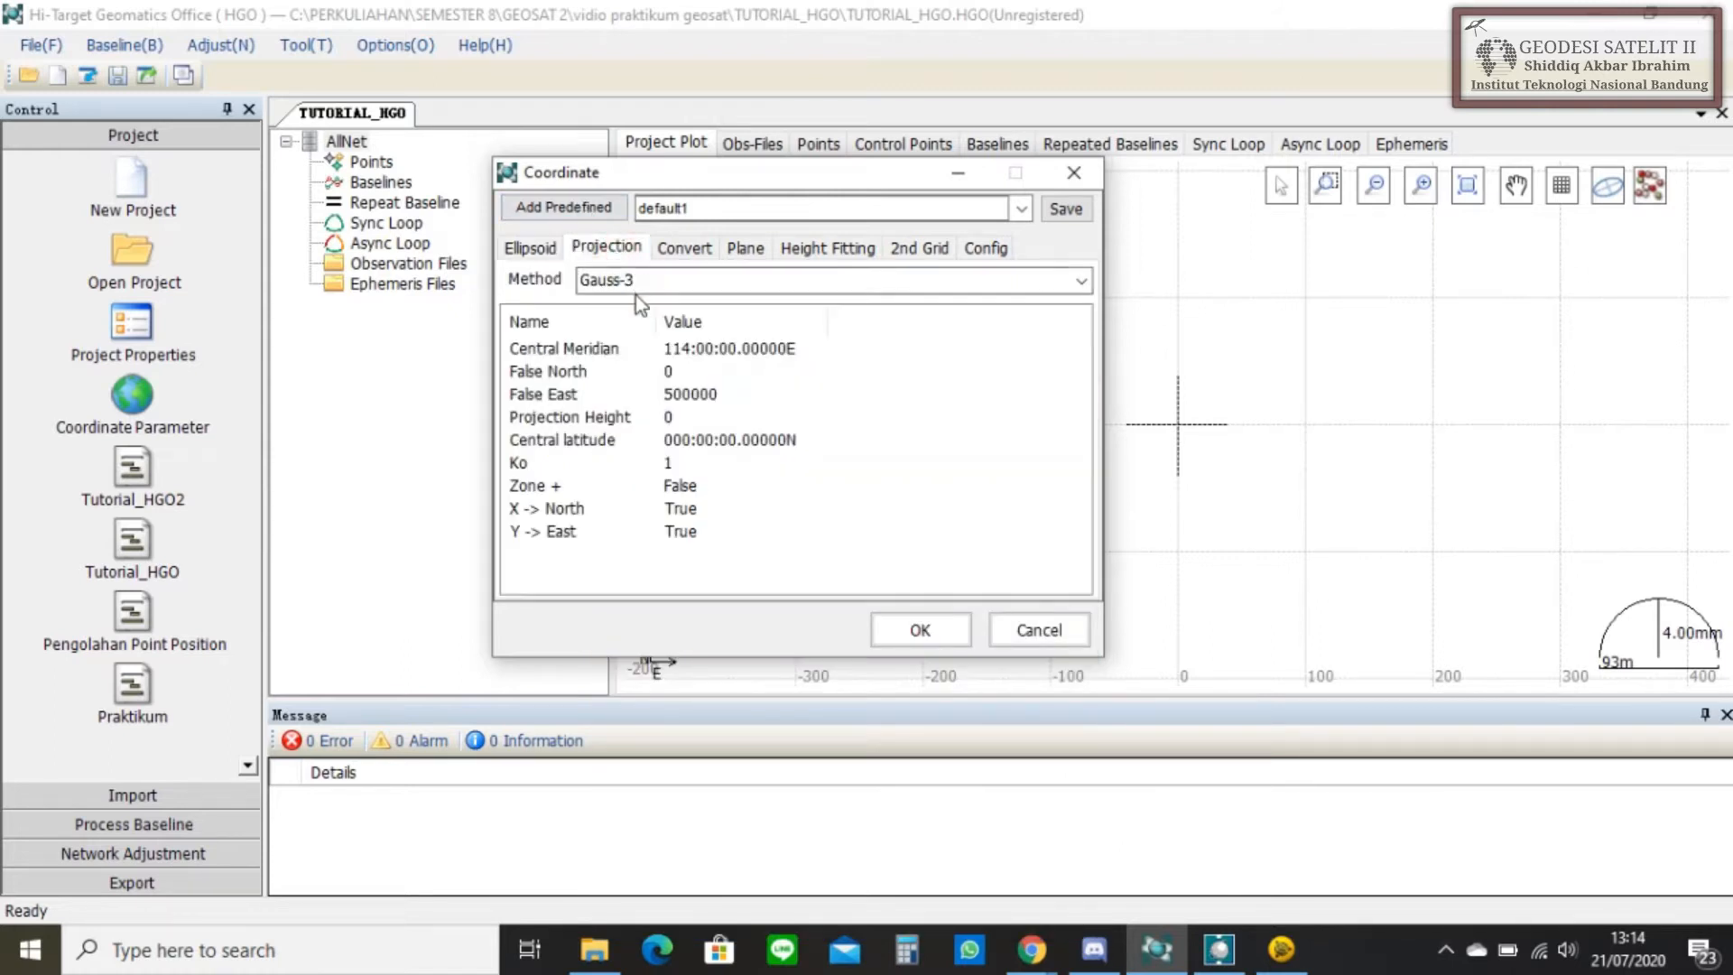
left_click(1081, 281)
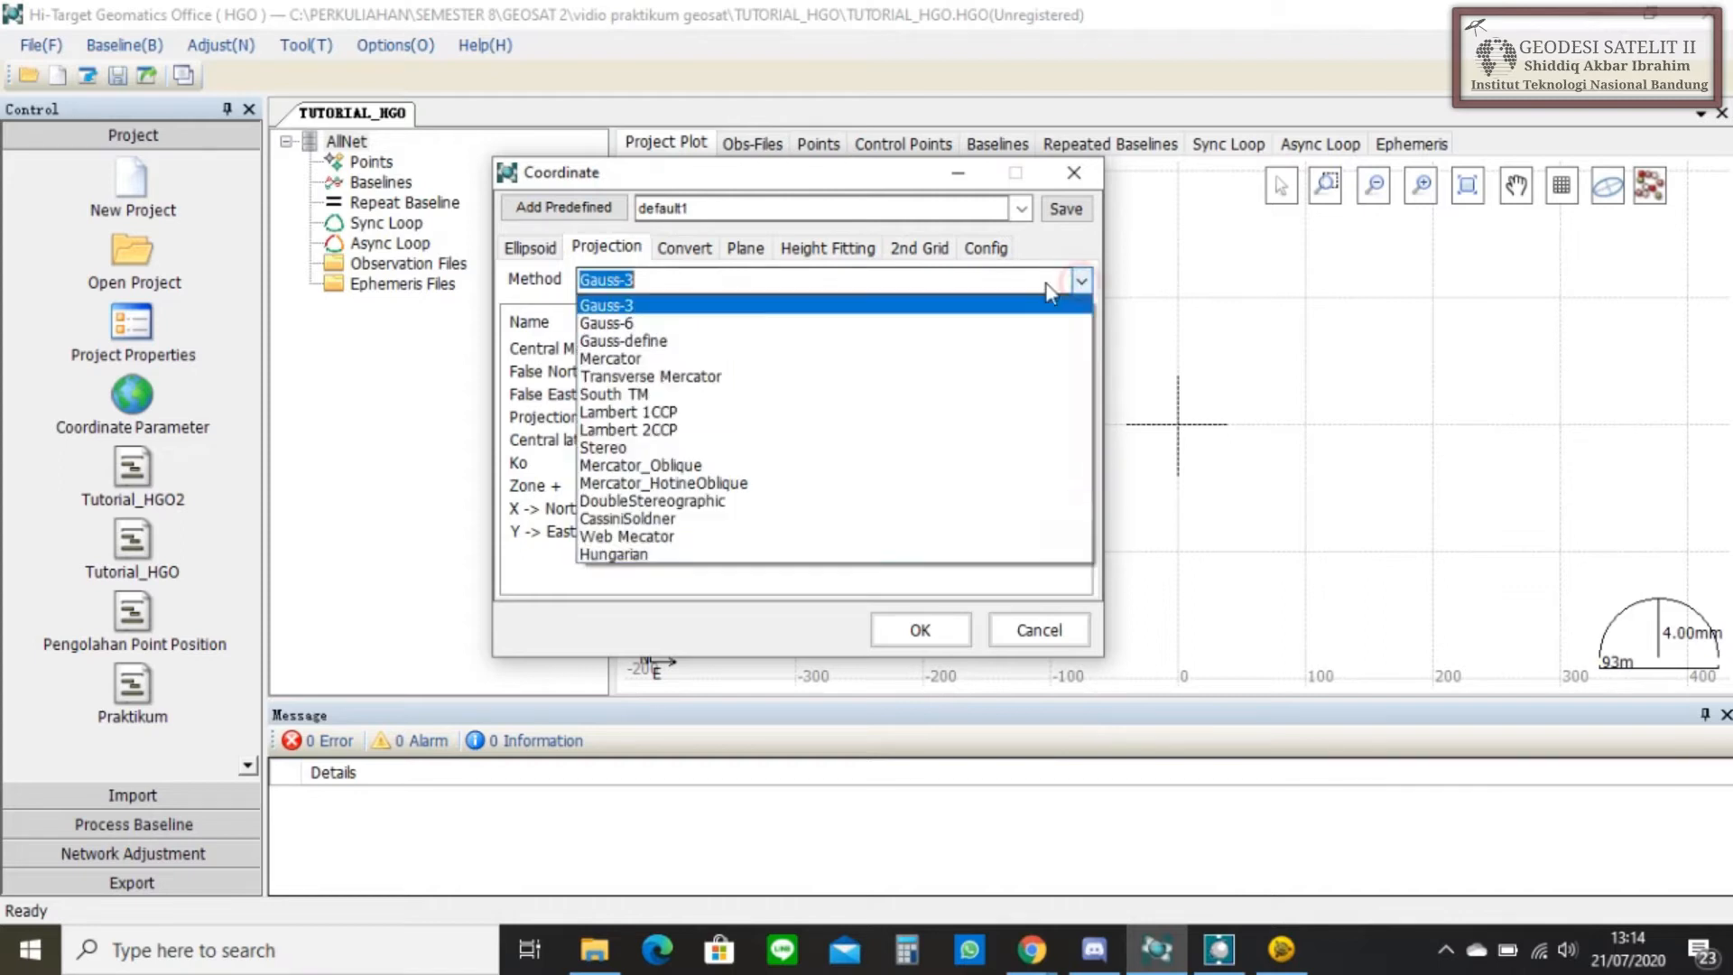
left_click(648, 359)
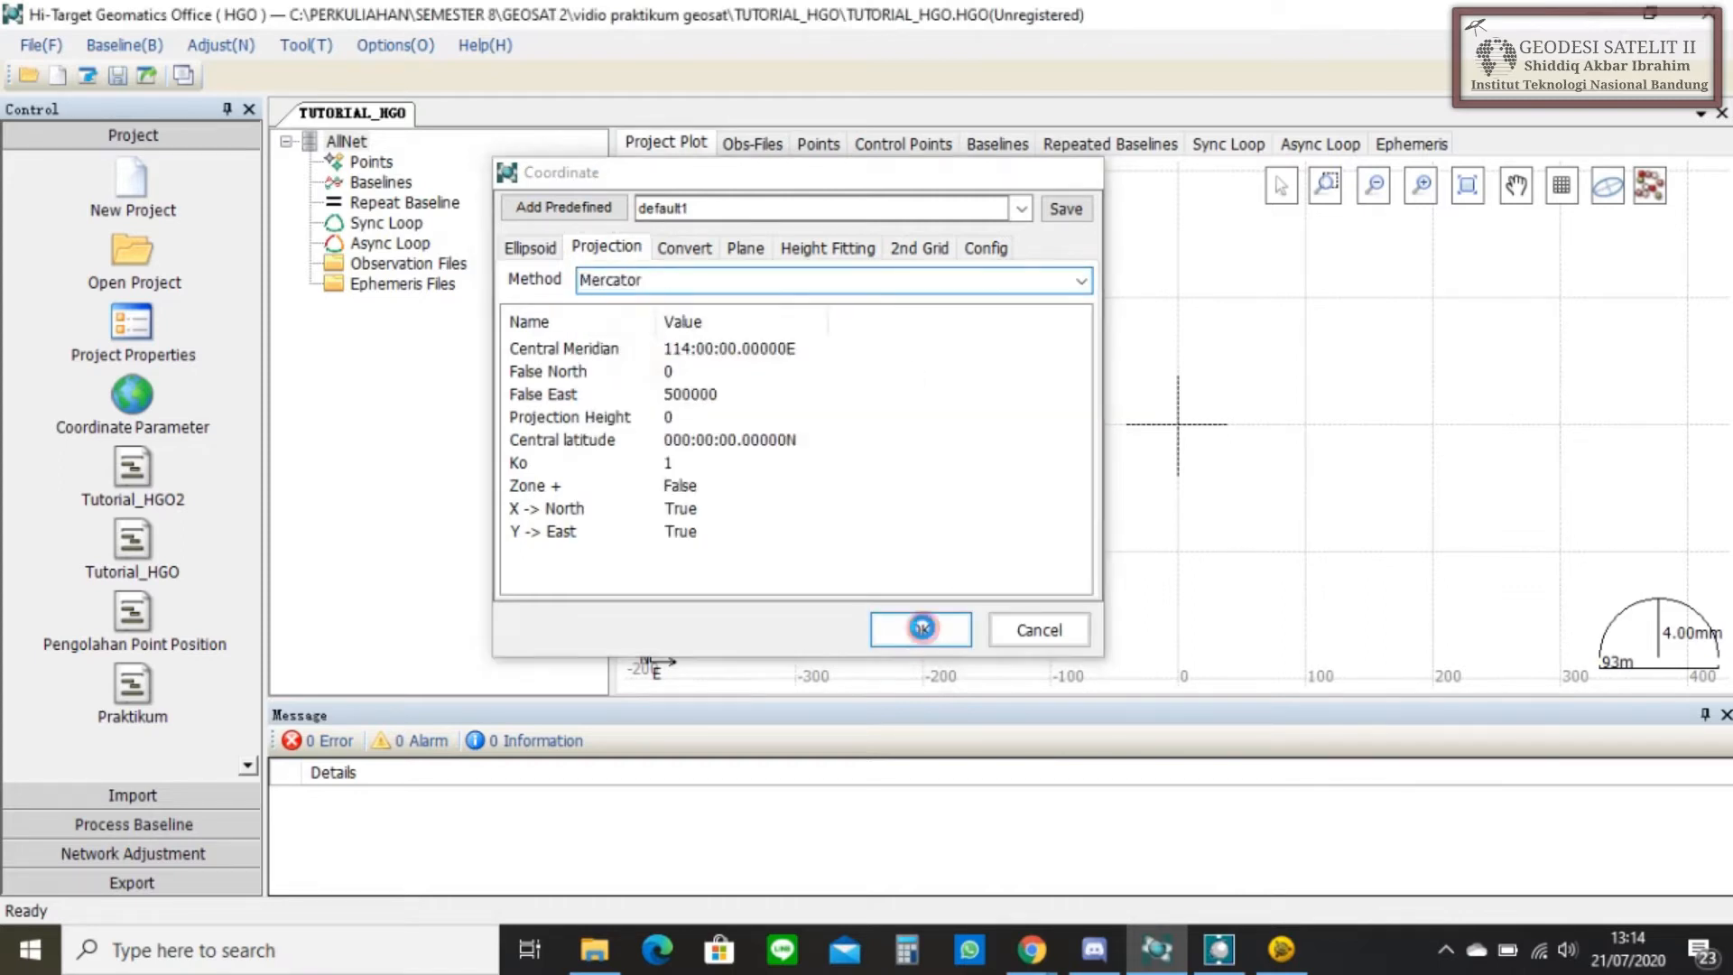
left_click(921, 632)
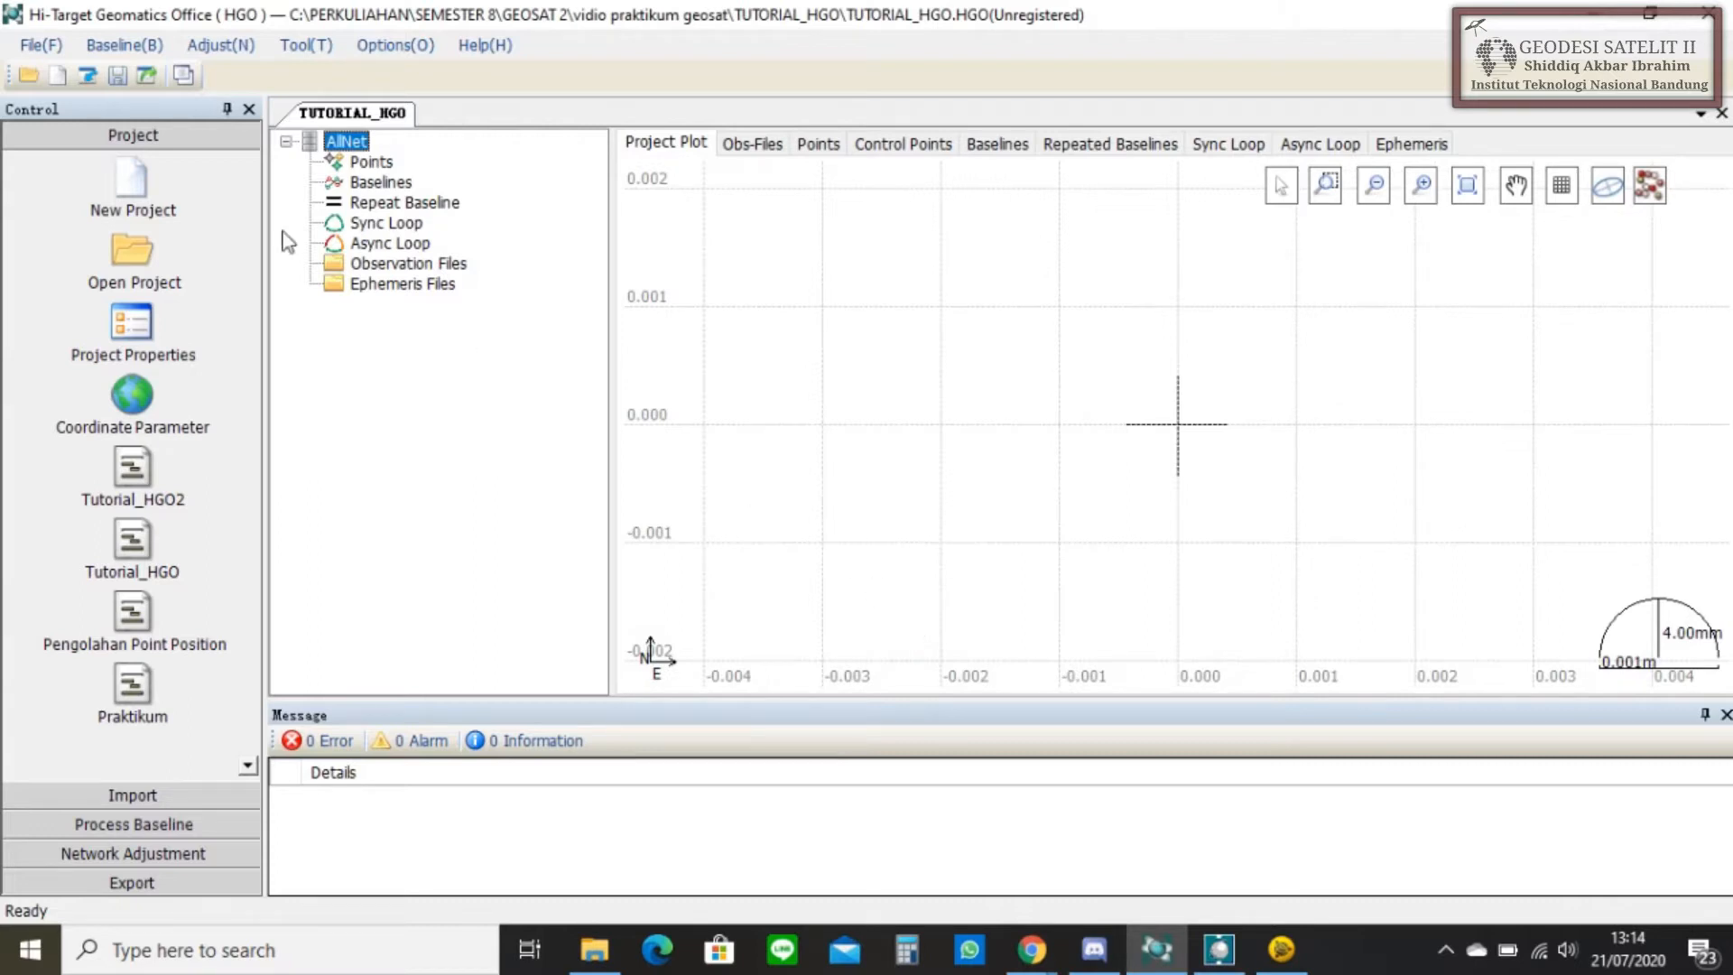
- Open the SP3 Gate tool and set the start of its date span to 14 March 2020
left_click(298, 45)
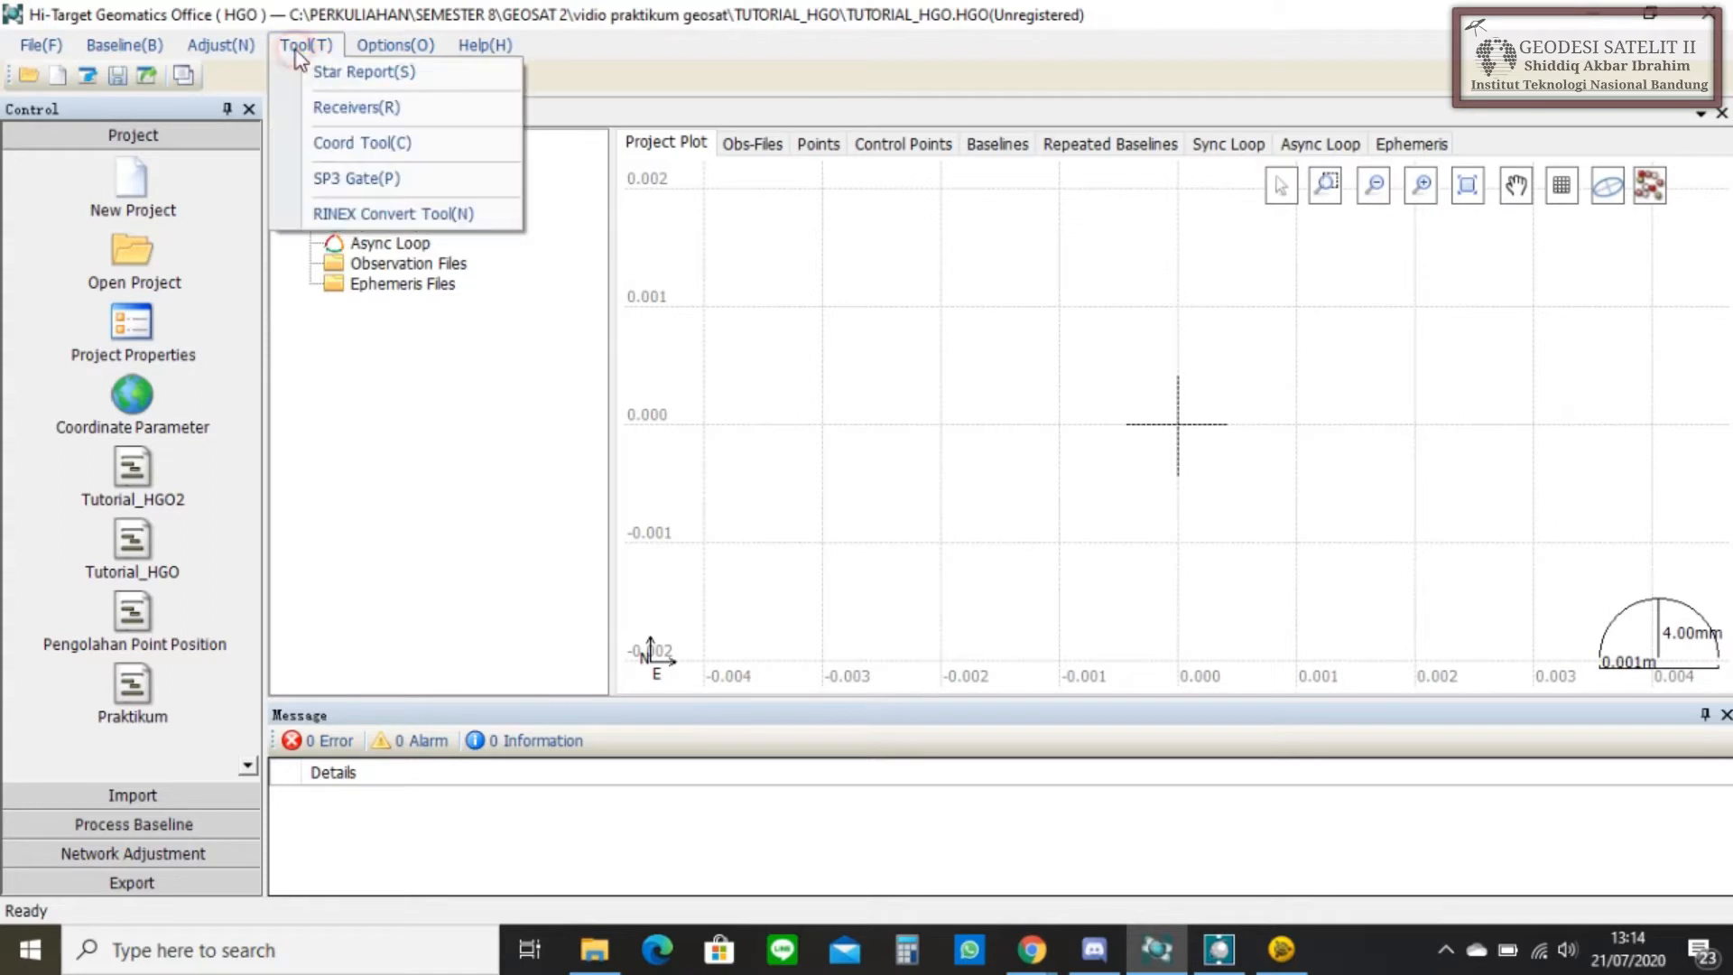
left_click(334, 179)
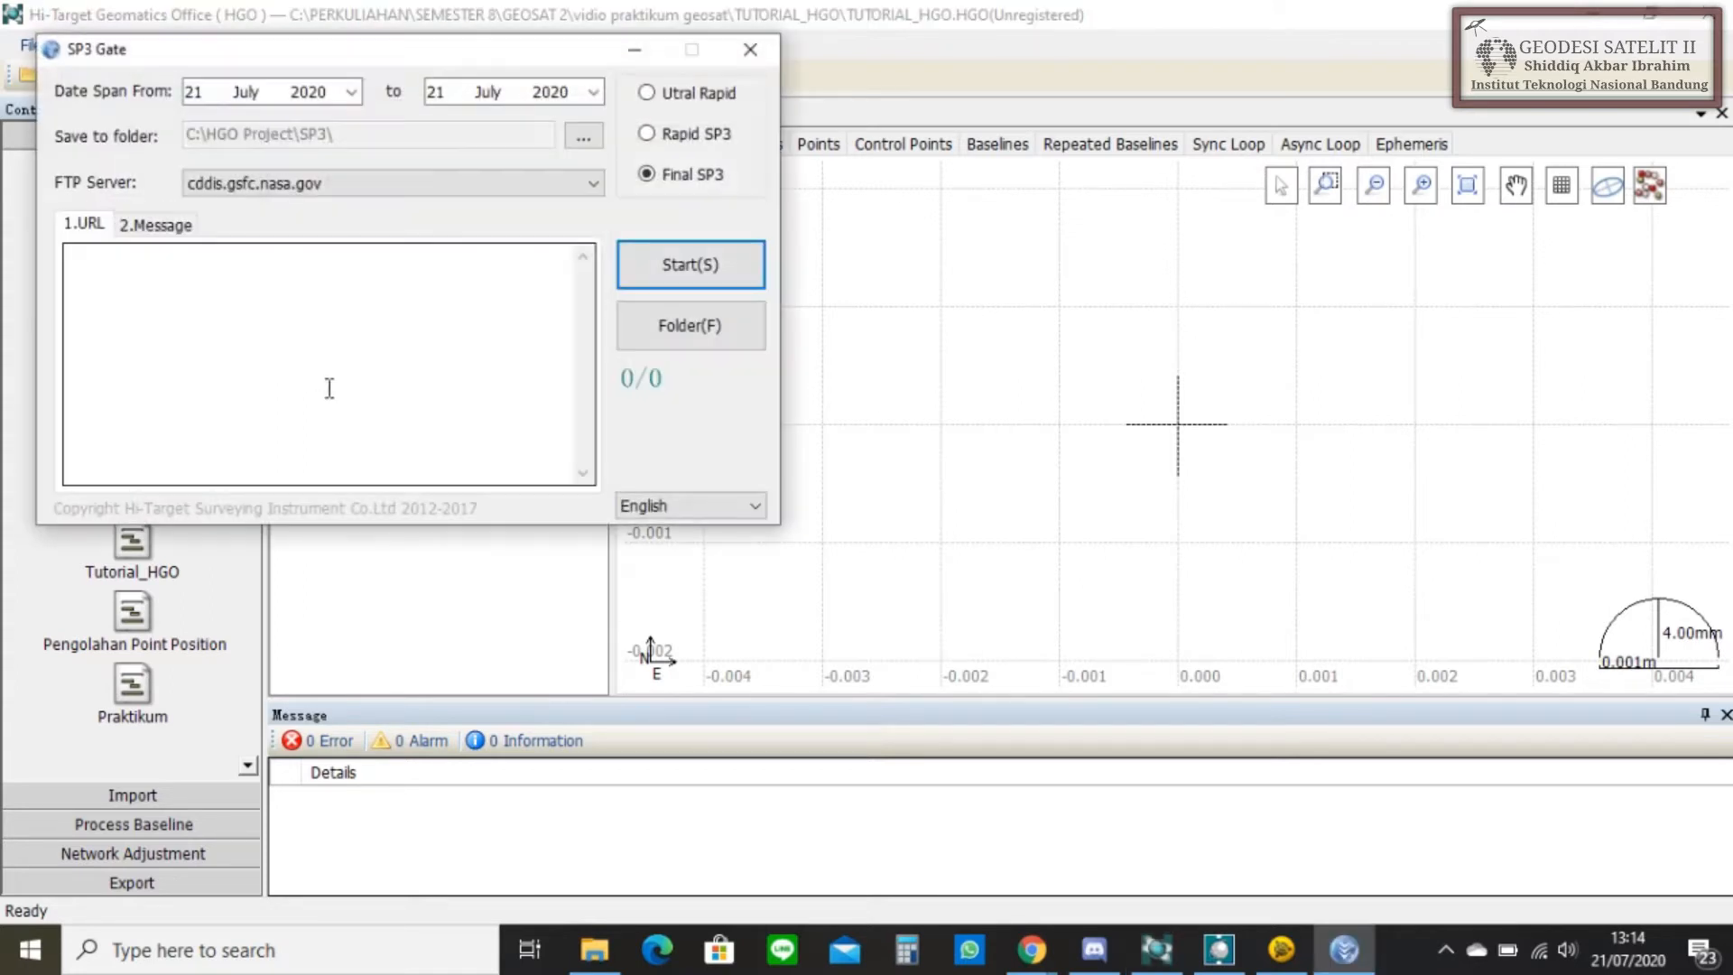
left_click(351, 92)
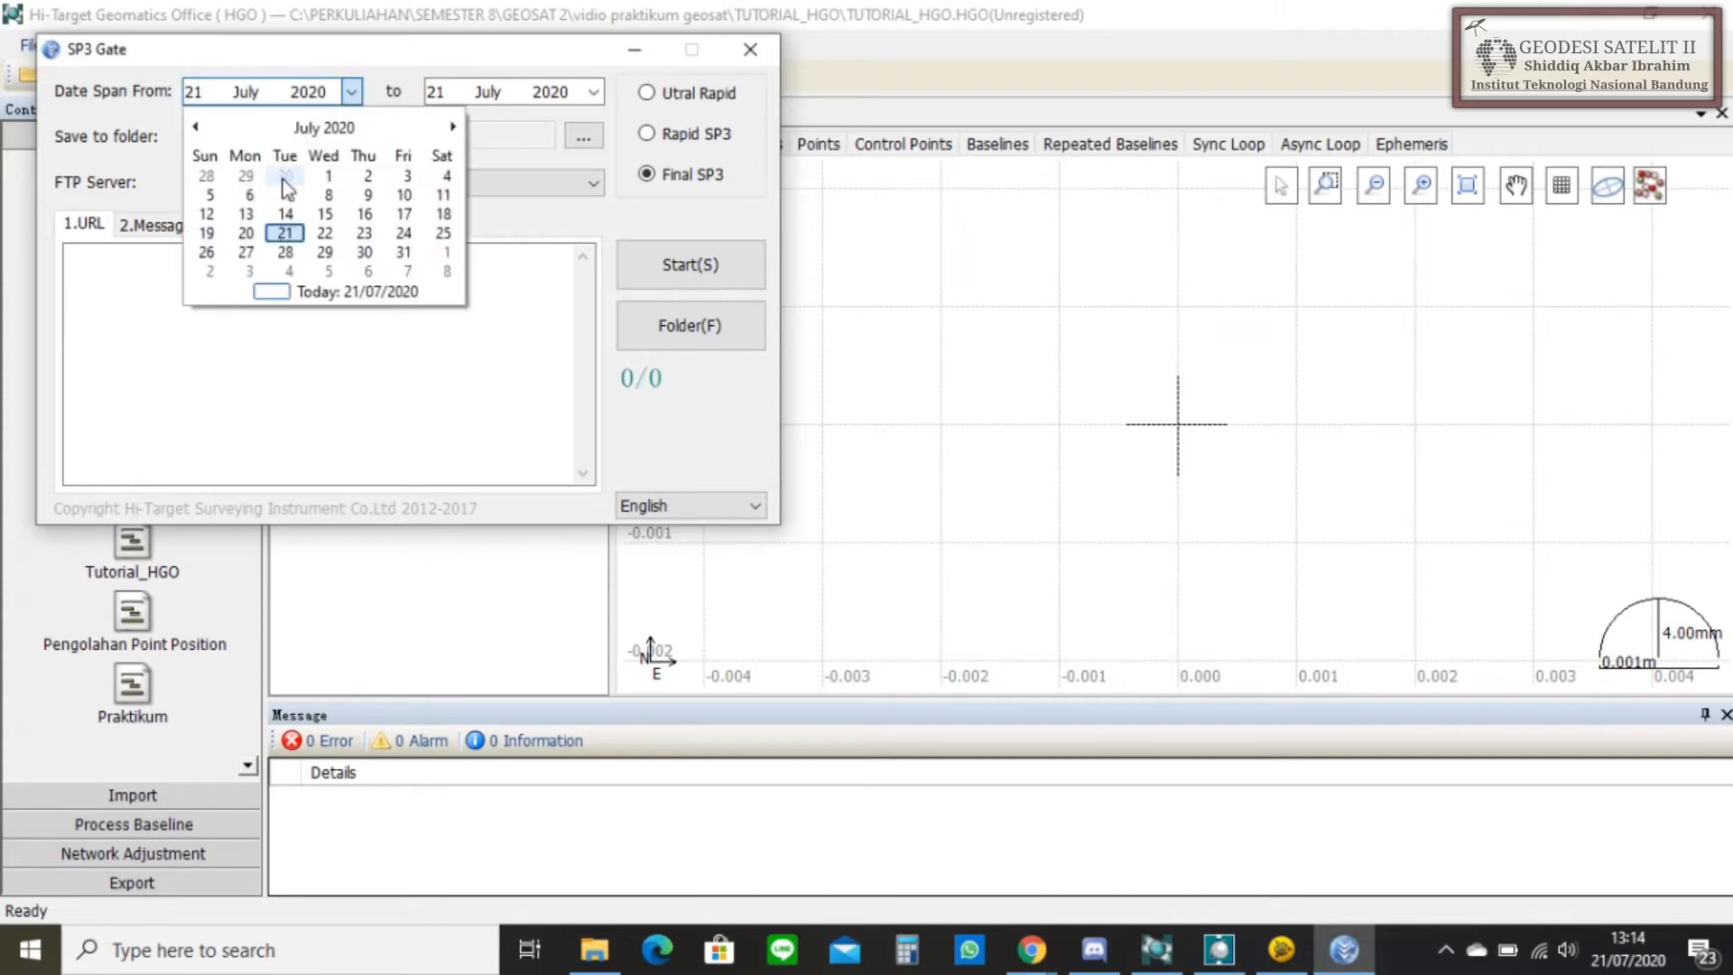
left_click(197, 127)
left_click(197, 128)
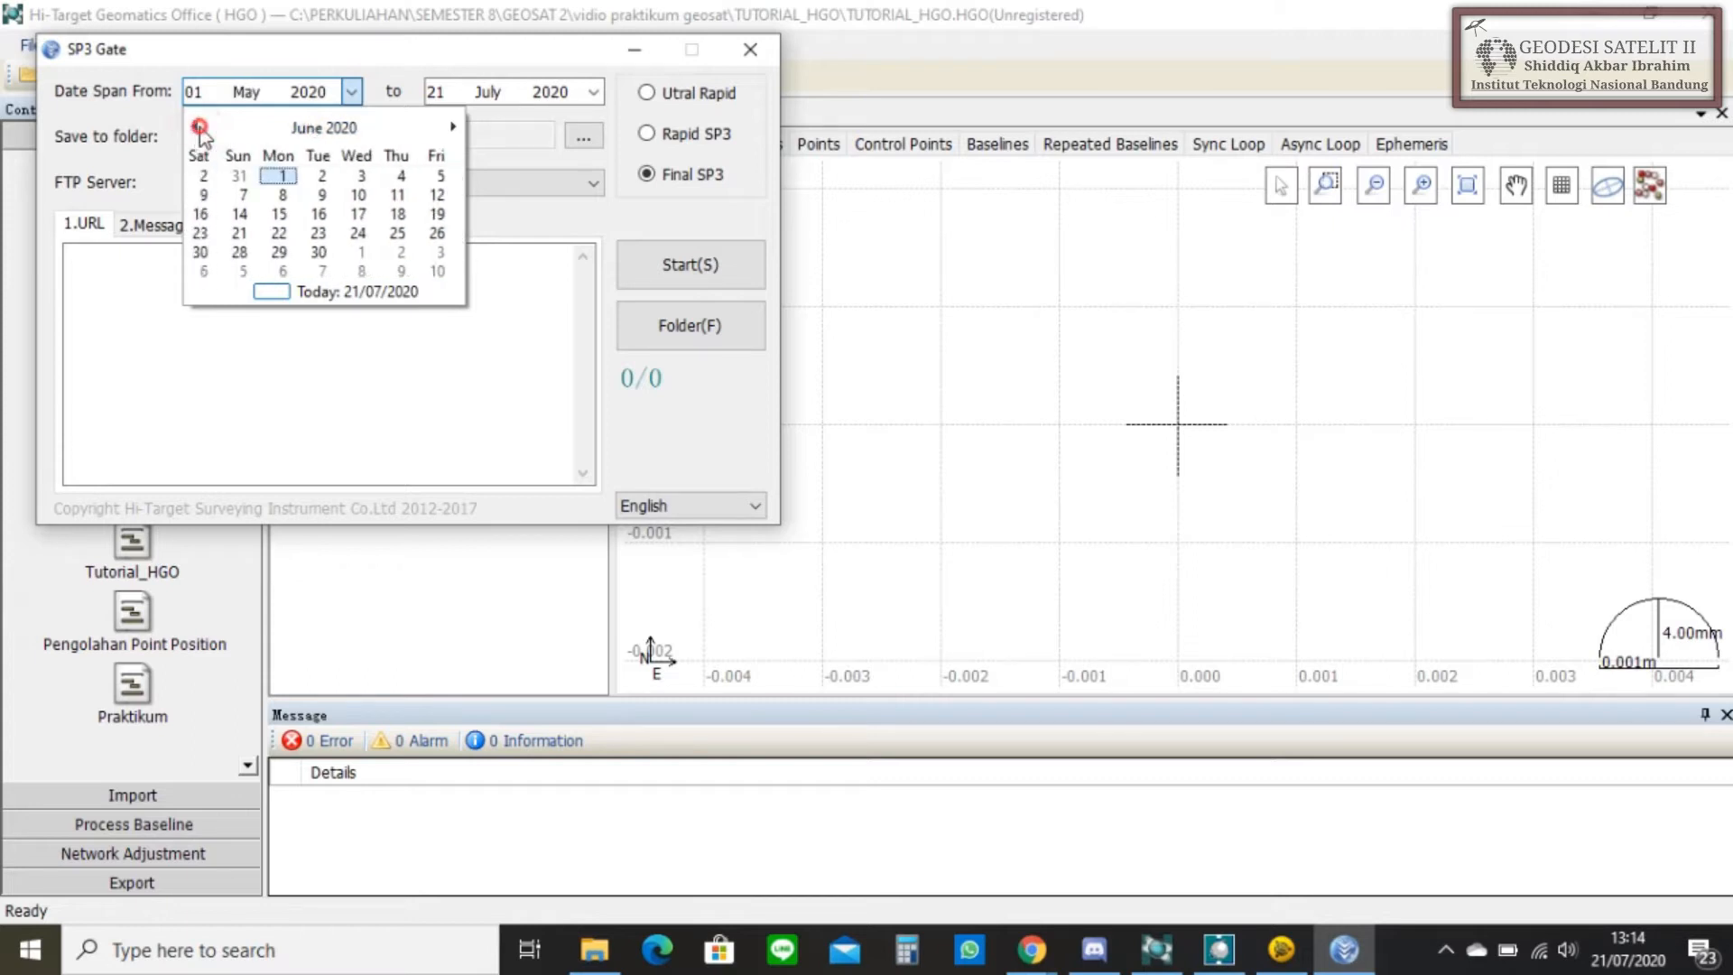
left_click(197, 127)
left_click(197, 127)
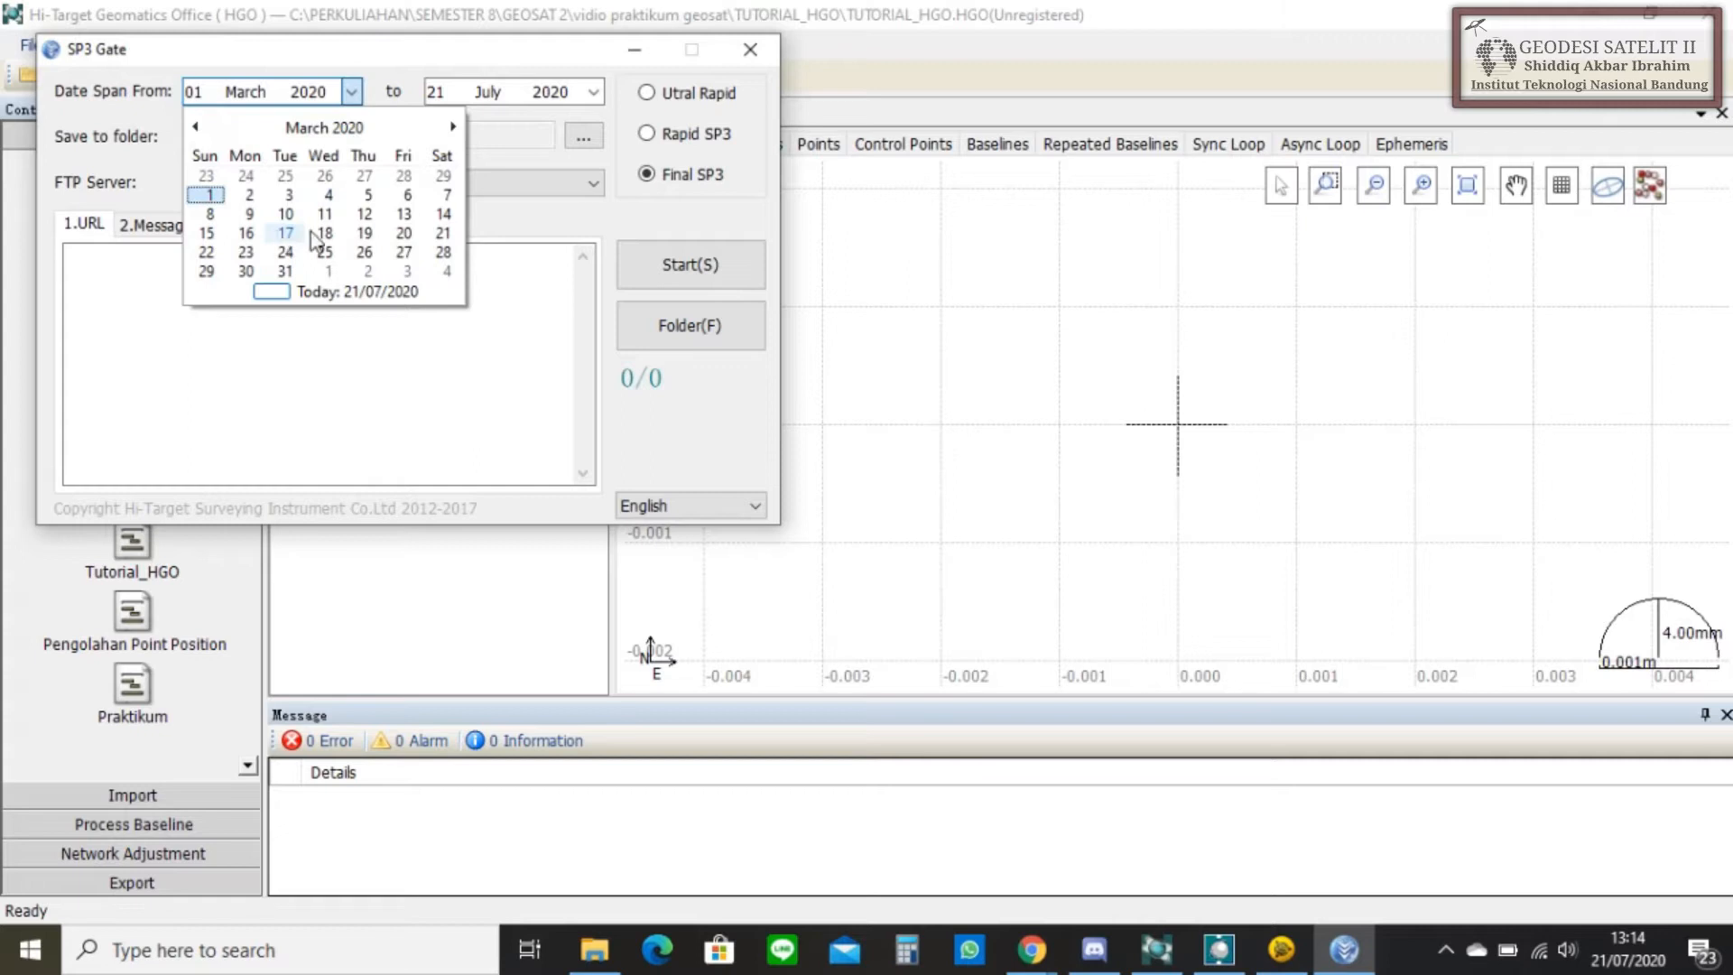
left_click(441, 214)
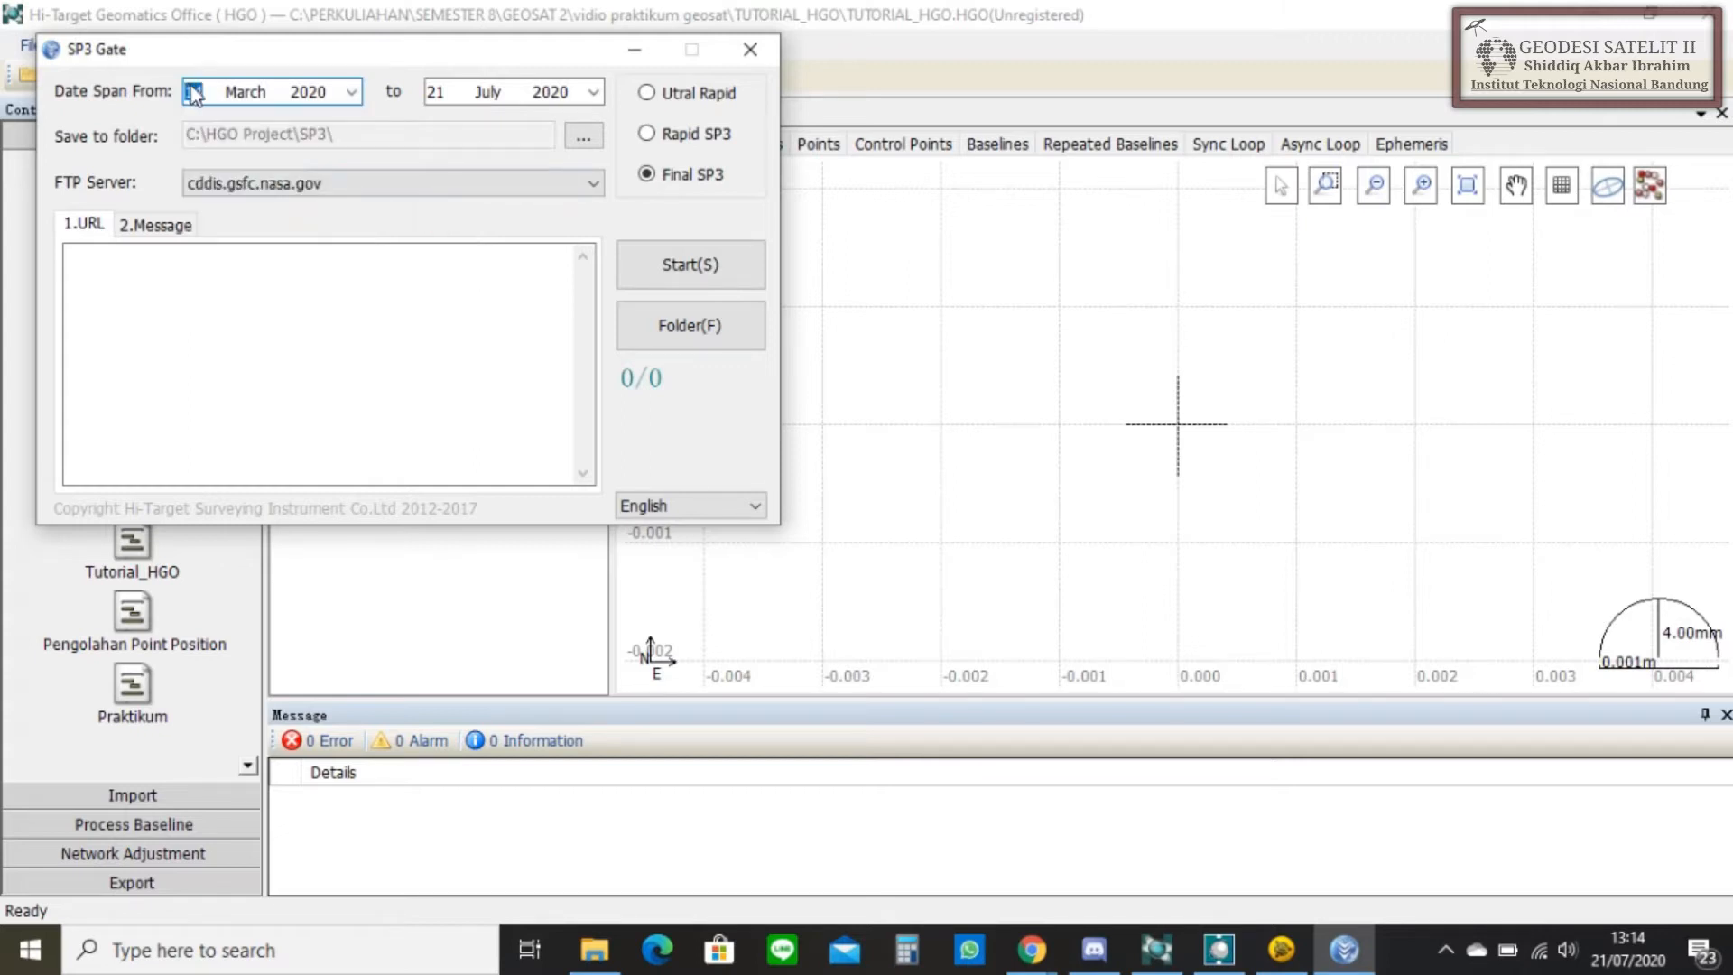
- Set the end of the SP3 Gate date span to 14 April 2020
left_click(548, 93)
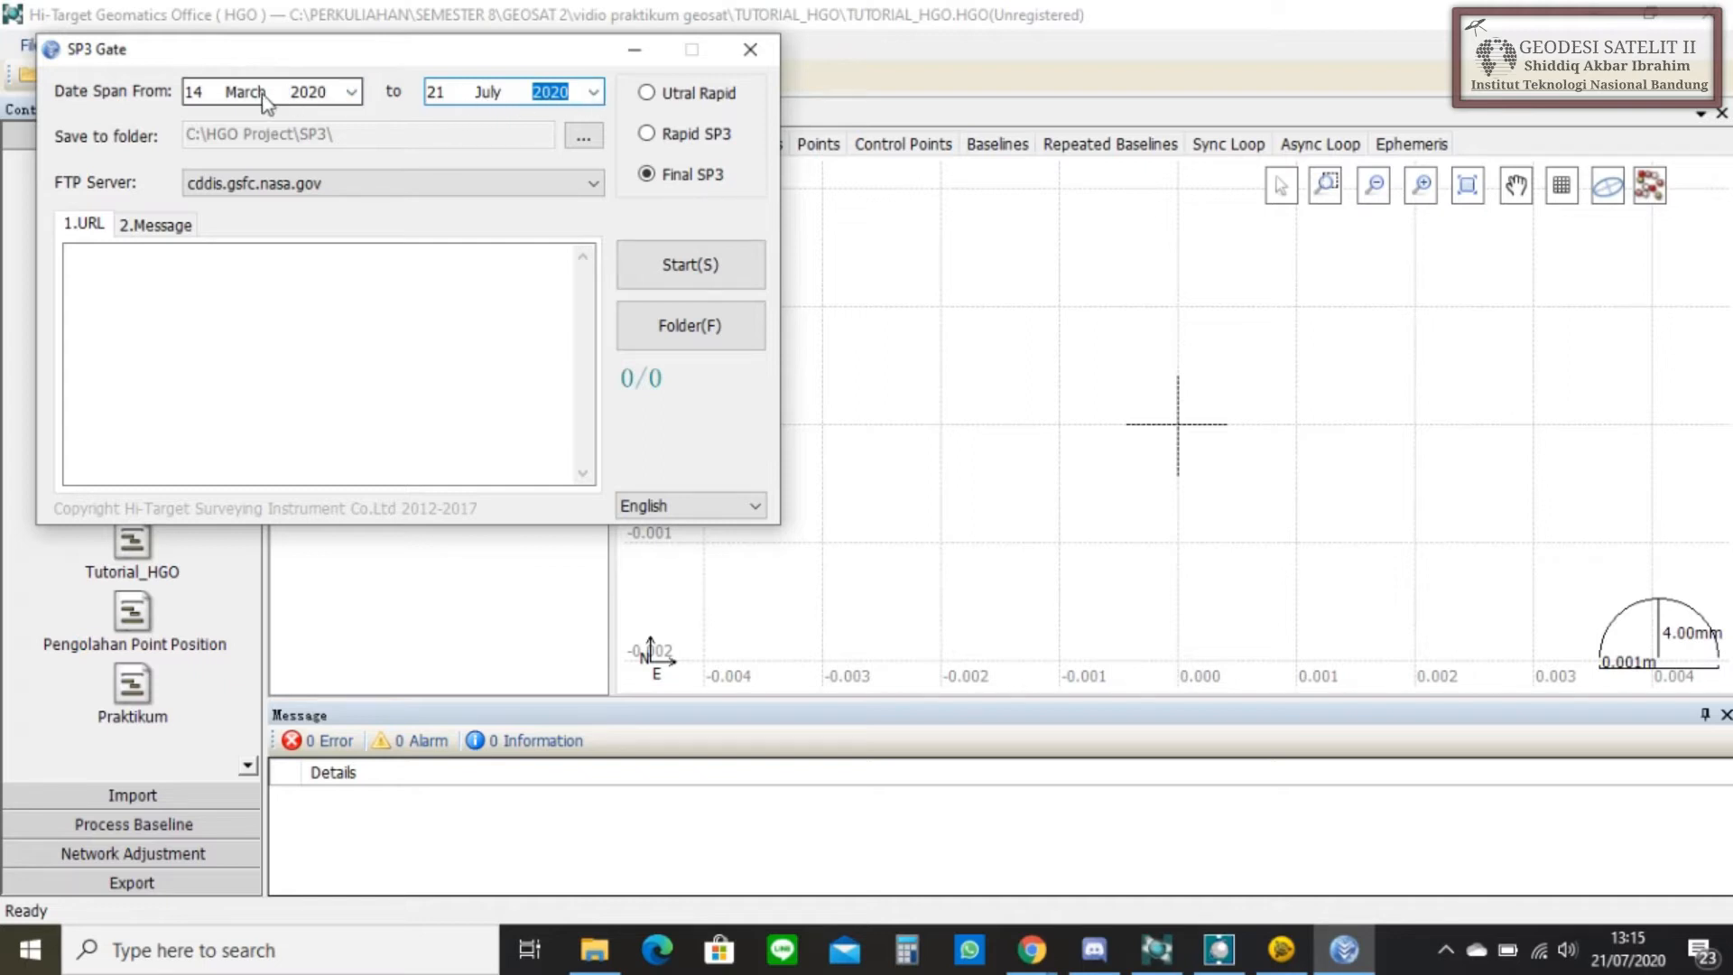
left_click(596, 92)
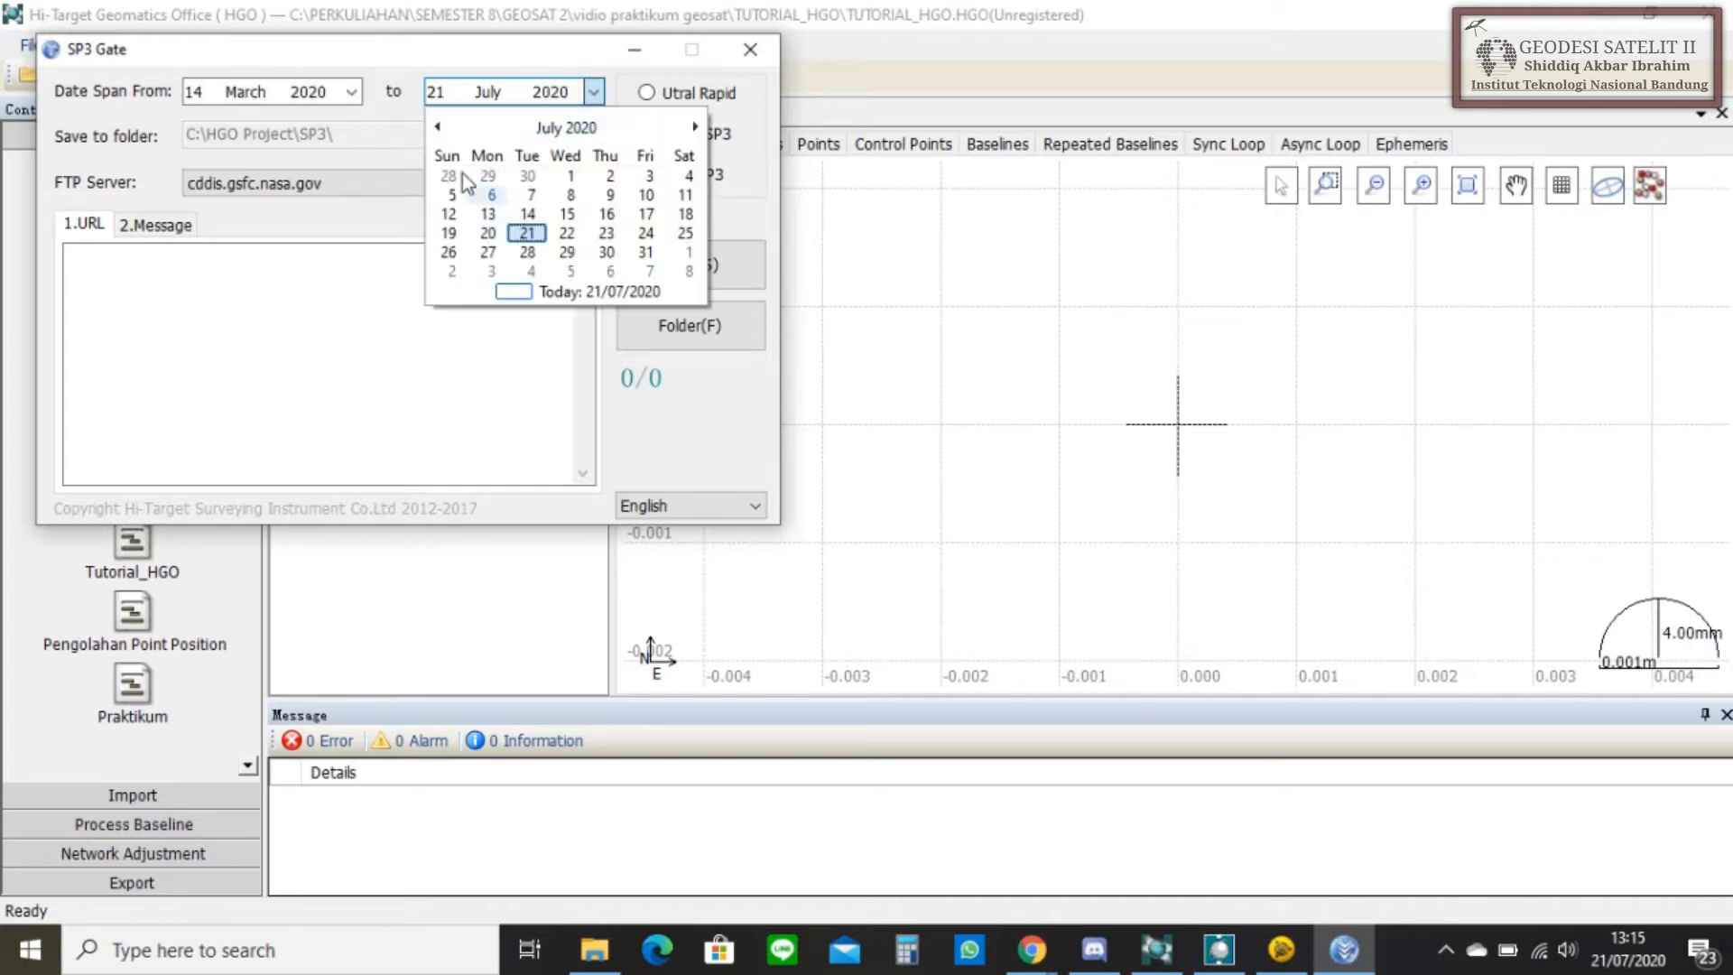
left_click(437, 128)
left_click(439, 127)
left_click(439, 127)
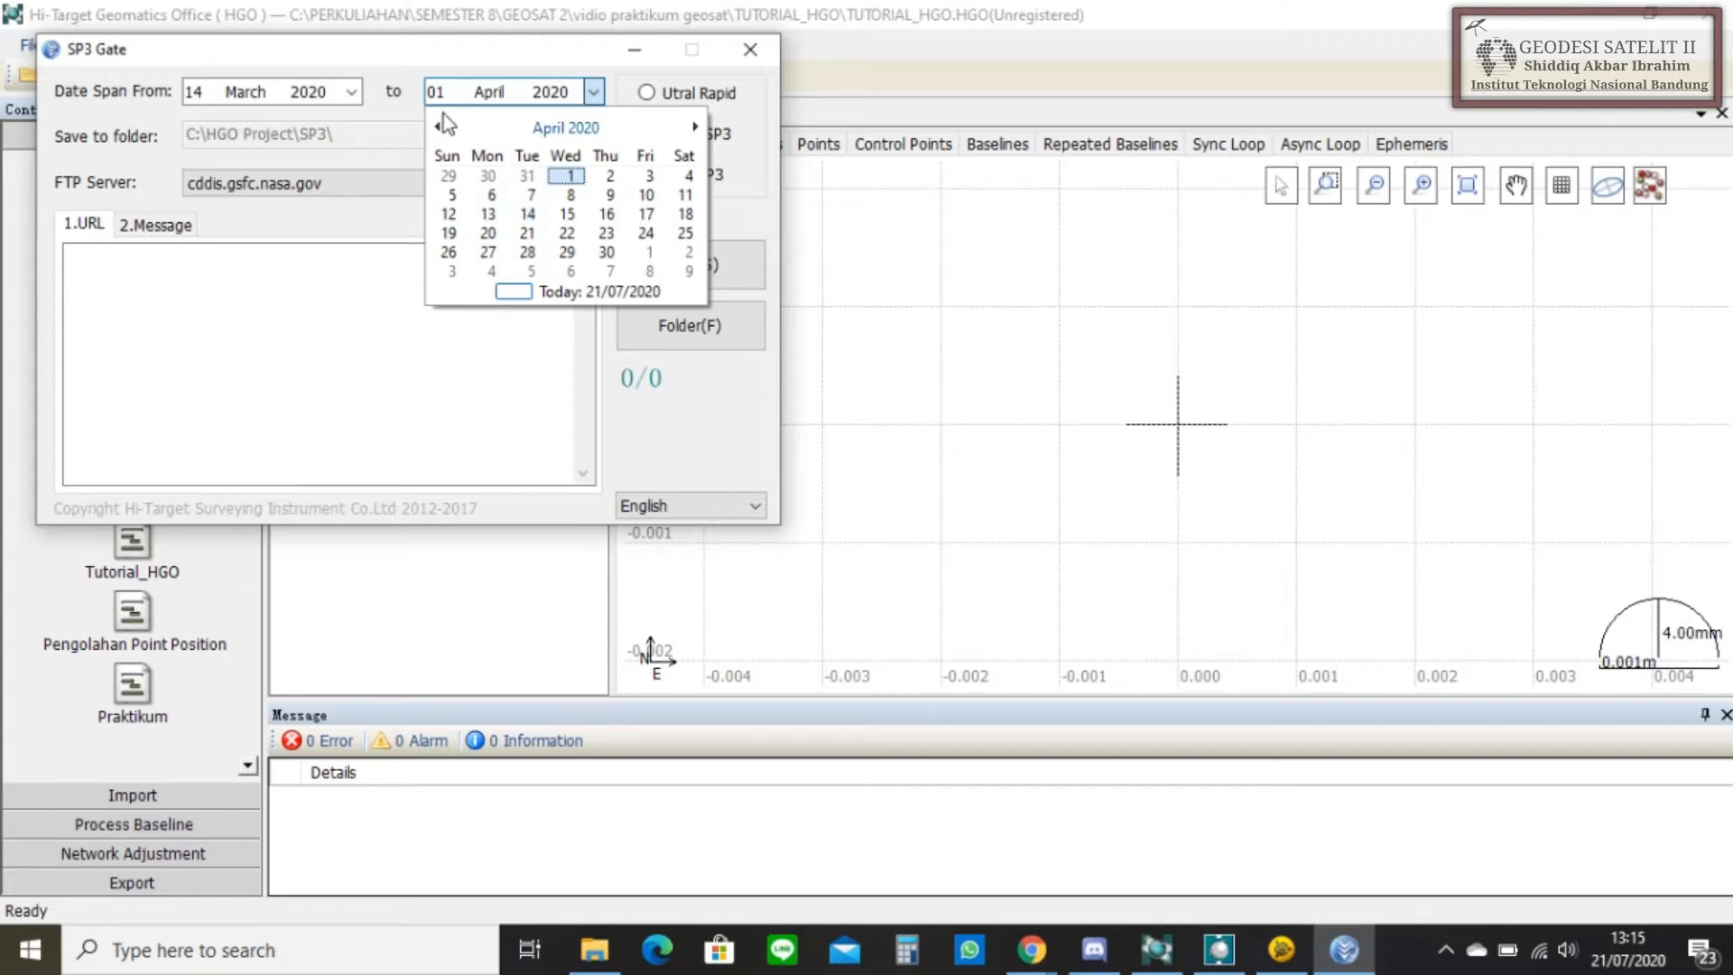
left_click(535, 217)
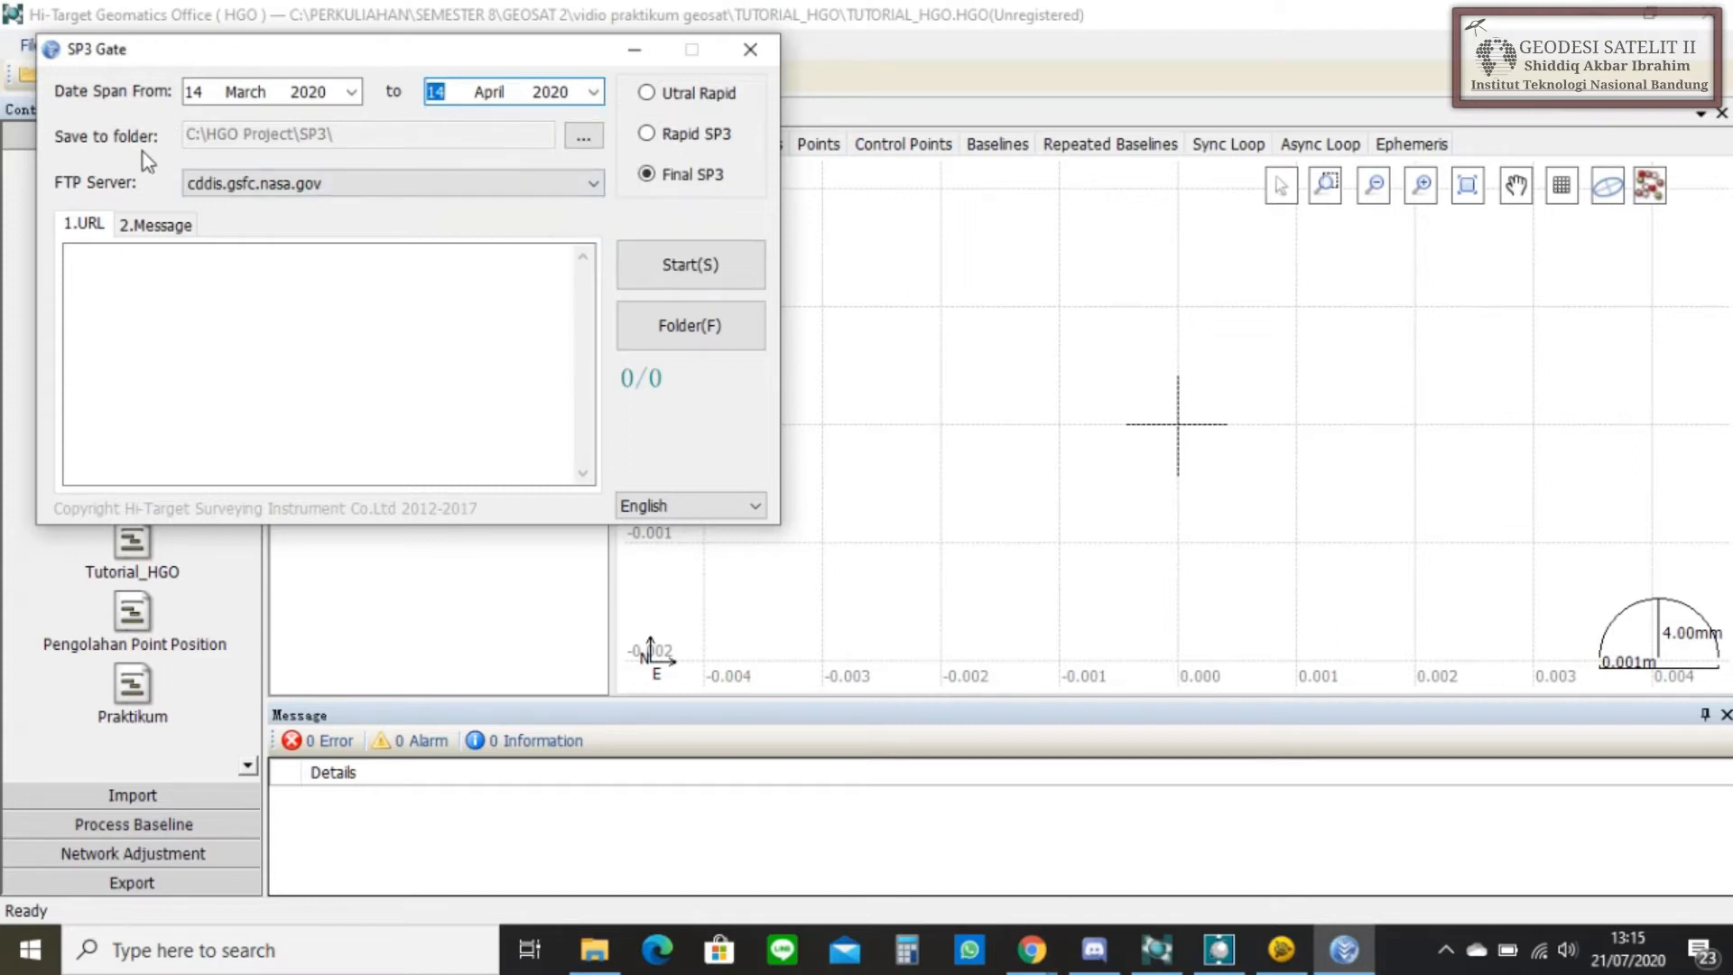
- Set the SP3 save folder to TUTORIAL_HGO inside C:\PERKULIAHAN\SEMESTER 8\GEOSAT 2\vidio praktikum geosat
left_click(576, 138)
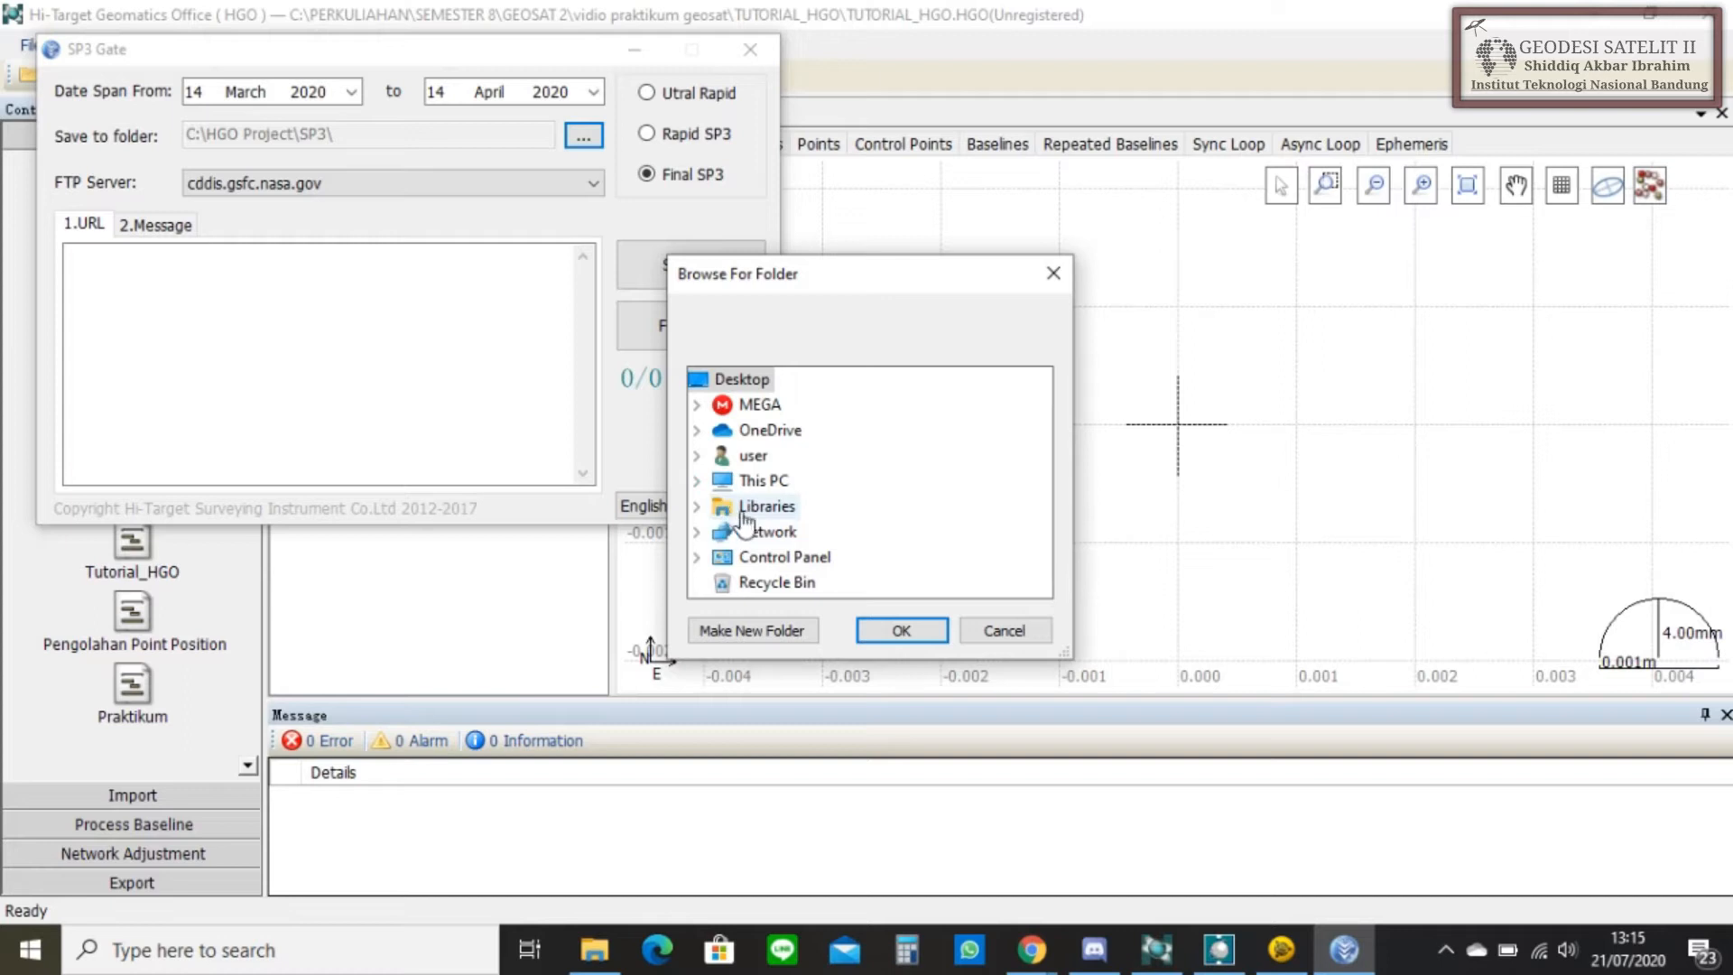
left_click(700, 479)
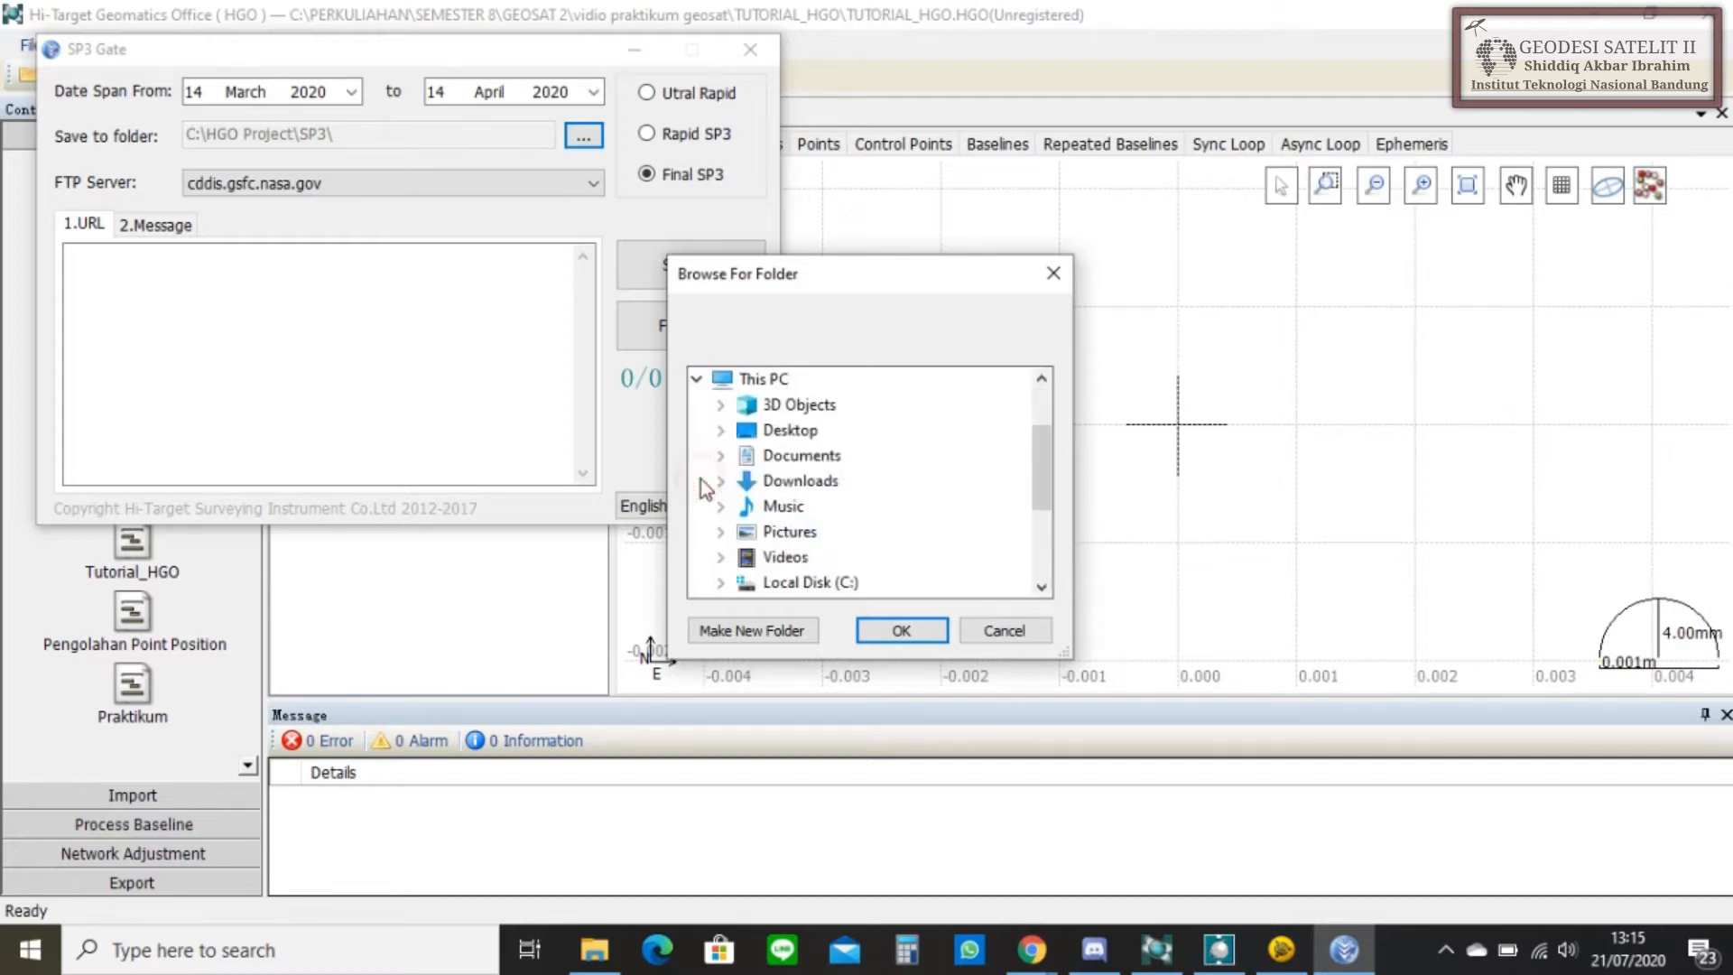
scroll(700, 478, "down", 2)
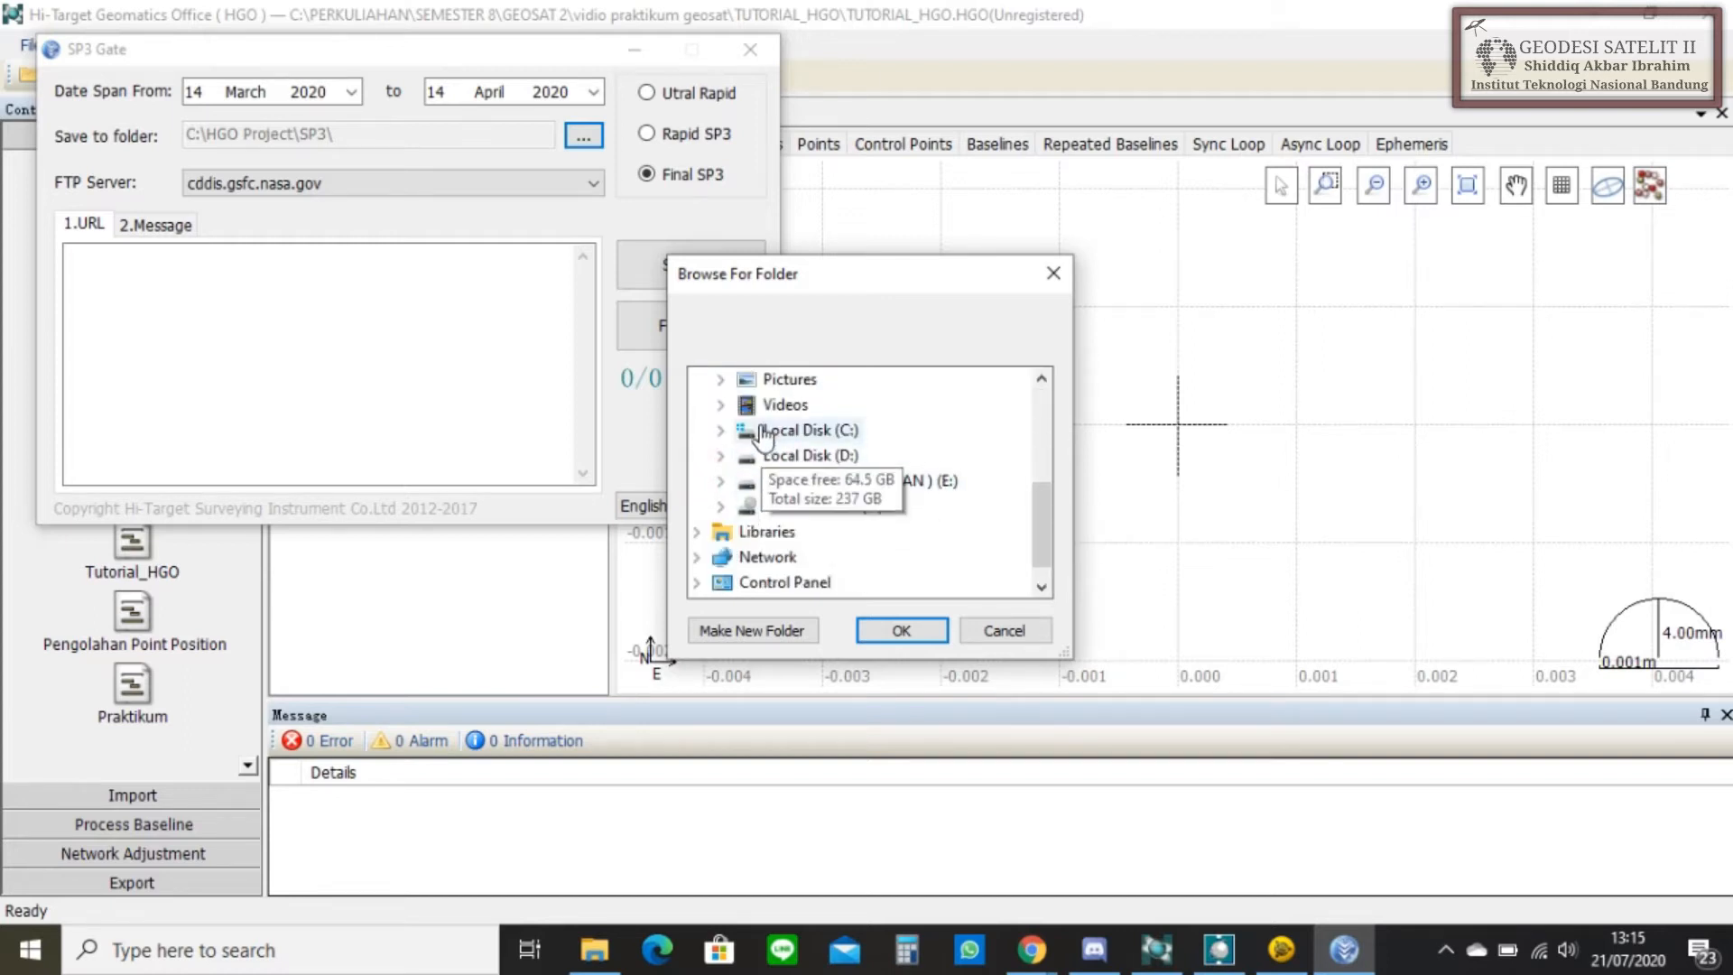
double_click(803, 431)
scroll(840, 478, "down", 2)
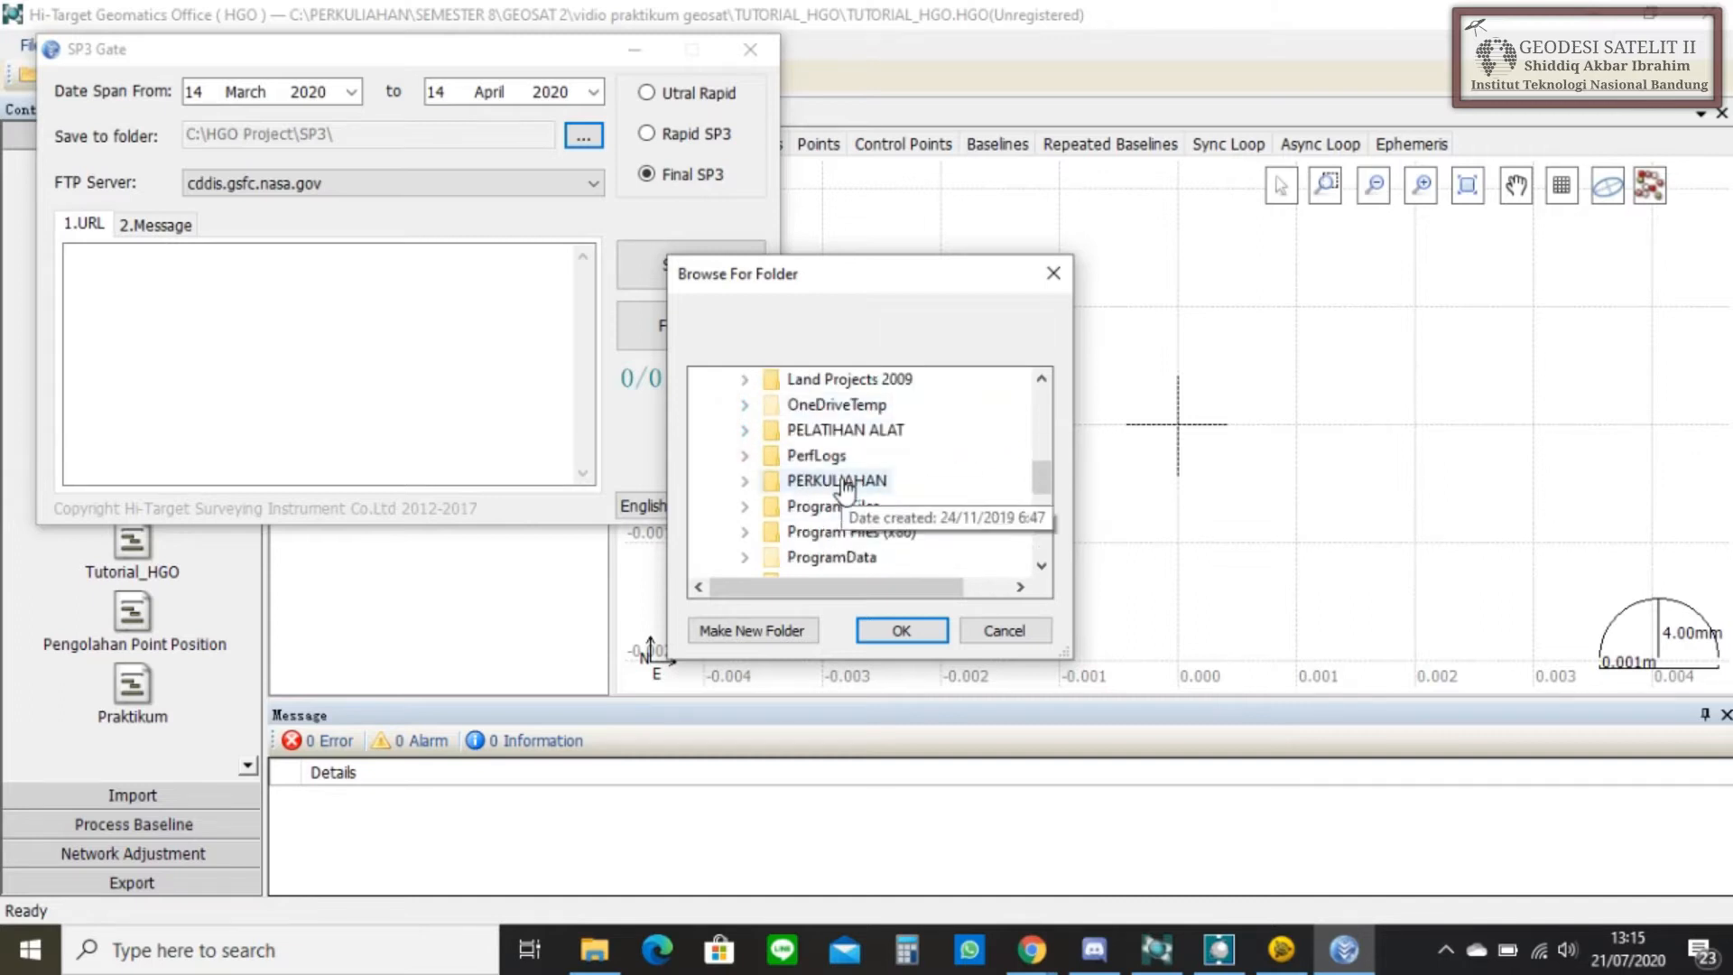
double_click(839, 481)
scroll(892, 485, "down", 1)
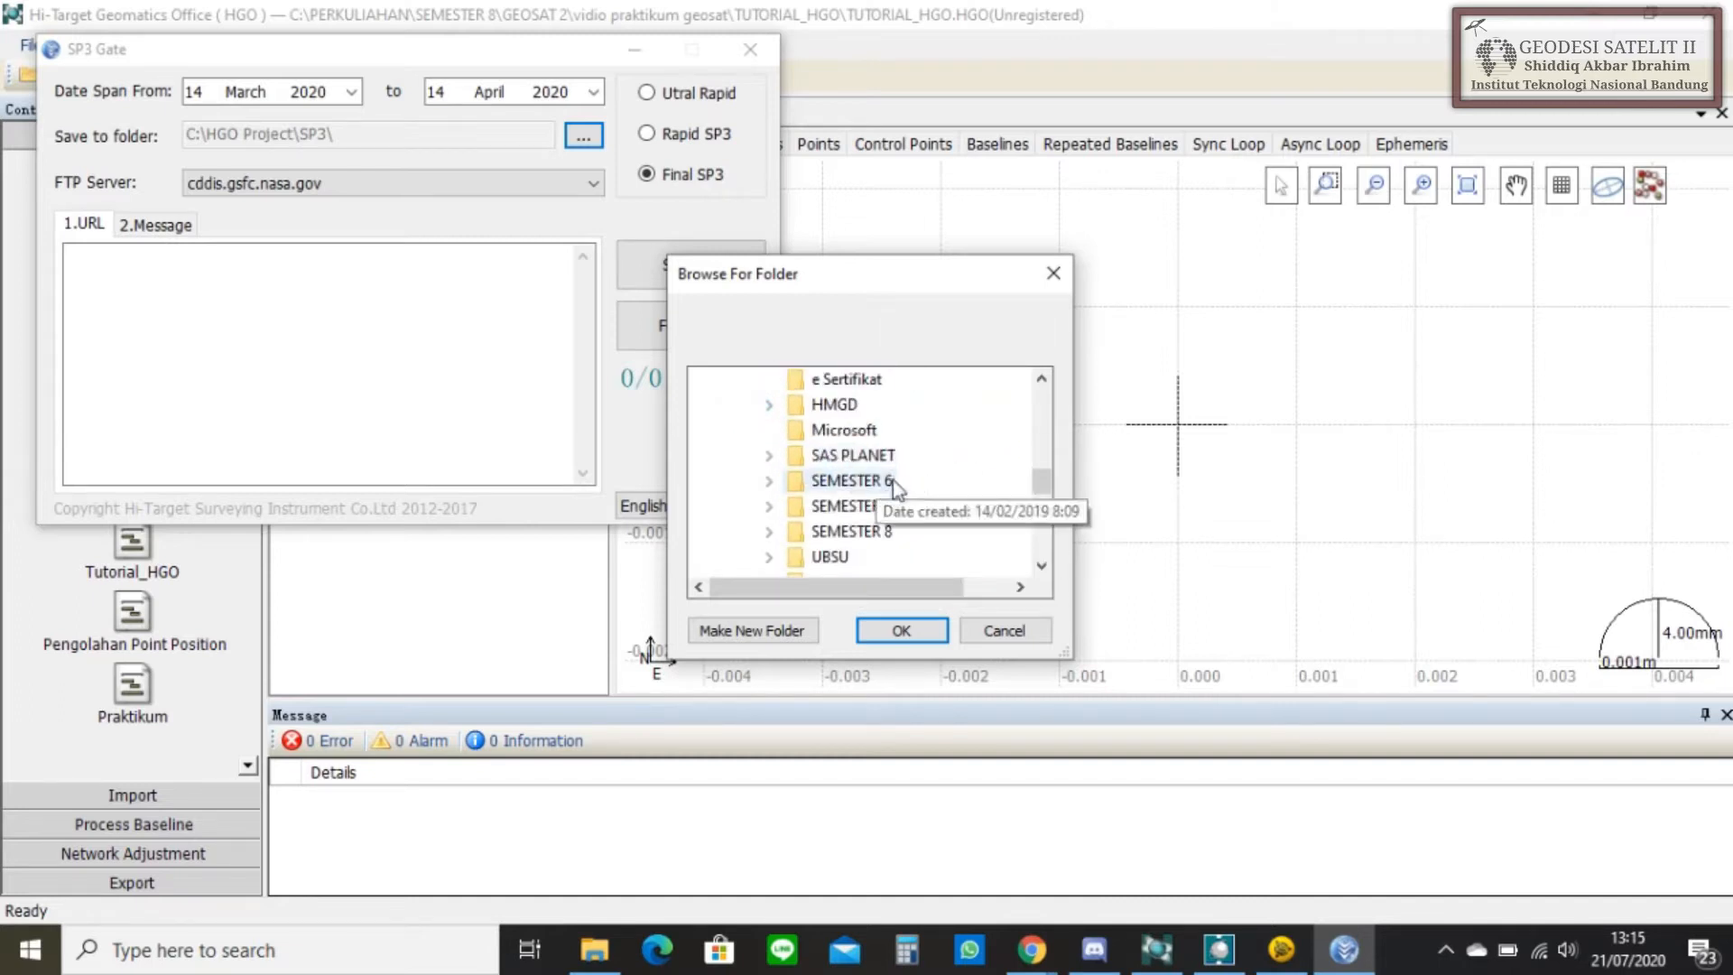
scroll(892, 480, "down", 1)
double_click(865, 457)
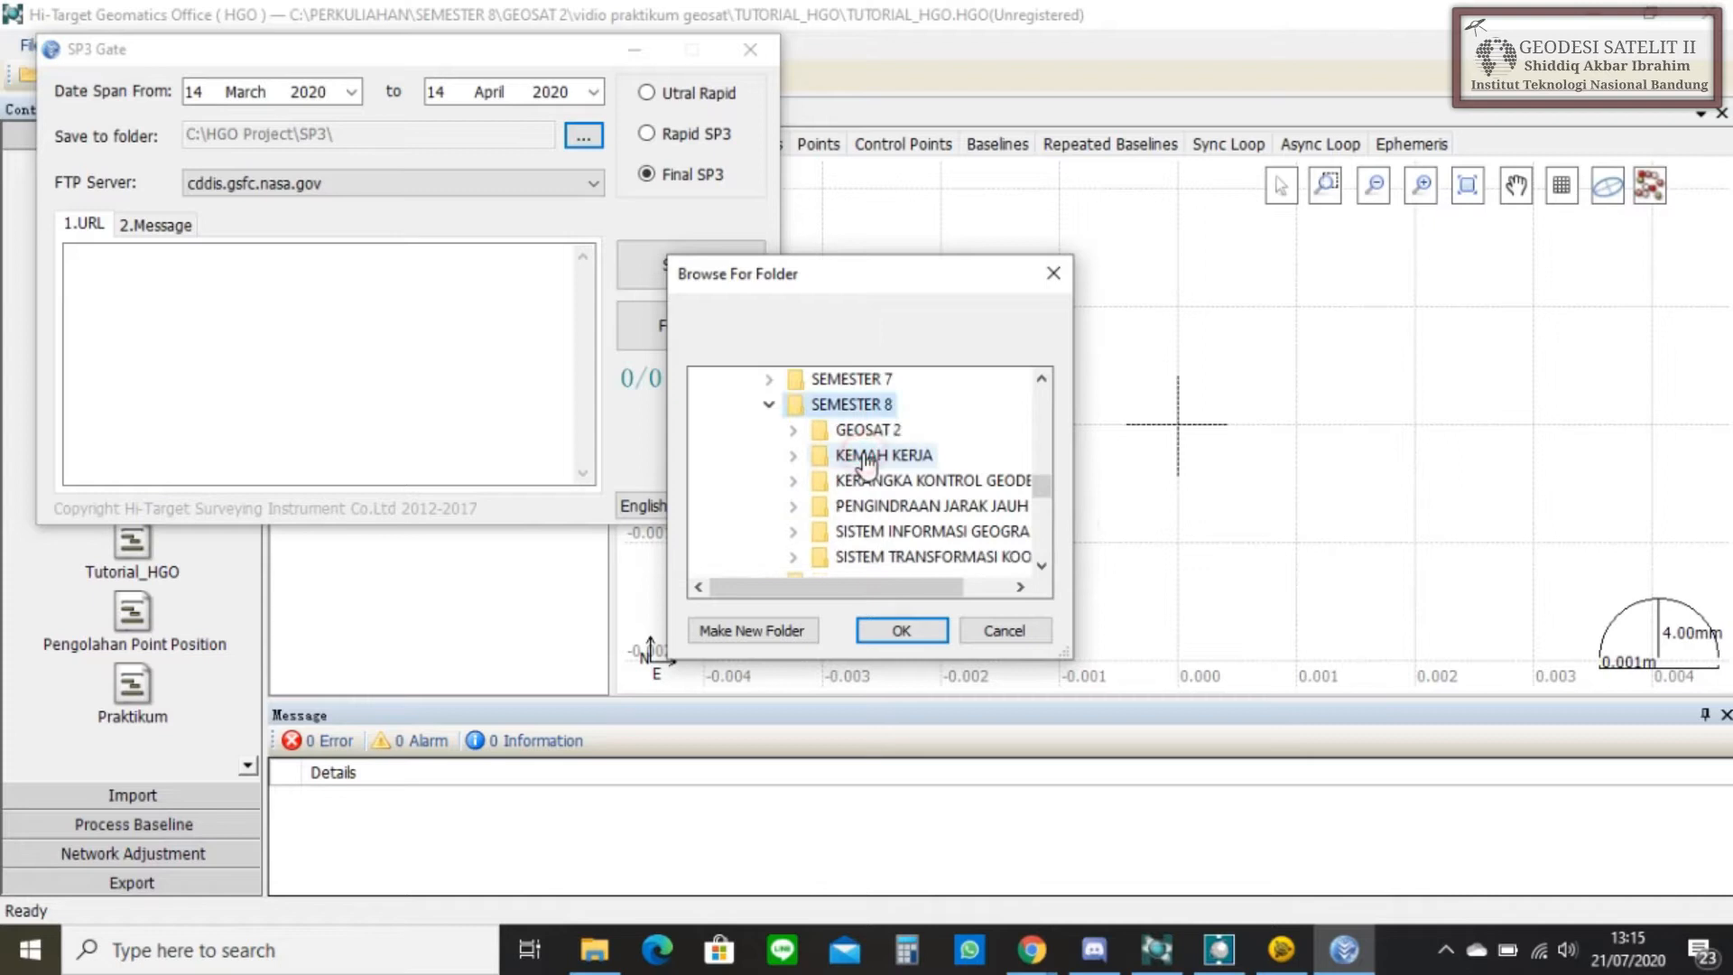
scroll(880, 478, "down", 1)
scroll(894, 465, "up", 1)
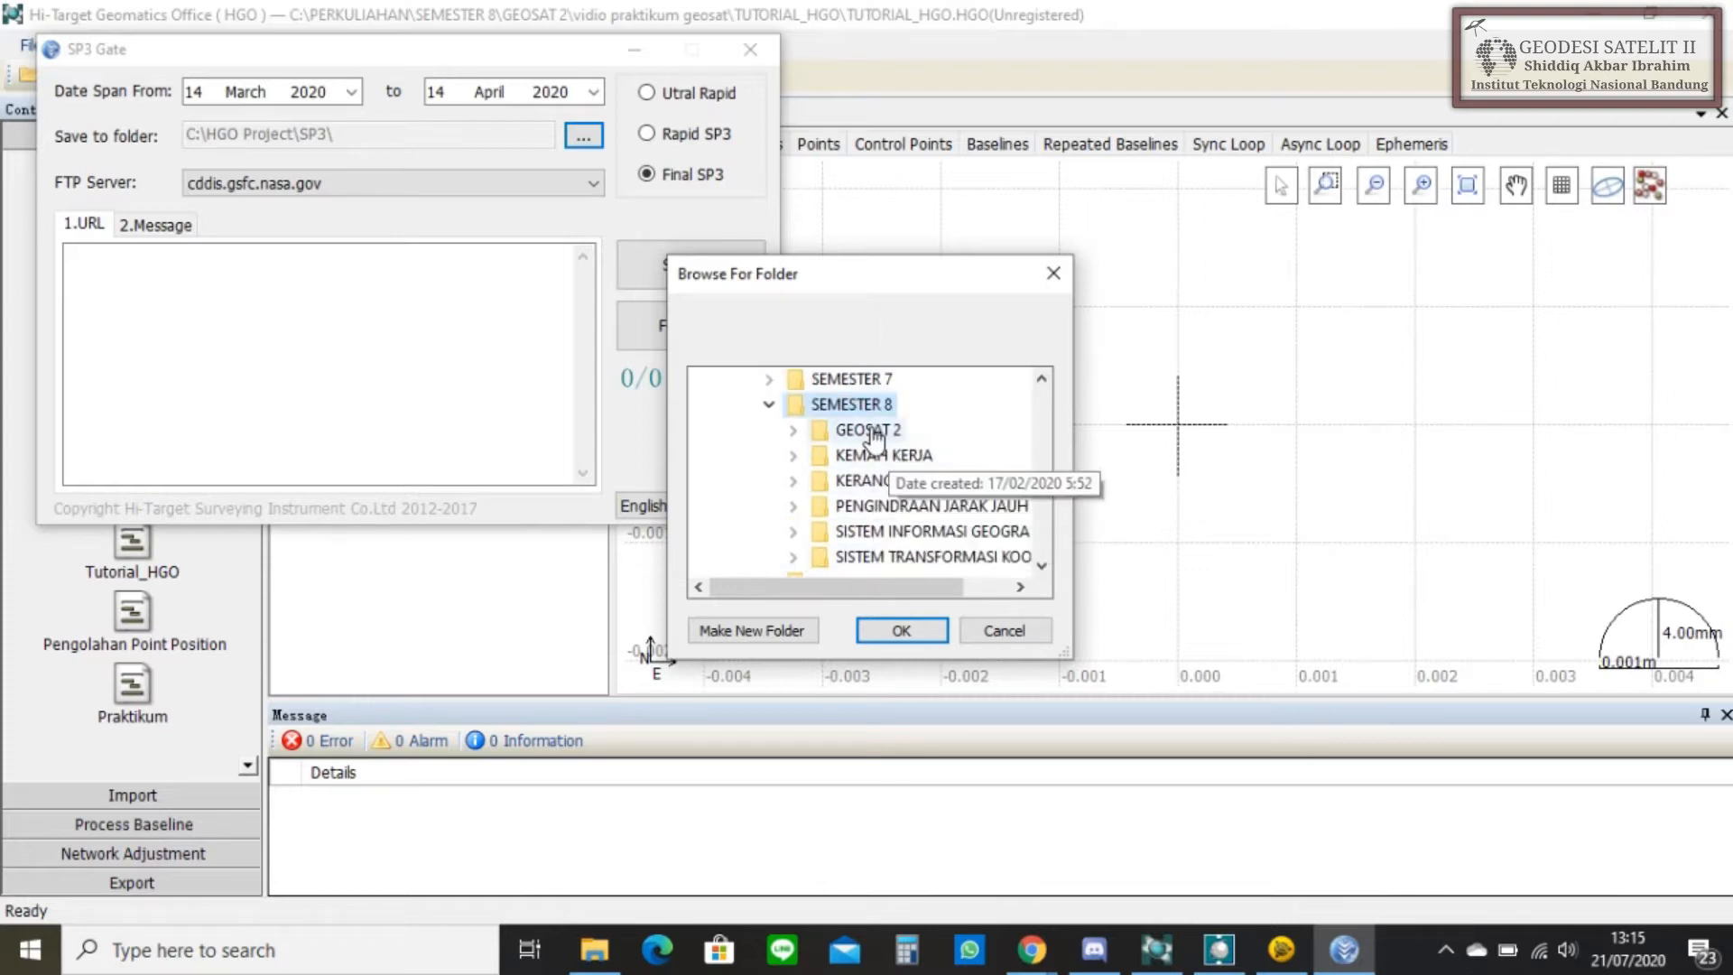
double_click(871, 432)
scroll(894, 475, "down", 1)
double_click(893, 487)
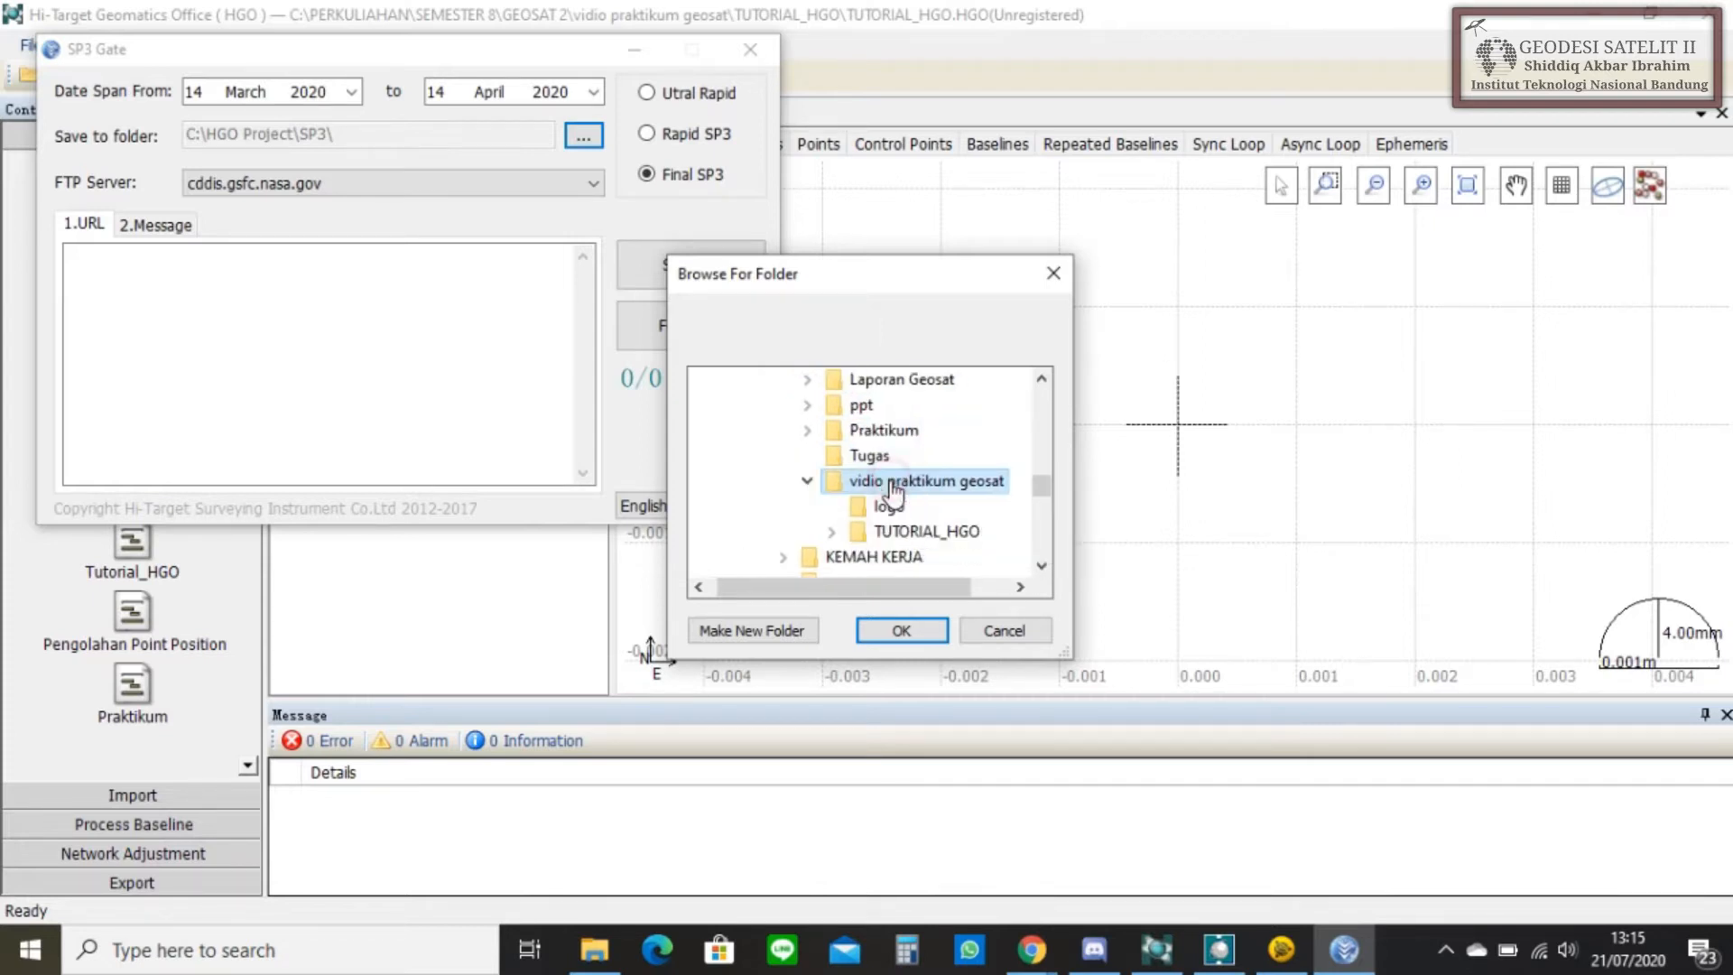
double_click(940, 534)
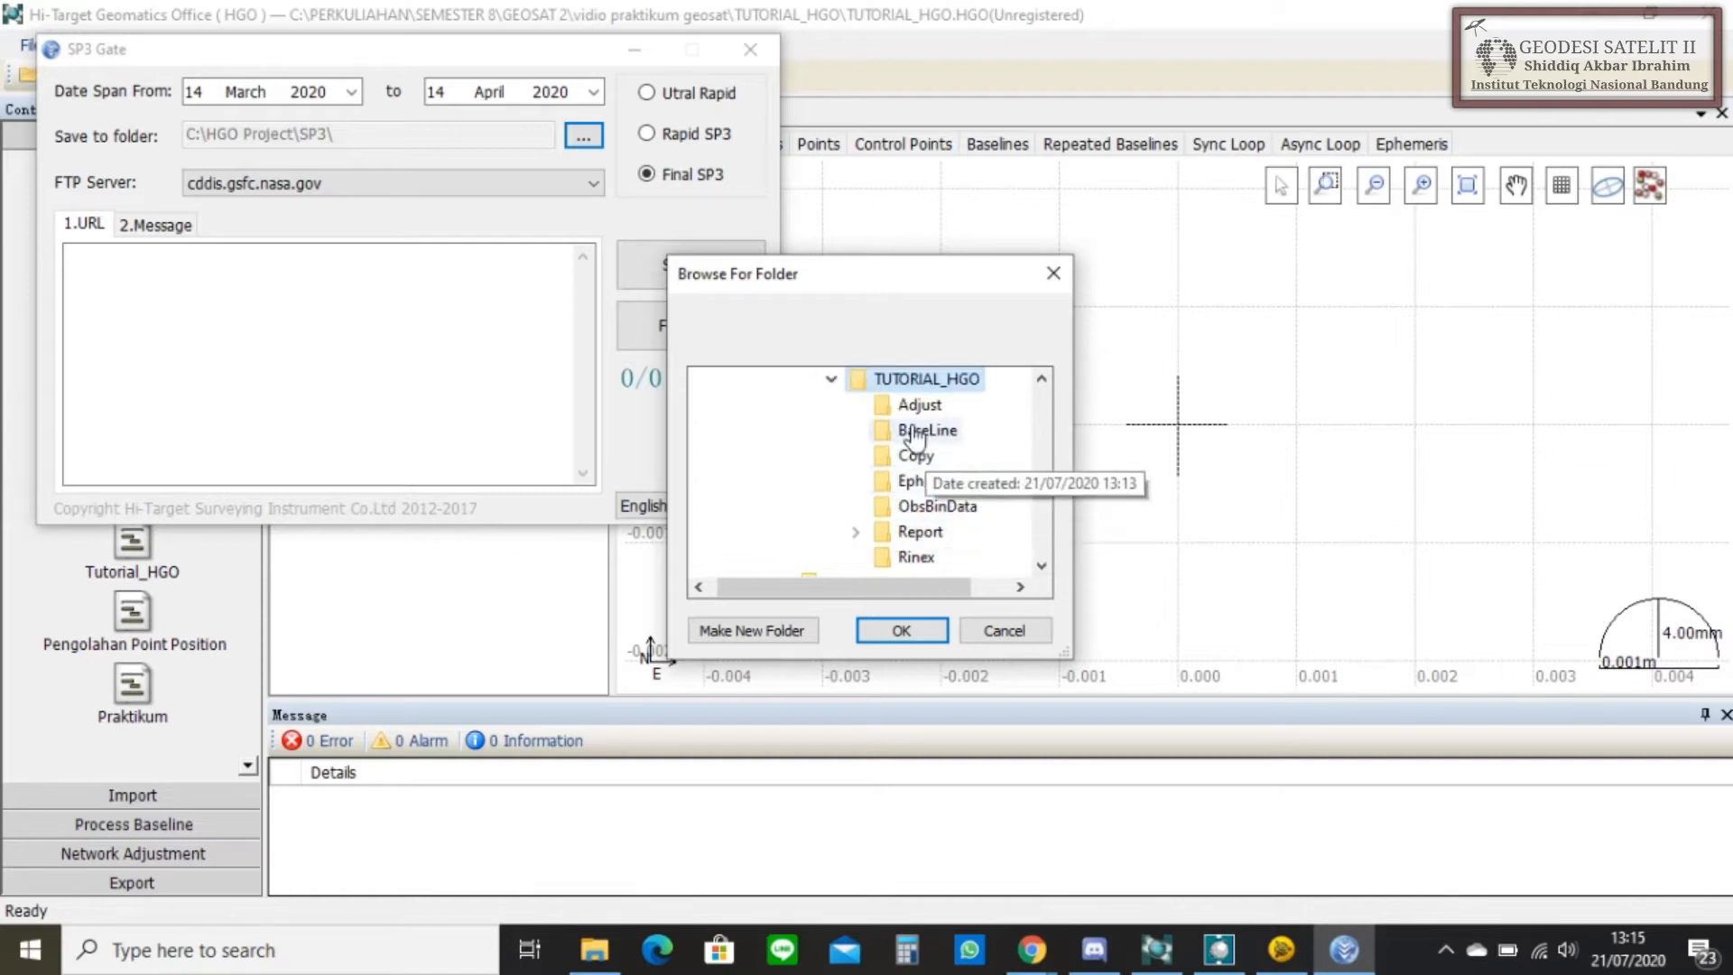
left_click(900, 631)
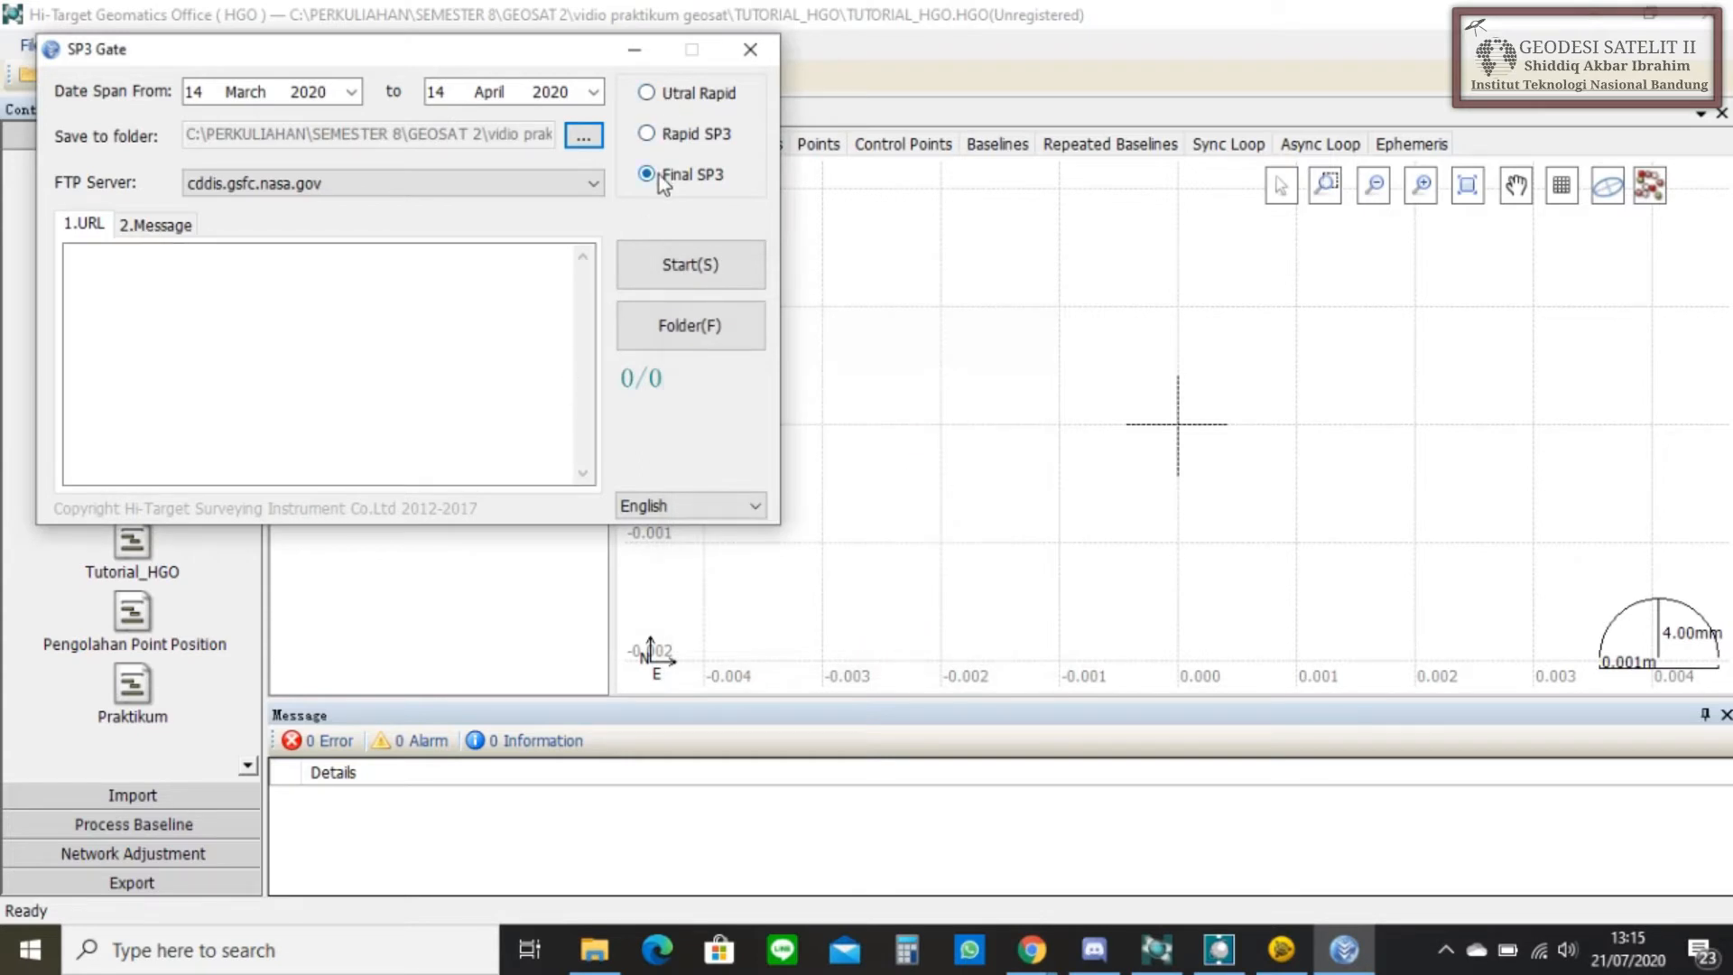
- Run the Final SP3 download from the cddis.gsfc.nasa.gov server and stop the transfer once the files have been fetched
left_click(675, 285)
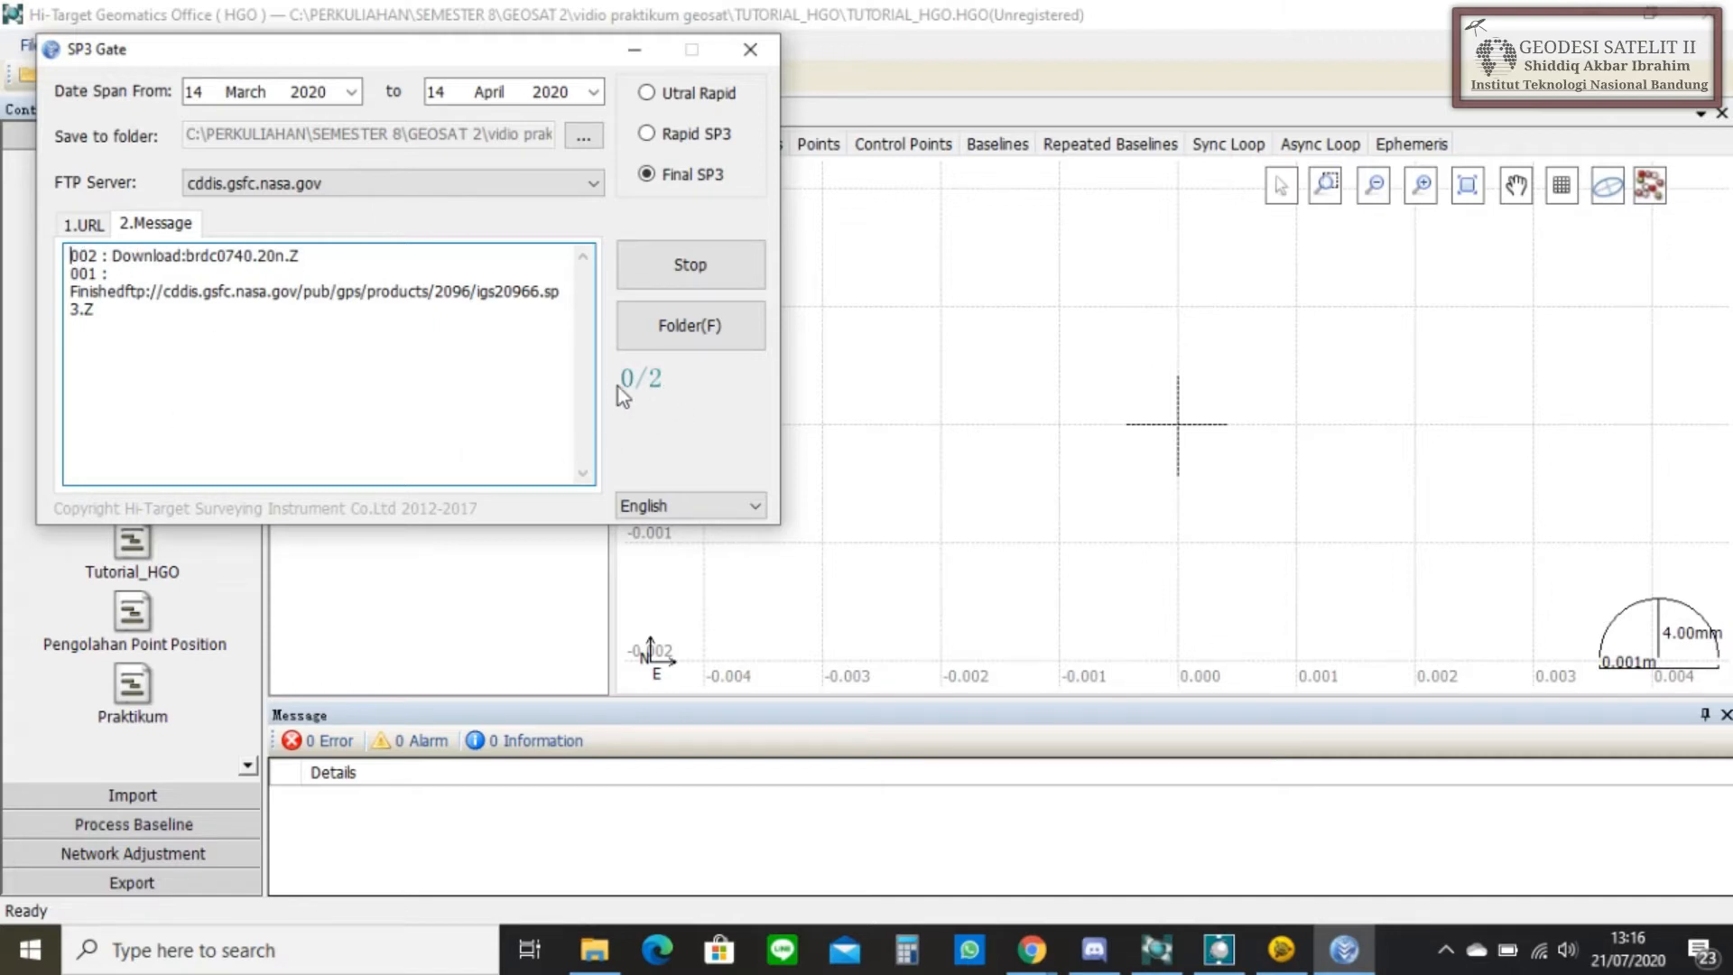
left_click(685, 267)
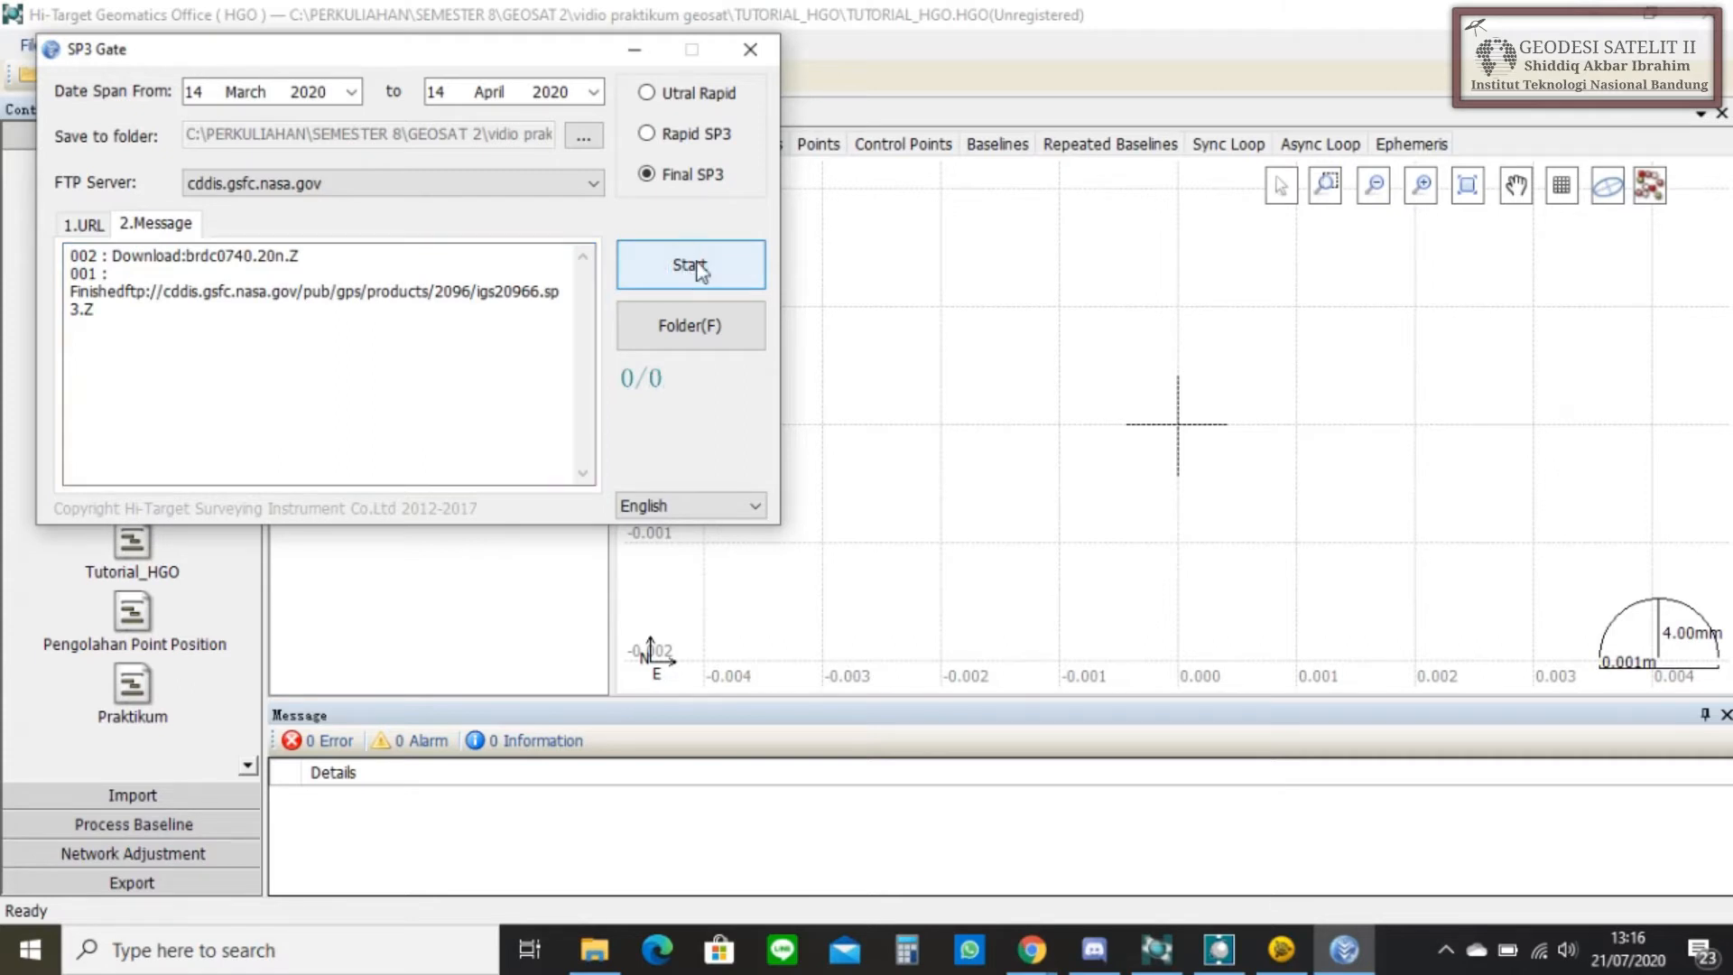
- Switch to File Explorer and inspect the contents of the downloaded 2020_74 folder in TUTORIAL_HGO
left_click(621, 959)
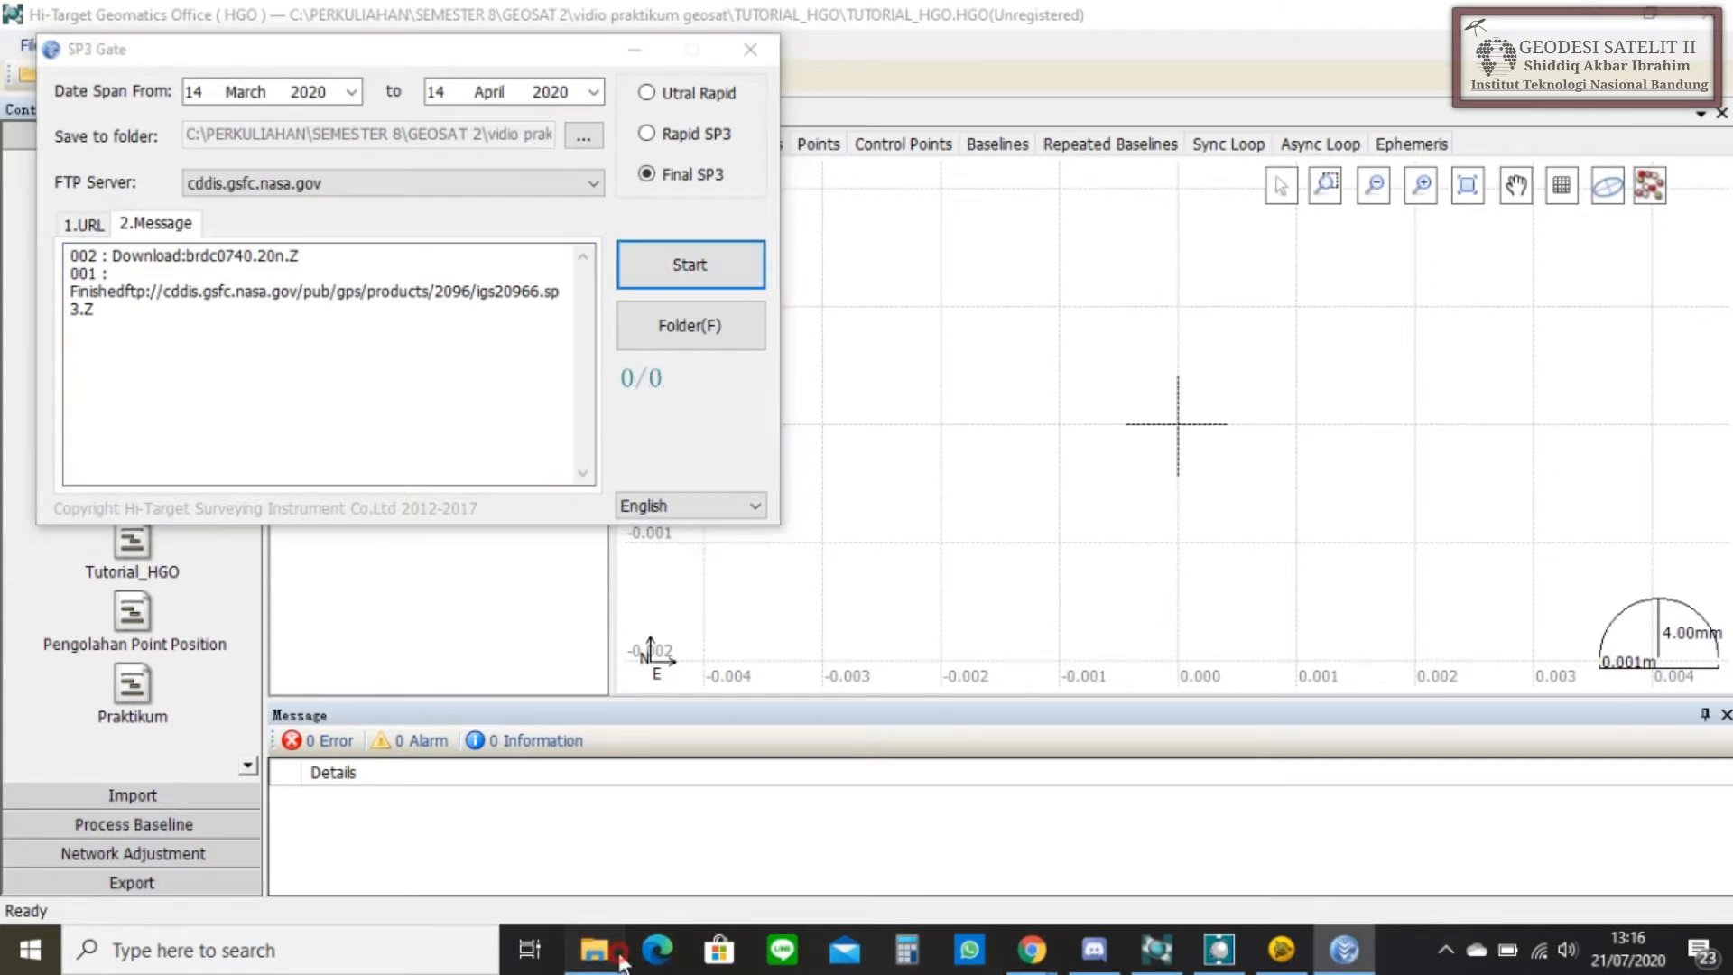
double_click(321, 311)
left_click(310, 286)
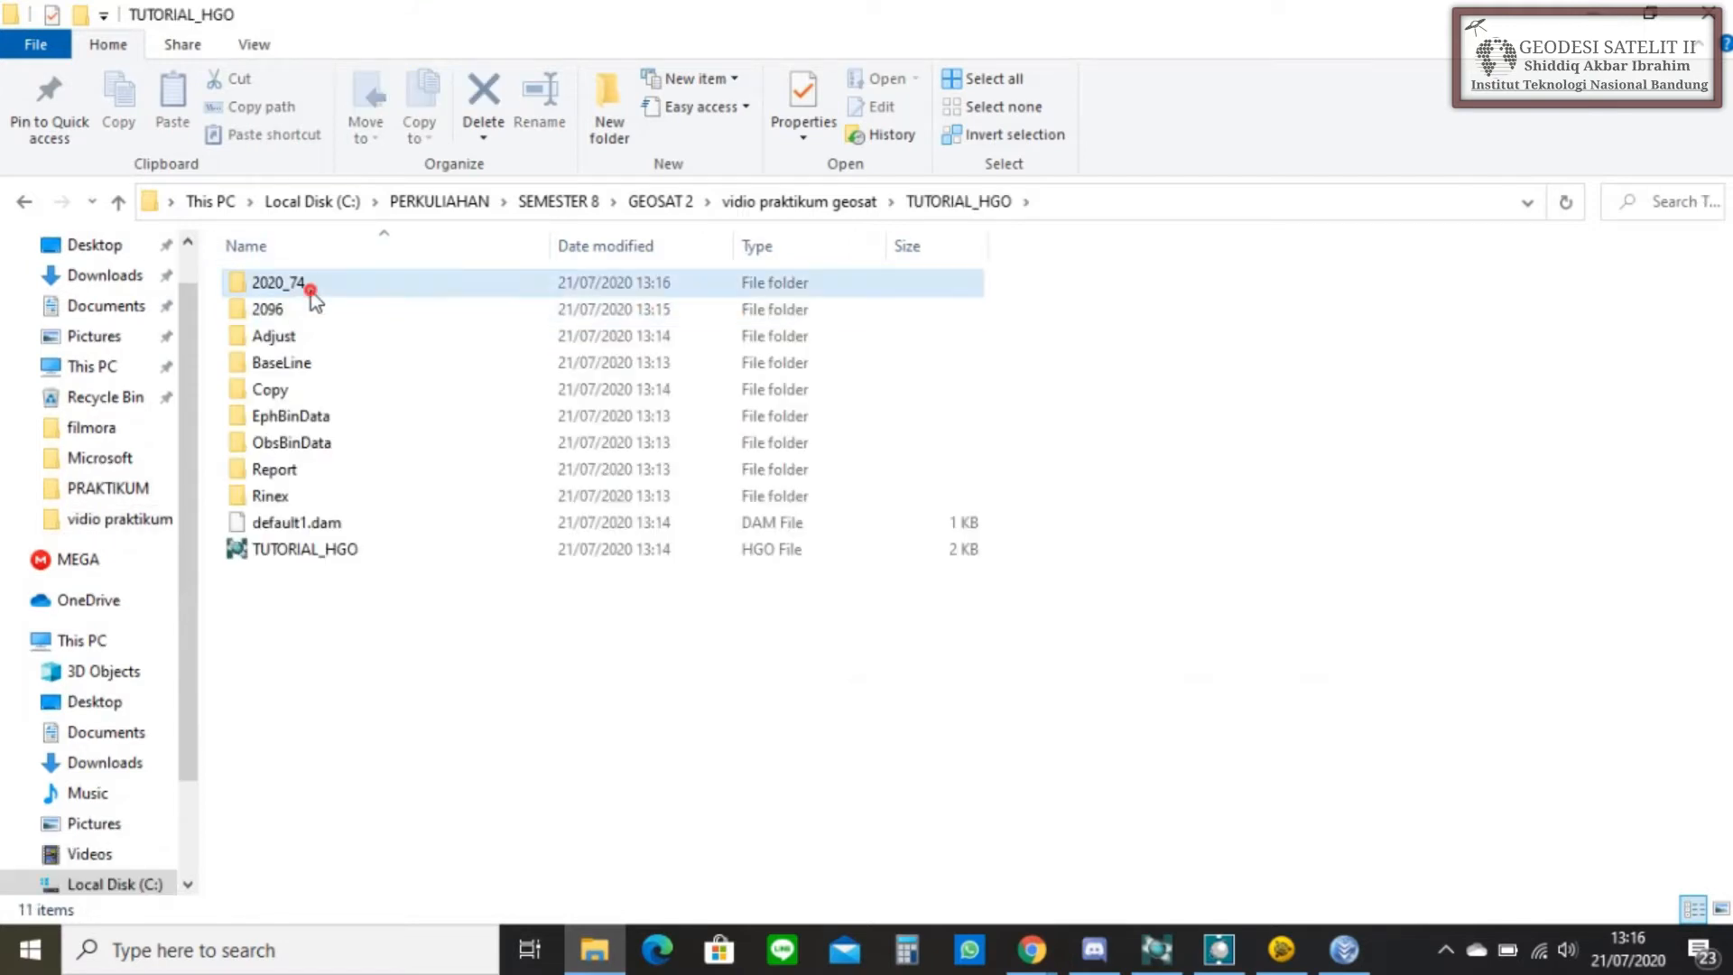
double_click(311, 287)
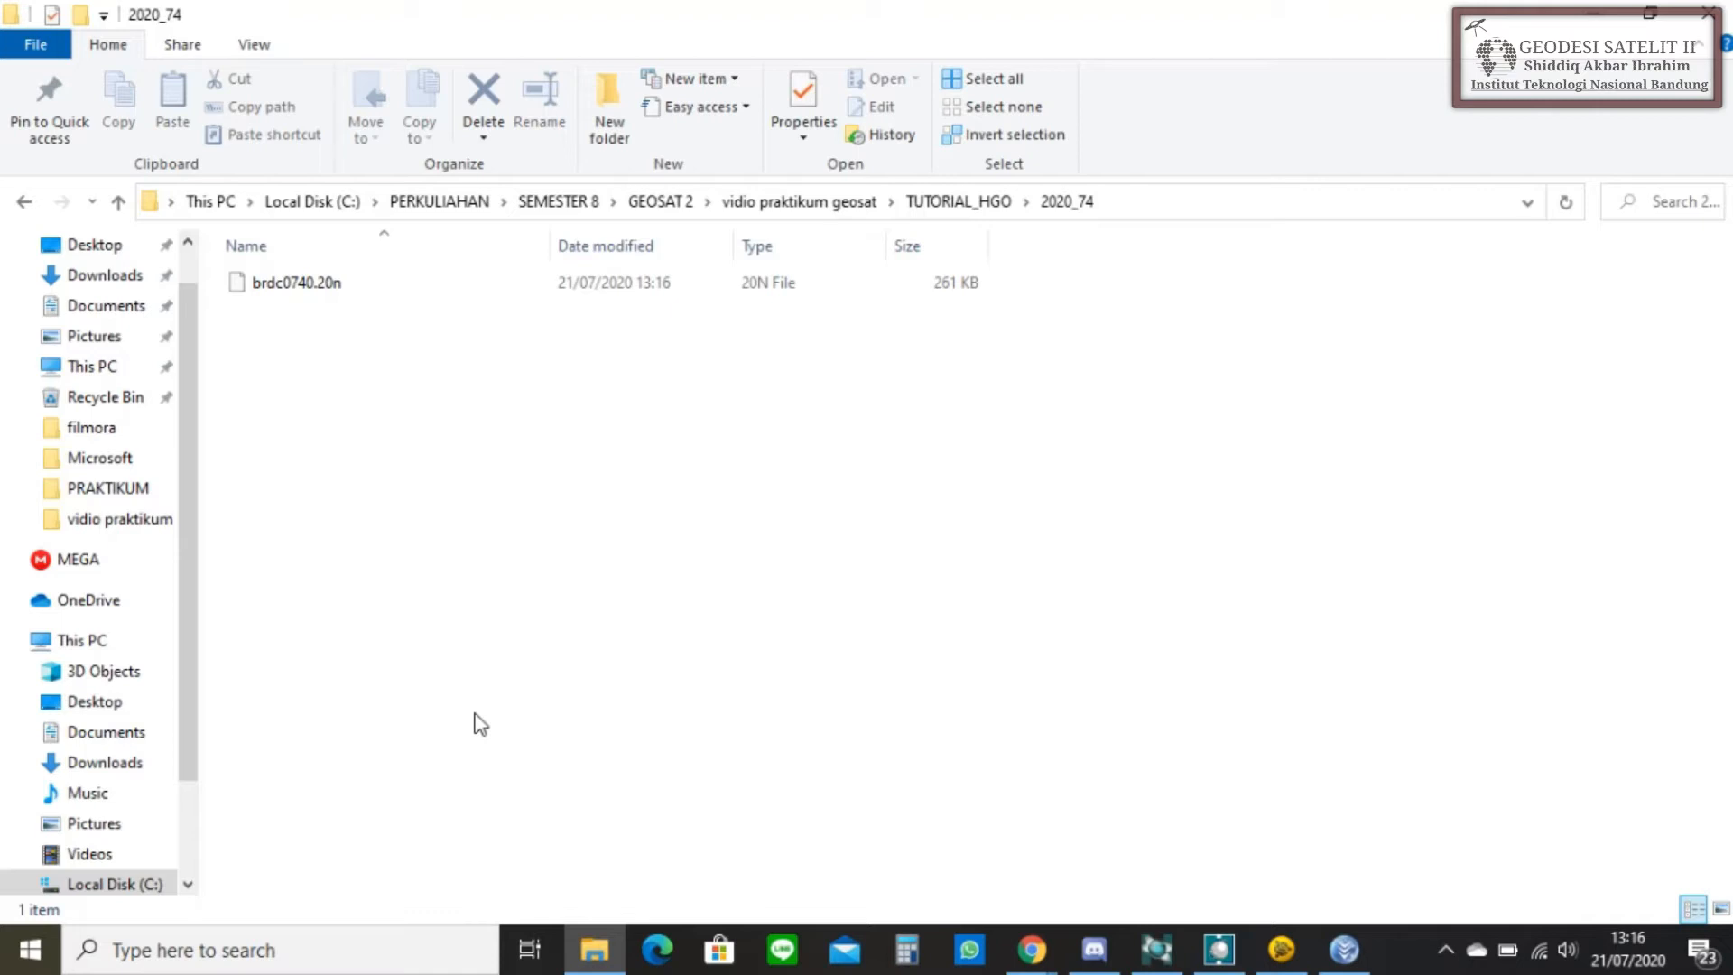
left_click(1612, 16)
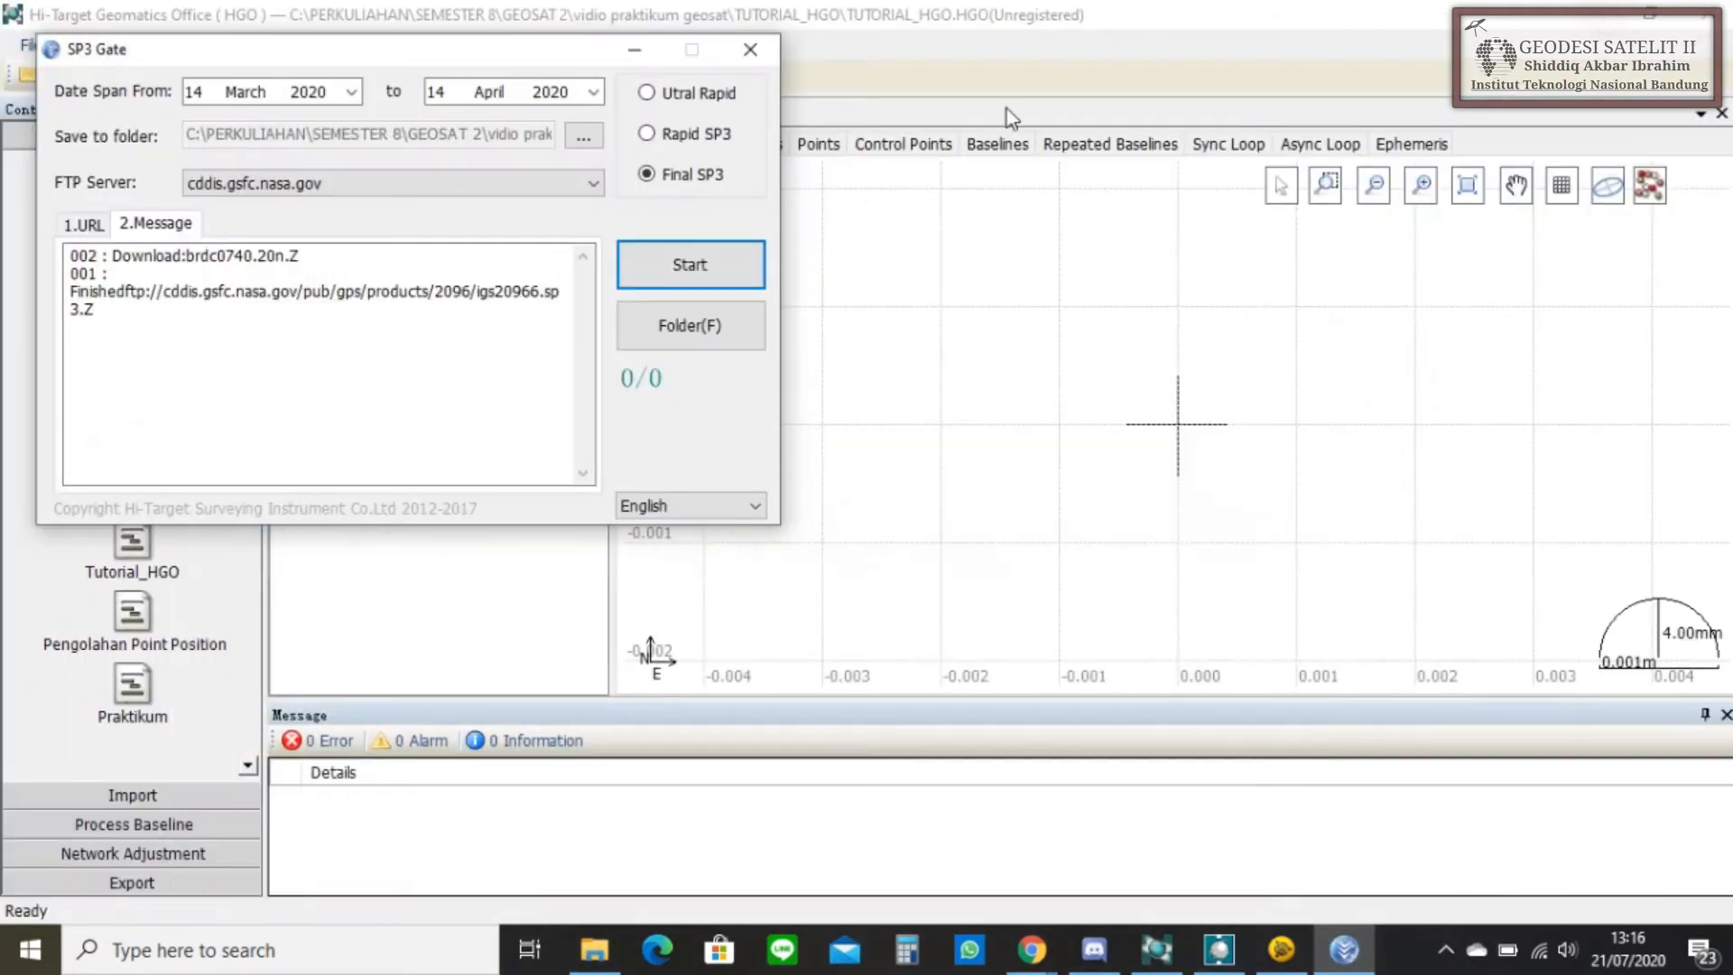
- Close the SP3 Gate tool and exit Hi-Target Geomatics Office
left_click(742, 52)
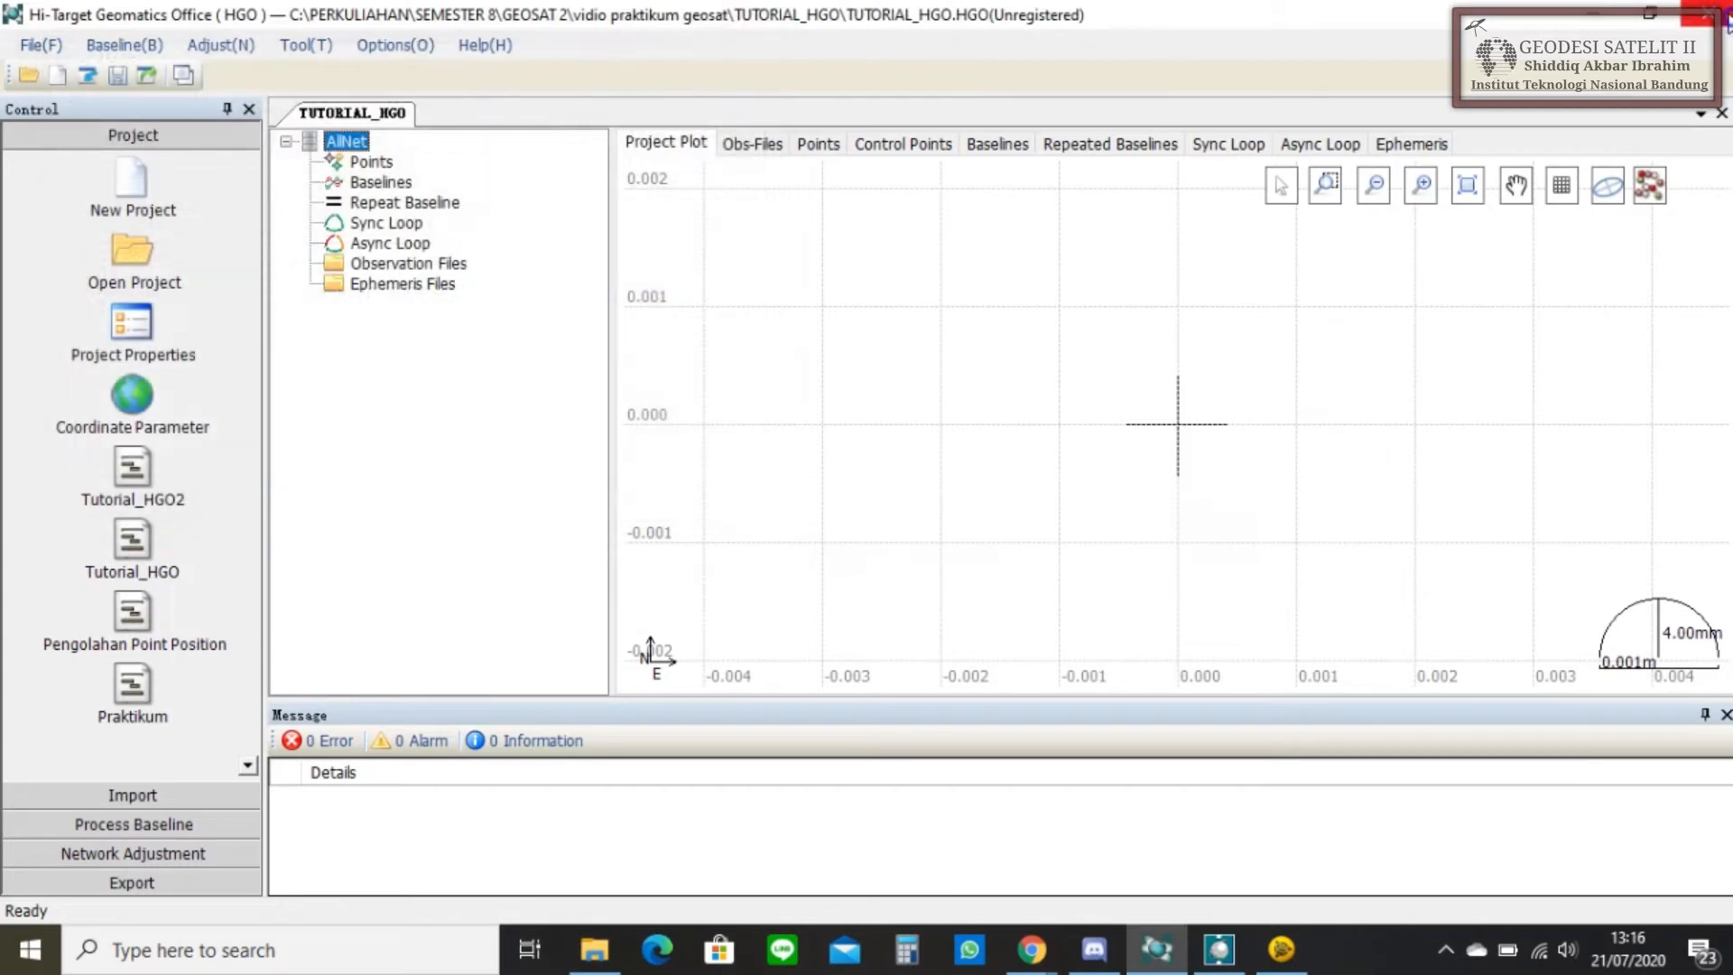
left_click(1705, 11)
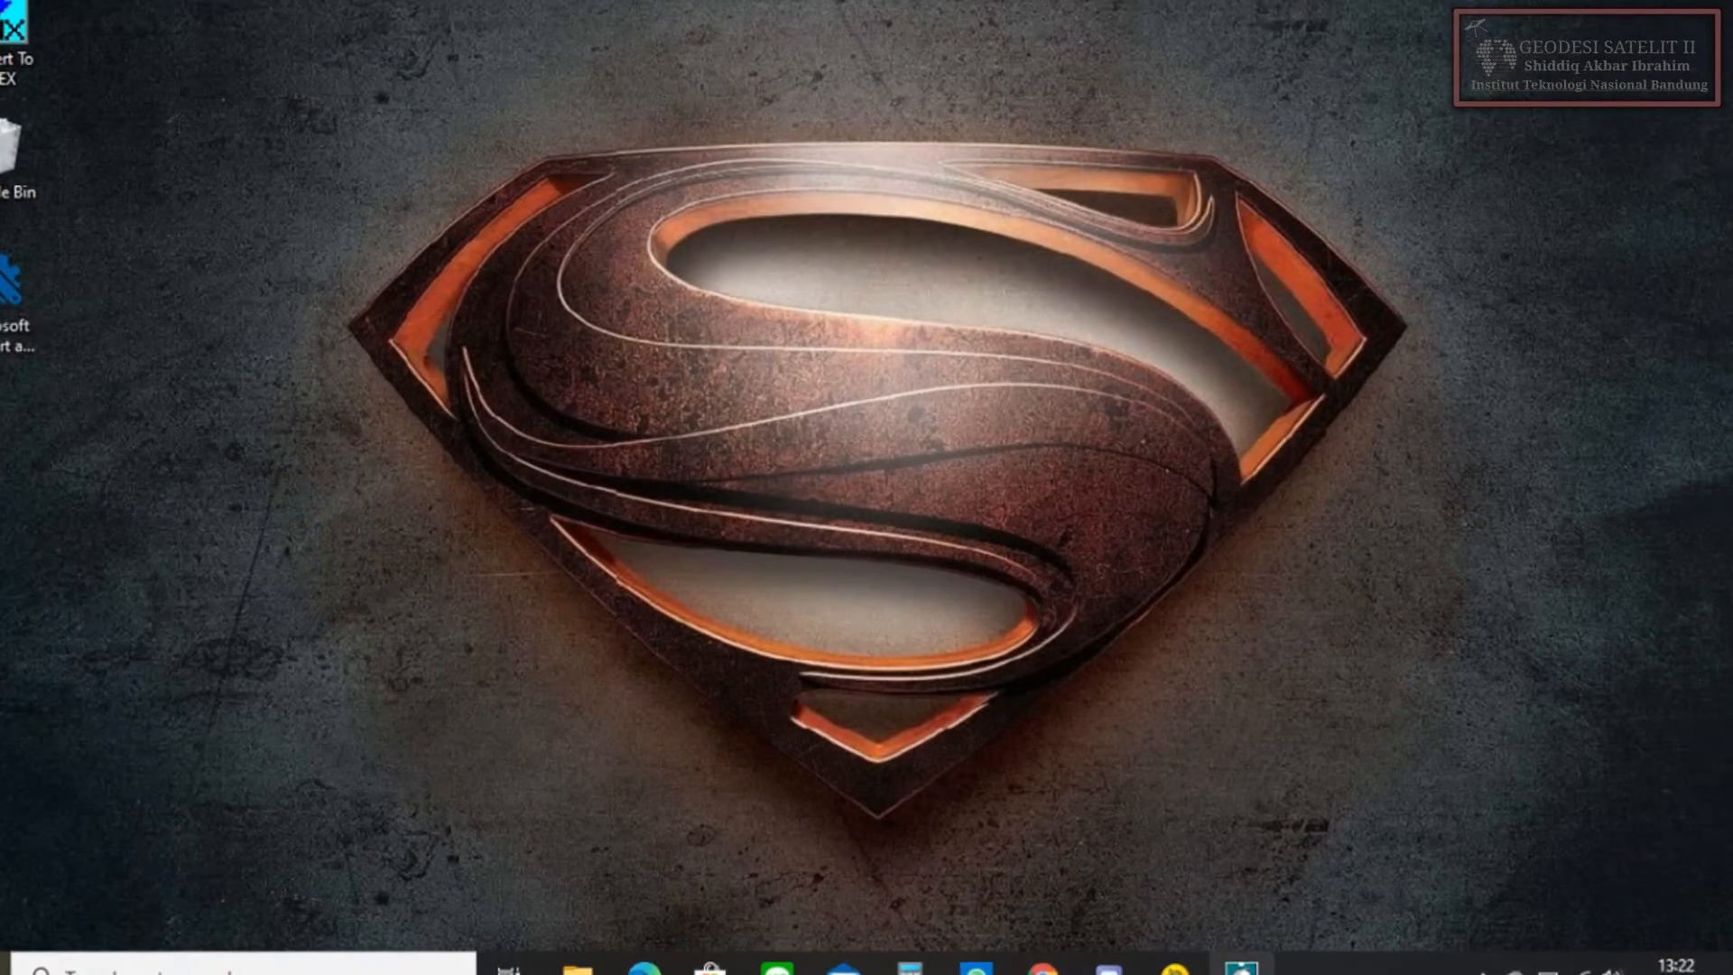
- Switch to HDS2003 and start a new project named HDS_2003TUTOR
mouse_move(1219, 950)
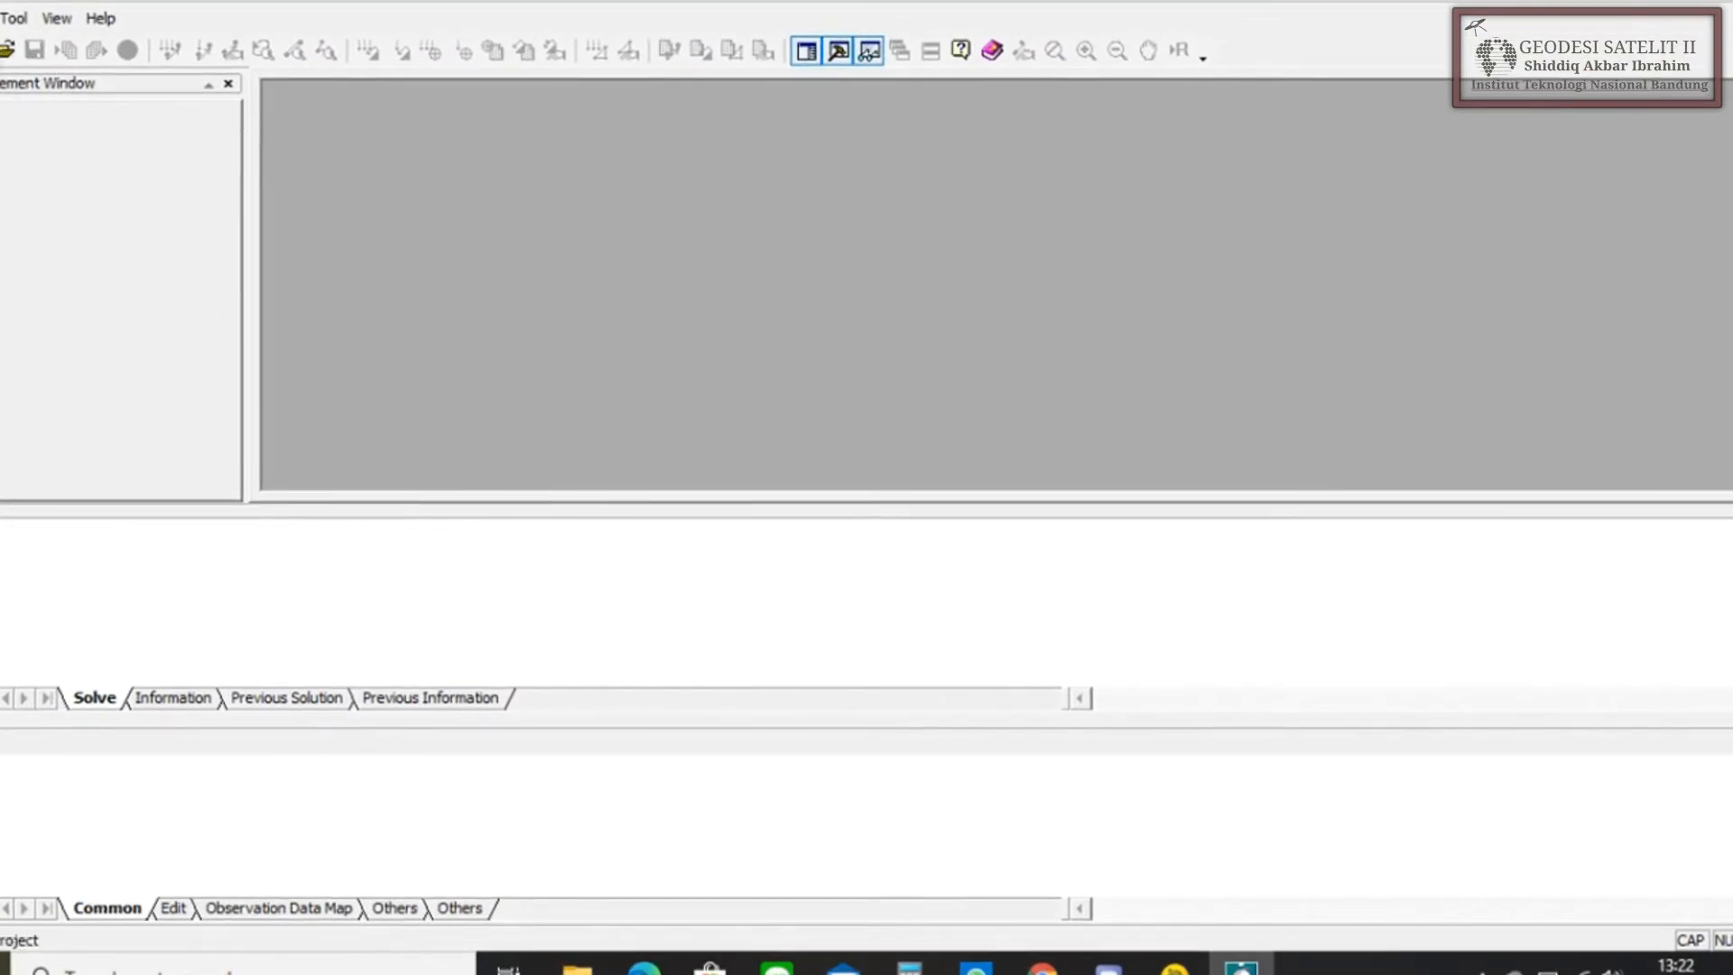
left_click(0, 54)
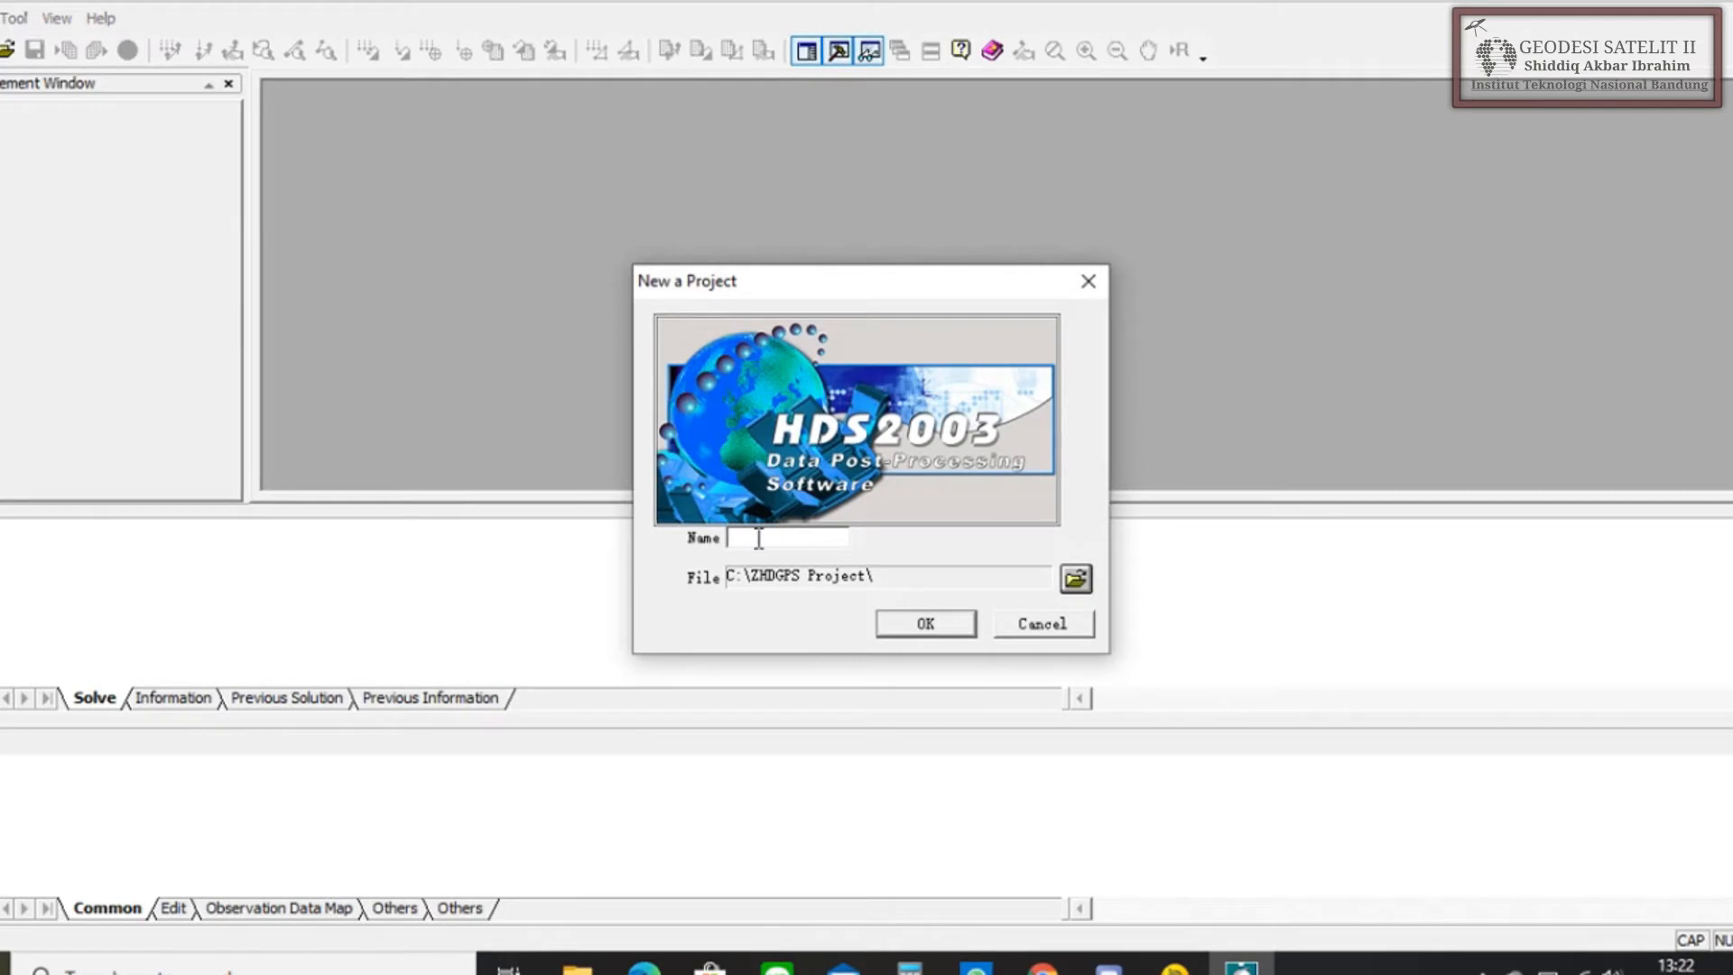
type("HDS_2003TUTOR")
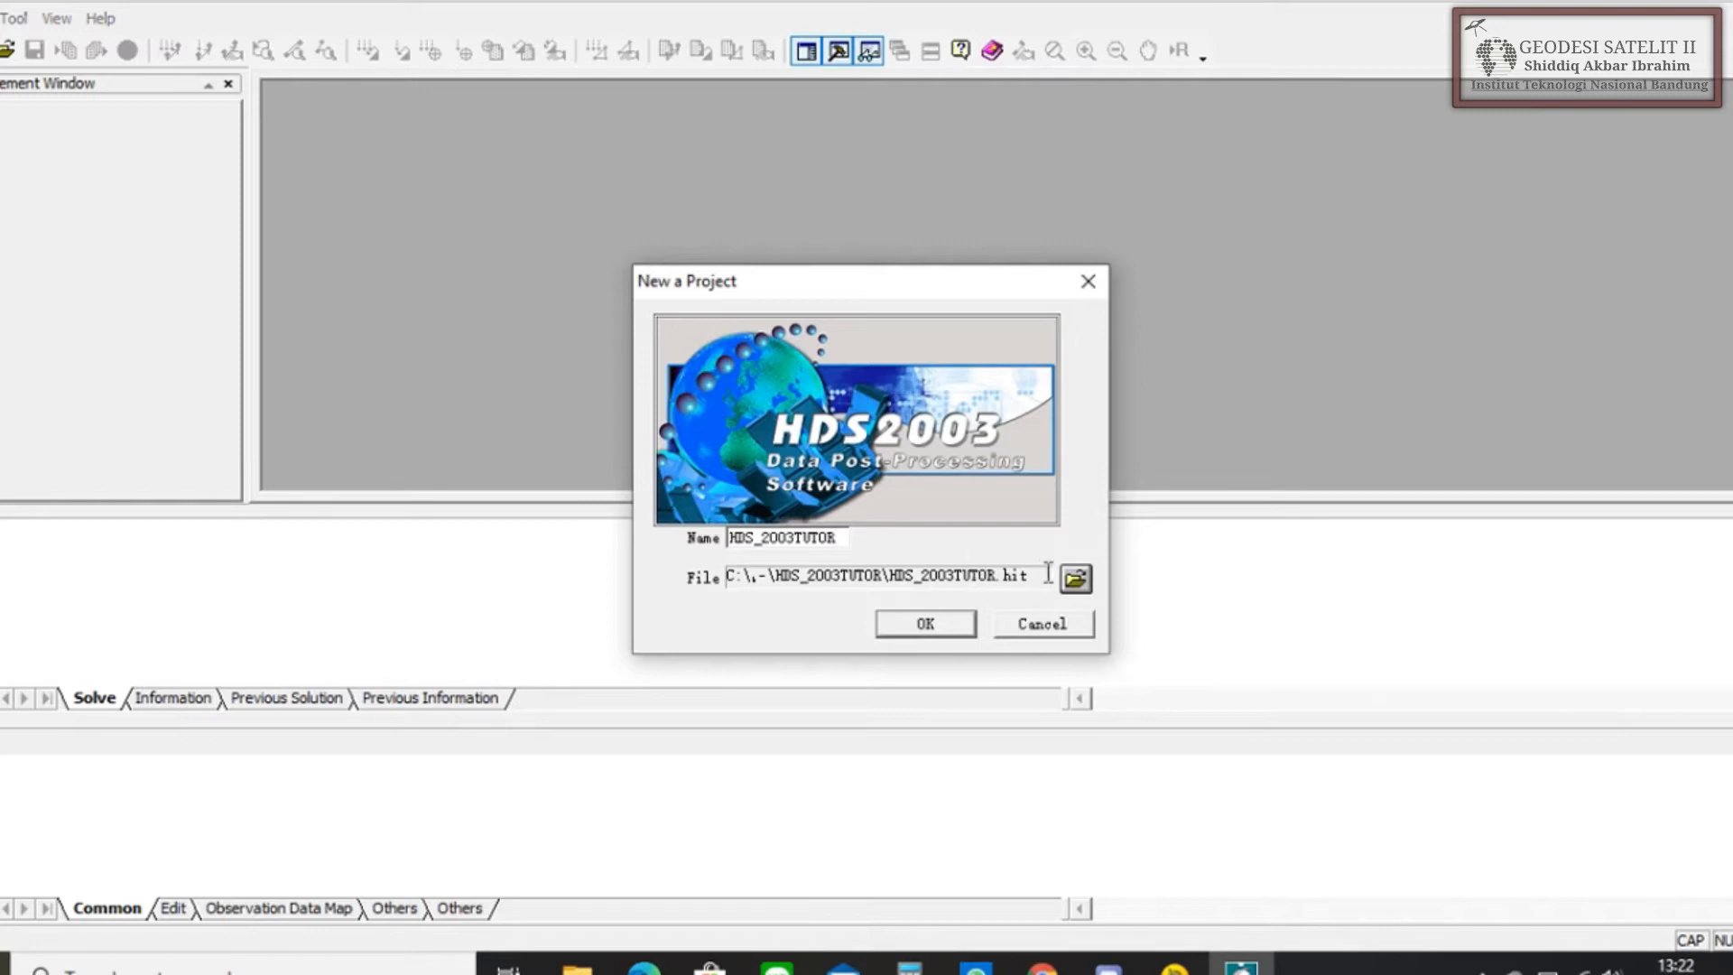
- Set the project's save folder to C:\PERKULIAHAN\SEMESTER 8\GEOSAT 2\vidio praktikum geosat and create the project, leaving its properties unfilled
left_click(1076, 579)
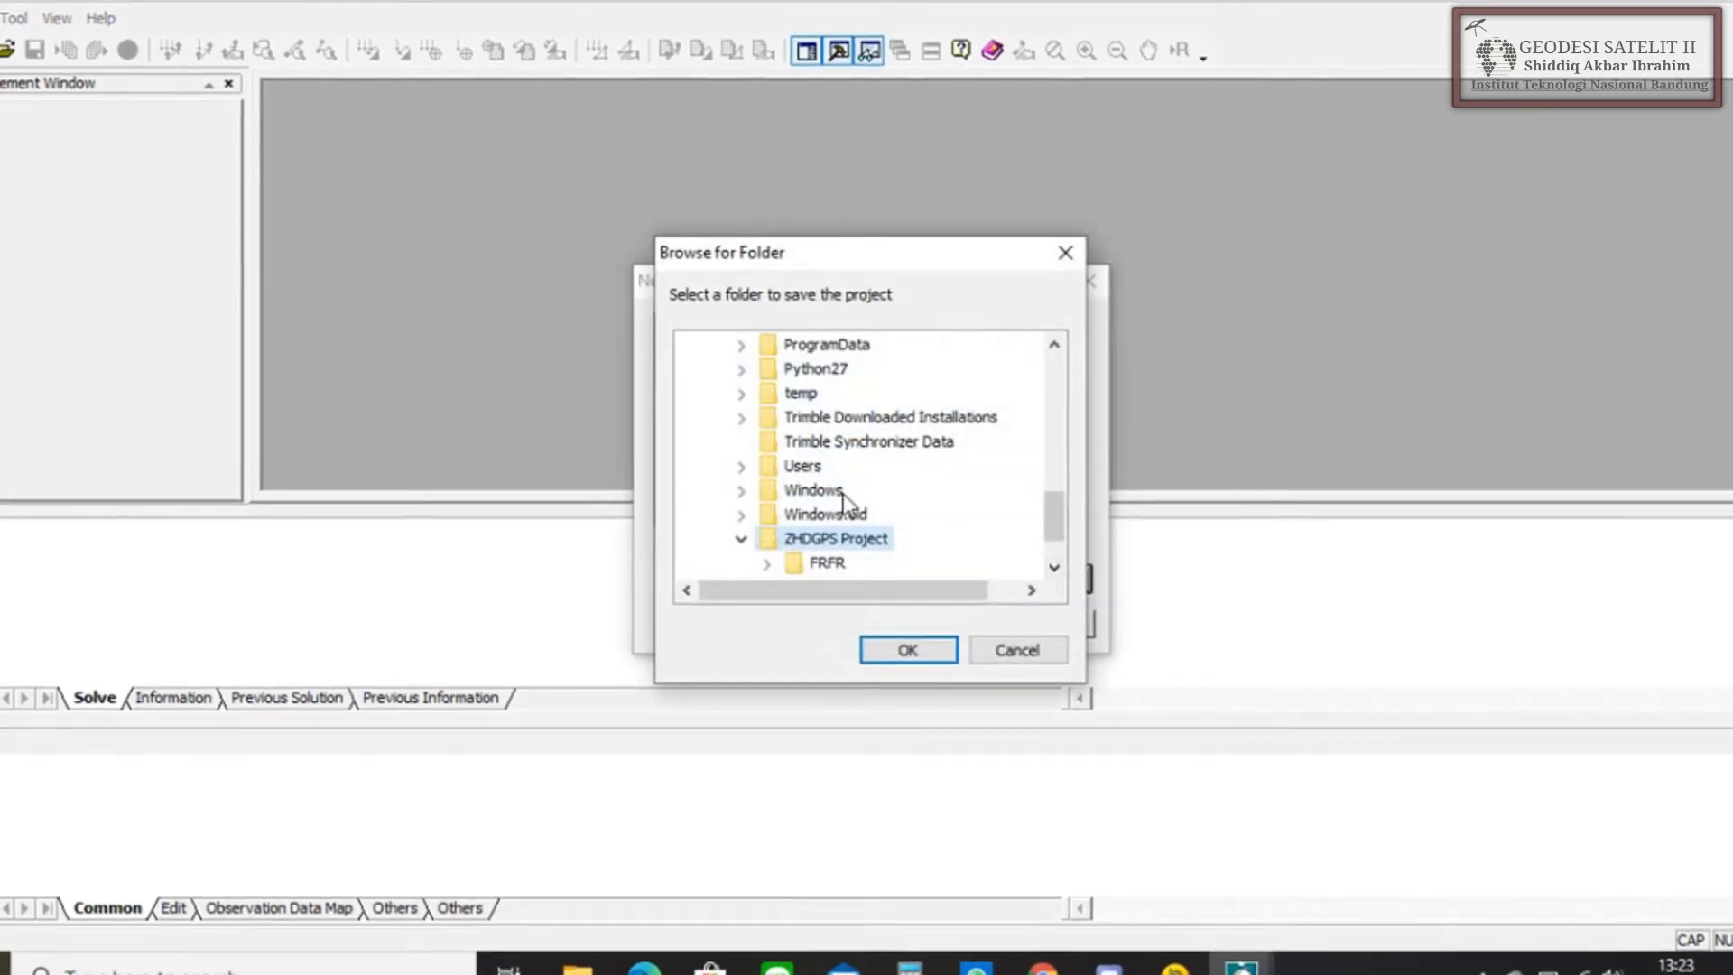
scroll(839, 498, "up", 1)
scroll(777, 411, "up", 1)
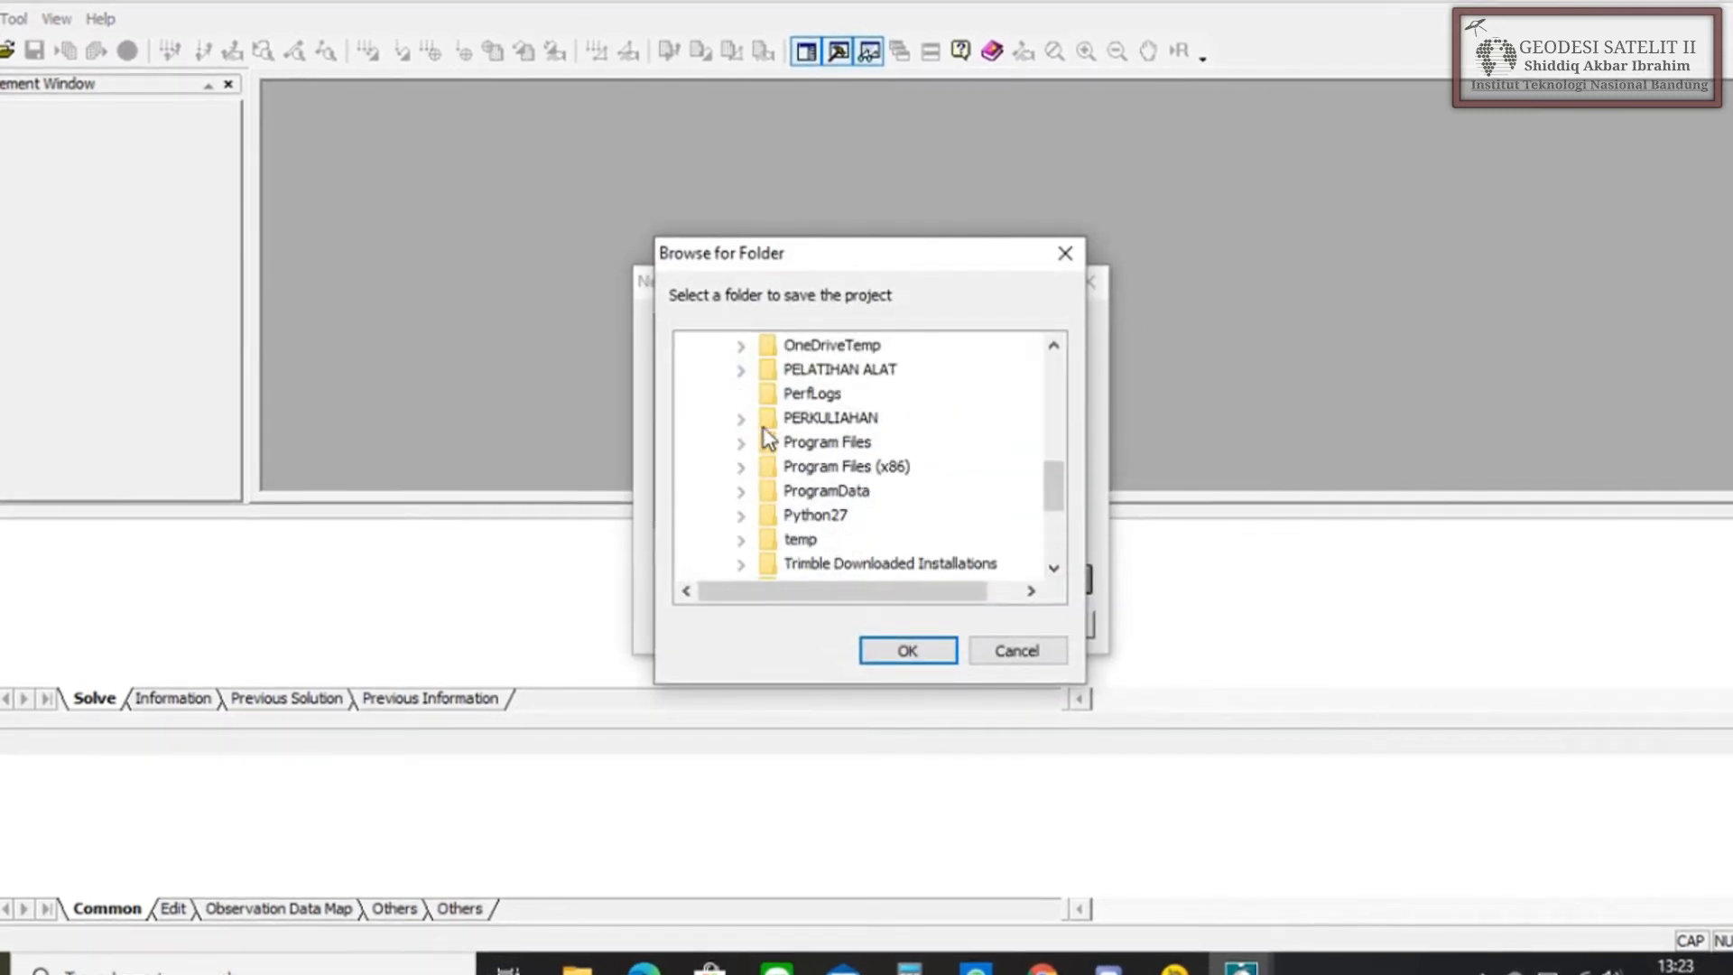
left_click(742, 427)
scroll(933, 485, "down", 1)
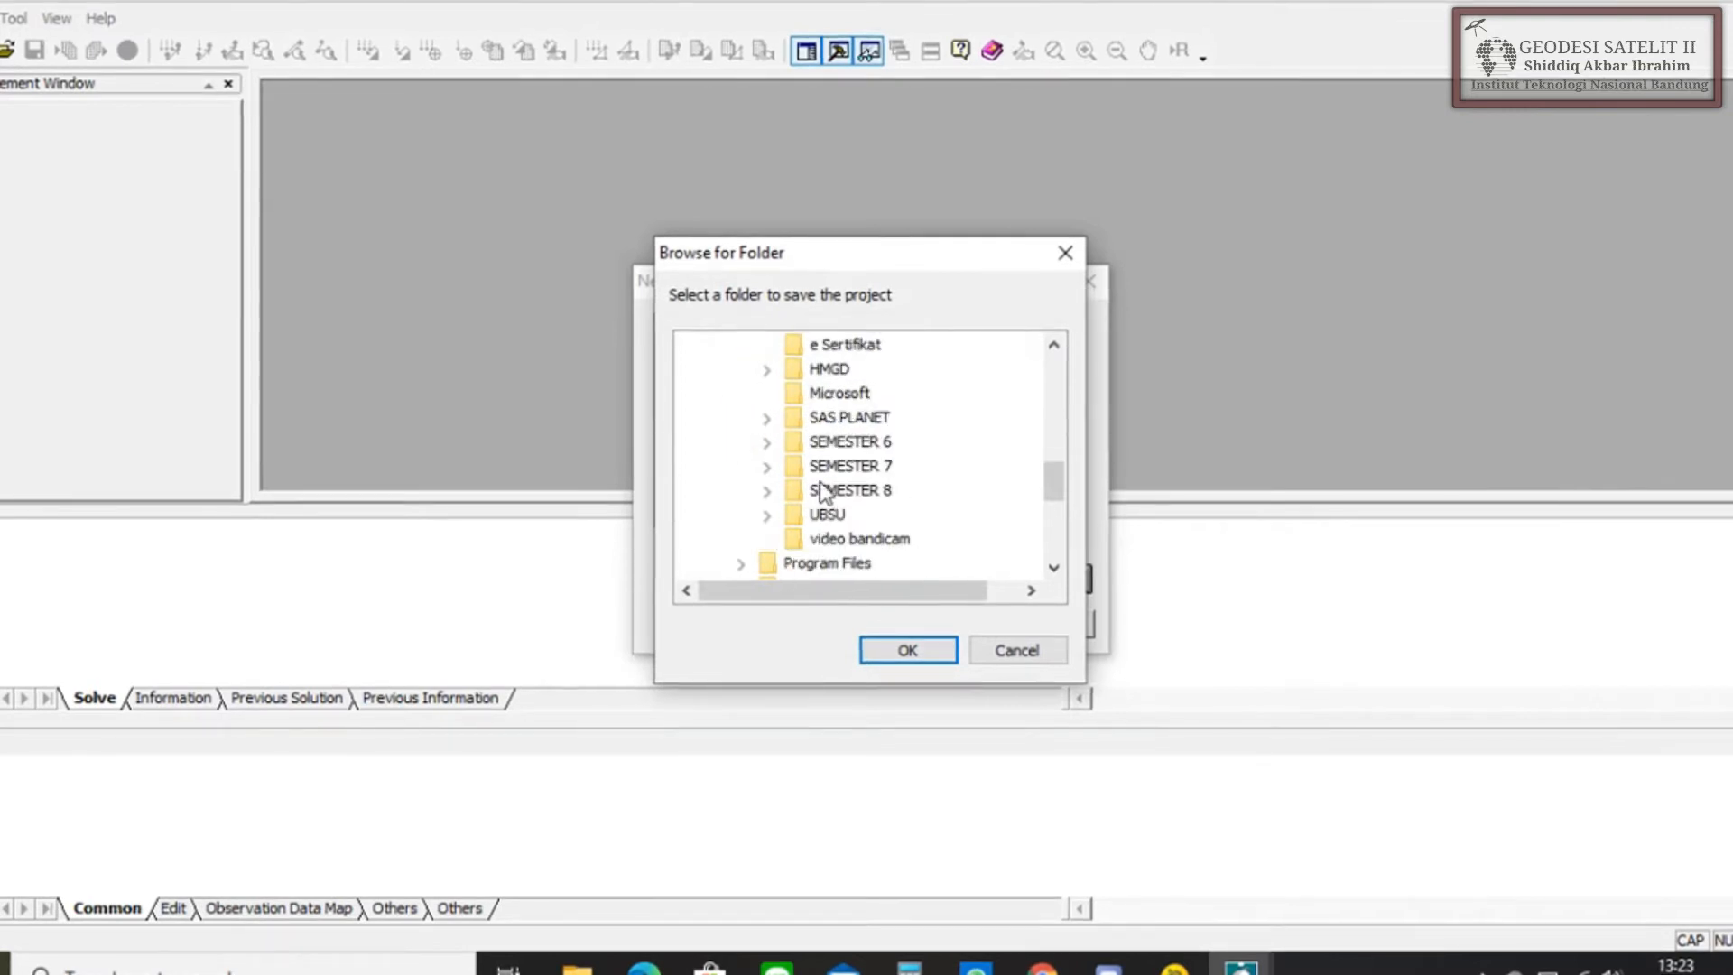
left_click(767, 490)
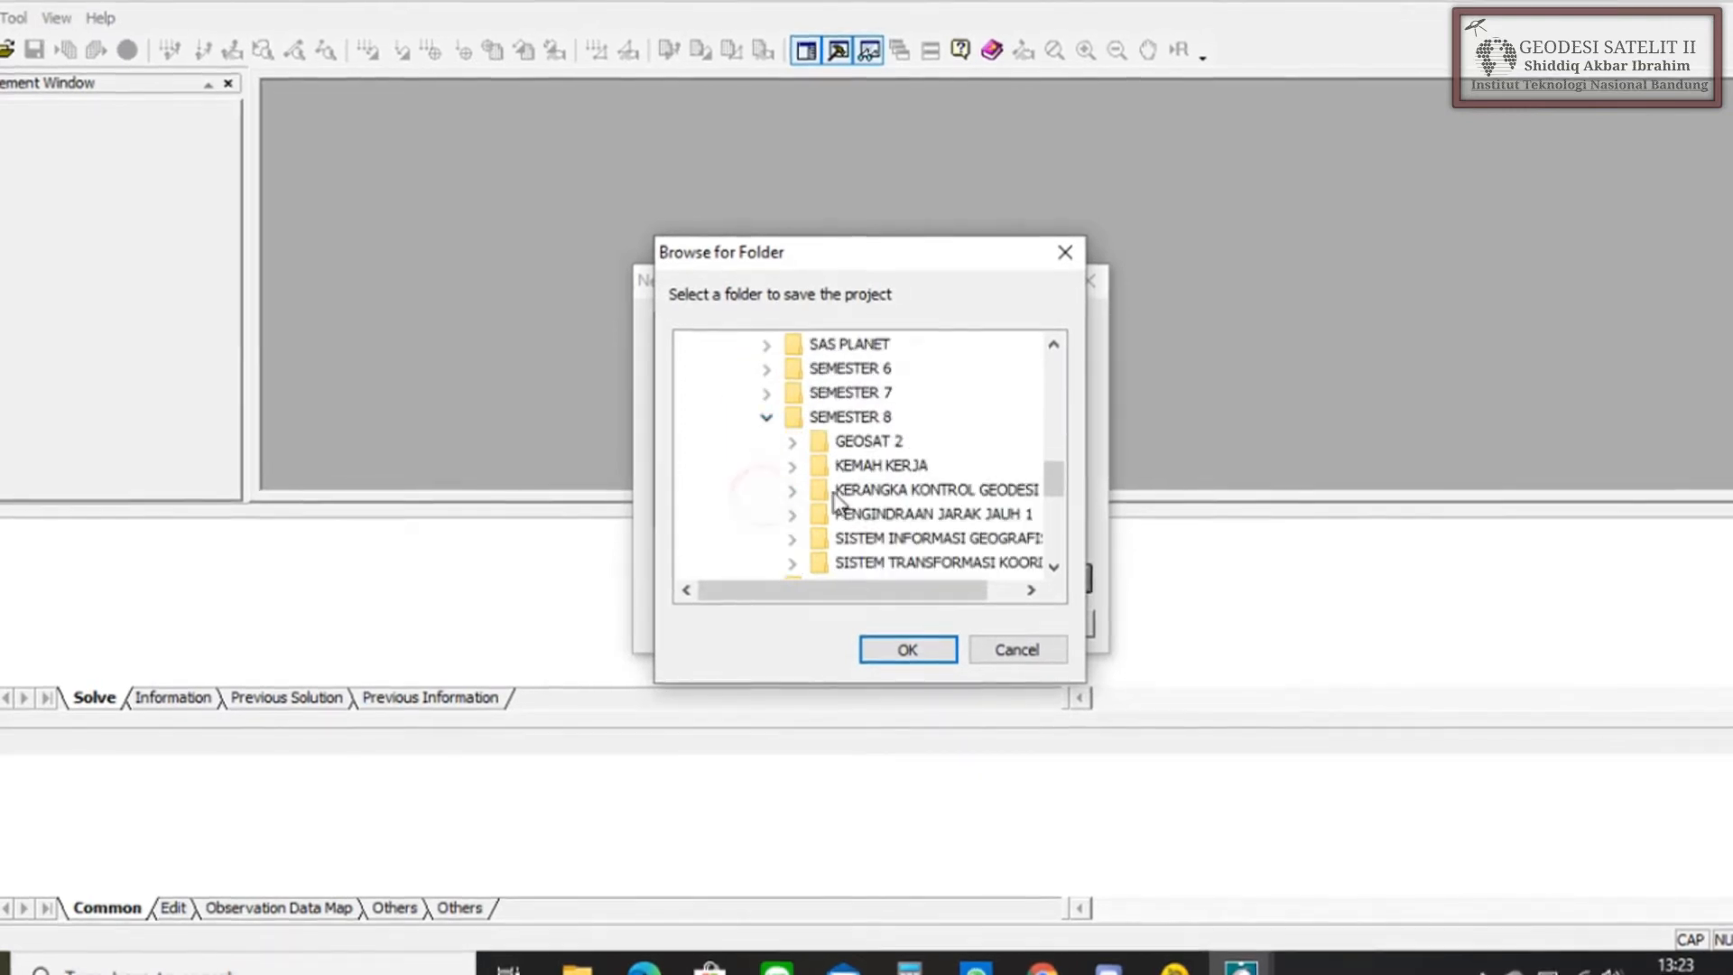
scroll(790, 420, "down", 1)
left_click(792, 369)
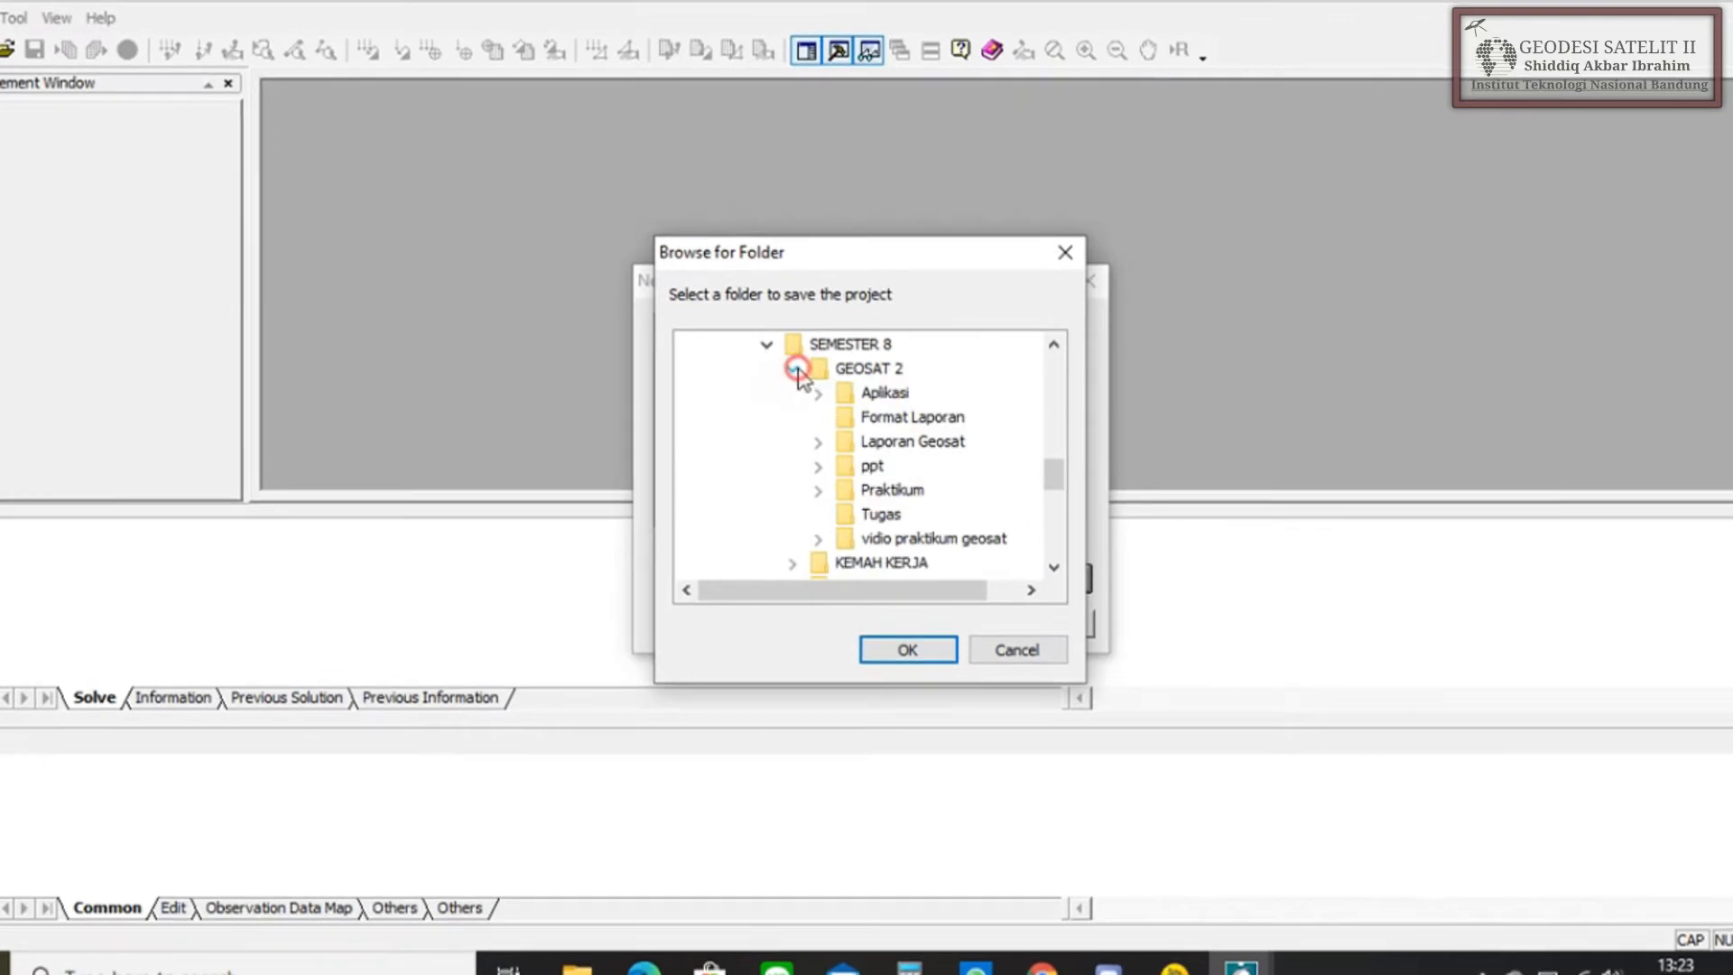
left_click(820, 492)
scroll(866, 478, "down", 3)
scroll(874, 472, "up", 1)
left_click(902, 442)
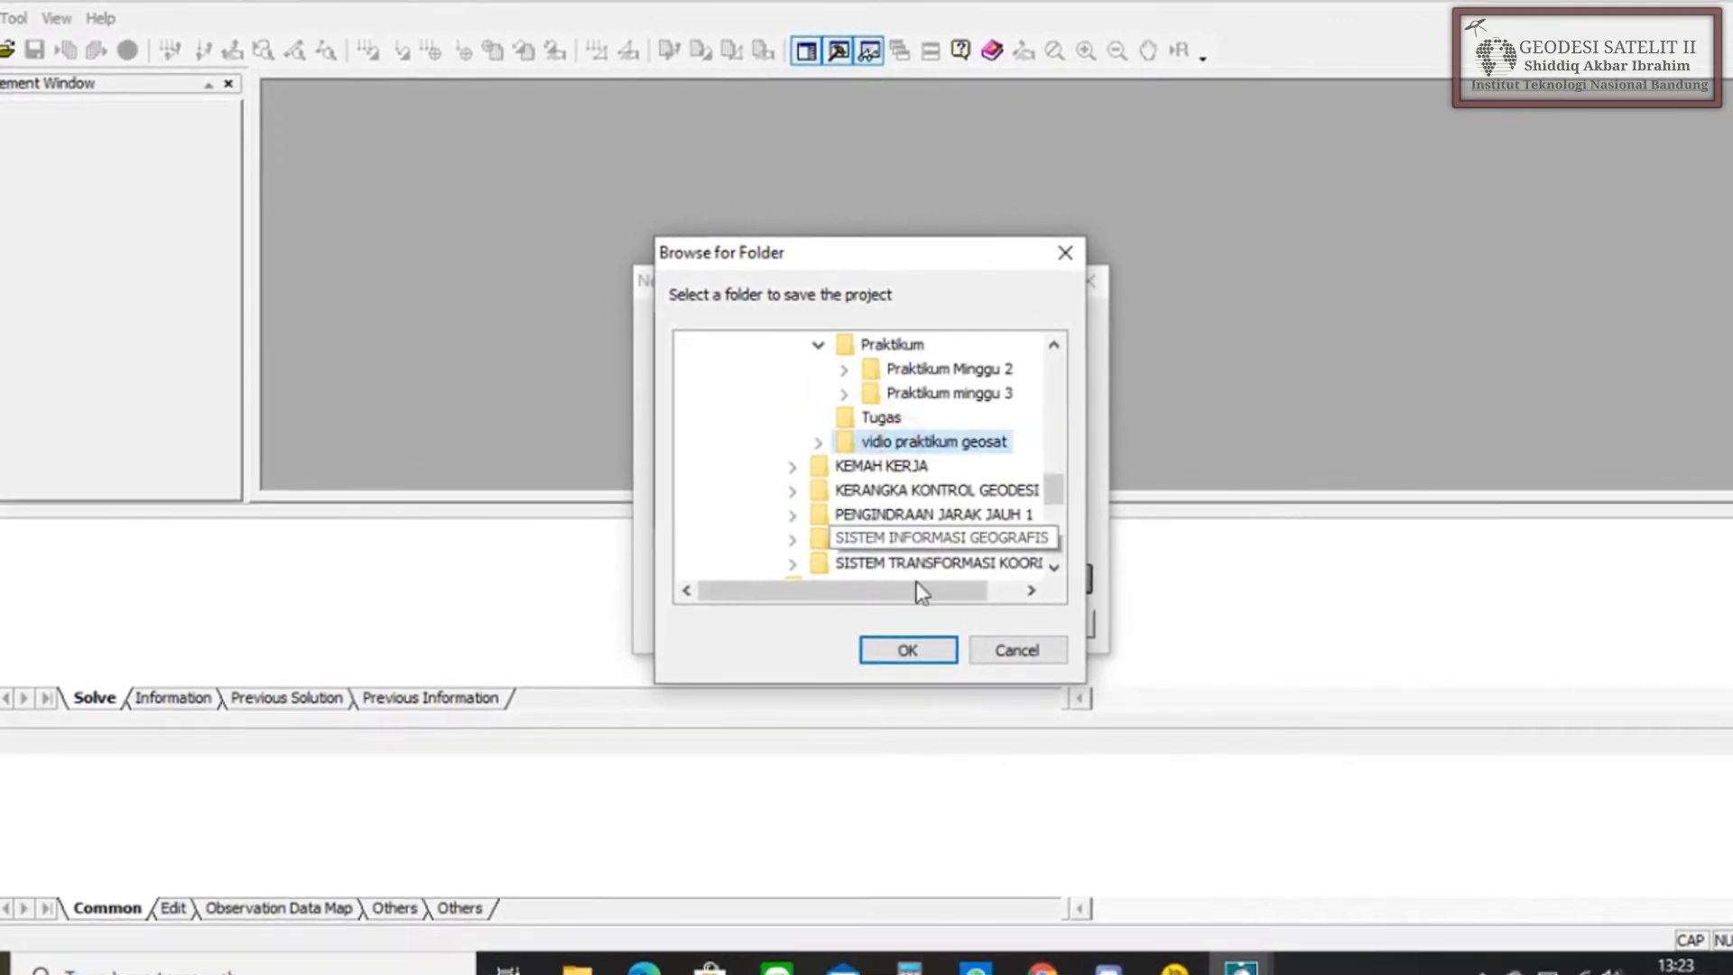
left_click(908, 648)
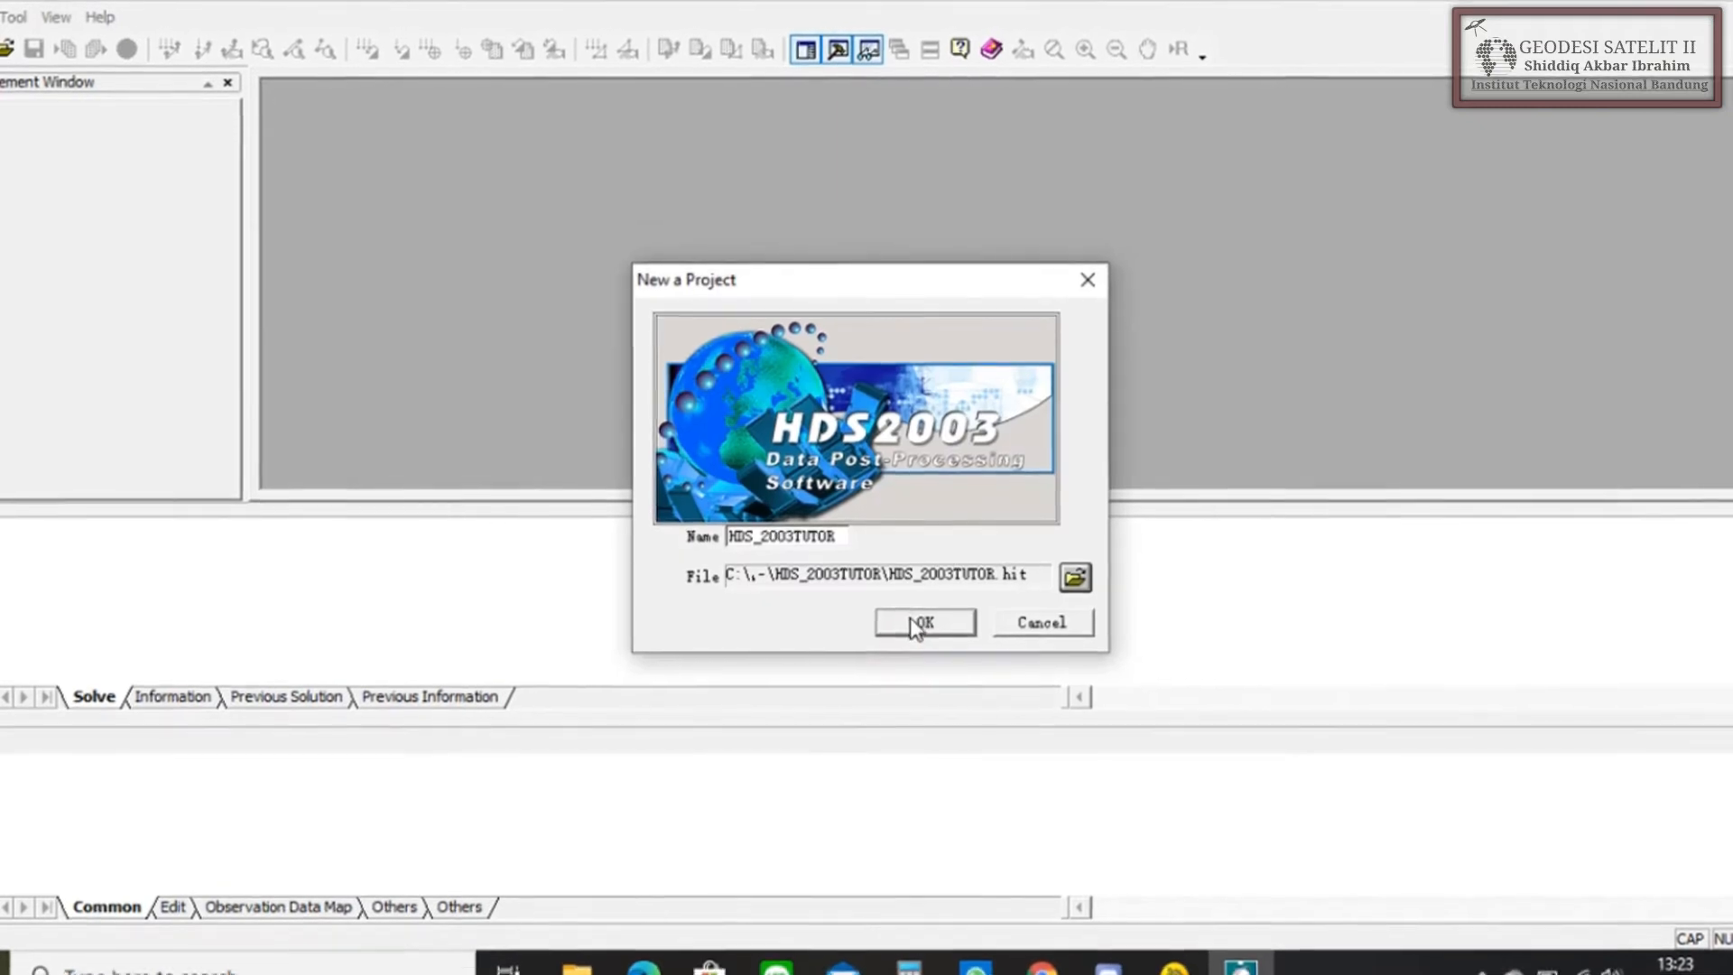
left_click(916, 621)
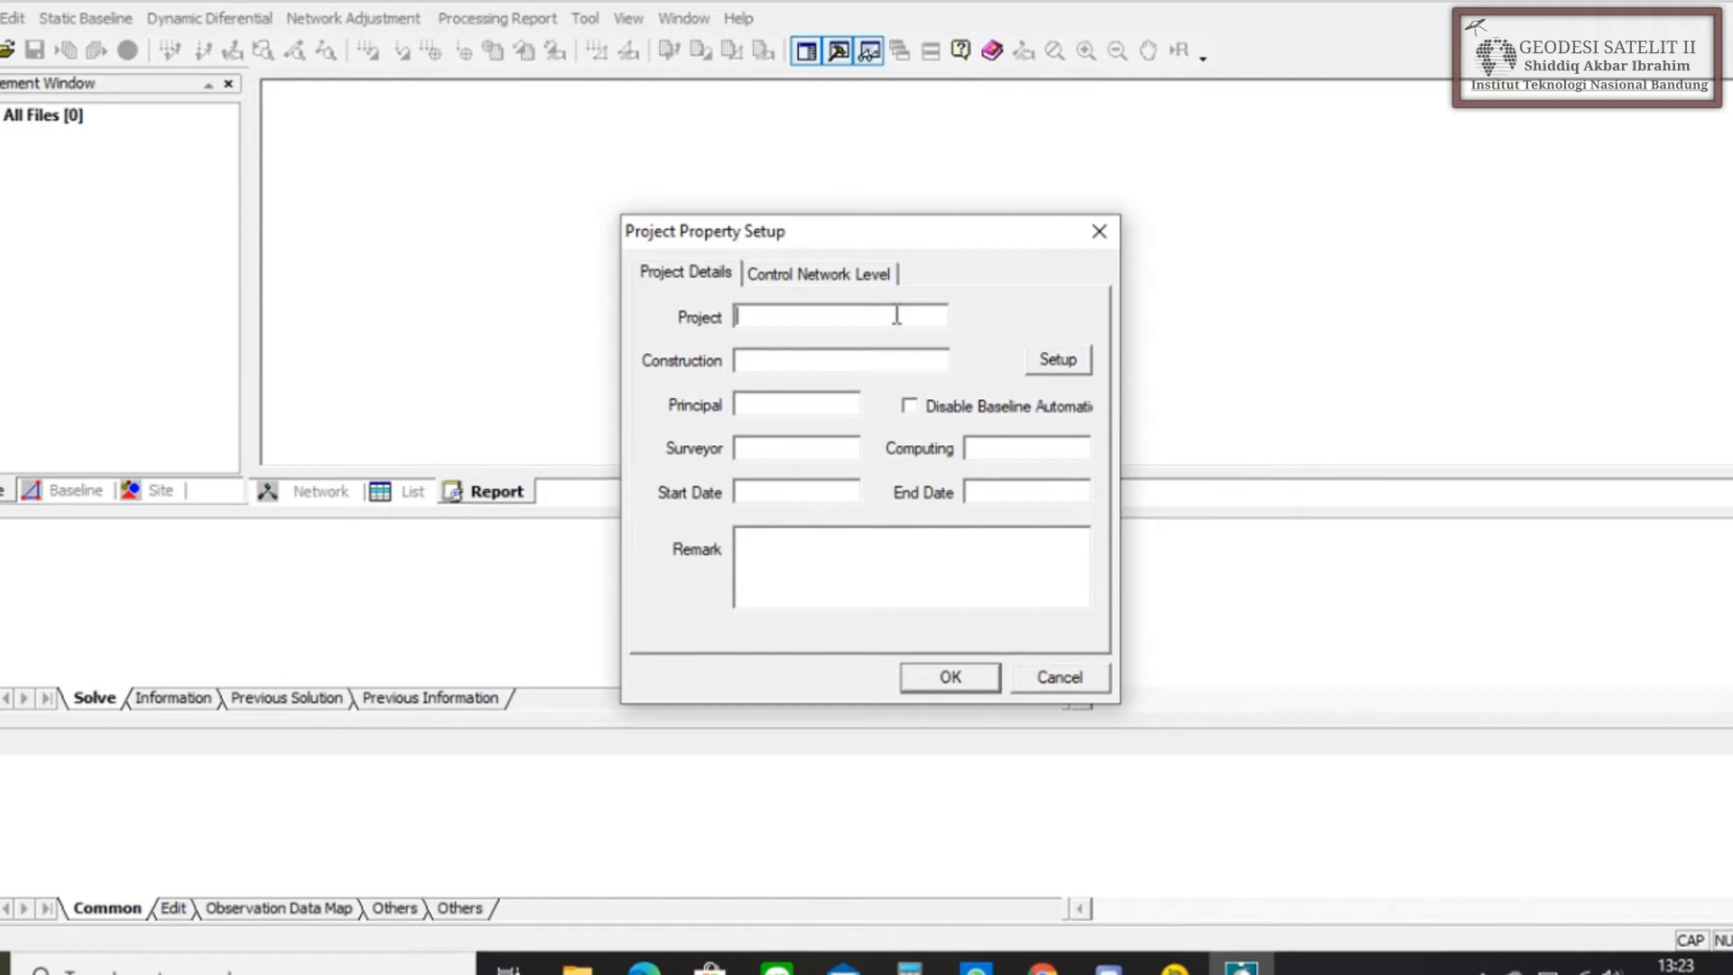
left_click(1100, 233)
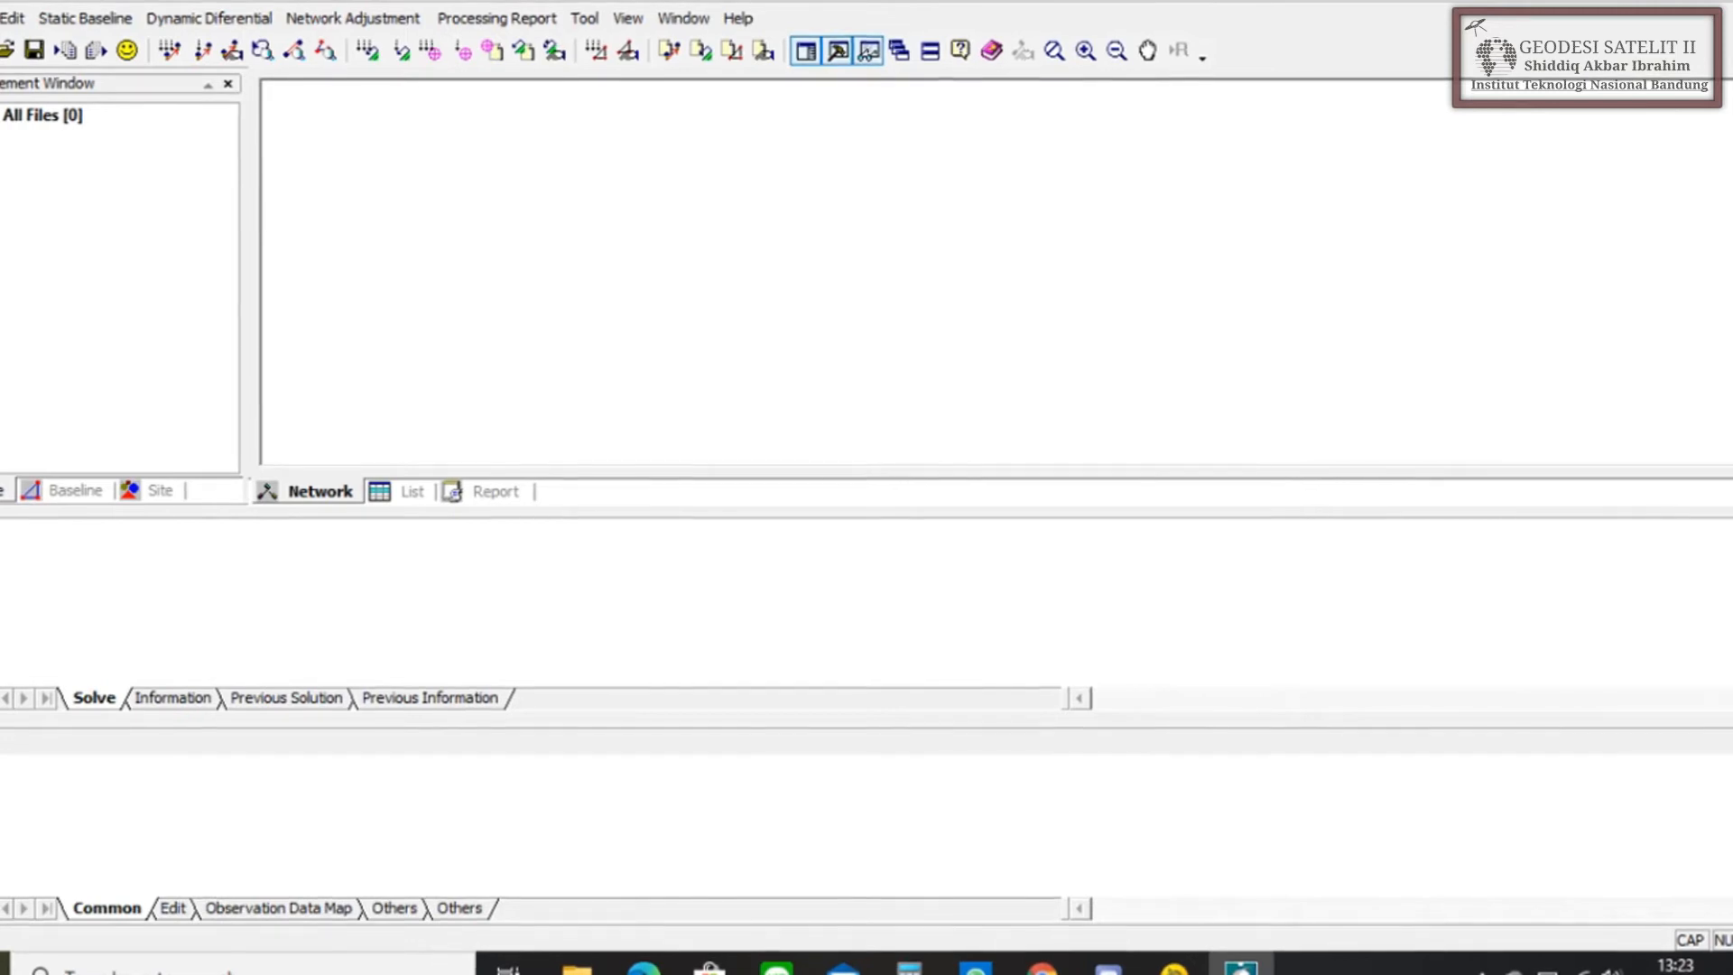
- Import the BASE file from the GPS 1 folder as Hi-Target ZHD Observation Data
left_click(0, 18)
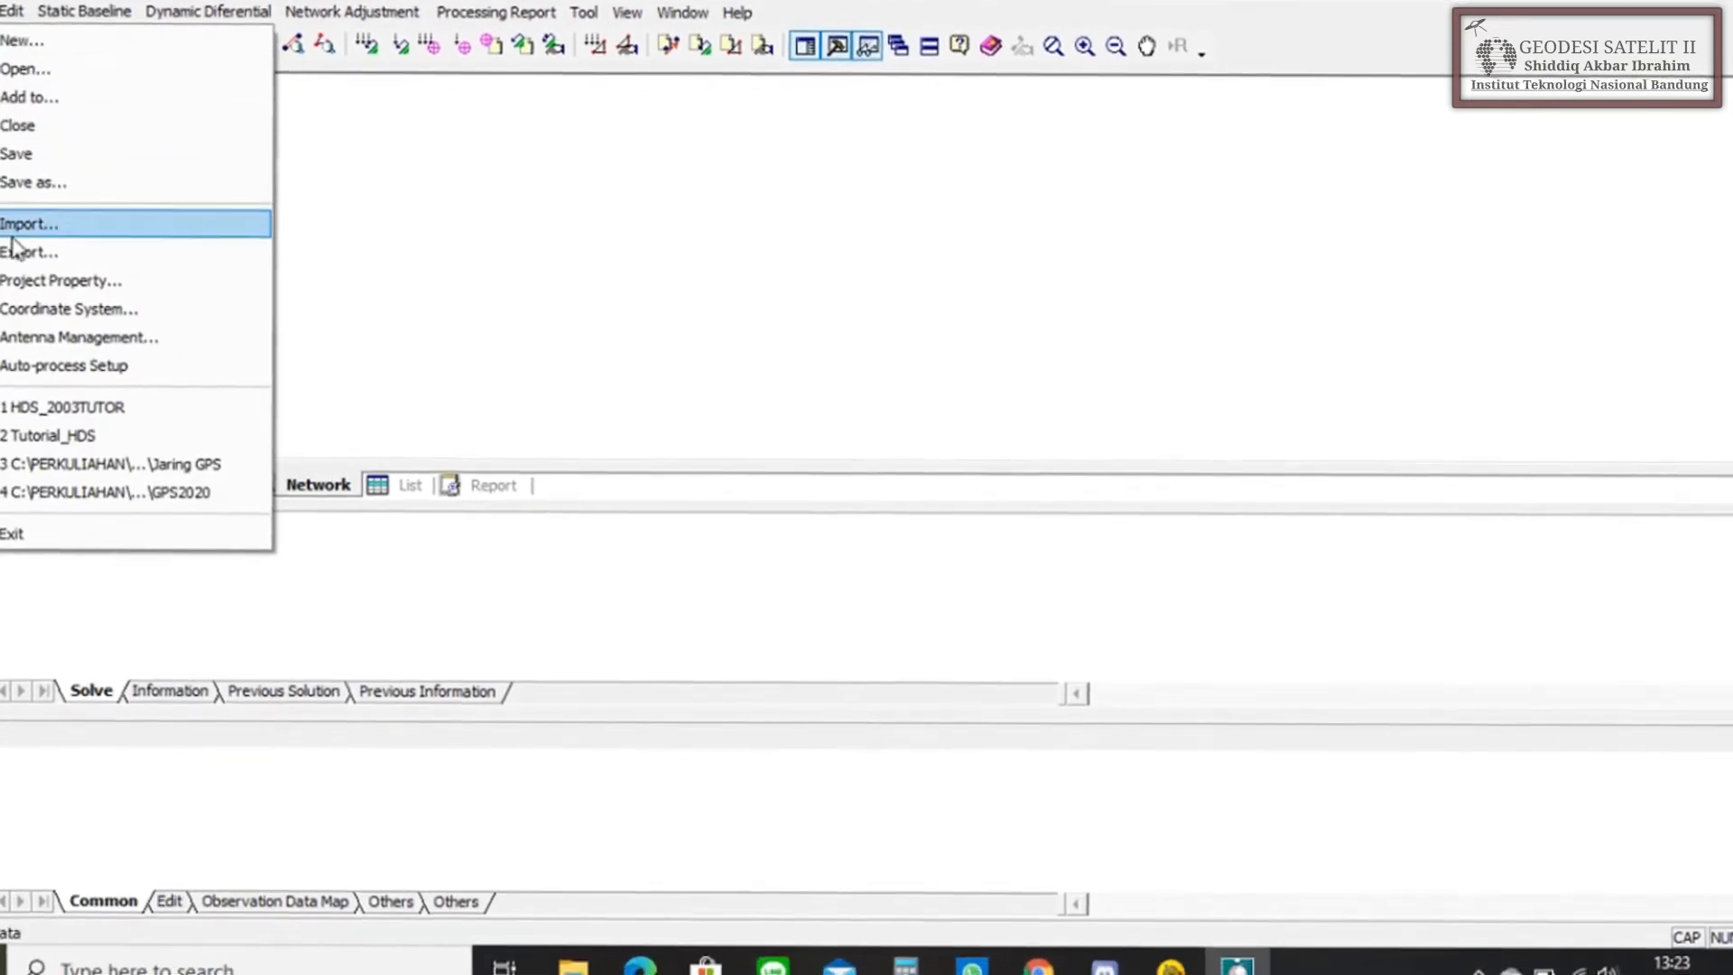
left_click(60, 237)
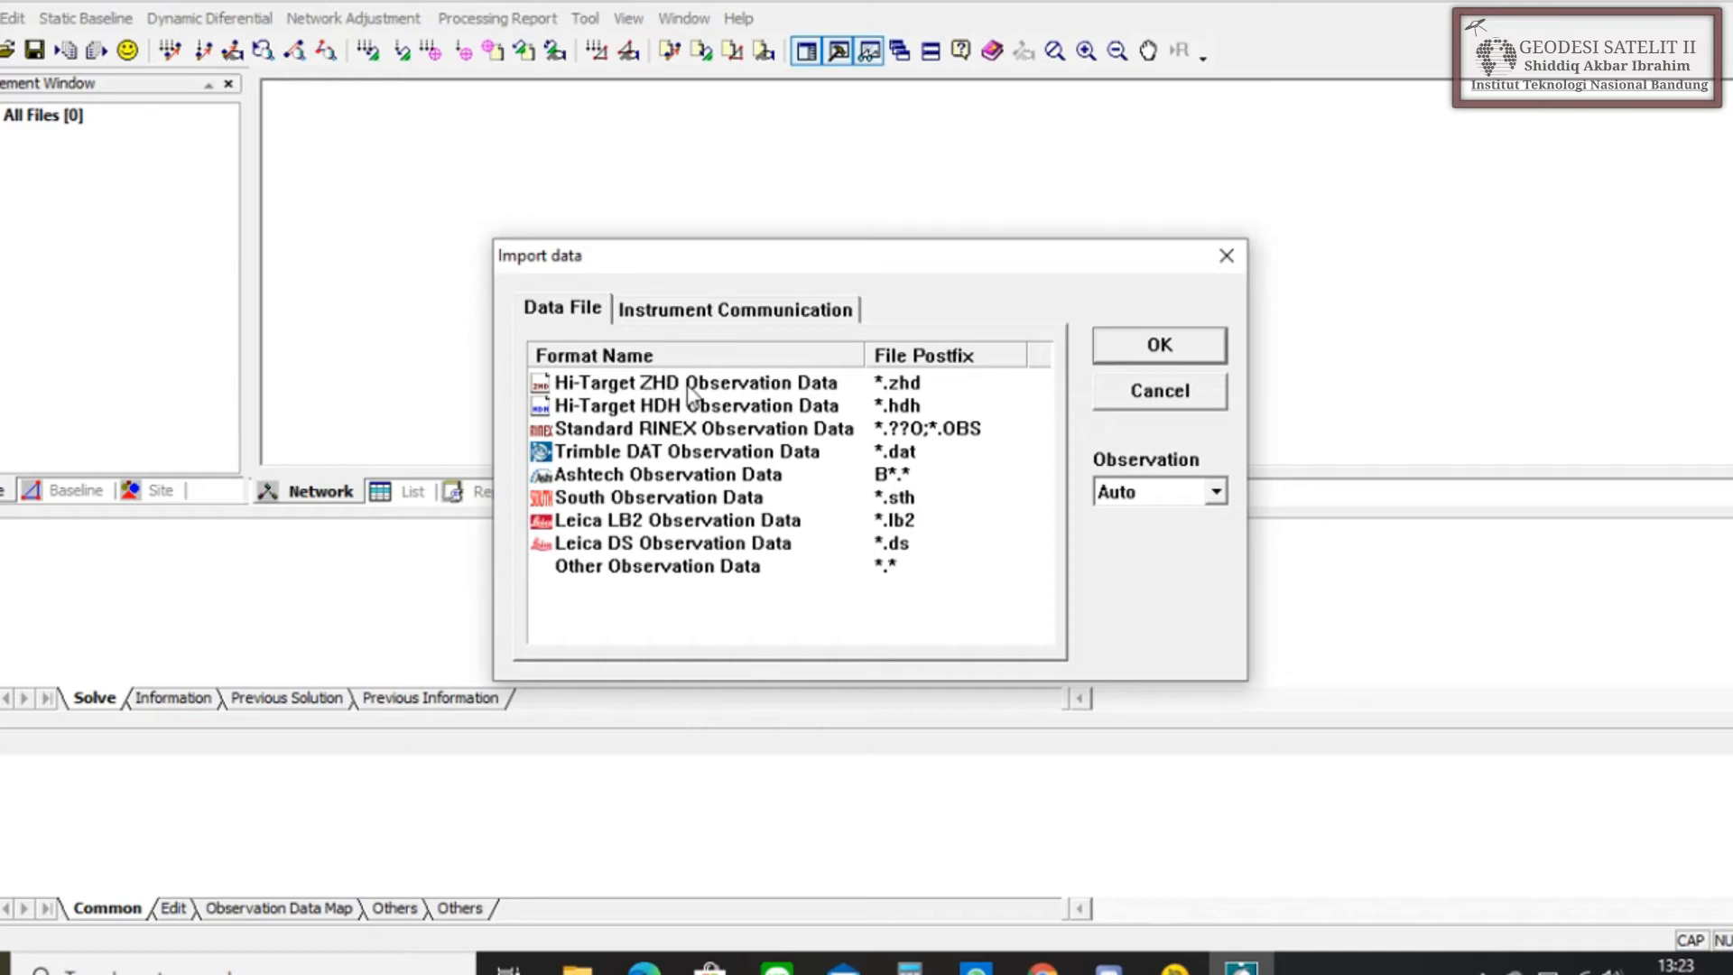
left_click(757, 382)
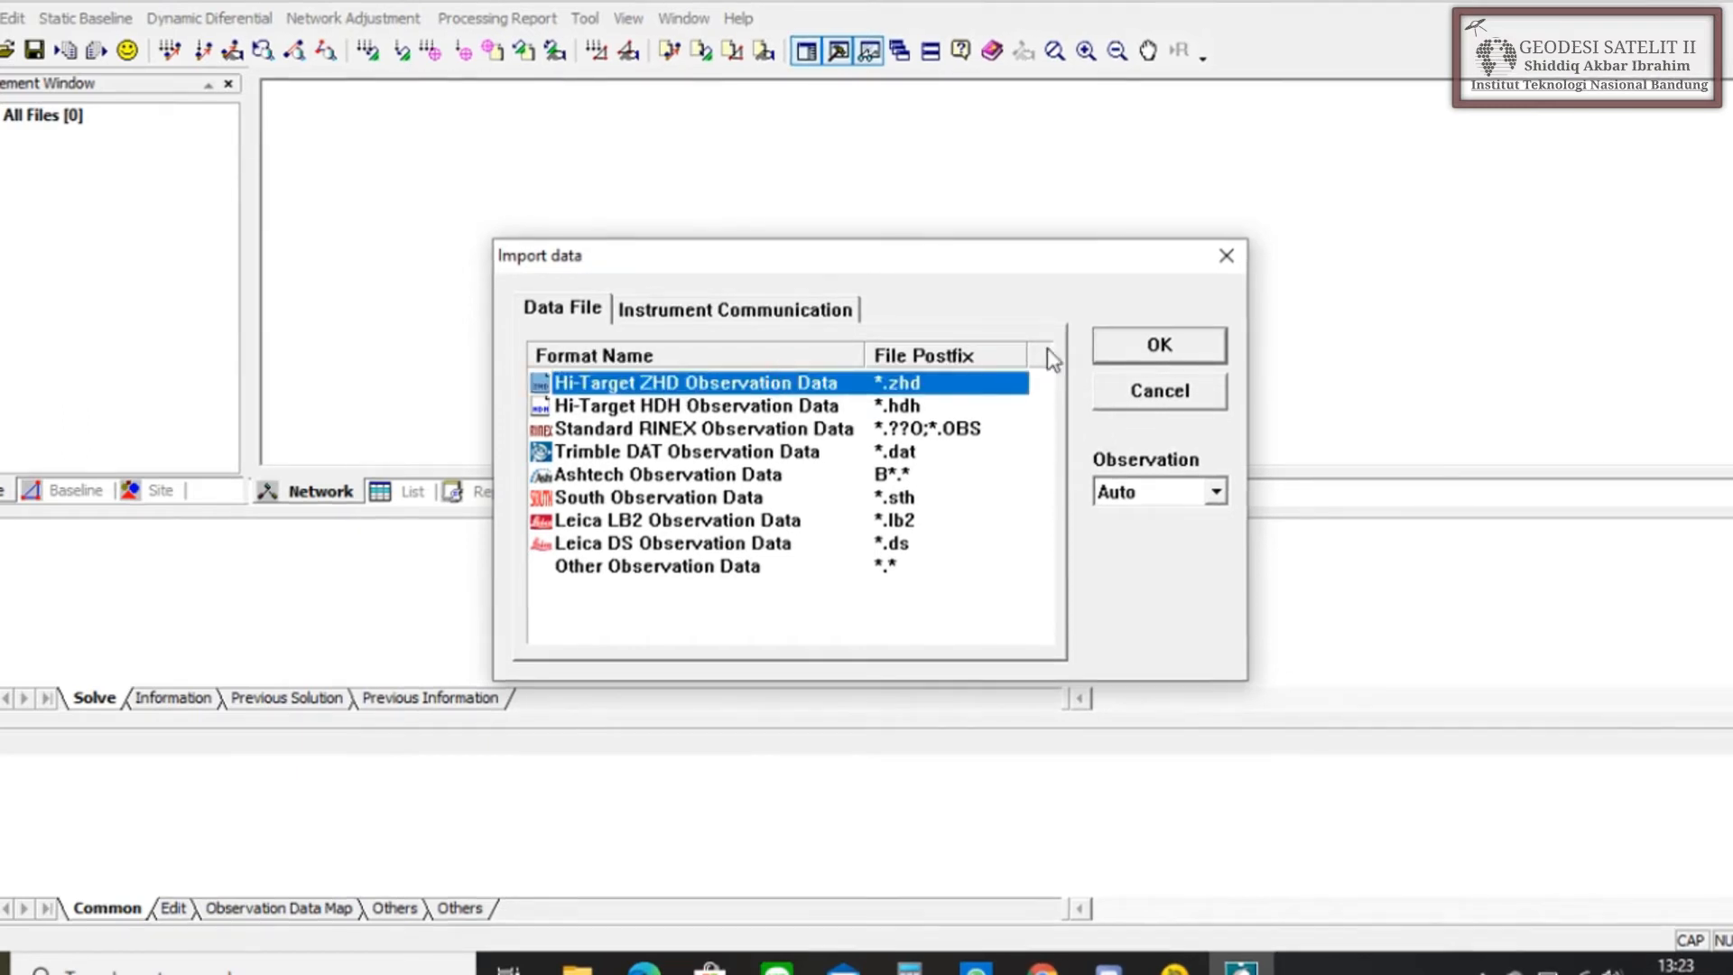
left_click(1159, 344)
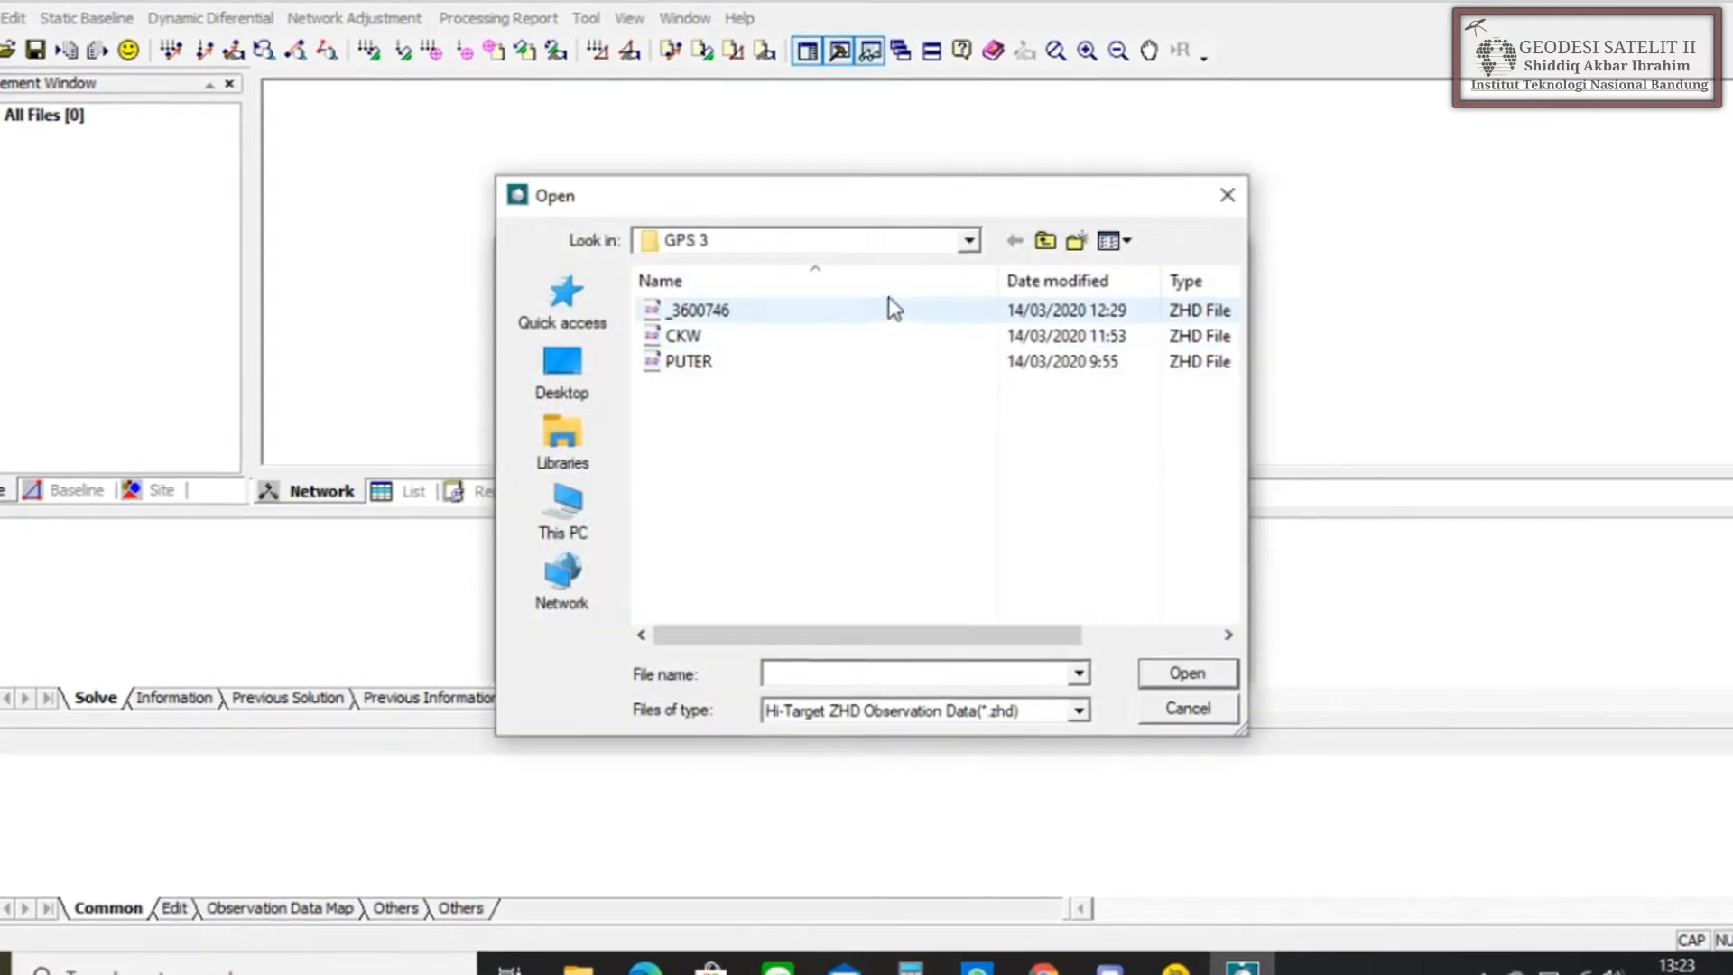
left_click(1045, 240)
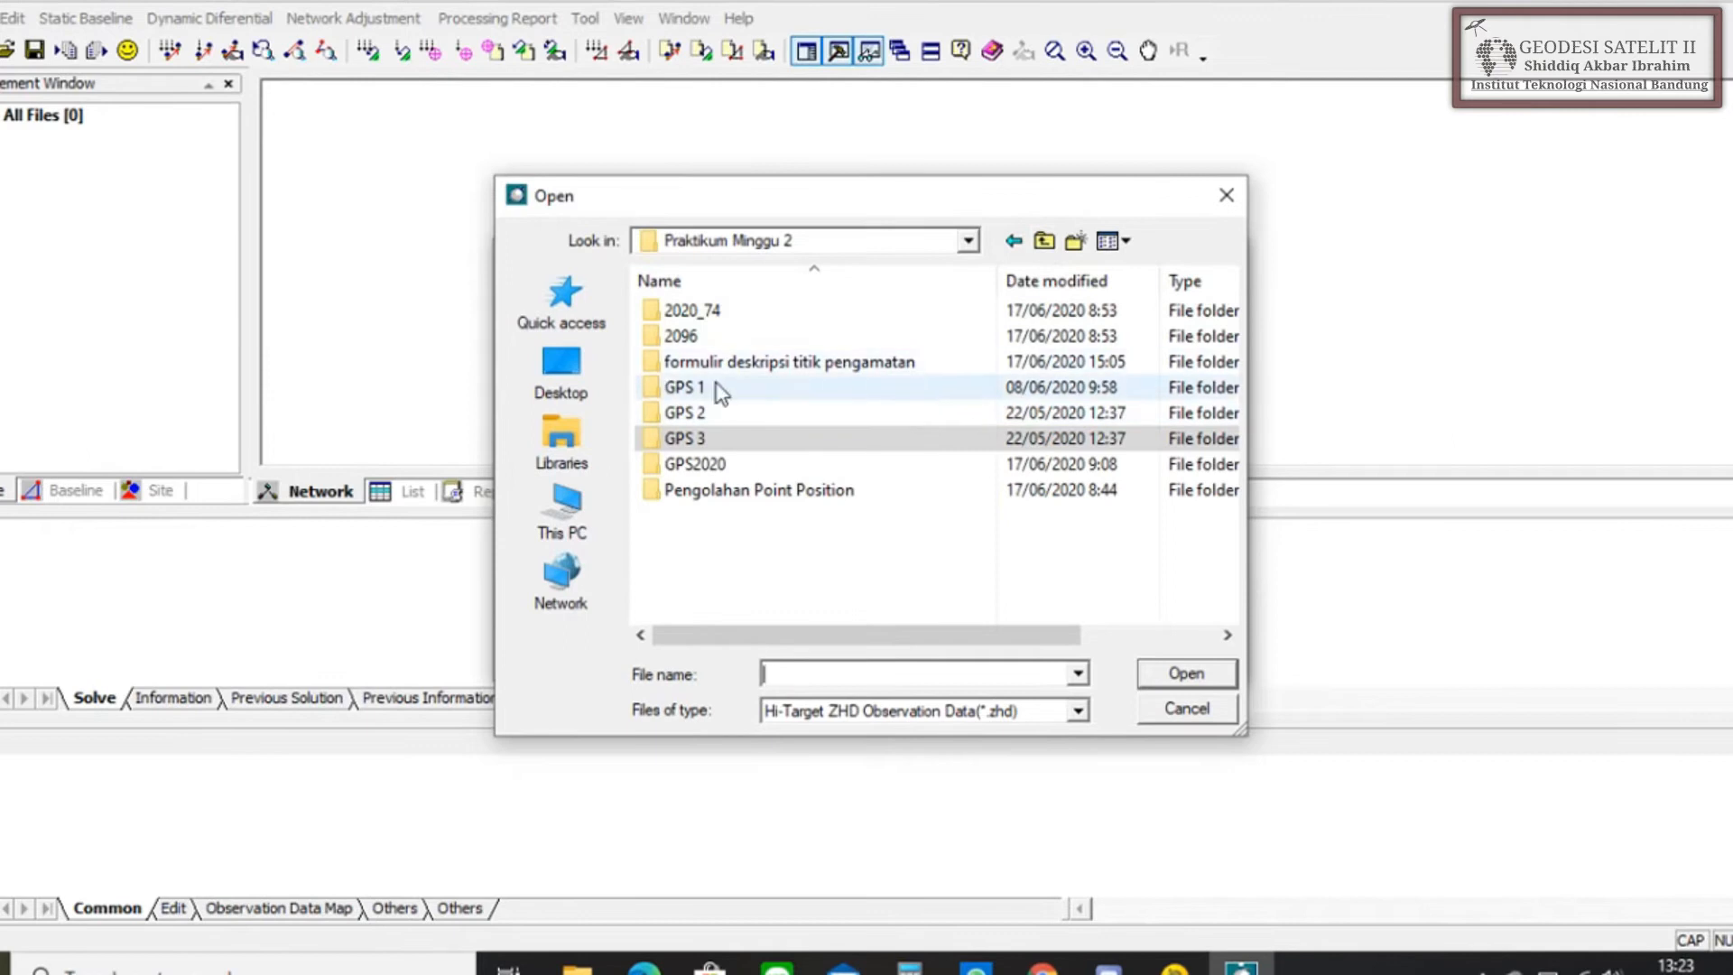
double_click(671, 390)
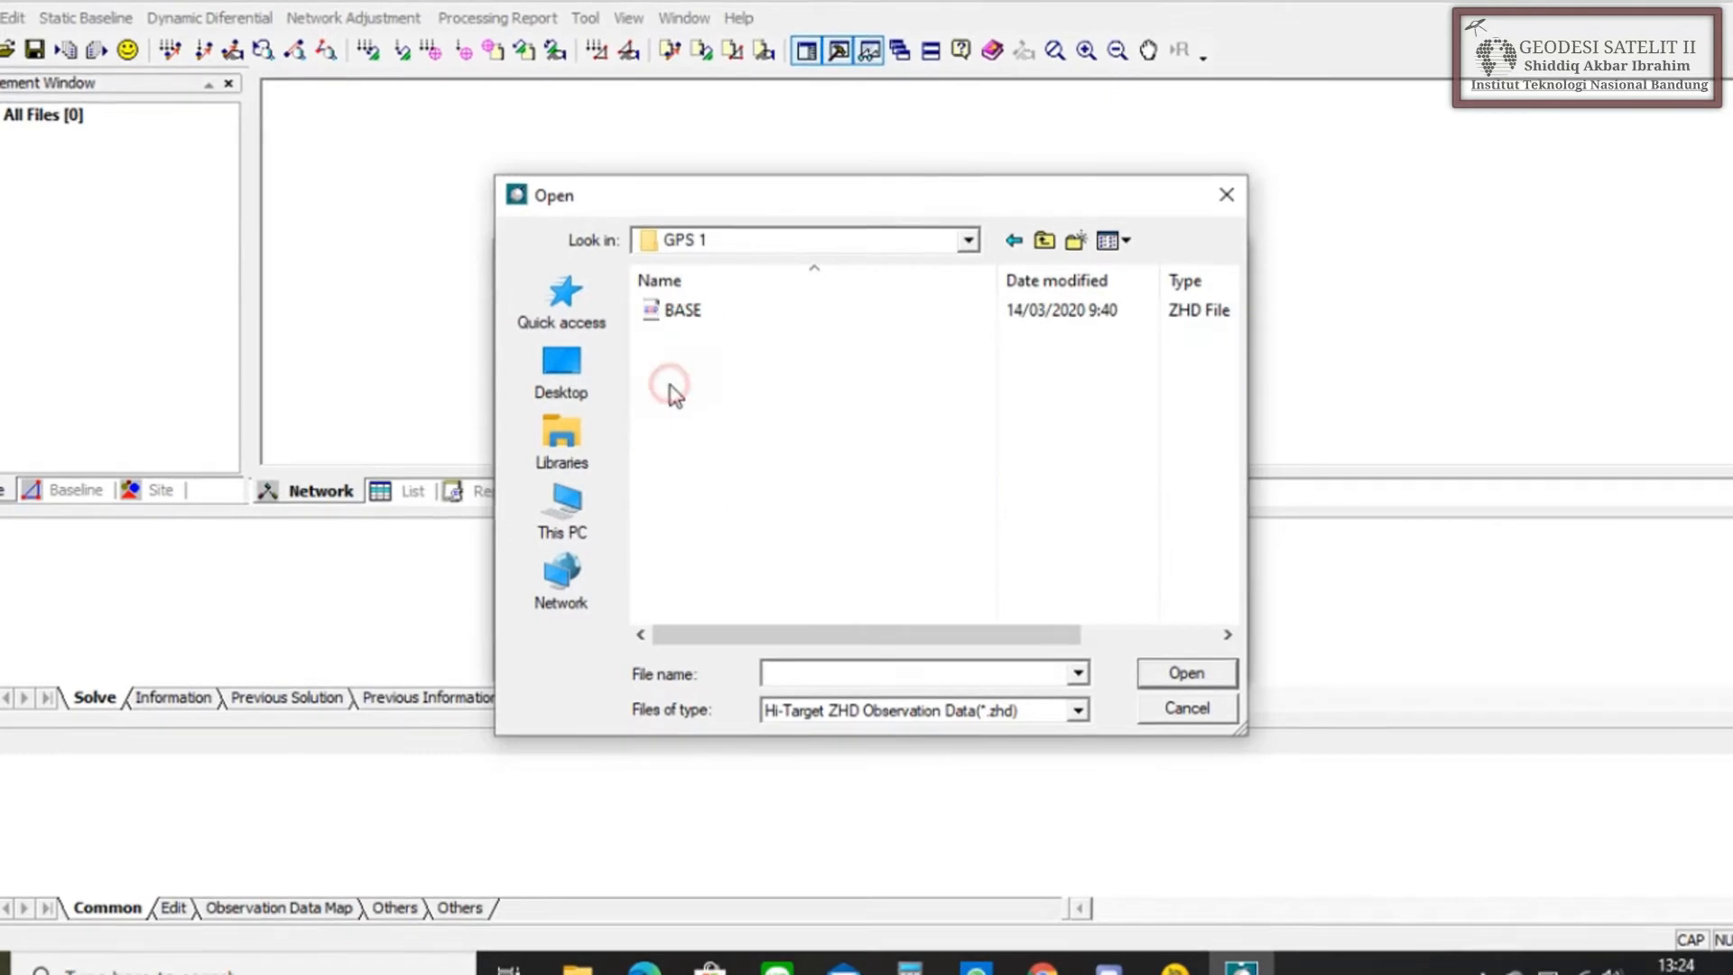
left_click(668, 311)
left_click(1155, 674)
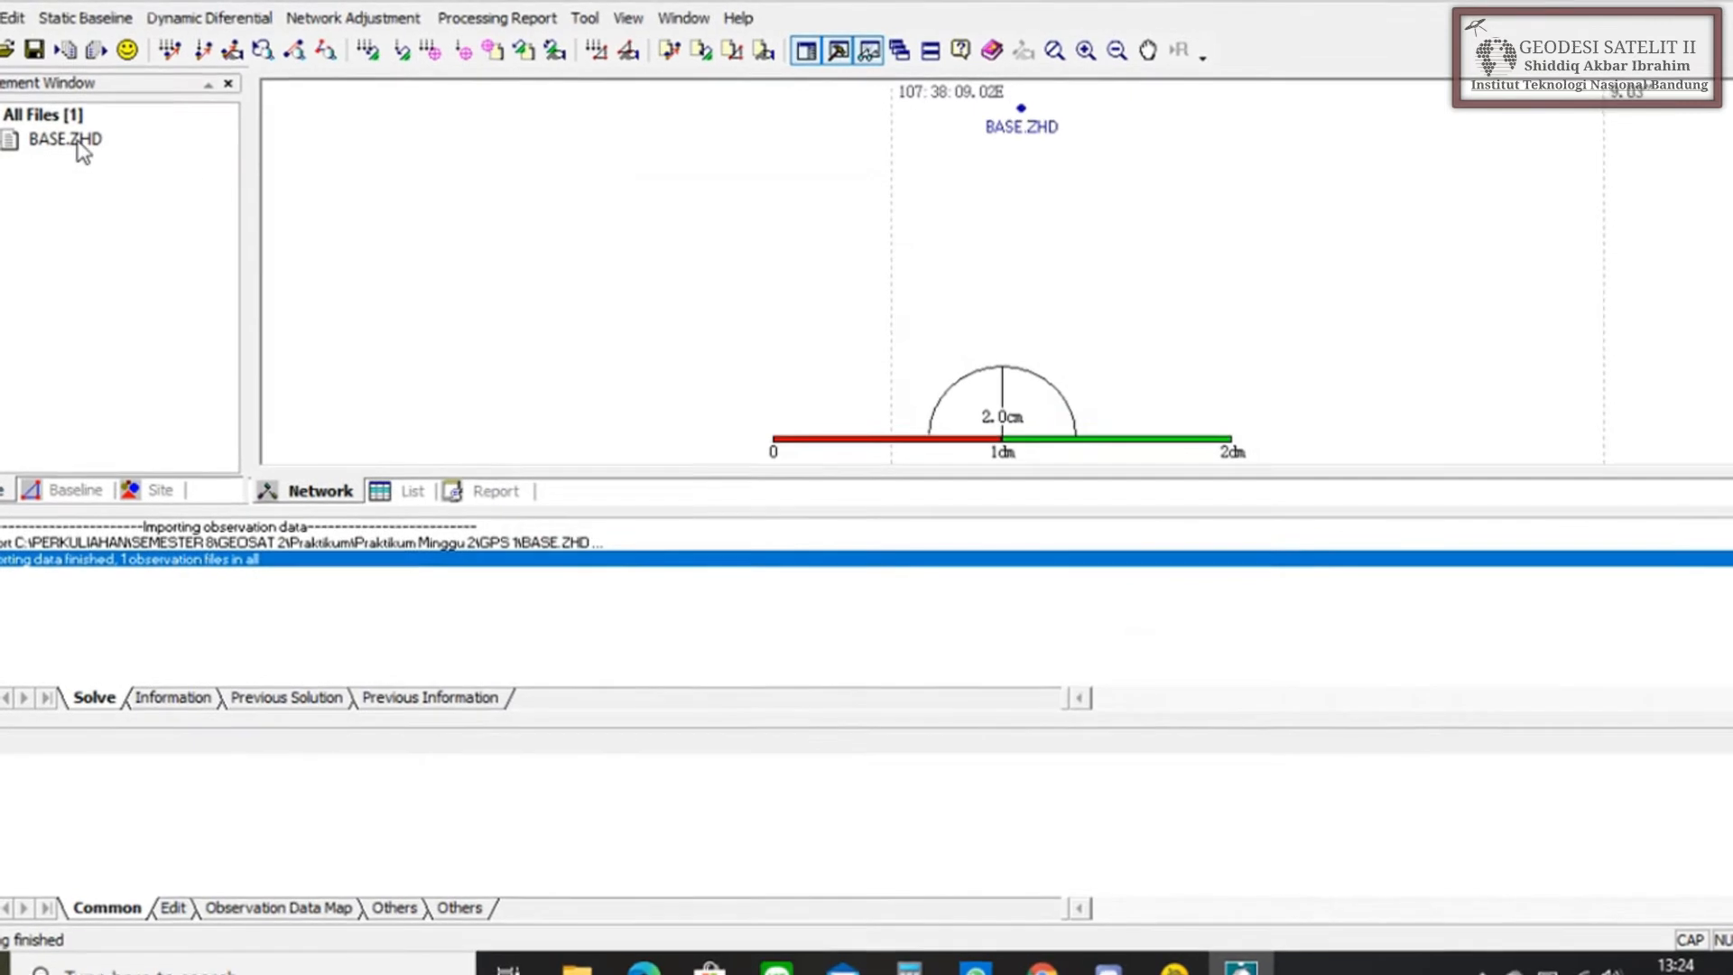
- Import the ARC and ITN files from the GPS 2 folder as Hi-Target ZHD Observation Data
left_click(2, 20)
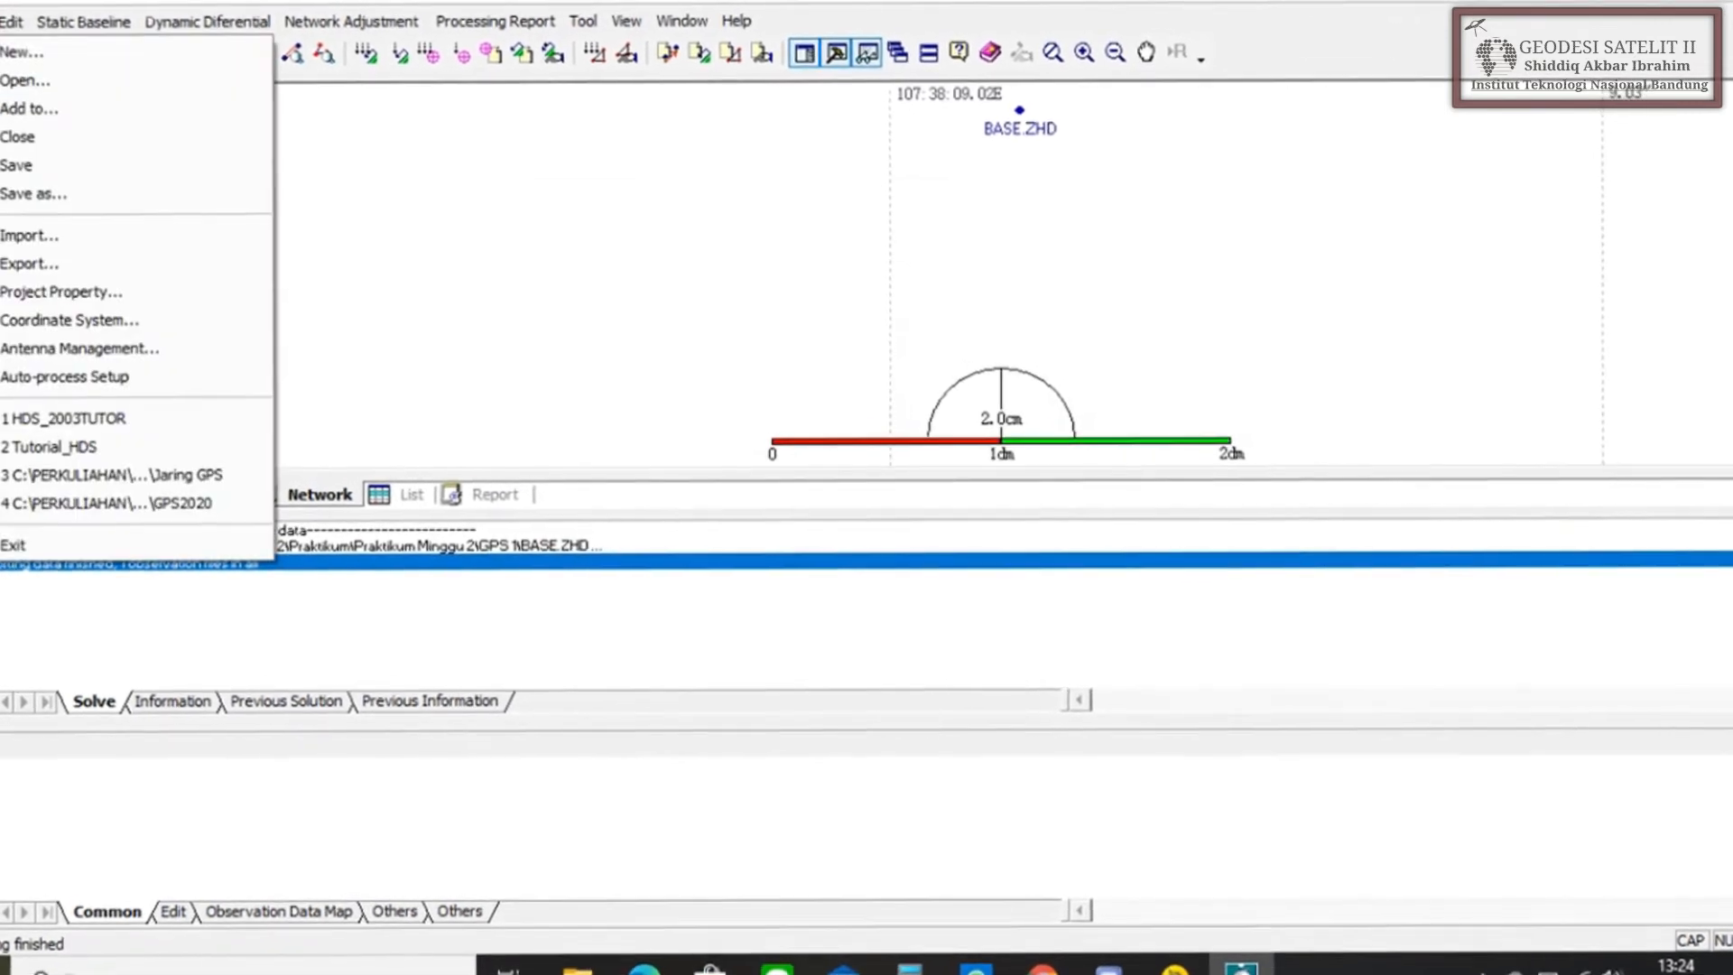
left_click(30, 233)
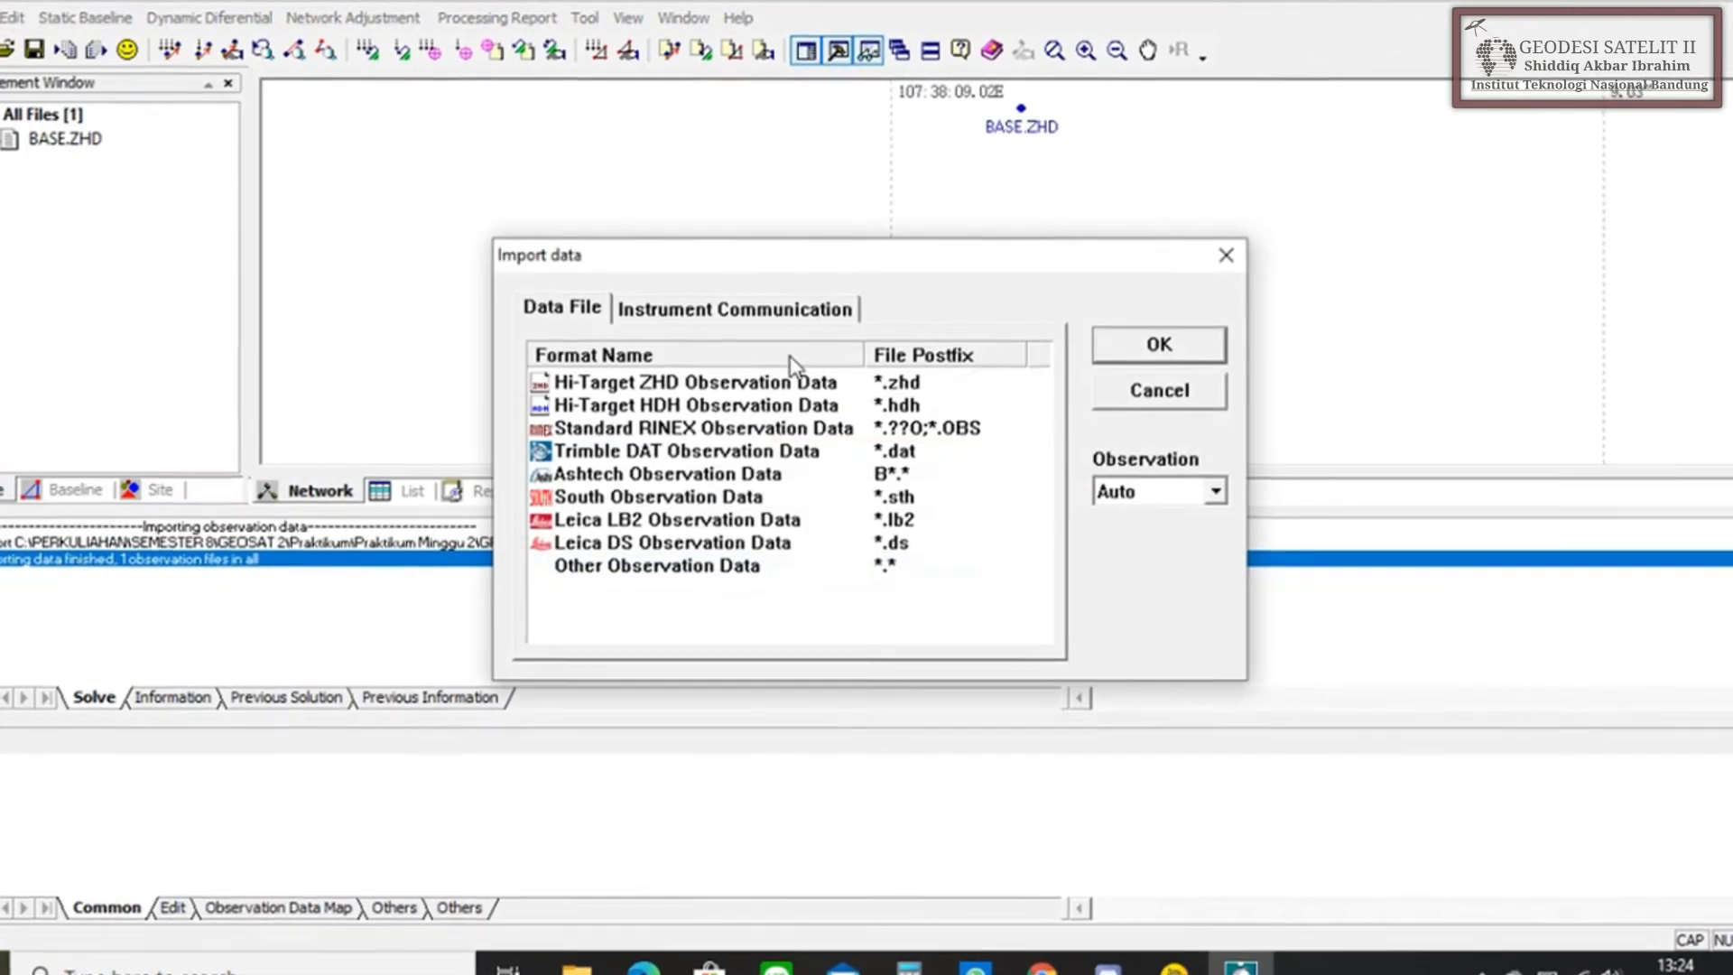
left_click(749, 382)
left_click(1159, 346)
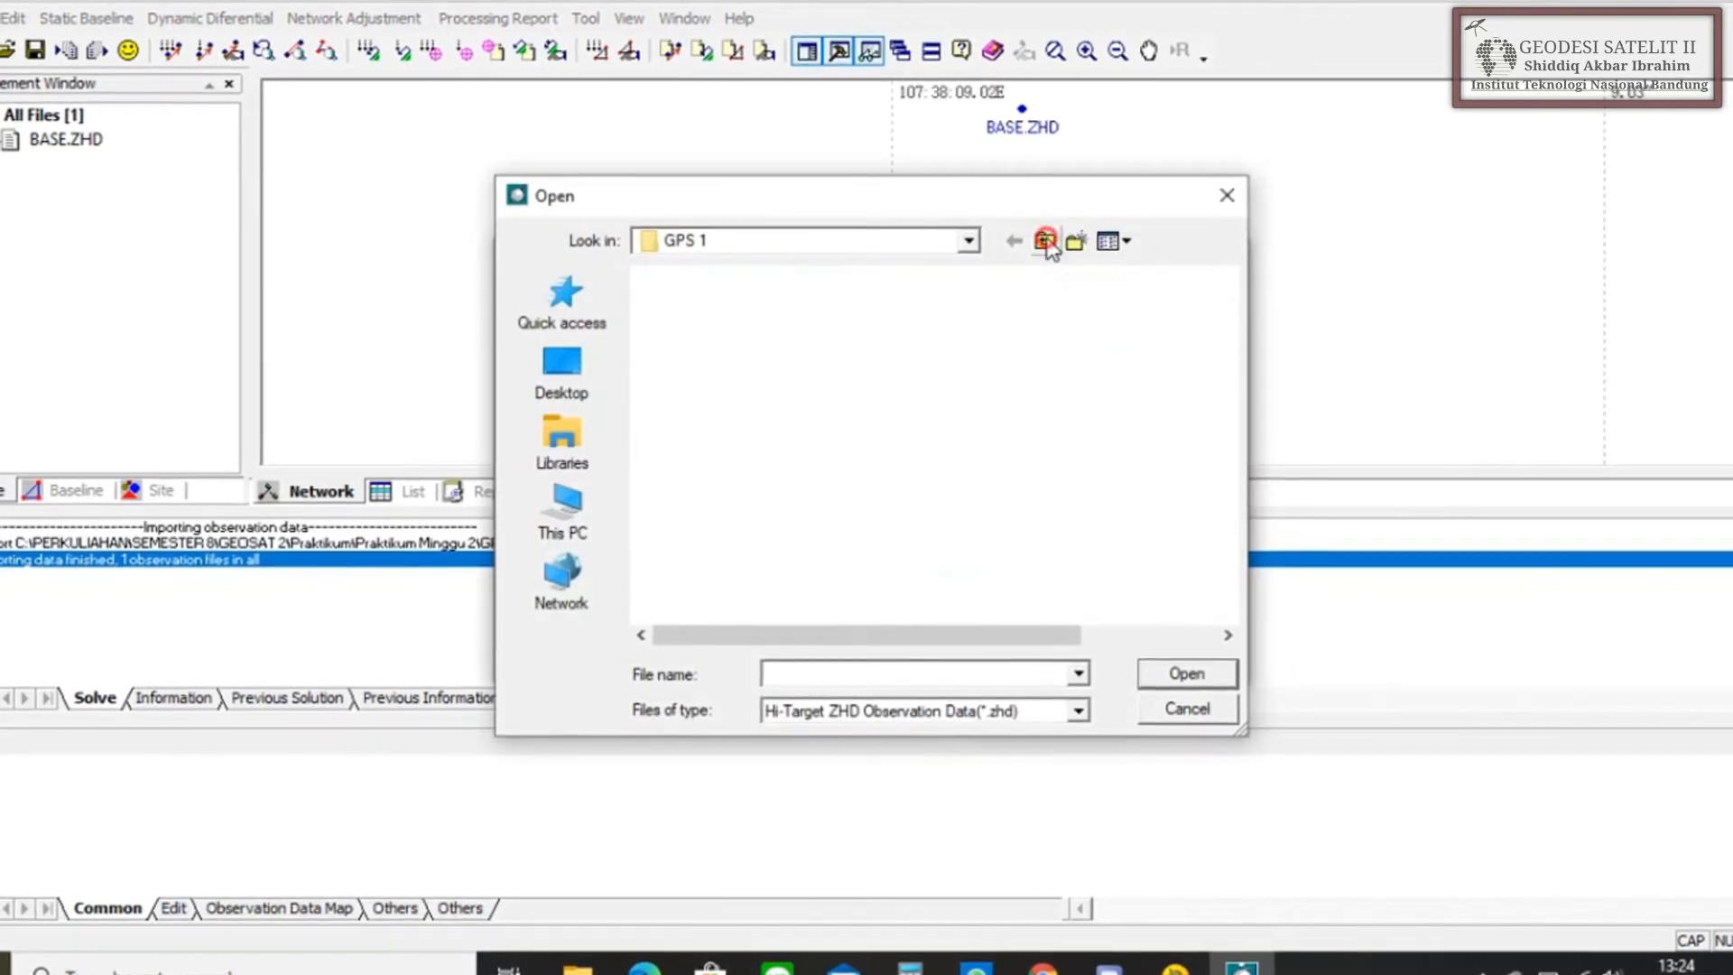
left_click(1045, 240)
double_click(703, 417)
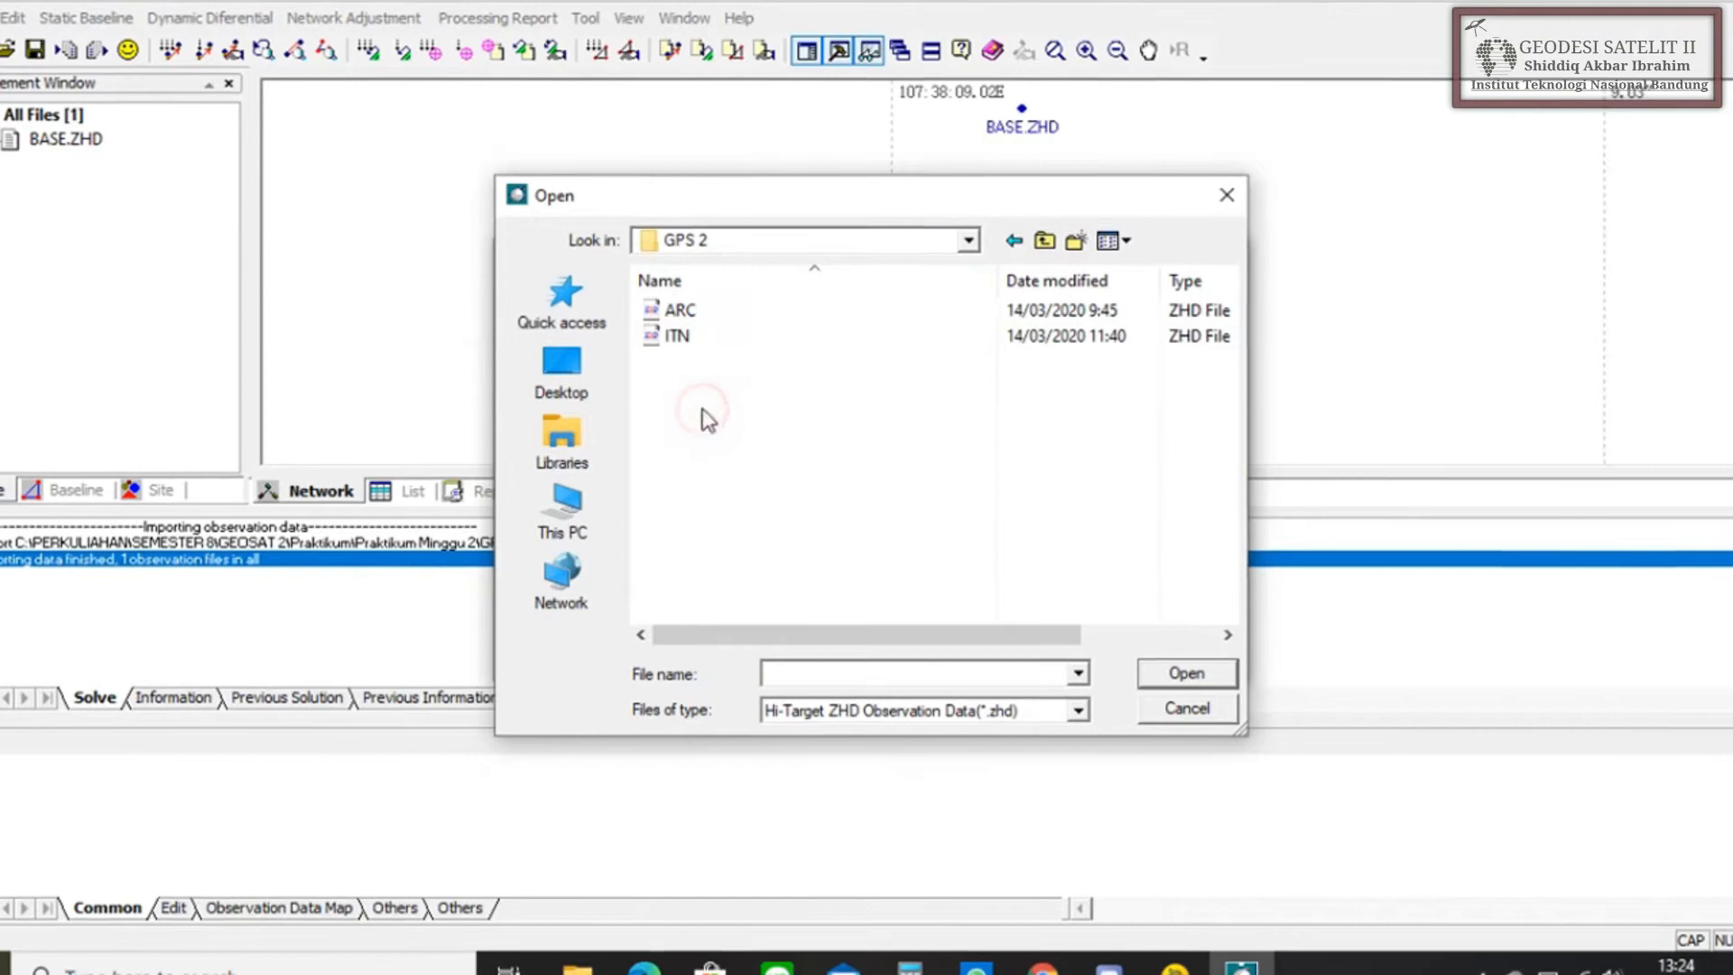
left_click(676, 336)
left_click(680, 310, "shift")
left_click(1163, 680)
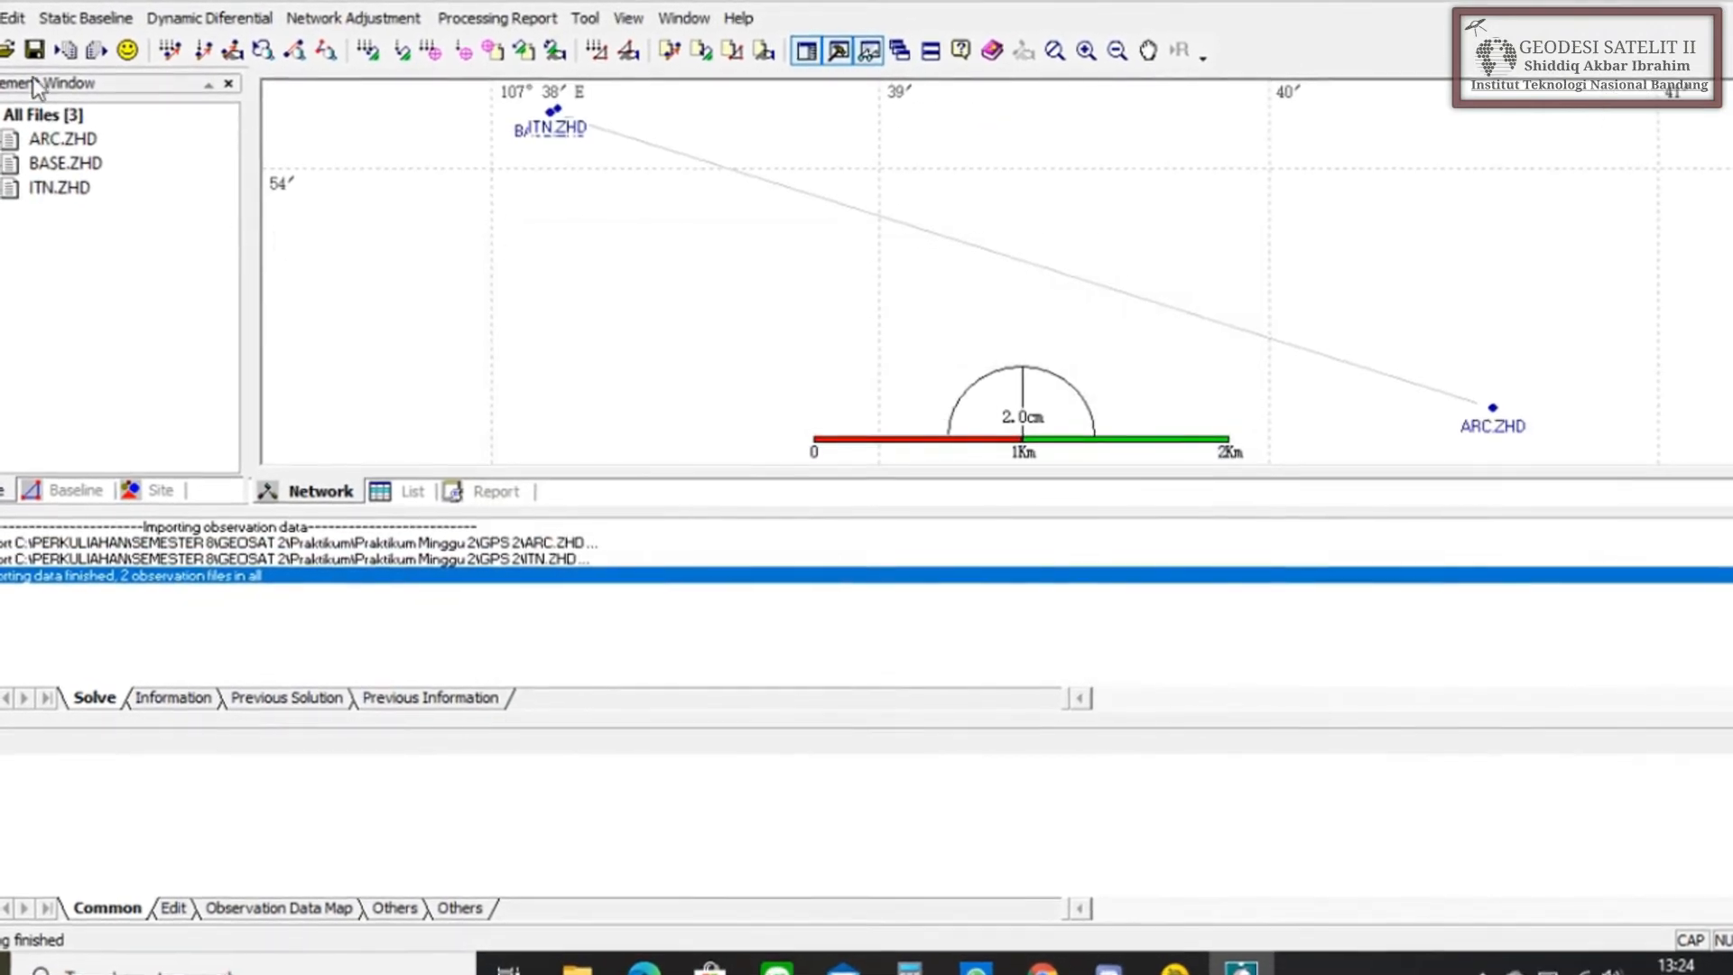
- Import the CKW and PUTER files from the GPS 3 folder as Hi-Target ZHD Observation Data
left_click(0, 19)
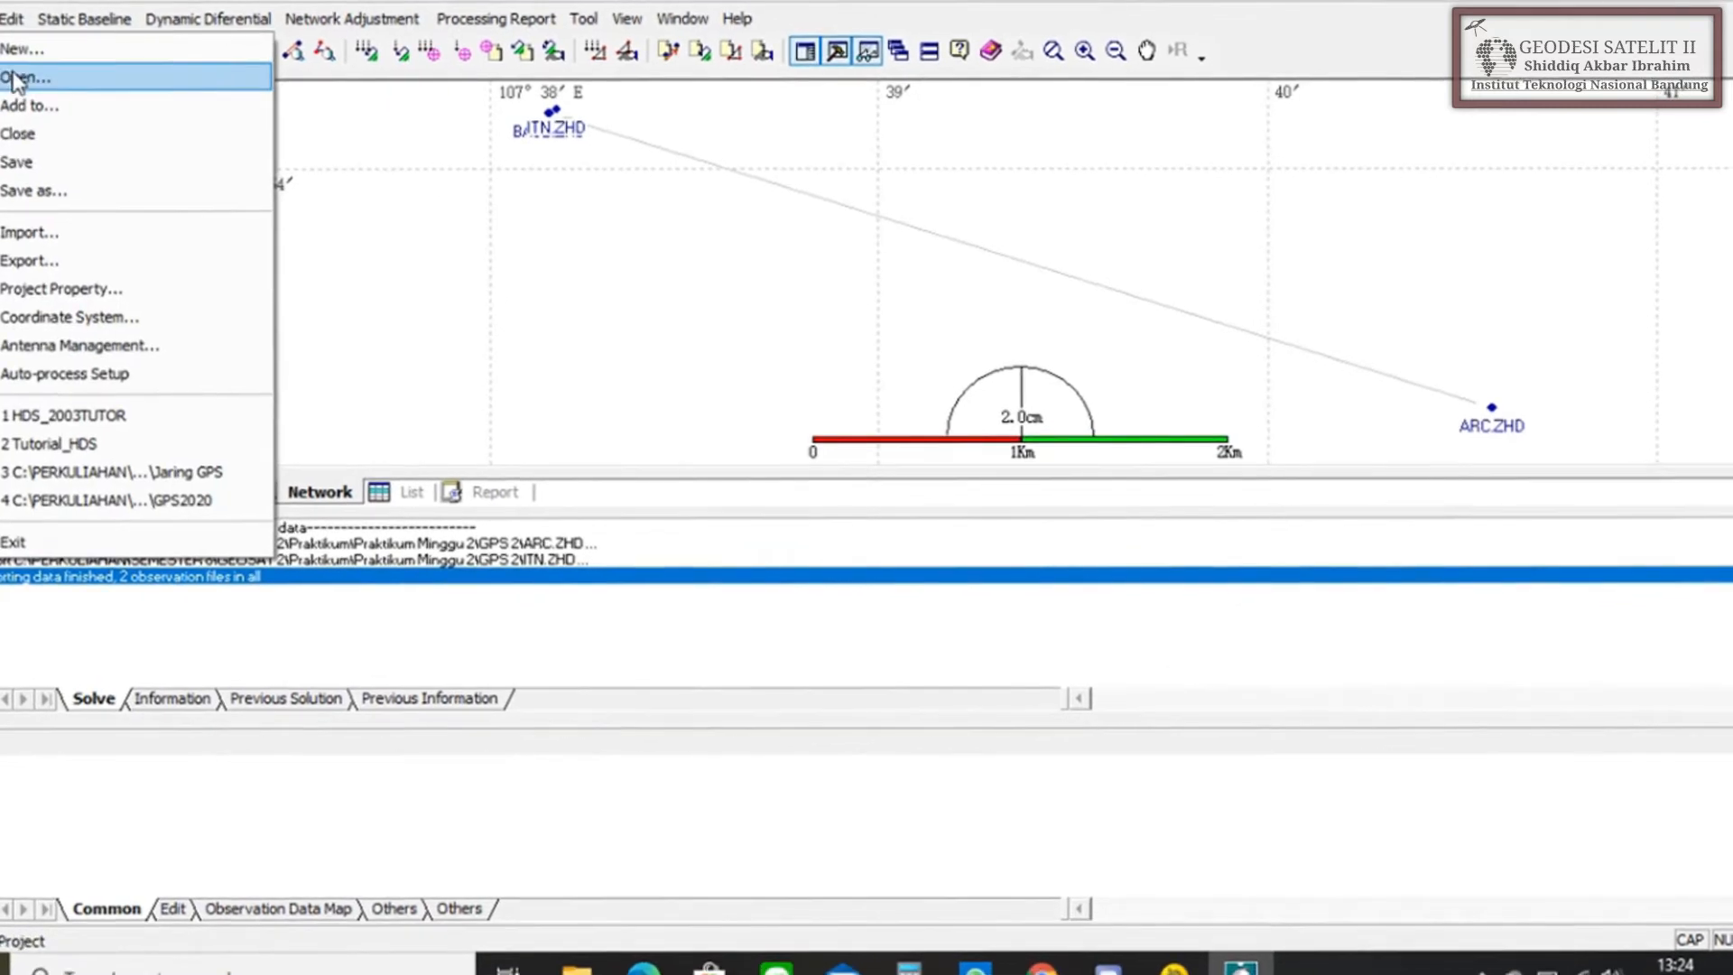
left_click(45, 233)
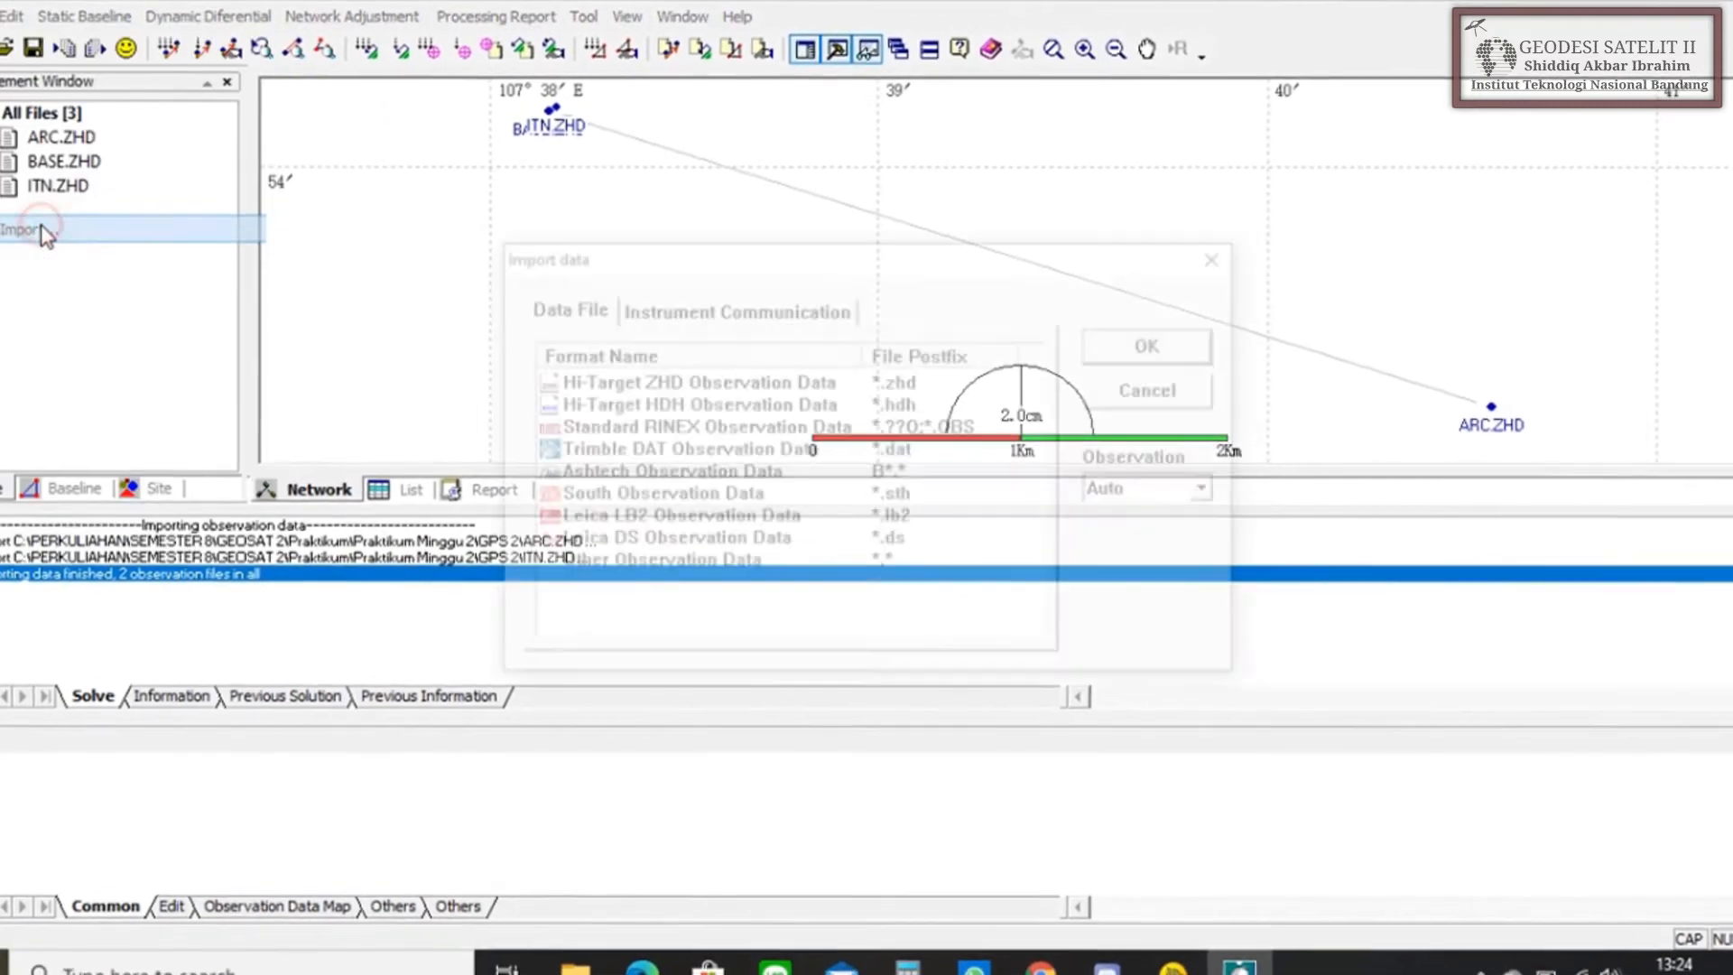
left_click(923, 386)
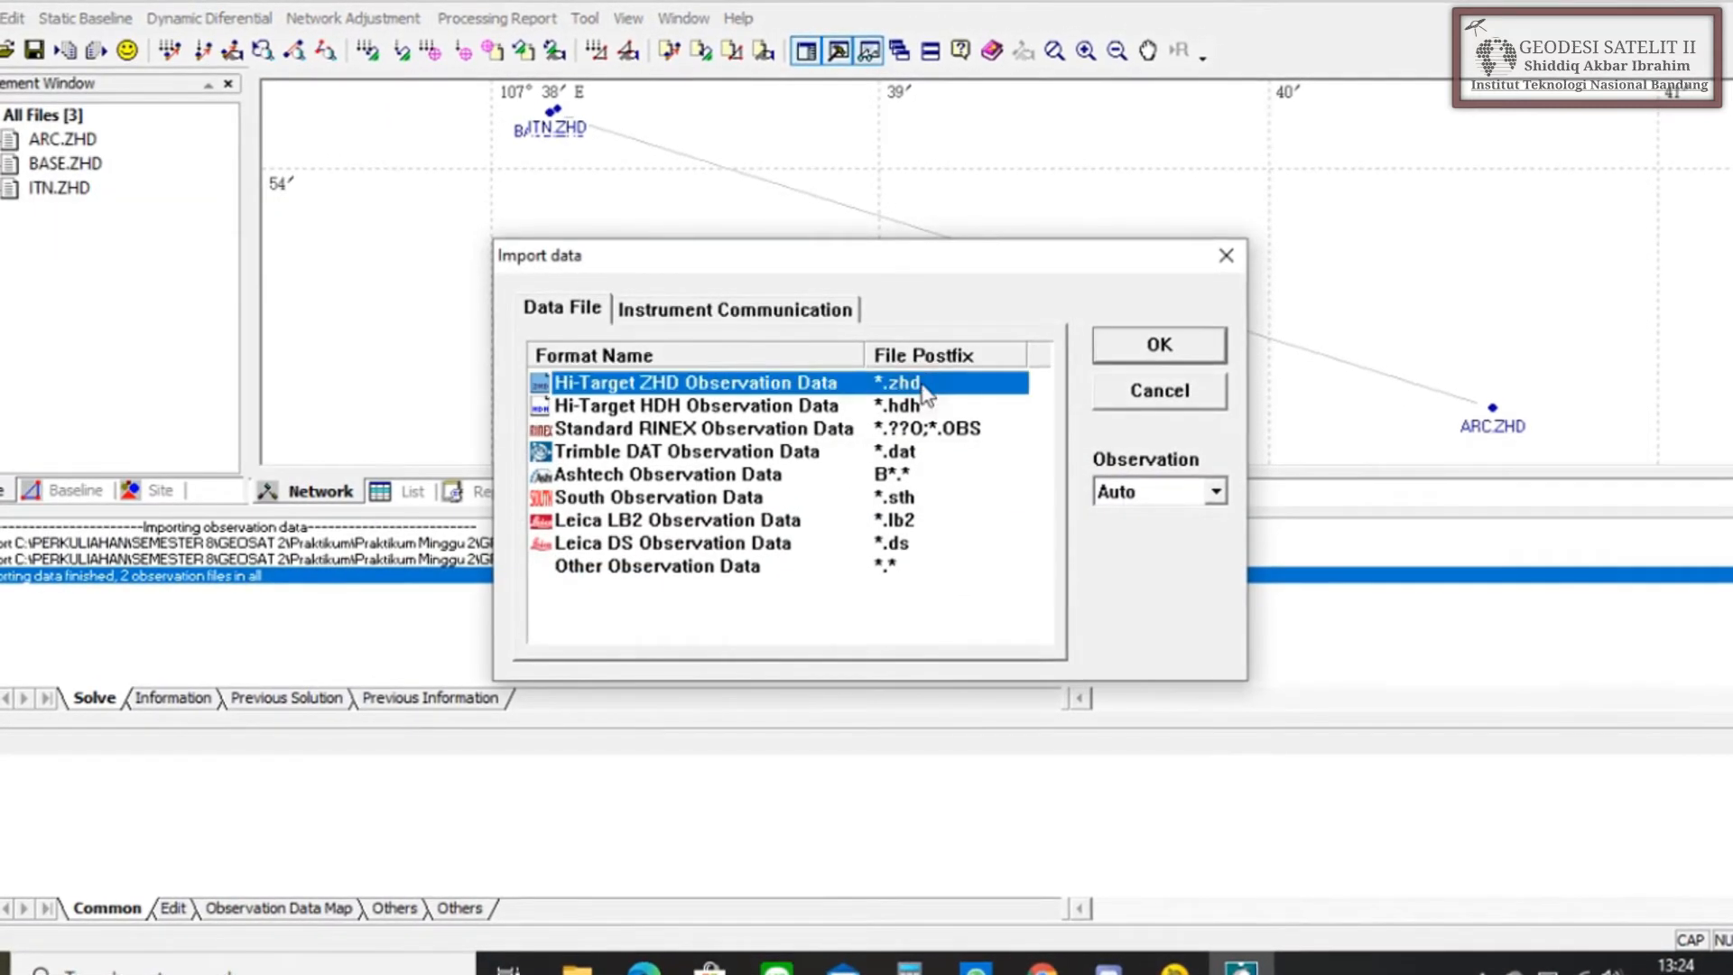
left_click(1120, 344)
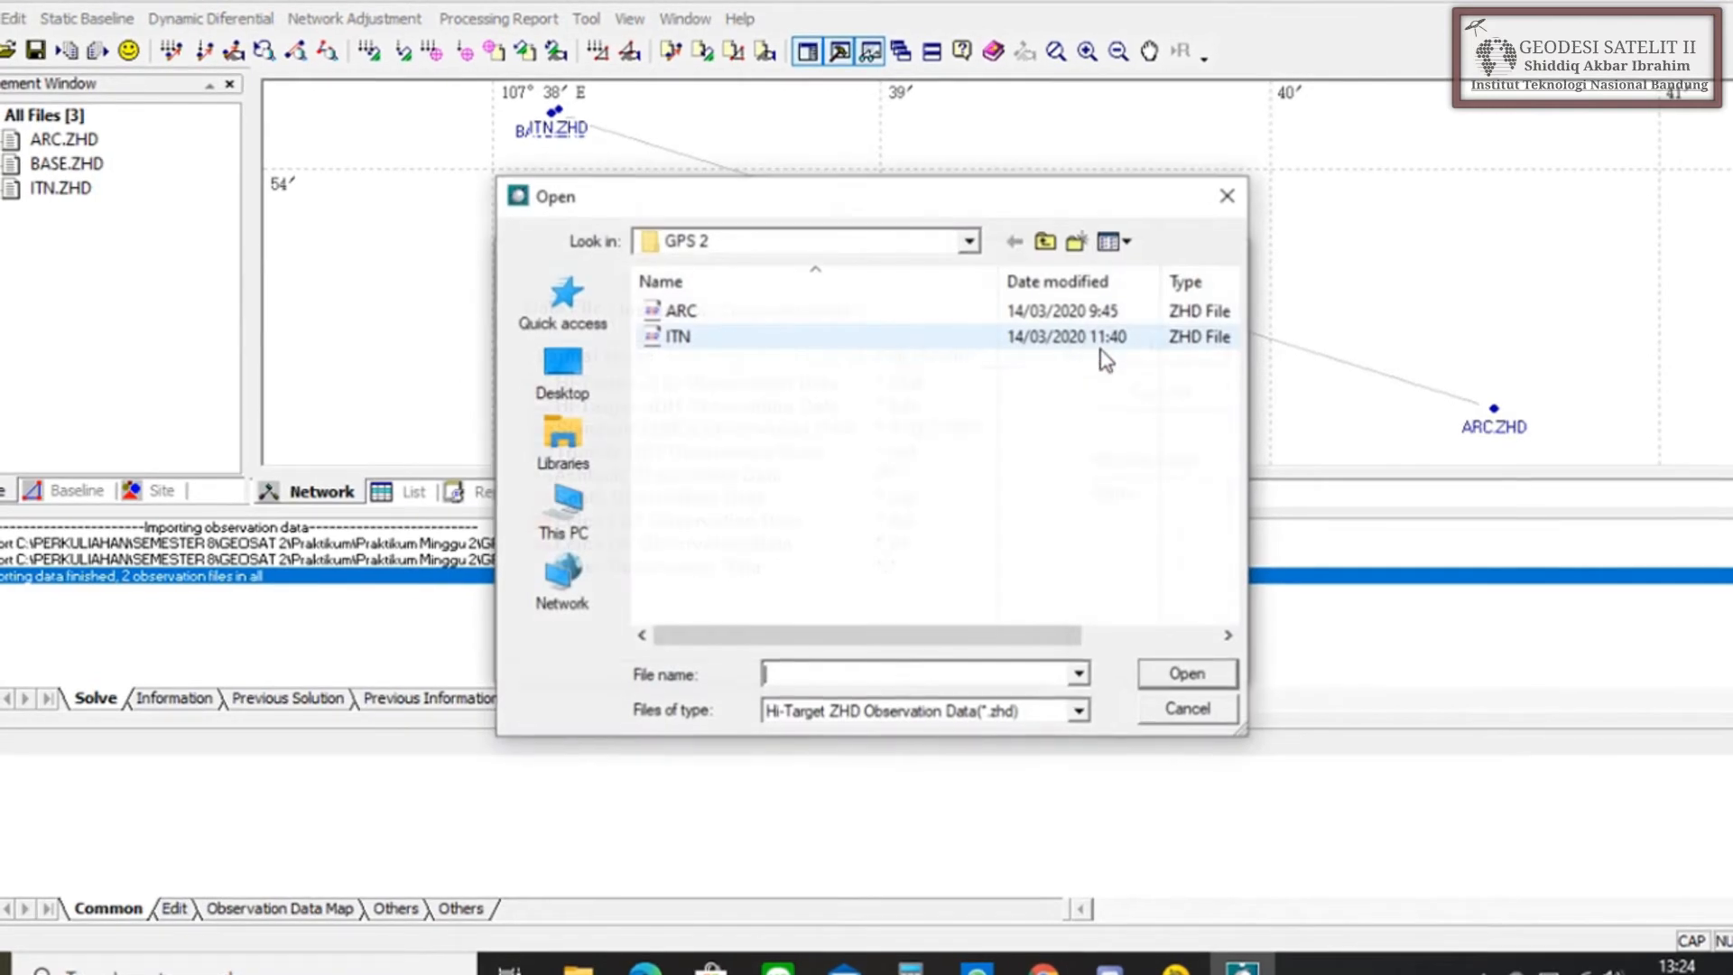
left_click(1049, 241)
left_click(706, 438)
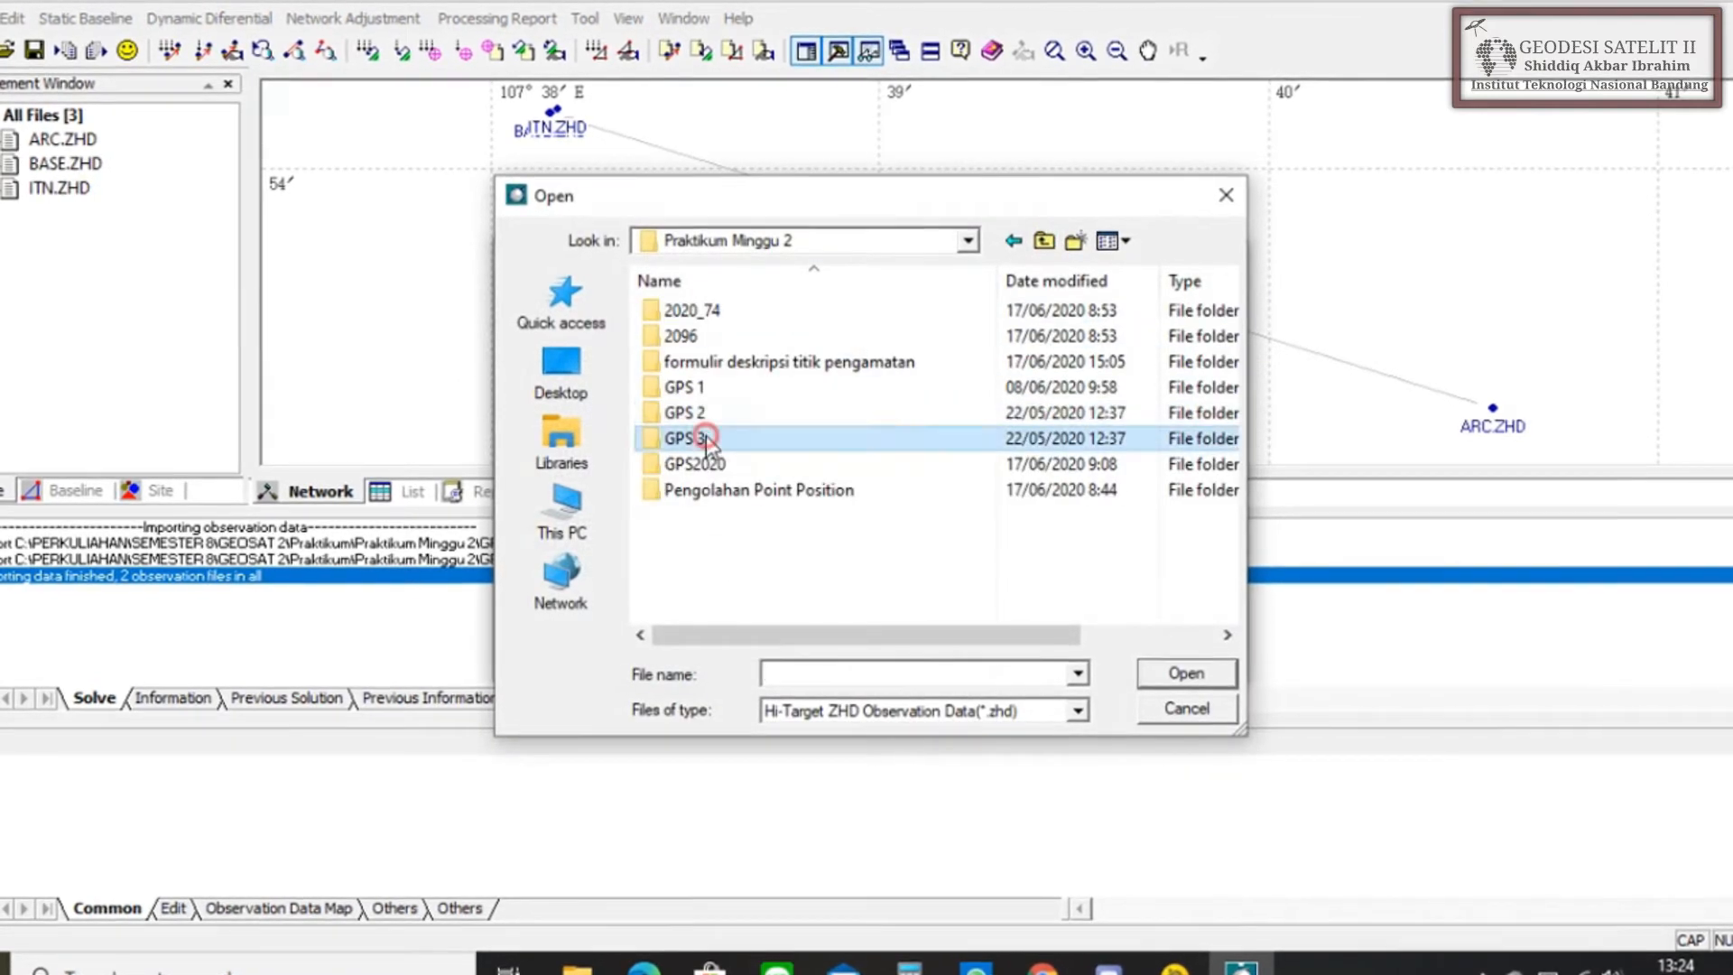
double_click(706, 438)
left_click_drag(696, 403, 694, 335)
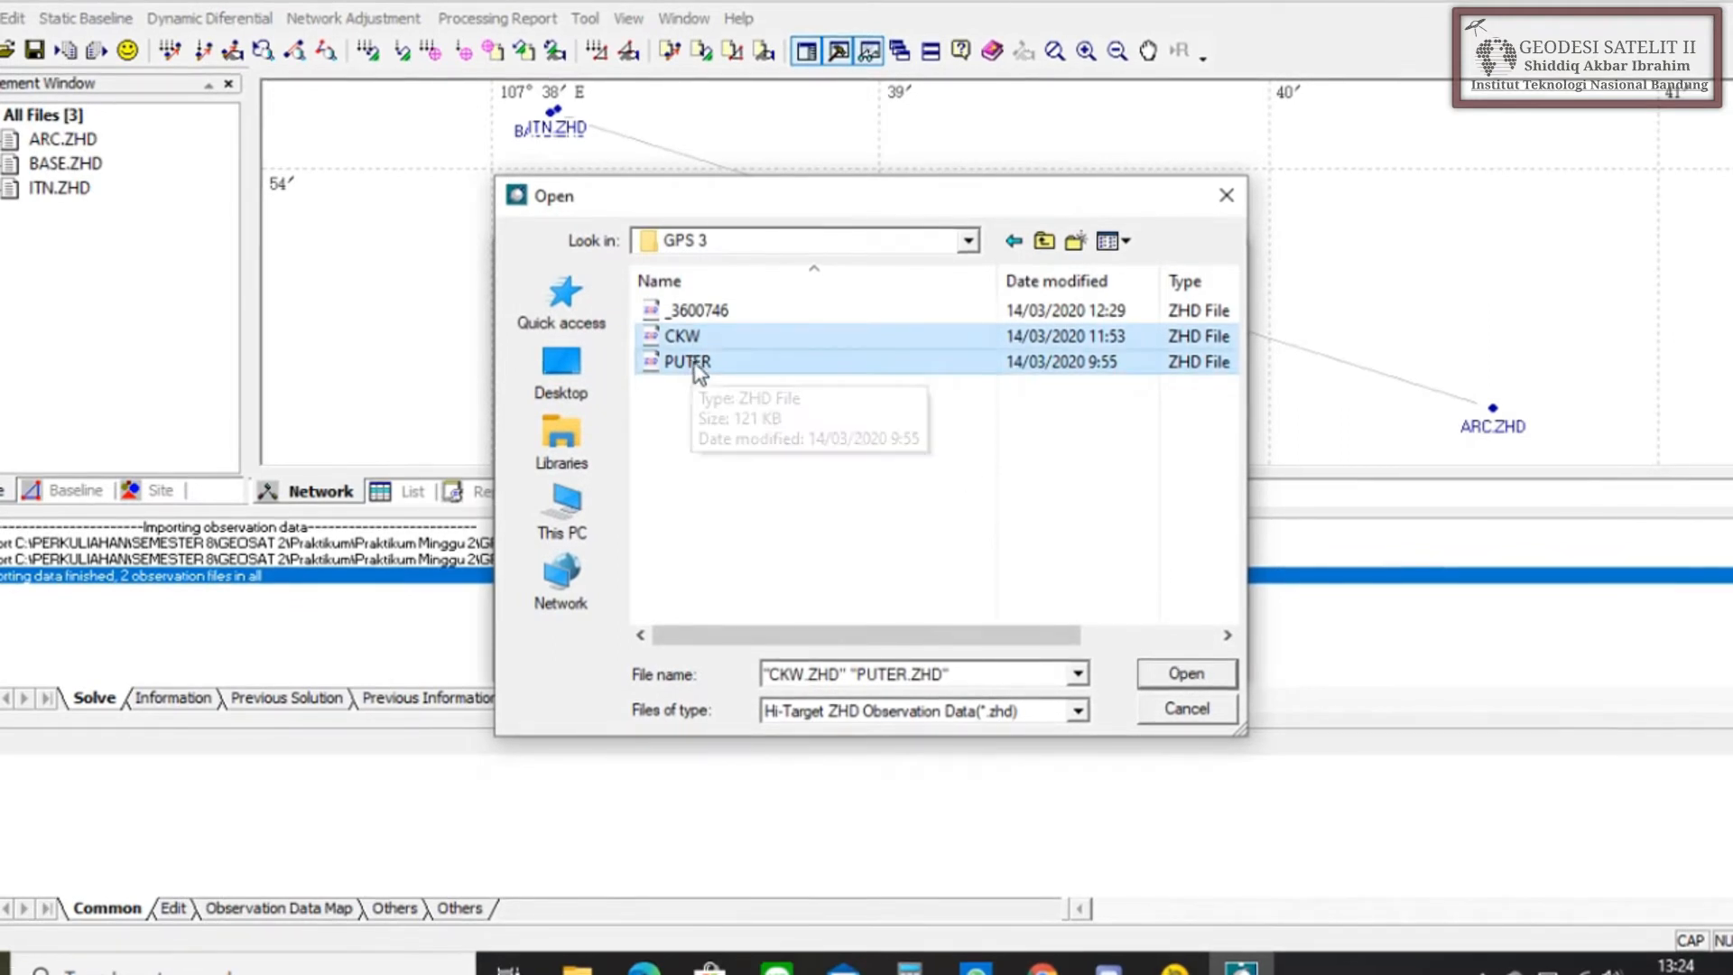
left_click(1168, 679)
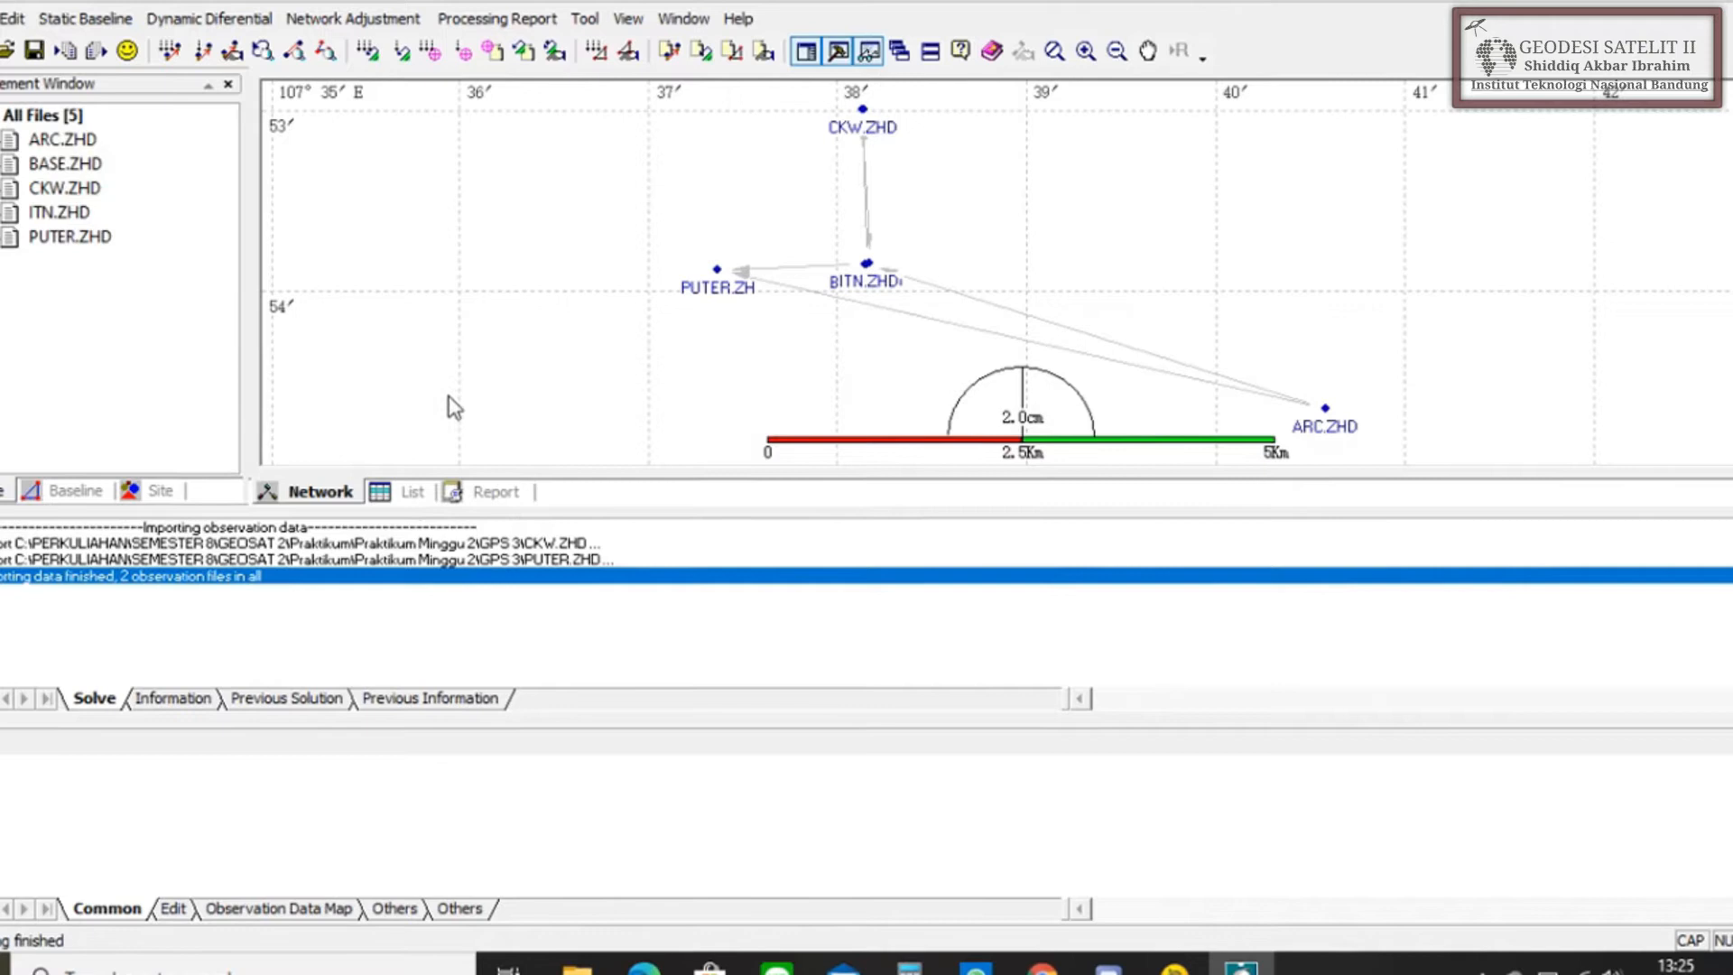
- Show the observation file list with the editable properties and shorten the ARC.ZHD file's point name to ARC
left_click(412, 493)
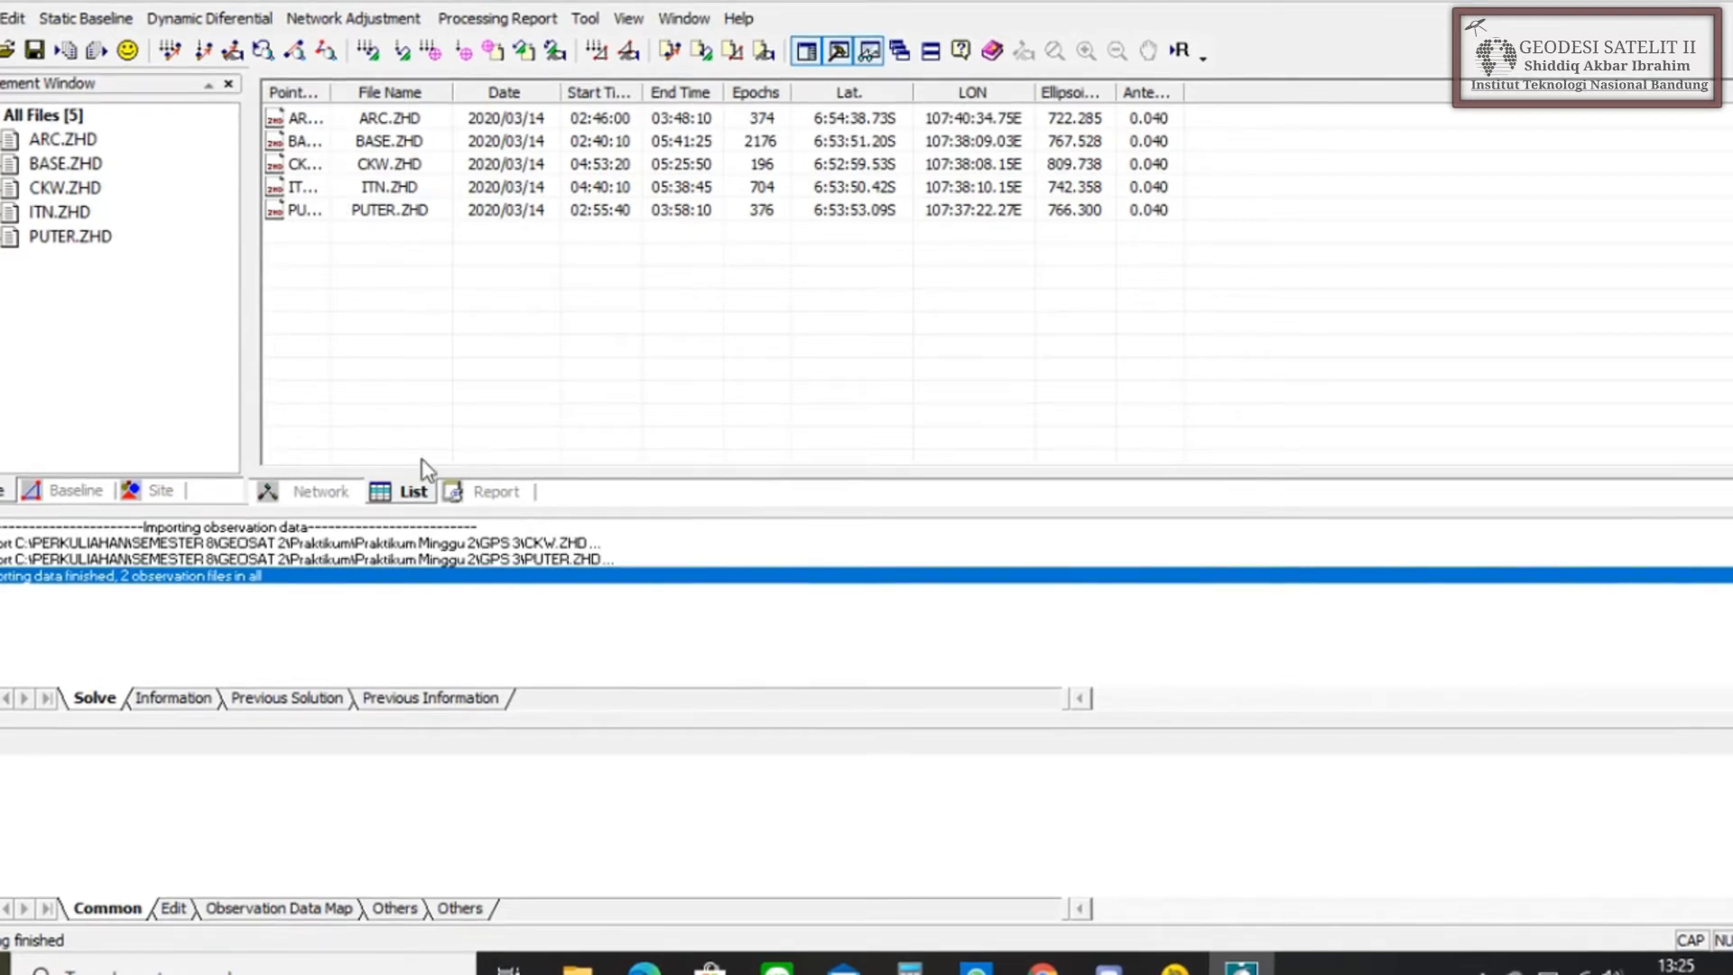
left_click(173, 908)
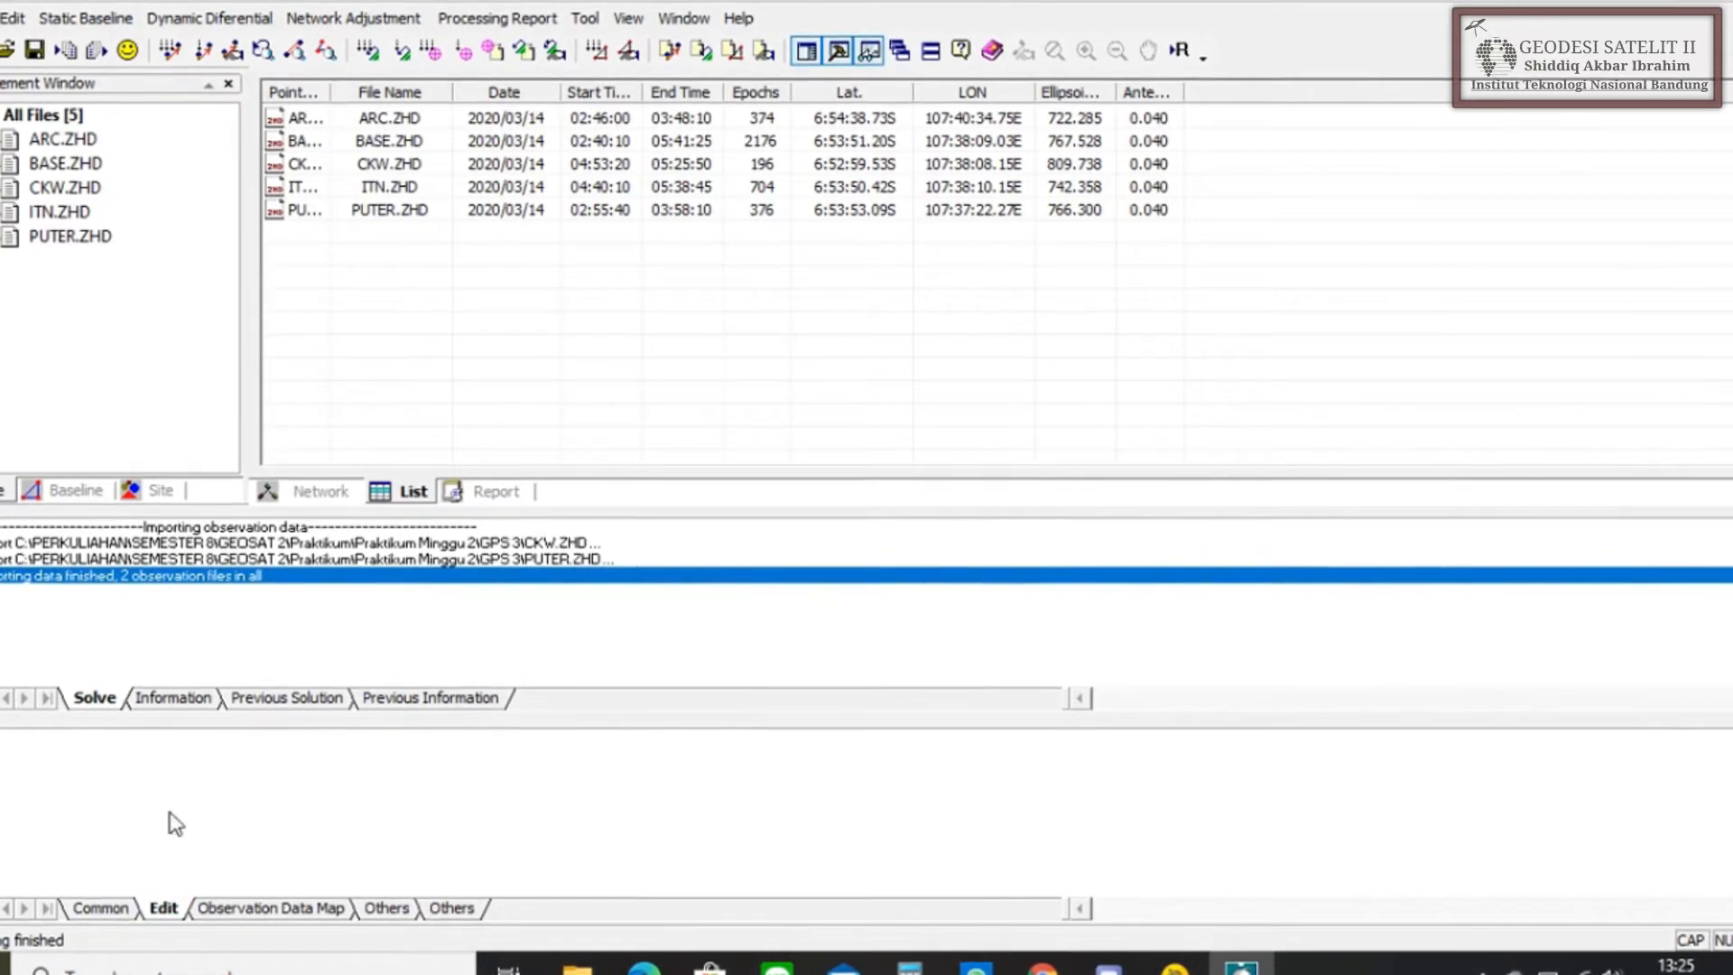
left_click(373, 122)
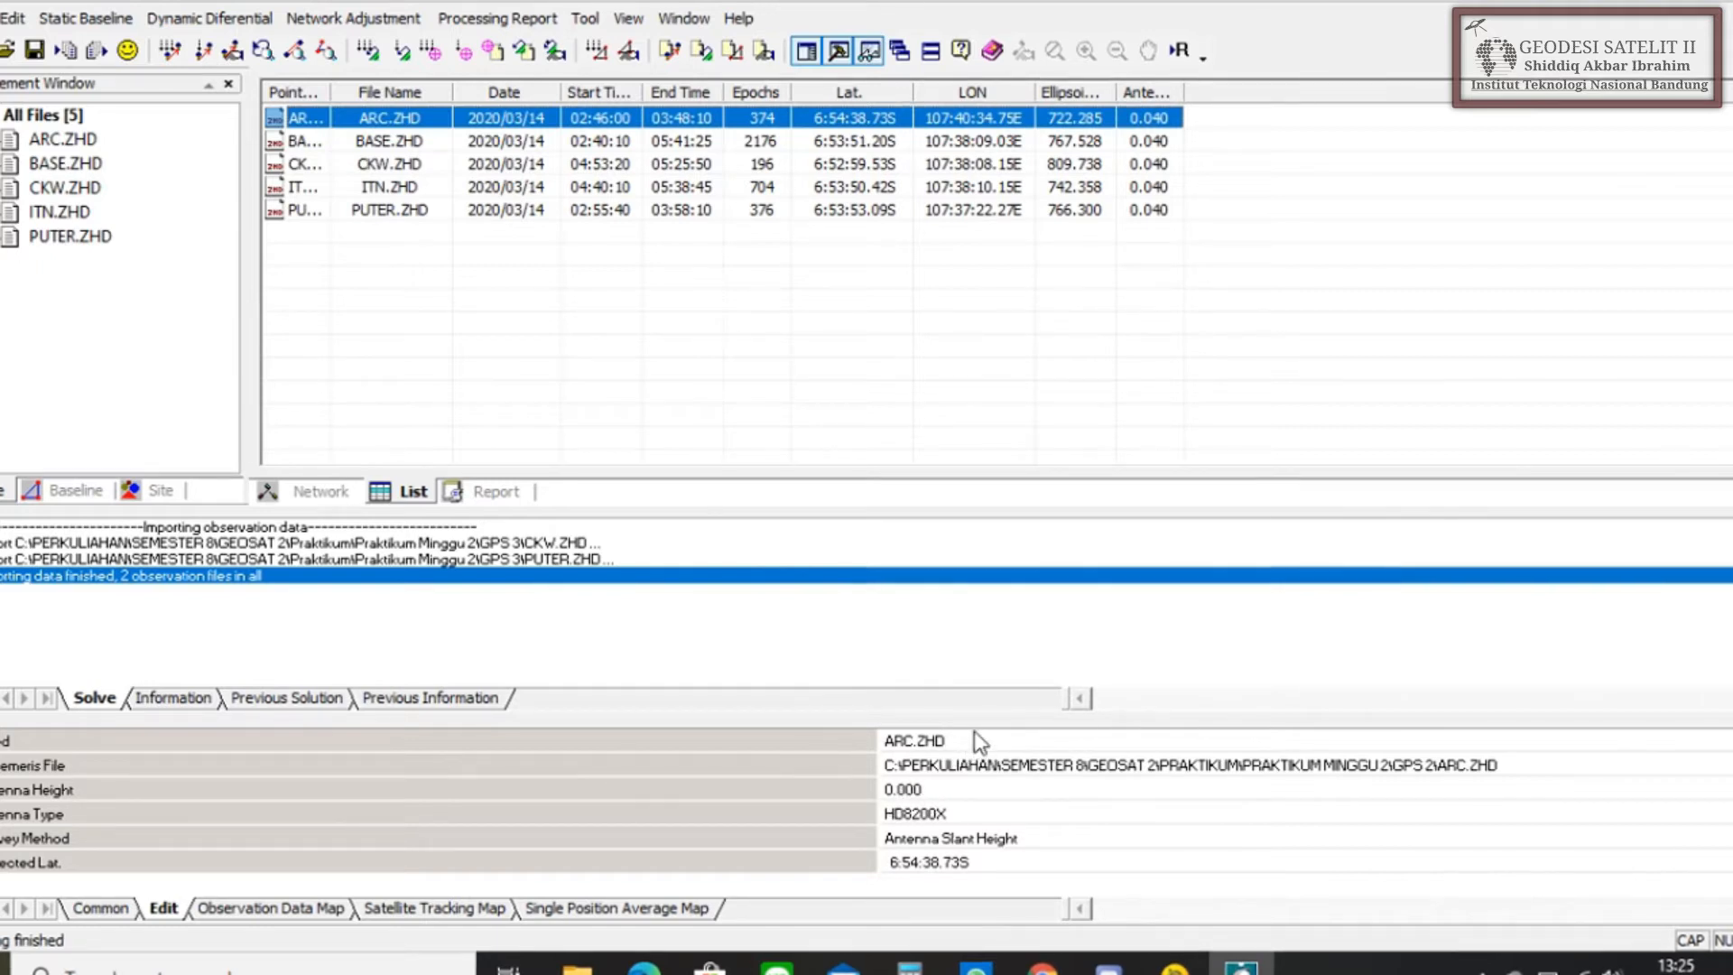
left_click(951, 740)
left_click_drag(950, 738, 925, 737)
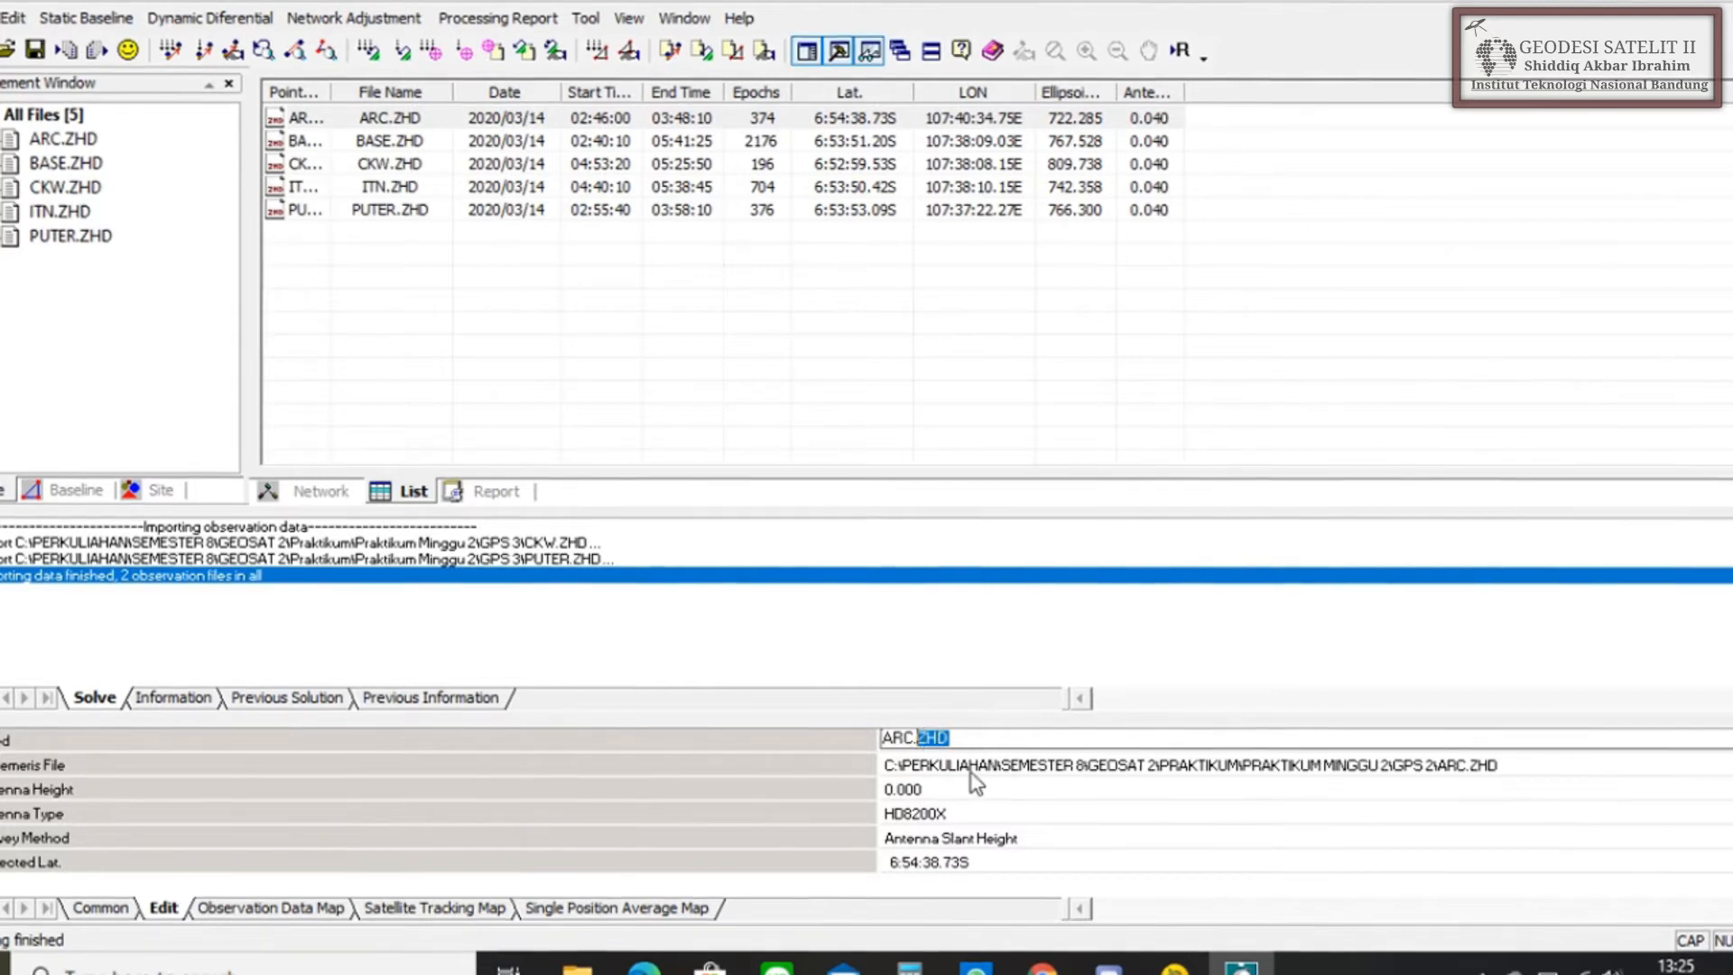
key("BackSpace")
key("BackSpace")
key("Return")
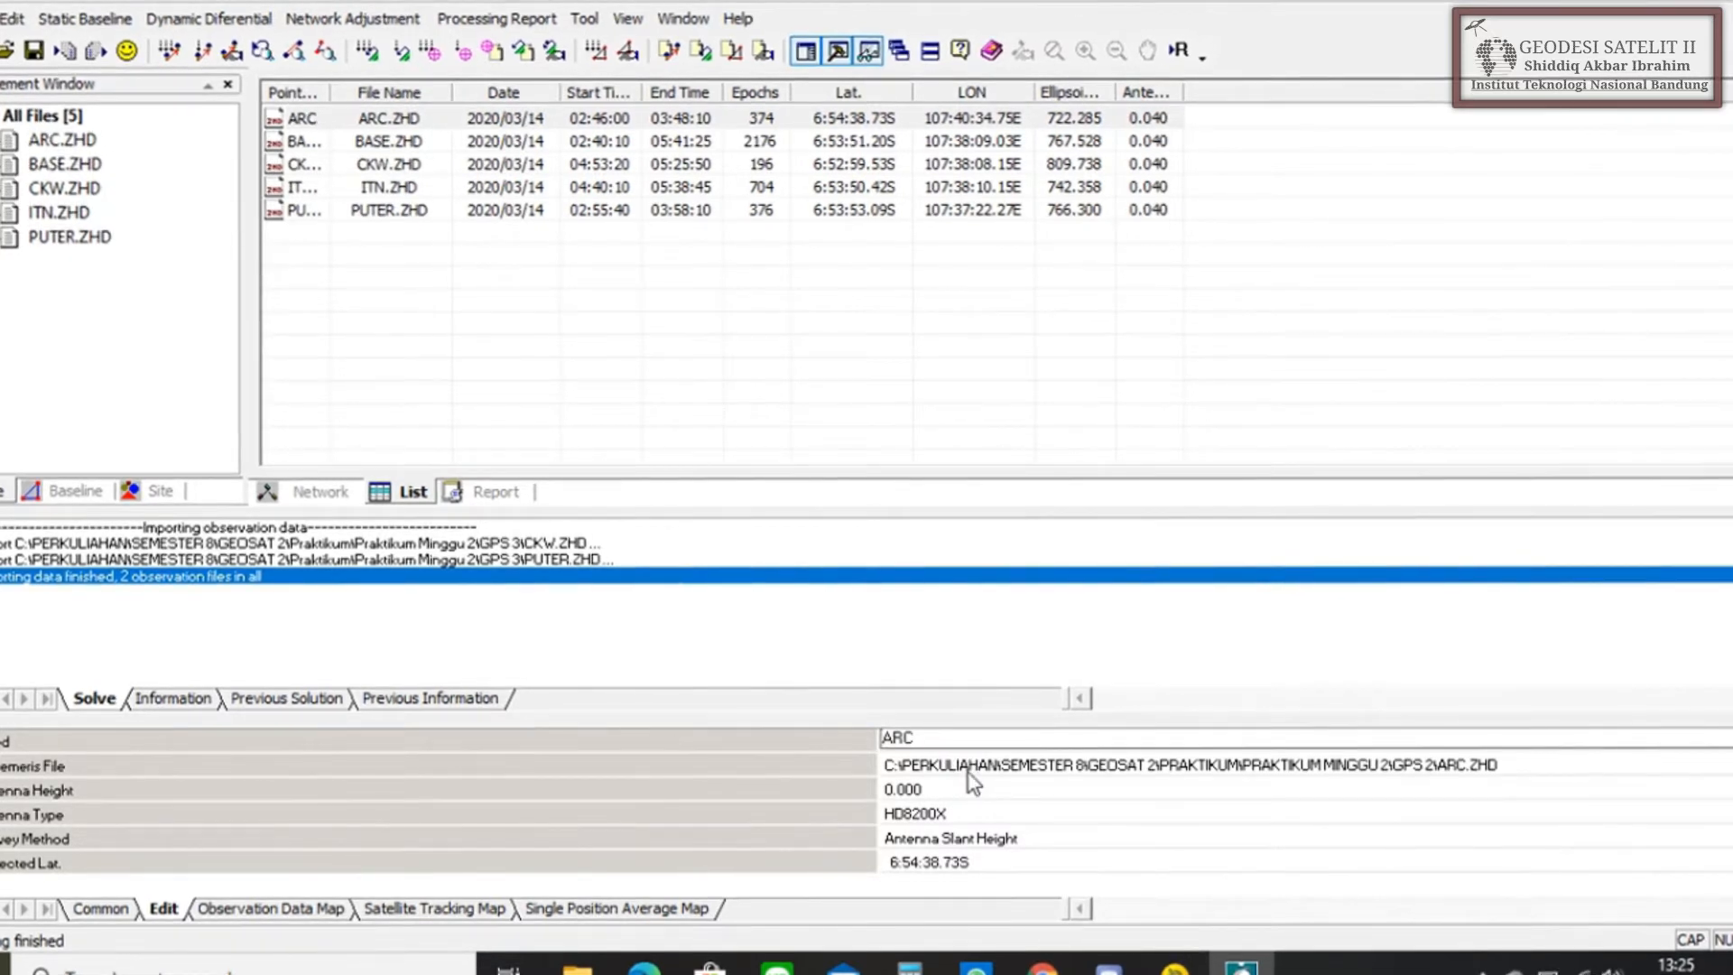
- Switch to File Explorer, open the tinggi alat text file from Praktikum Minggu 2, and narrow and move its Notepad window to the screen's right edge
left_click(930, 785)
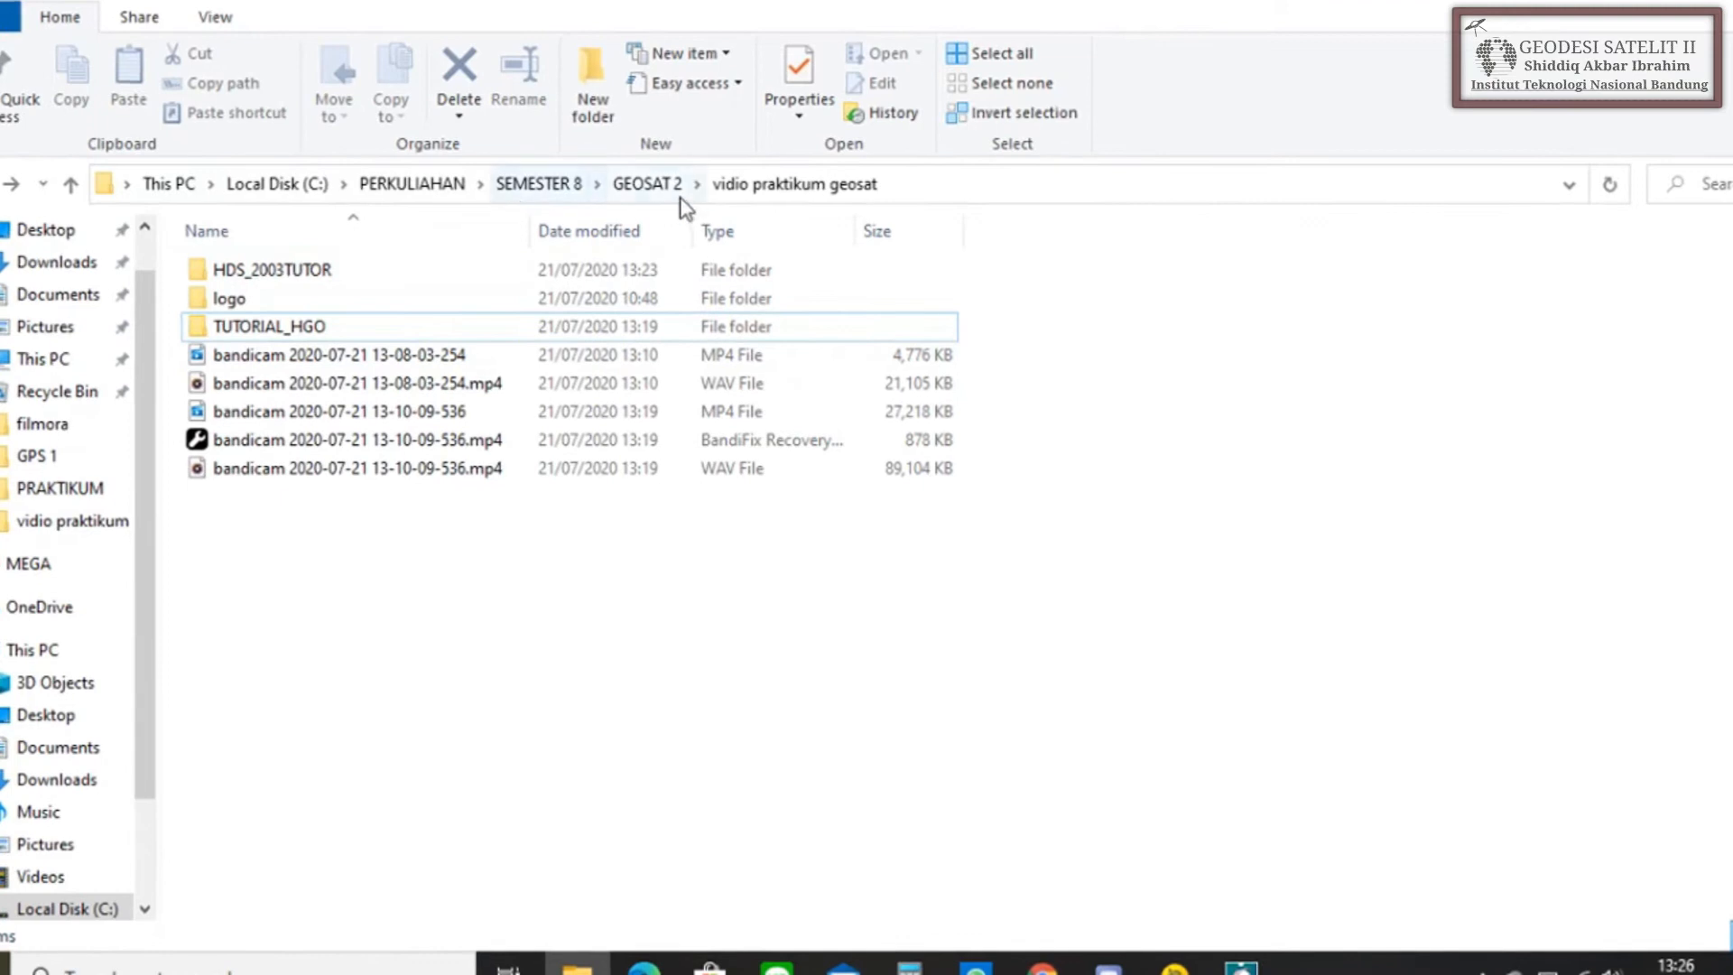
left_click(70, 185)
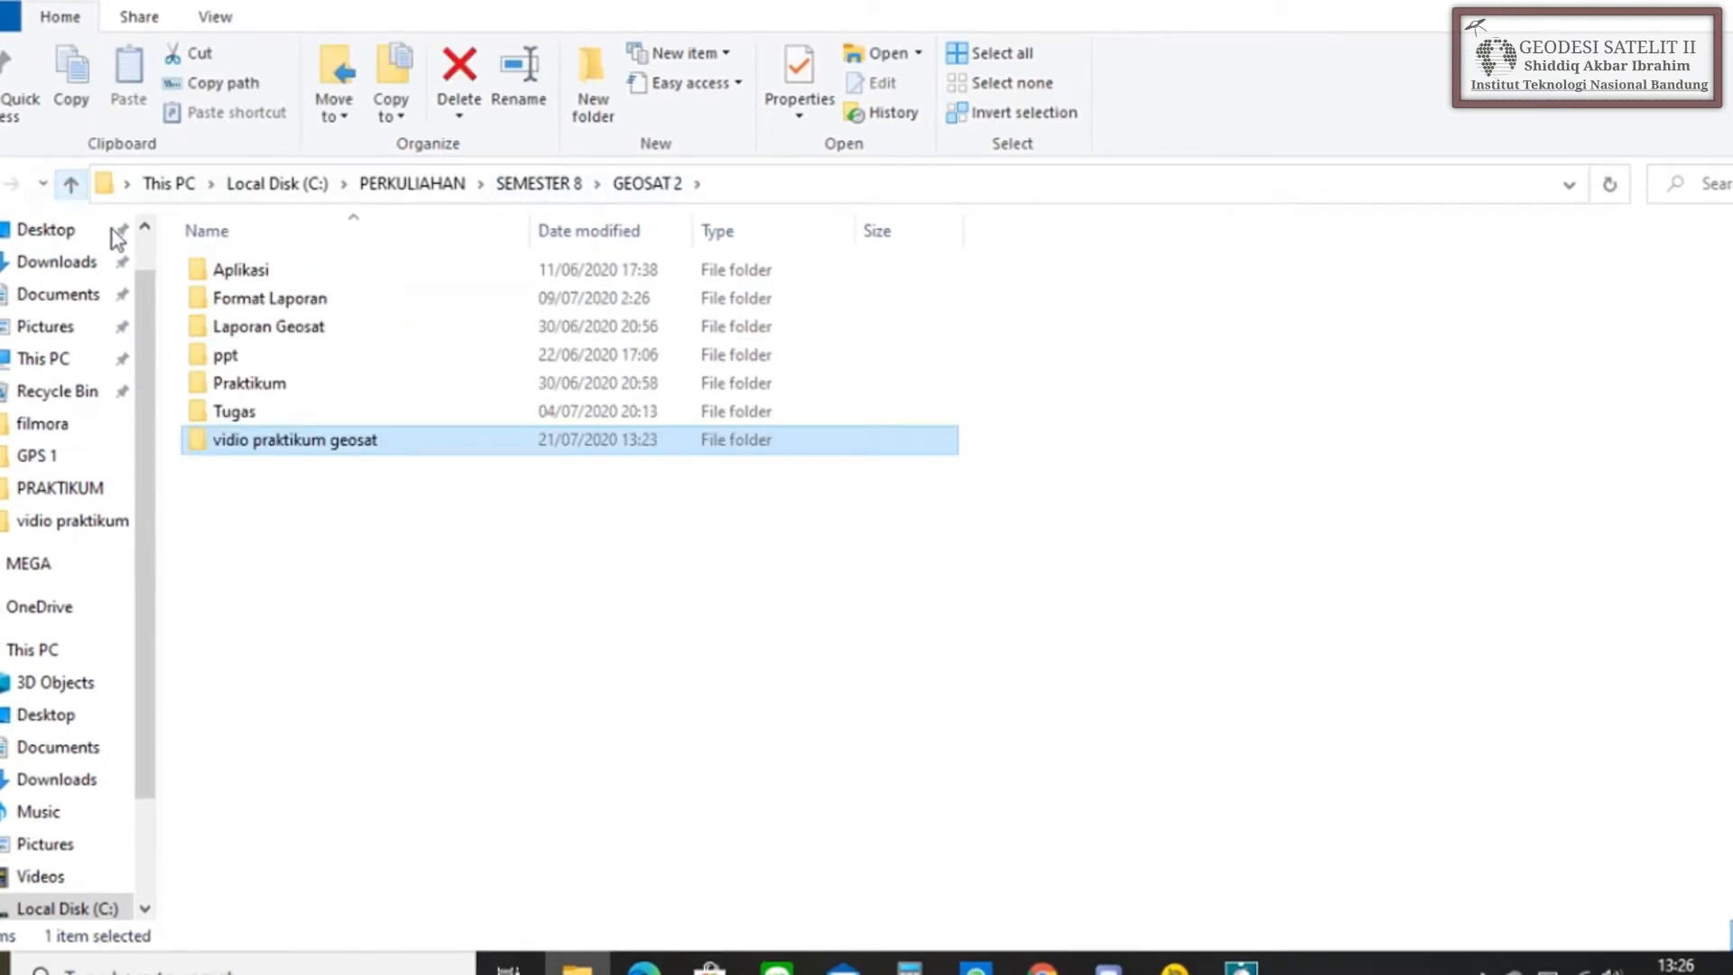
left_click(275, 386)
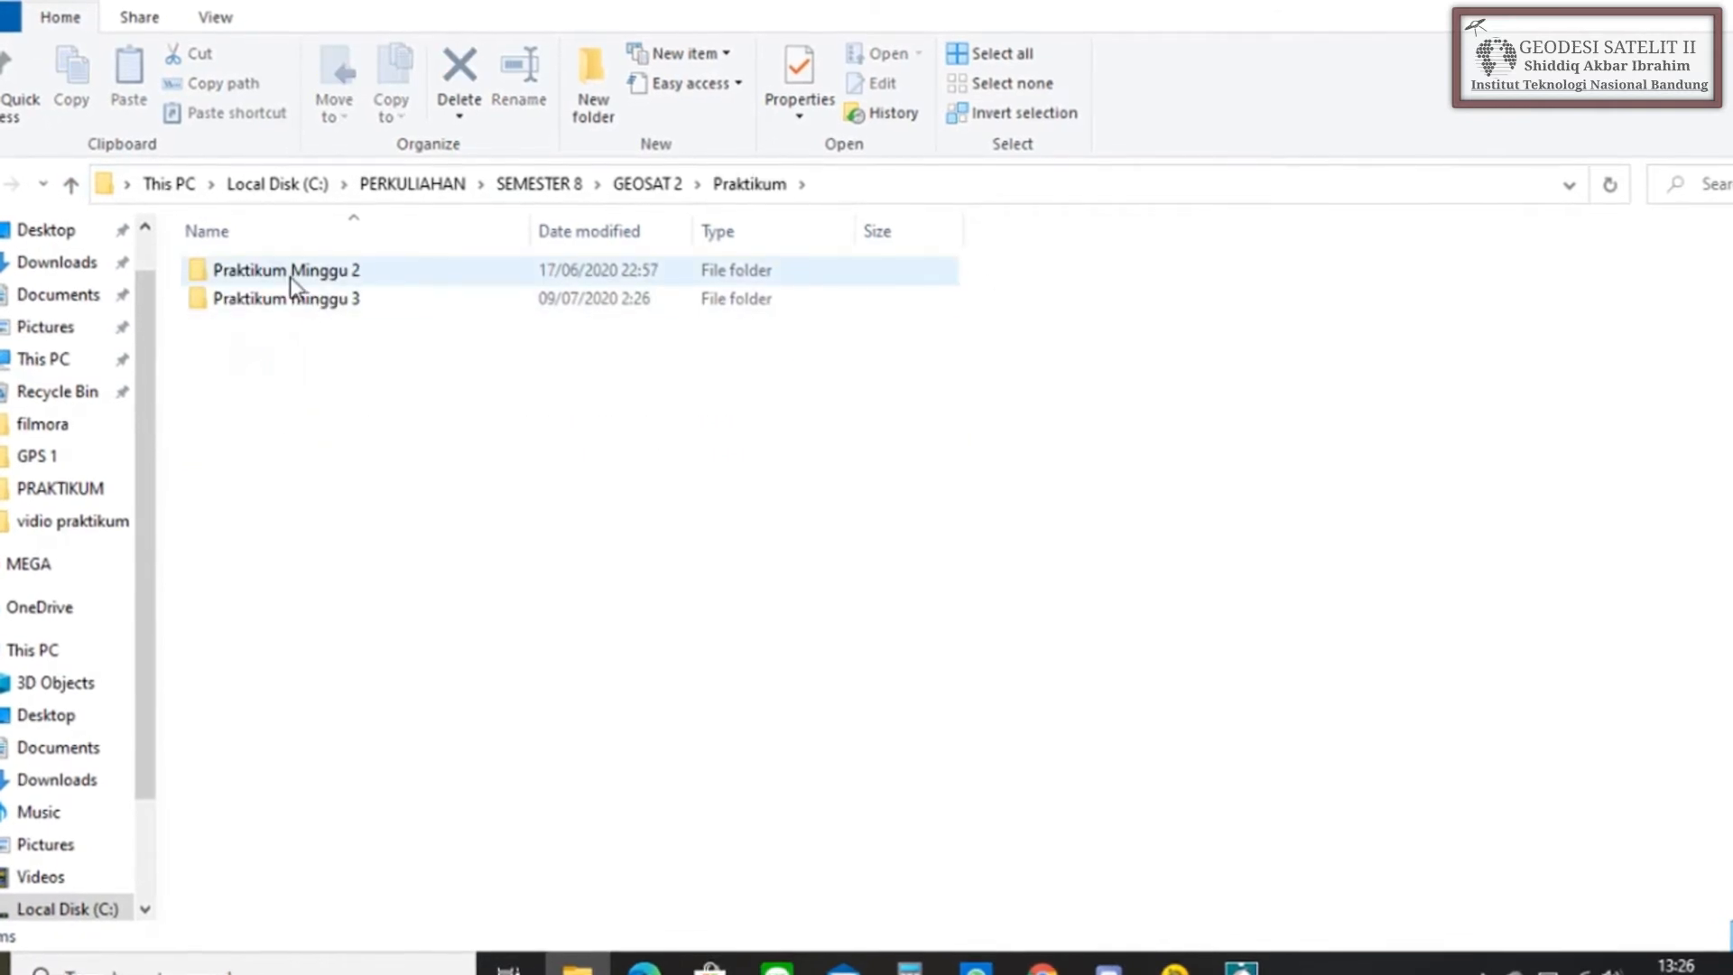
double_click(290, 272)
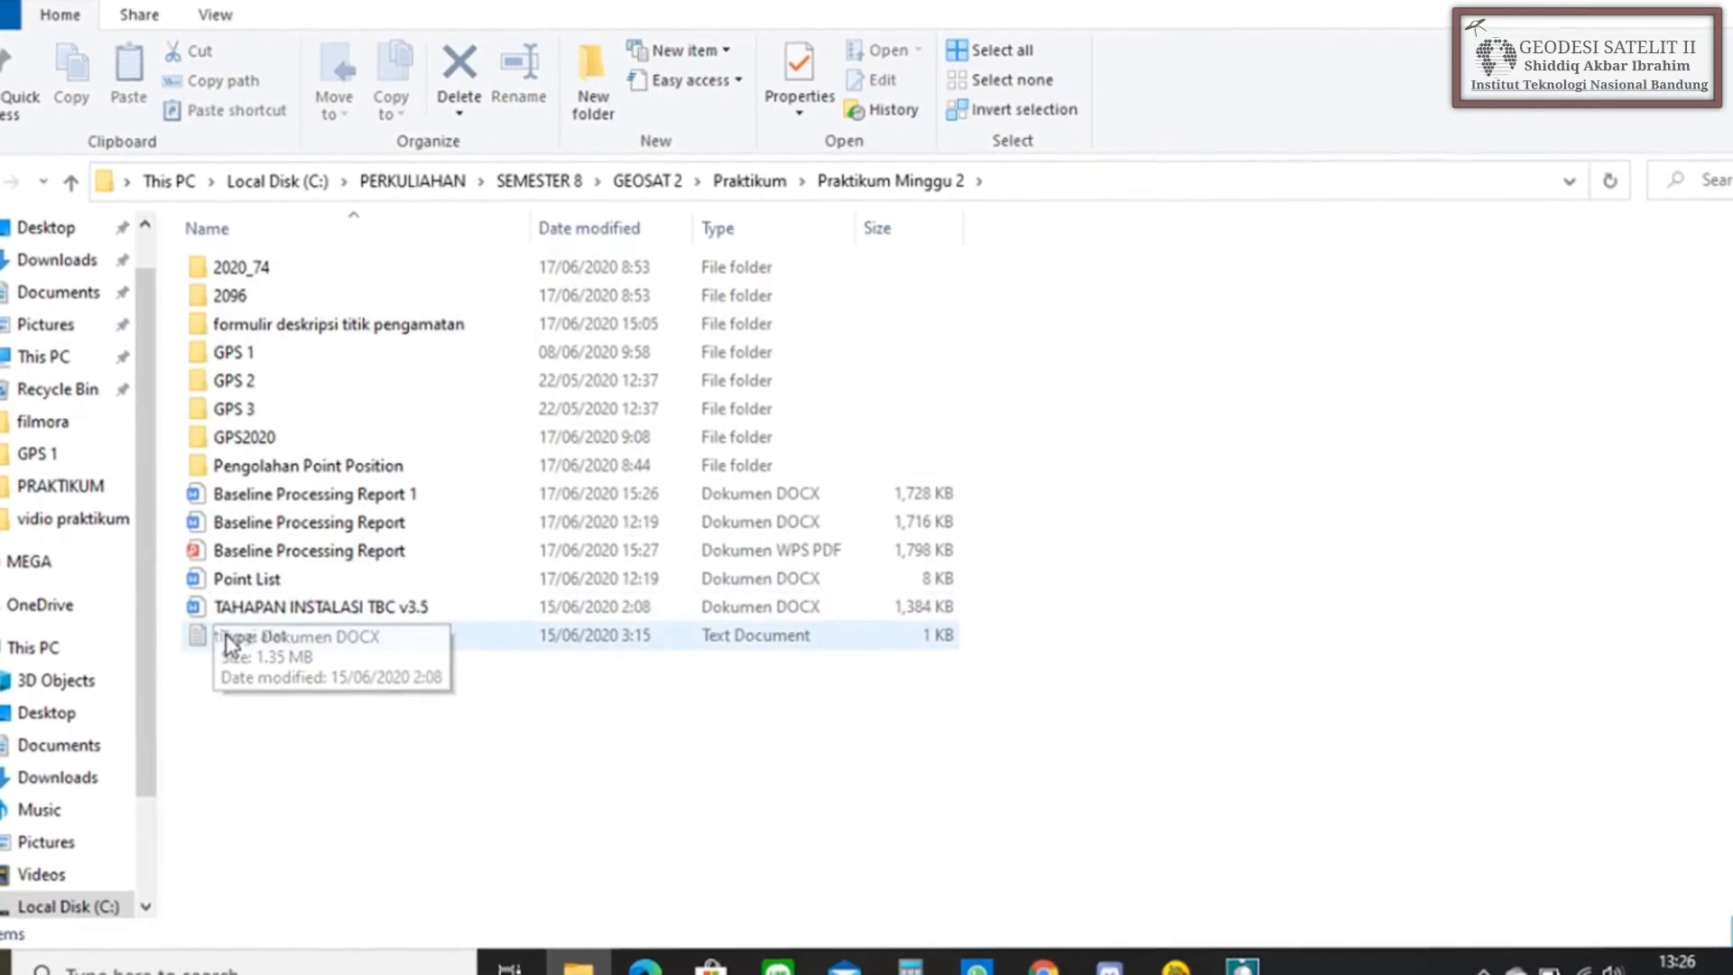
double_click(230, 640)
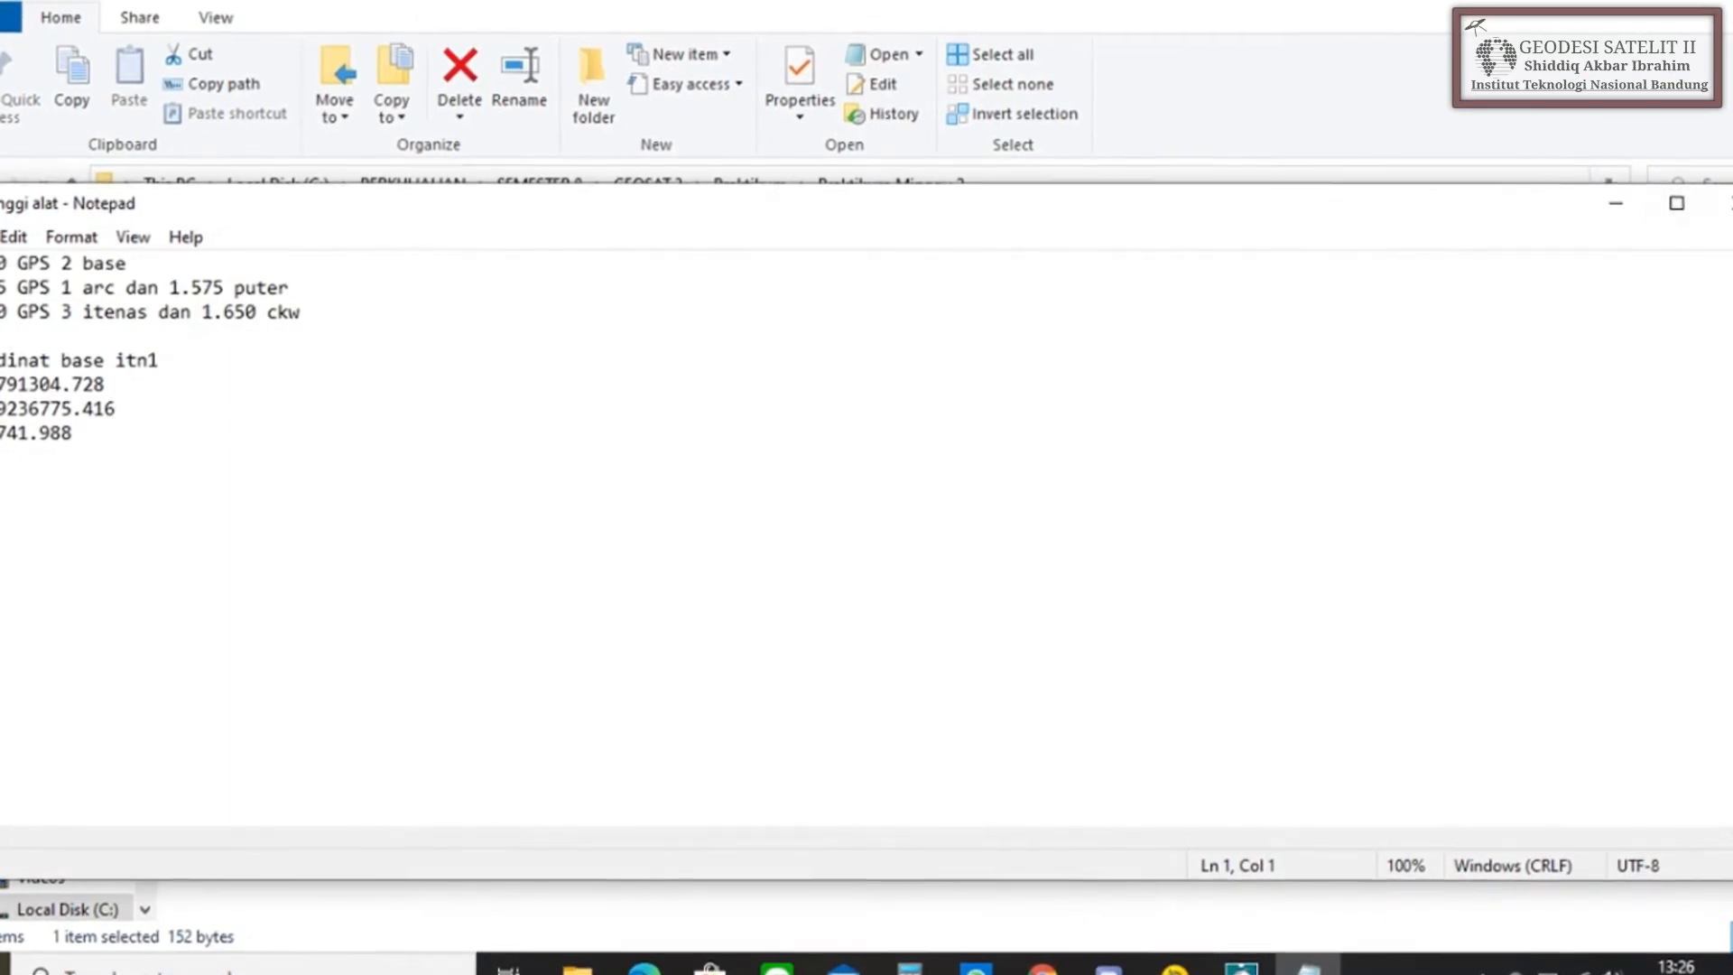
left_click_drag(1732, 304, 365, 298)
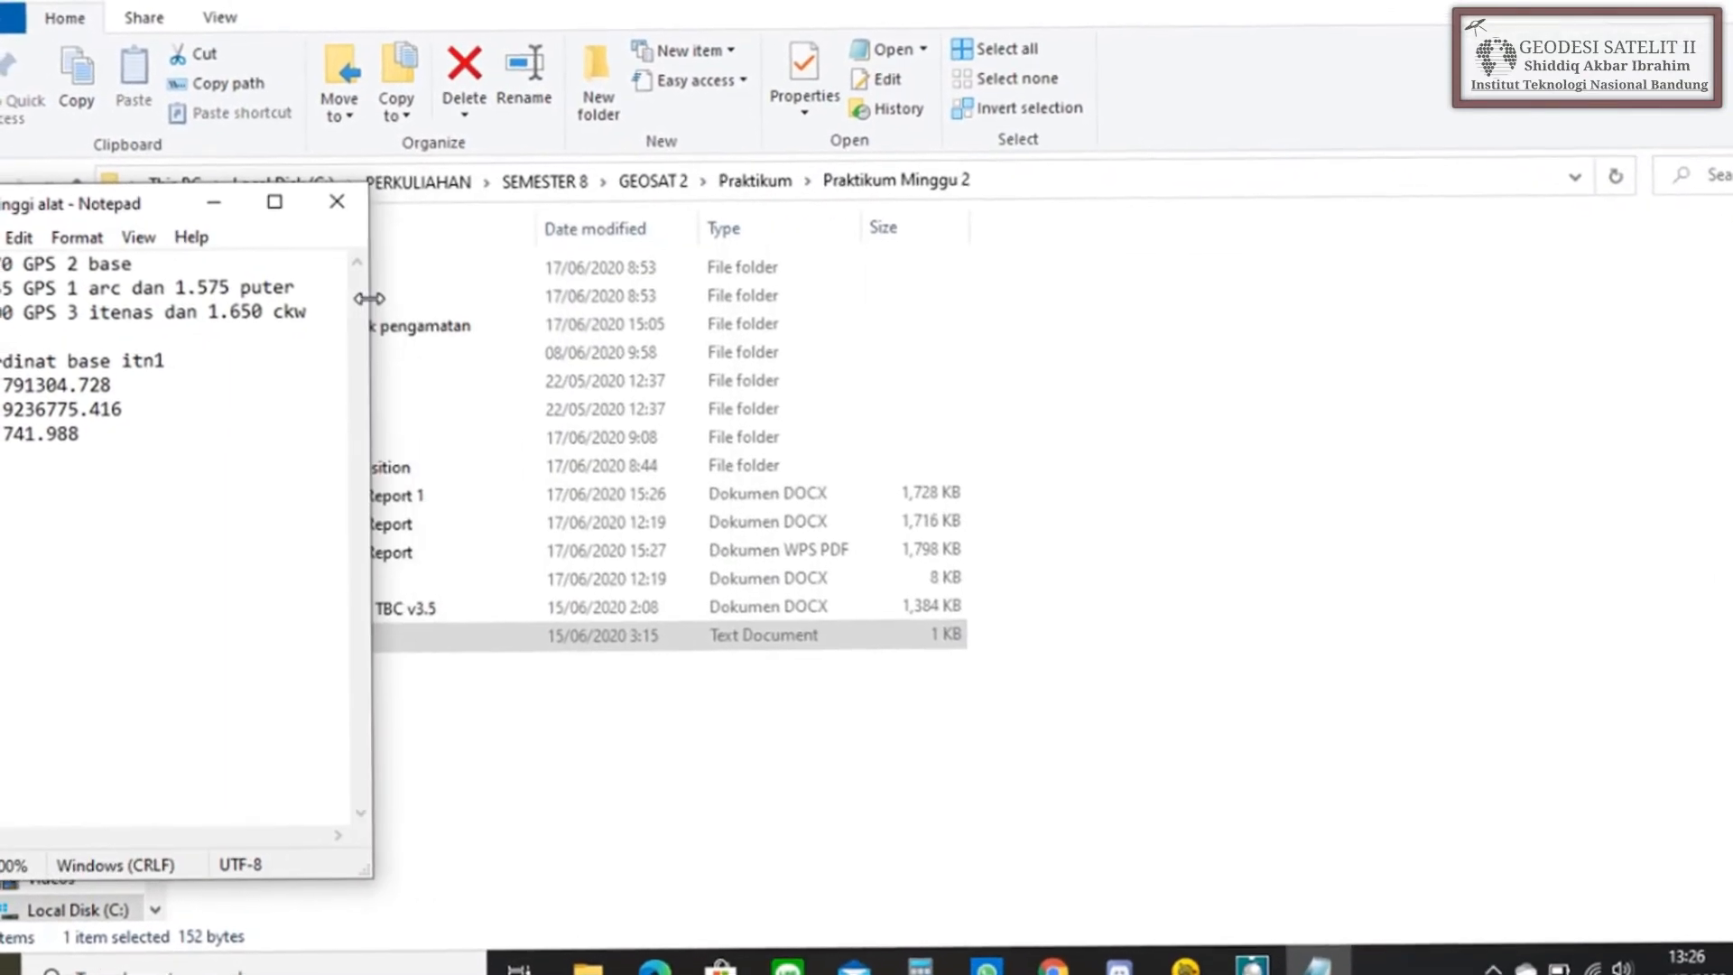
left_click_drag(115, 201, 1555, 213)
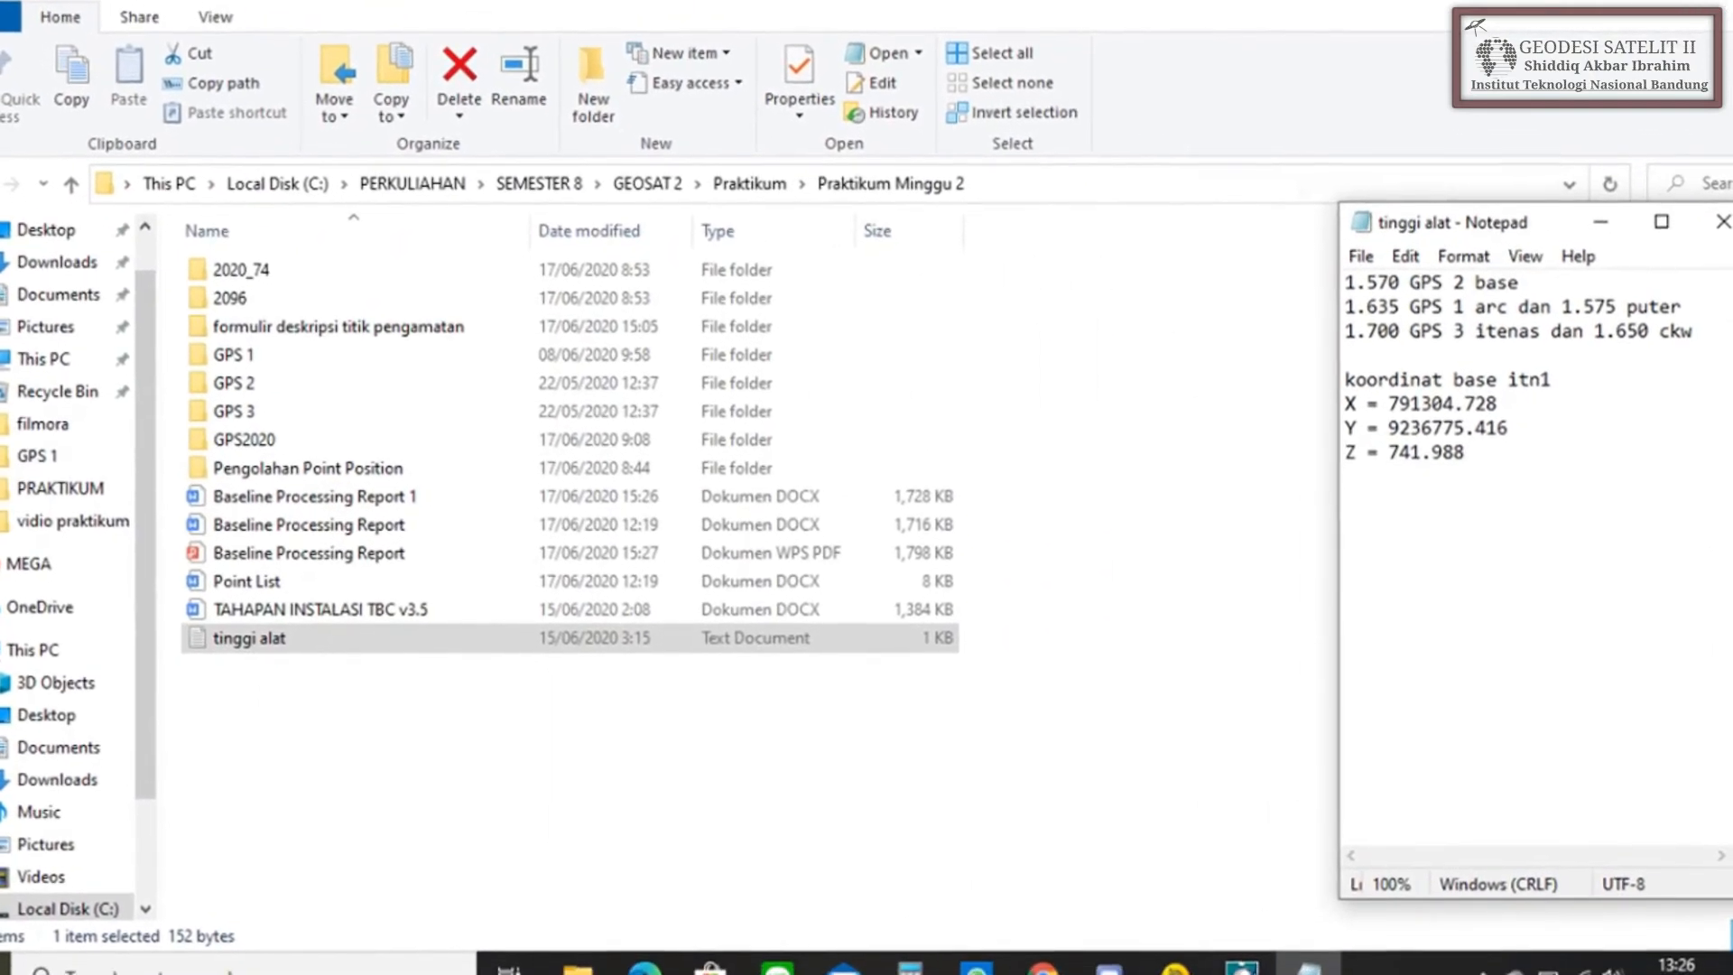
- Switch back to HDS2003 and set the antenna height of ARC to 1.635, consulting the instrument height notes
left_click(1243, 969)
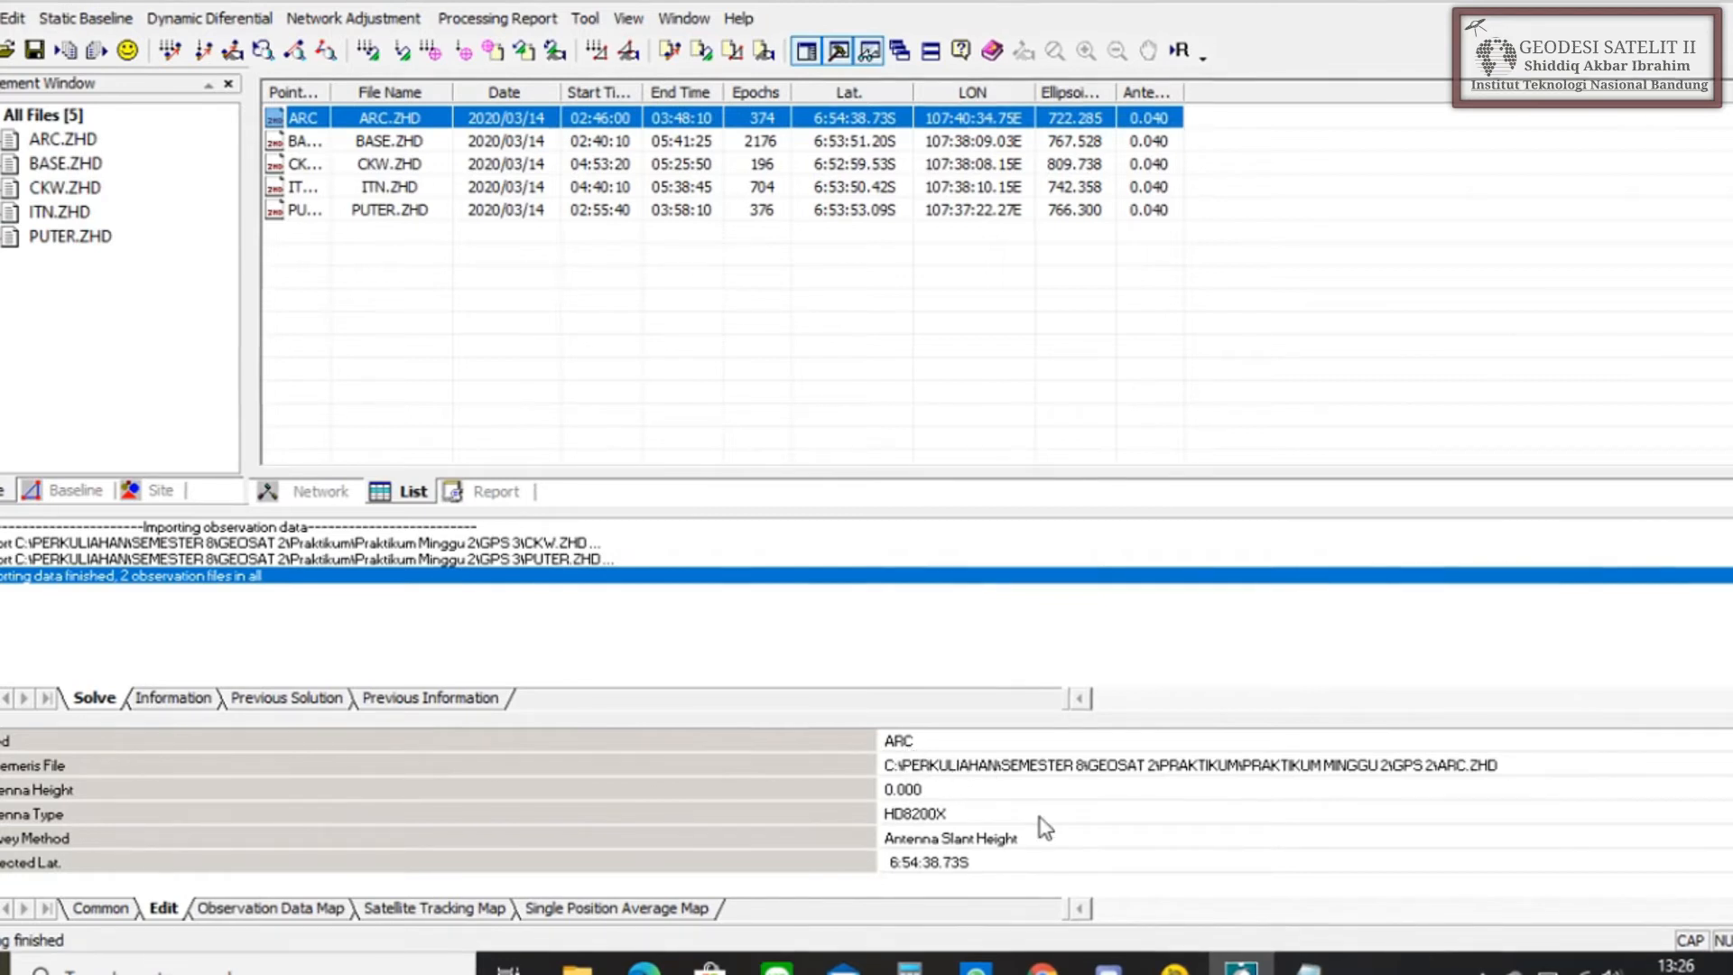
left_click(938, 789)
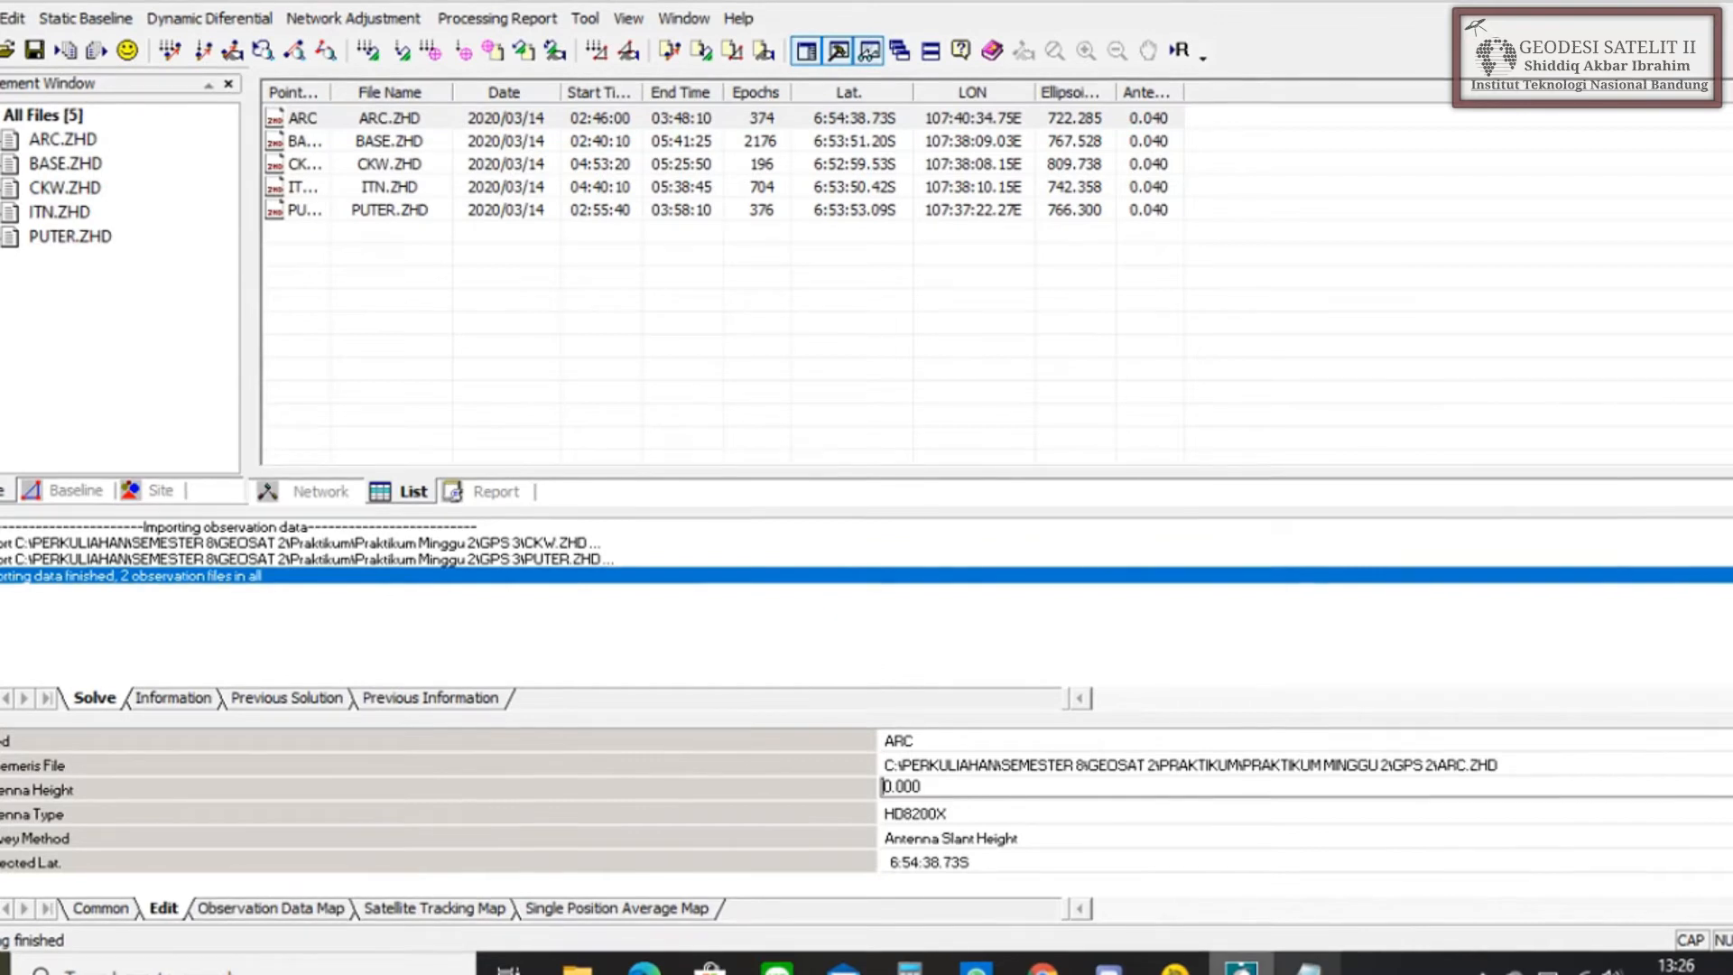
left_click(1308, 964)
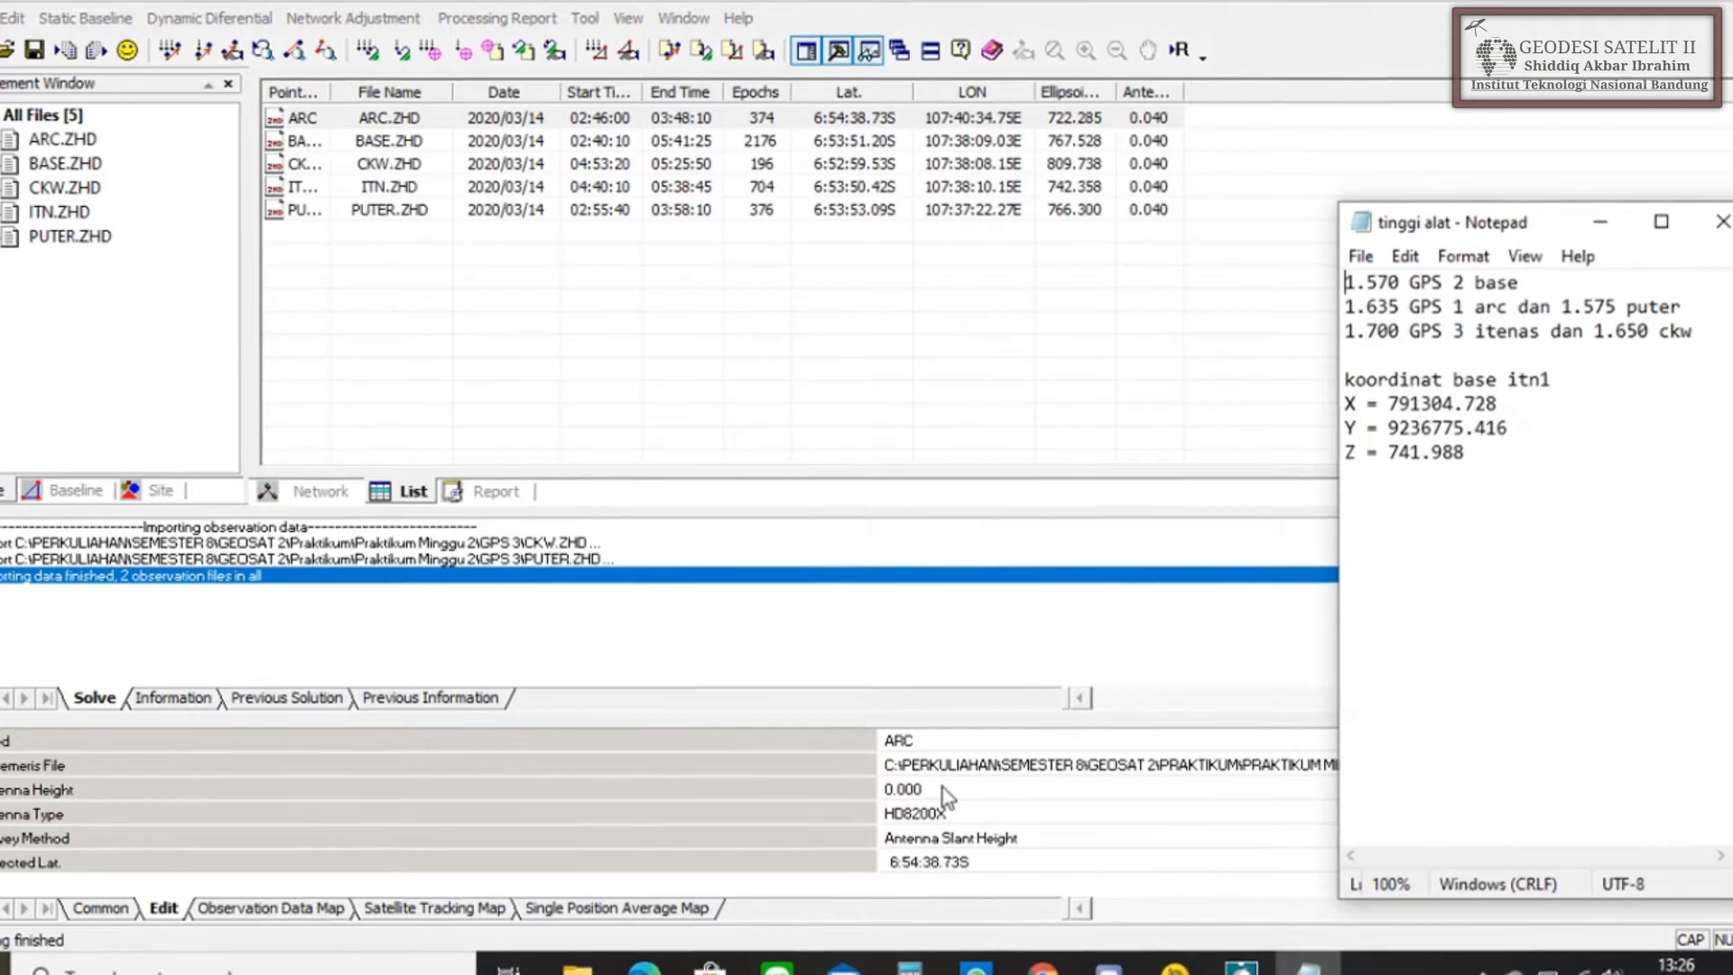
left_click(912, 790)
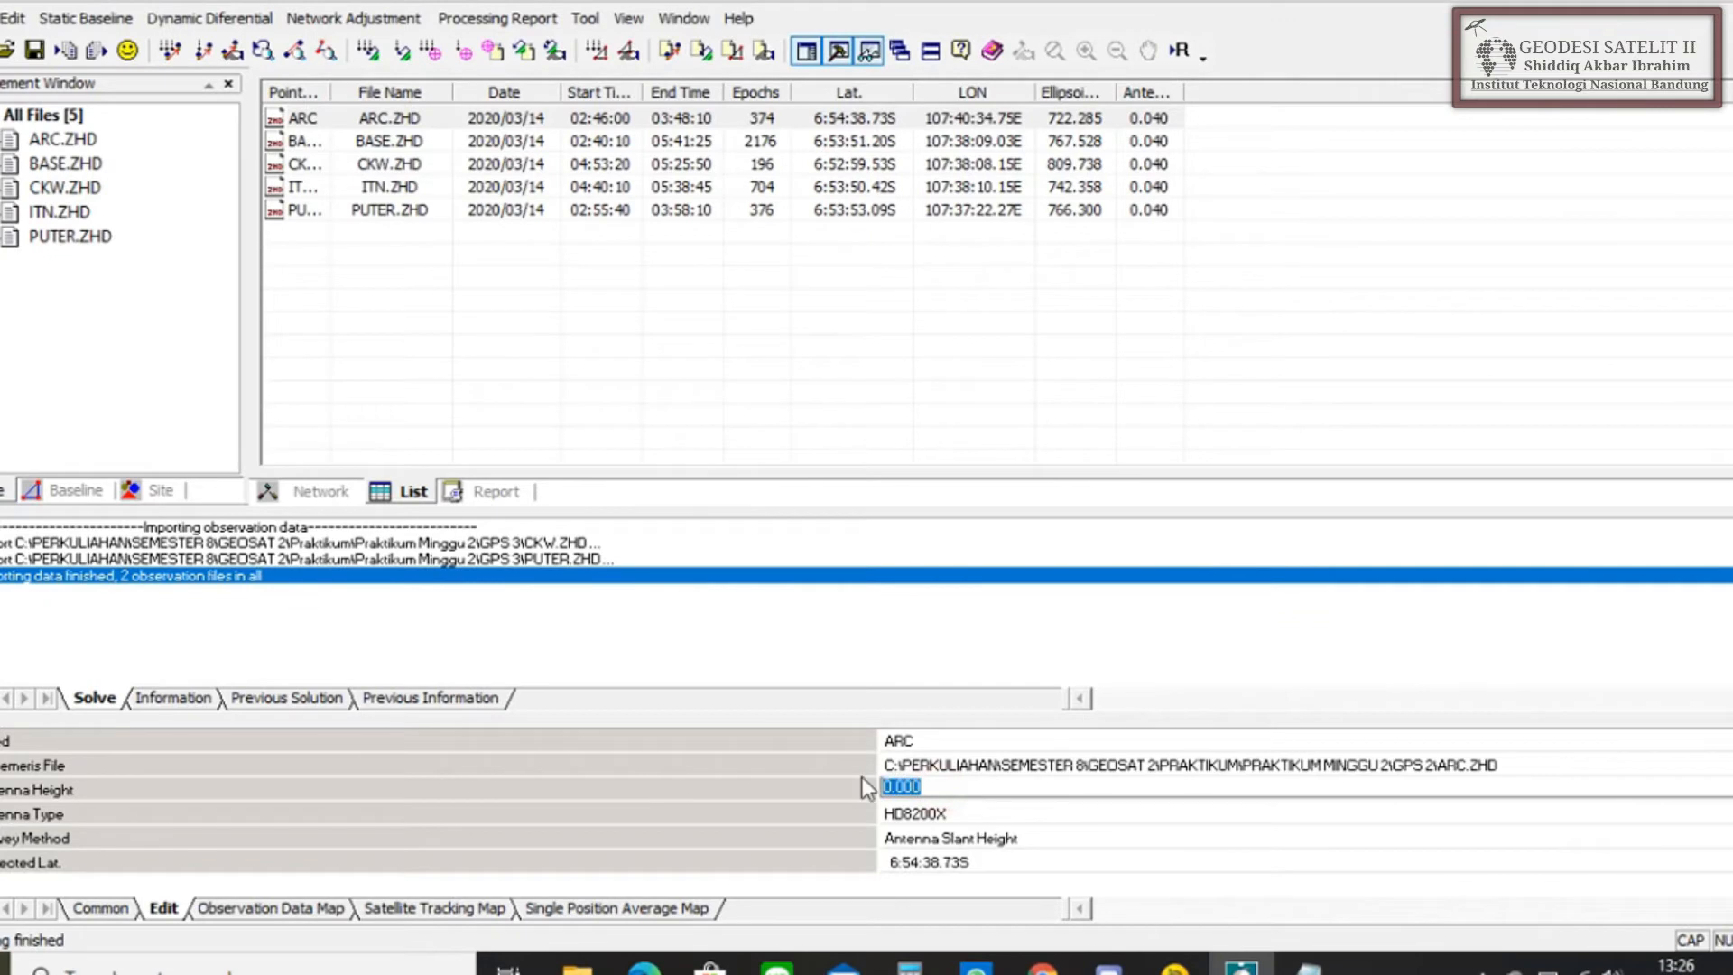
type("1.")
left_click(77, 168)
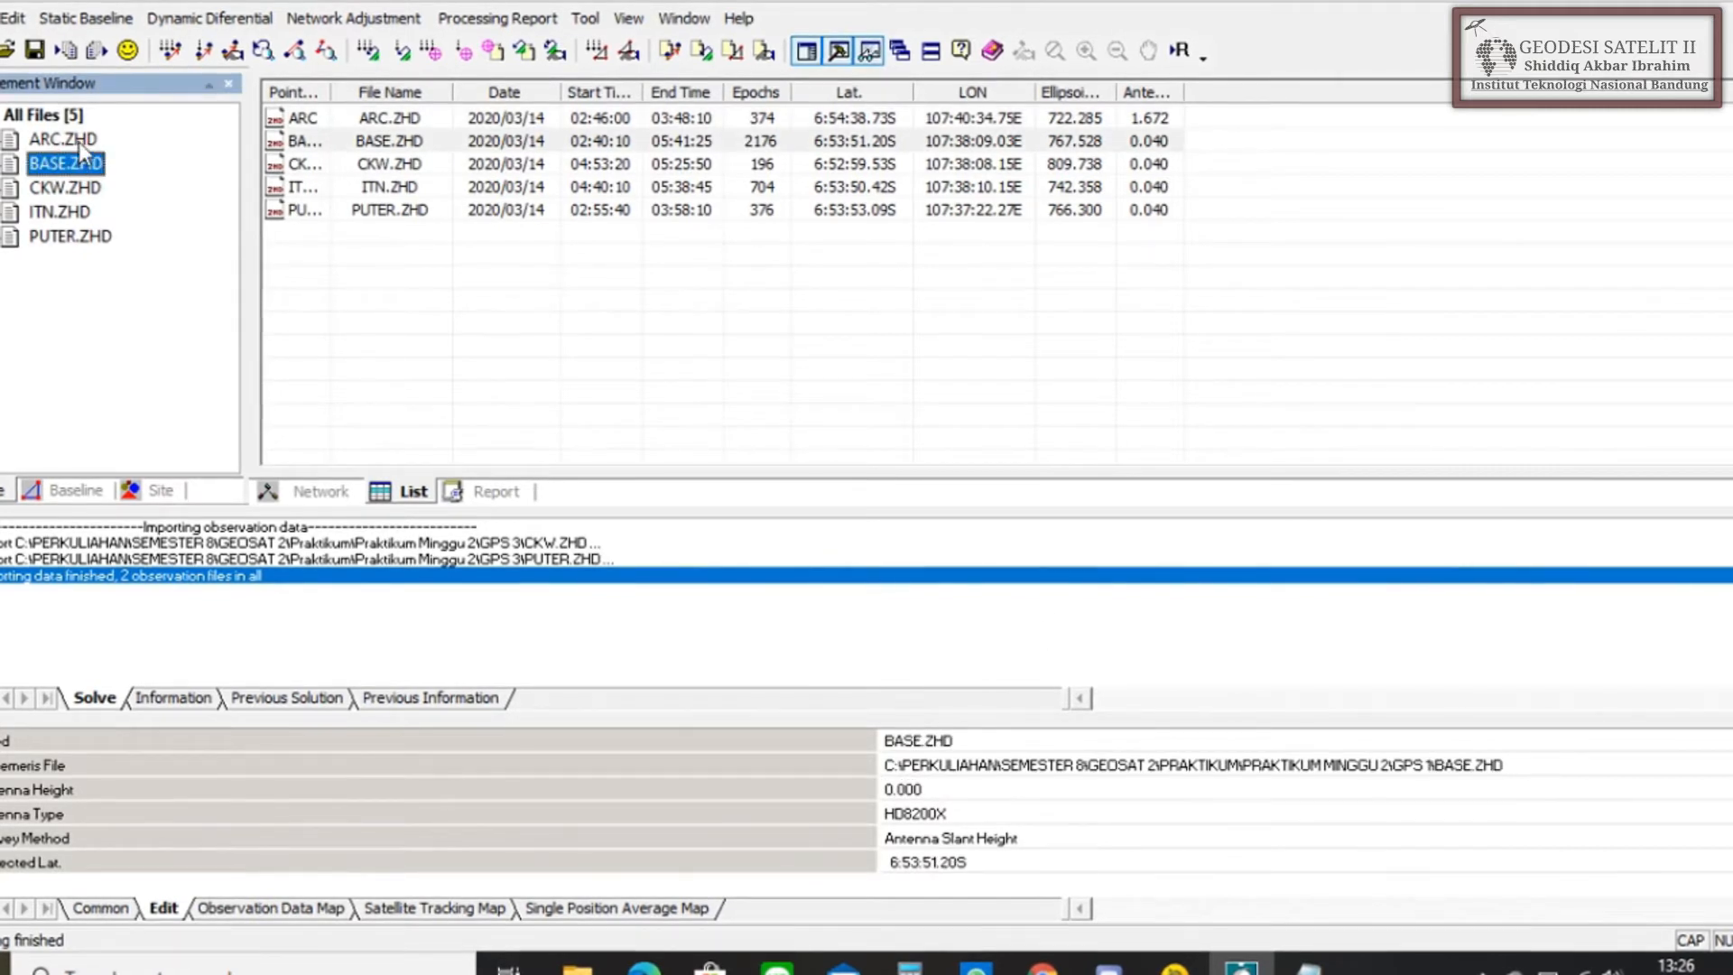
left_click(78, 142)
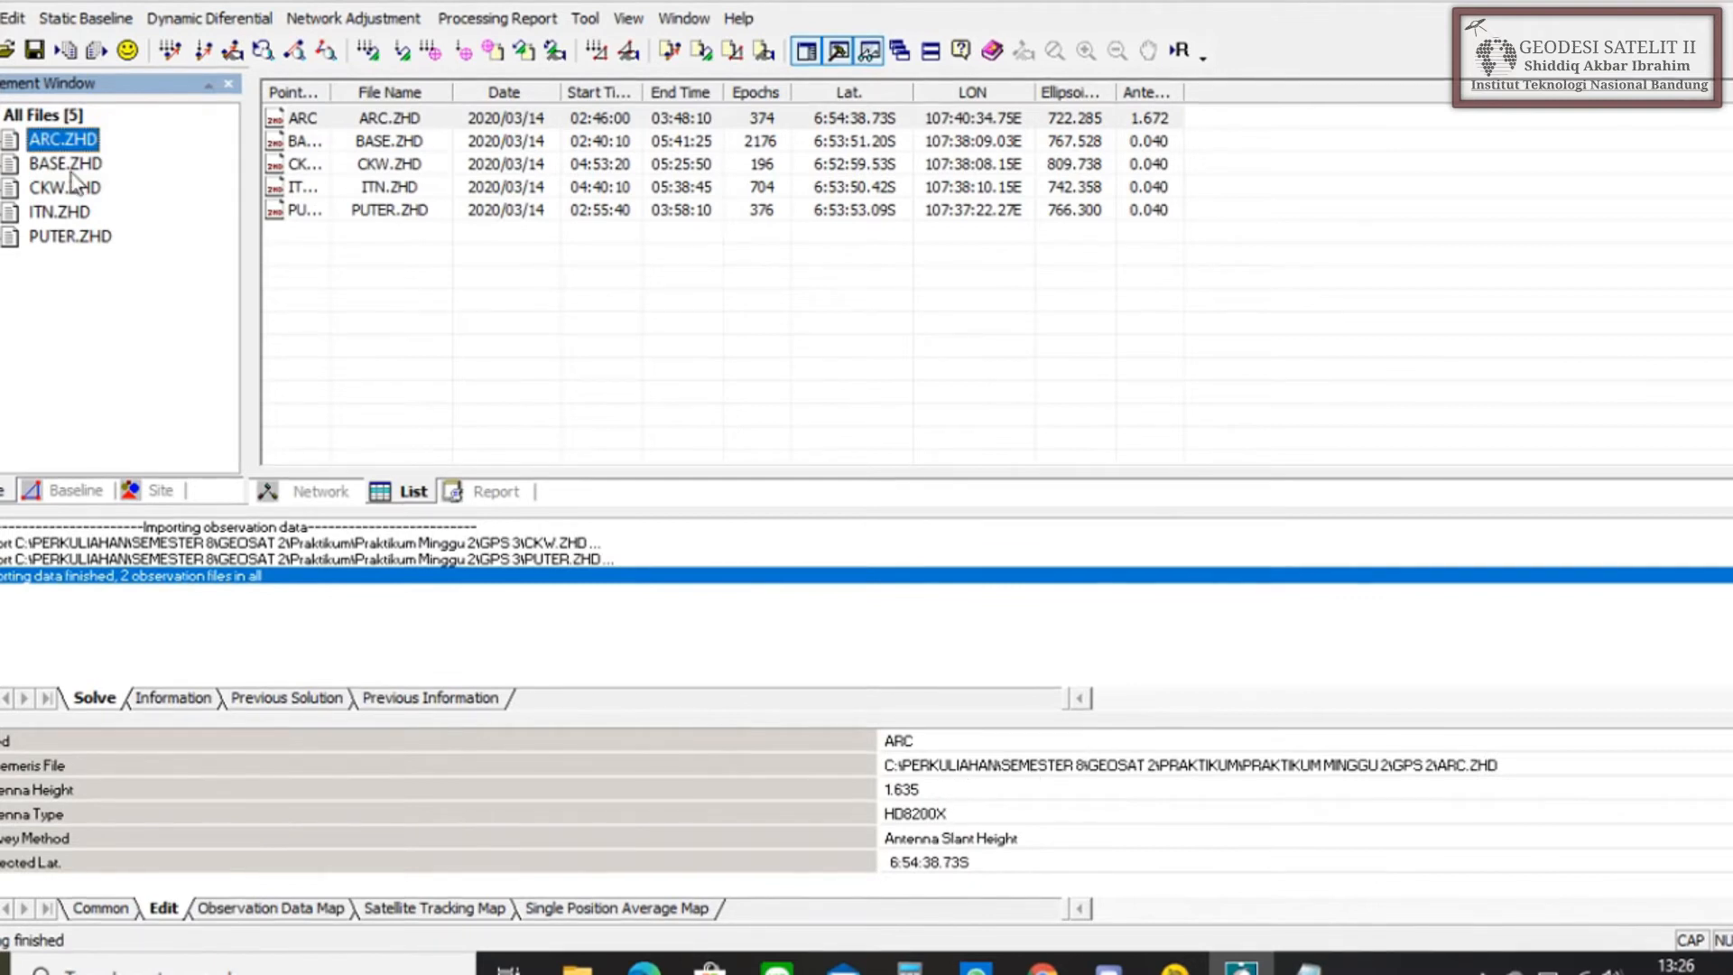
- Shorten the point name of the BASE.ZHD observation file to BASE
left_click(72, 166)
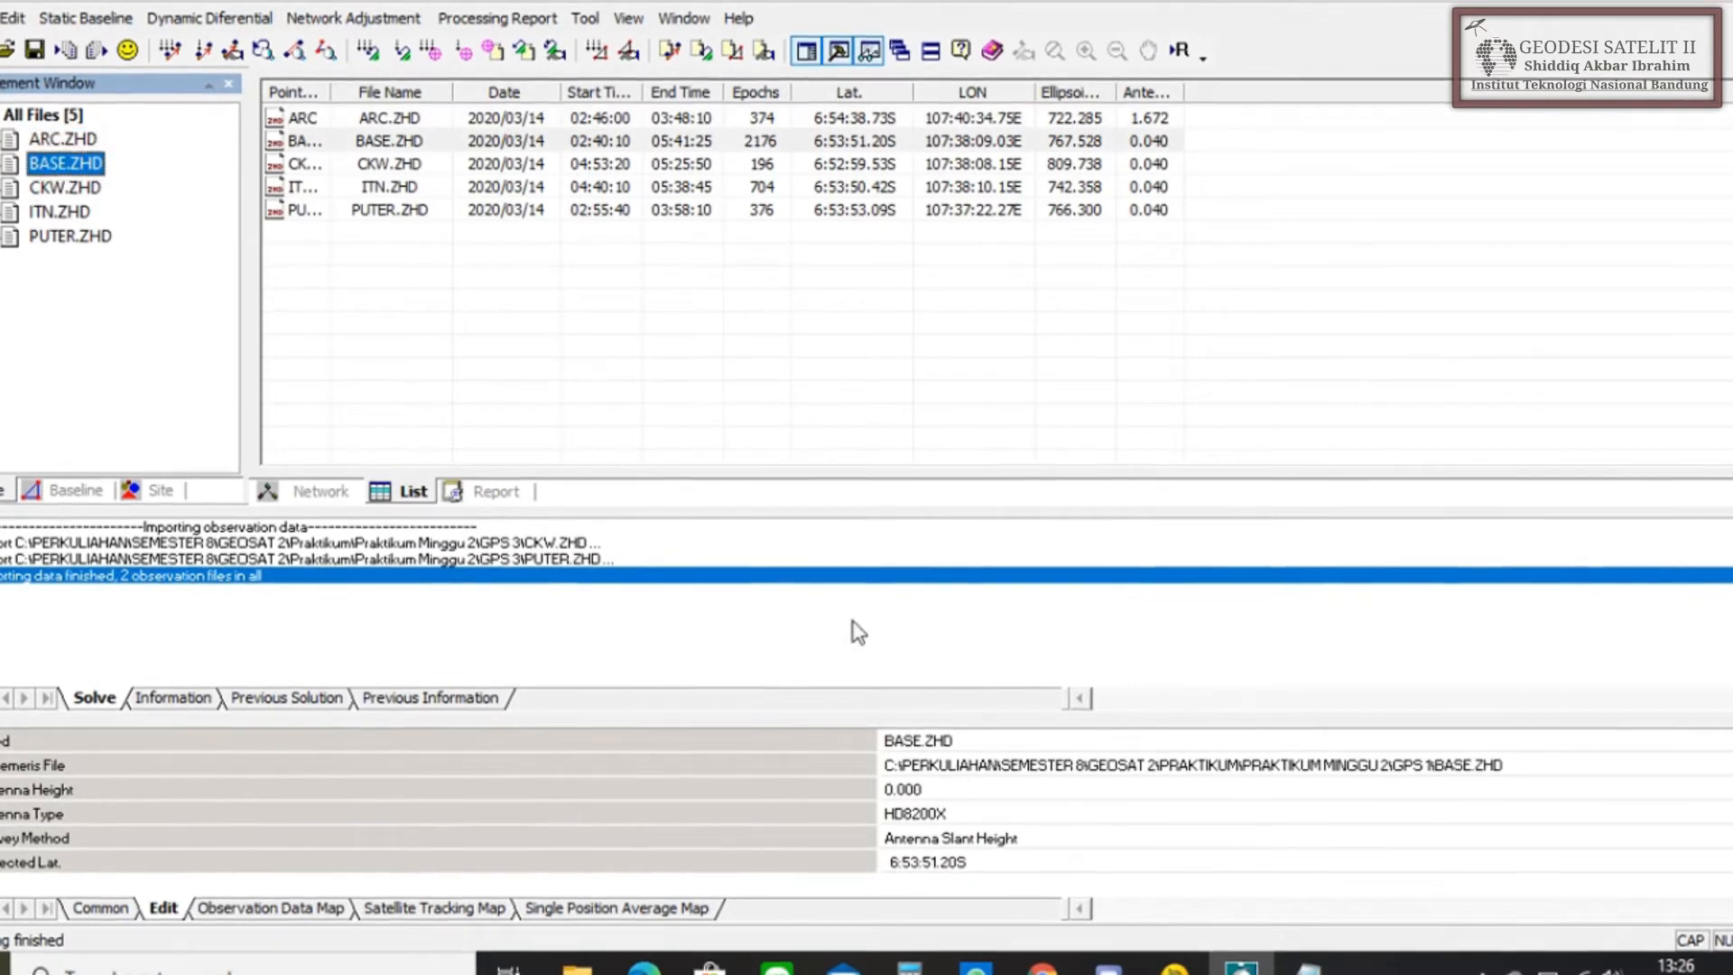
left_click(952, 737)
left_click_drag(955, 739, 922, 737)
key("BackSpace")
- Set the antenna height of BASE to 1.570 according to the instrument height notes
left_click(930, 786)
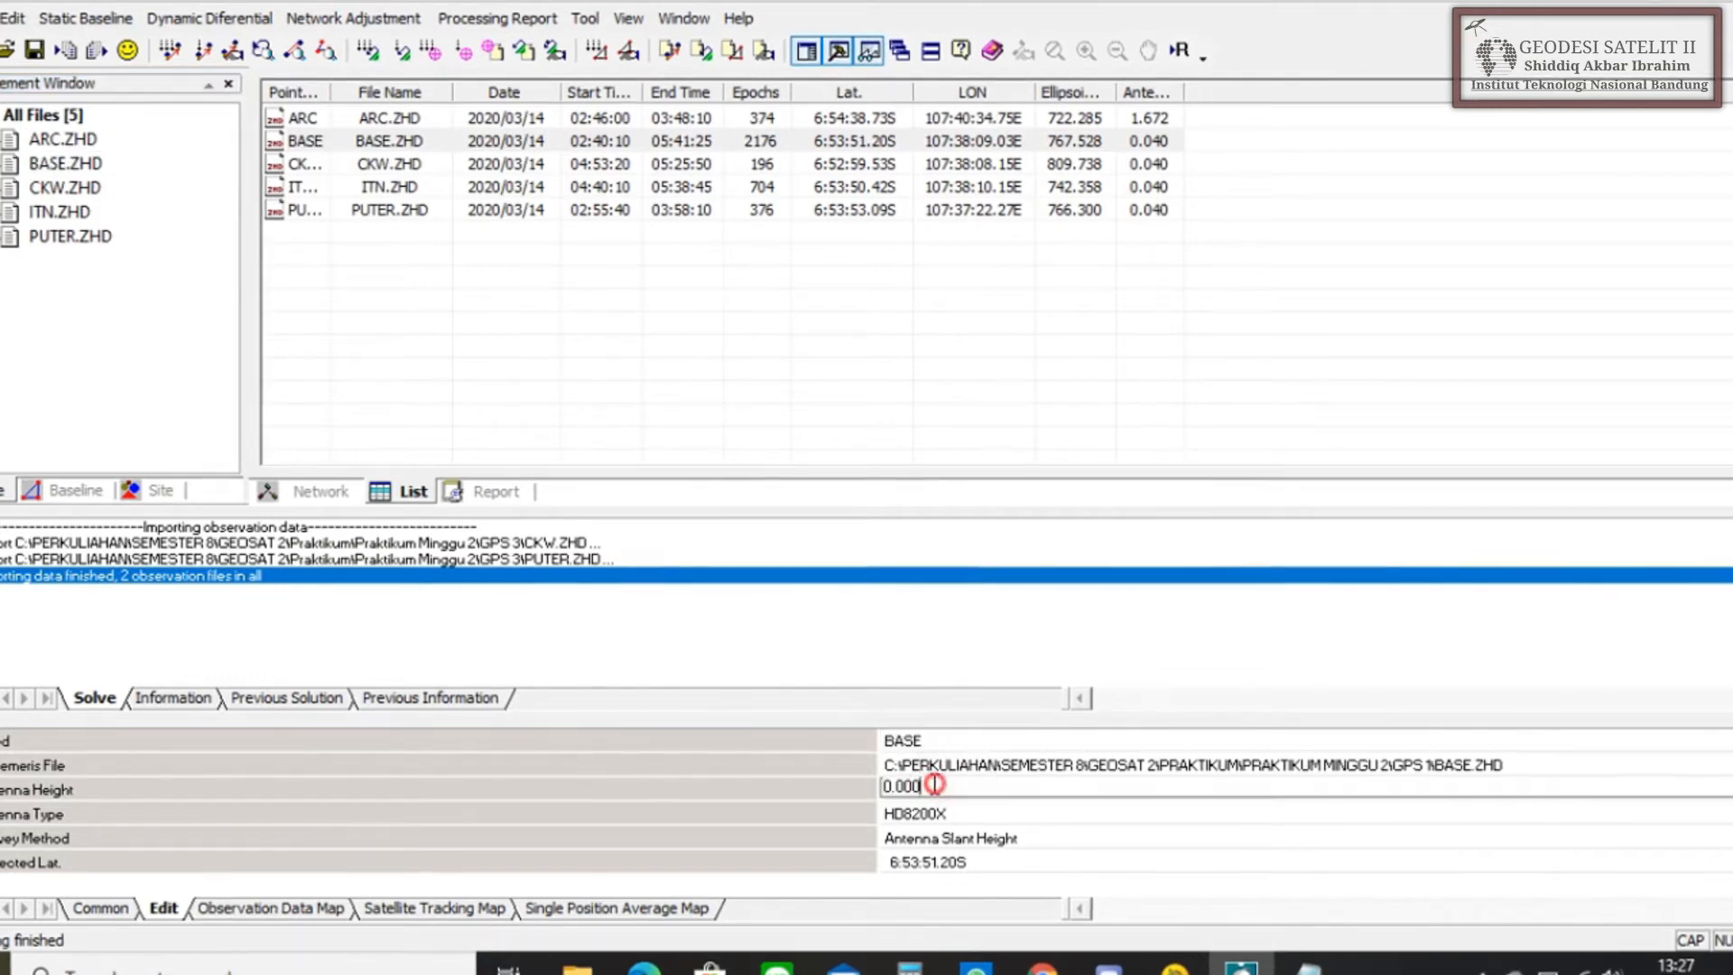
left_click(1308, 966)
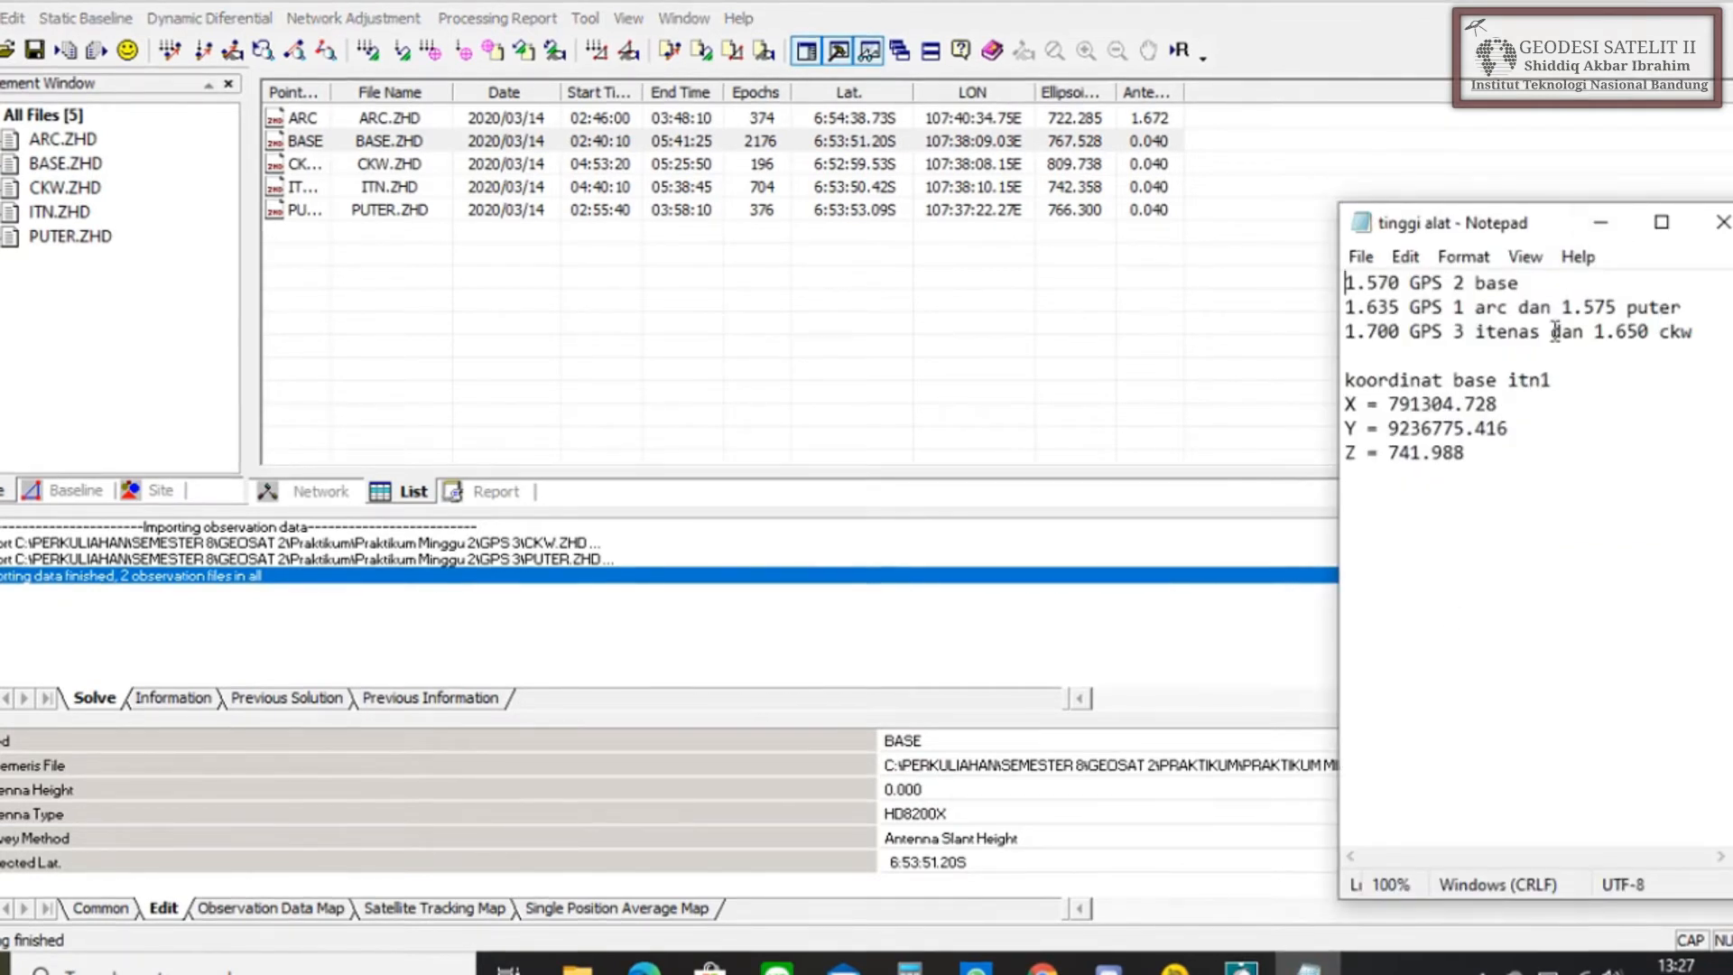
left_click(930, 782)
left_click_drag(930, 785, 881, 788)
type("1.")
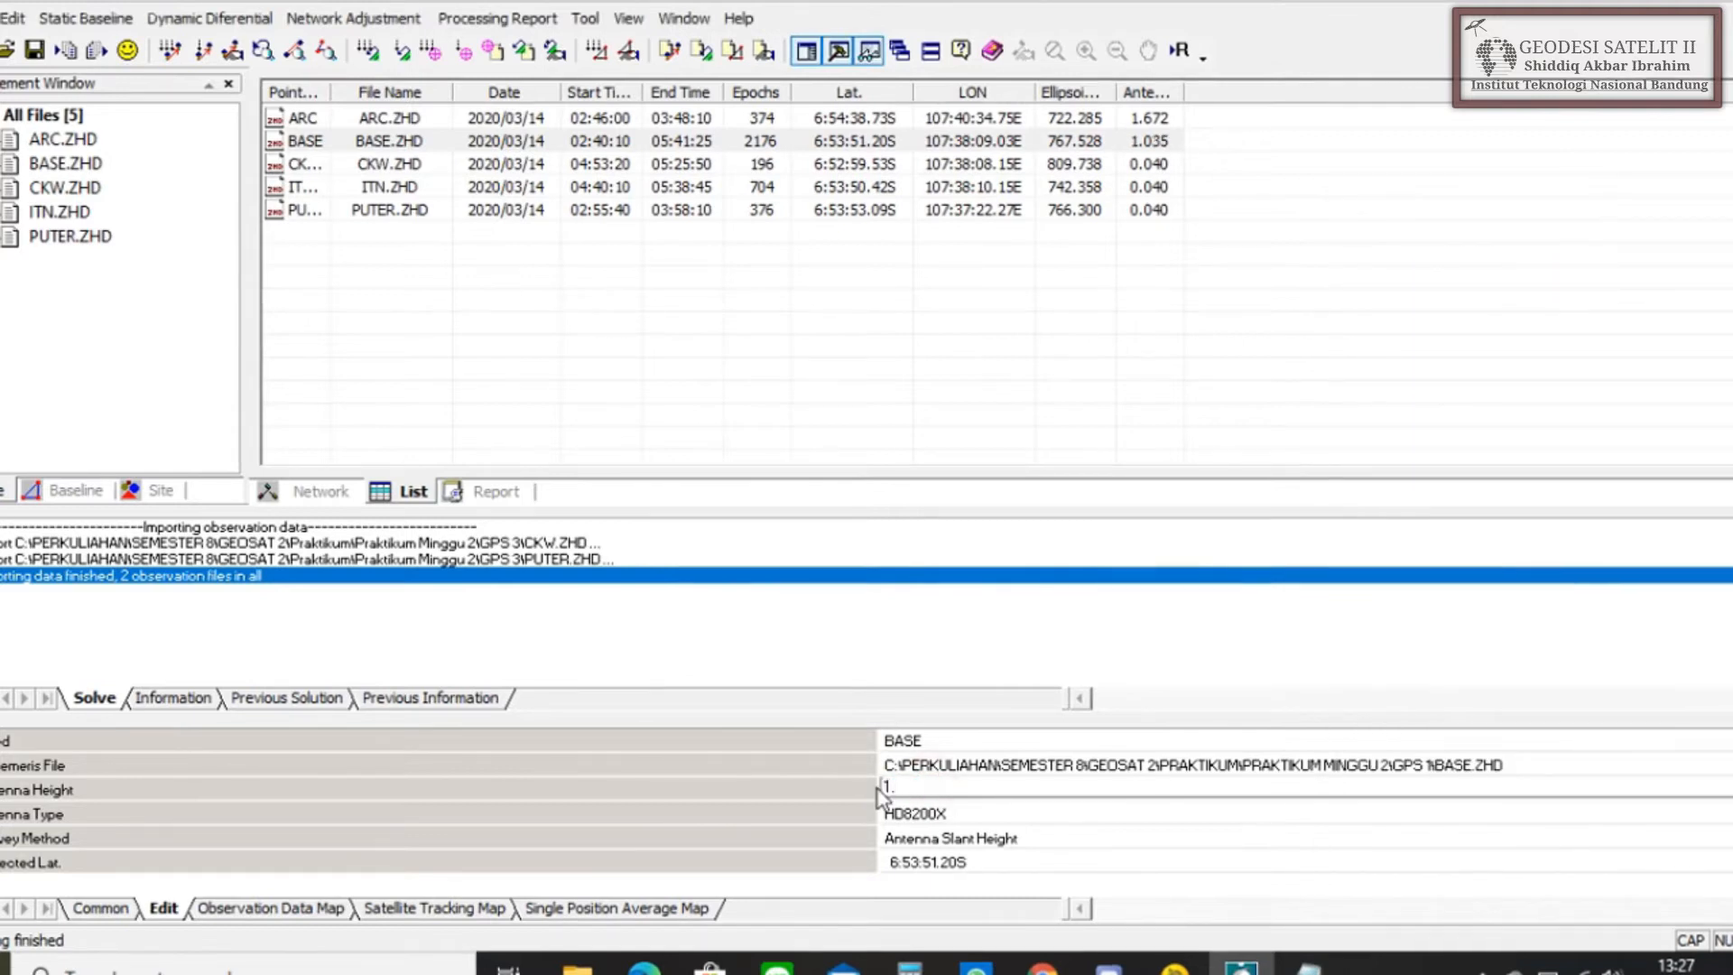
left_click(875, 788)
type("570")
- Shorten the point name of the CKW.ZHD observation file to CKW
left_click(60, 188)
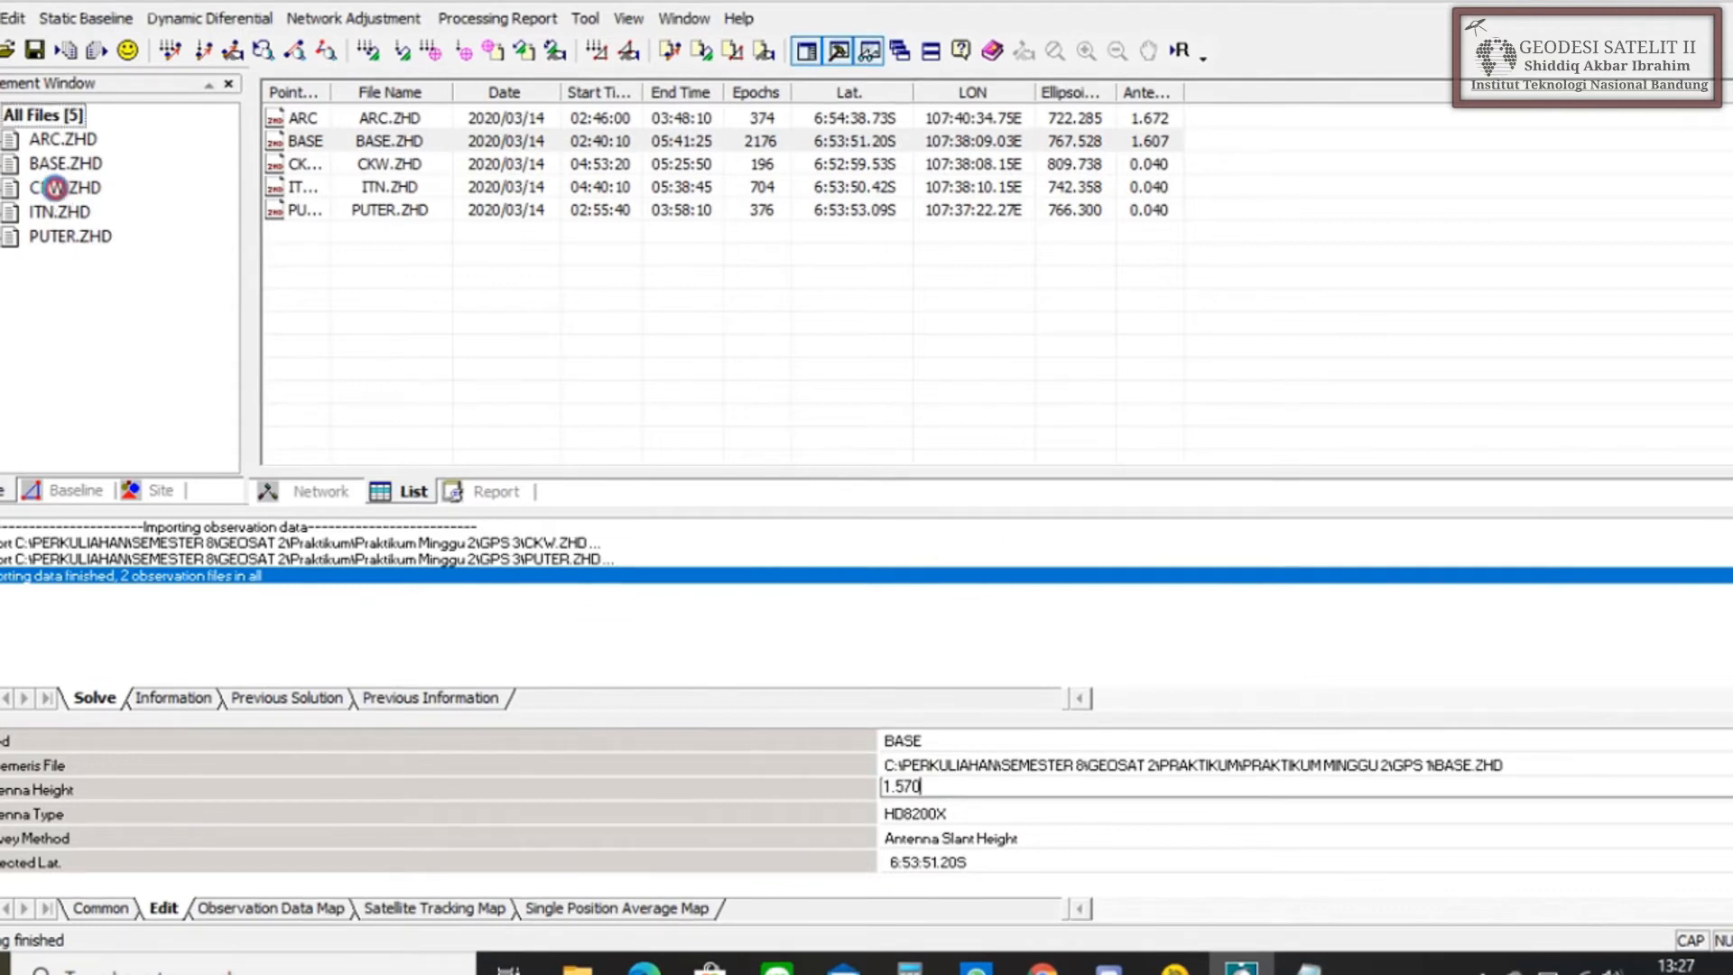
left_click(916, 736)
left_click_drag(965, 737, 923, 739)
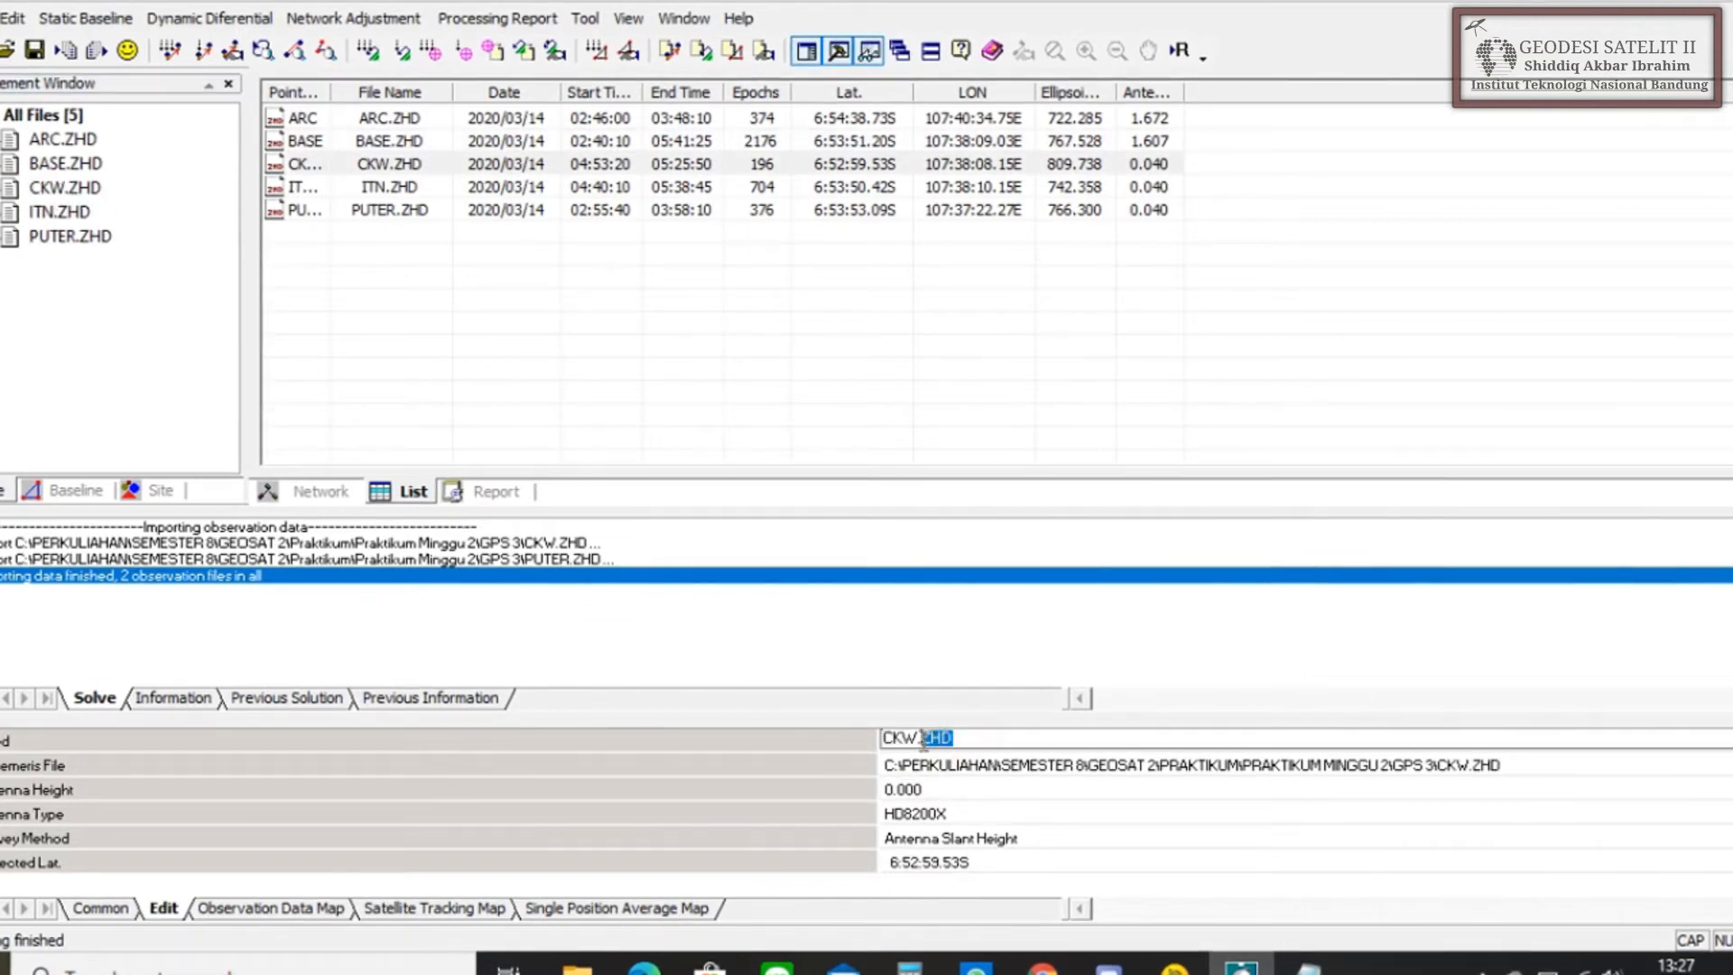
key("BackSpace")
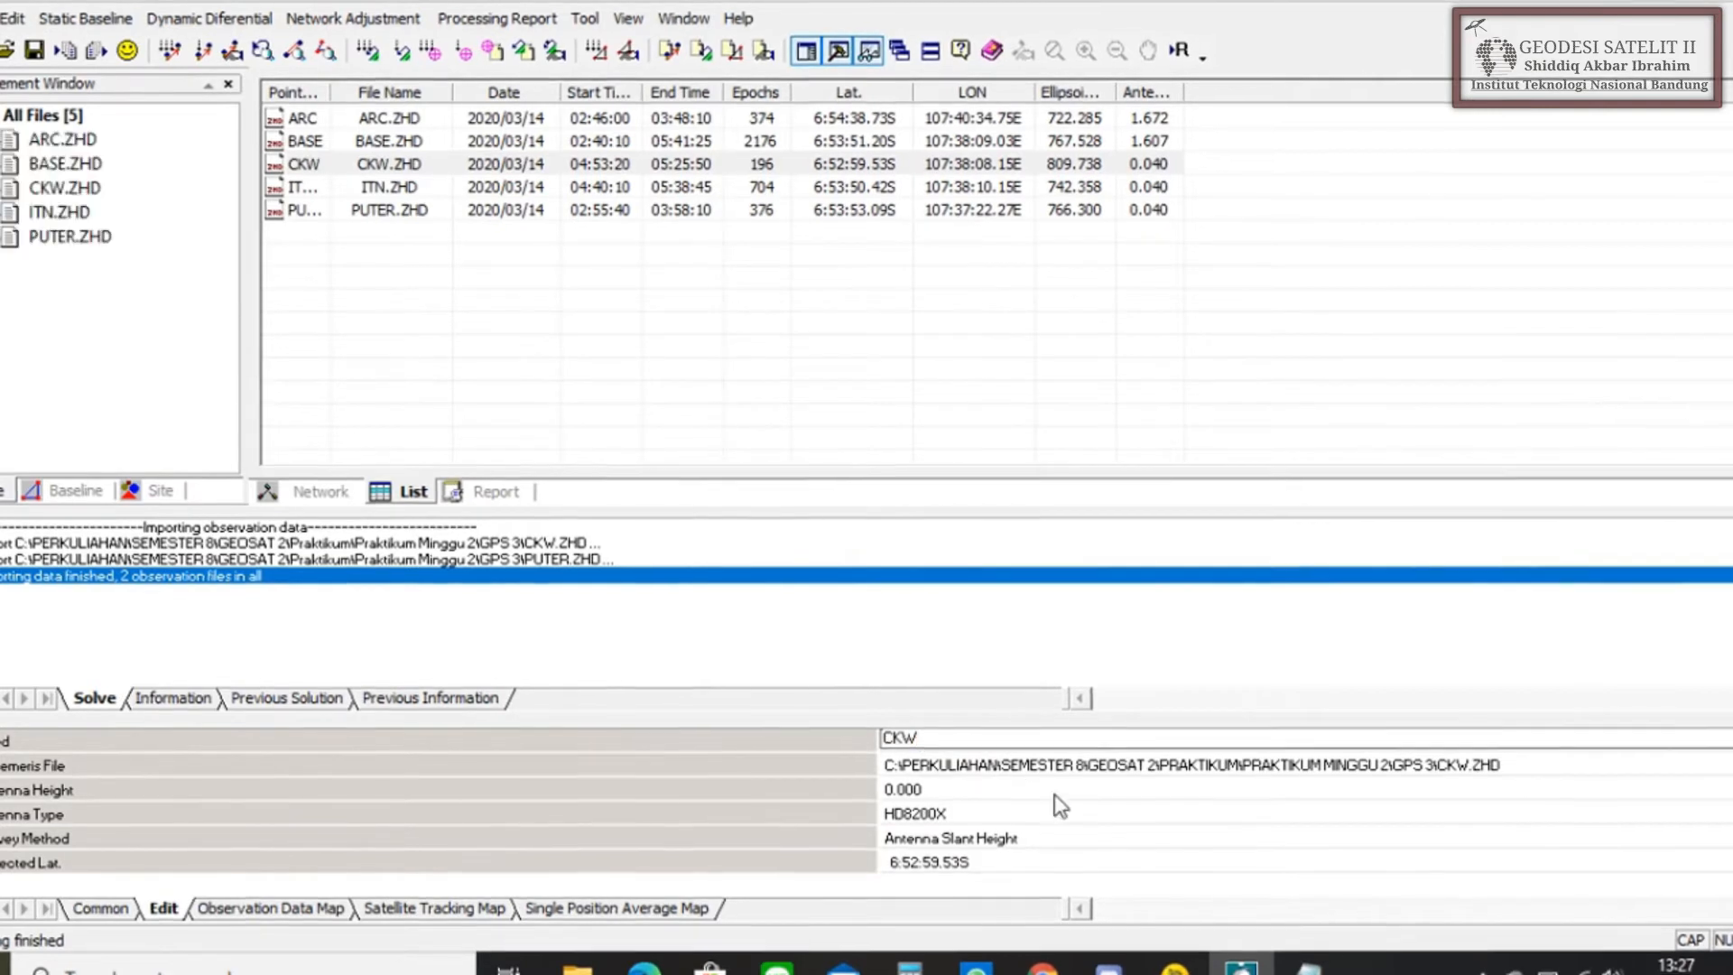
- Set the antenna height of CKW to 1.650 according to the instrument height notes
left_click(935, 787)
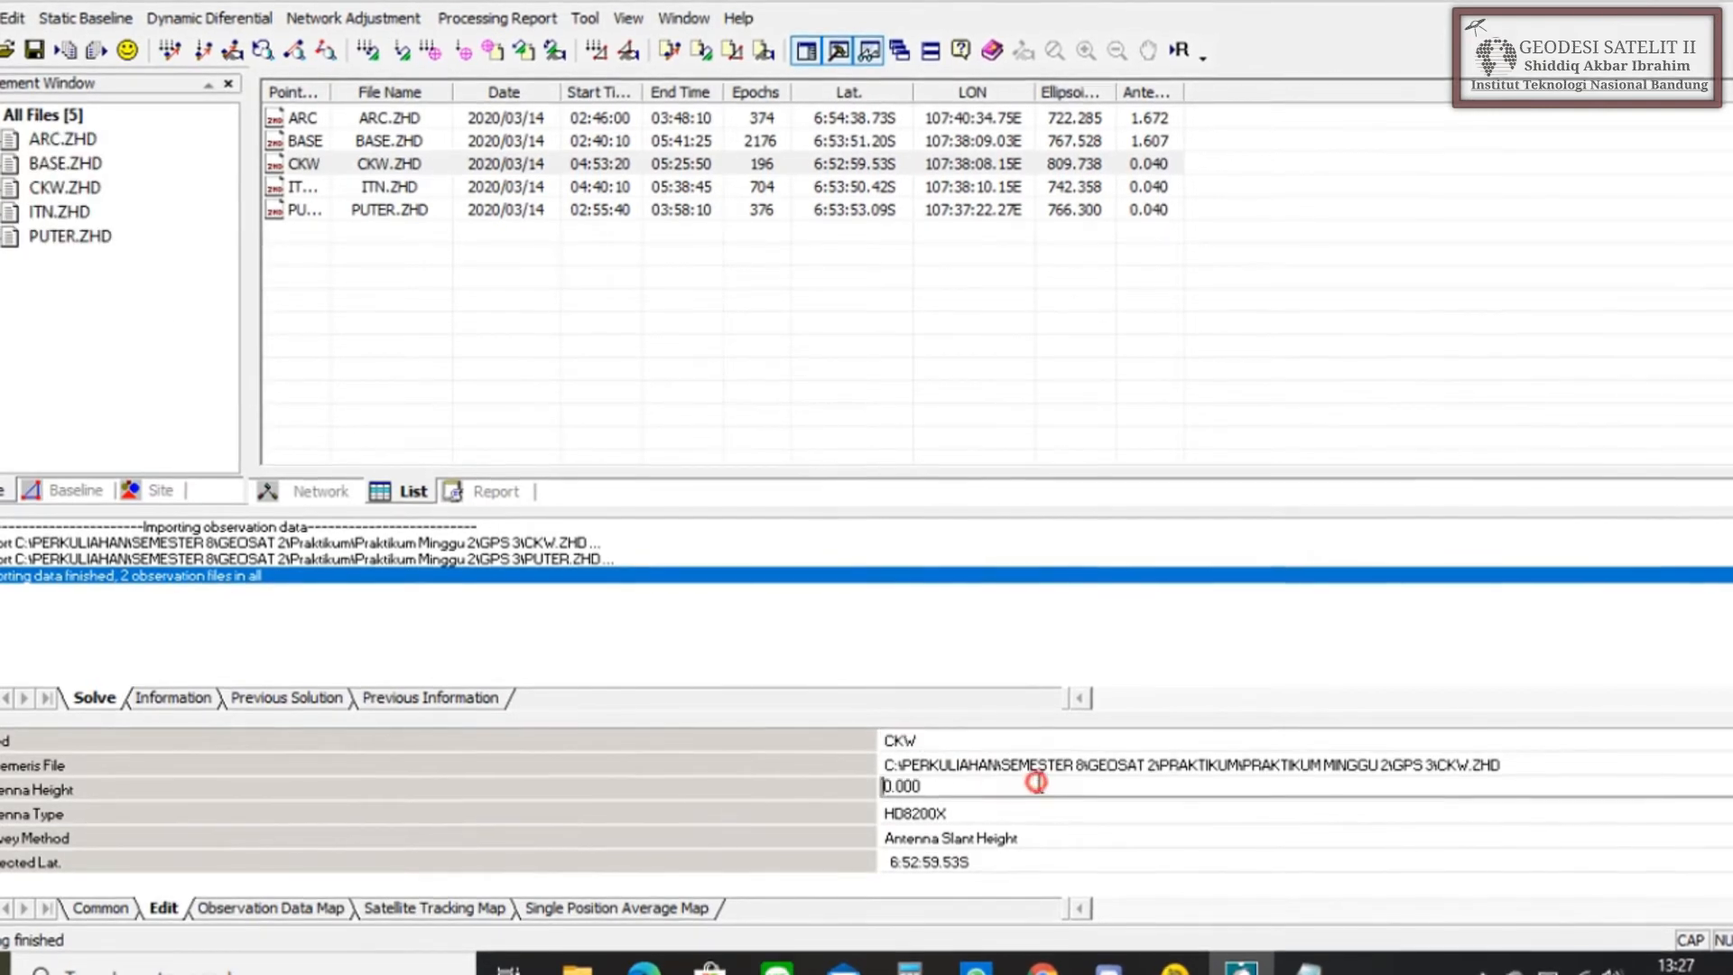
left_click_drag(935, 787, 896, 786)
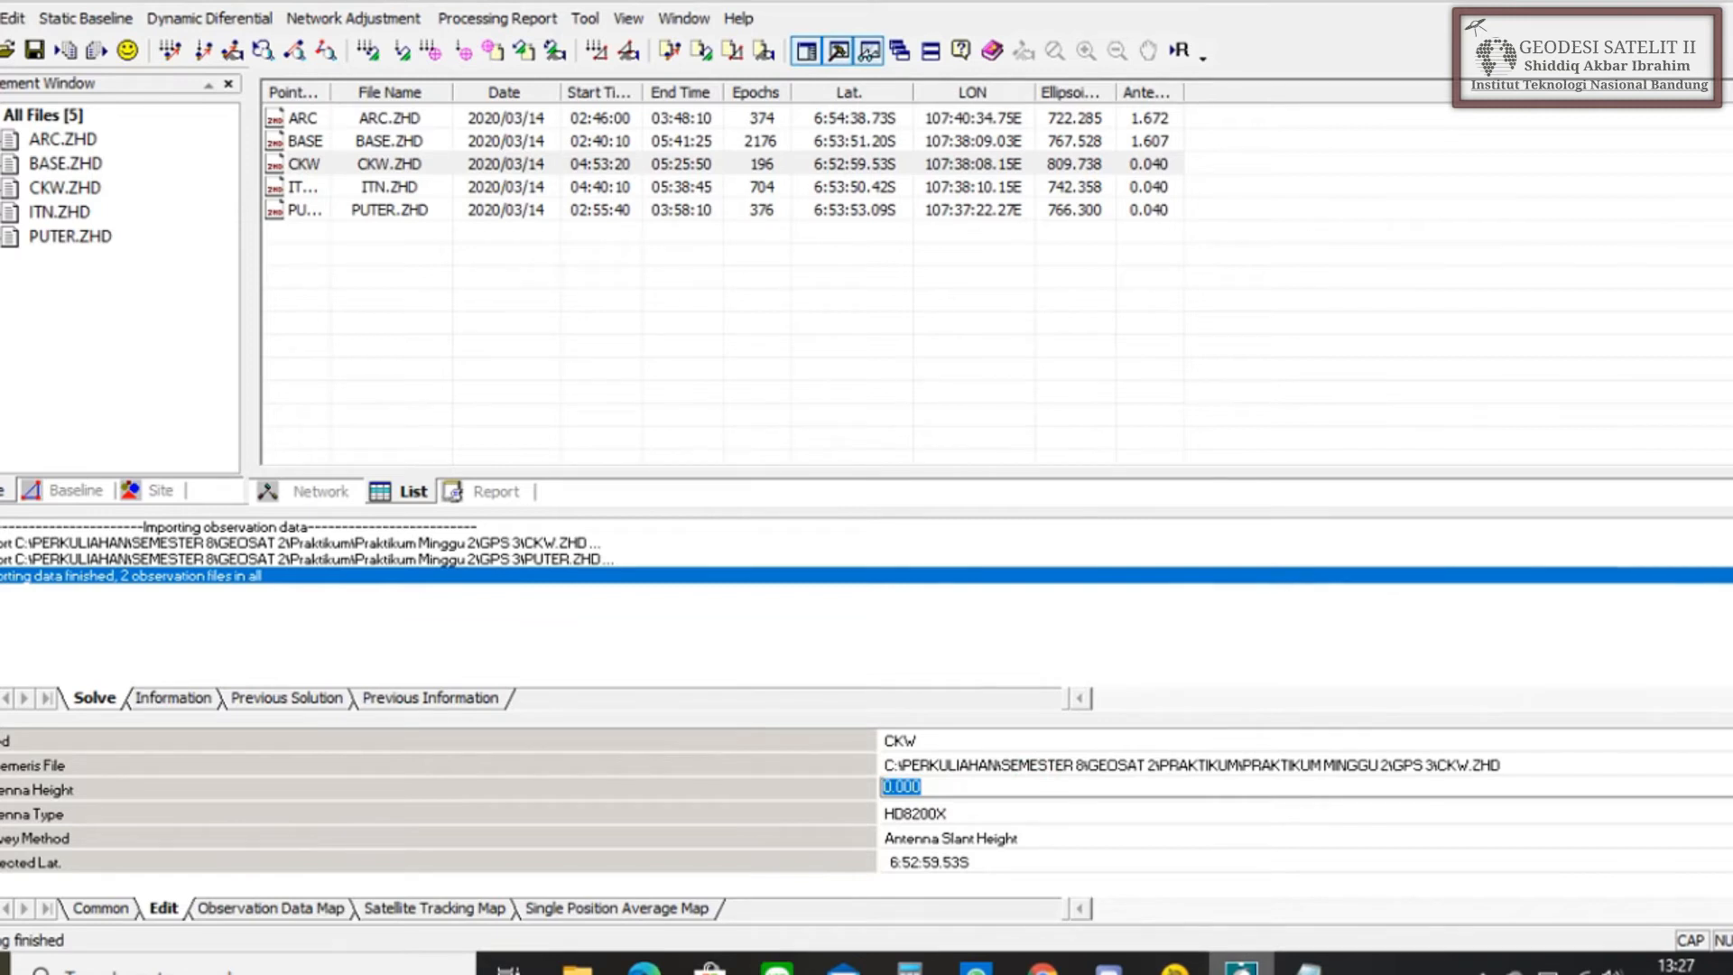
left_click(1309, 968)
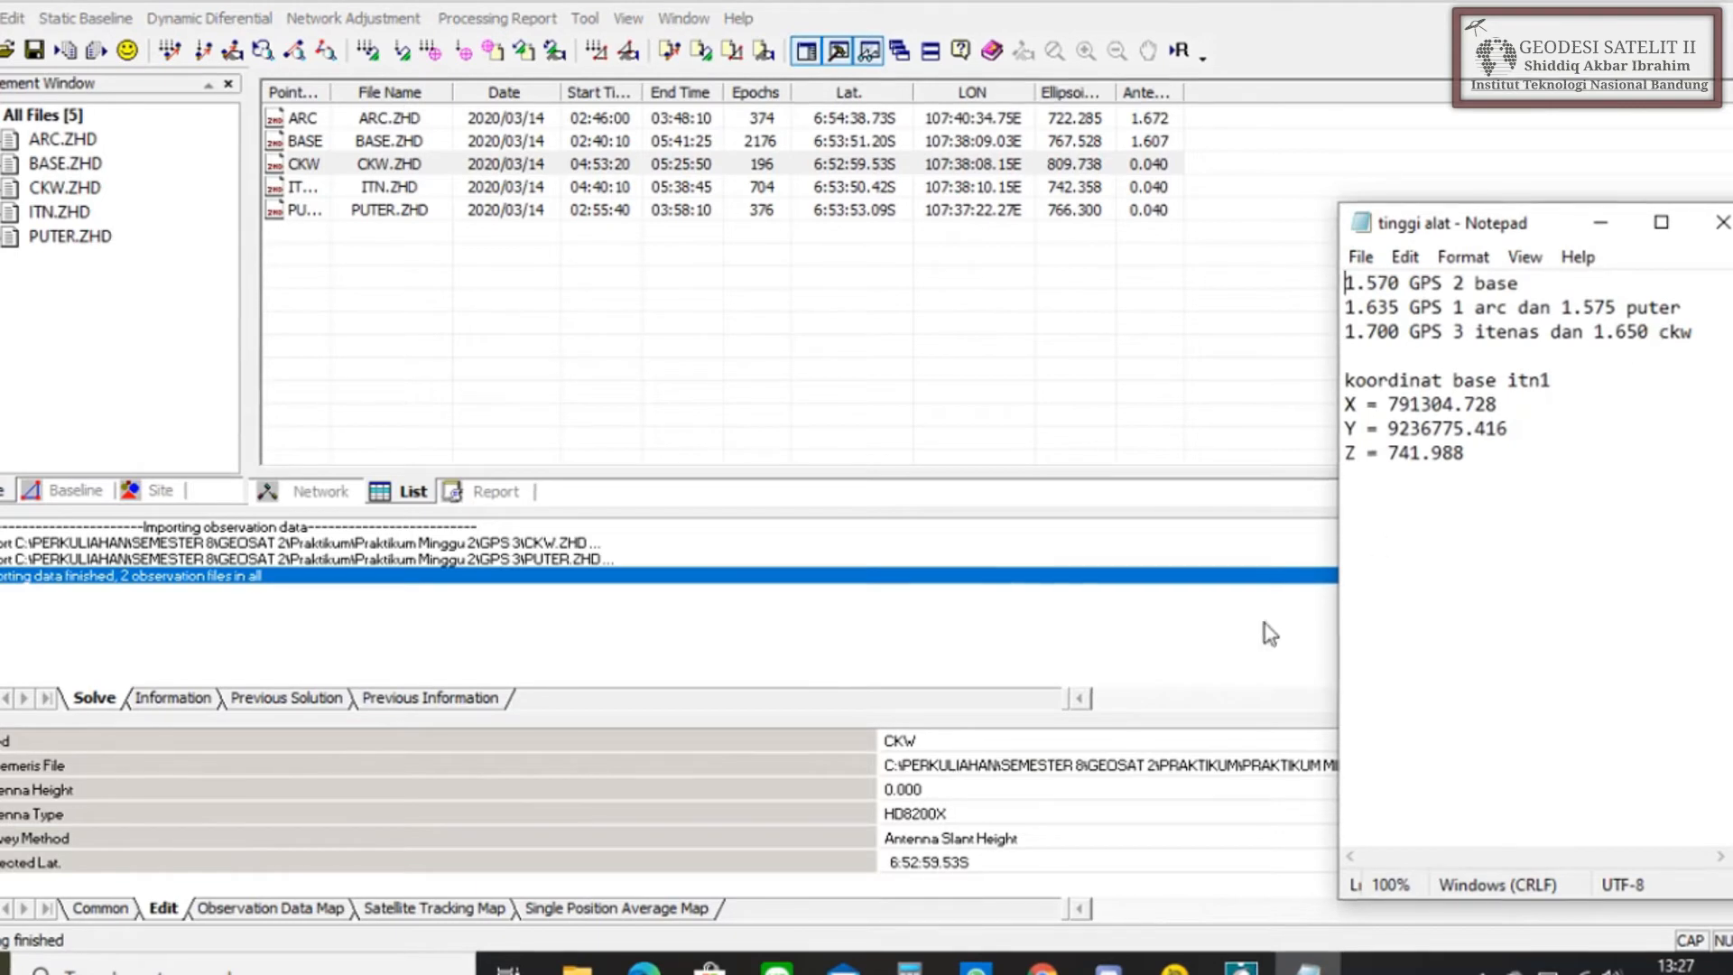
left_click(966, 787)
double_click(965, 788)
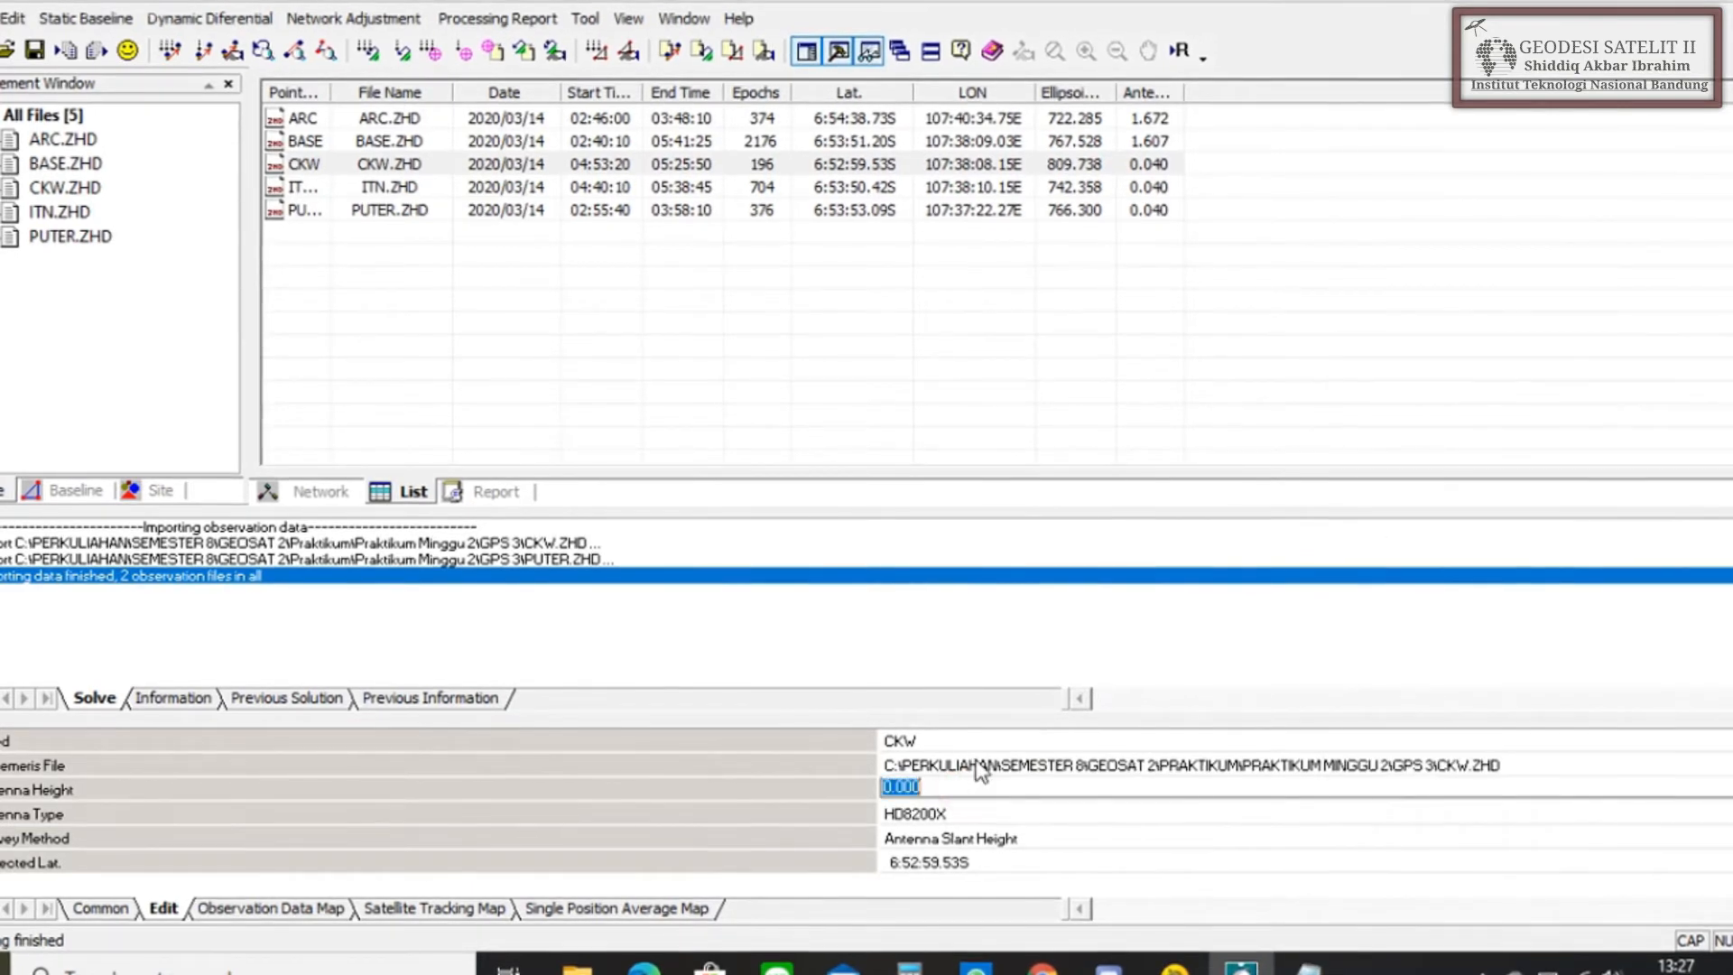
type("1.650")
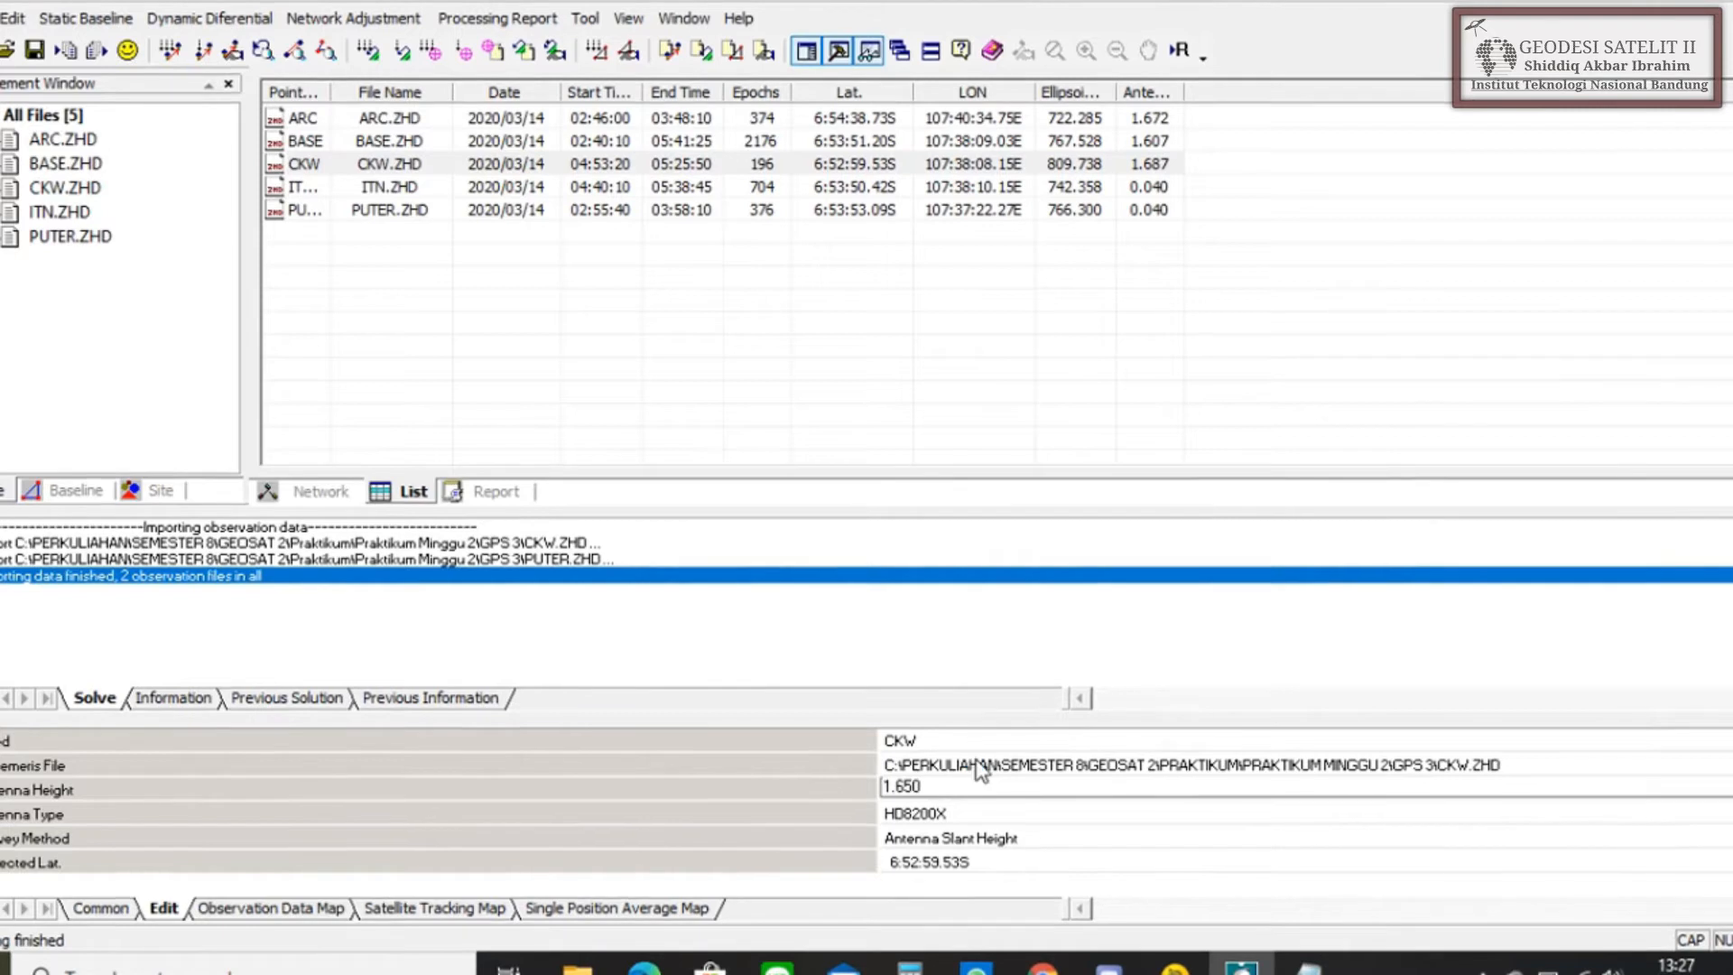
- Shorten the point name of the ITN.ZHD observation file to ITN
left_click(62, 211)
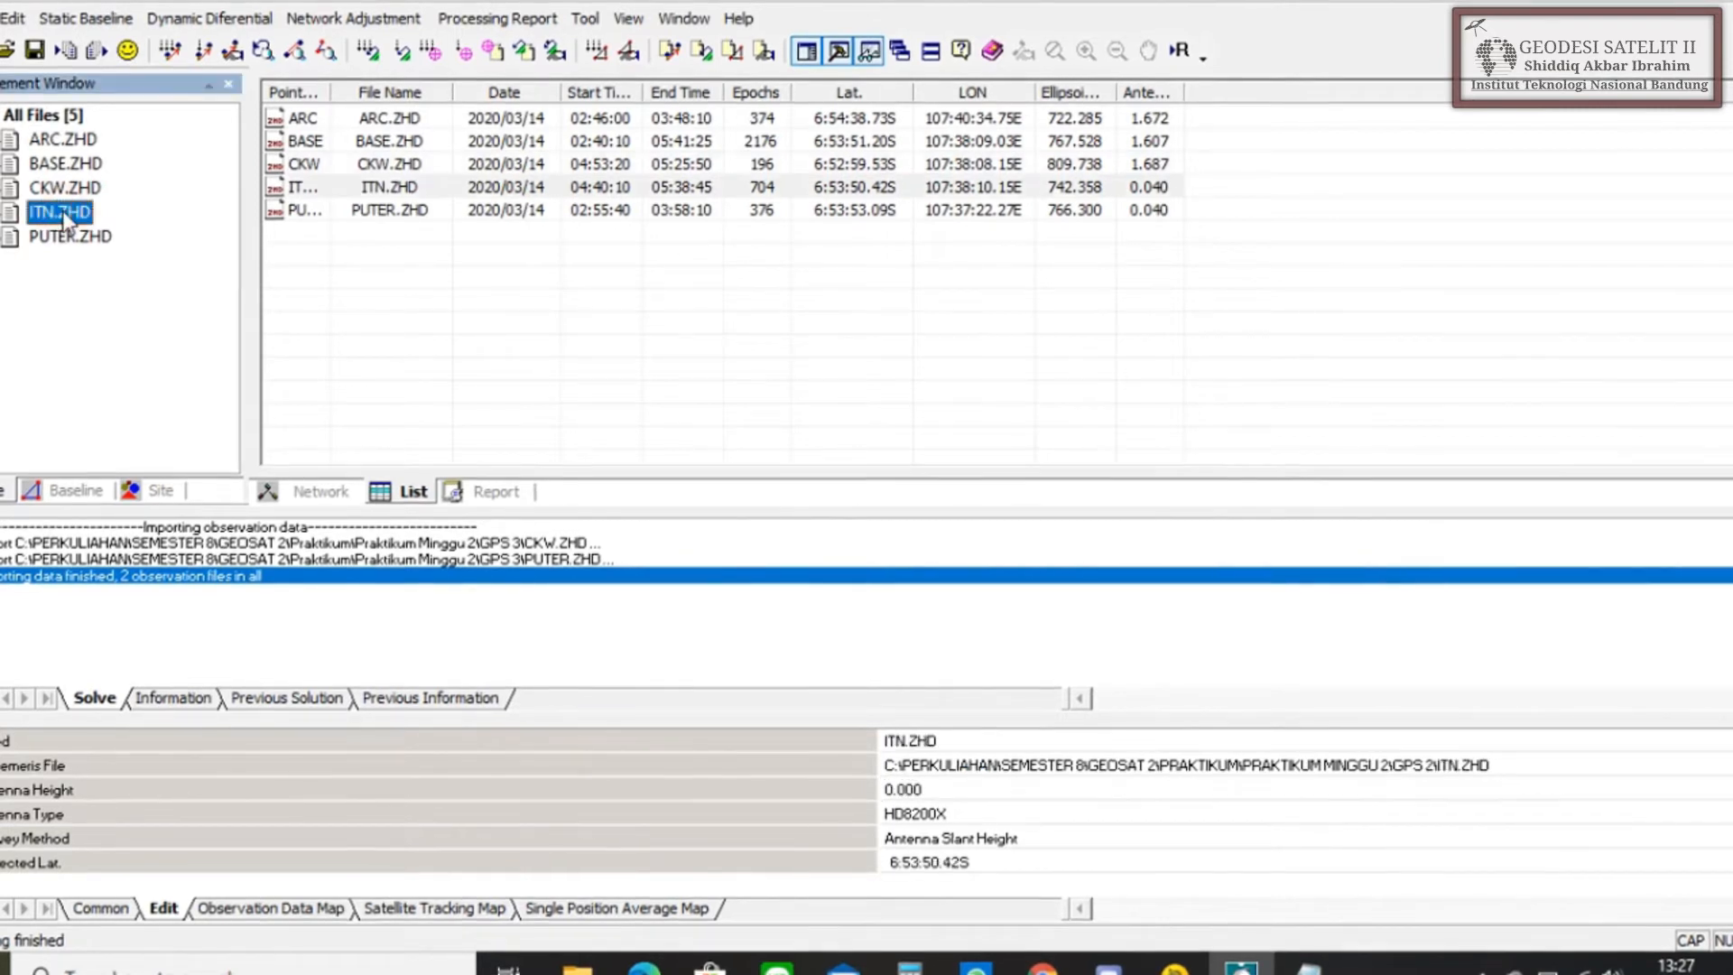
left_click(946, 739)
left_click_drag(948, 739, 910, 744)
key("BackSpace")
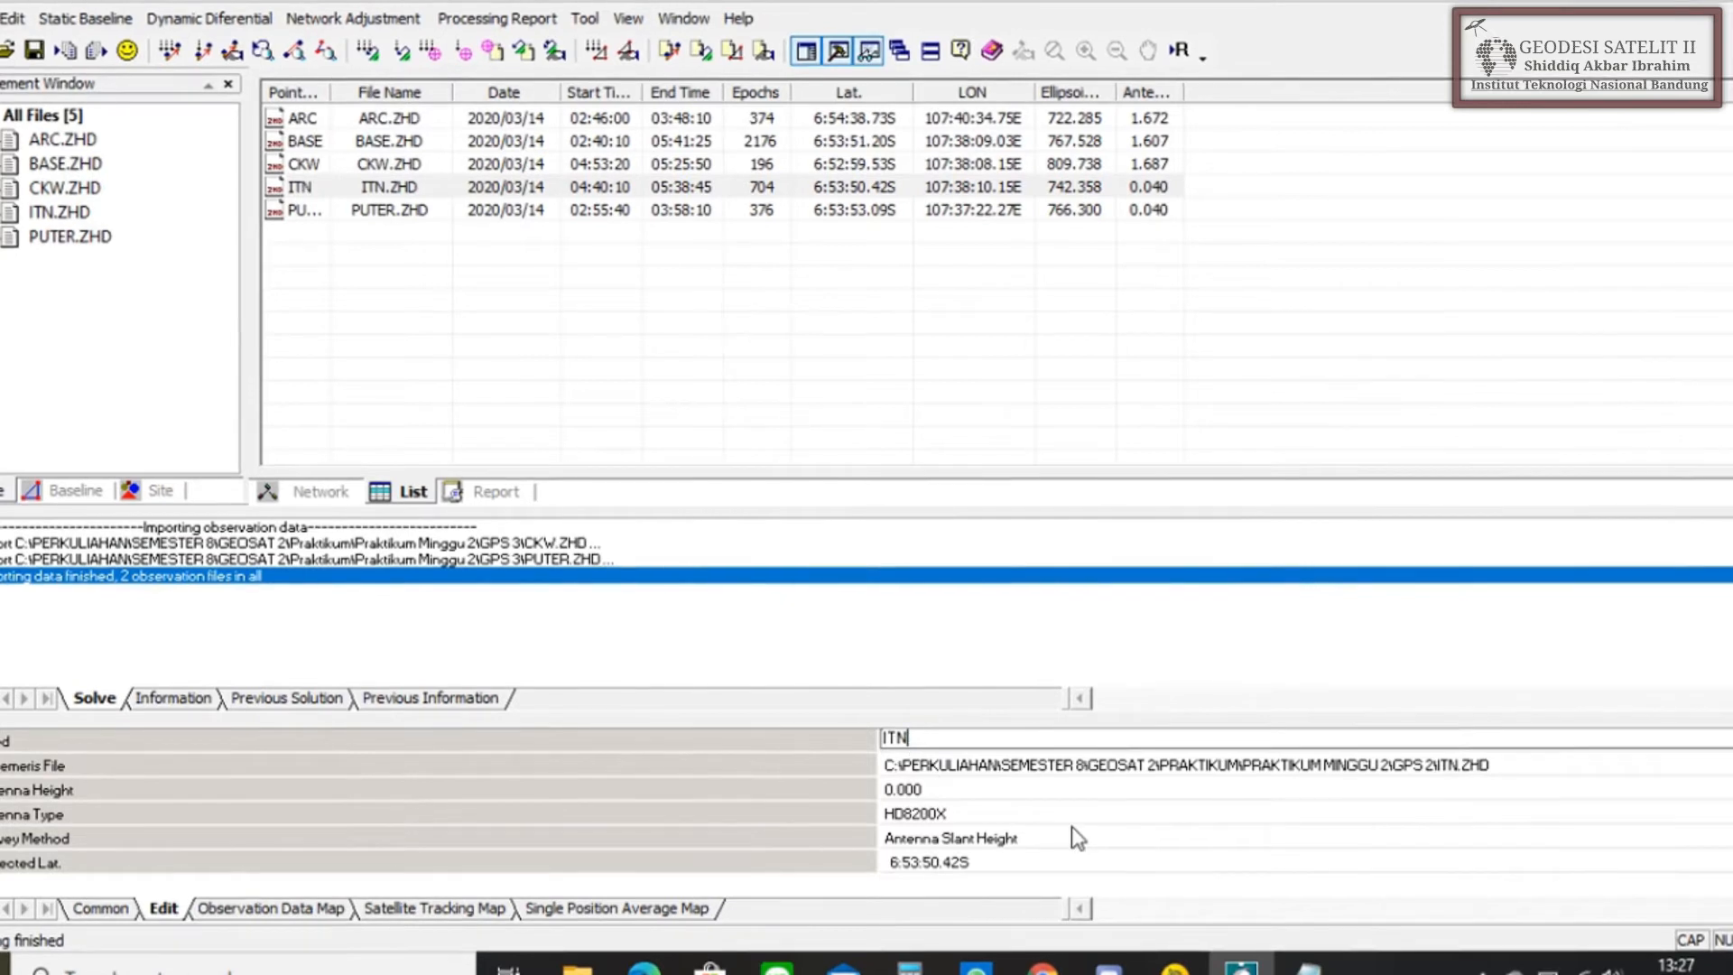
- Set the antenna height of ITN to 1.700 according to the instrument height notes
left_click(1016, 787)
double_click(1018, 788)
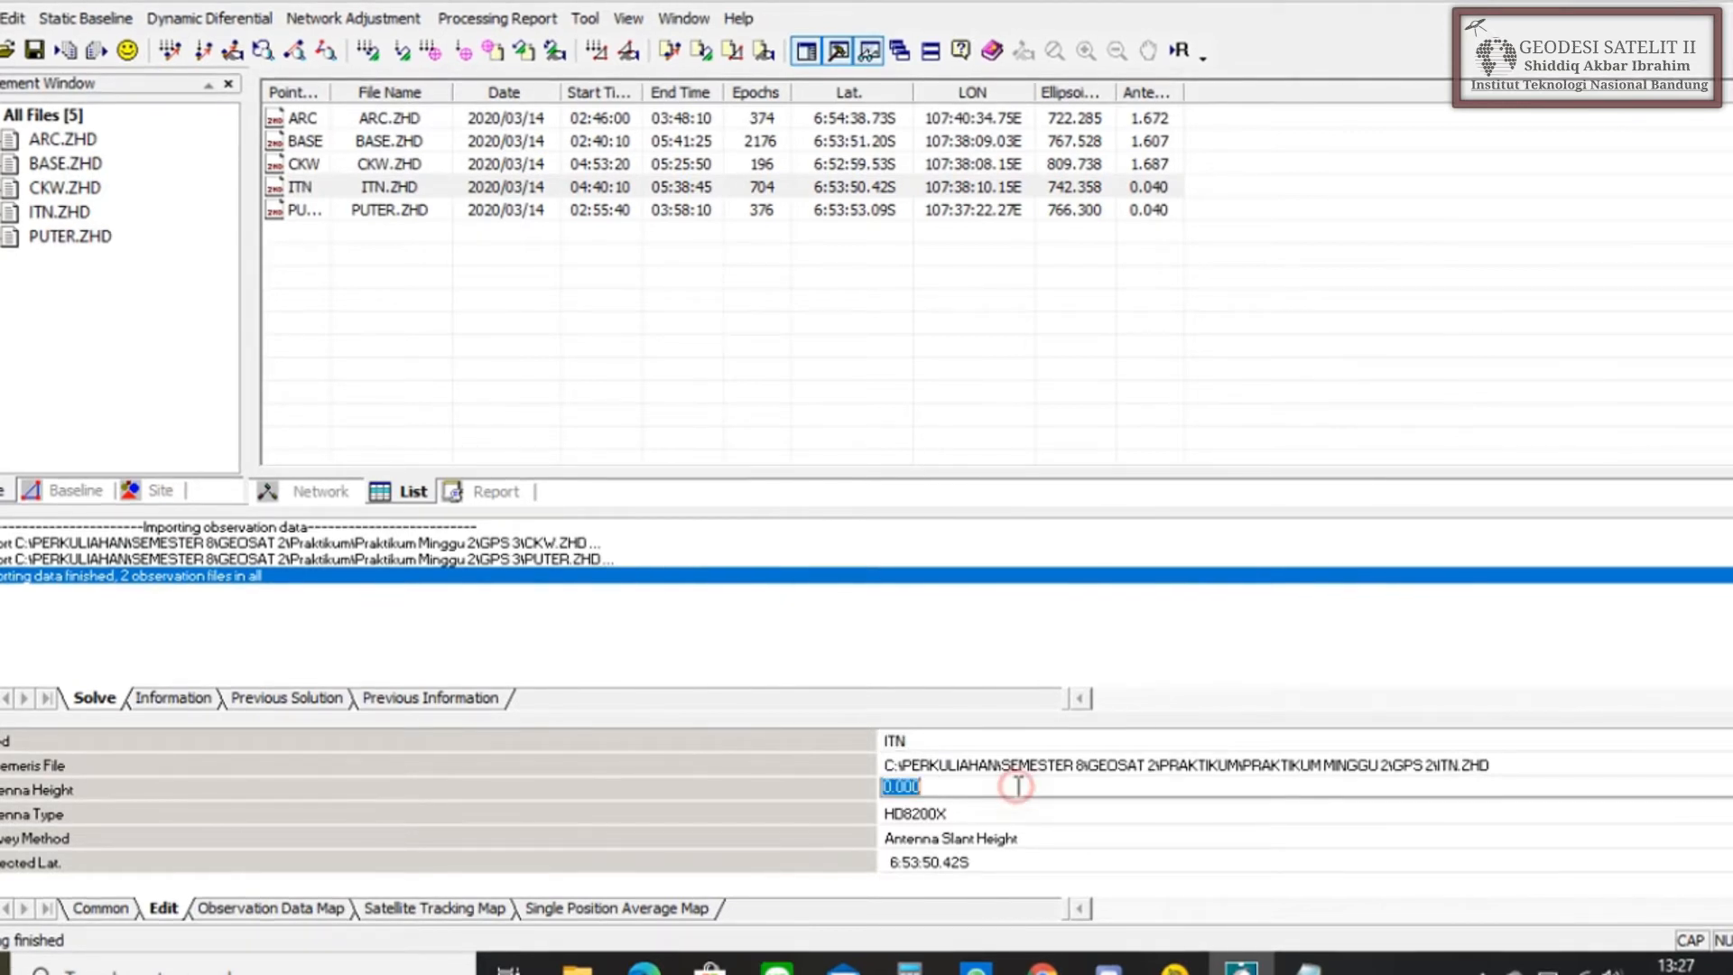
left_click(1308, 970)
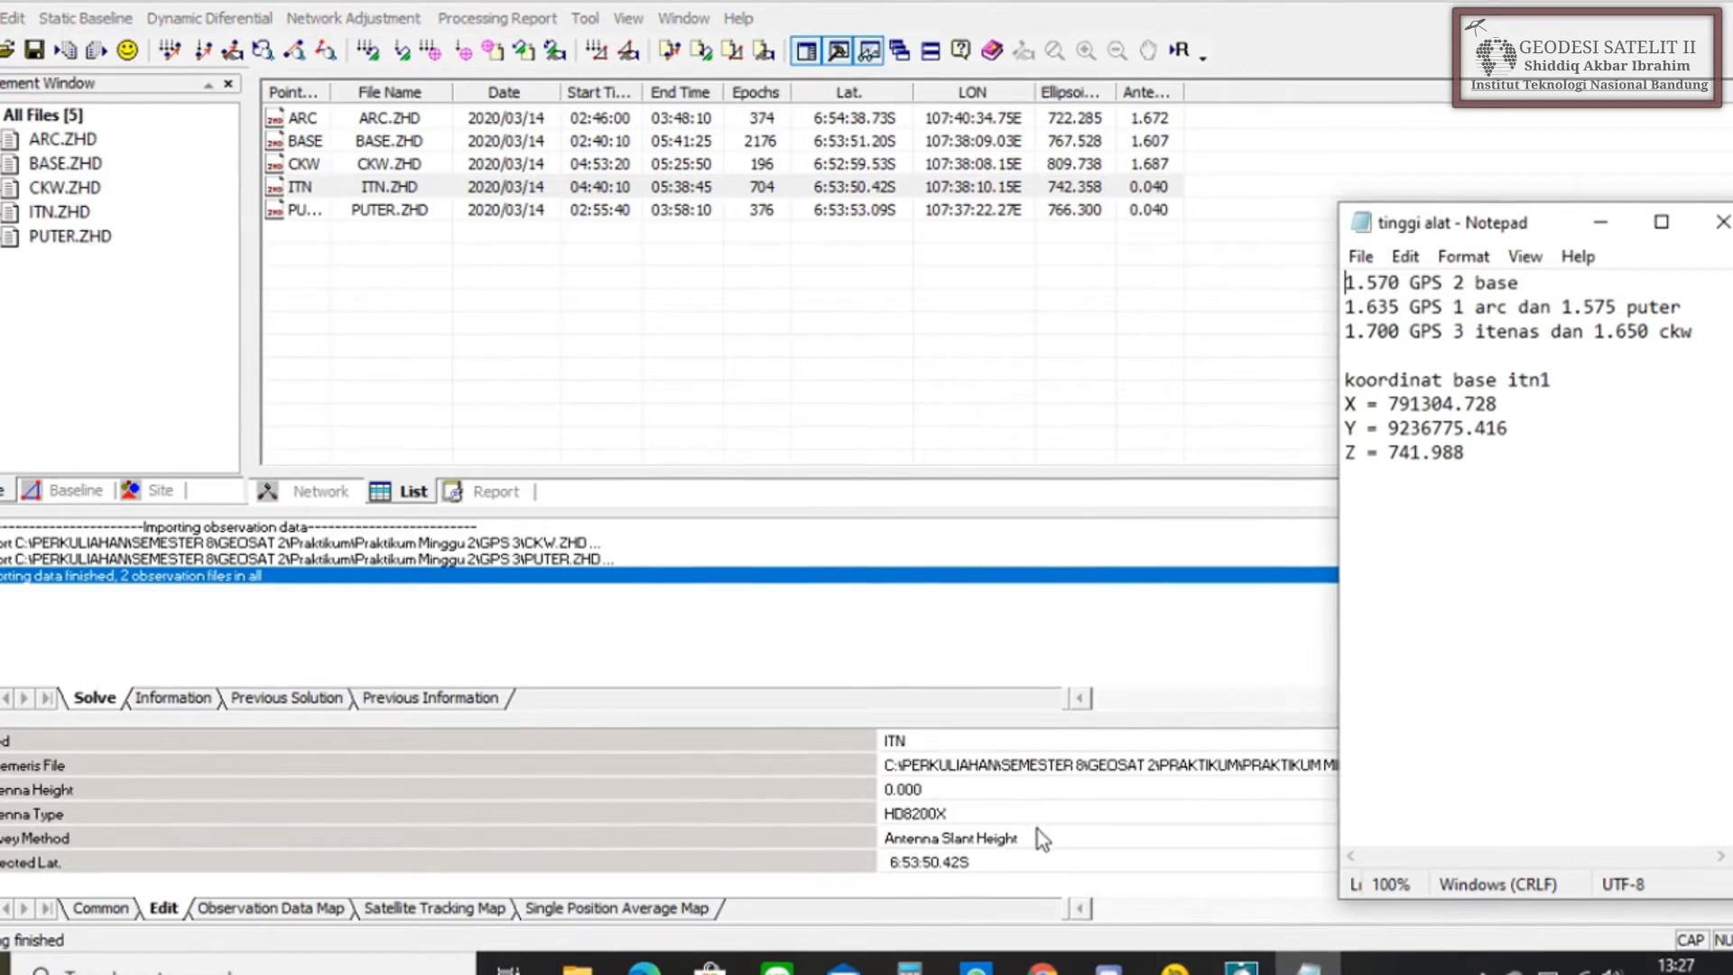
left_click(1000, 783)
double_click(1003, 784)
type("1.700")
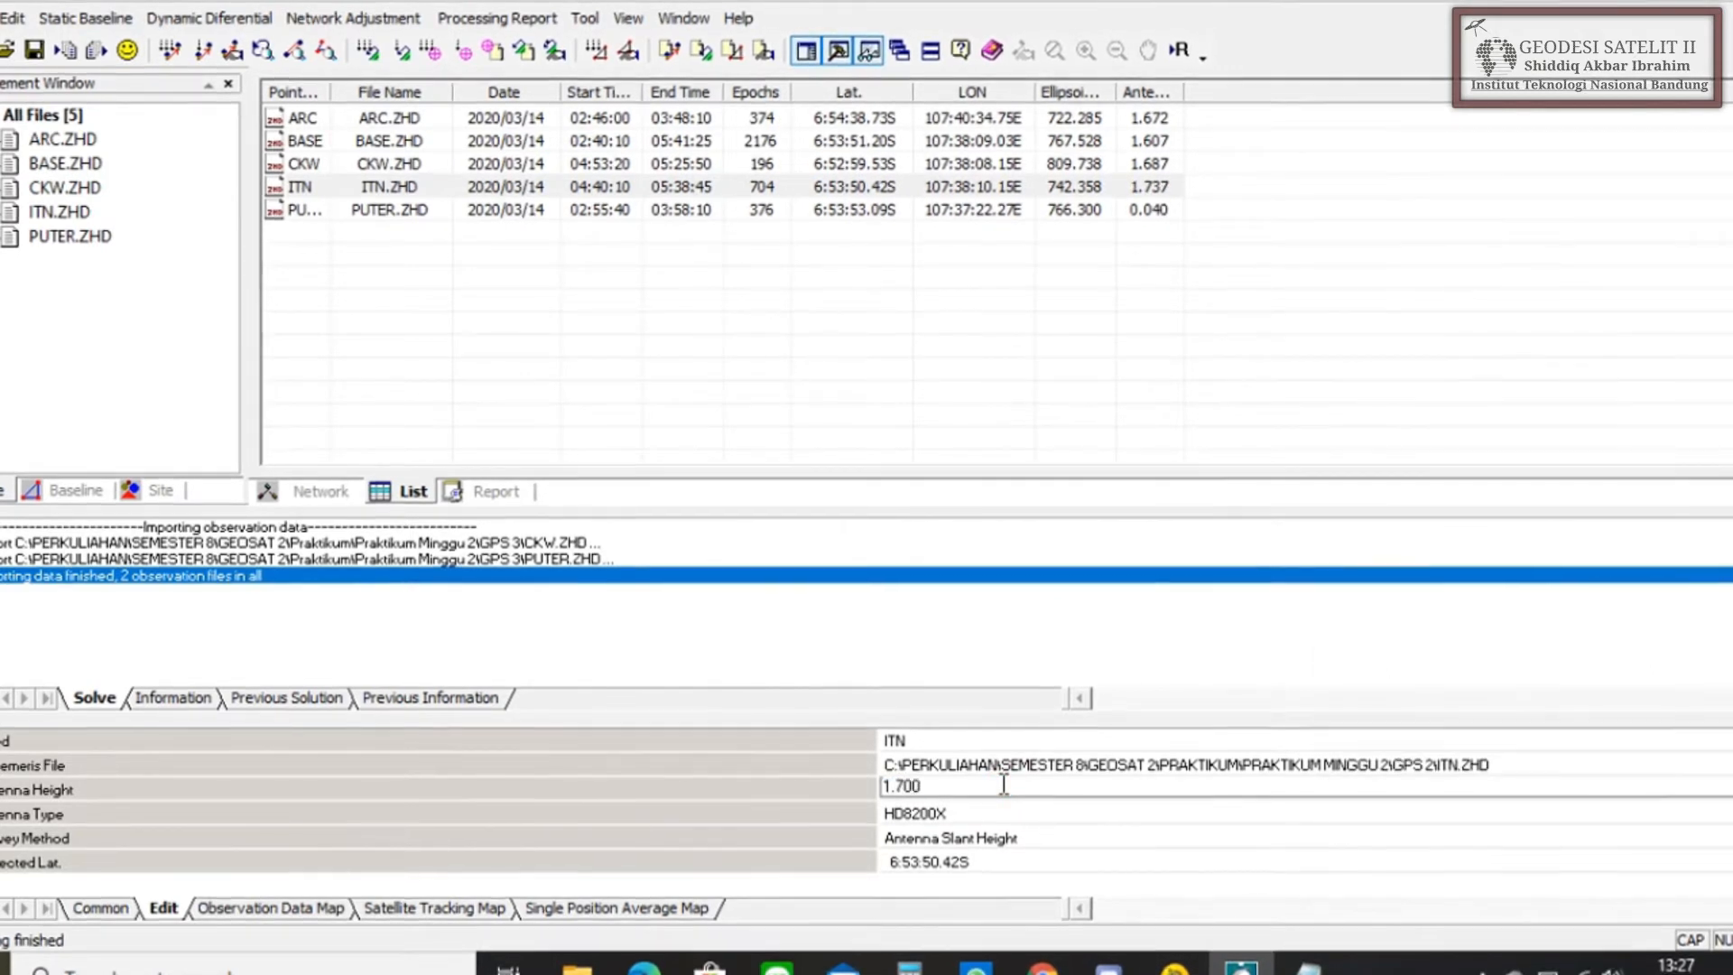
- Shorten the point name of the PUTER.ZHD observation file to PUTER
left_click(70, 237)
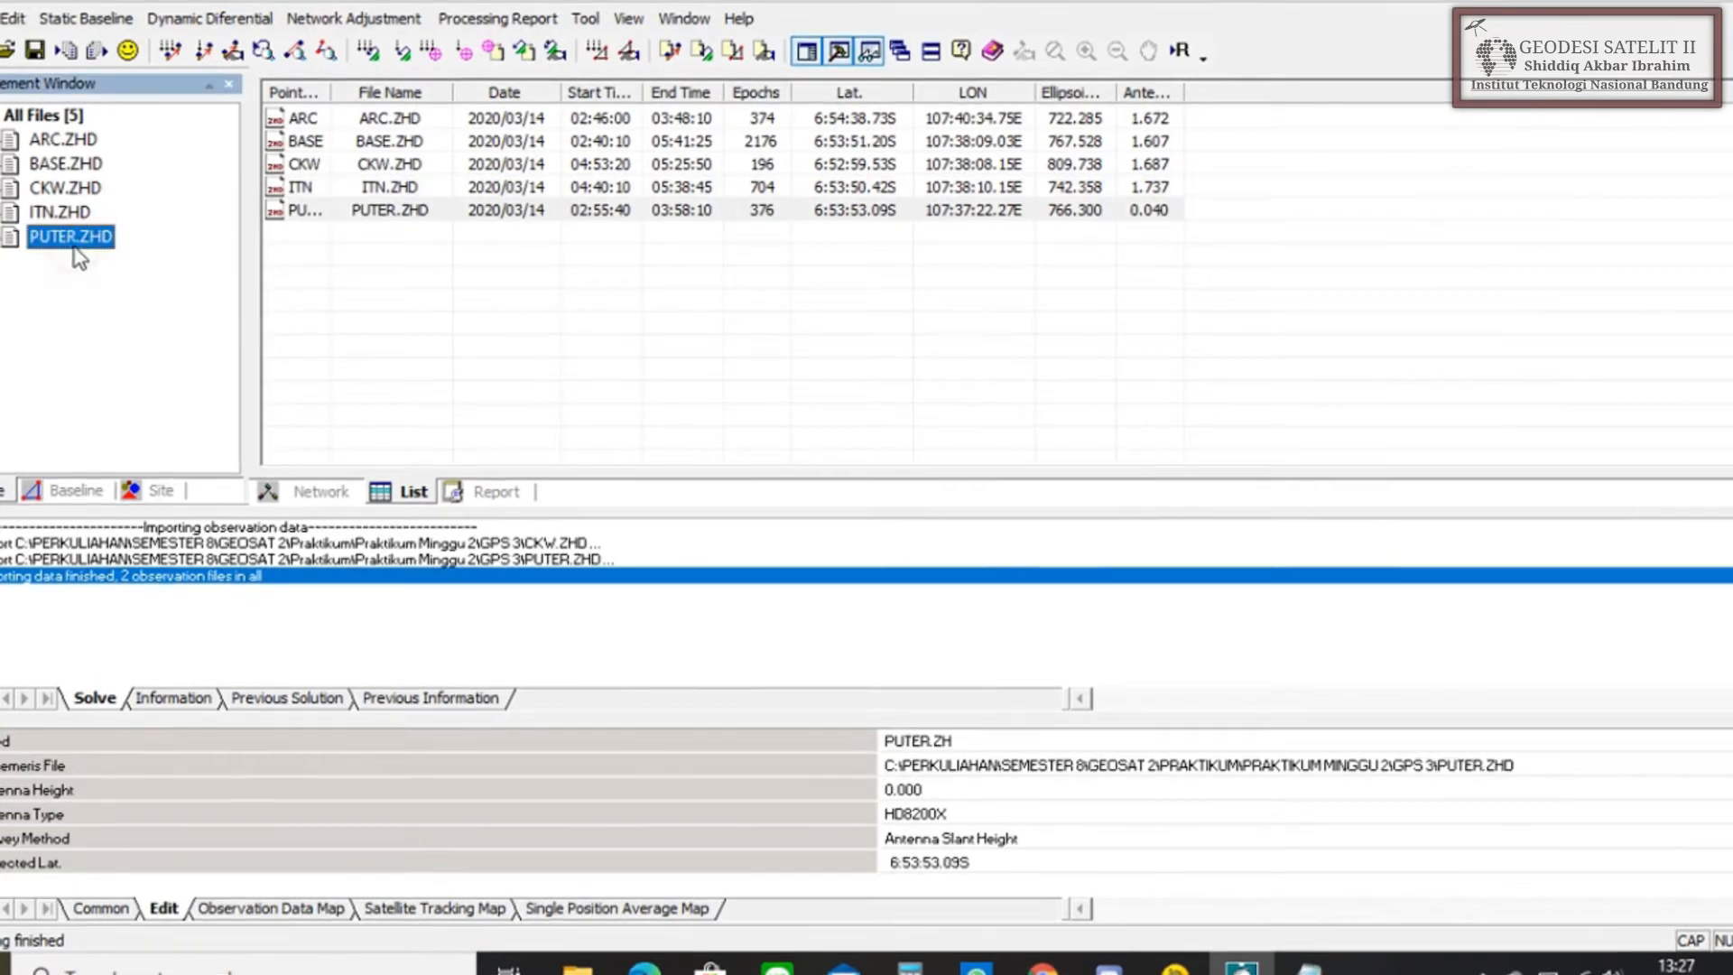
left_click(973, 740)
double_click(966, 738)
left_click(962, 739)
double_click(962, 738)
left_click(961, 739)
key("BackSpace")
key("BackSpace")
key("BackSpace")
- Set the antenna height of PUTER to 1.575 according to the instrument height notes
left_click(930, 789)
double_click(912, 788)
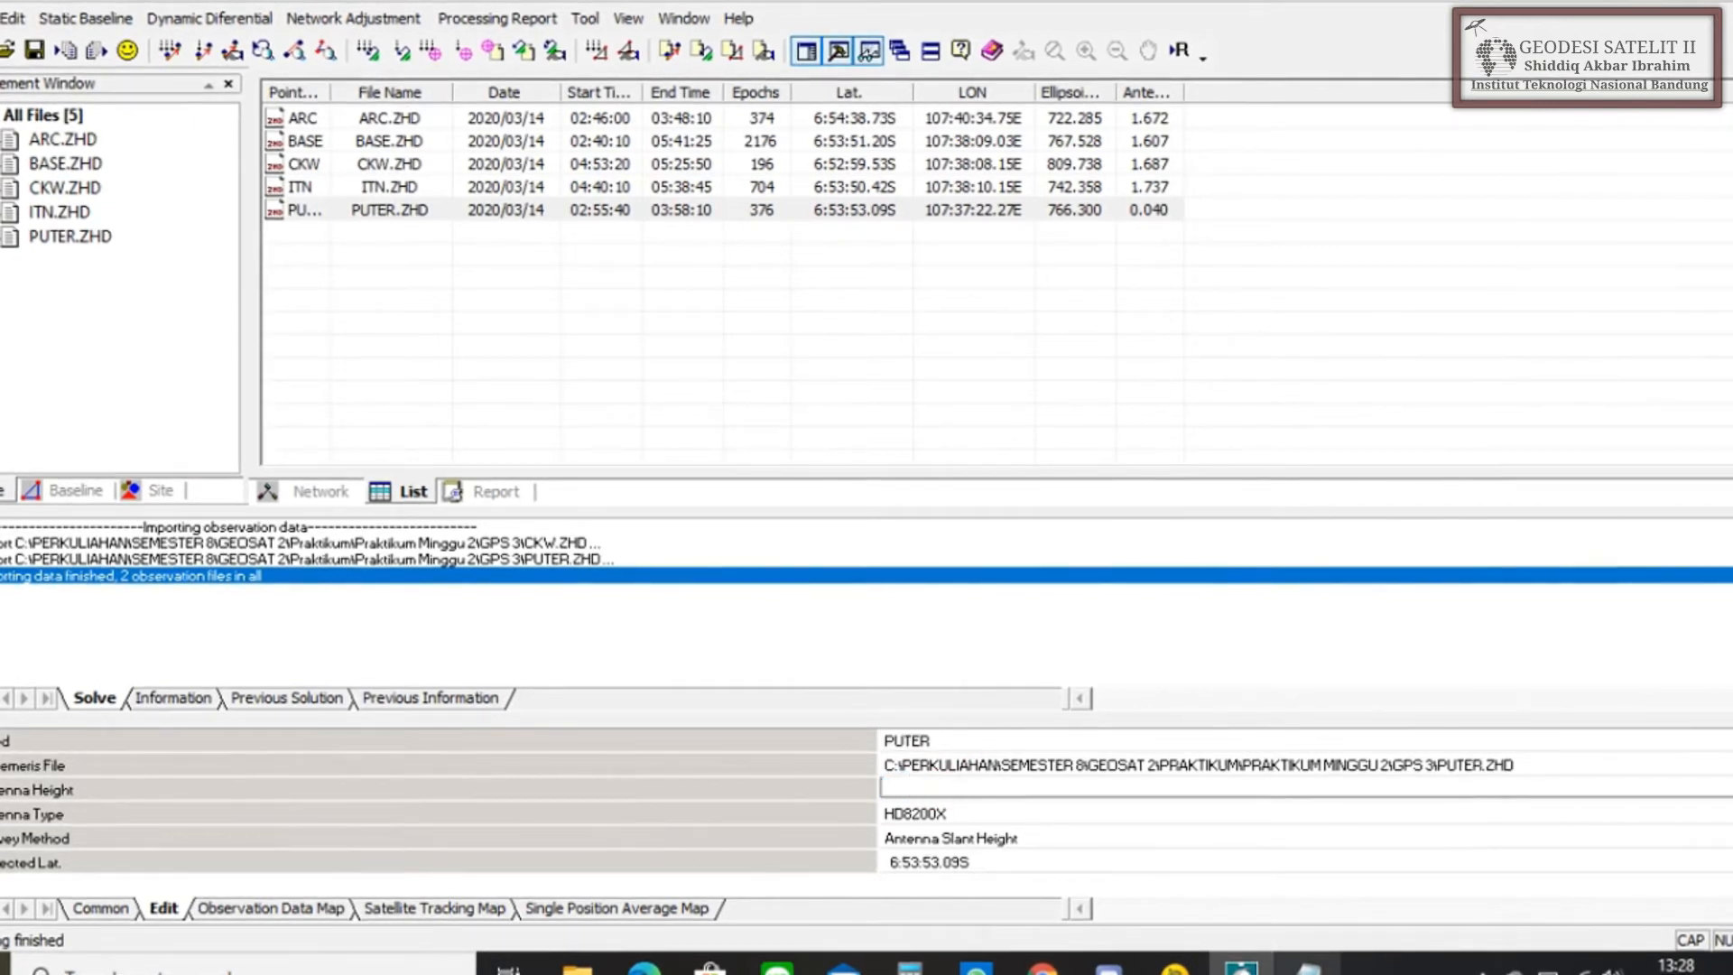
left_click(1308, 966)
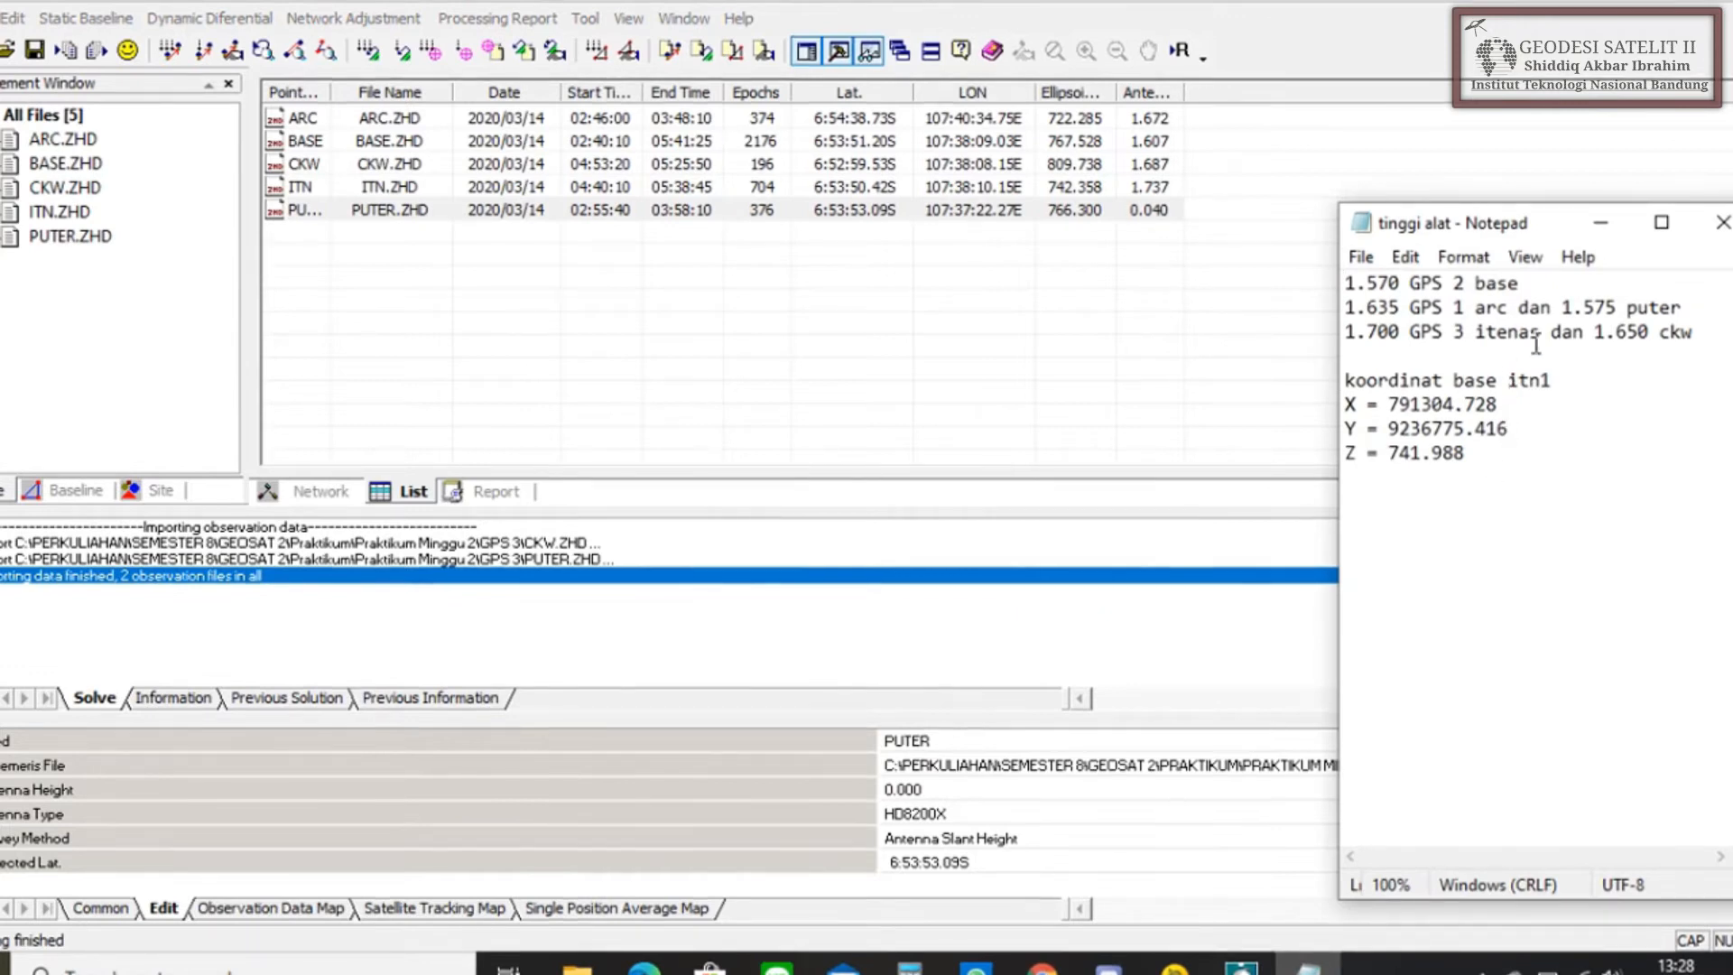
left_click(950, 785)
double_click(950, 786)
type("1.575")
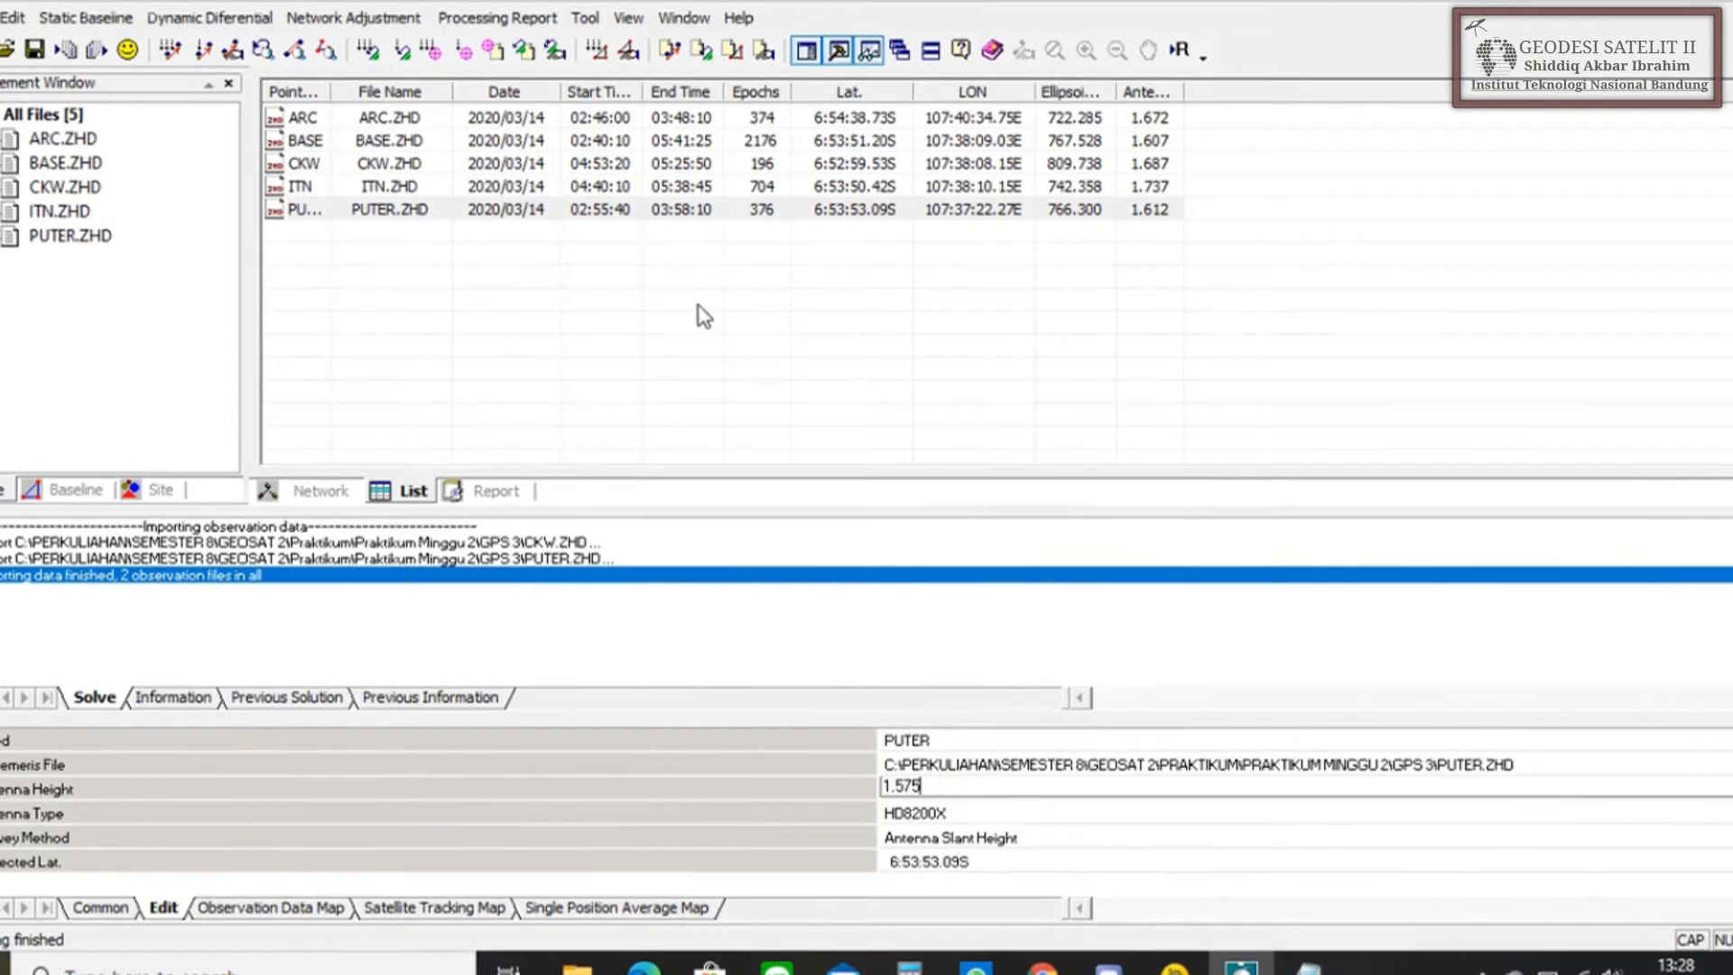
left_click(480, 321)
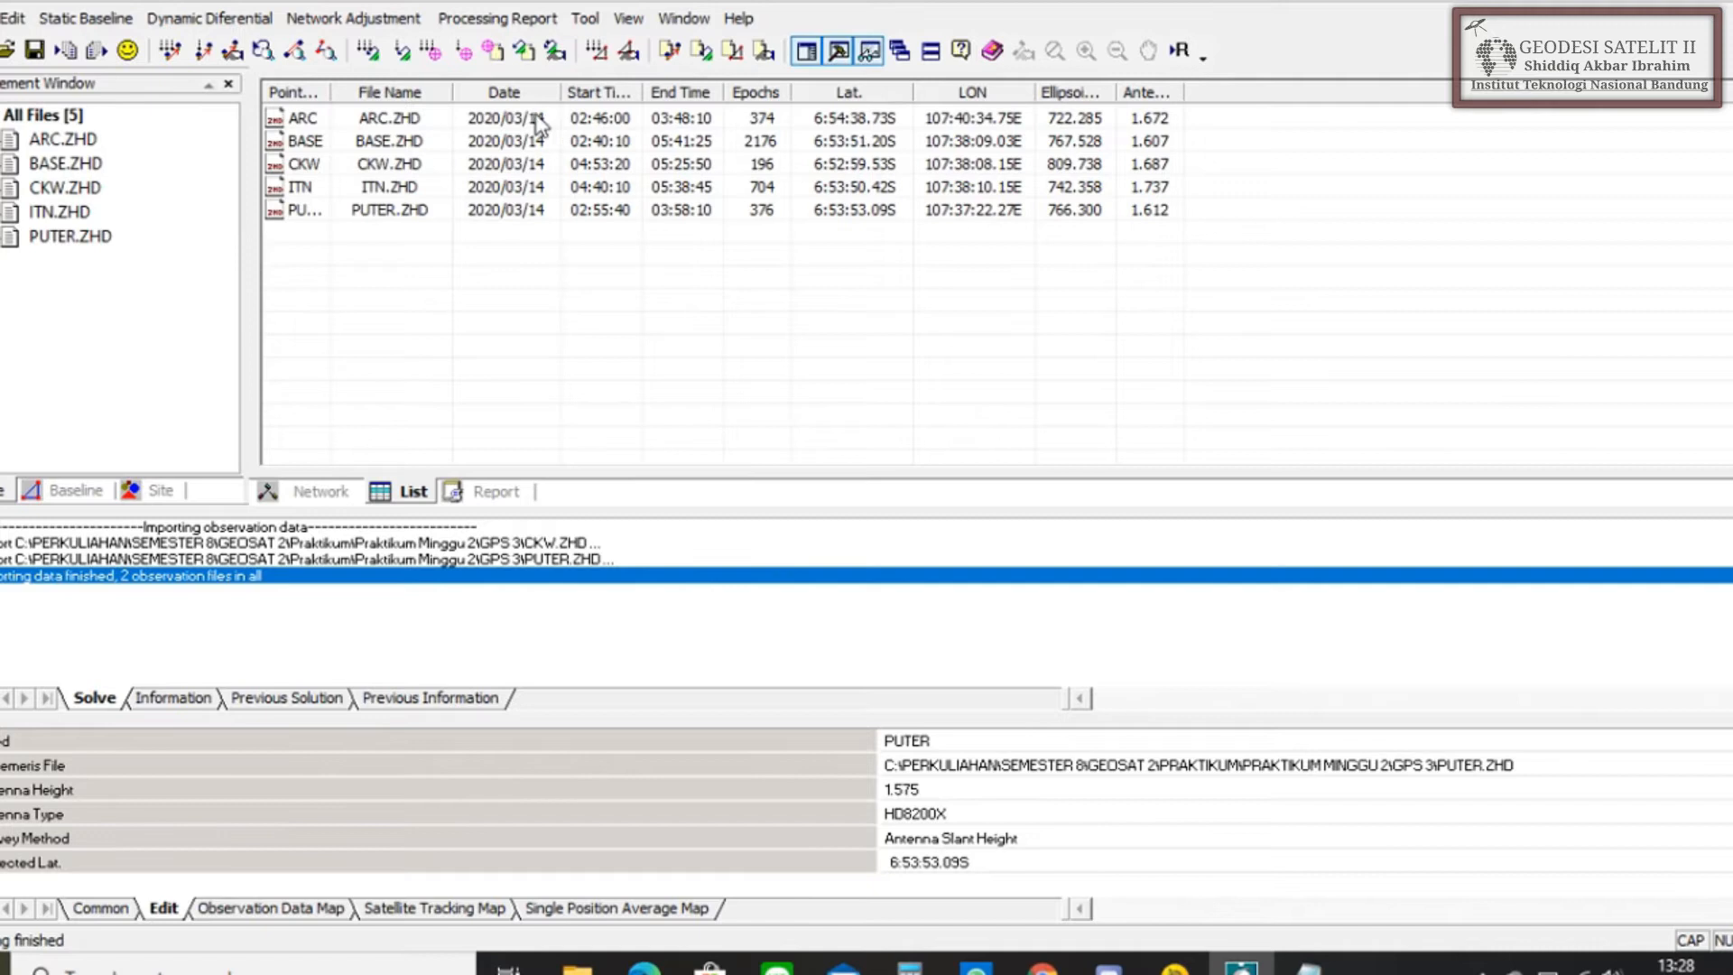
- Convert all five observation files, ARC, BASE, CKW, ITN and PUTER, to RINEX
left_click(390, 120)
left_click_drag(388, 145, 379, 219)
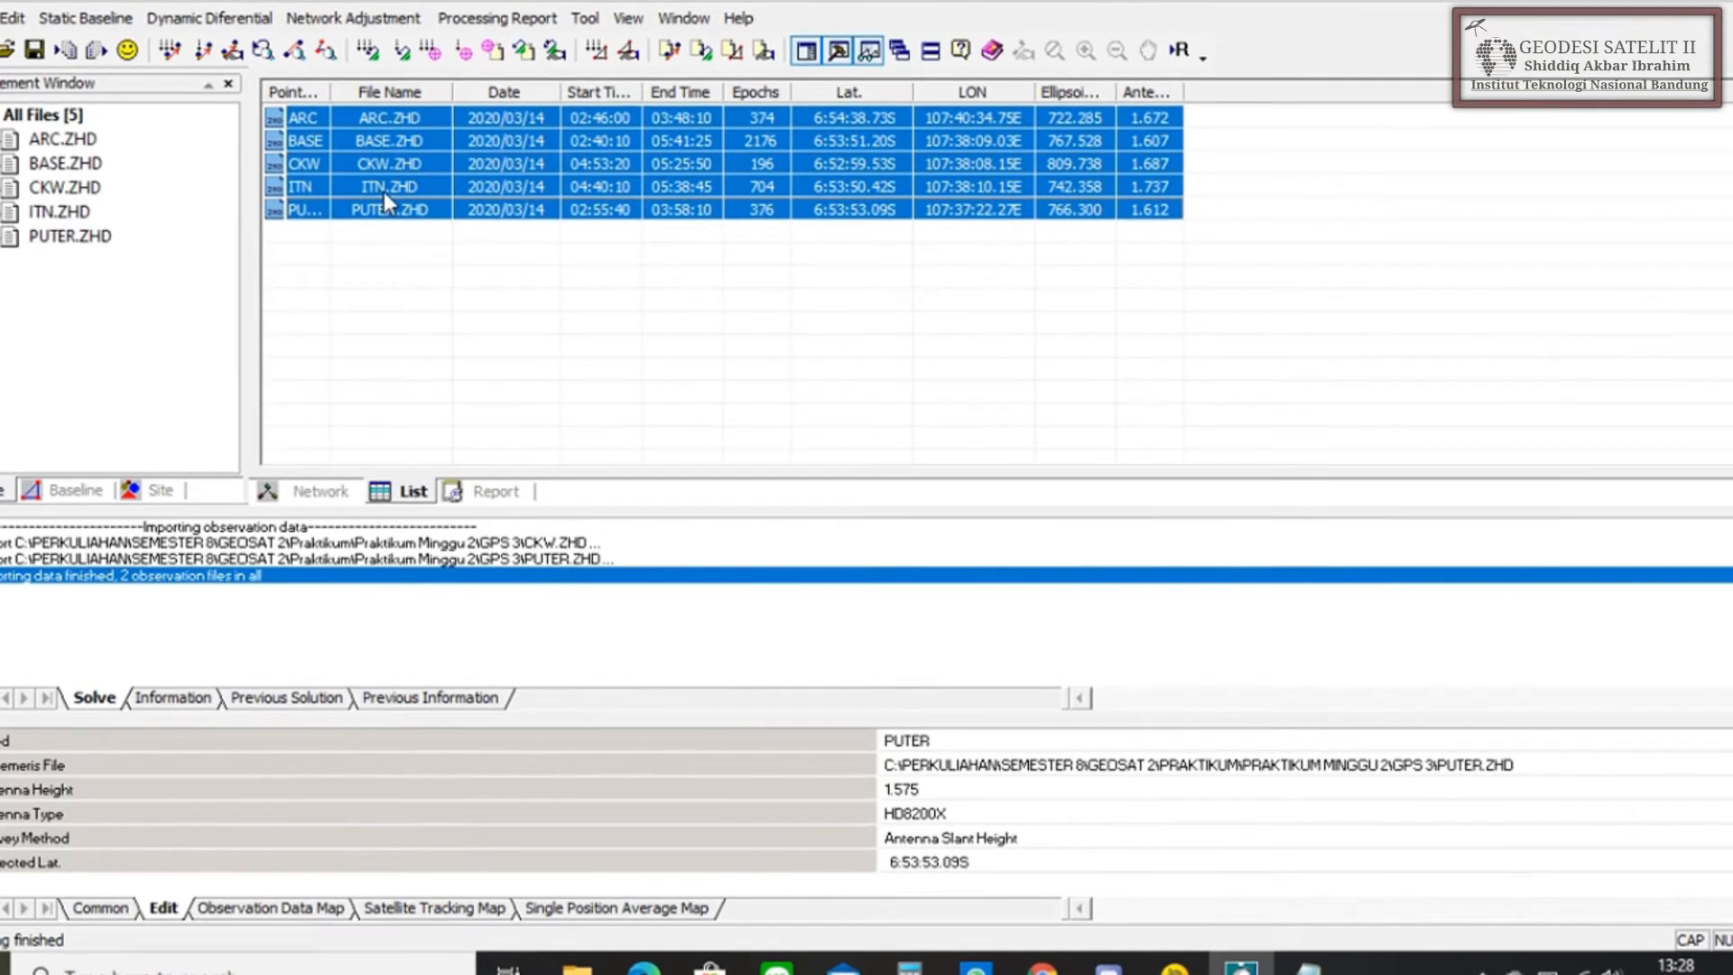
right_click(410, 161)
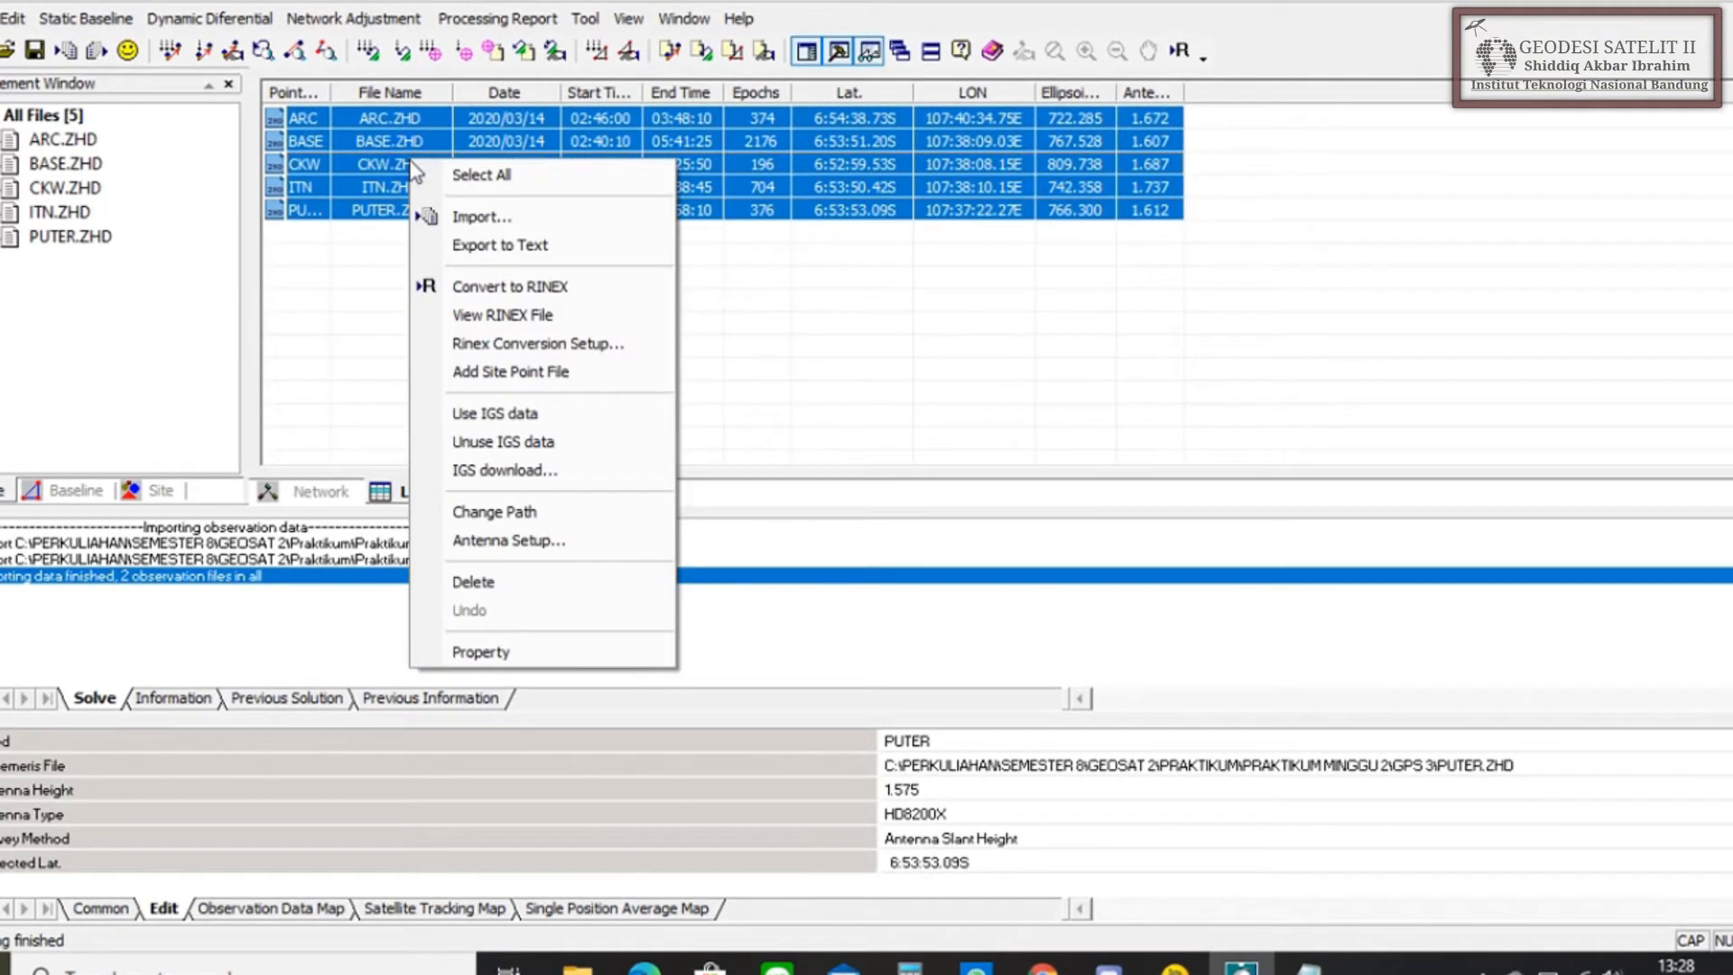
left_click(479, 290)
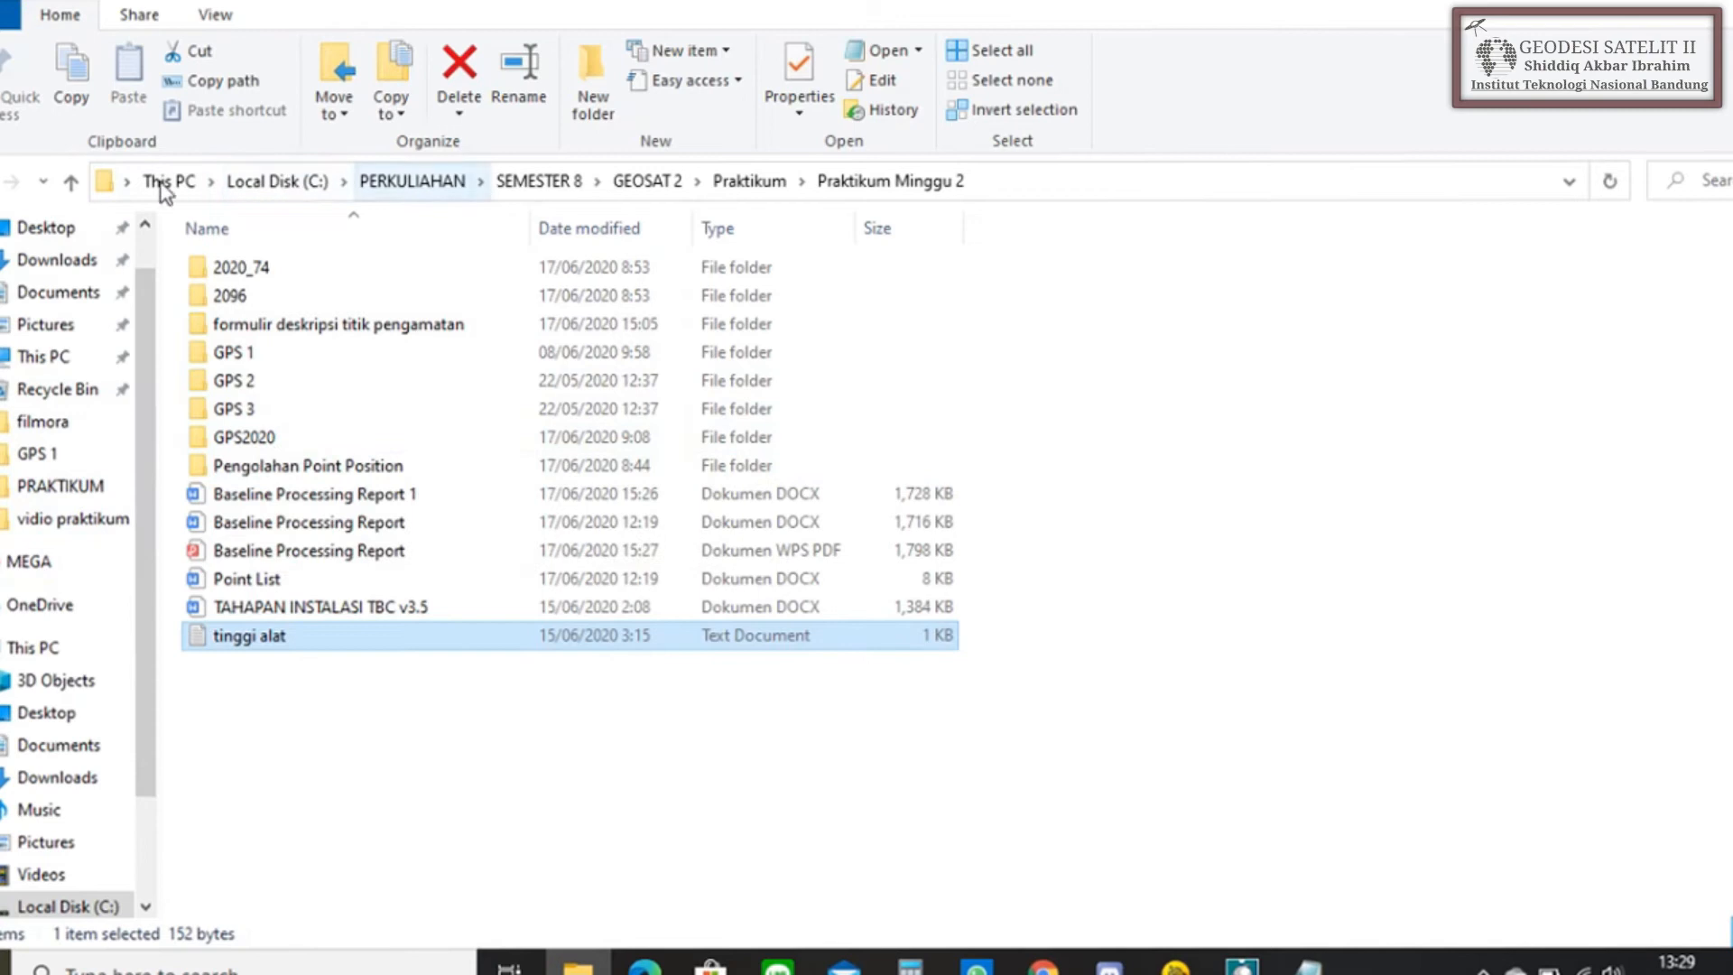
- Switch to File Explorer and open the HDS_2003TUTOR project folder inside GEOSAT 2's vidio praktikum geosat folder
left_click(71, 182)
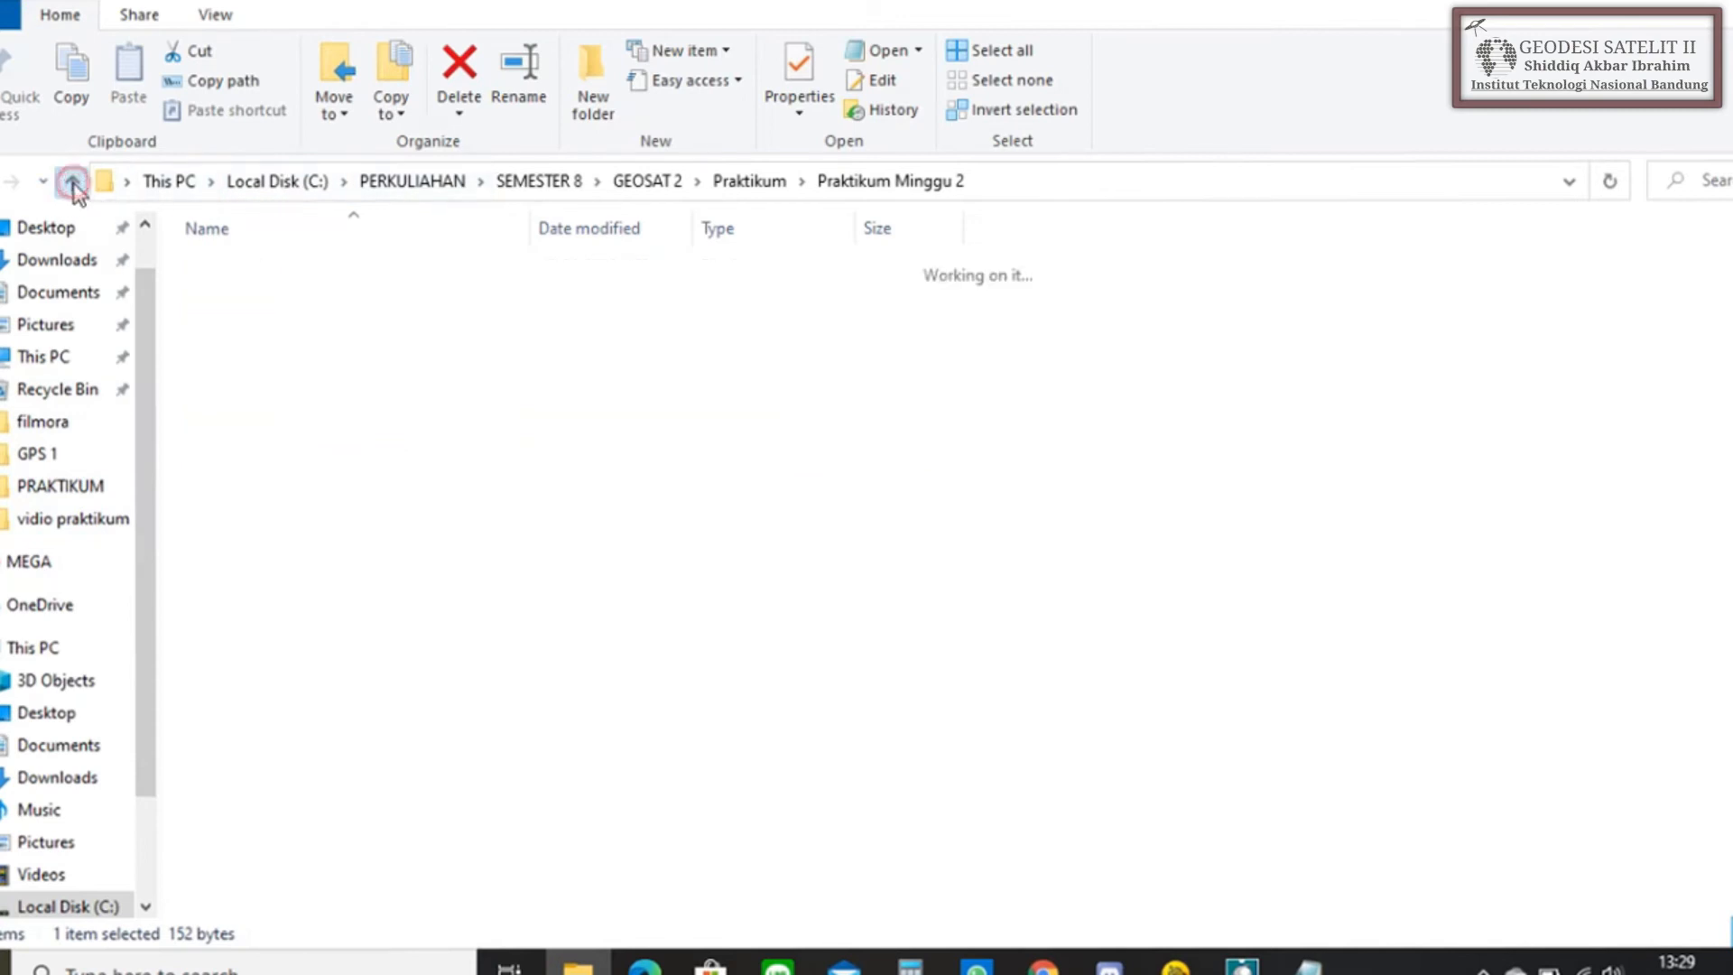
left_click(72, 184)
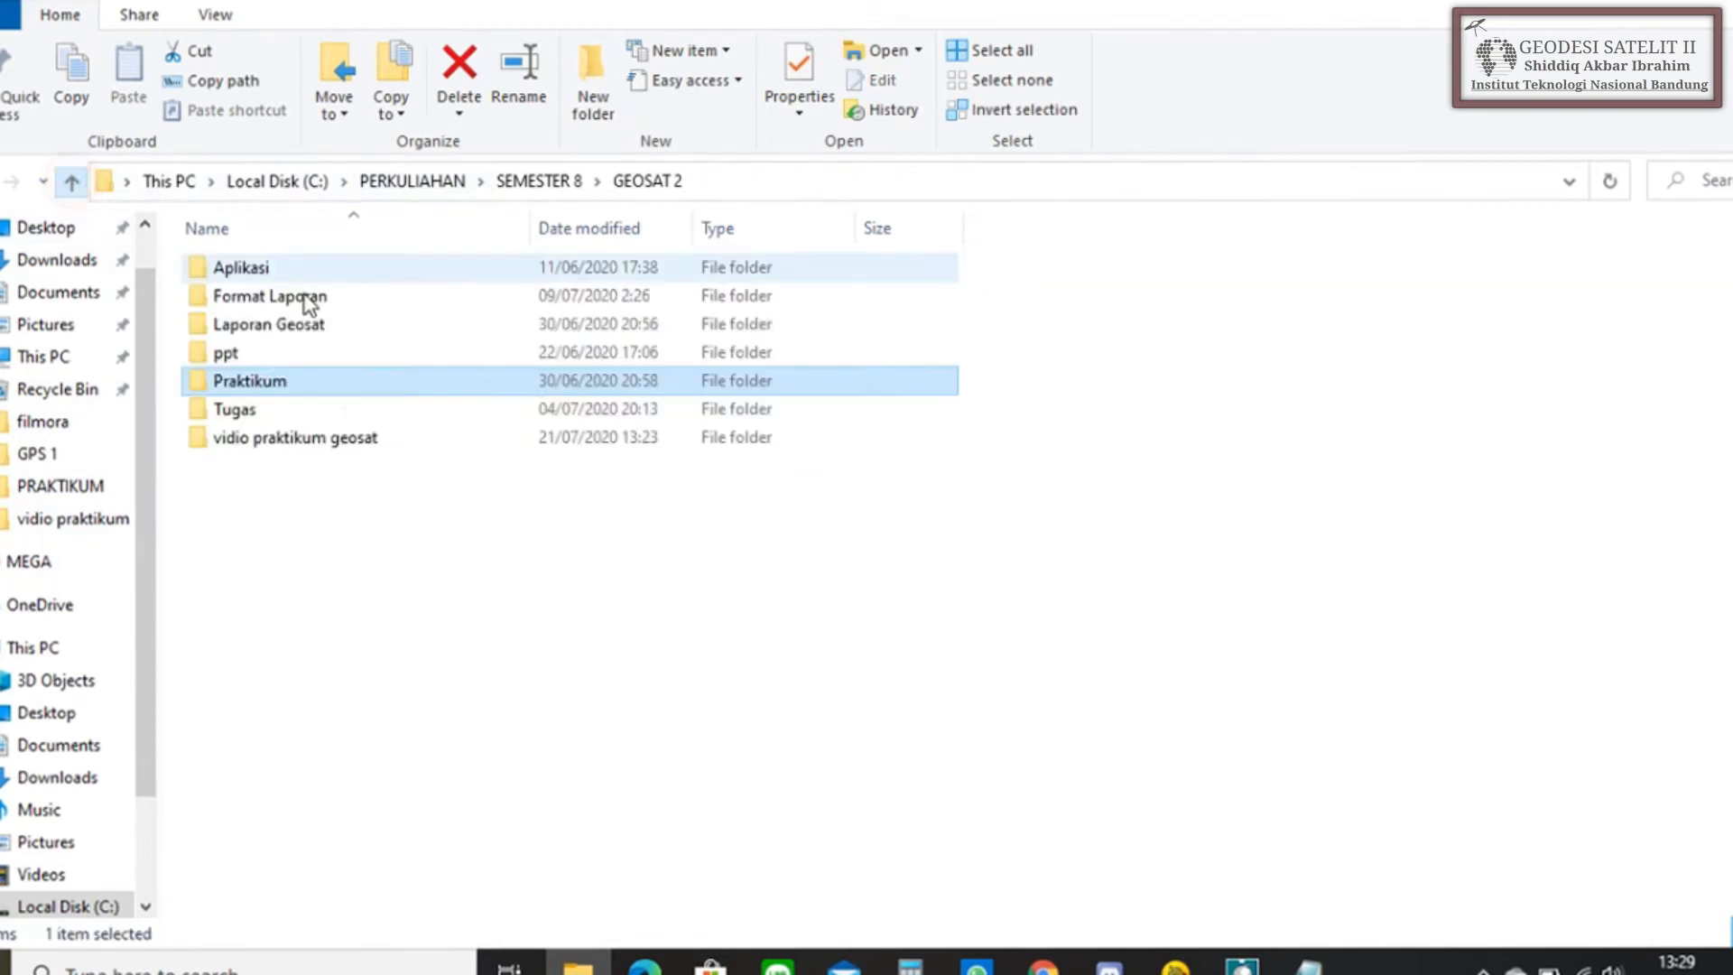
double_click(310, 437)
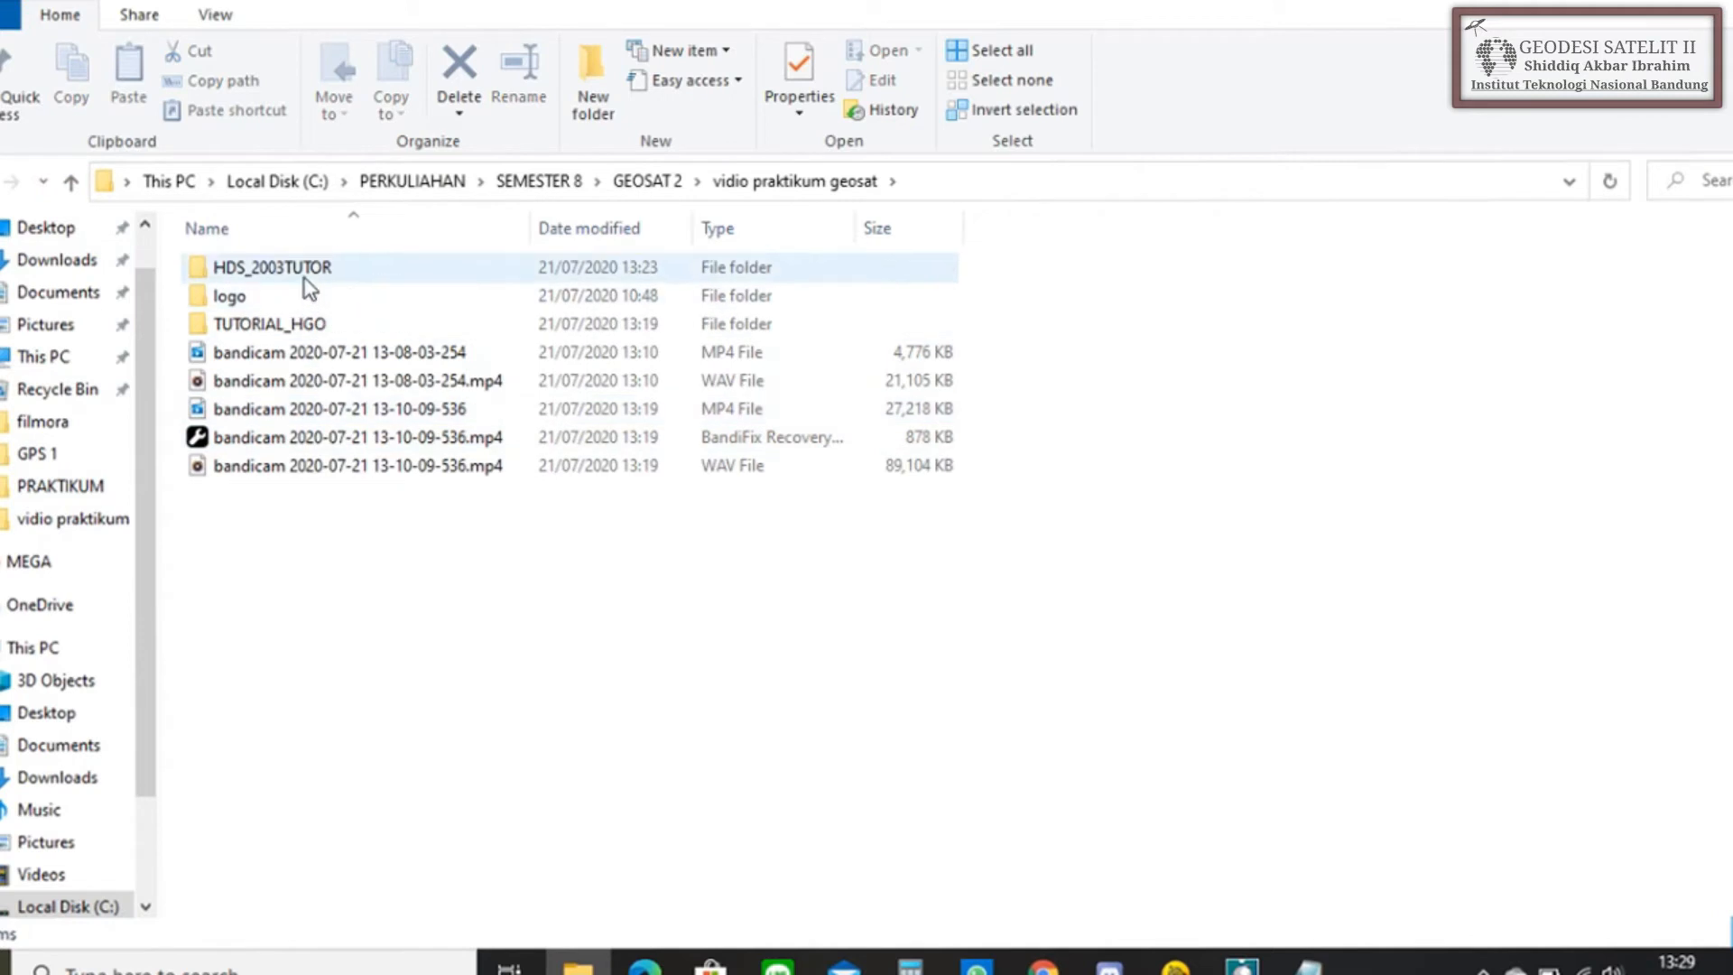
double_click(305, 283)
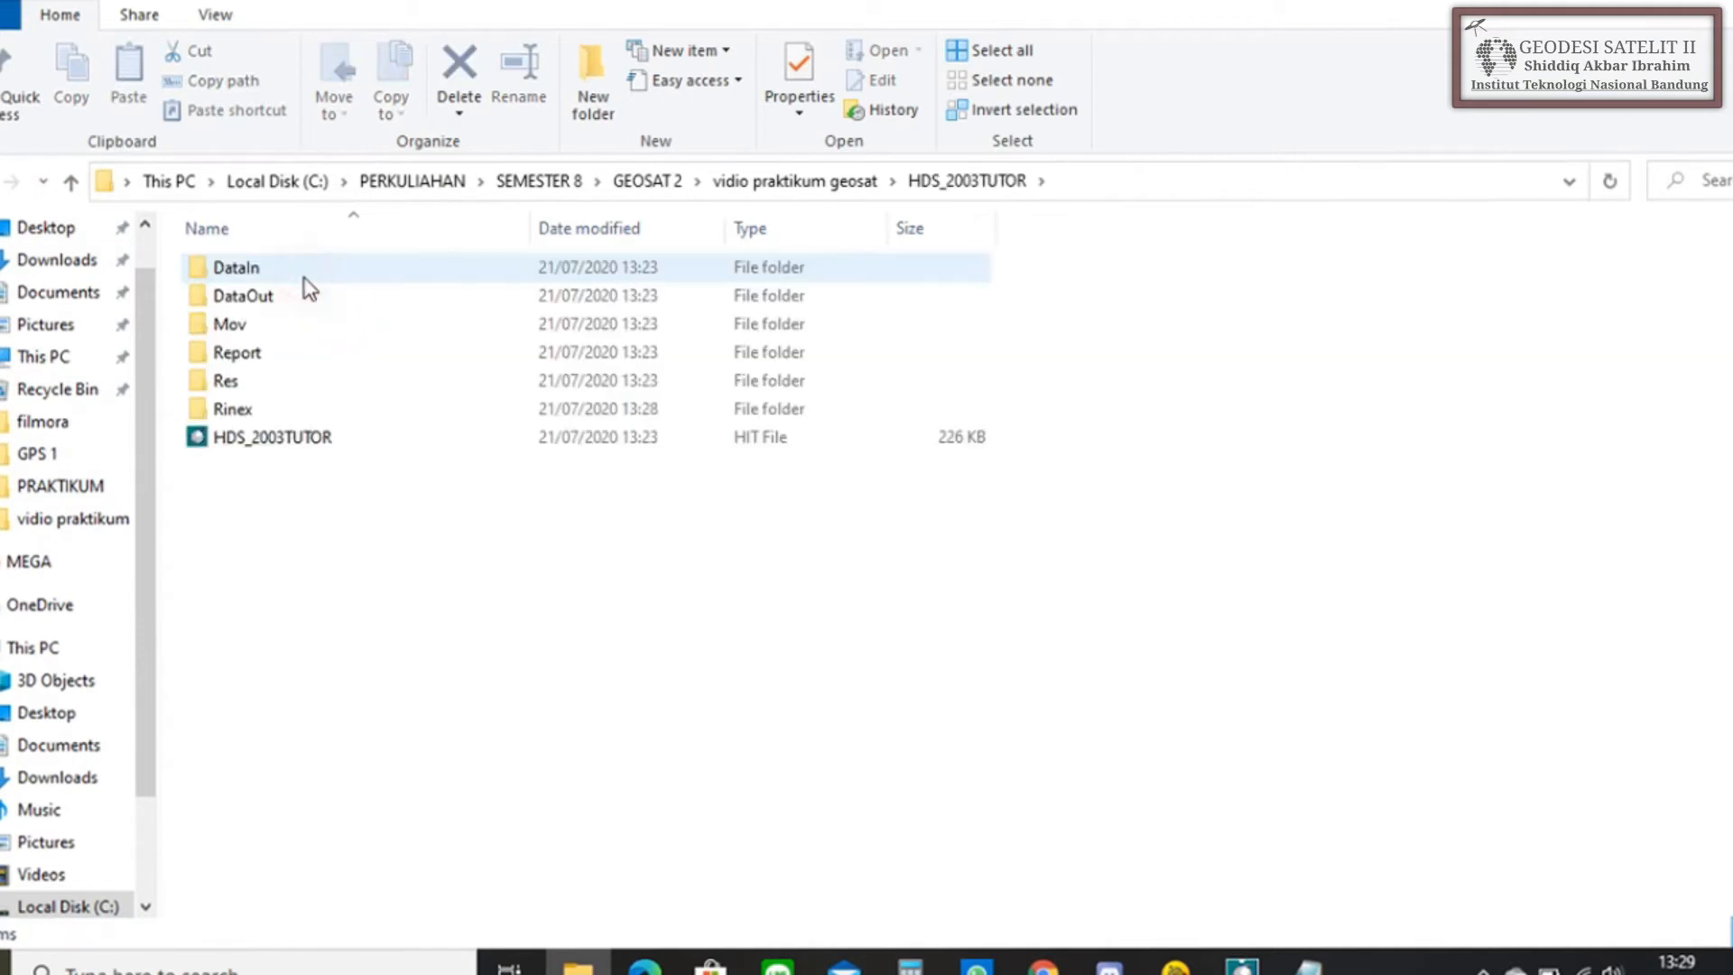
- Open the Rinex folder to check the converted observation and navigation files, and minimize all open windows
double_click(242, 411)
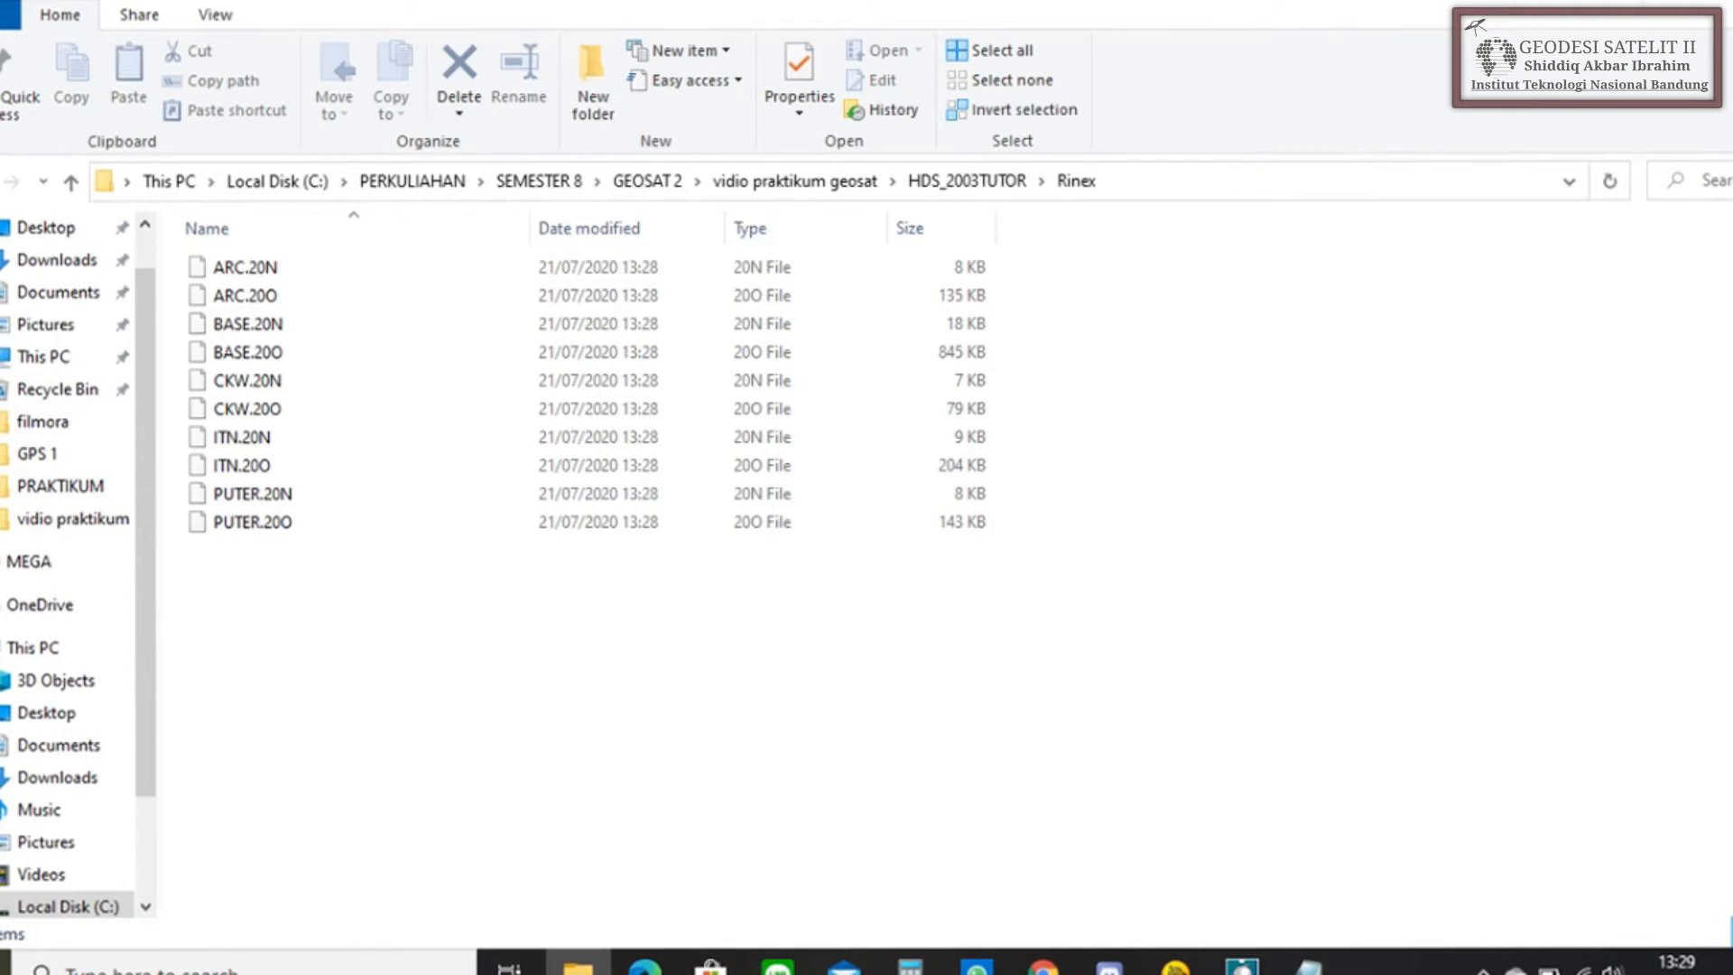
left_click(1633, 1)
left_click(1632, 2)
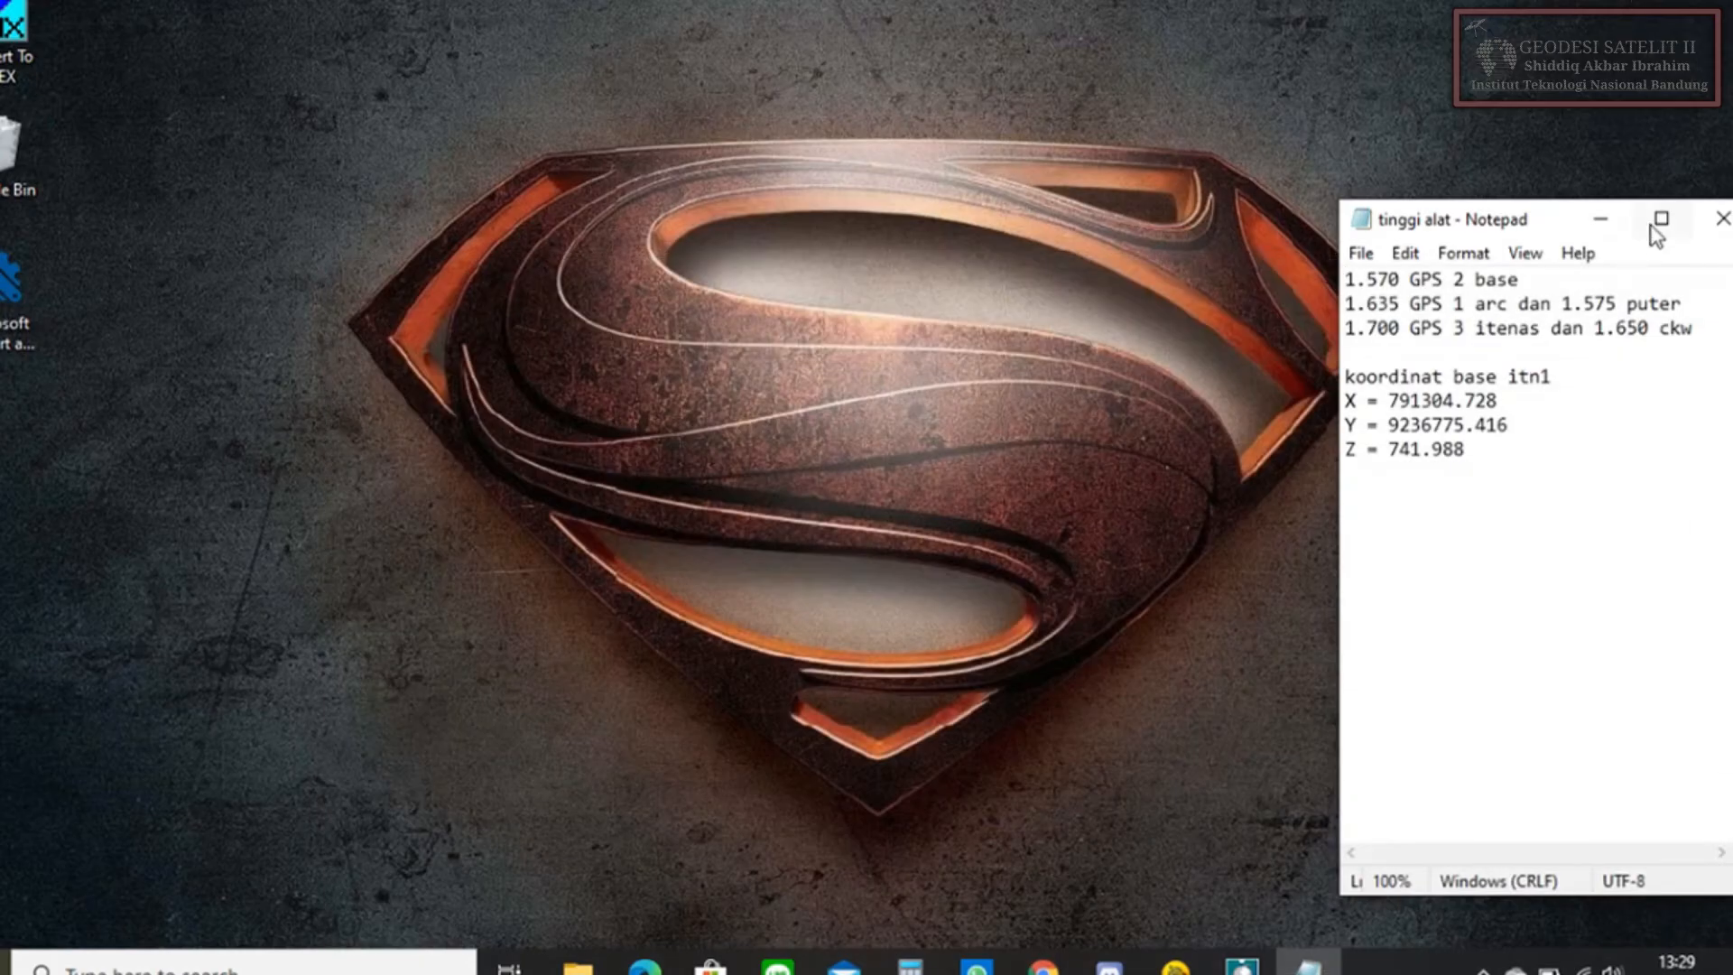
left_click(1601, 219)
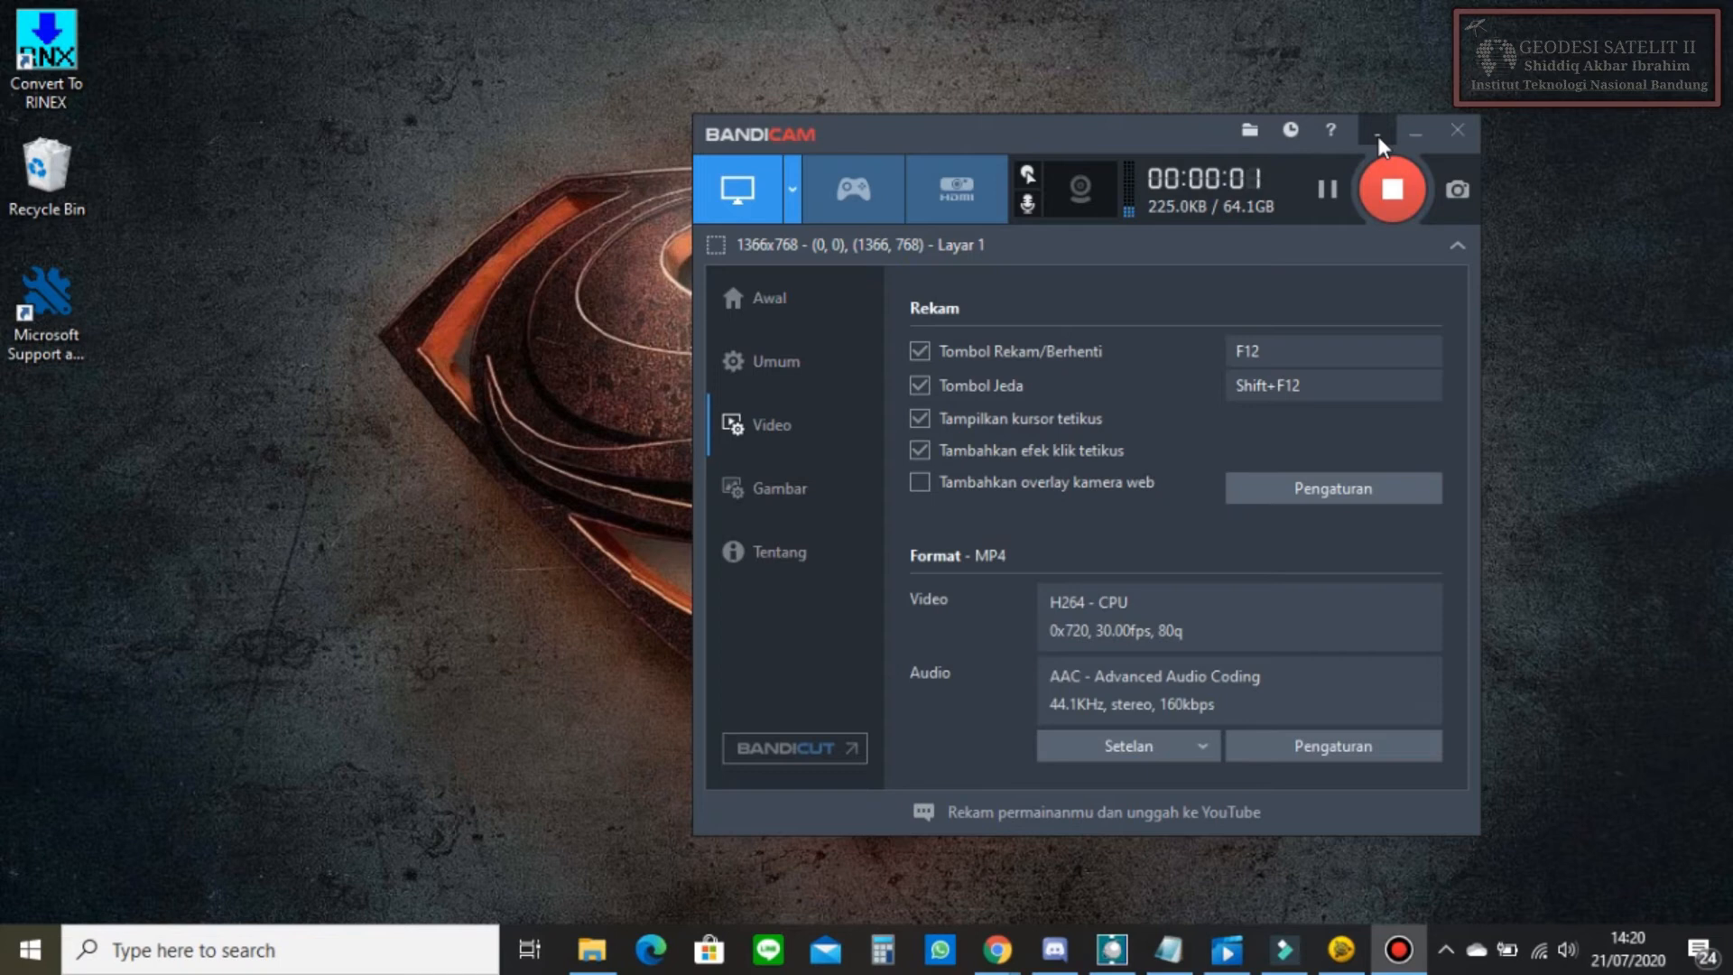
left_click(1378, 132)
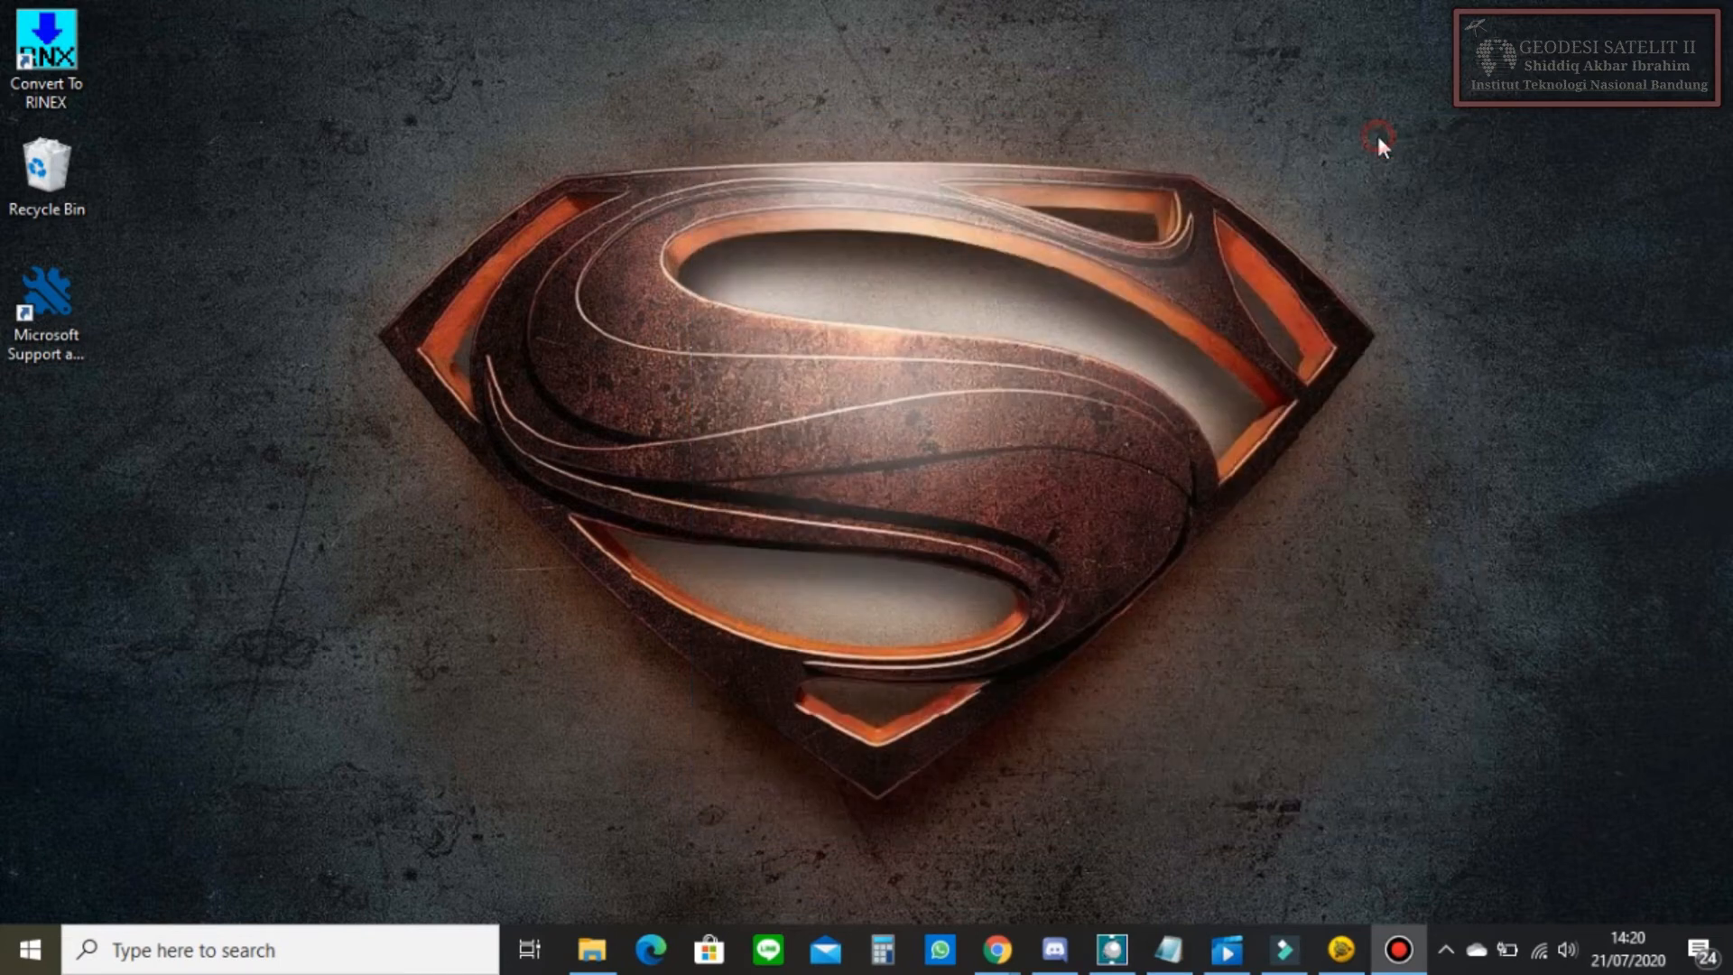
- Switch to Trimble Business Center and create a new blank project
mouse_move(1398, 947)
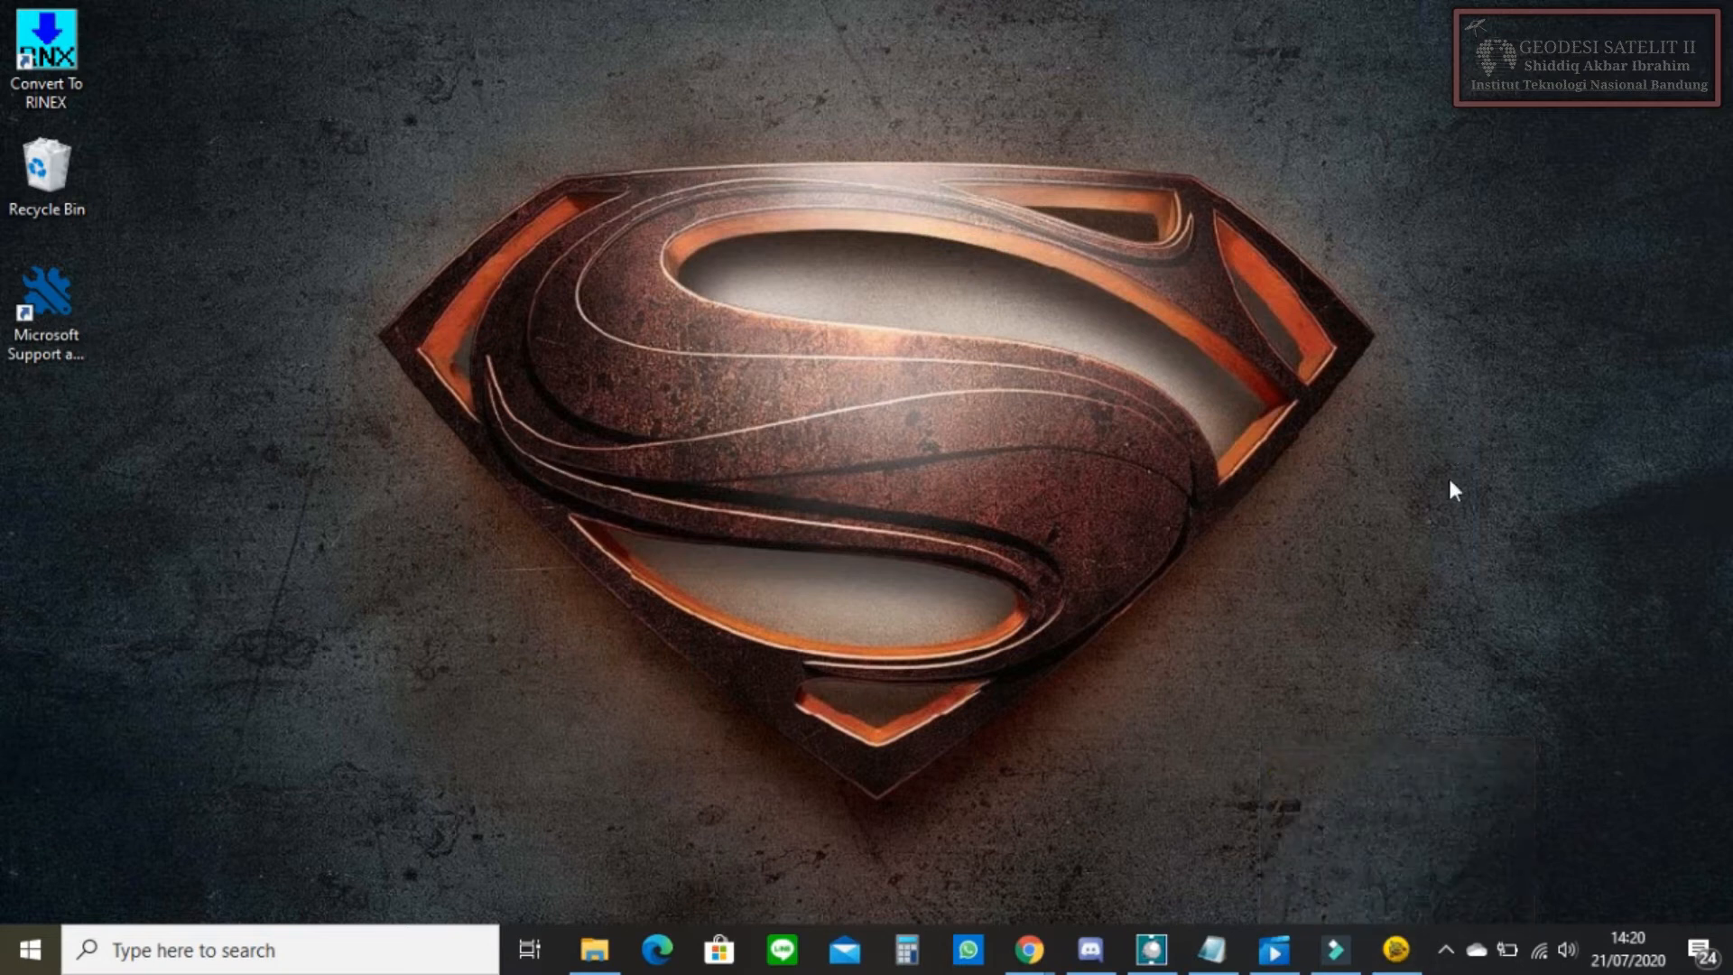
left_click(1393, 948)
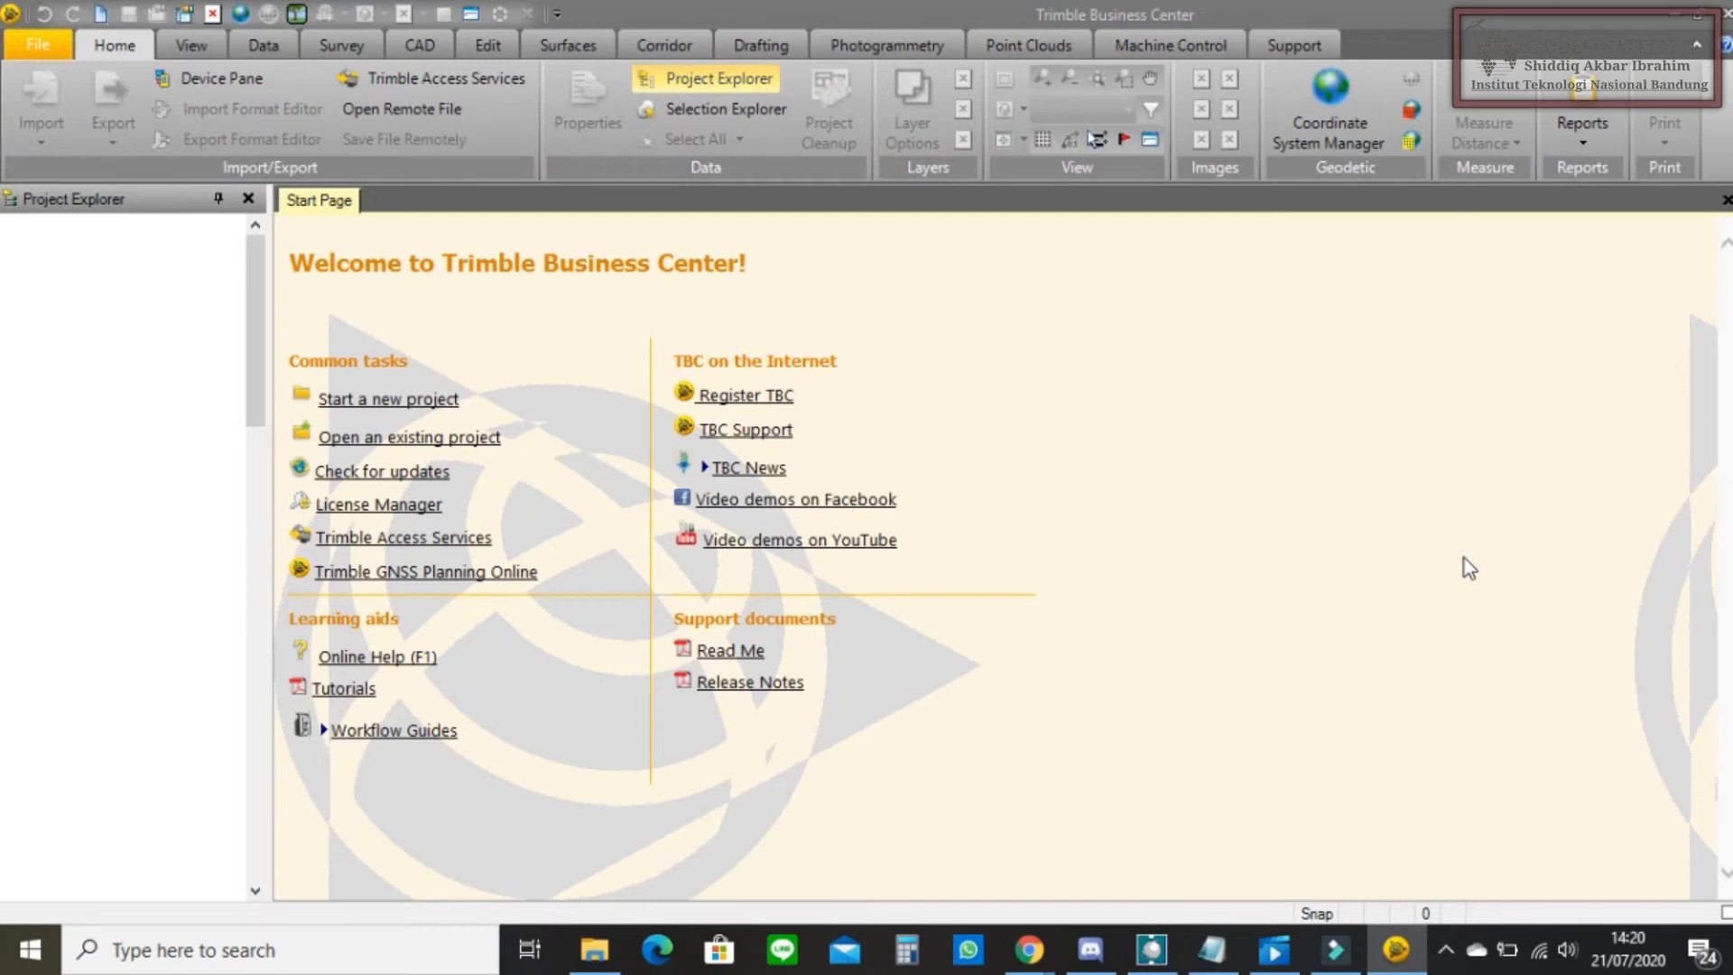
left_click(100, 18)
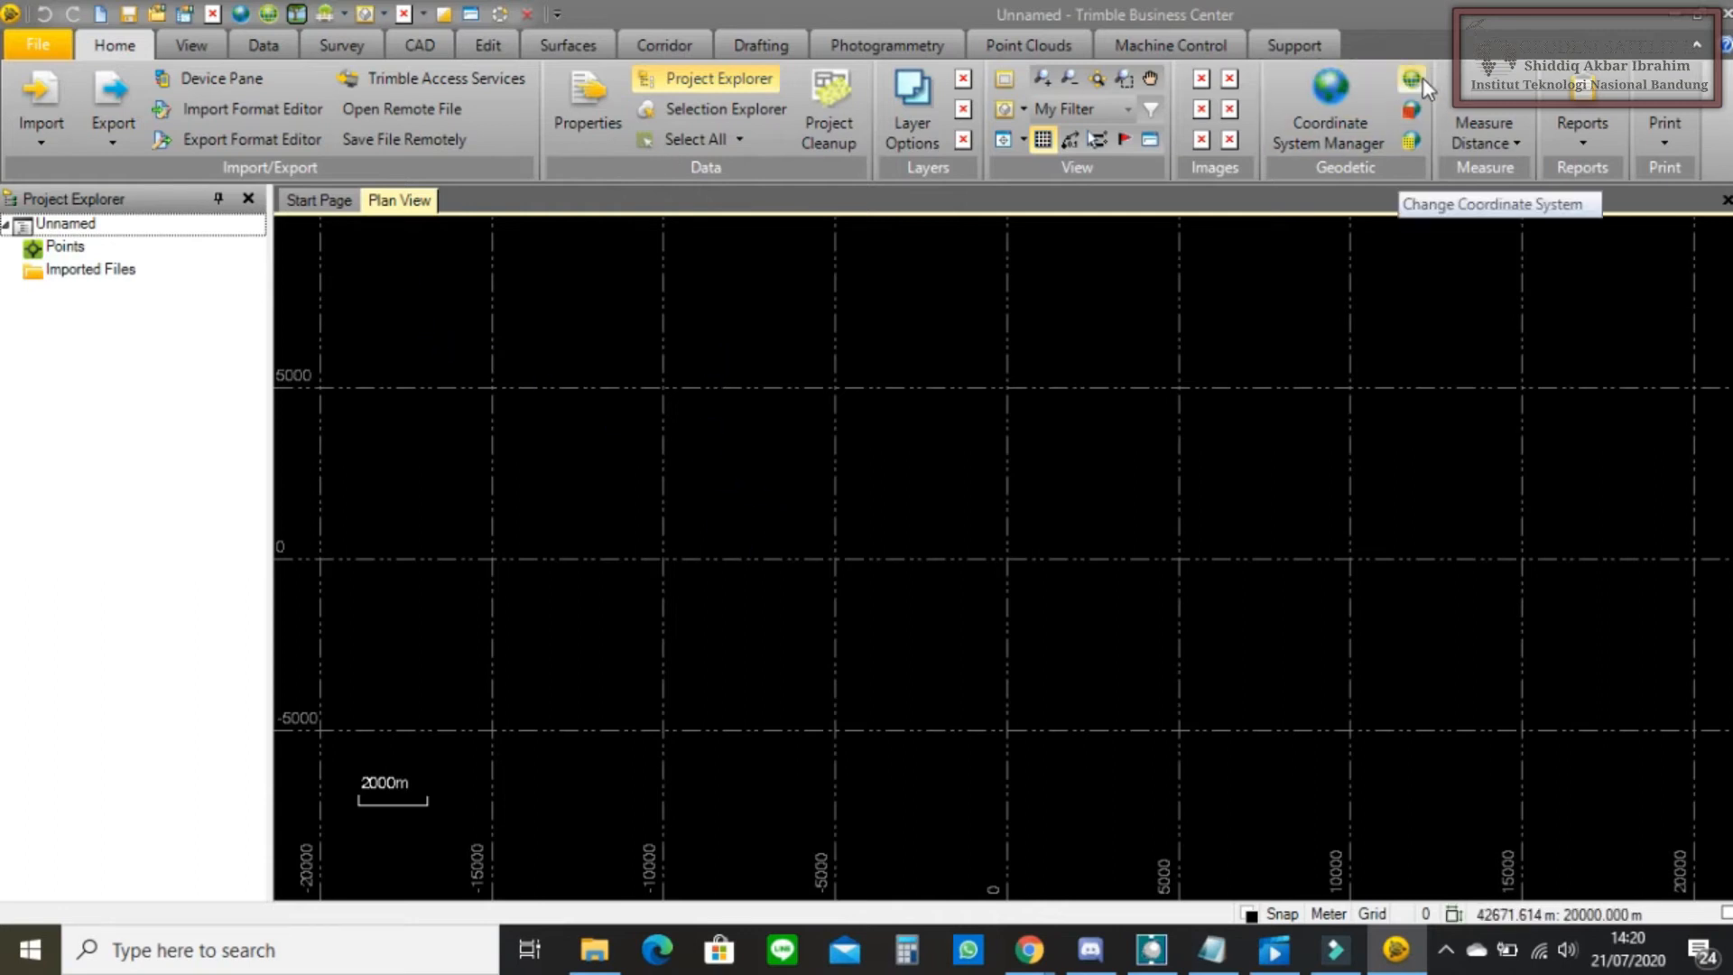
- Change the project's coordinate system group to World wide/UTM with zone 48 South
left_click(267, 16)
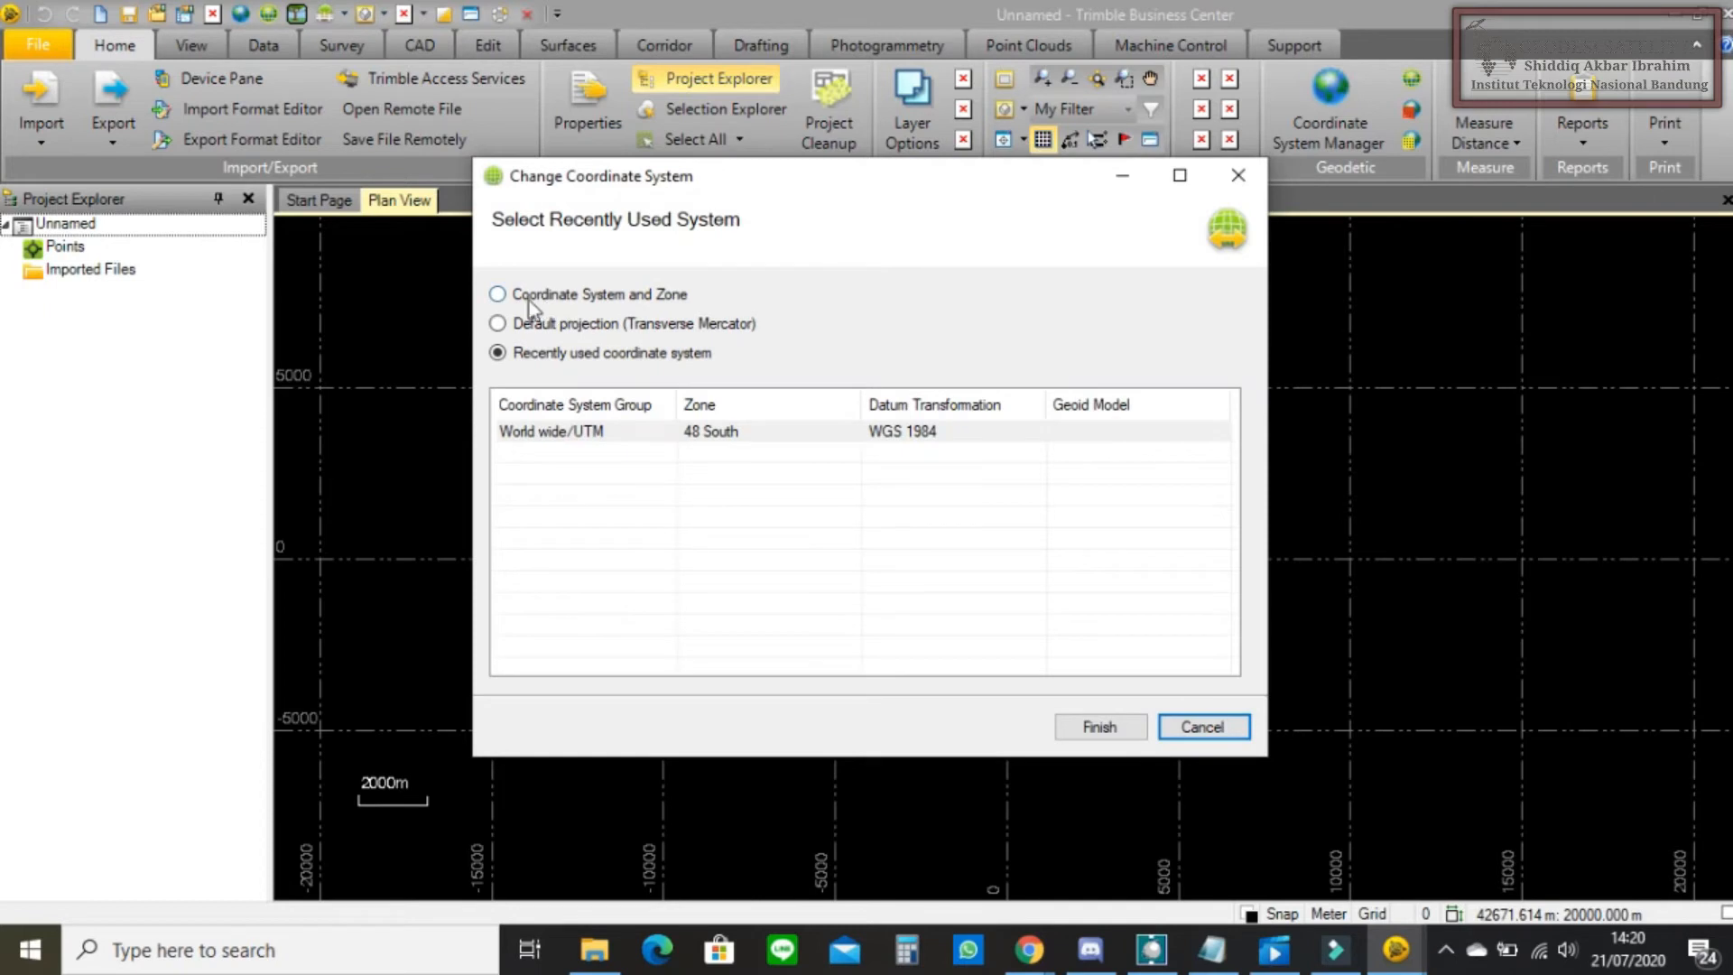
left_click(497, 298)
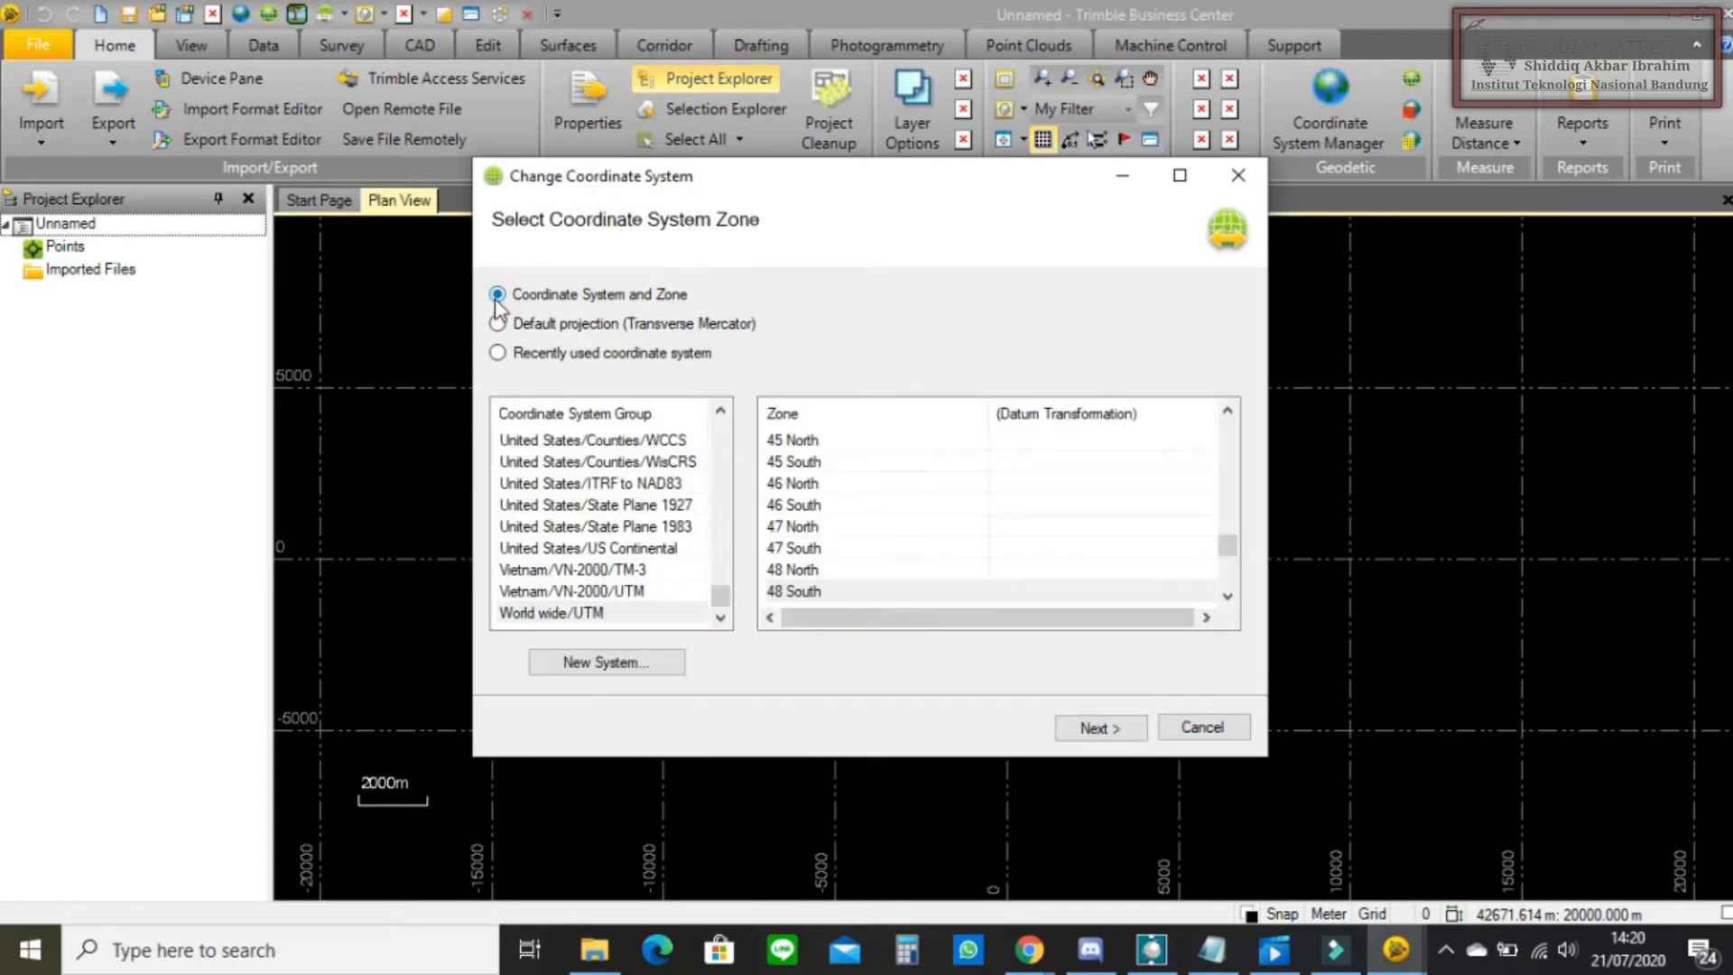
left_click(592, 616)
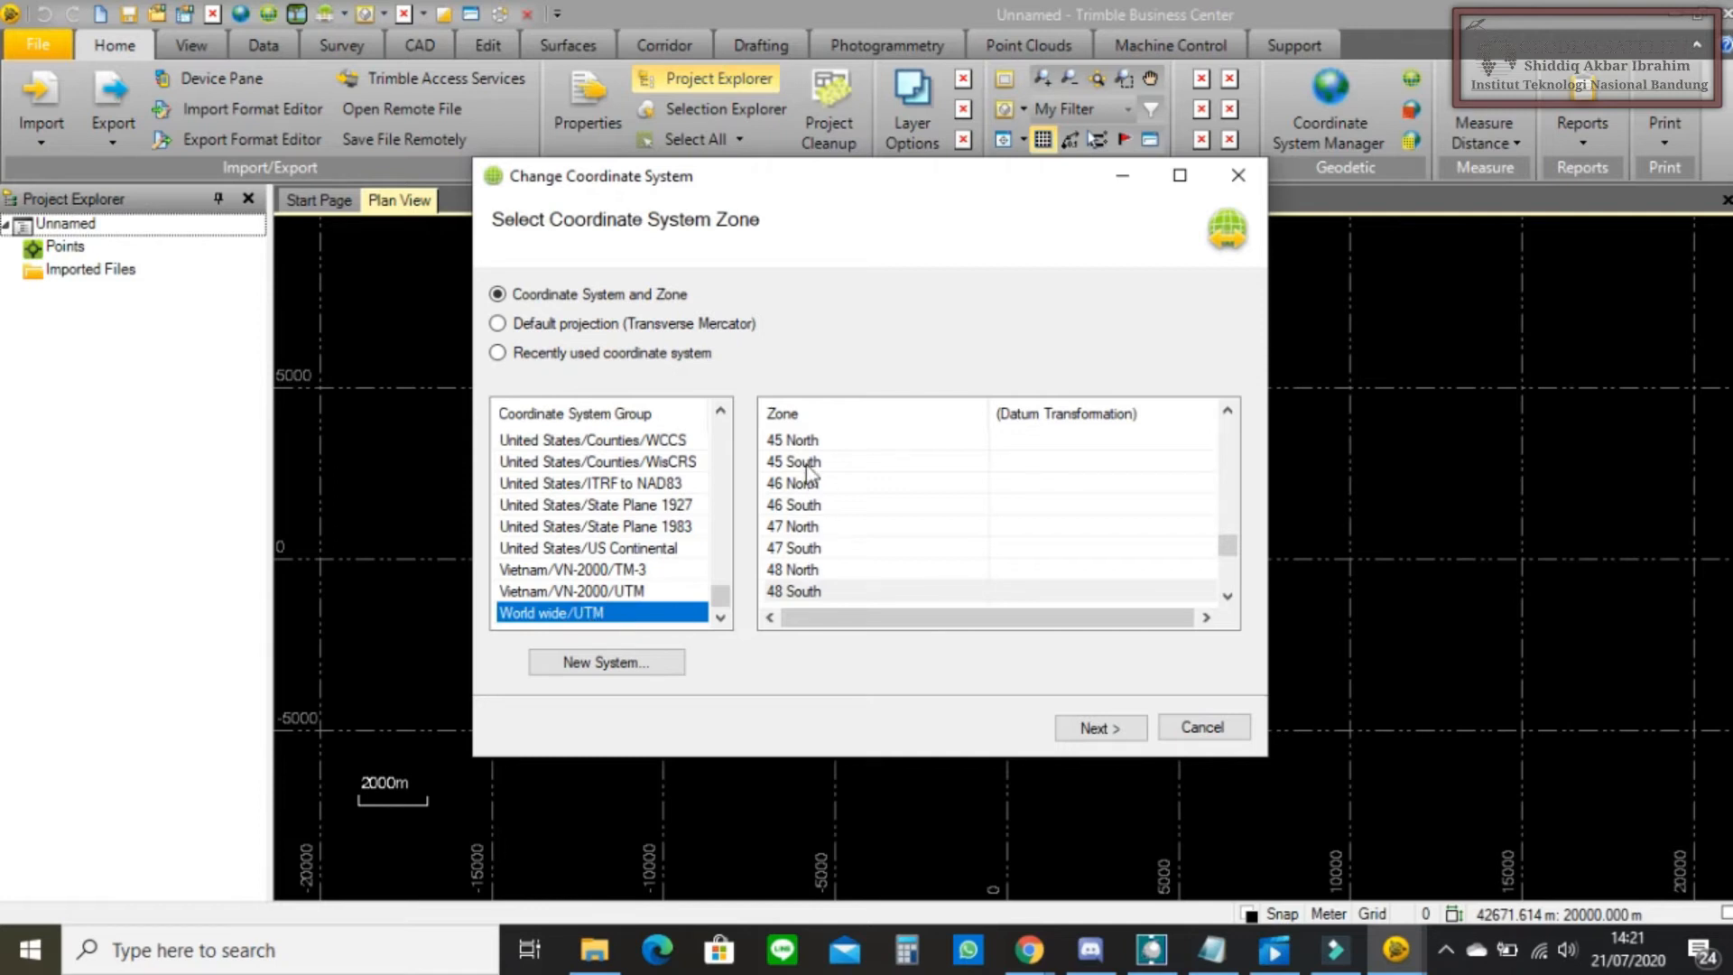
left_click(795, 592)
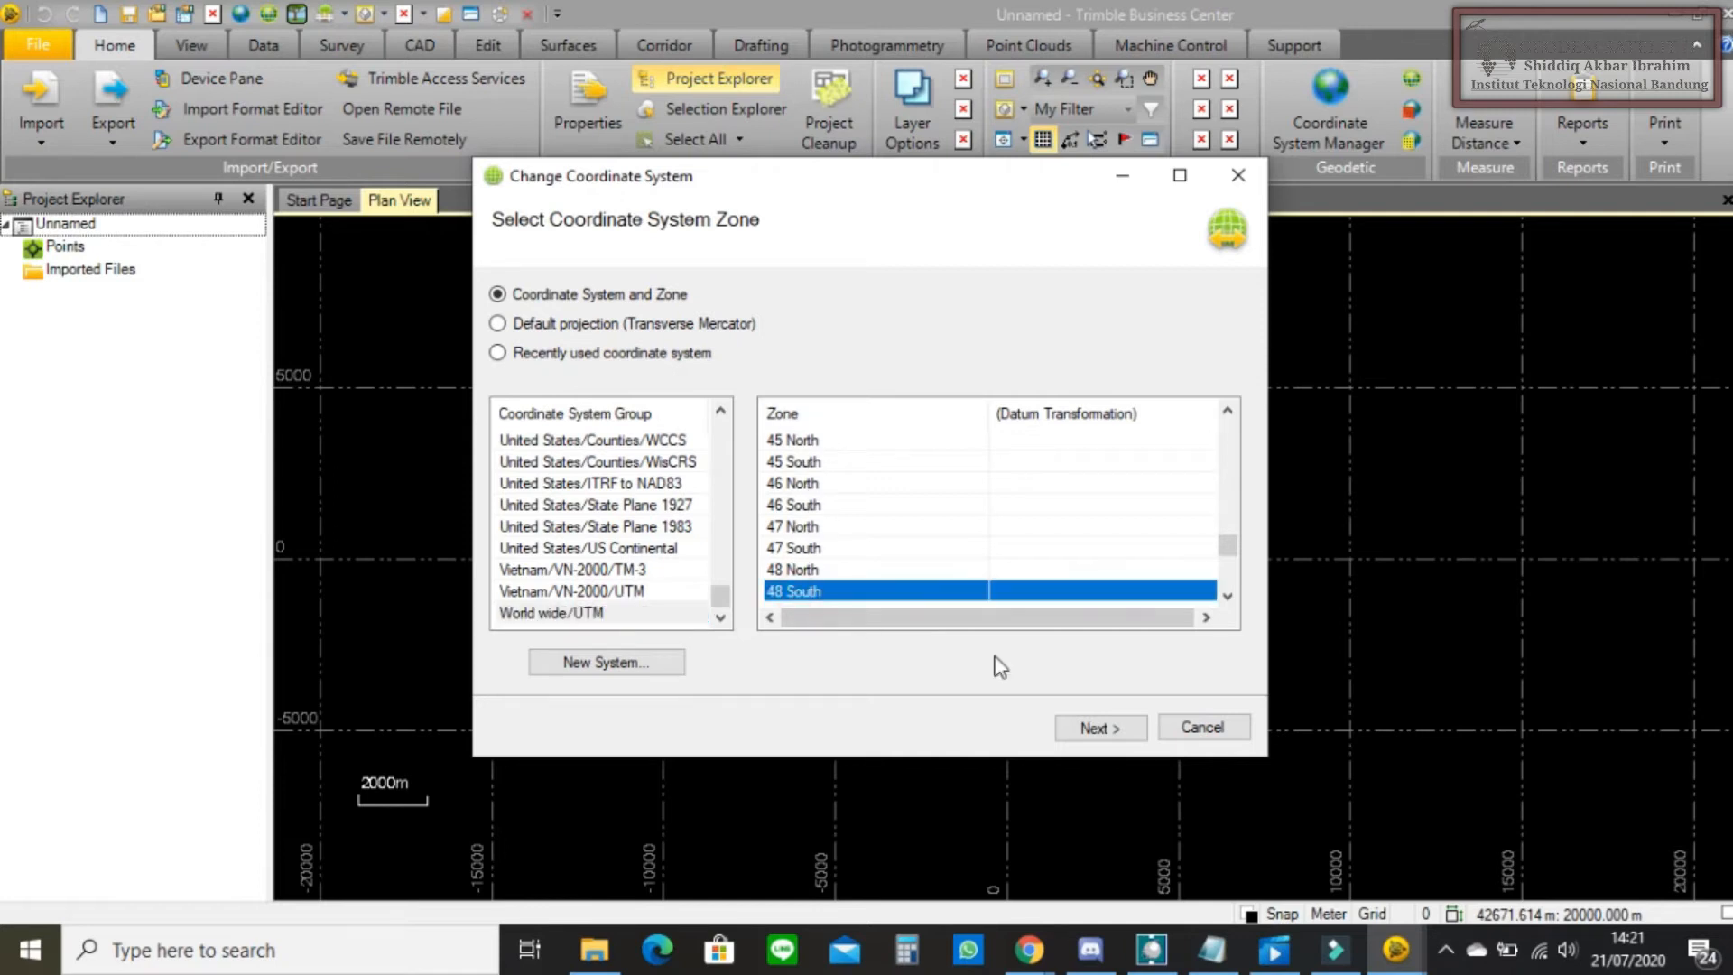
left_click(1090, 730)
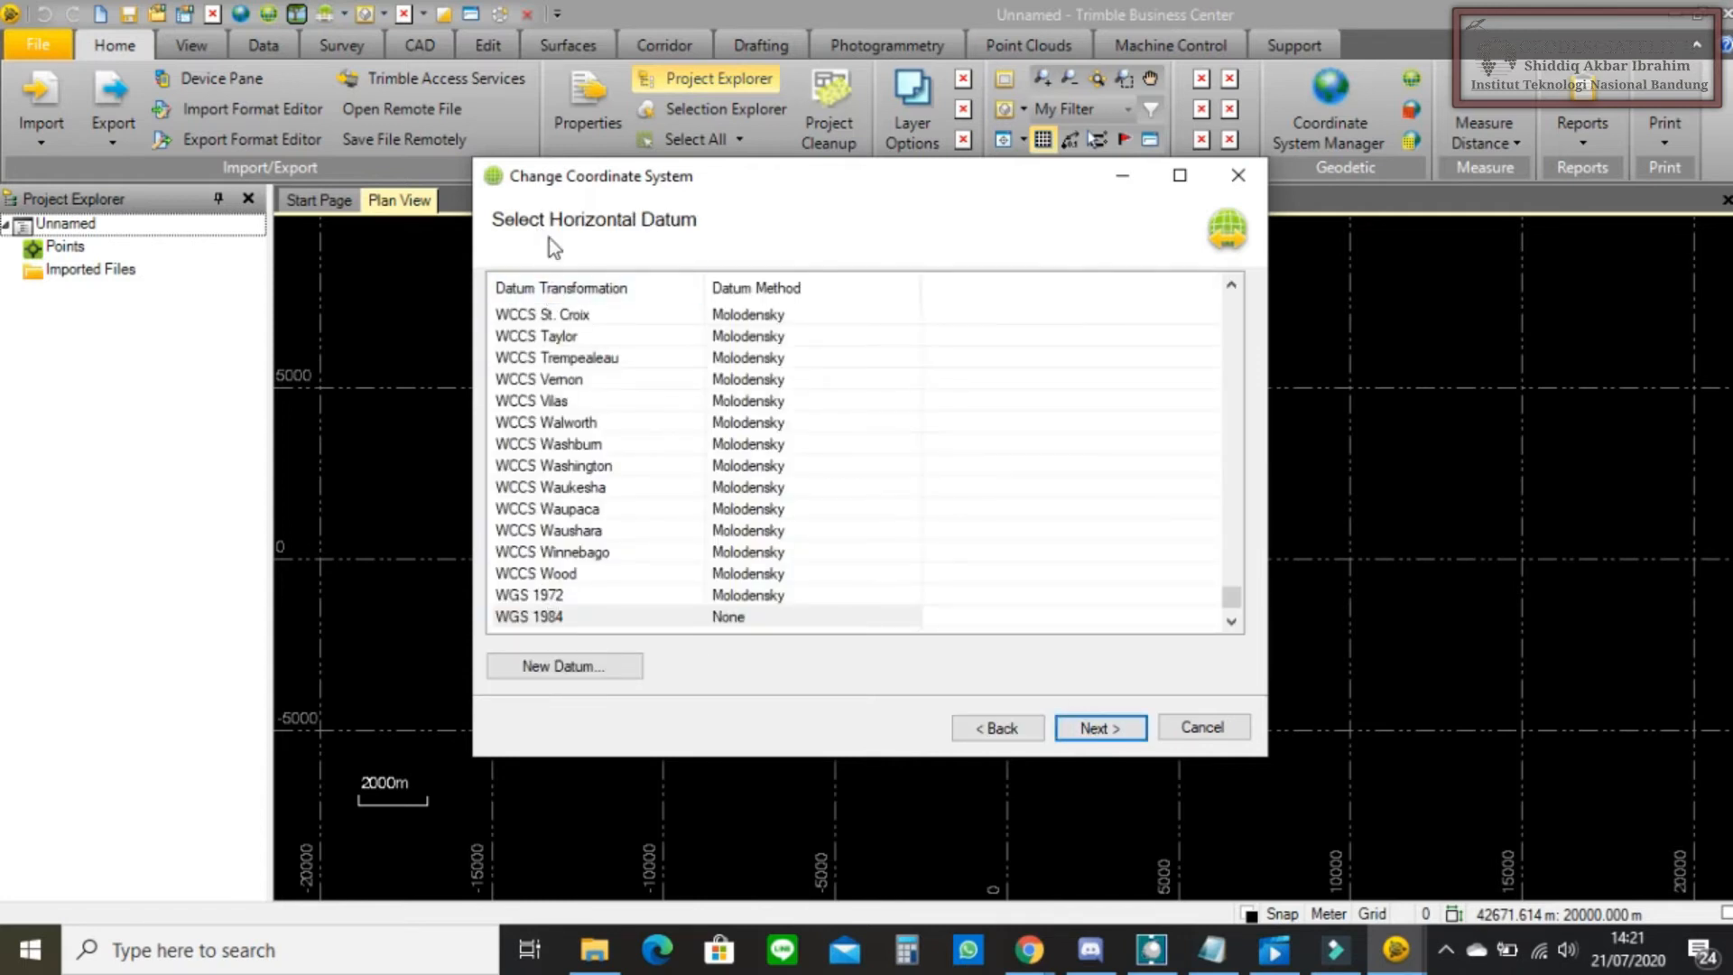
- Choose the WGS 1984 horizontal datum with no geoid model and finish the coordinate system change
left_click(555, 624)
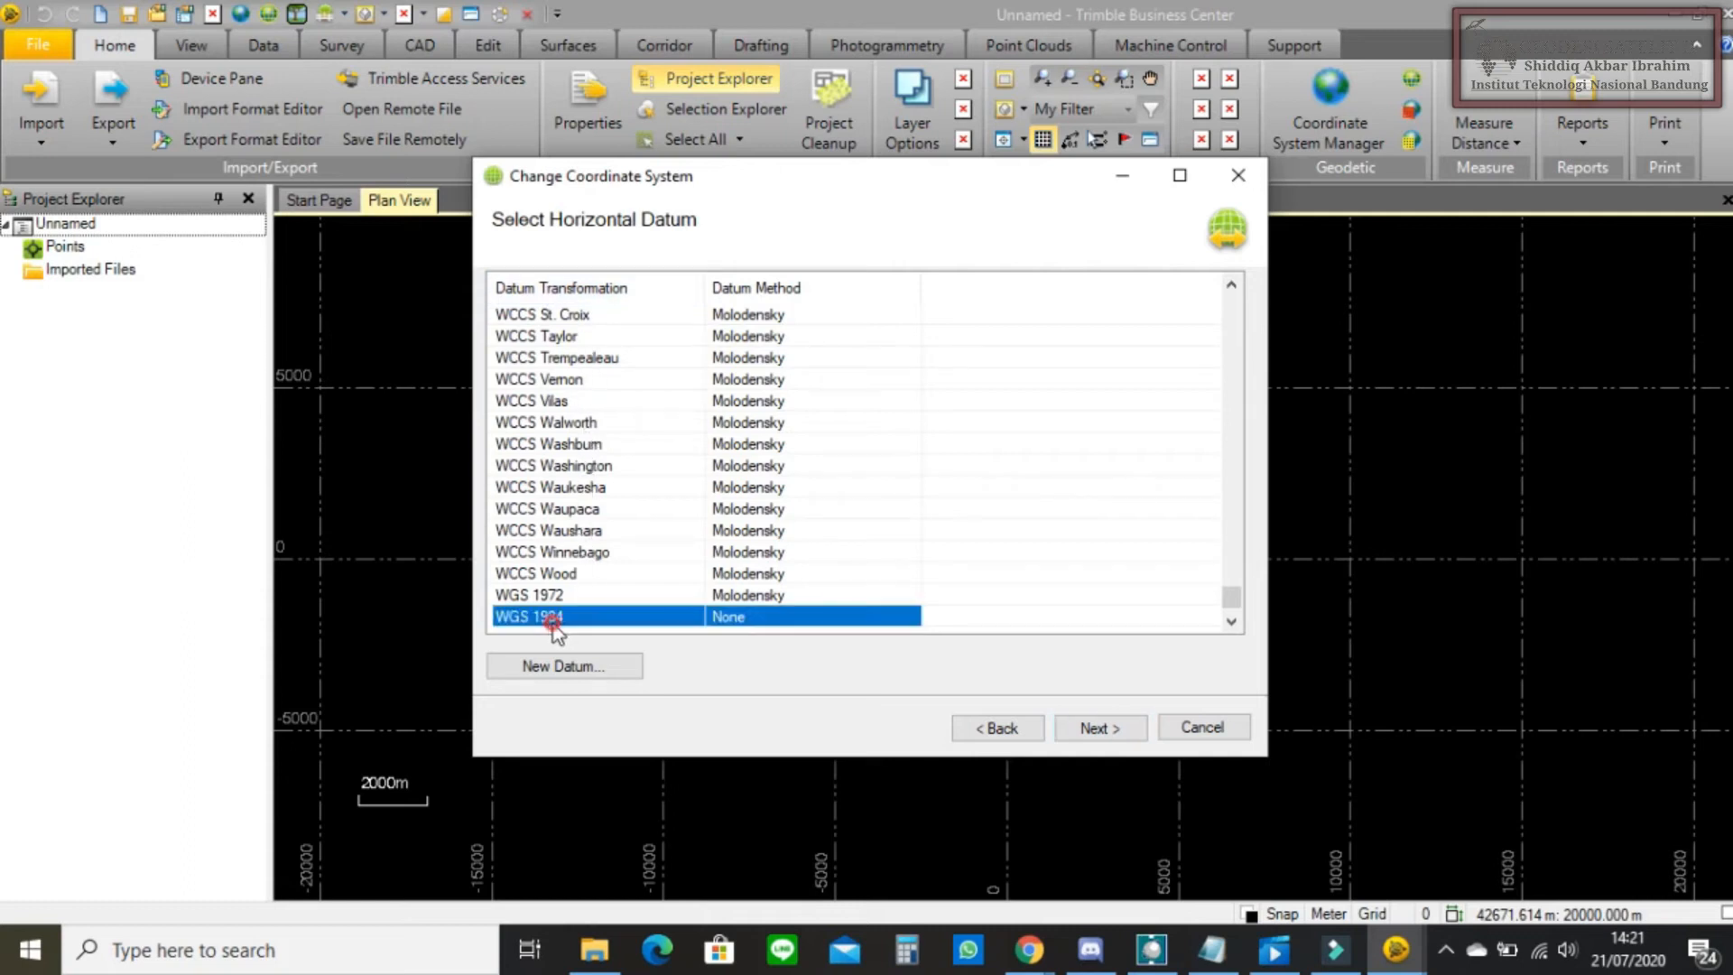
left_click(1095, 728)
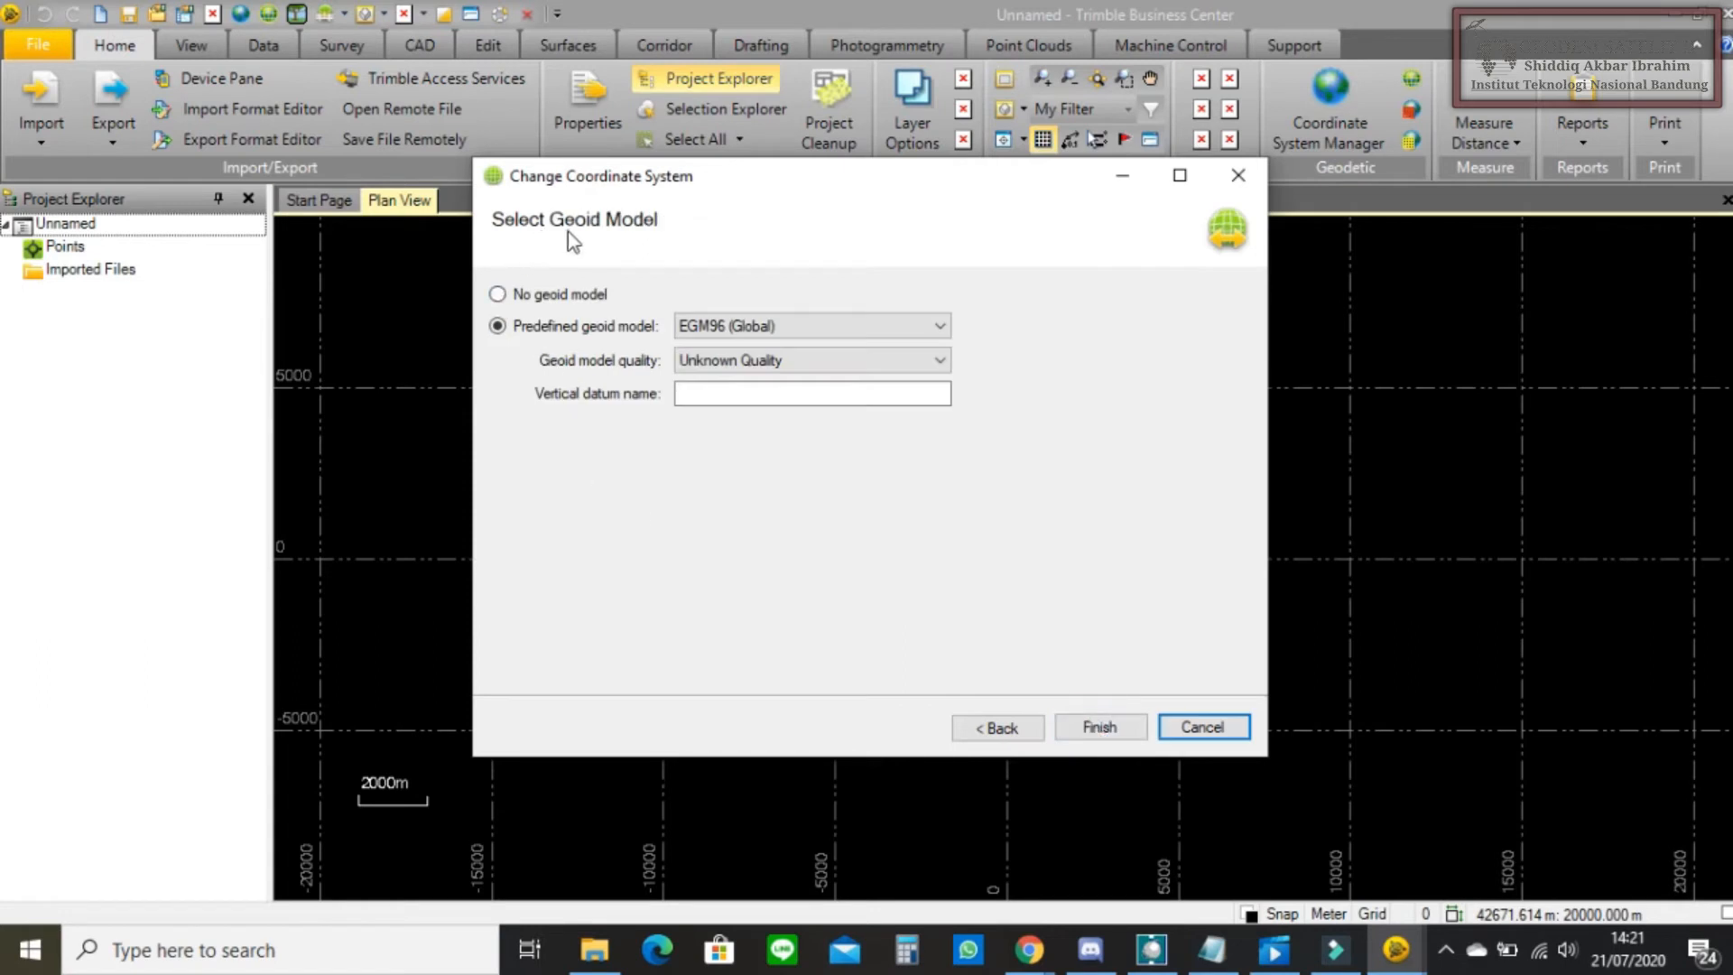
left_click(499, 295)
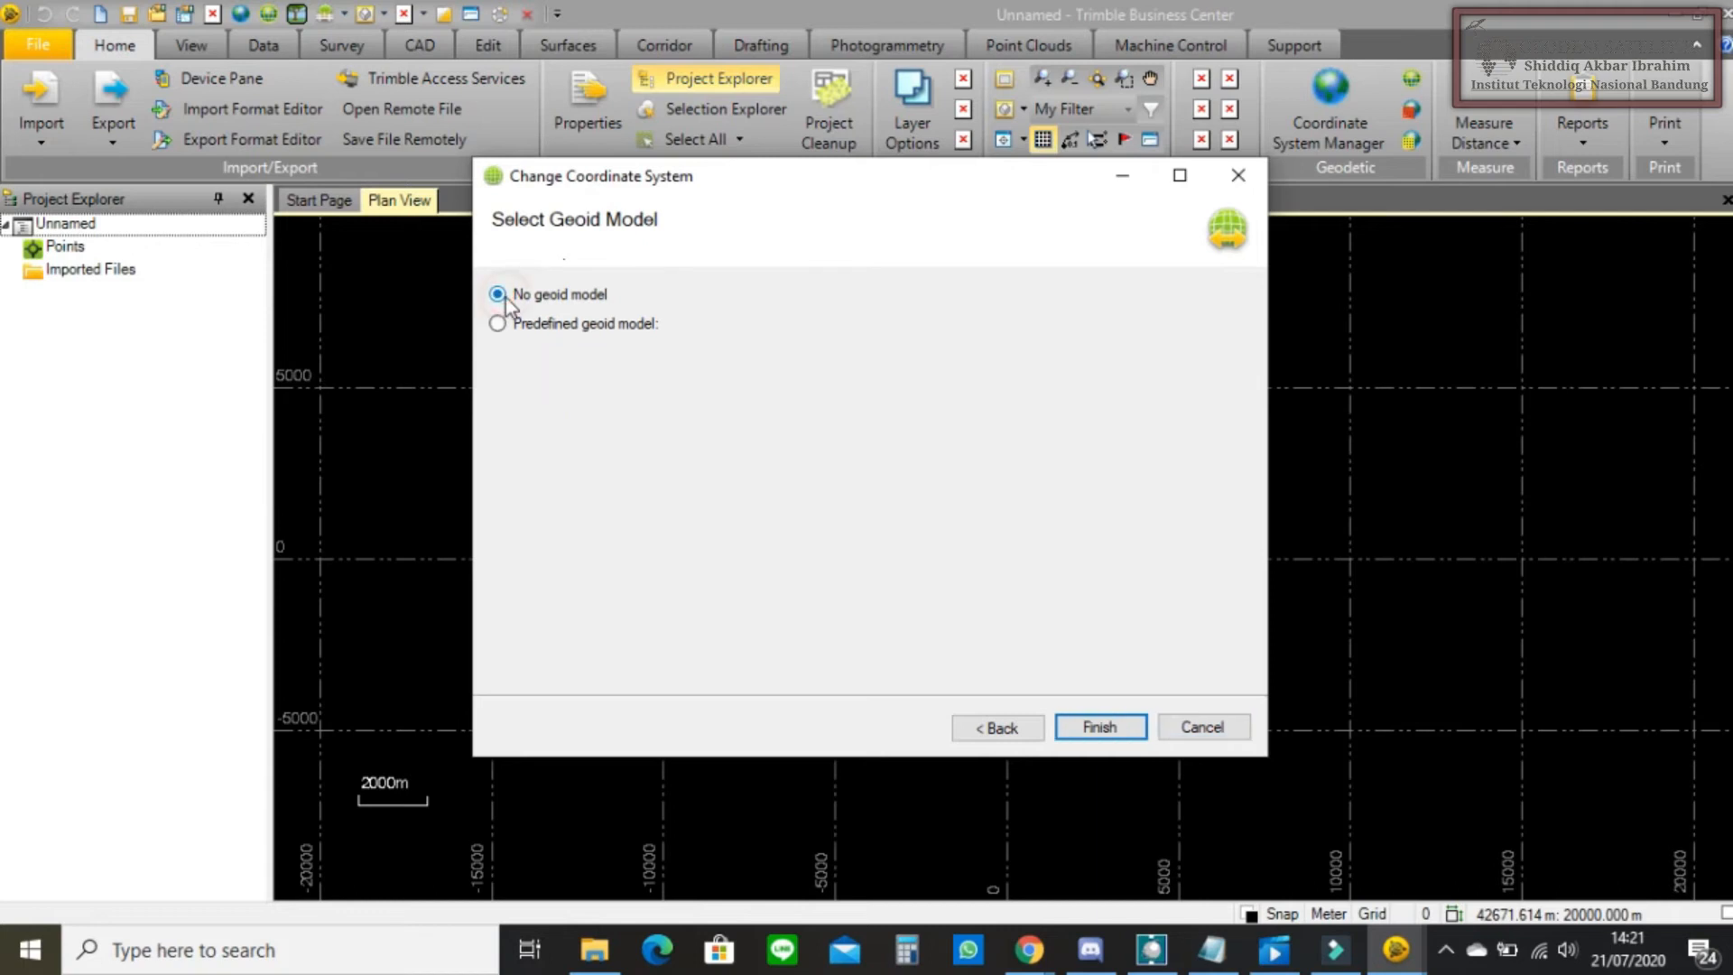
left_click(1099, 728)
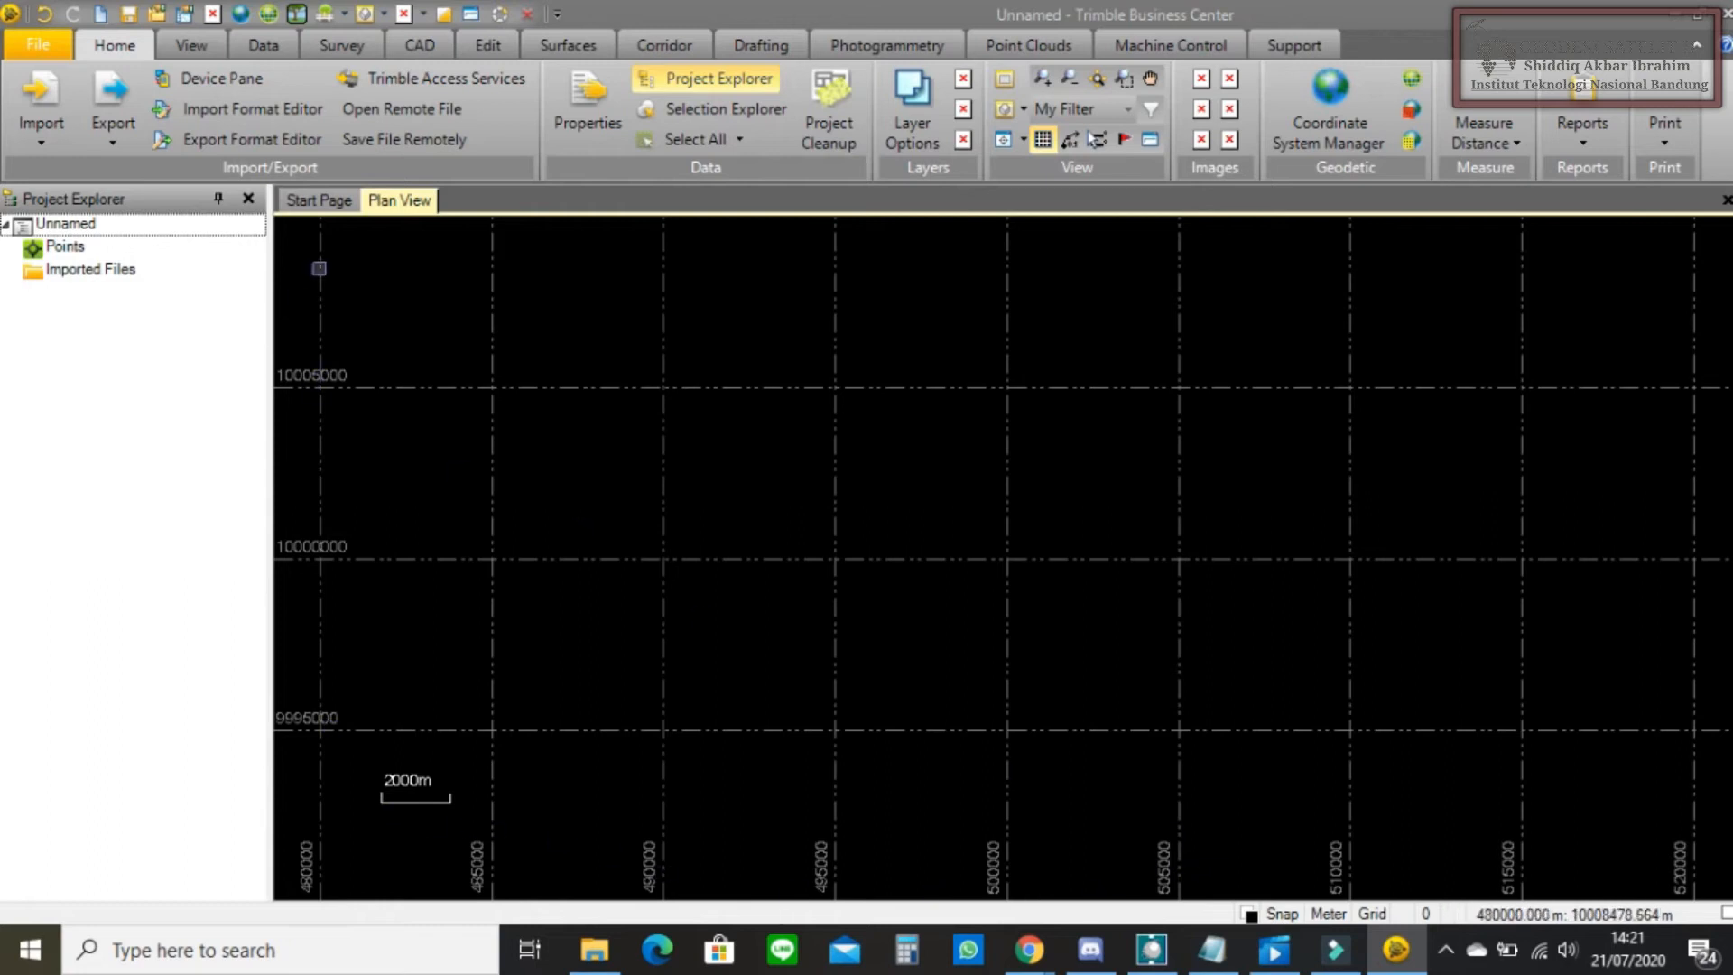
scroll(975, 501, "down", 2)
scroll(957, 514, "up", 3)
scroll(951, 526, "down", 3)
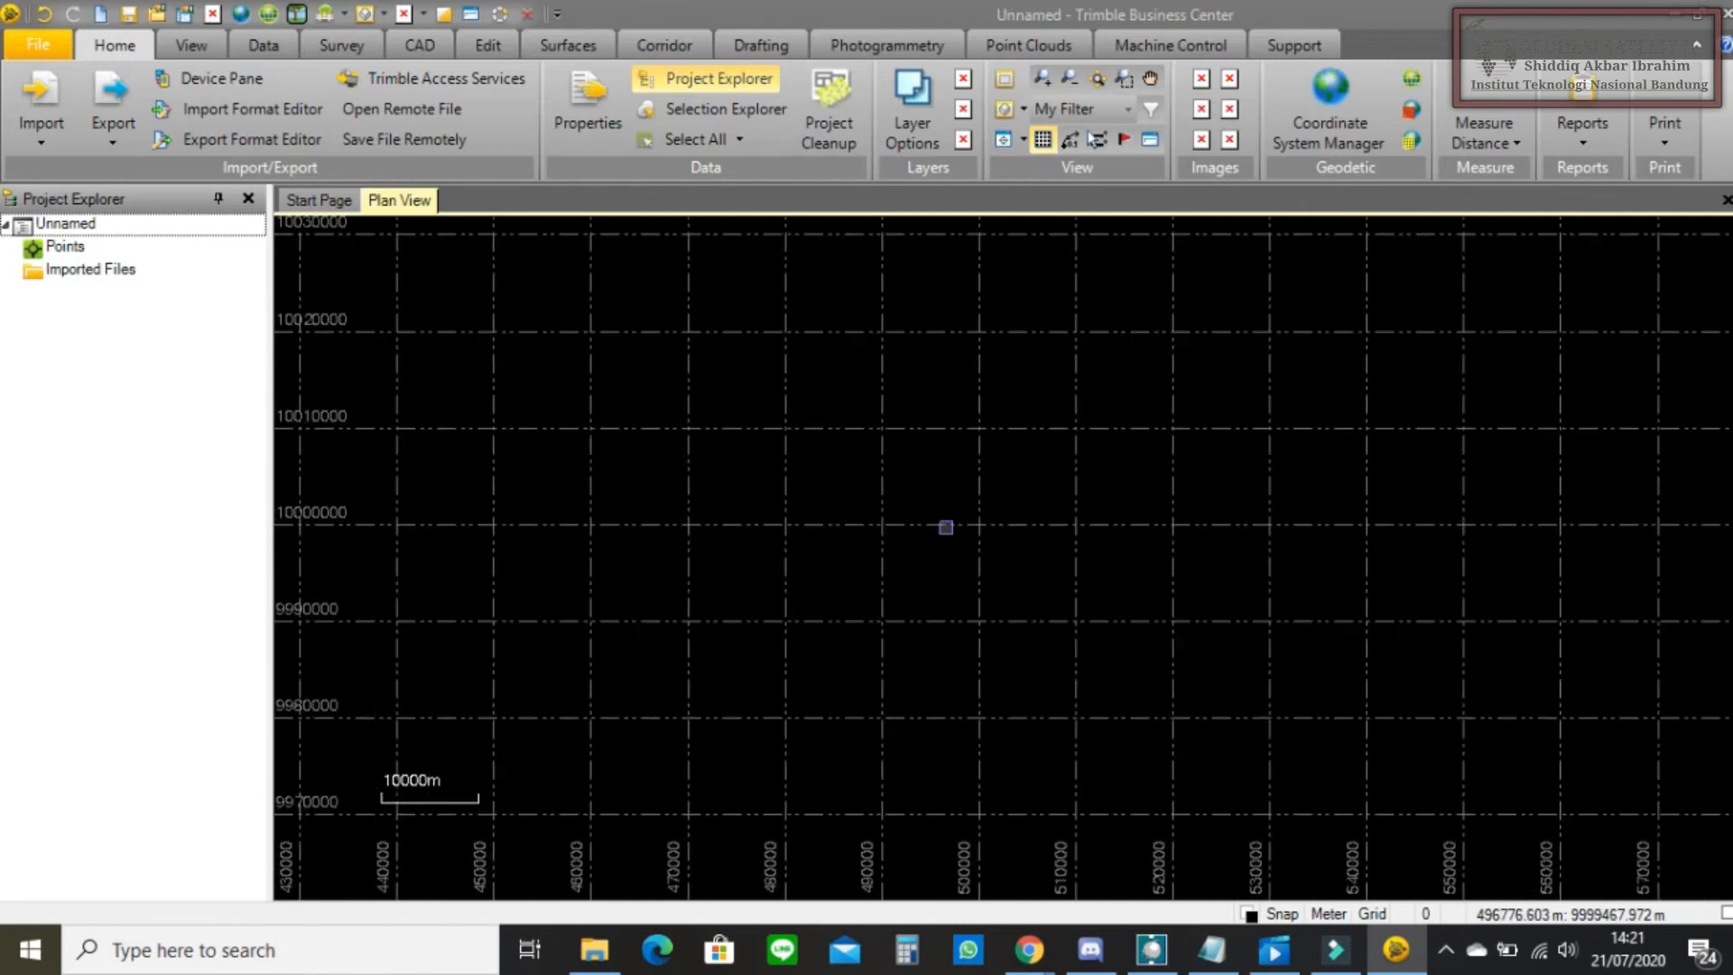
scroll(722, 485, "up", 1)
scroll(493, 396, "down", 1)
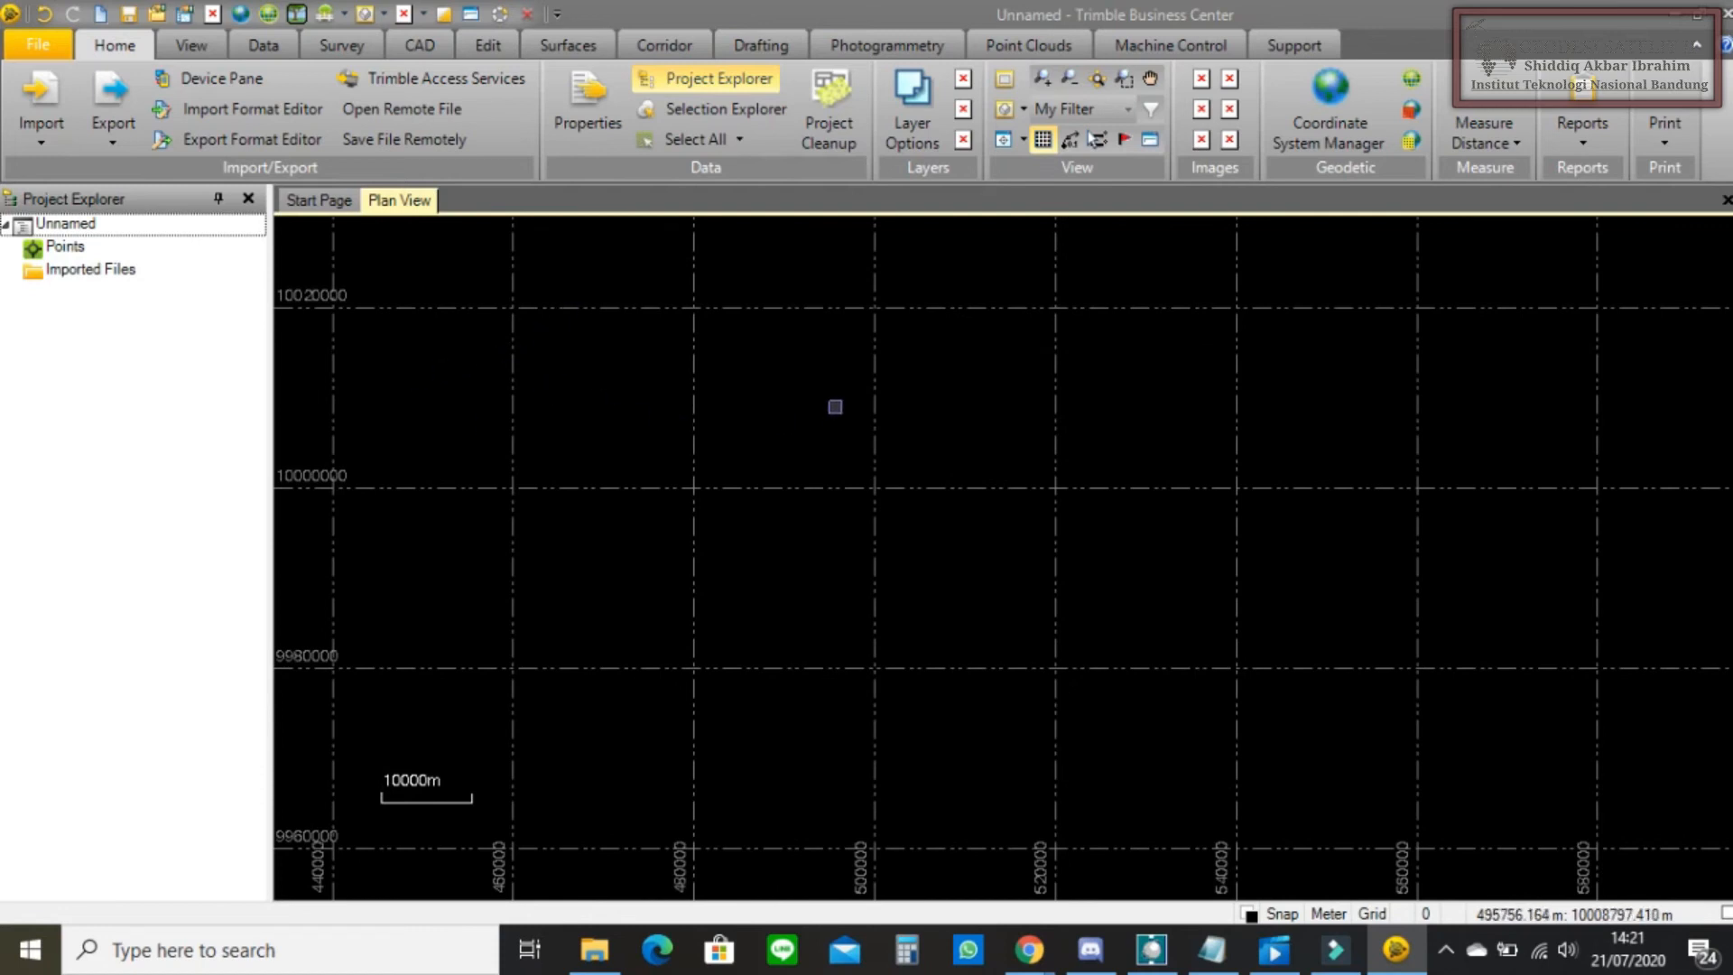
- Start importing data and set the import folder to the Rinex folder inside HDS_2003TUTOR
left_click(31, 90)
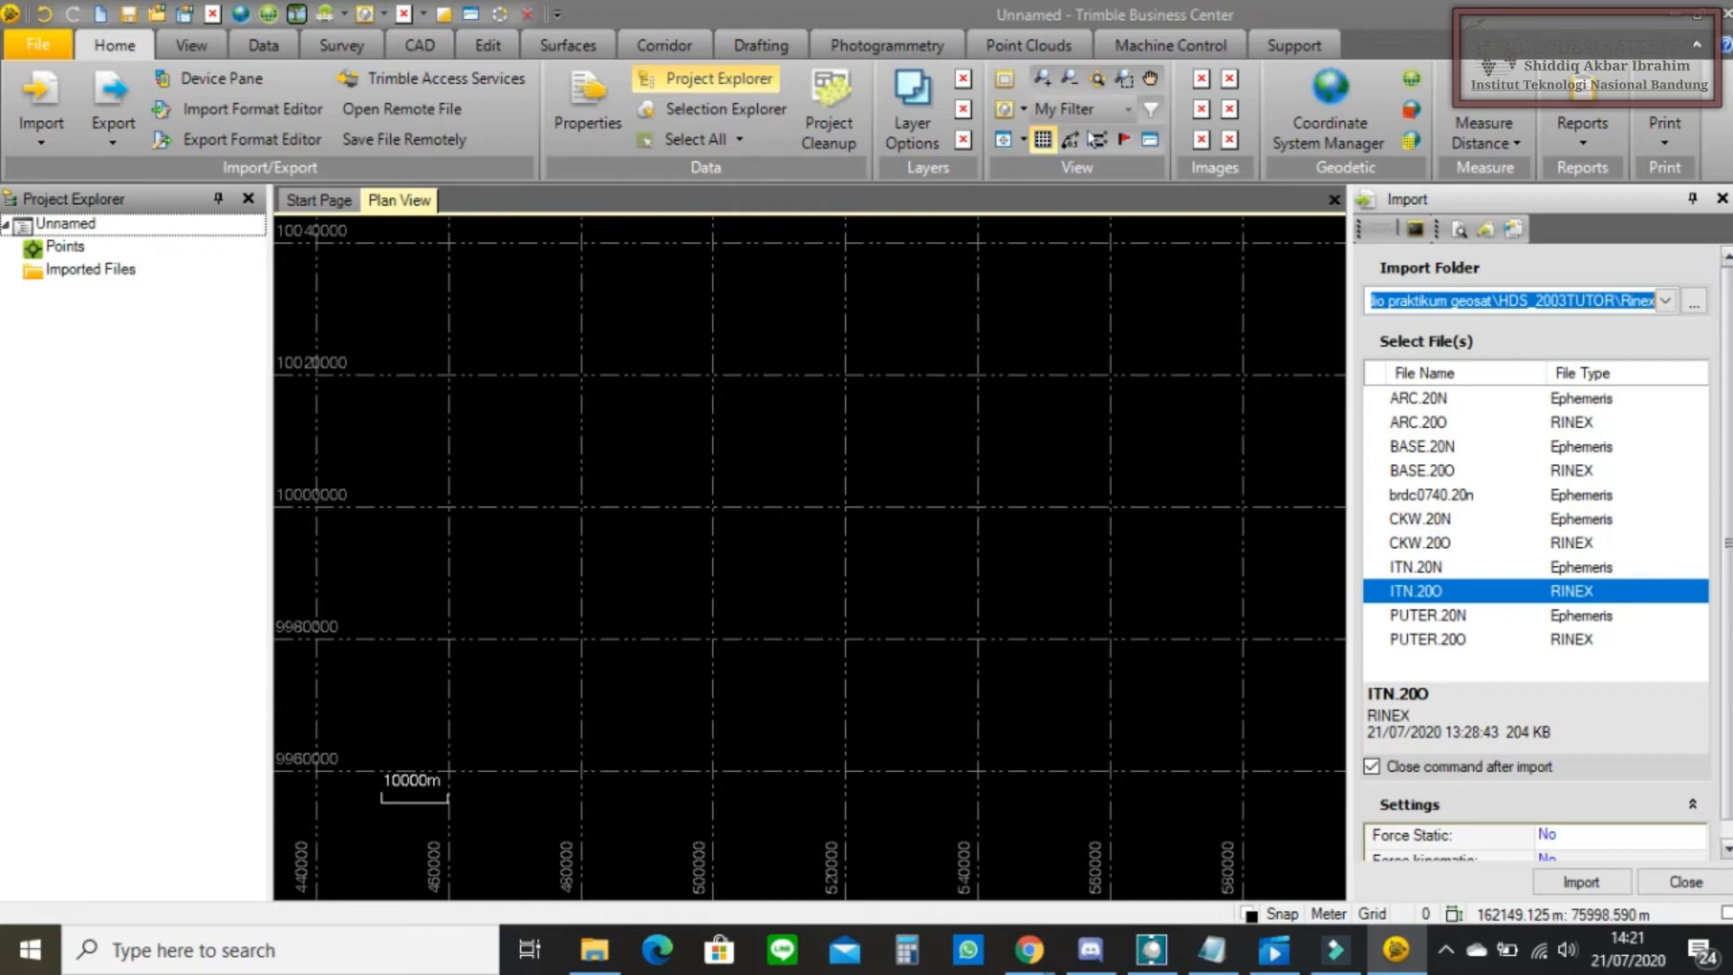
left_click(1695, 304)
scroll(910, 505, "down", 7)
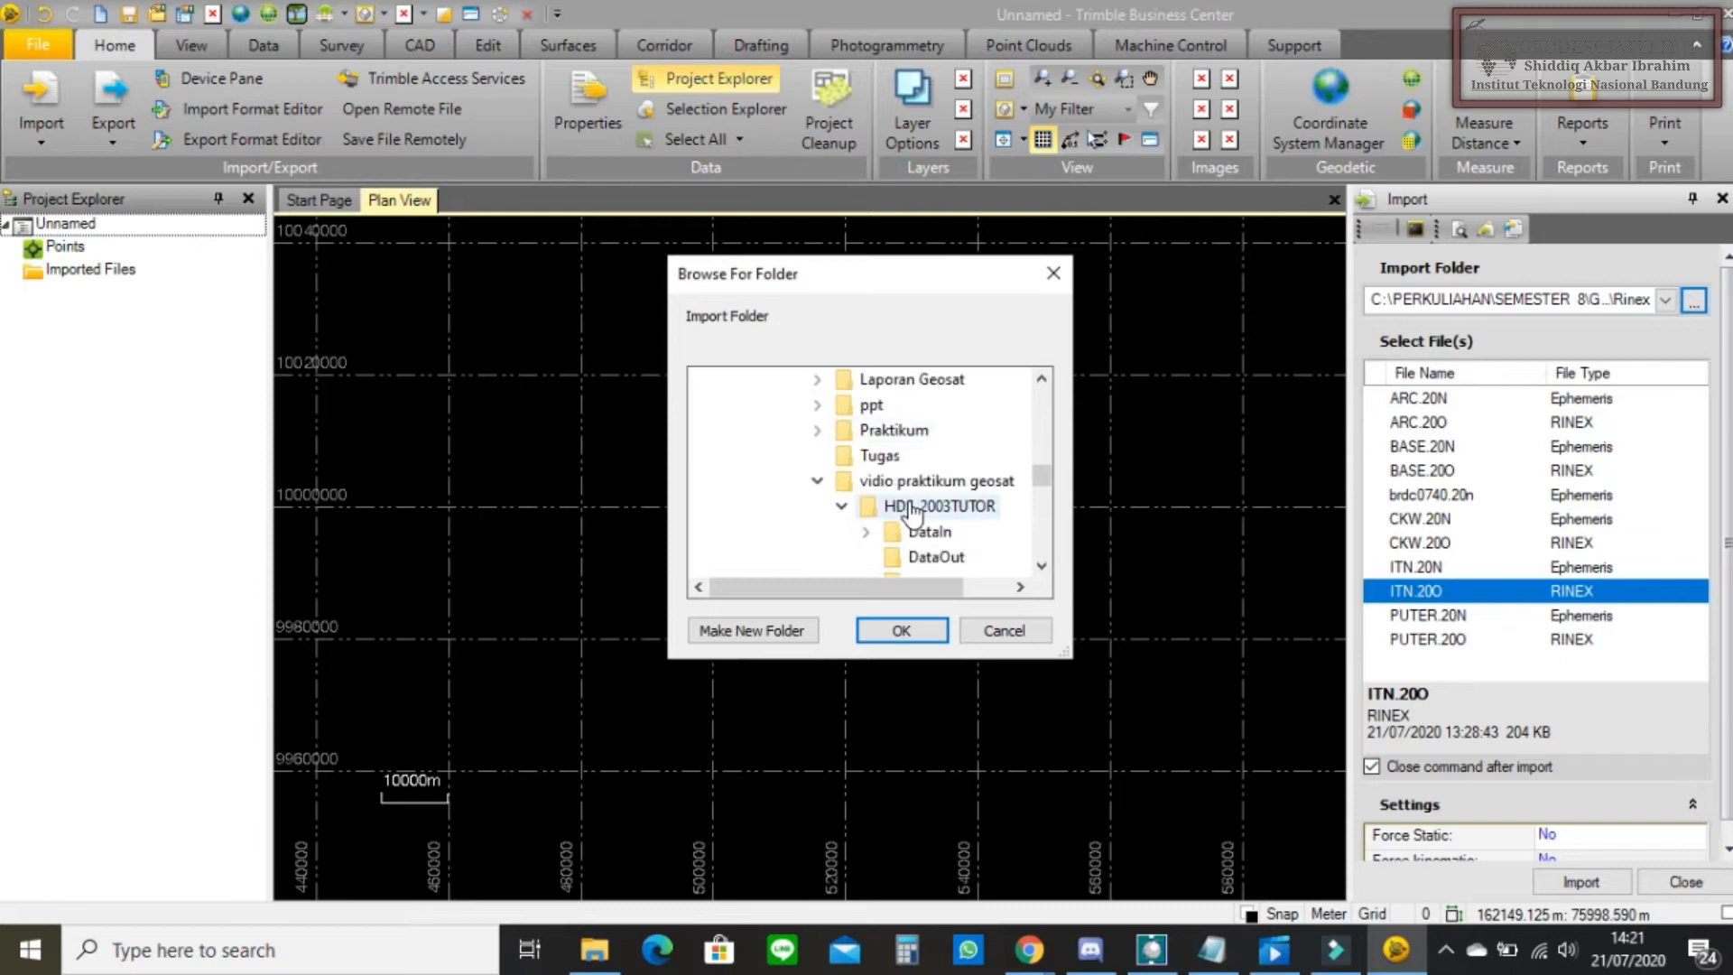
scroll(914, 515, "down", 1)
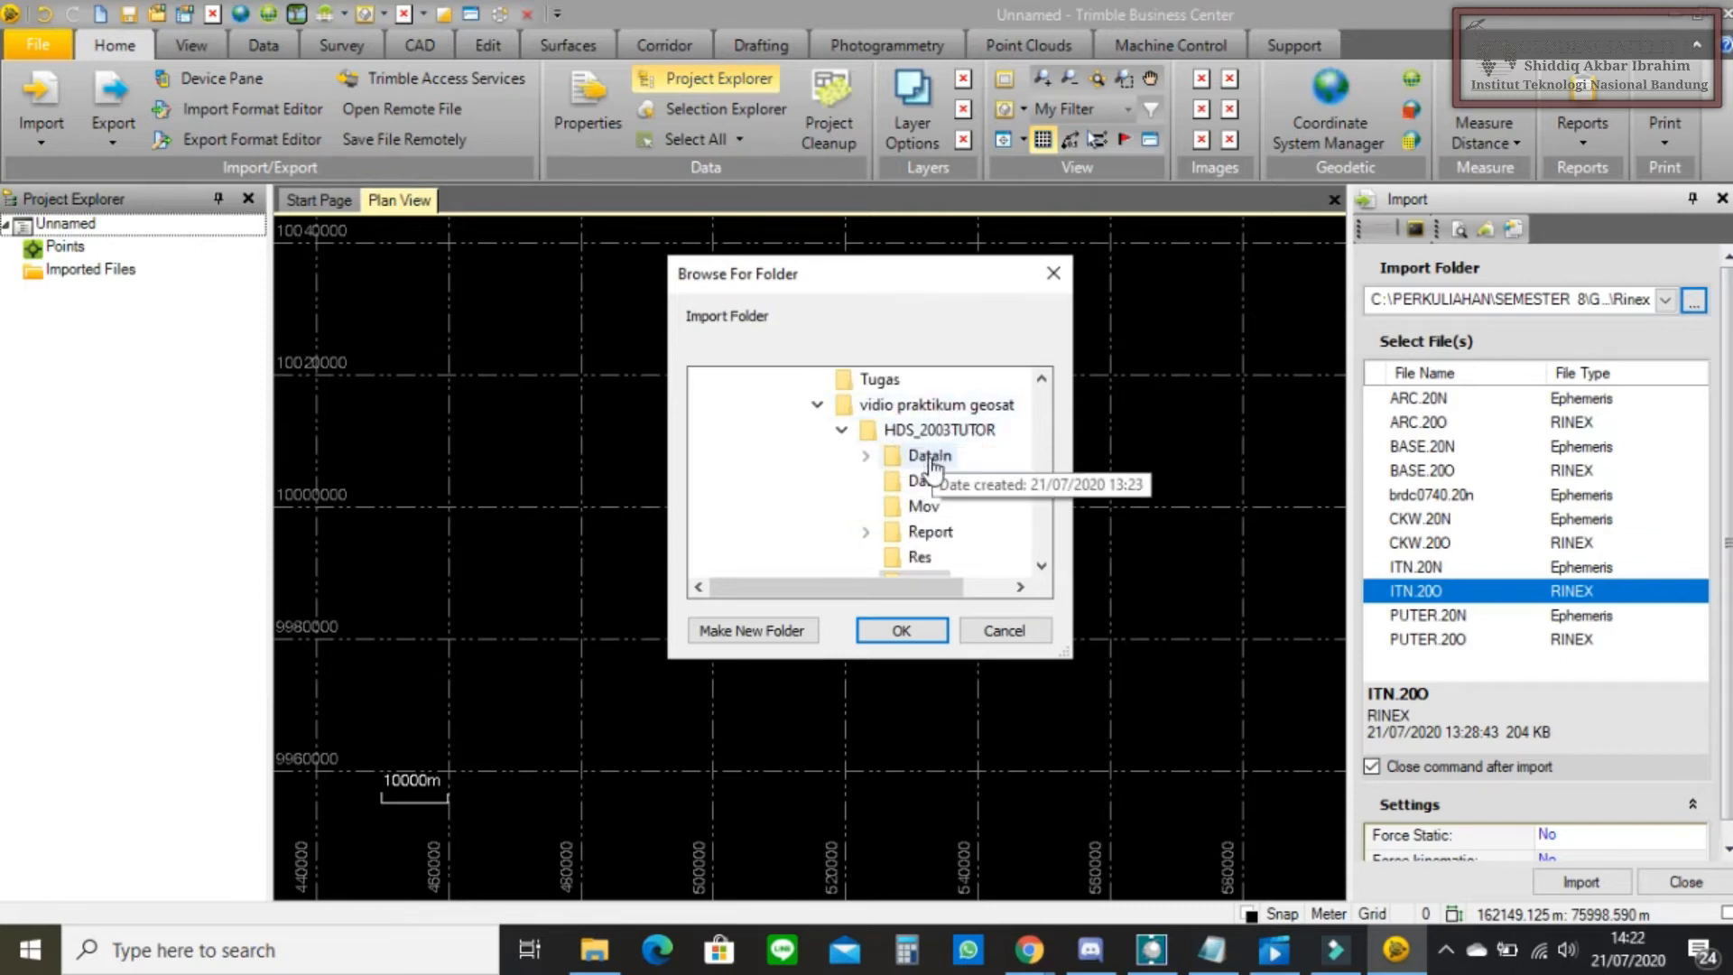
scroll(932, 465, "down", 2)
left_click(926, 430)
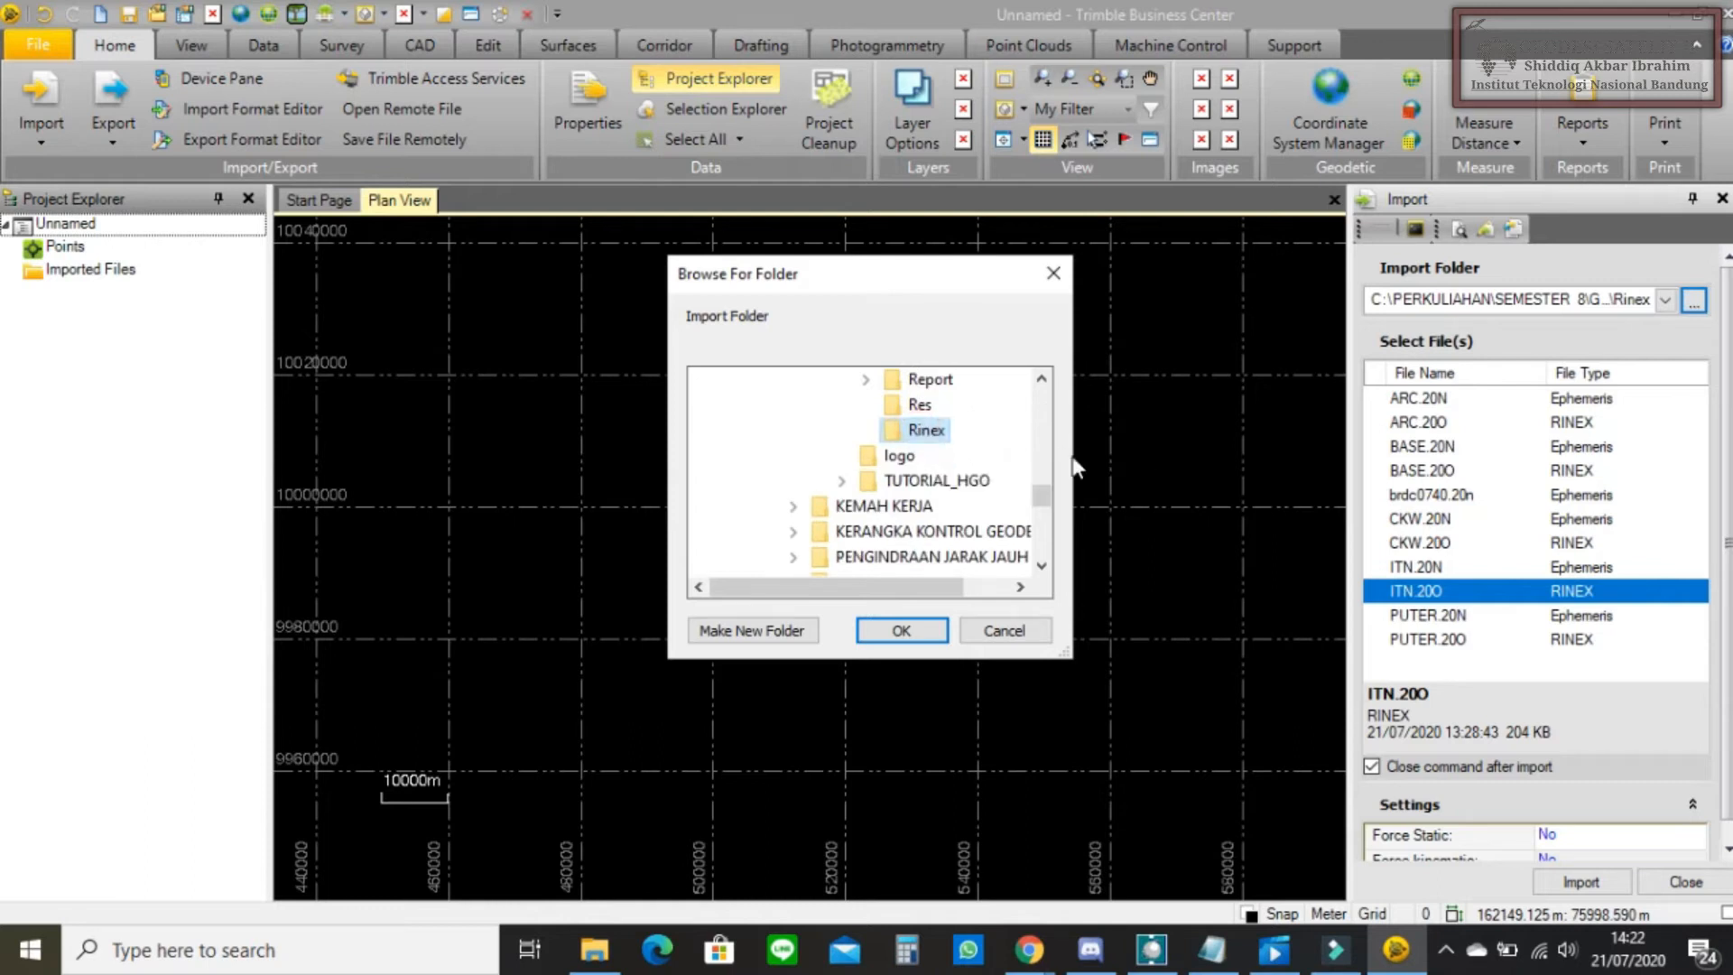
left_click(900, 630)
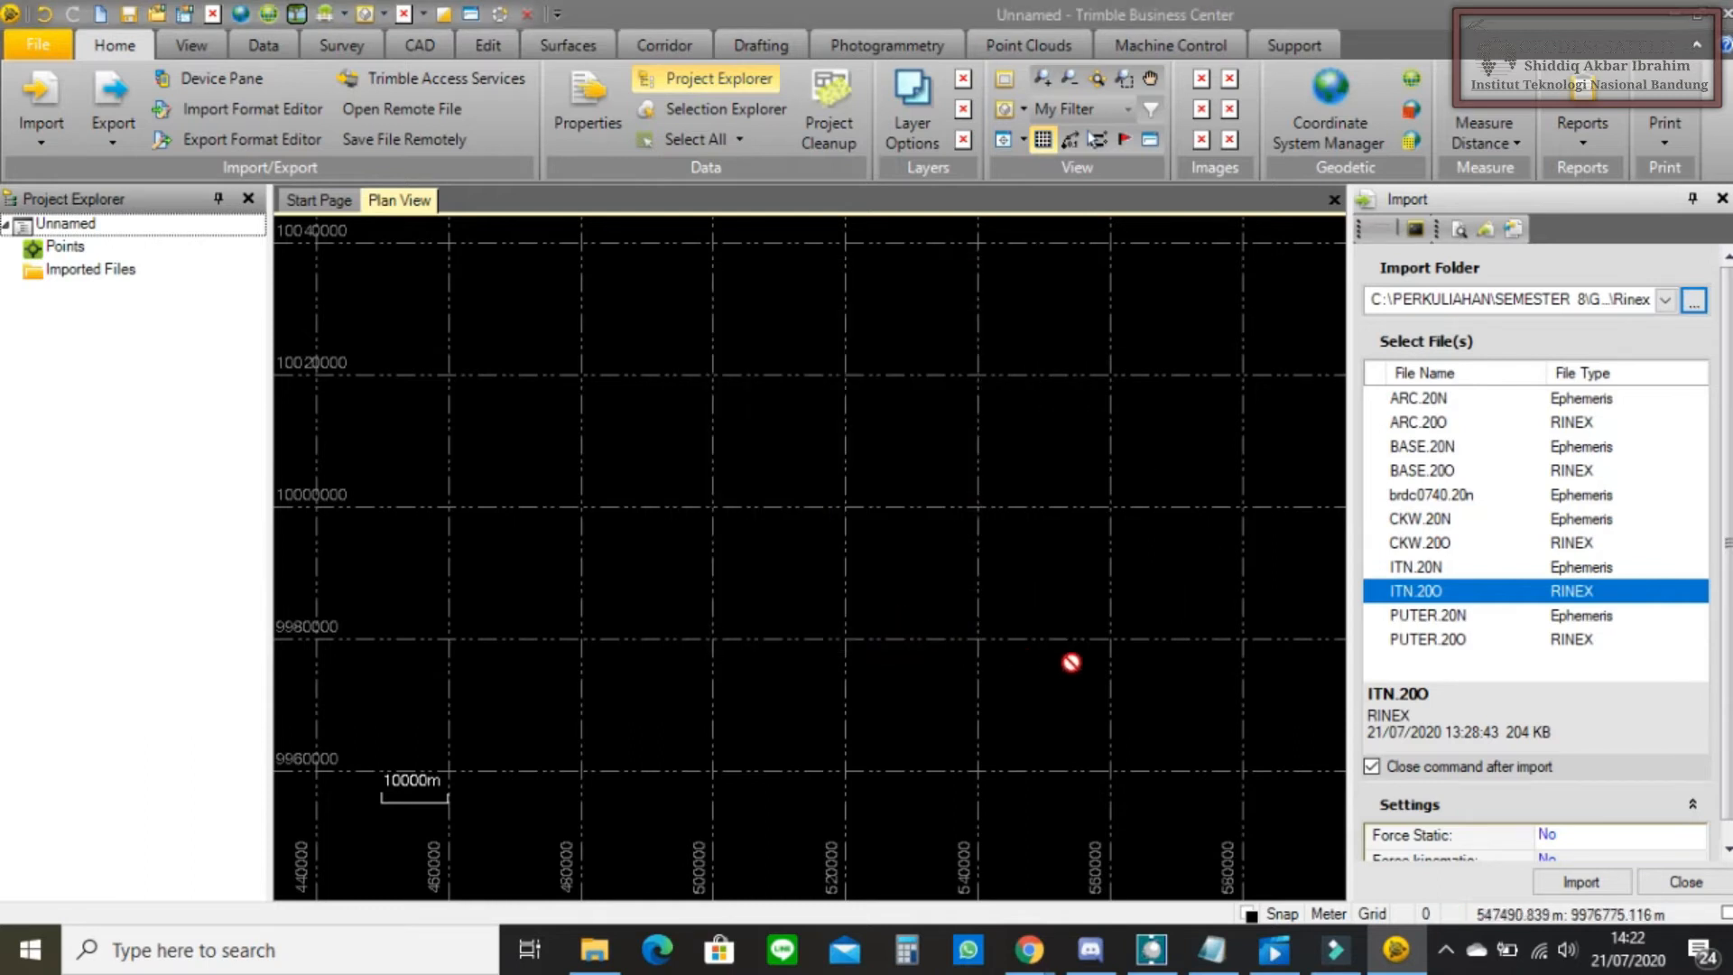
- Import the RINEX files ARC.20O, BASE.20O, CKW.20O, ITN.20O and PUTER.20O together with the brdc0740.20n ephemeris file
left_click(1567, 424, "ctrl")
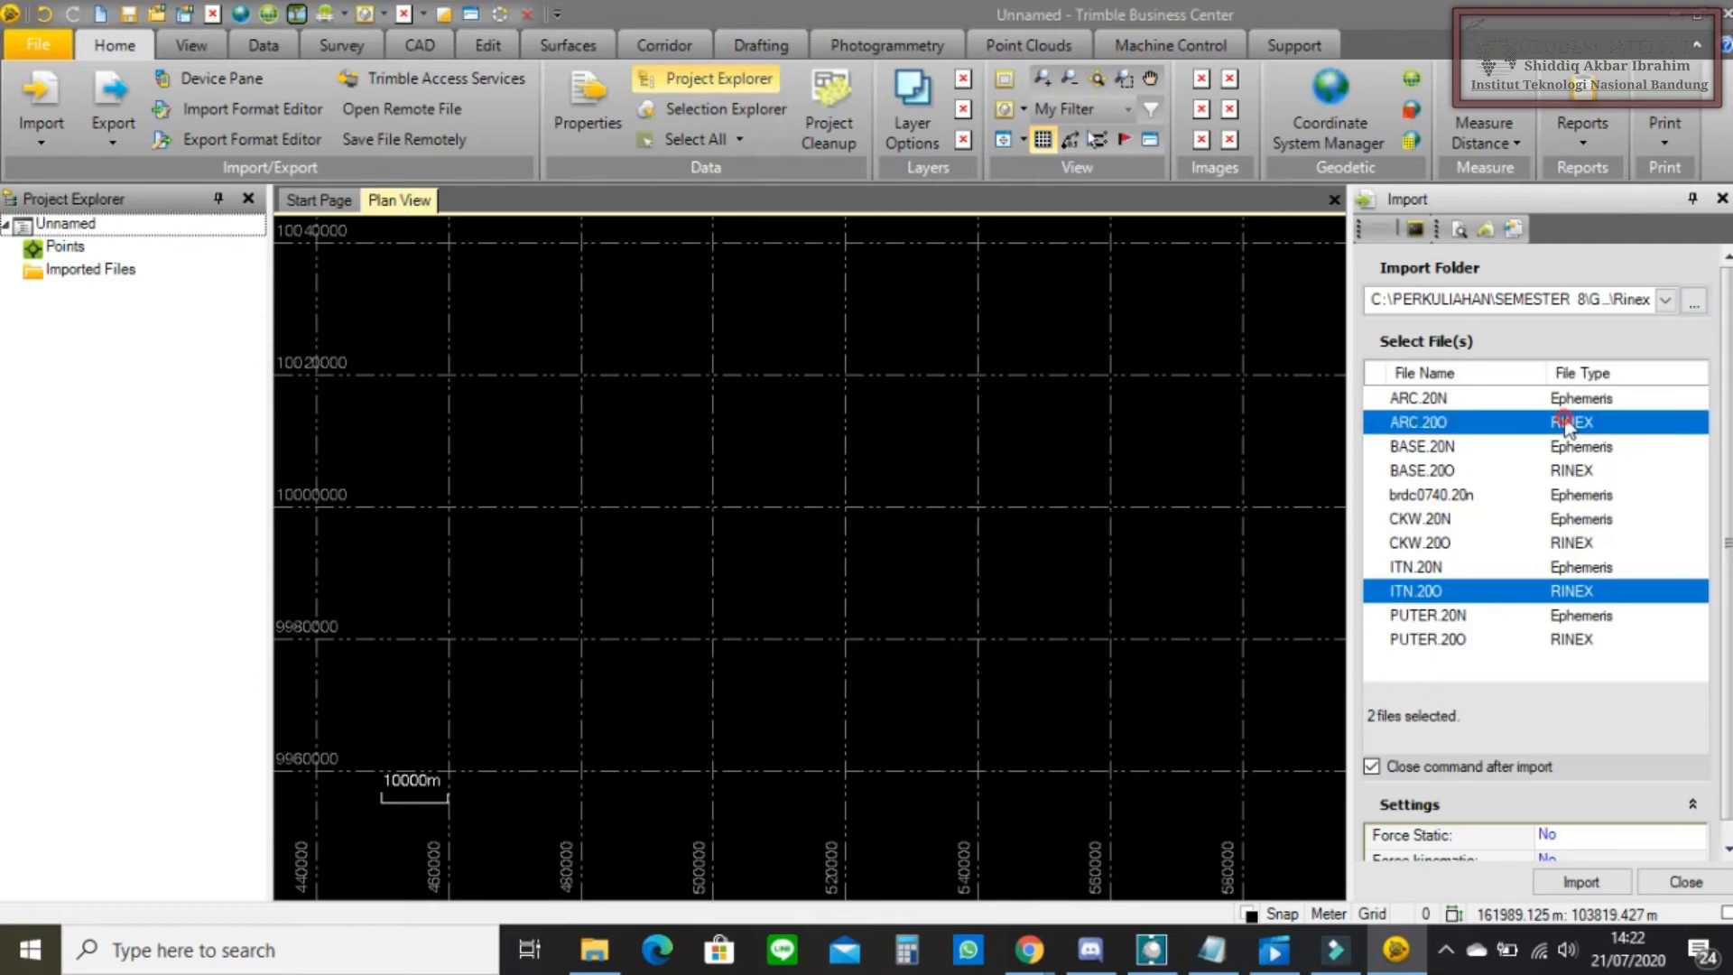
left_click(1584, 471, "ctrl")
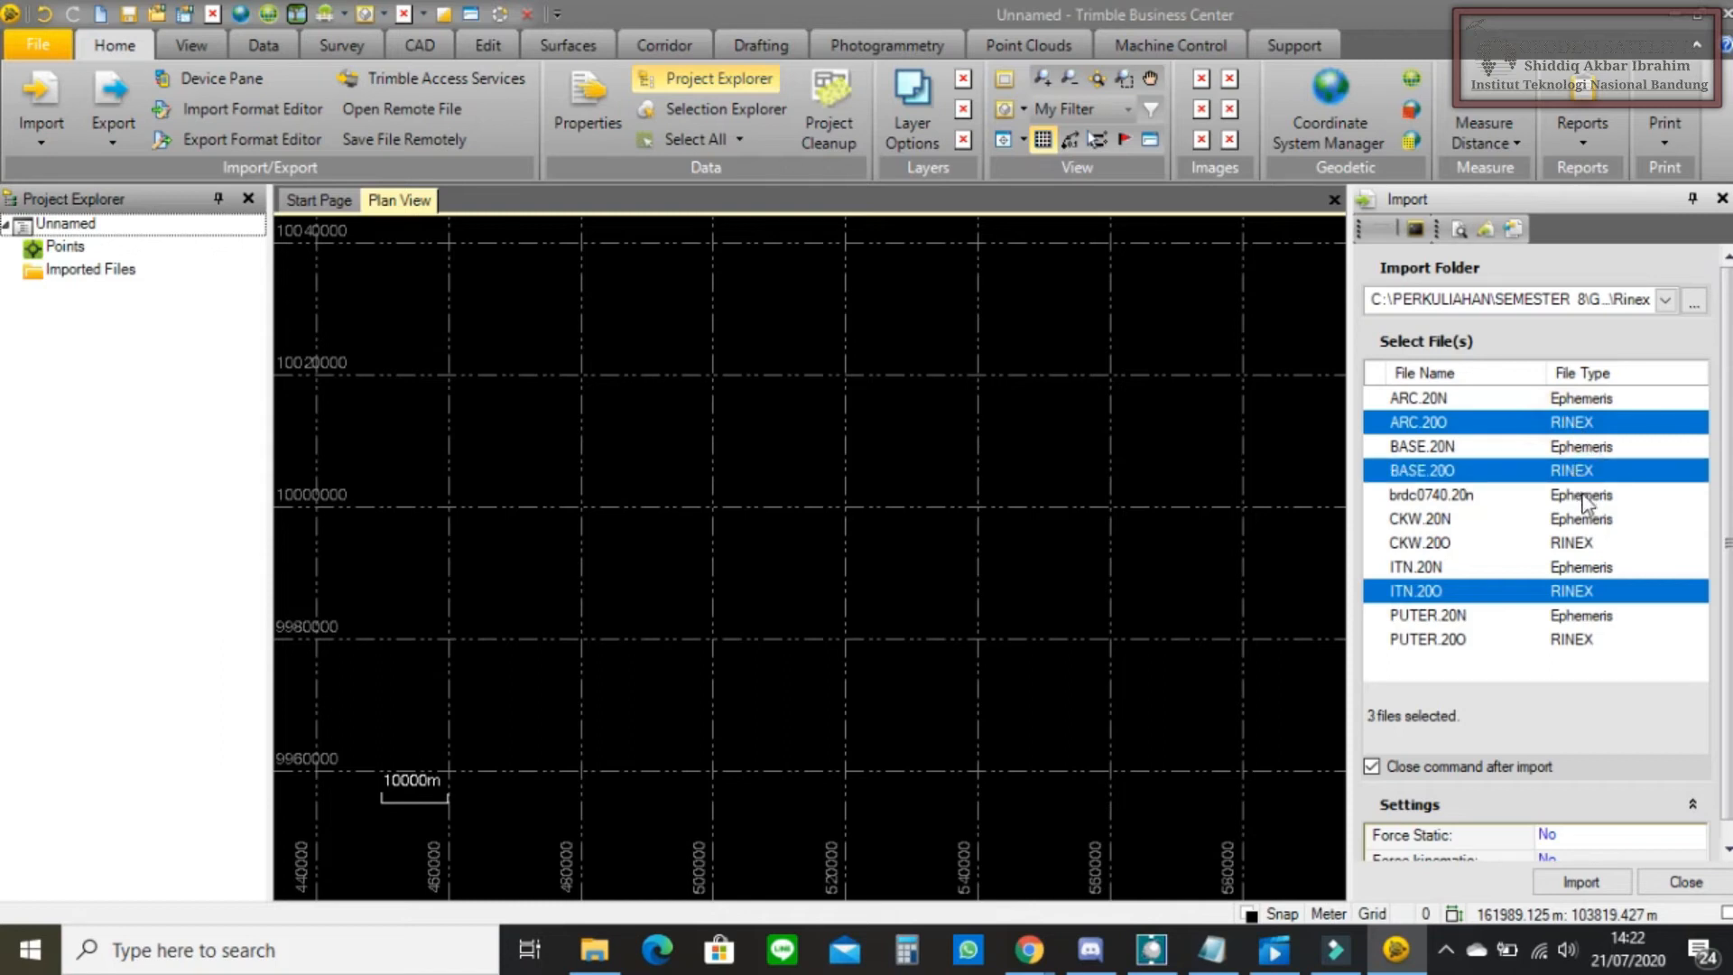
left_click(1586, 499, "ctrl")
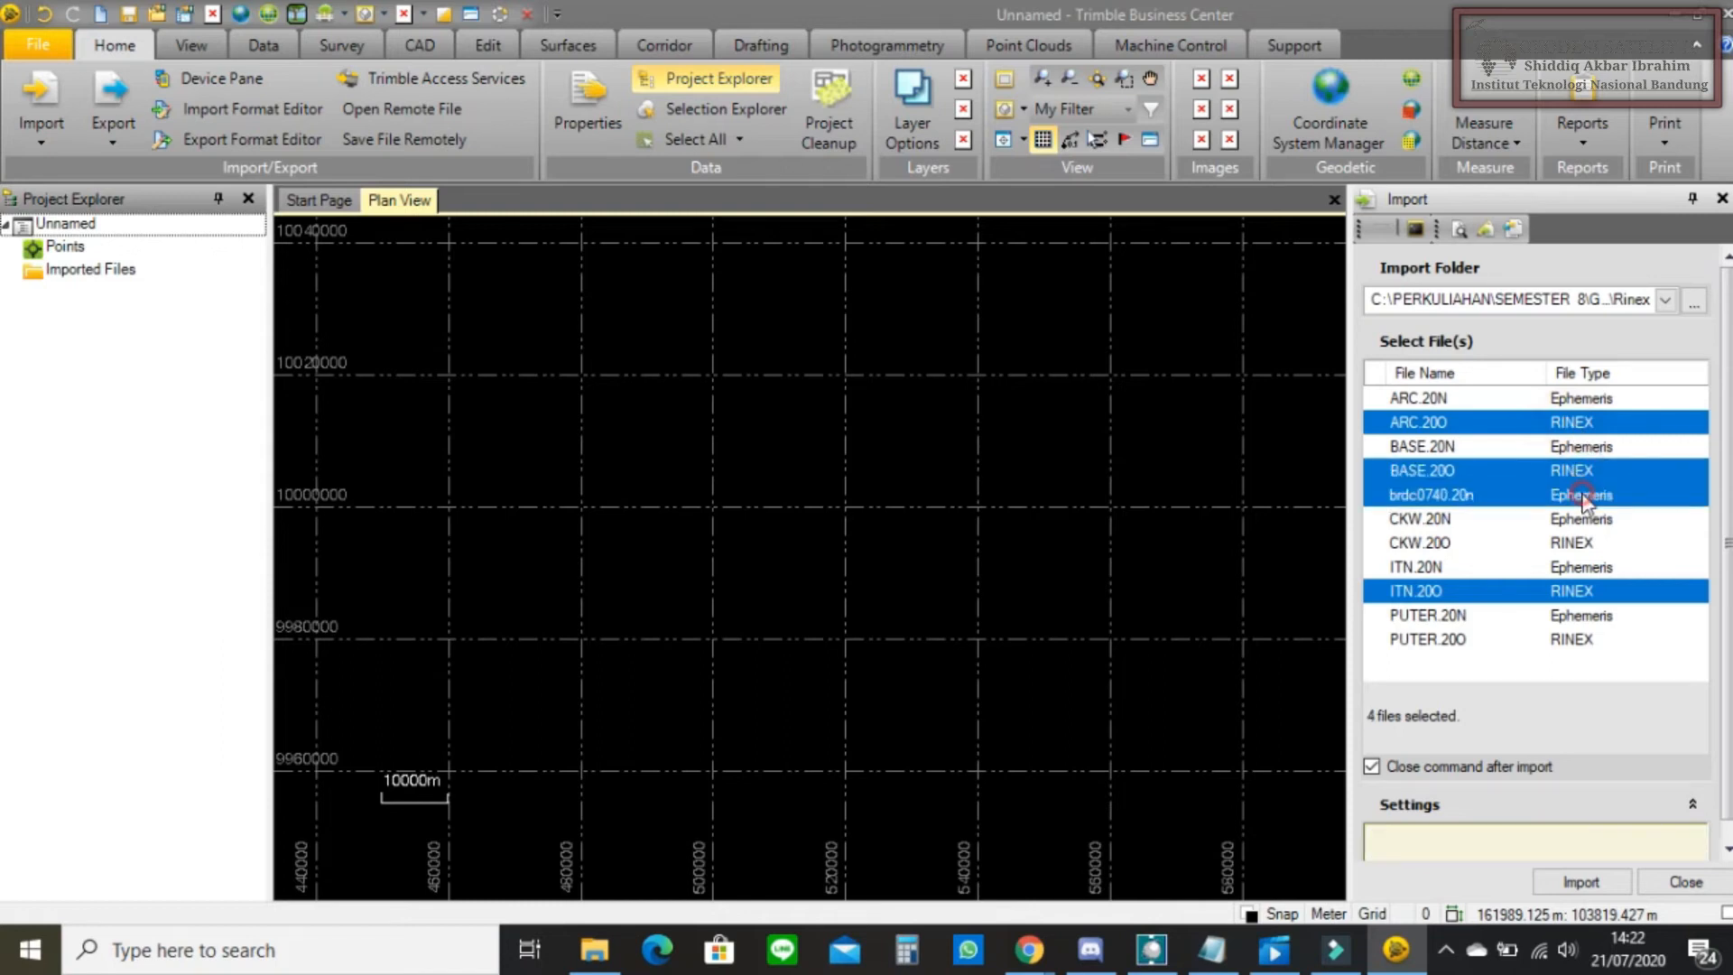
left_click(1590, 544, "ctrl")
left_click(1573, 639, "ctrl")
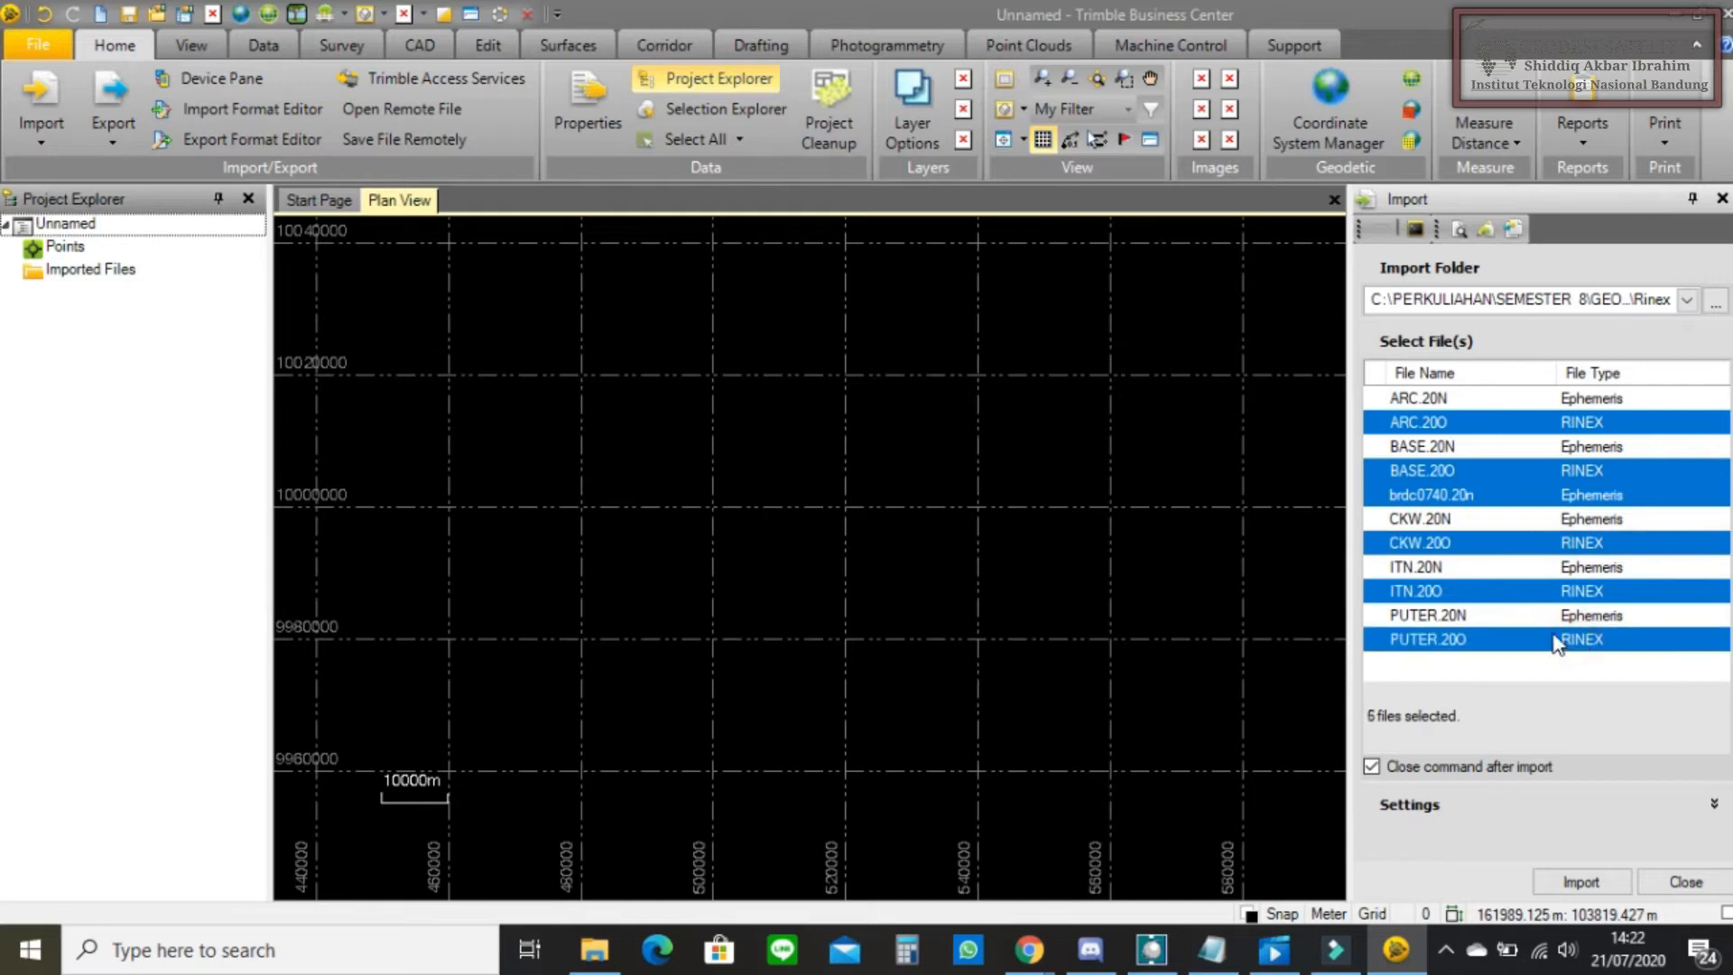
left_click(1574, 889)
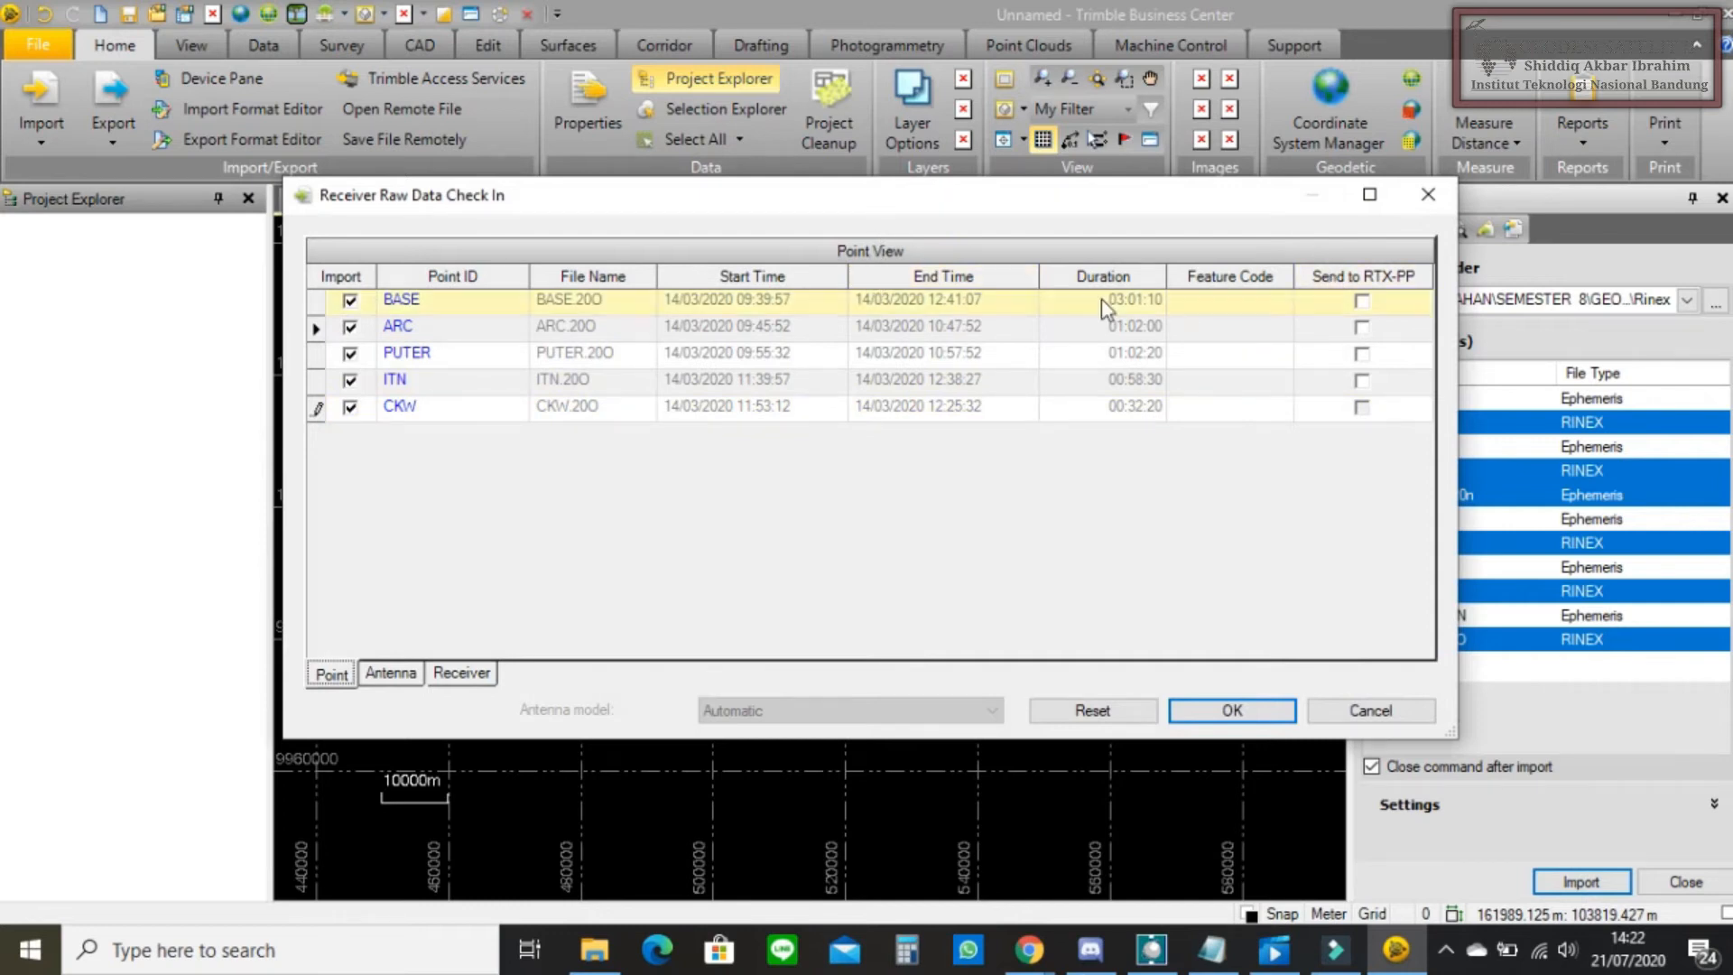
- Set the antenna manufacturer to Trimble for the BASE, ARC and PUTER points in the raw data check-in
left_click(413, 675)
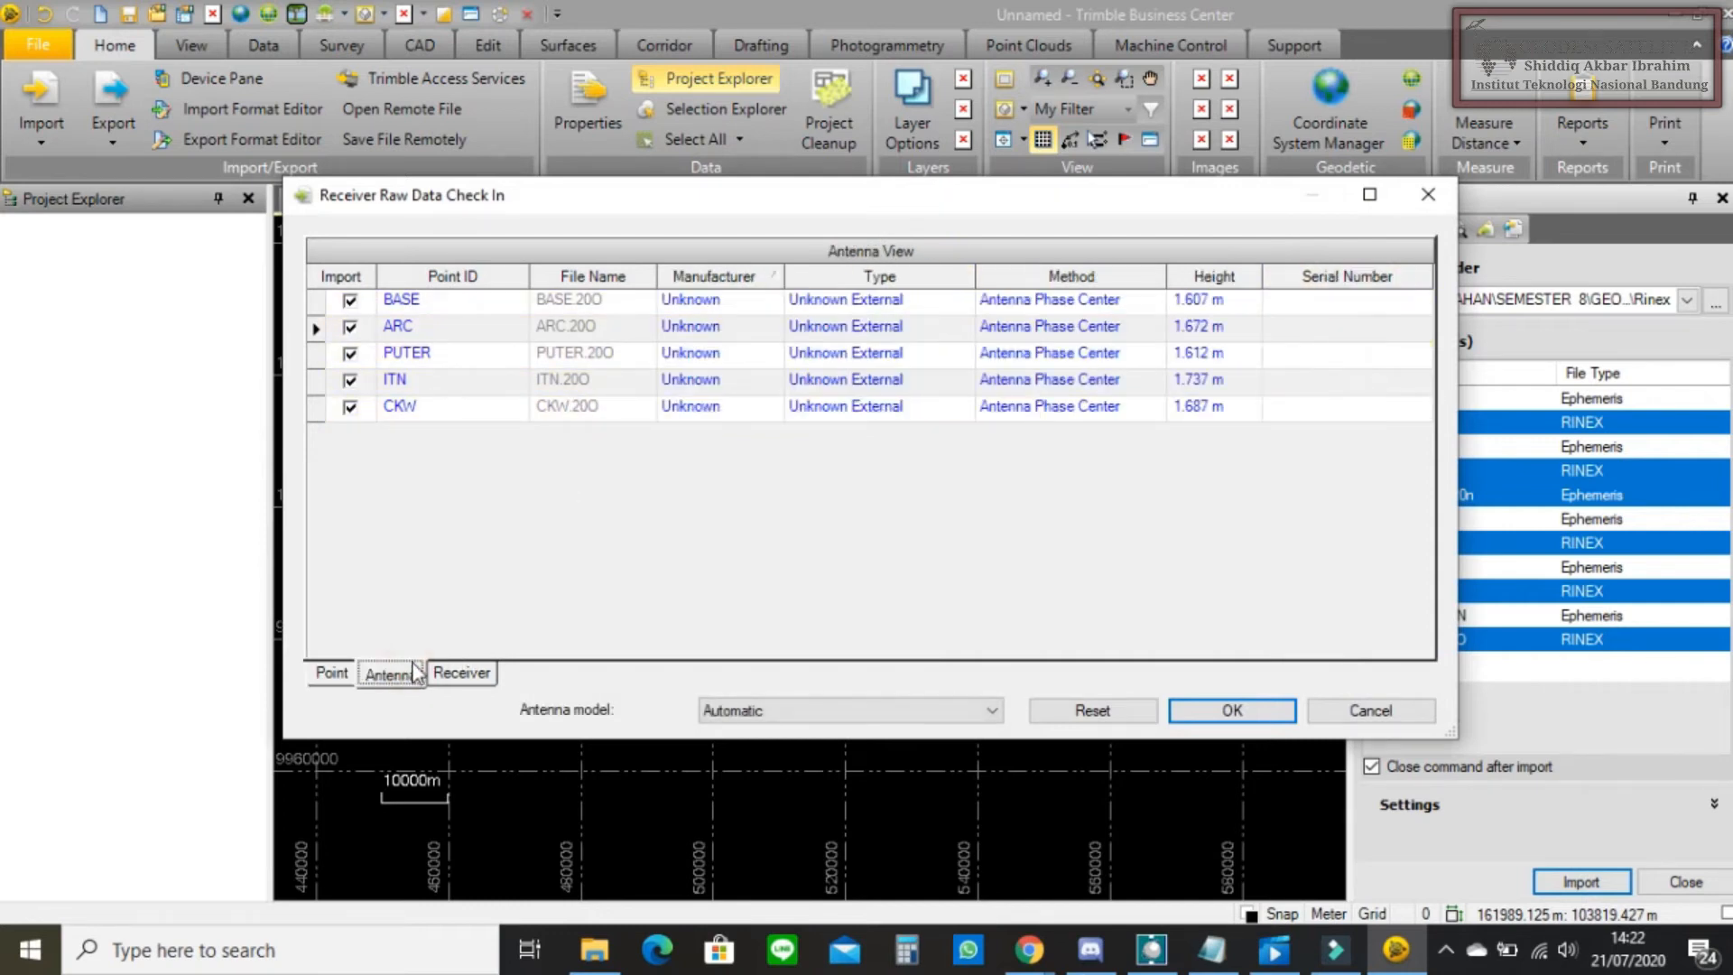
left_click(778, 272)
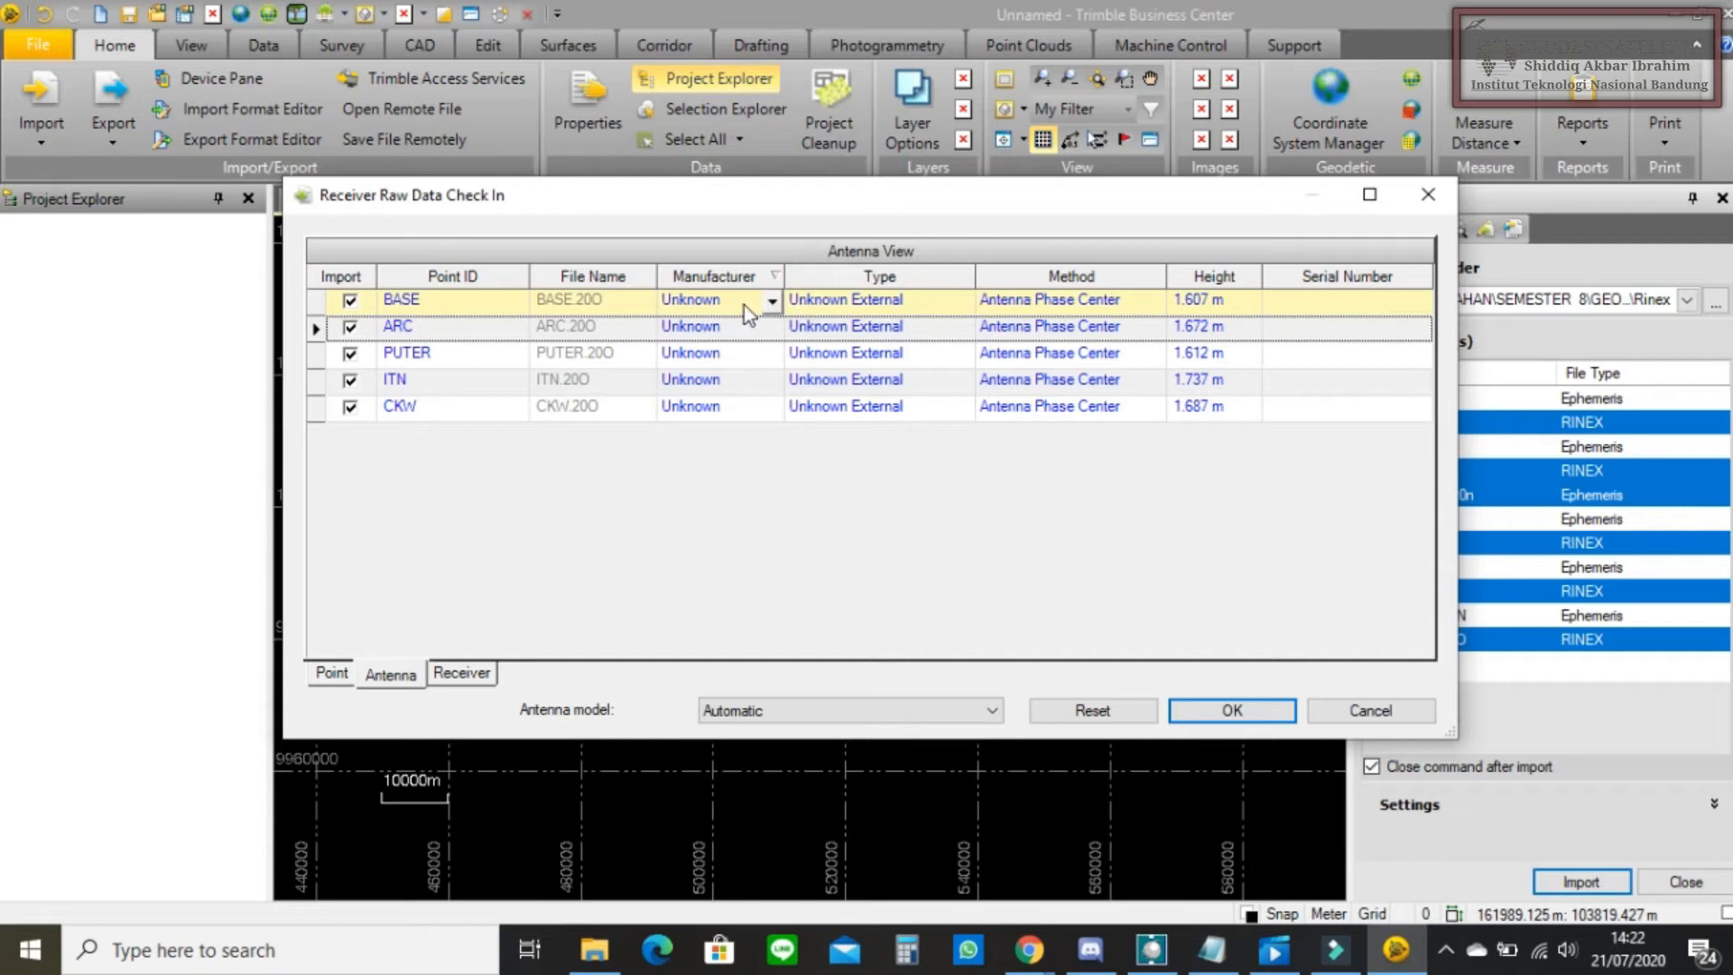
left_click(772, 300)
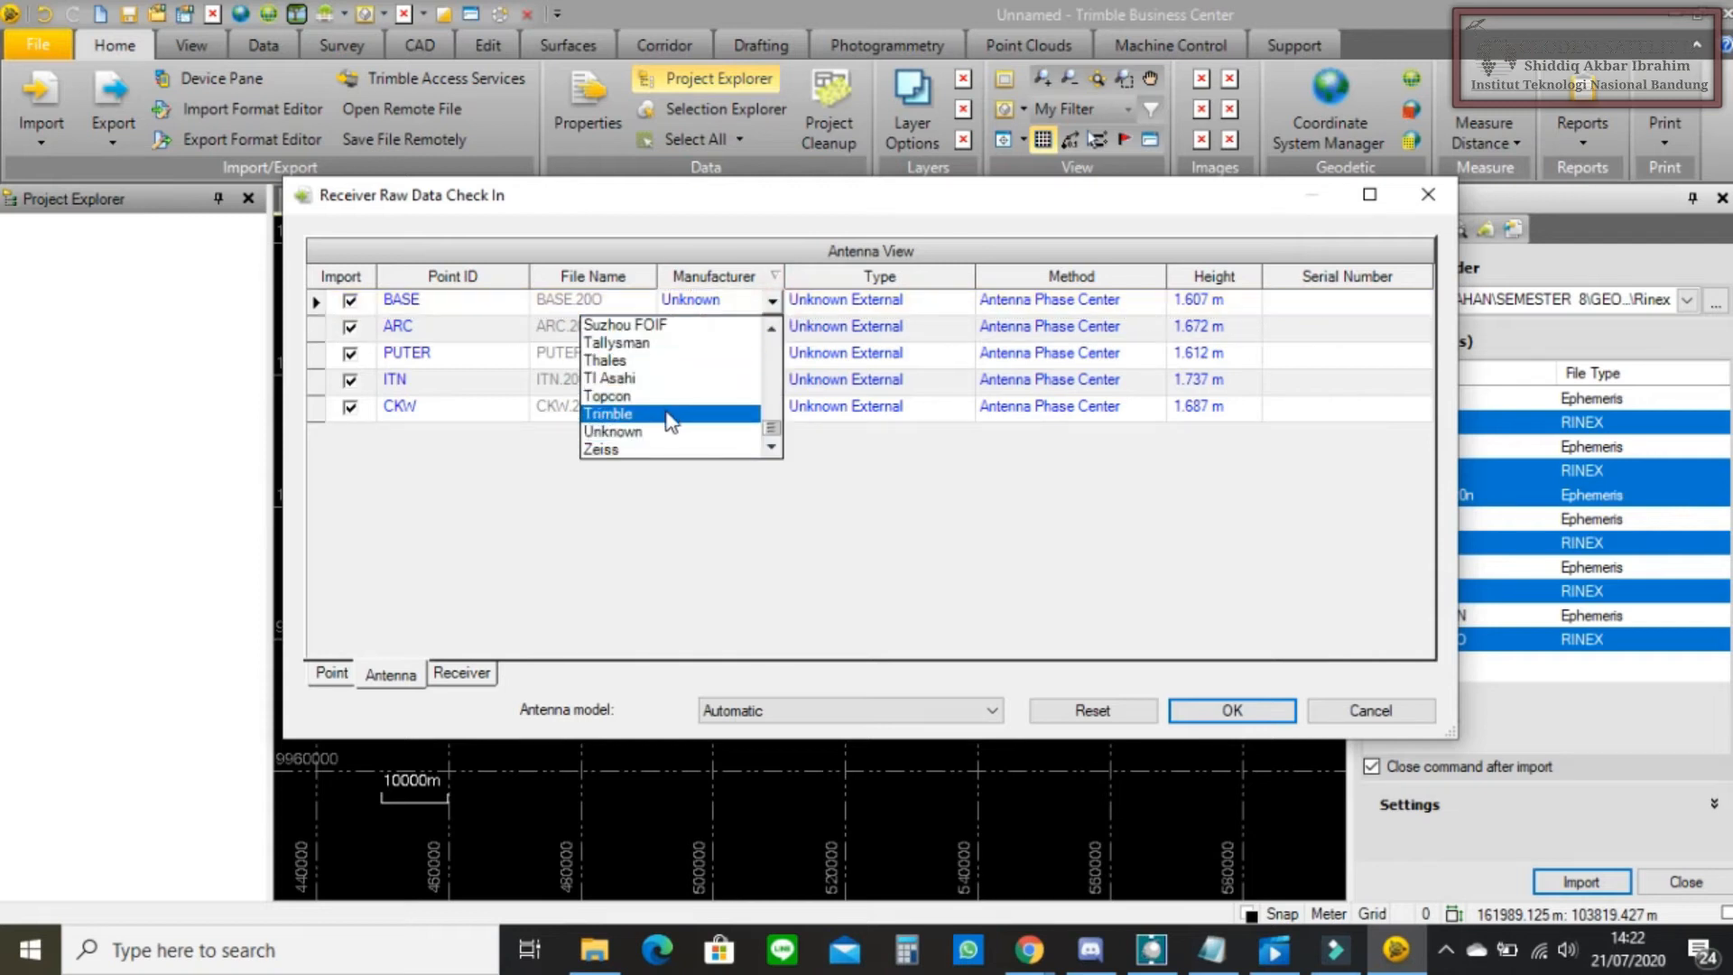
left_click(670, 415)
left_click(770, 331)
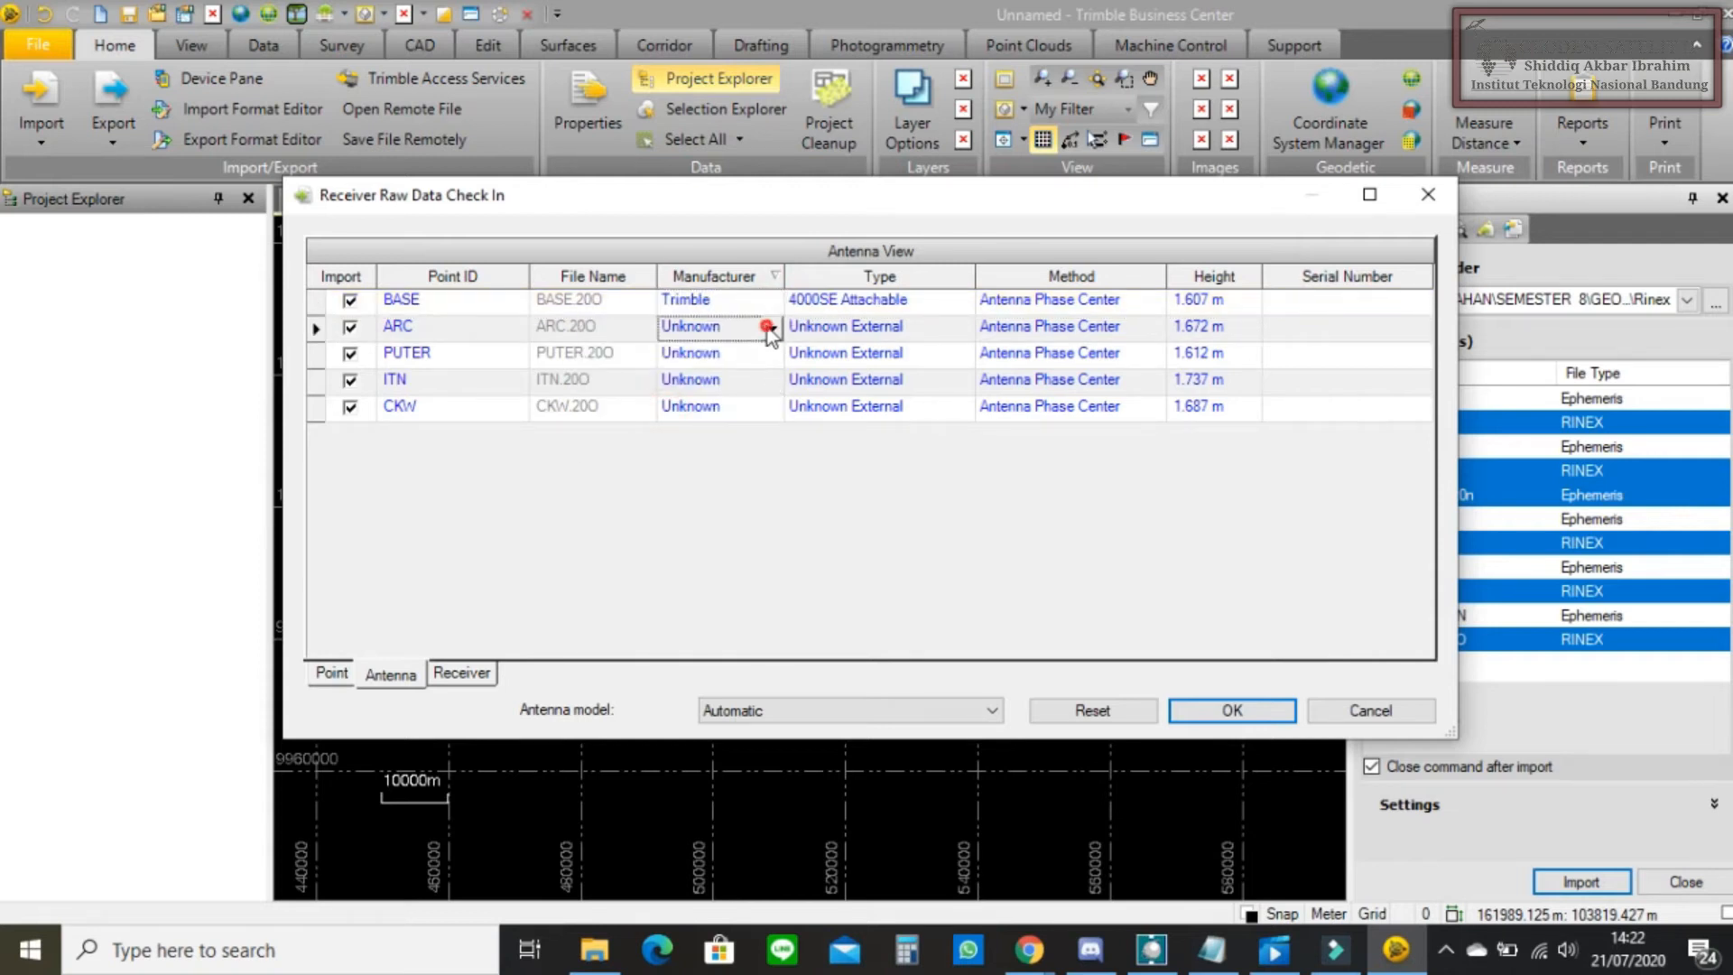
left_click(634, 444)
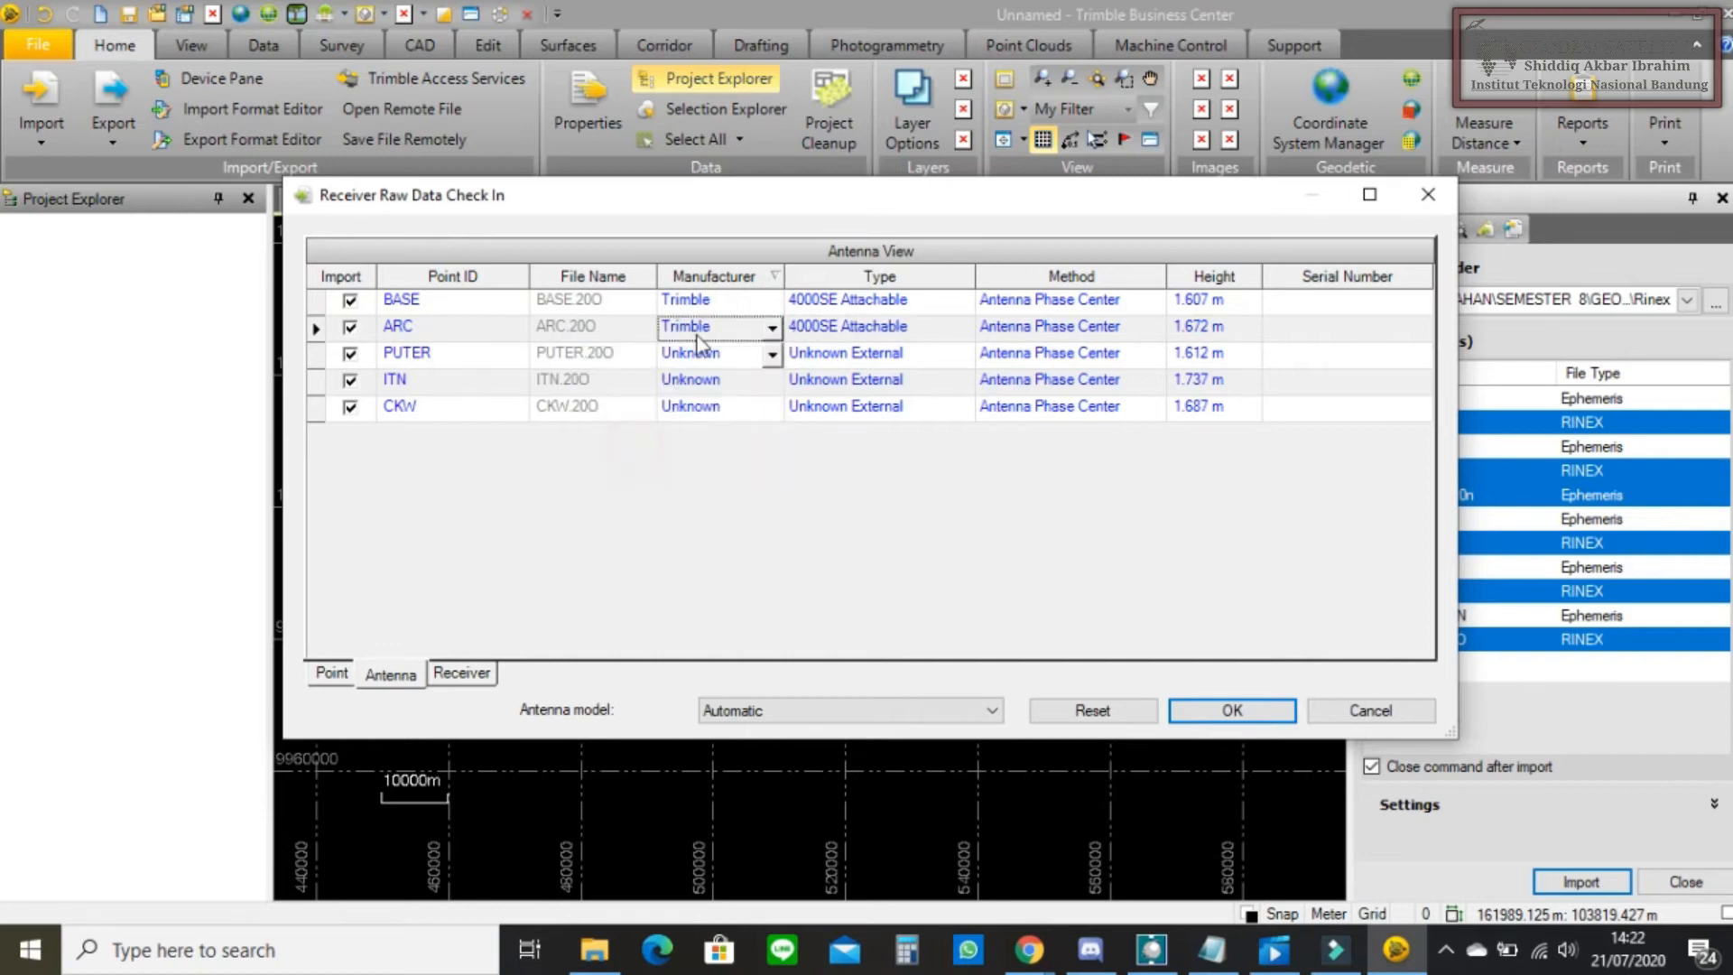
left_click(772, 355)
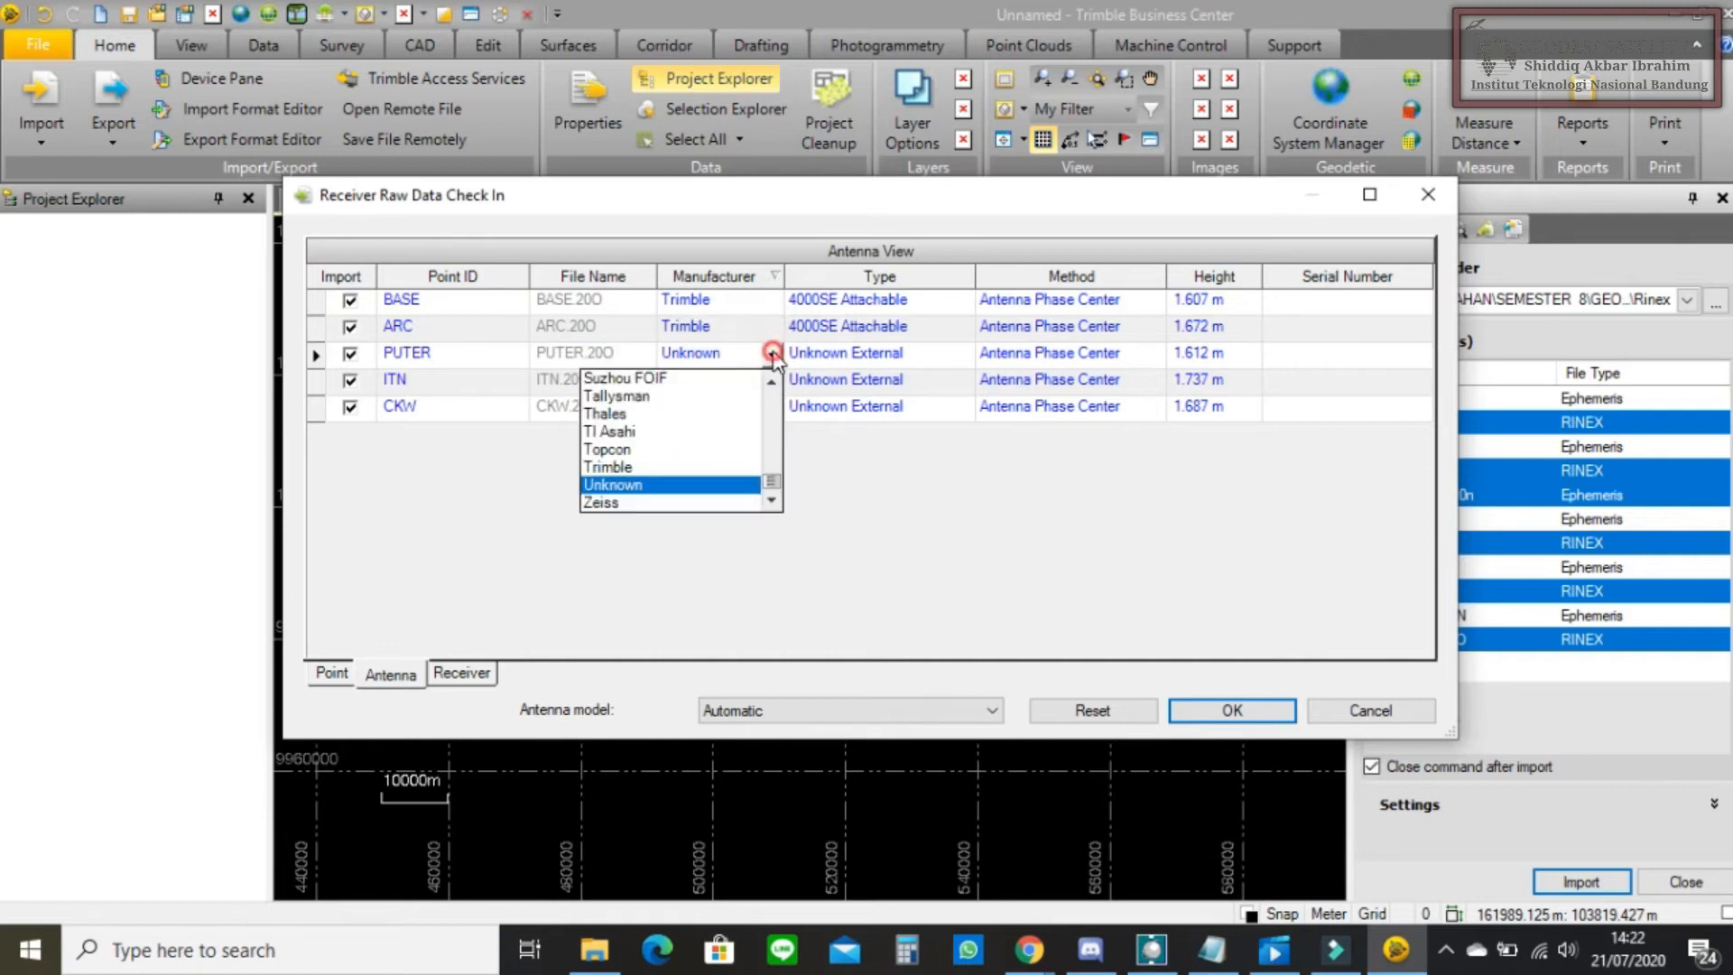
left_click(630, 467)
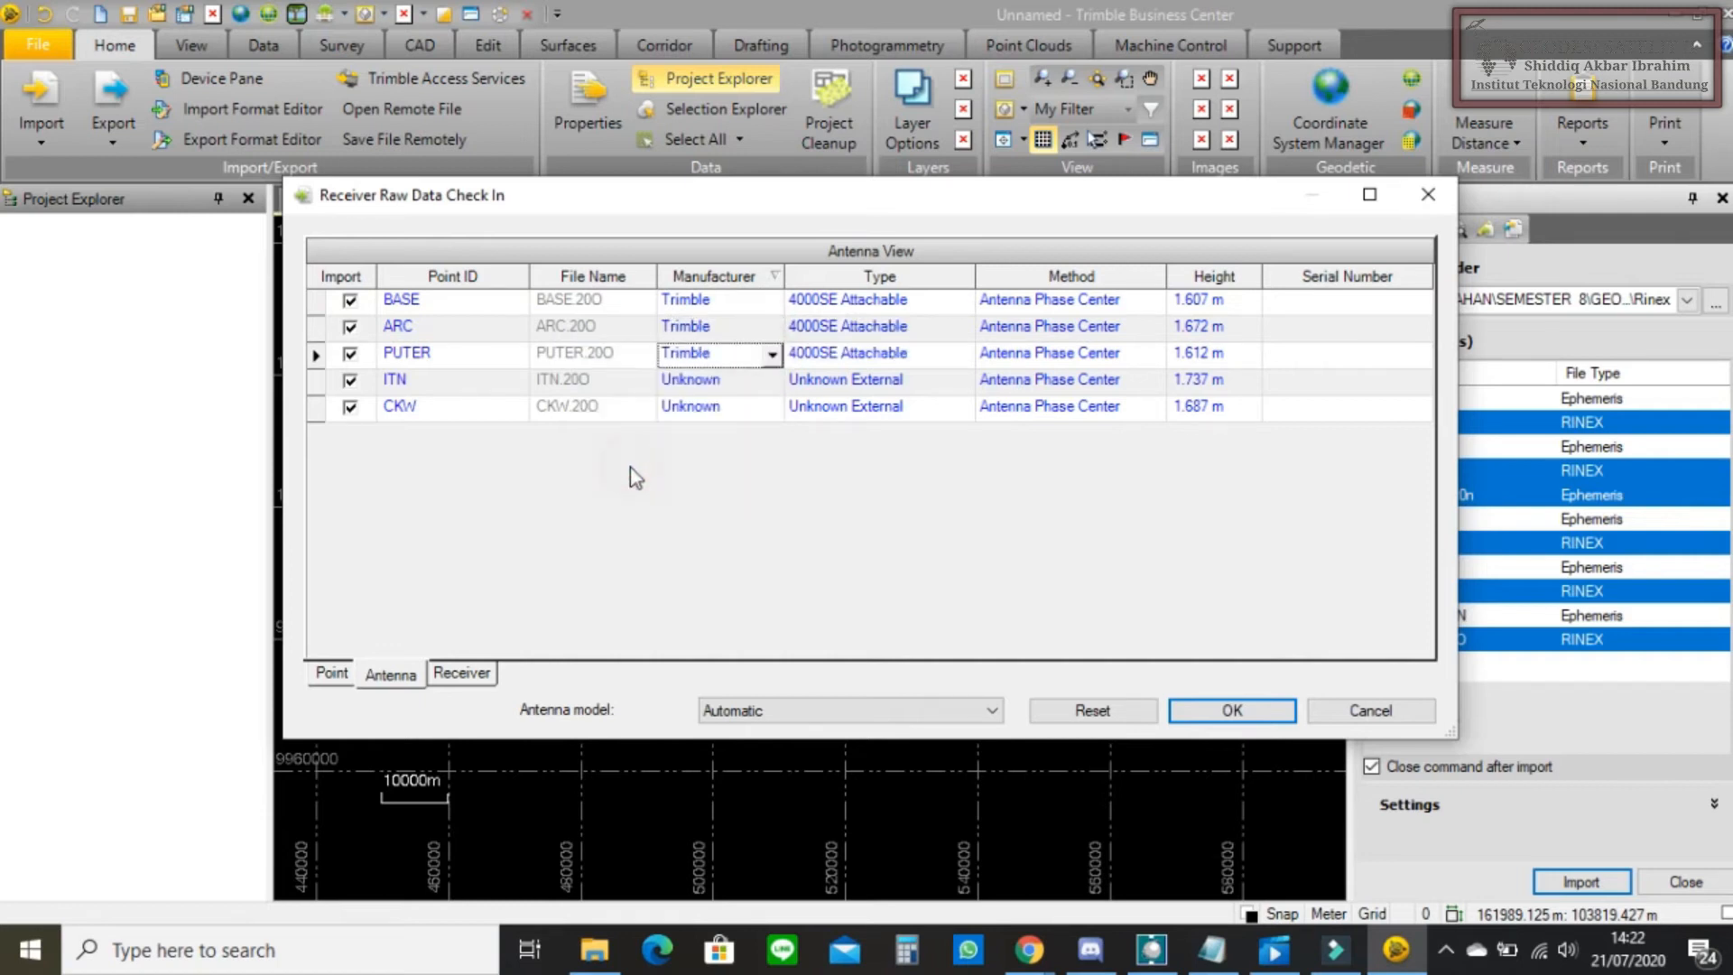
- Set the antenna manufacturer to Trimble for ITN and CKW, and finish the import without viewing the import summary
left_click(773, 381)
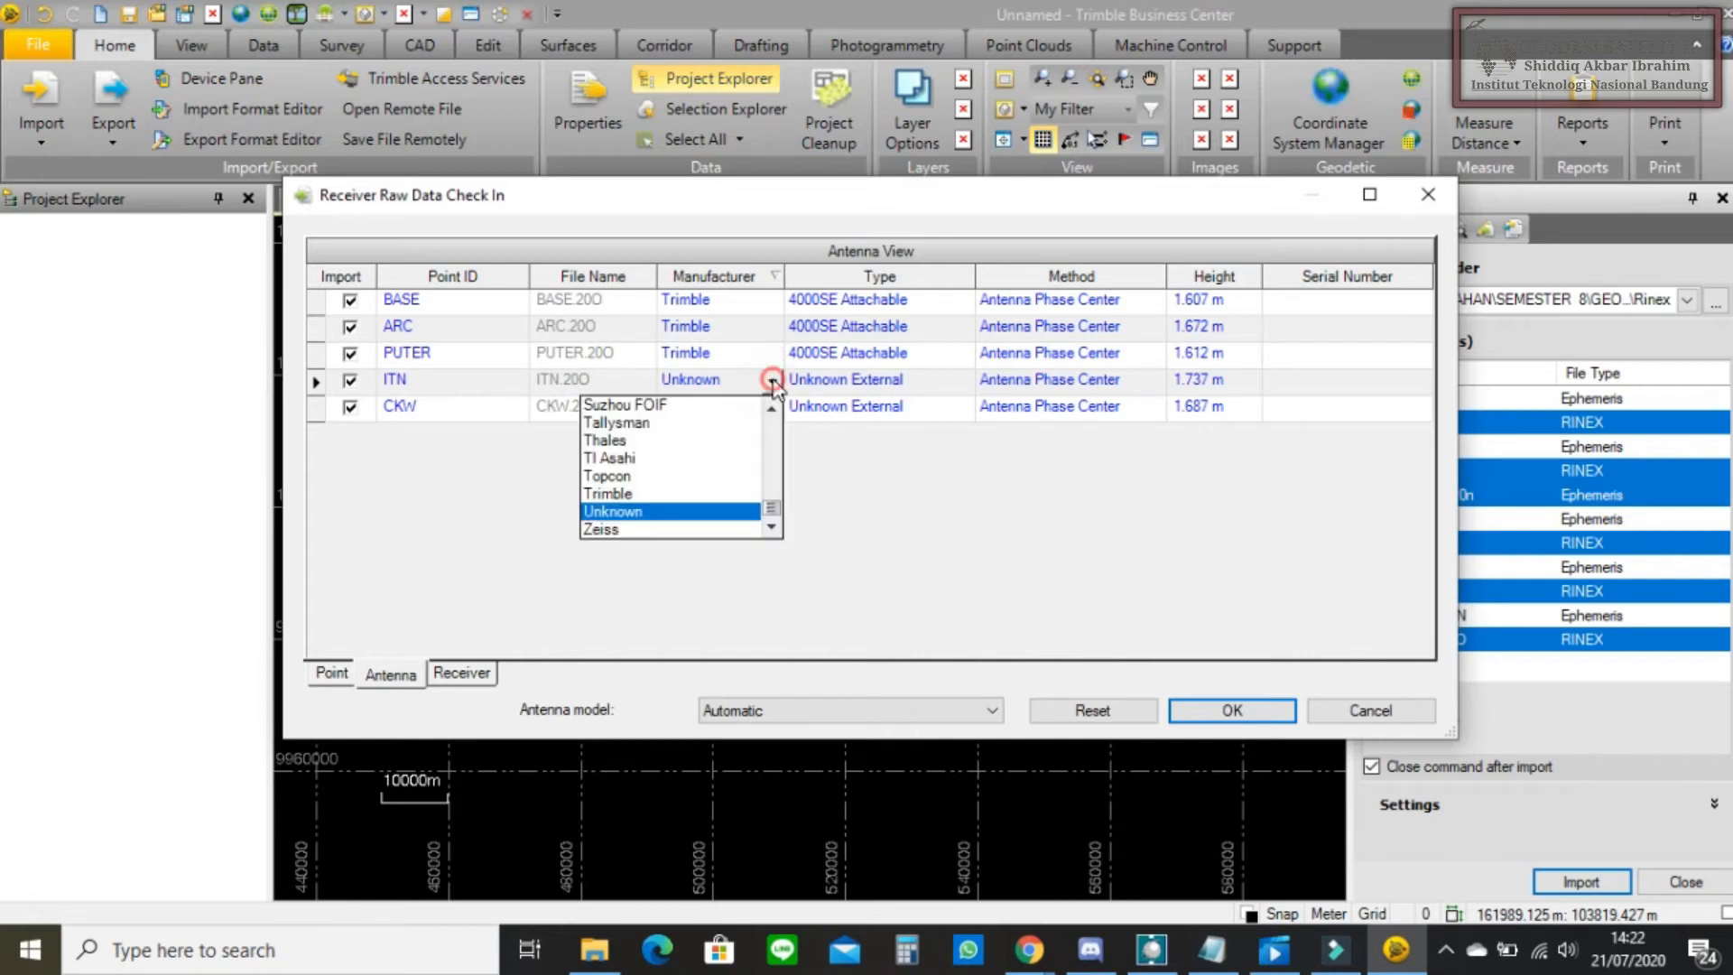
left_click(644, 494)
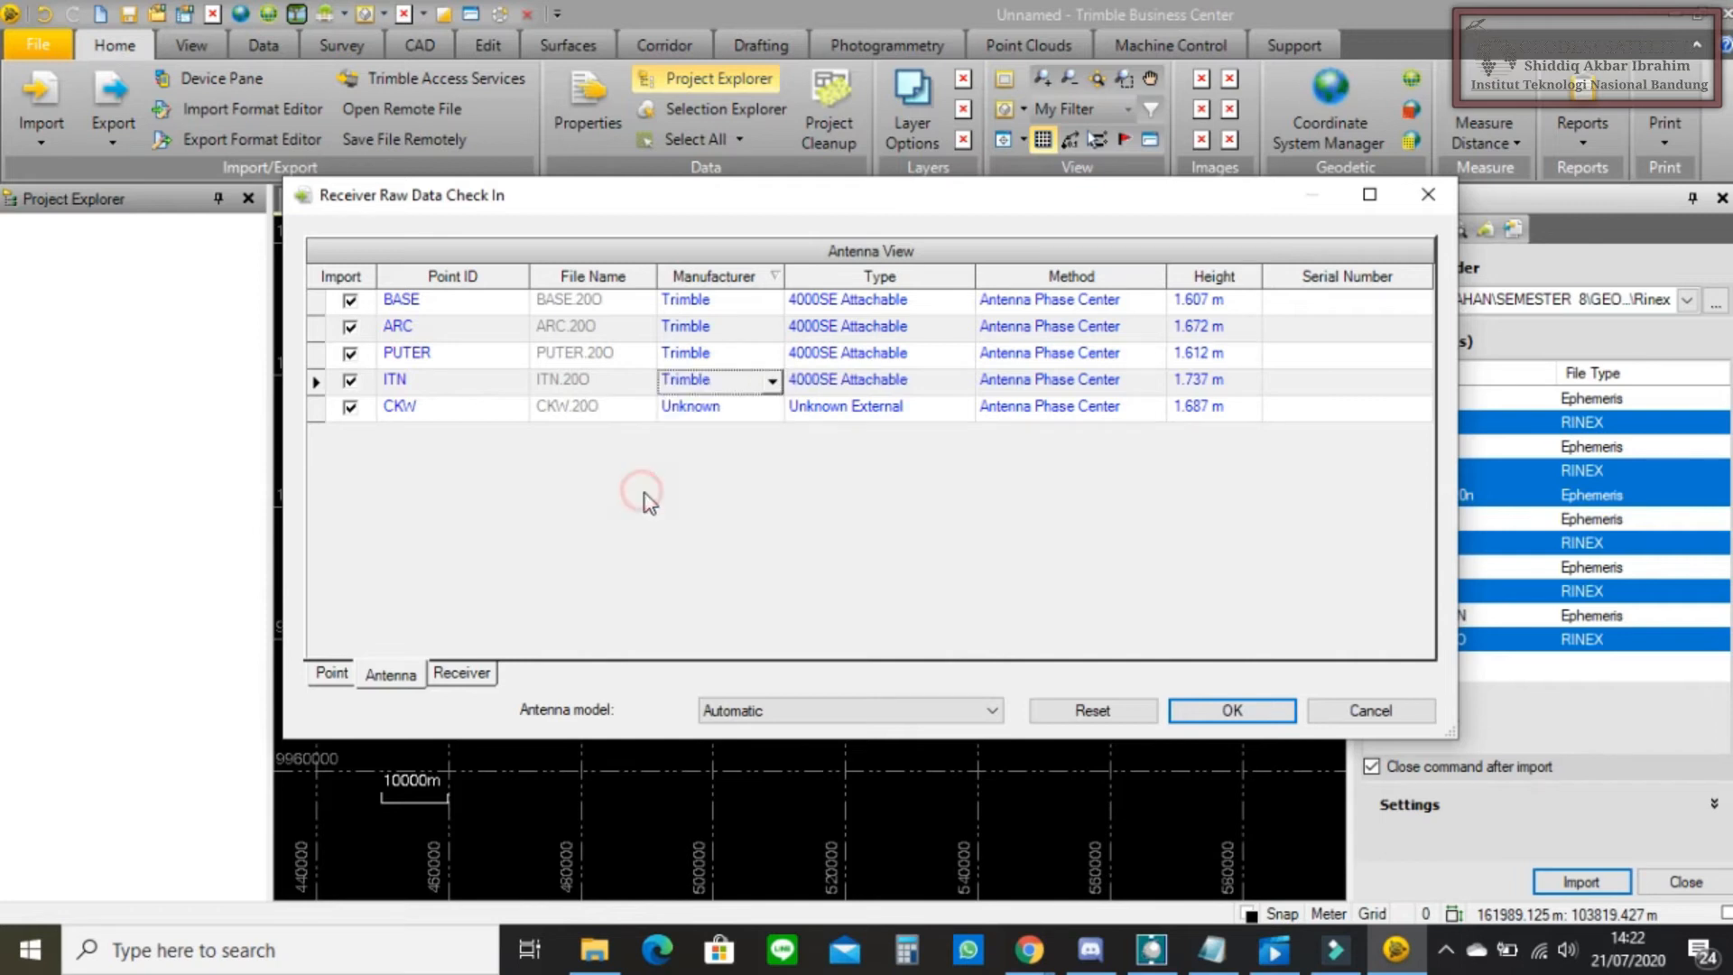
left_click(773, 408)
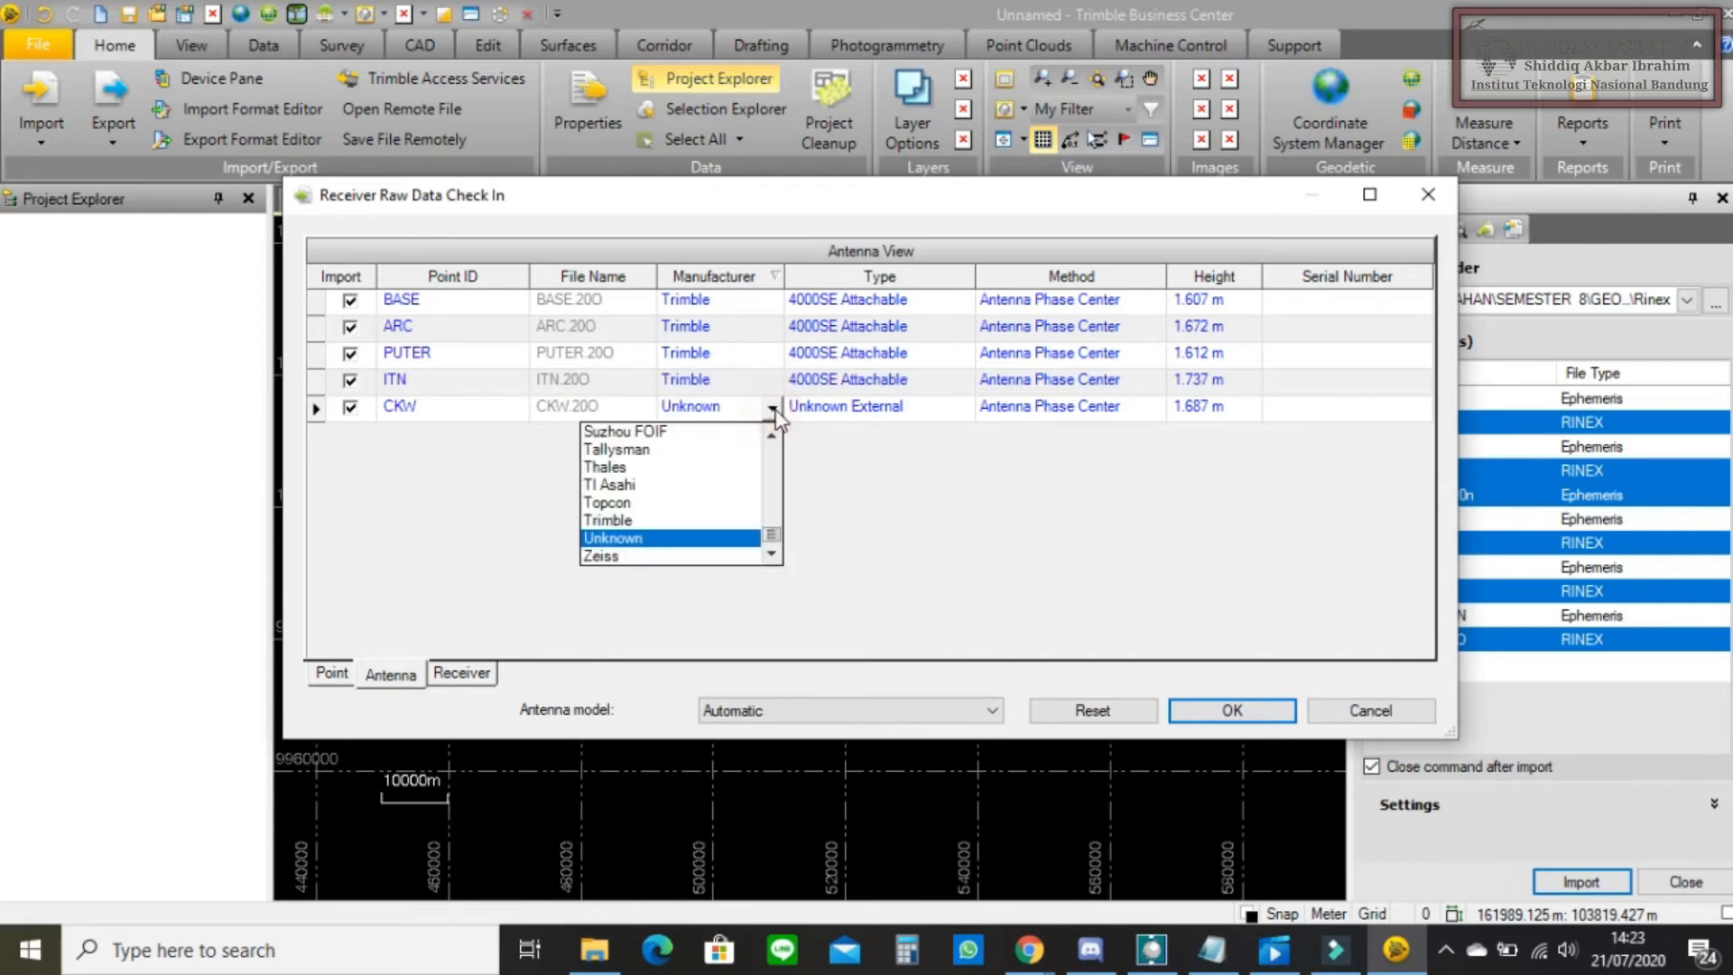
left_click(634, 522)
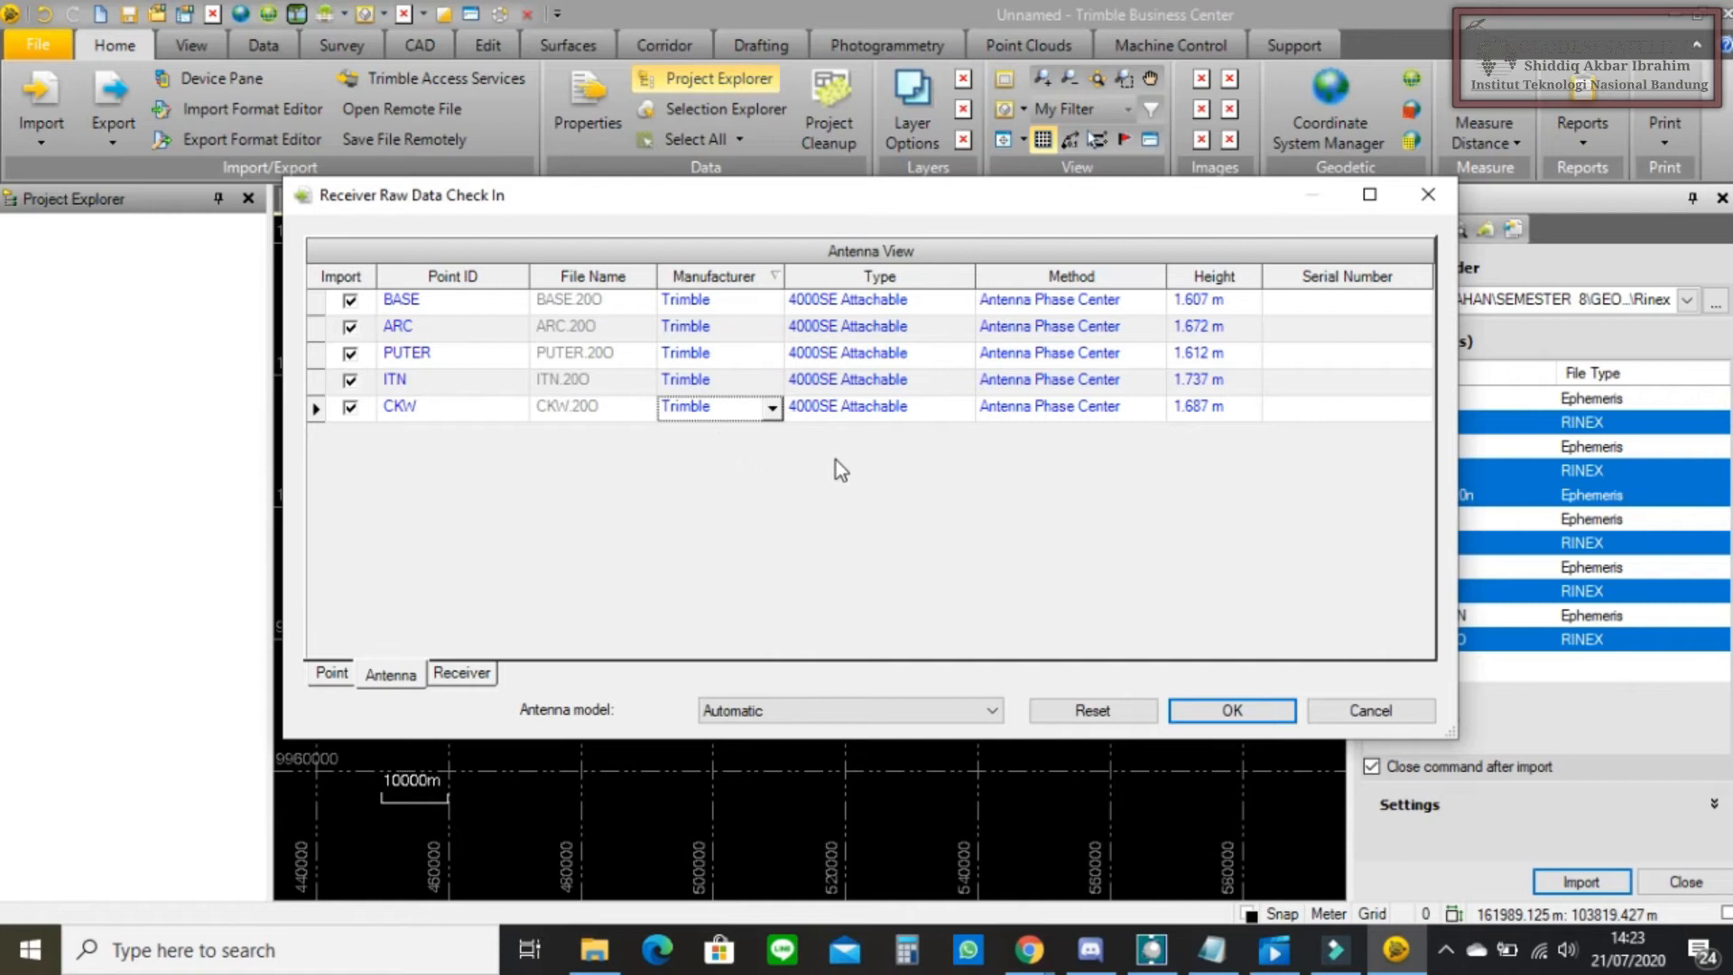
left_click(1228, 709)
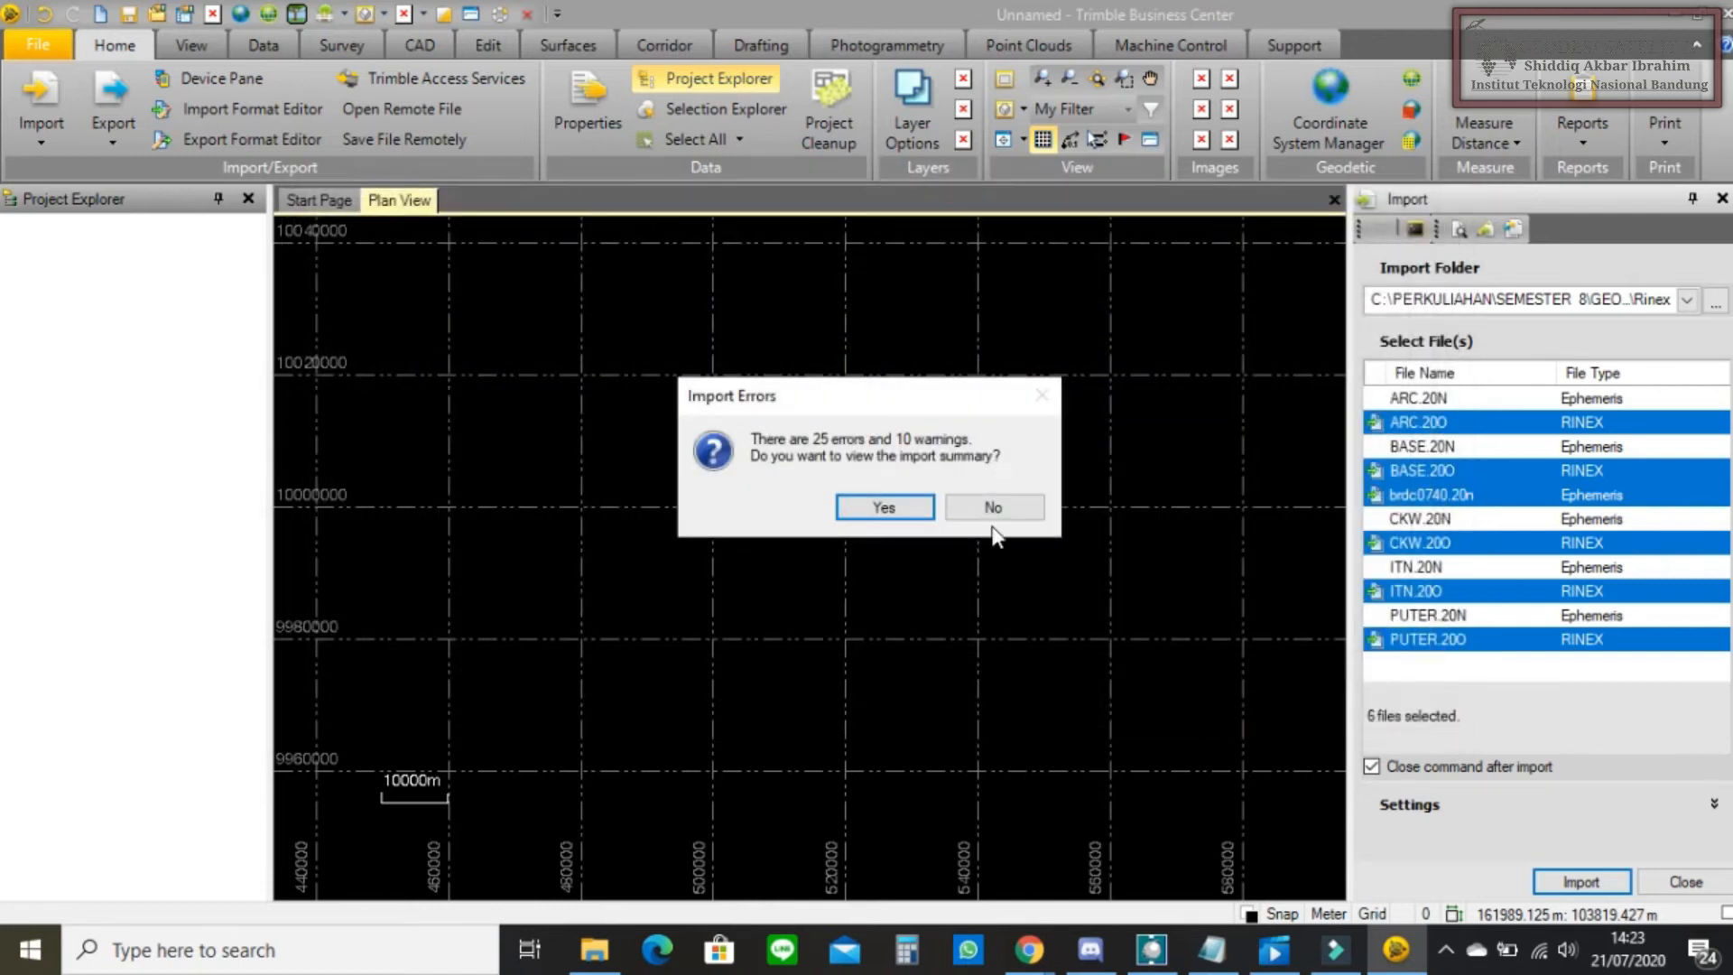
left_click(992, 507)
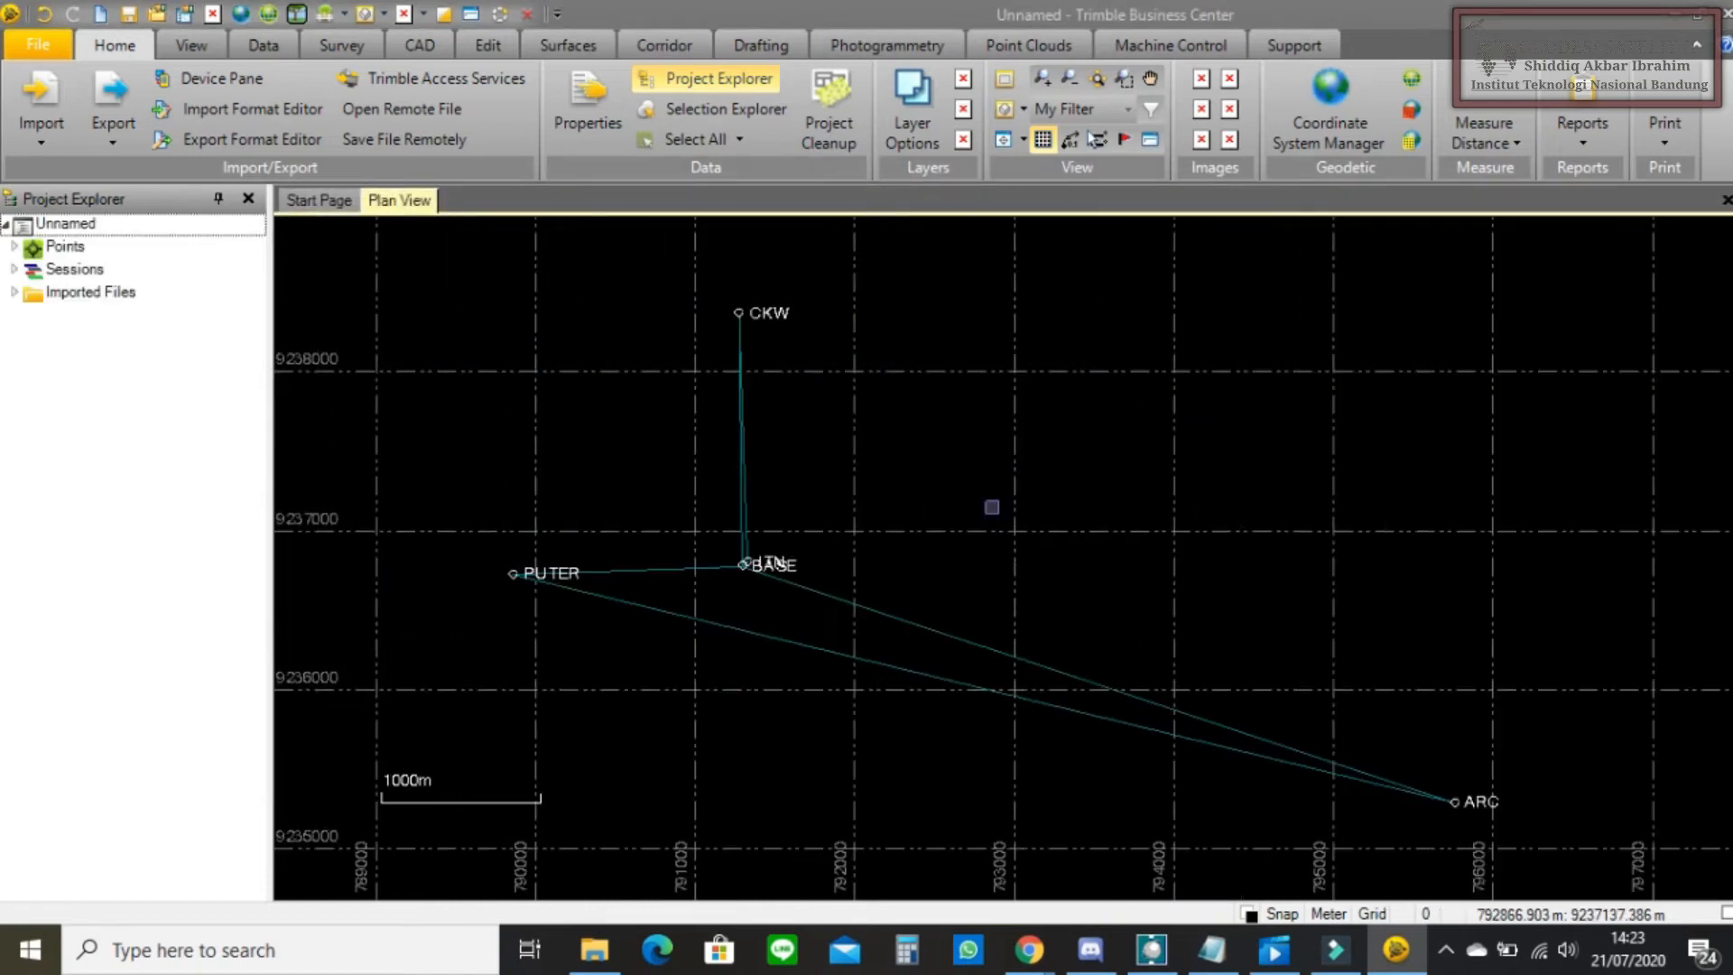
- Examine the imported points and the baselines connecting them in the plan view
scroll(802, 610, "down", 2)
scroll(802, 611, "up", 5)
scroll(804, 612, "down", 2)
scroll(804, 612, "down", 1)
scroll(745, 598, "up", 2)
scroll(762, 578, "down", 1)
scroll(761, 576, "up", 2)
scroll(761, 577, "down", 2)
scroll(777, 515, "up", 2)
scroll(812, 451, "down", 1)
scroll(804, 522, "up", 2)
scroll(559, 522, "down", 4)
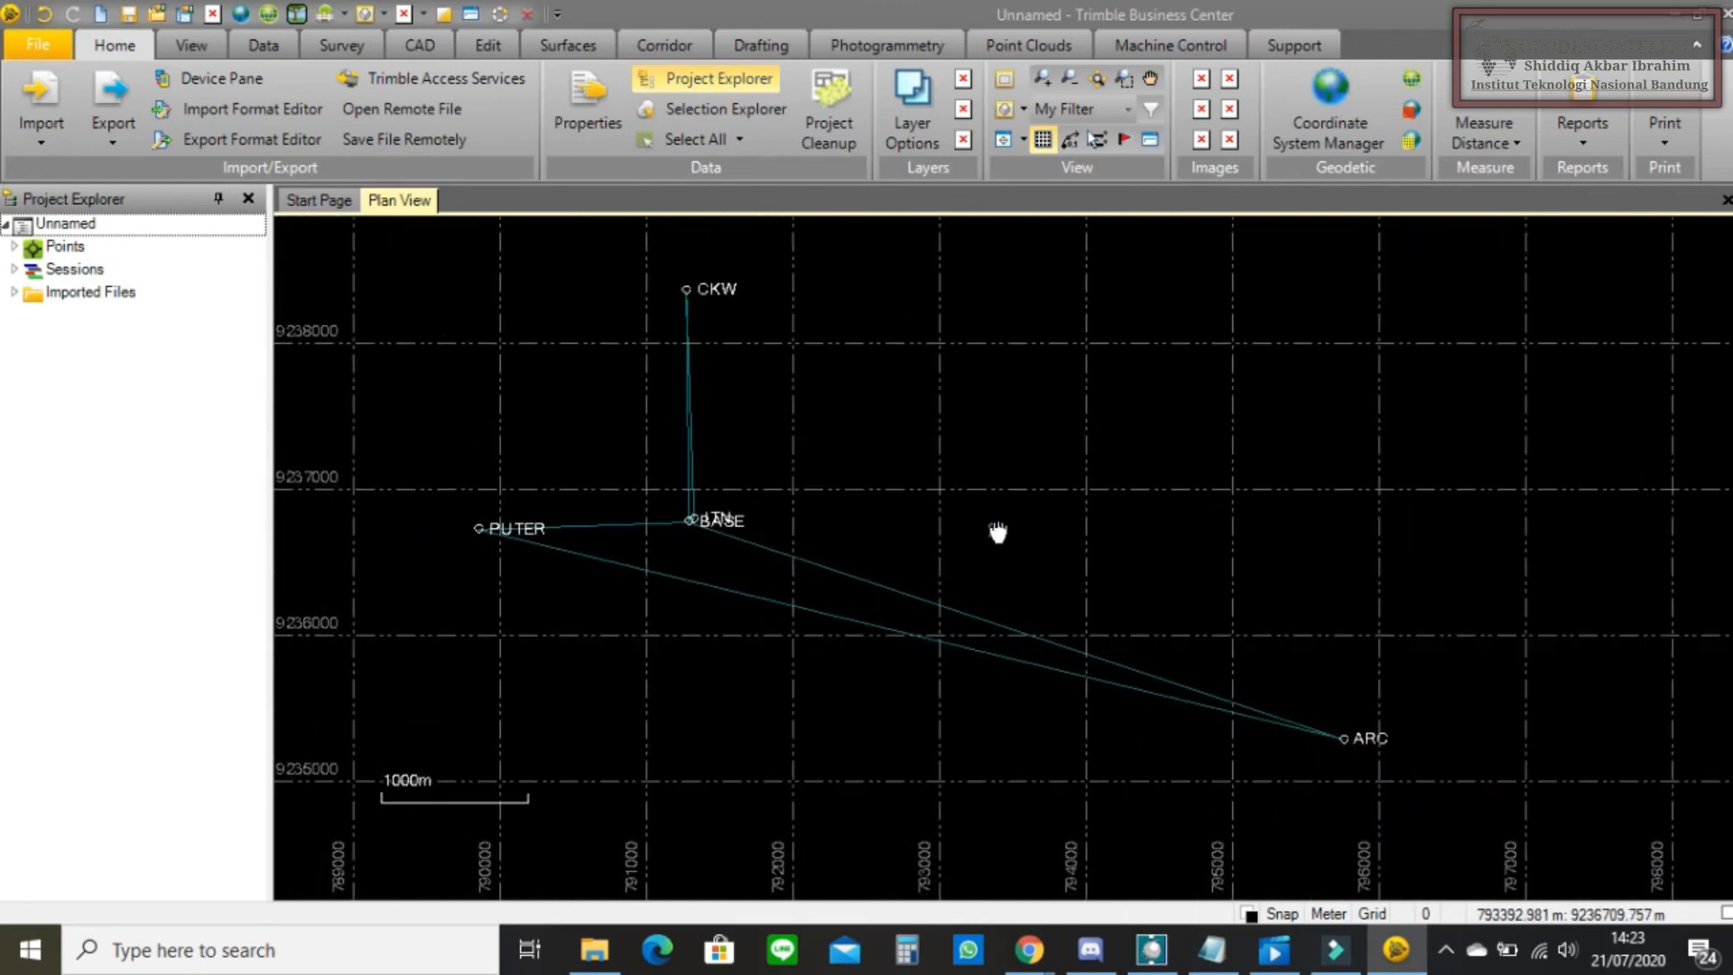
left_click_drag(997, 533, 908, 372)
left_click_drag(944, 478, 1159, 750)
scroll(999, 685, "up", 4)
scroll(654, 553, "down", 3)
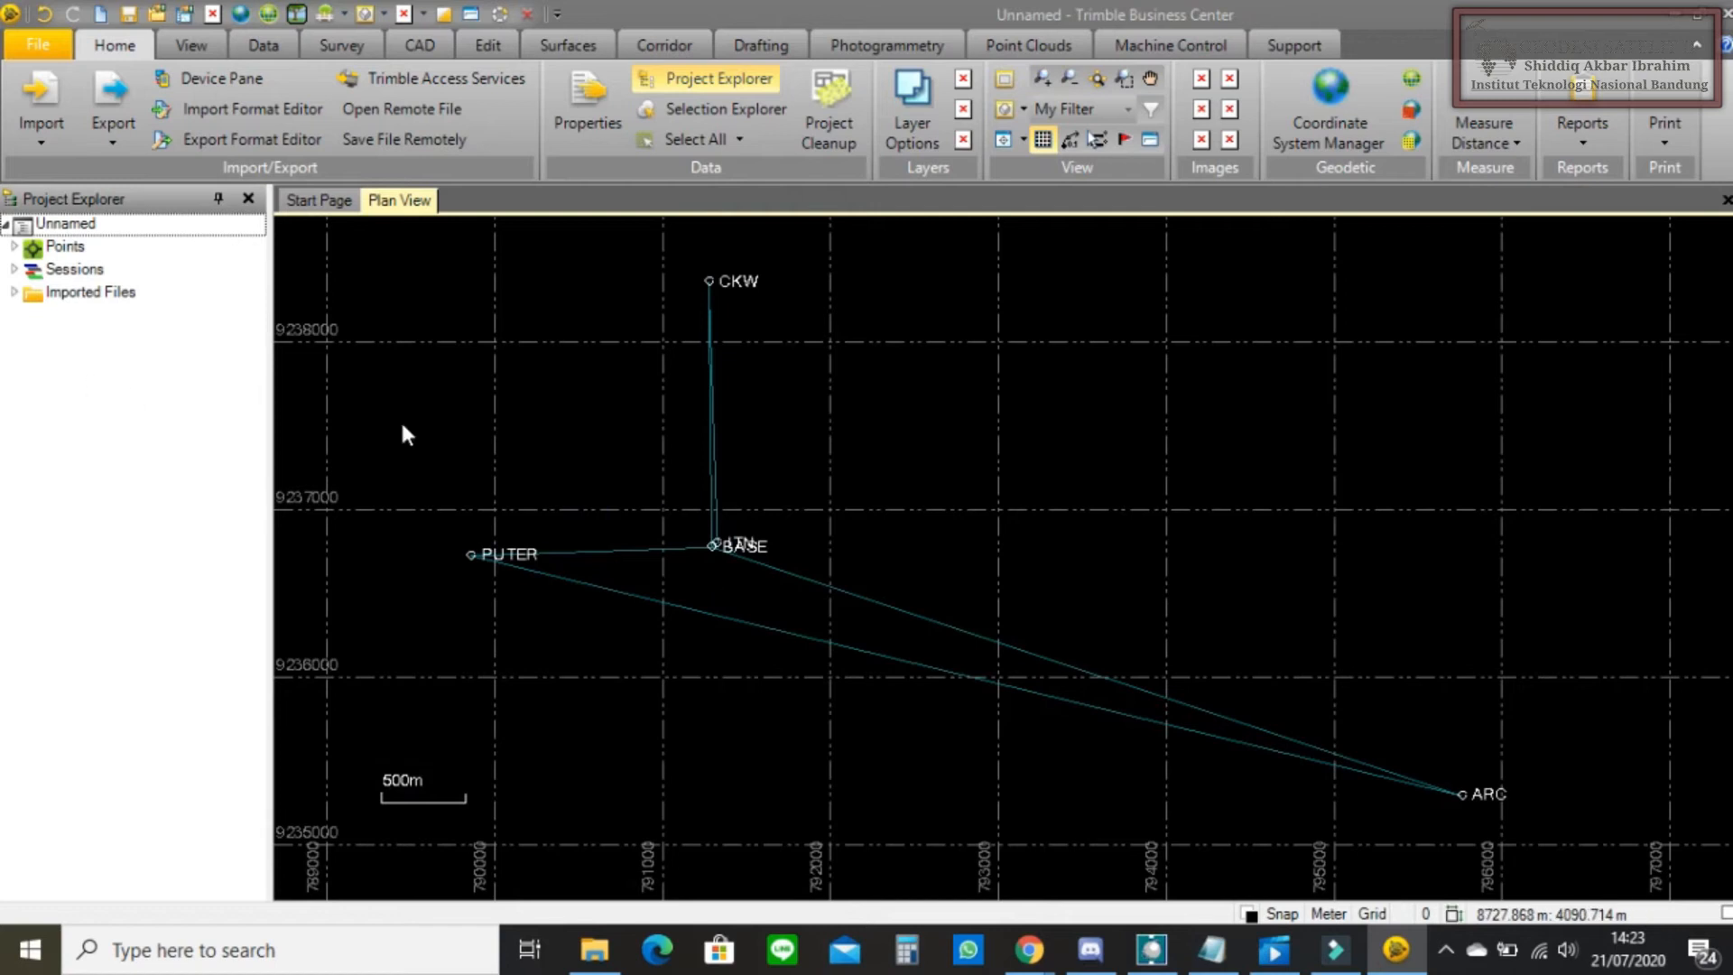
- Delete the PUTER–ARC and ITN–CKW baselines from the project's sessions
left_click(13, 269)
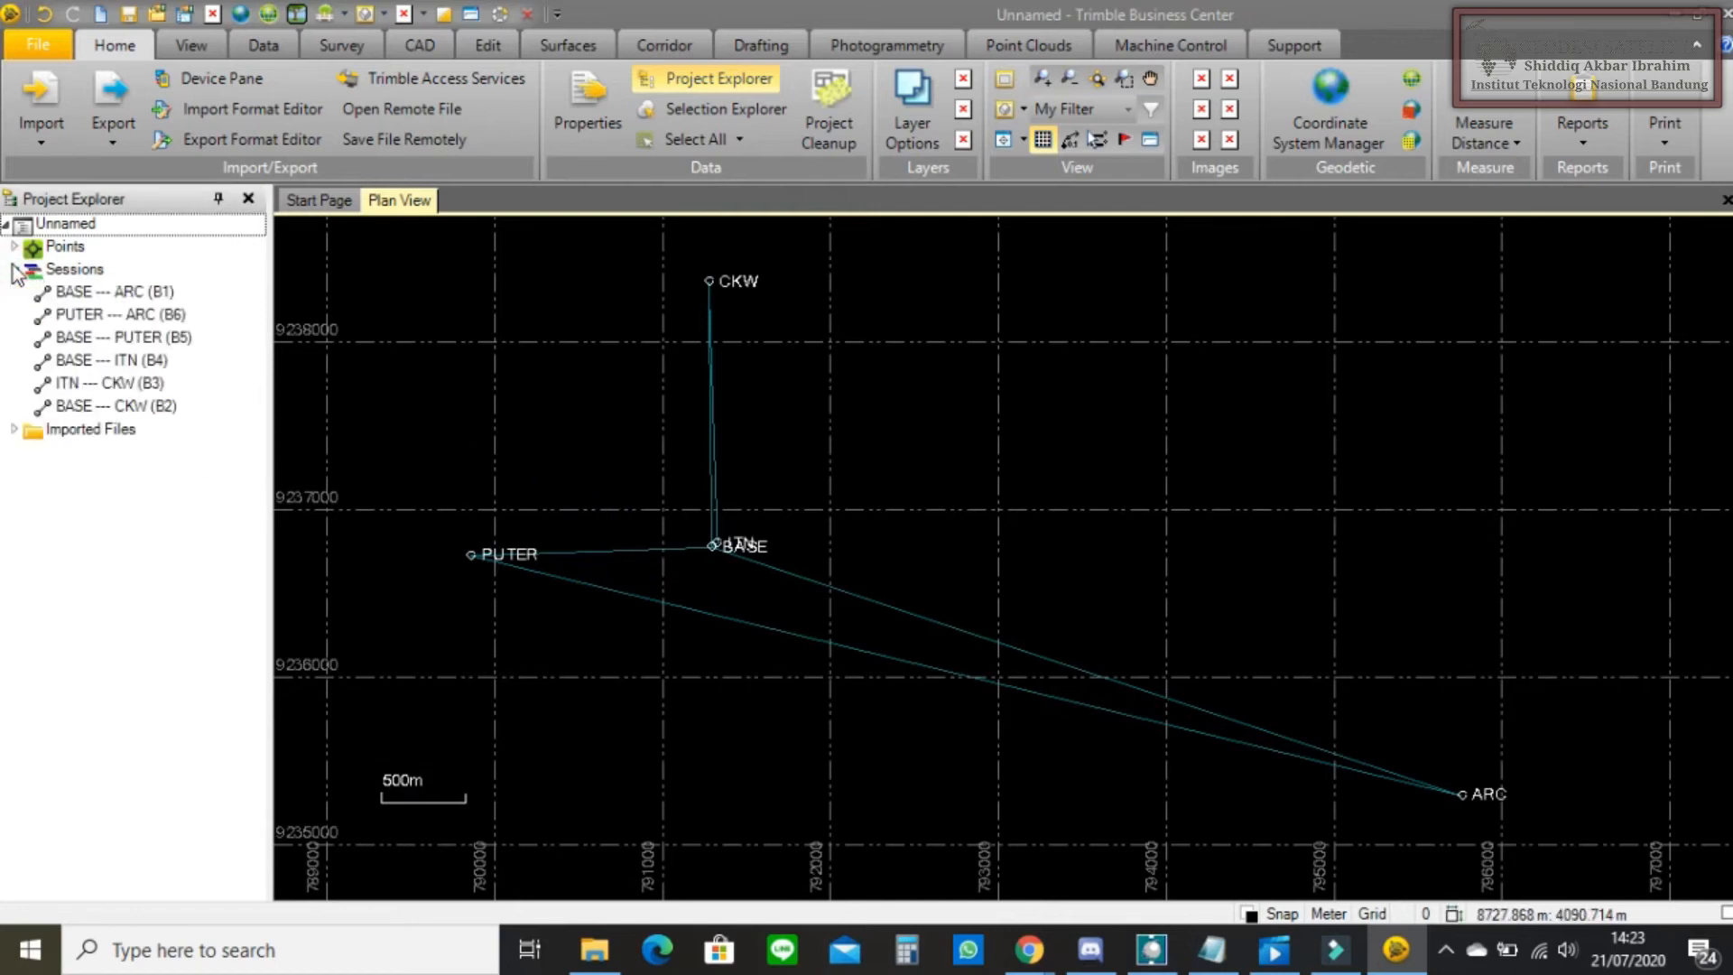
left_click(136, 318)
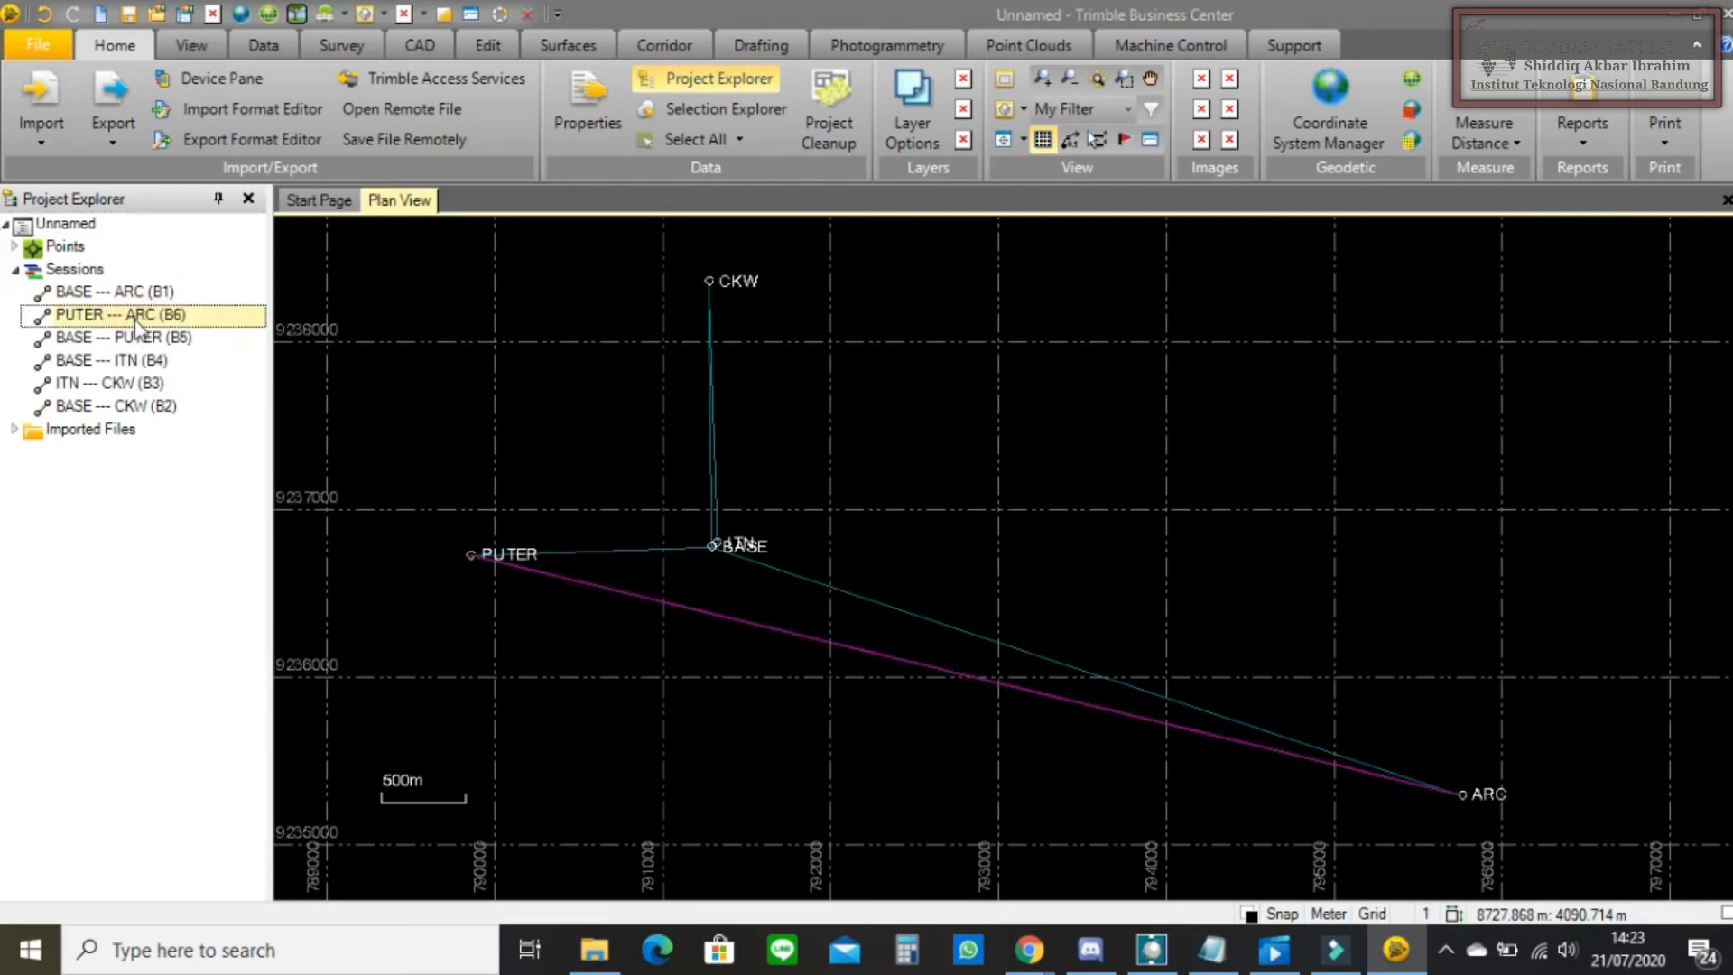
left_click(110, 388, "ctrl")
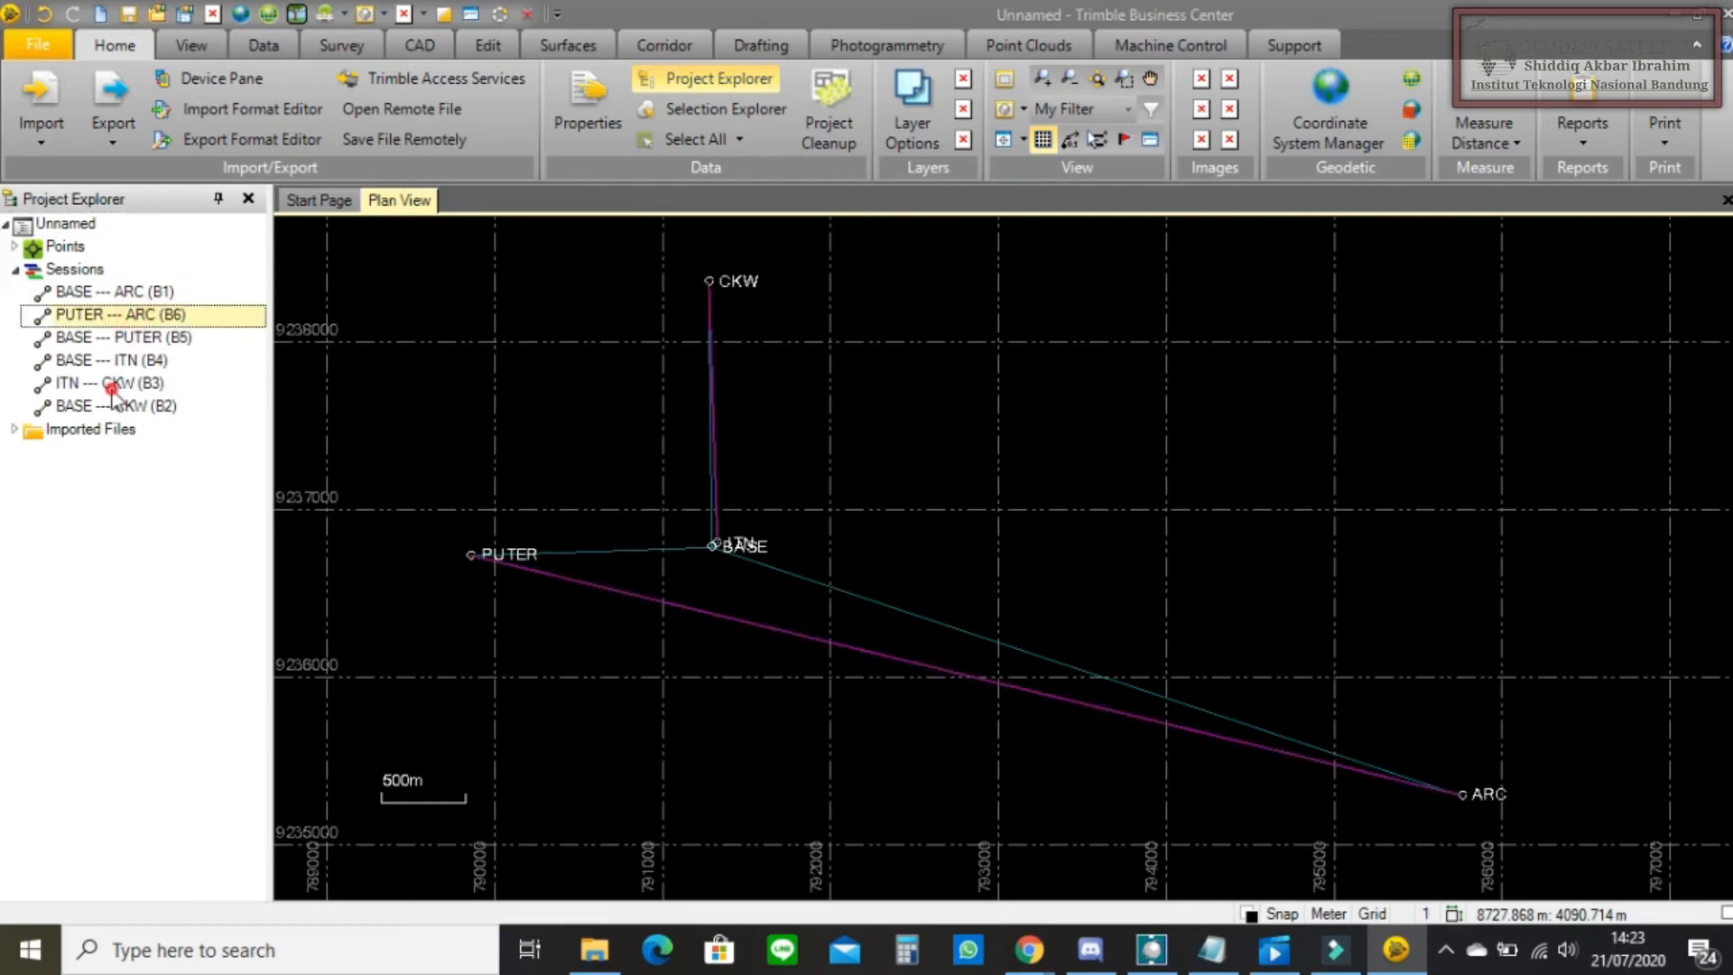
right_click(178, 390)
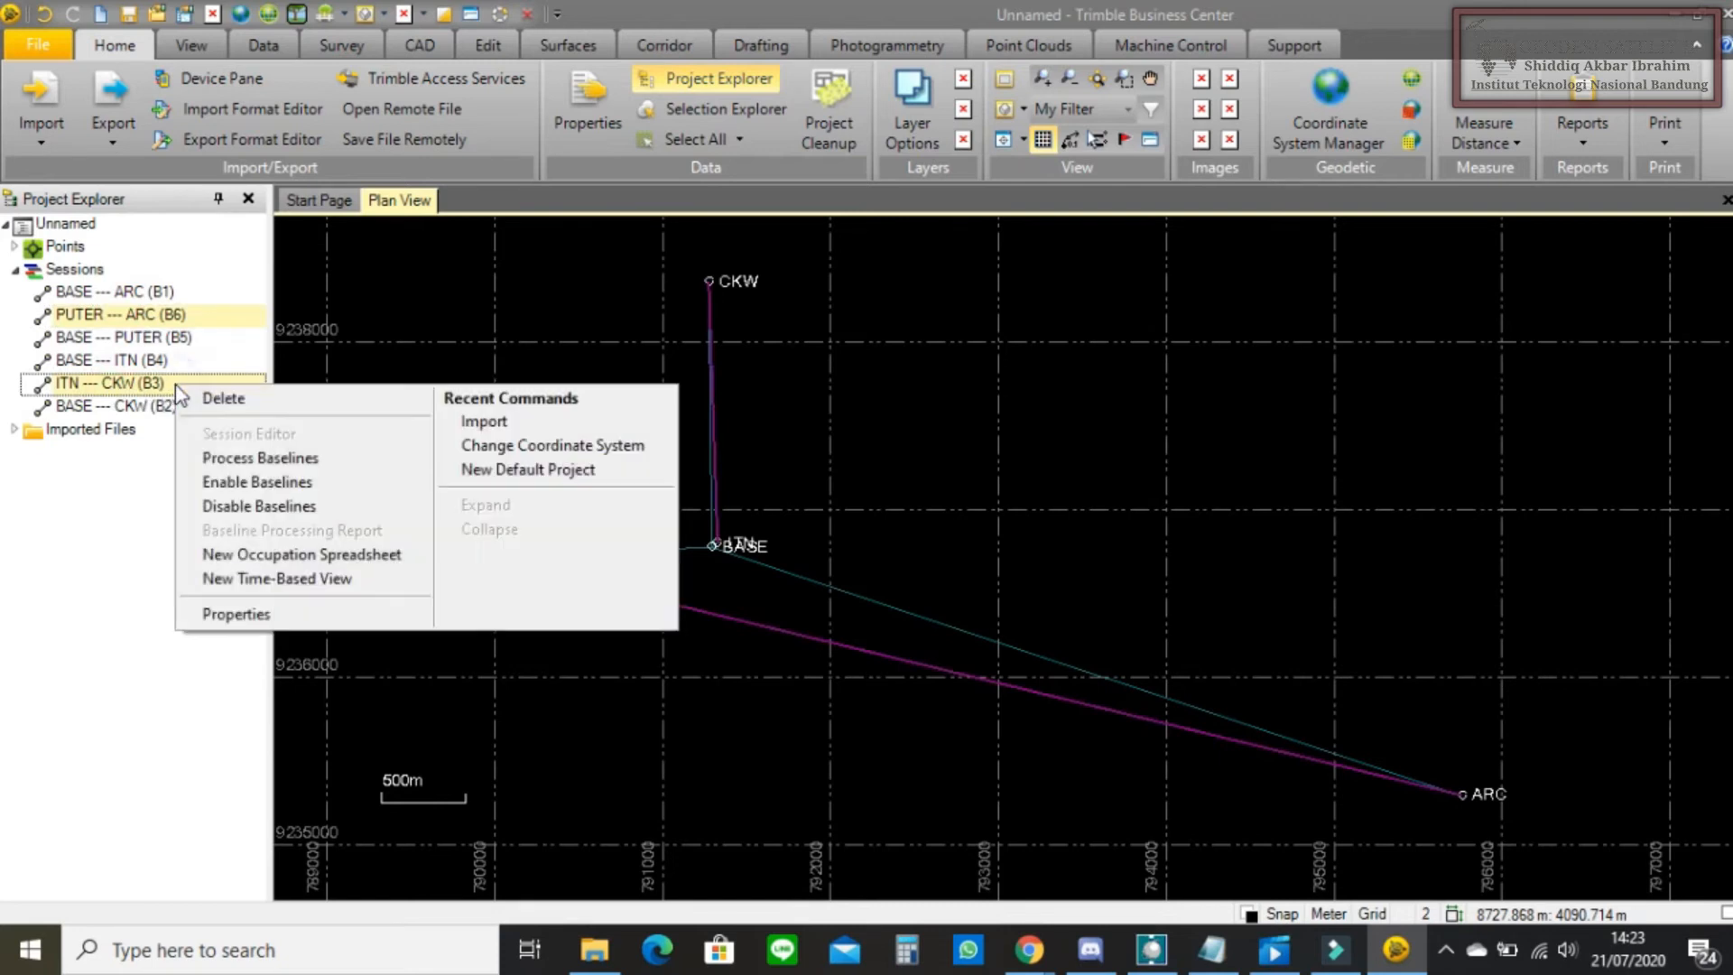
left_click(224, 389)
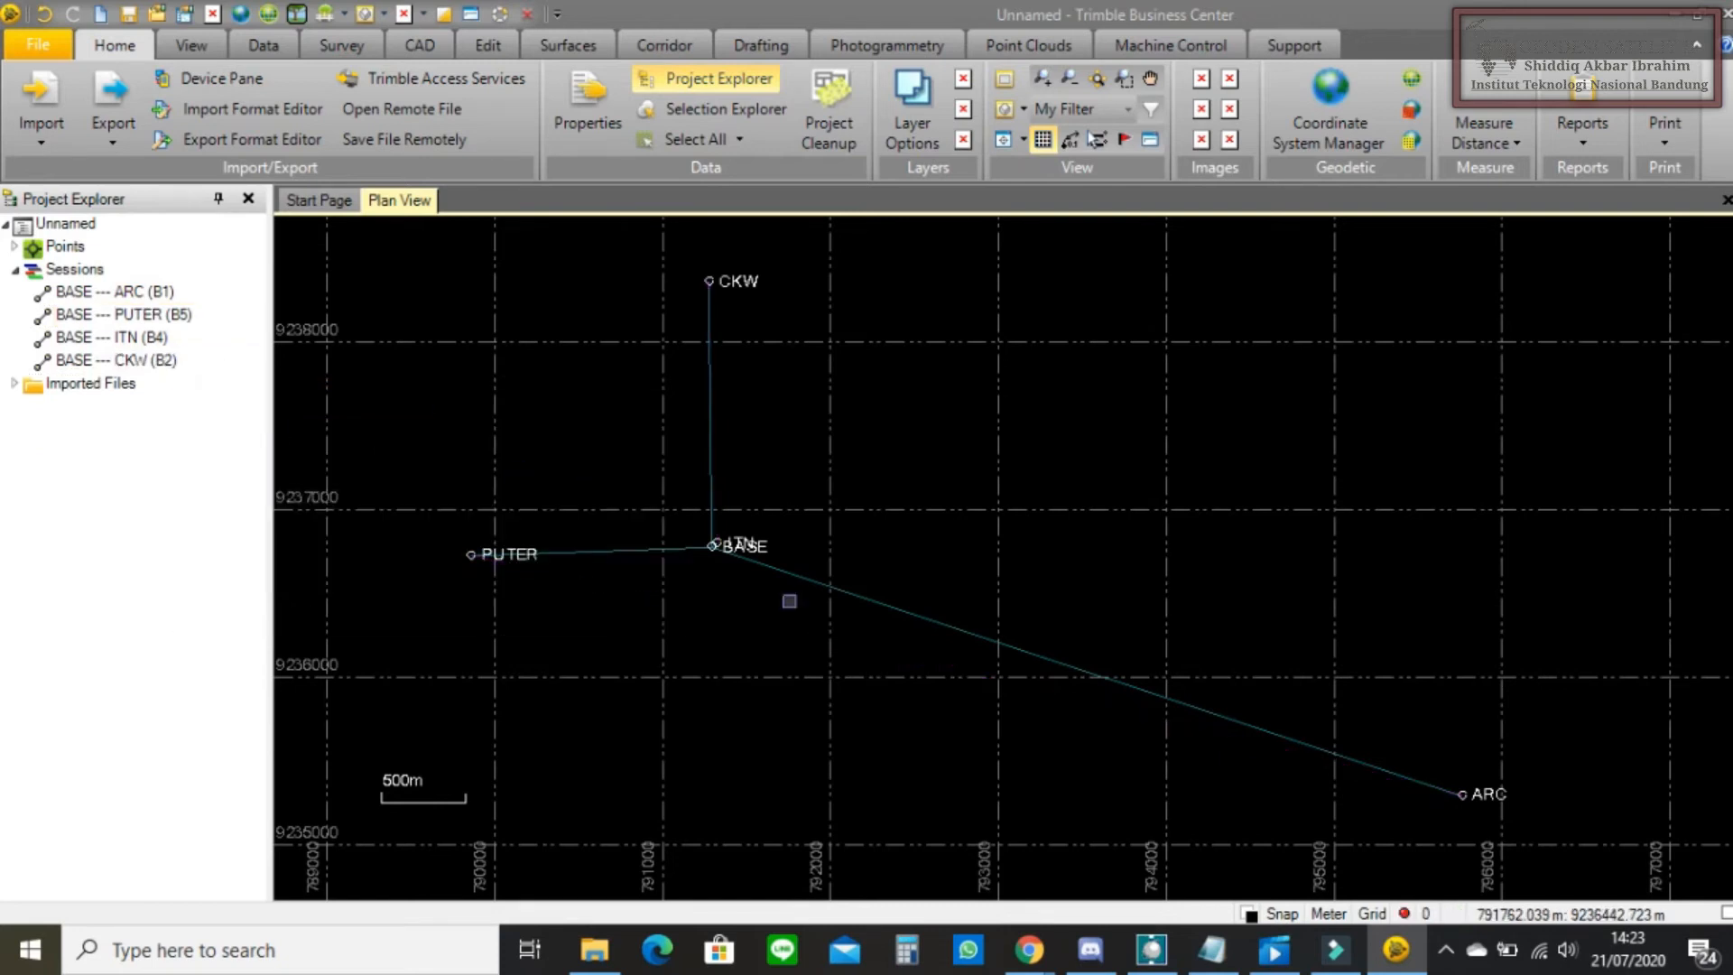
- Select the BASE point in the plan view and start adding a coordinate to it
scroll(749, 591, "up", 3)
scroll(654, 527, "up", 5)
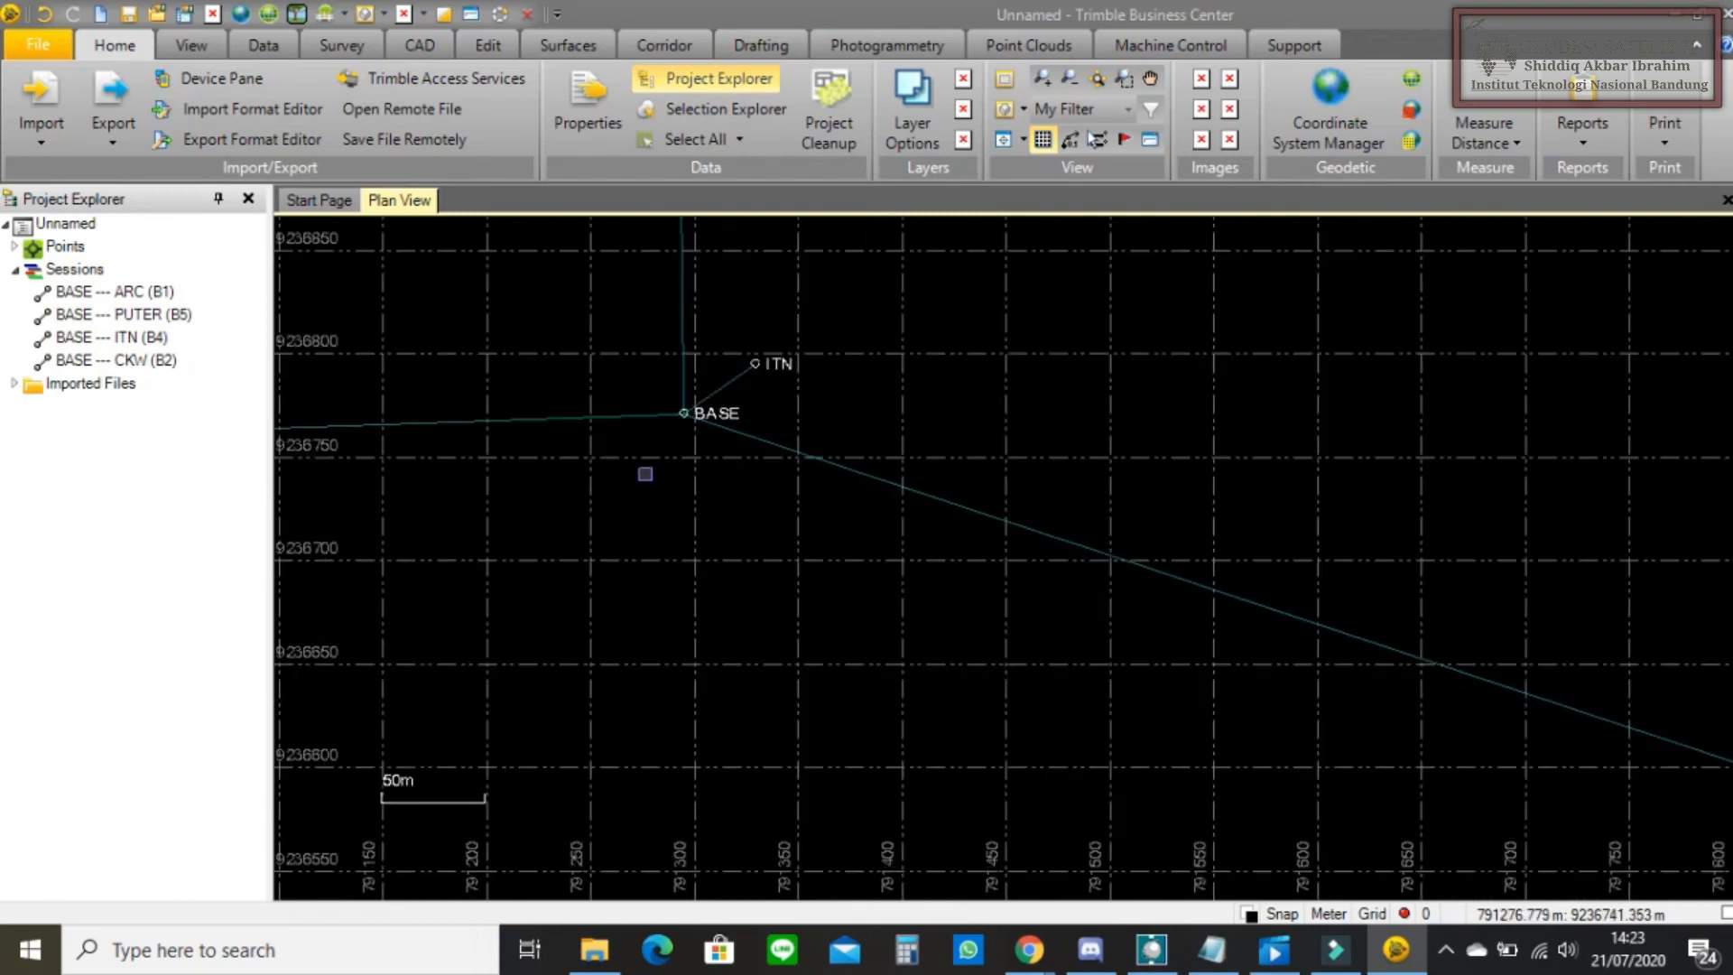
scroll(714, 408, "down", 8)
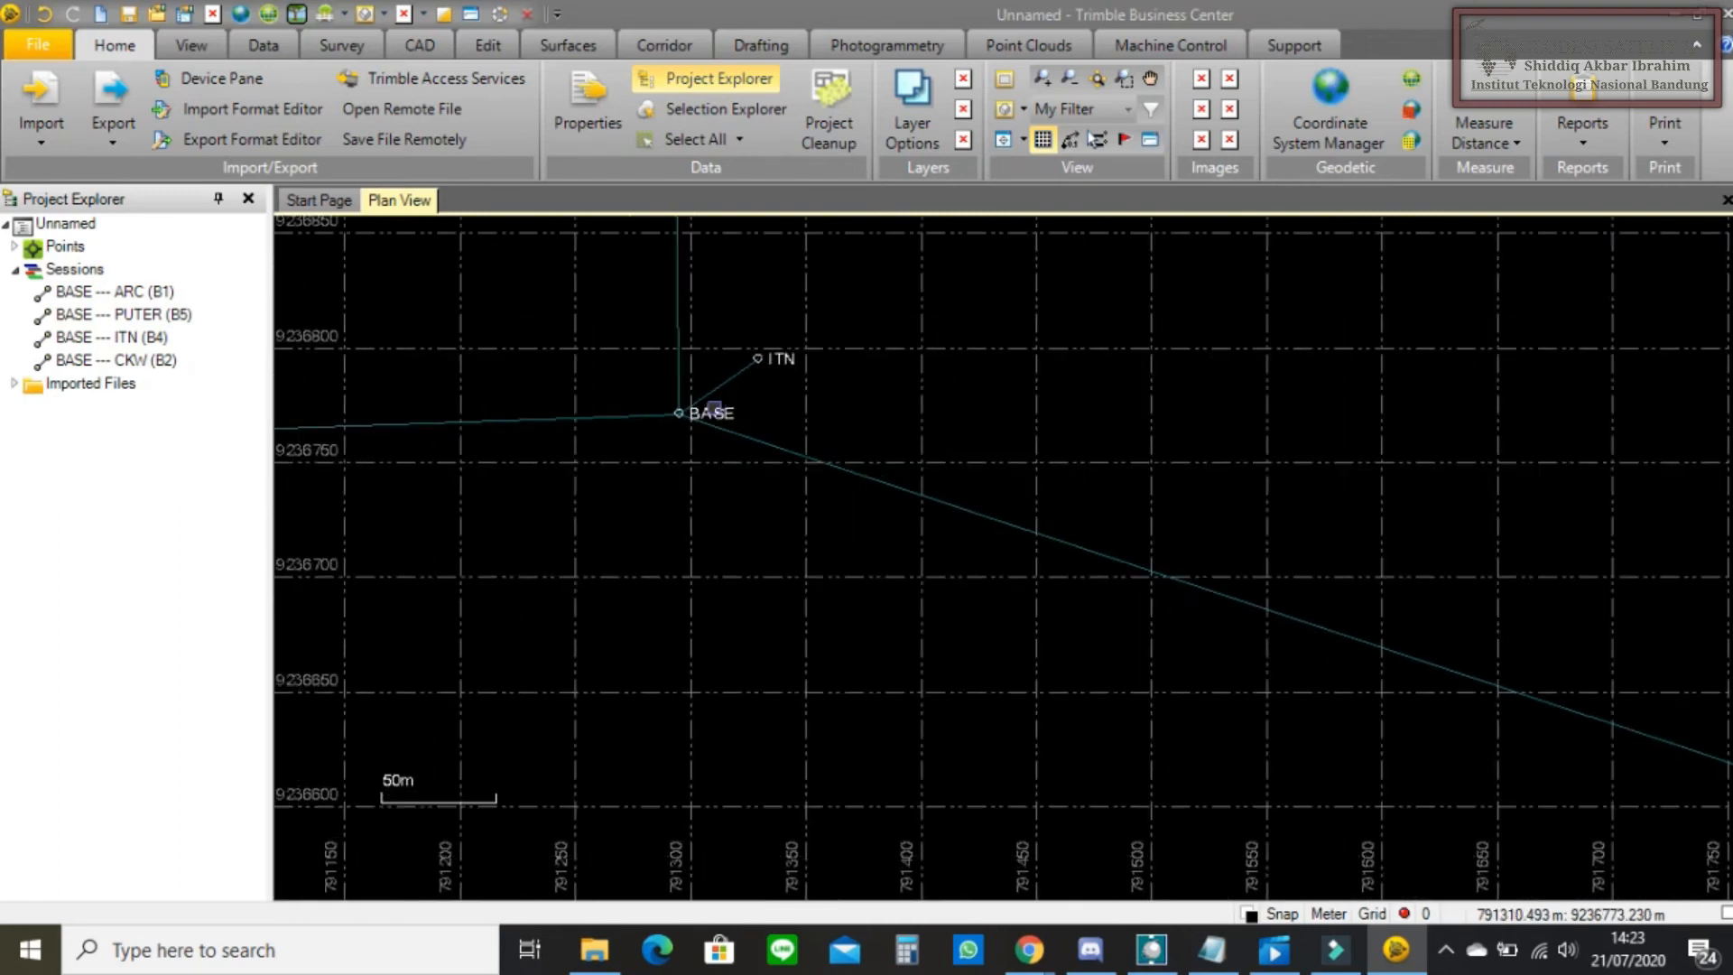
scroll(763, 491, "down", 2)
scroll(778, 433, "up", 5)
left_click_drag(726, 438, 1064, 373)
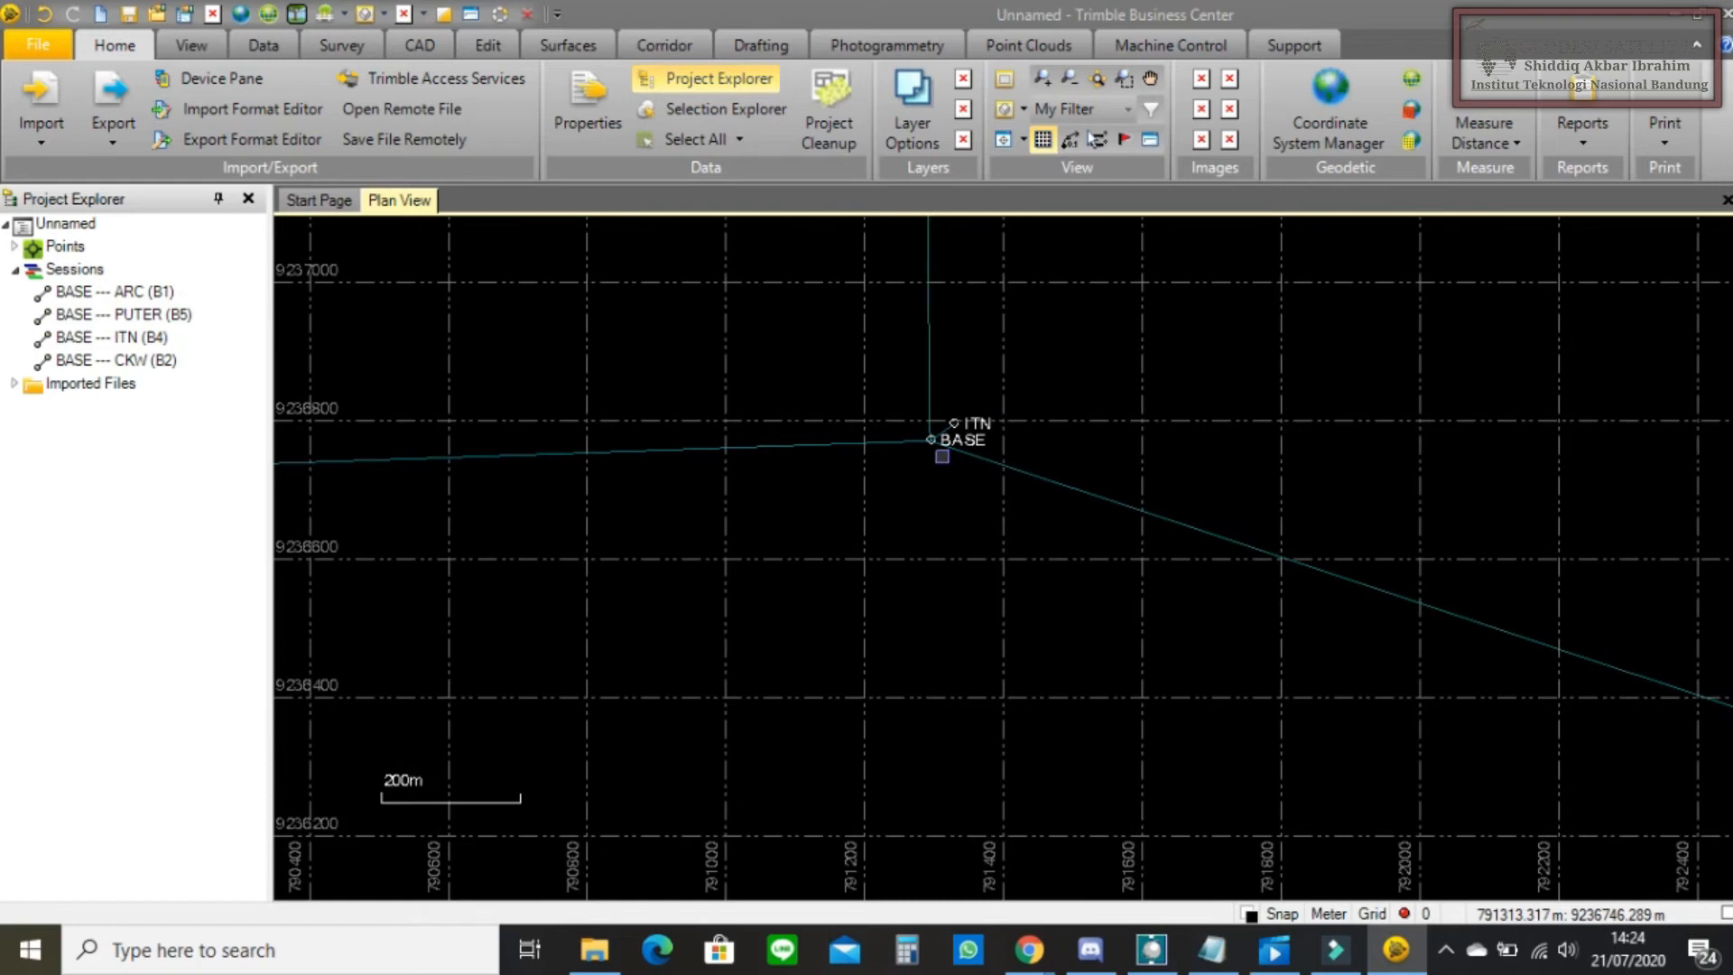
scroll(952, 462, "up", 3)
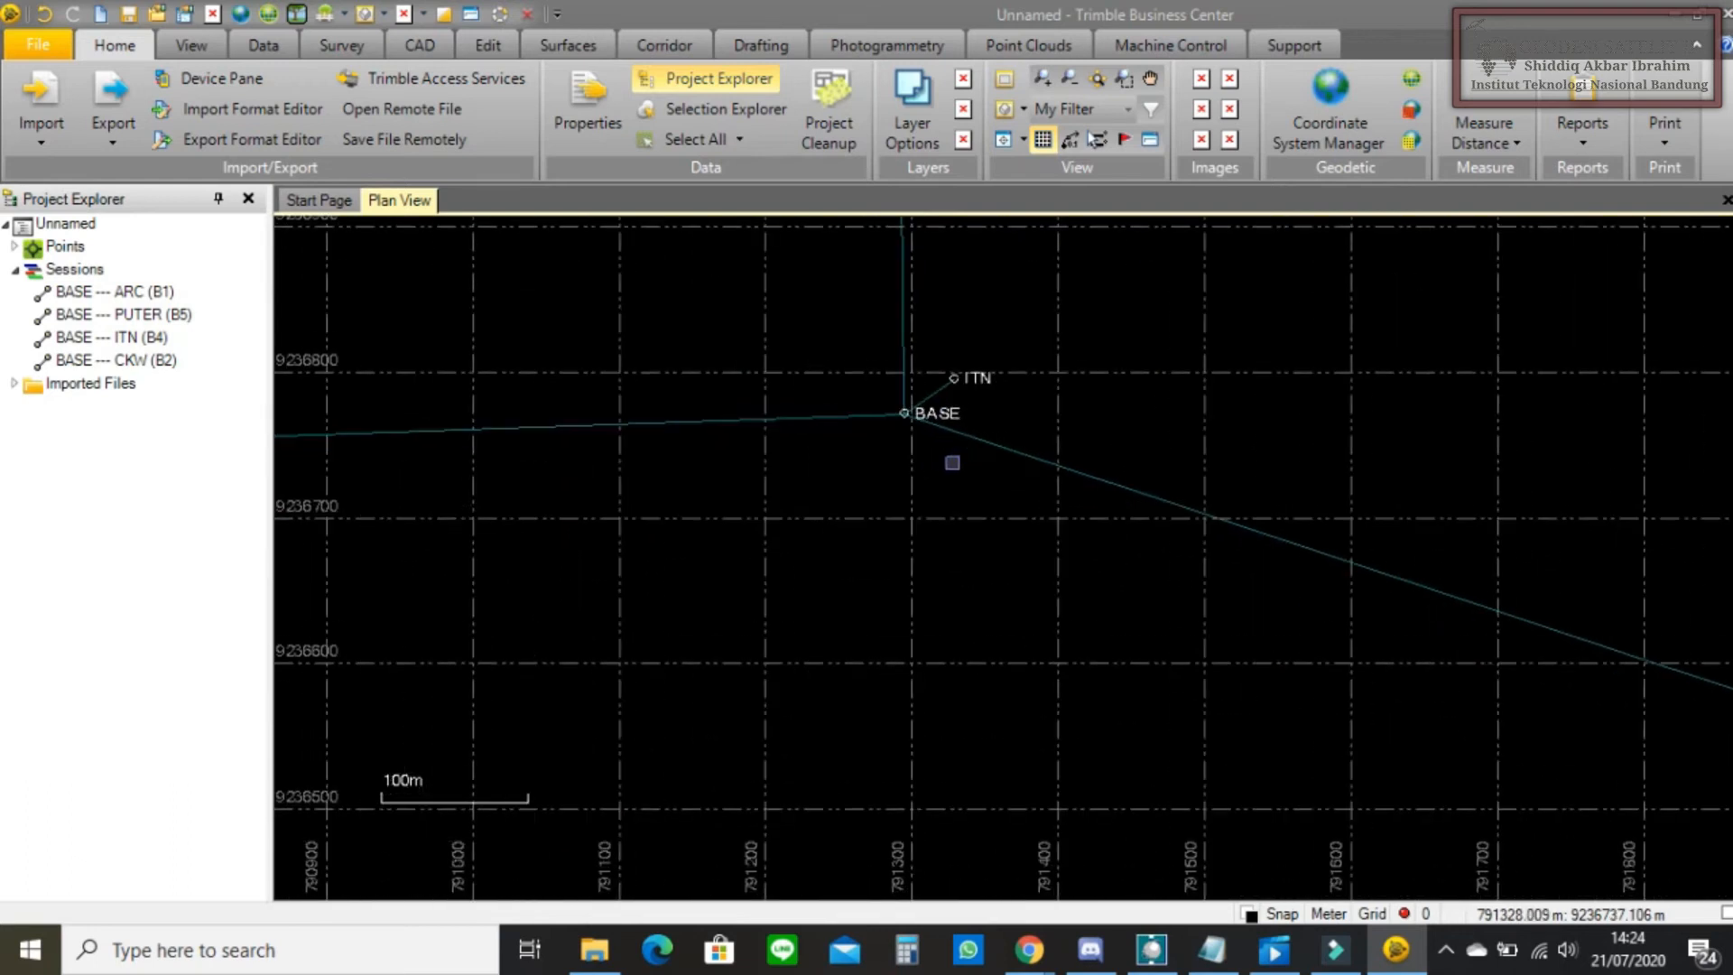
left_click(945, 417)
right_click(946, 418)
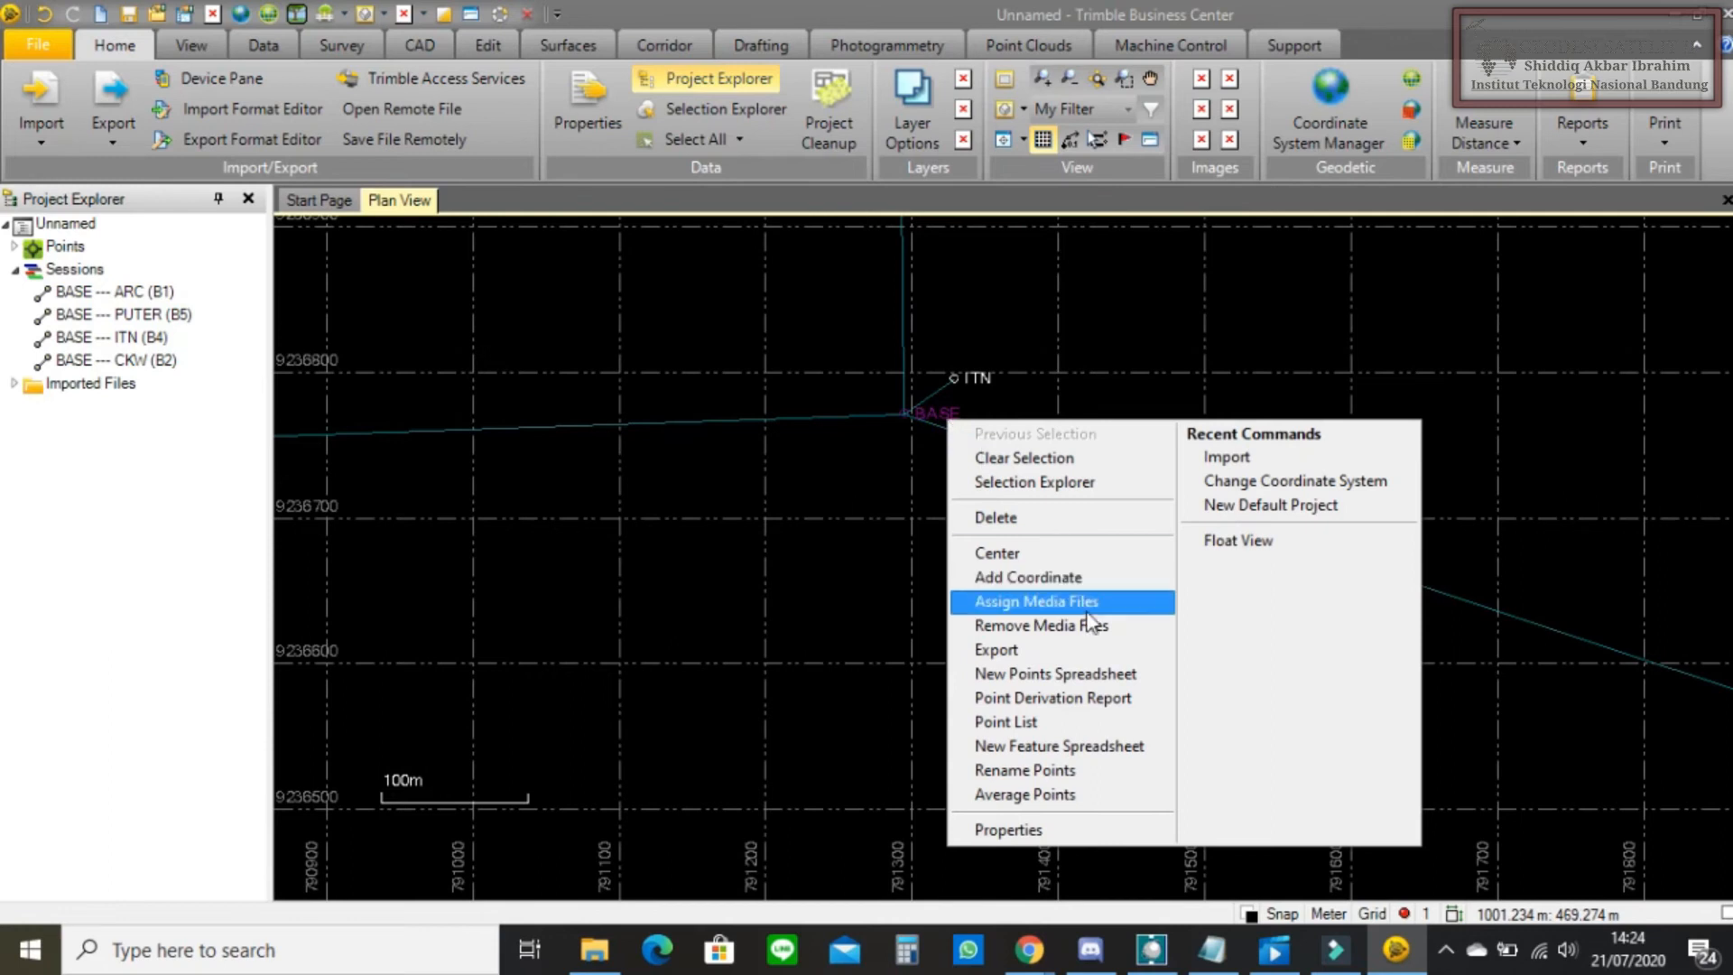
left_click(1059, 578)
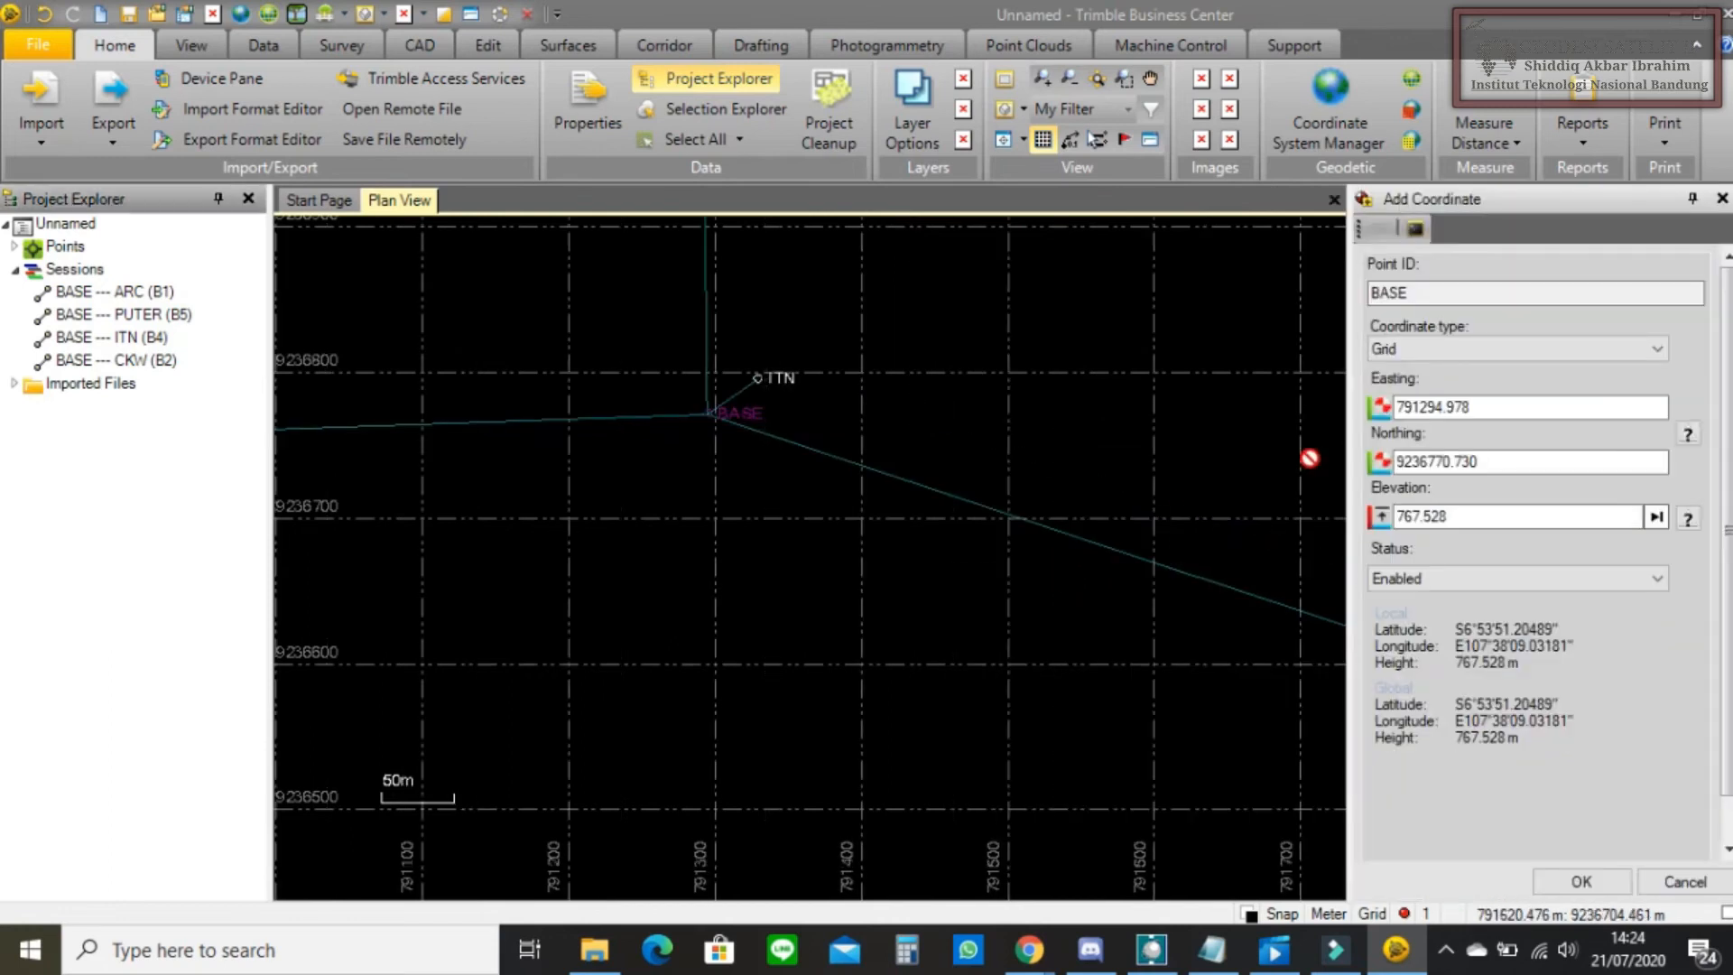
- Set the BASE easting to 791304.728, copied from the X value in the tinggi alat Notepad file
left_click(1486, 411)
left_click_drag(1484, 410, 1398, 411)
left_click(1213, 948)
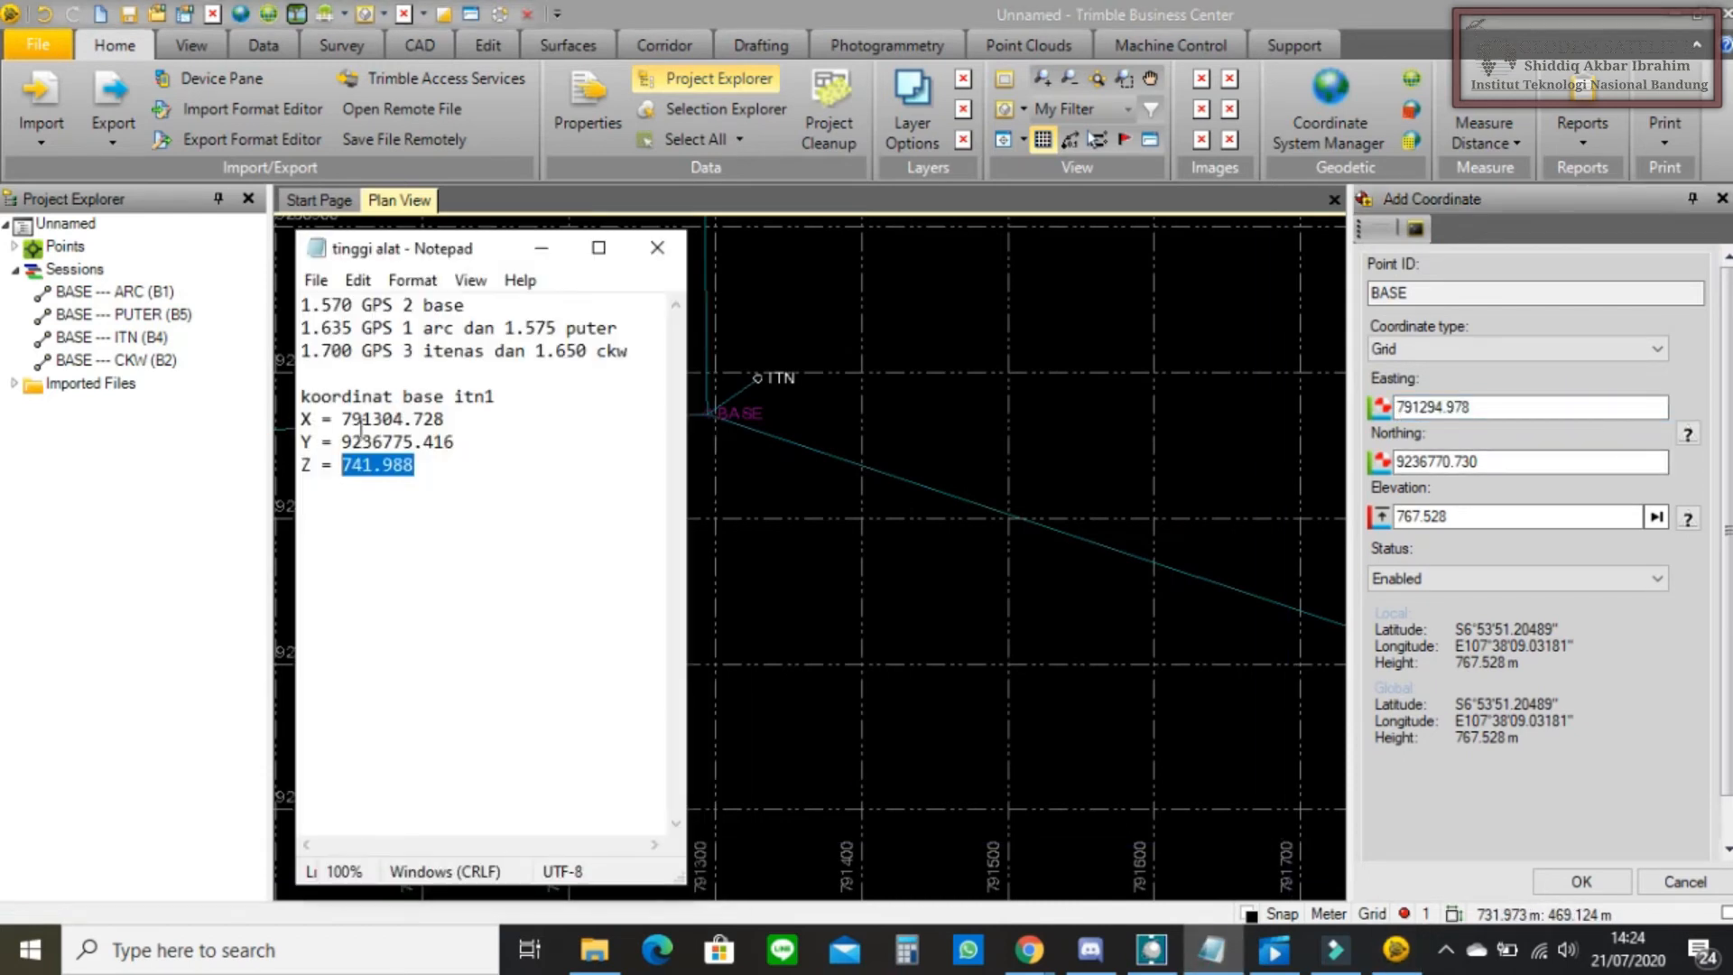
left_click_drag(346, 425, 448, 427)
key("ctrl+c")
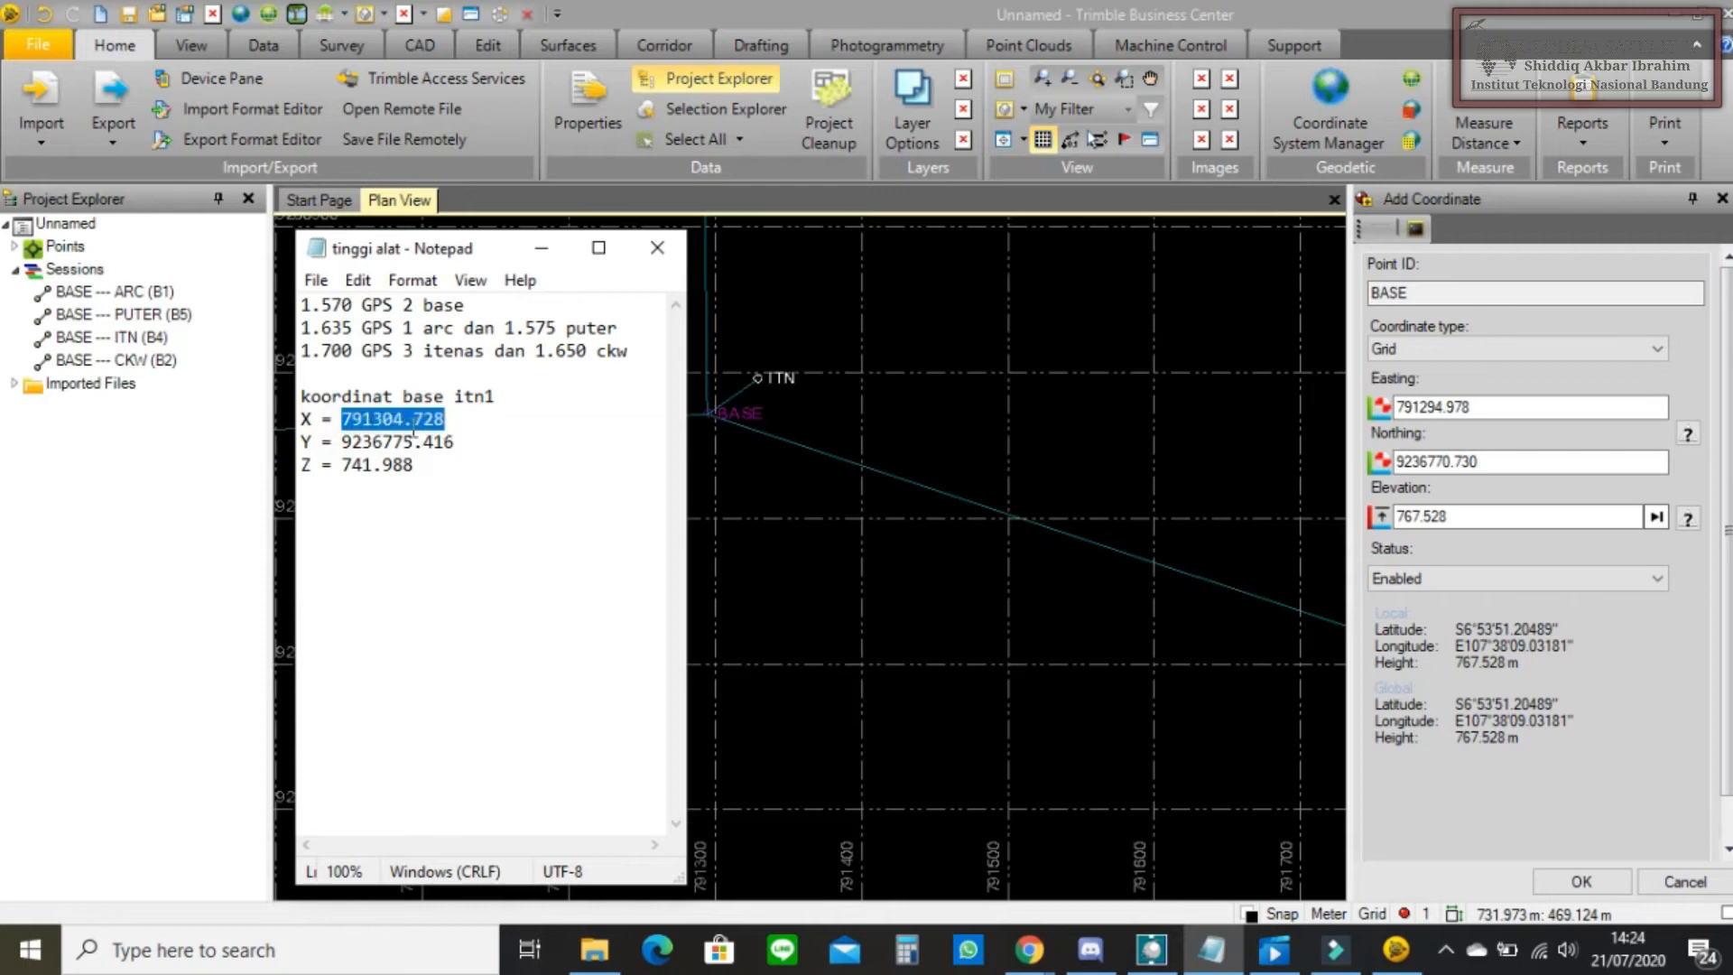
left_click(1470, 409)
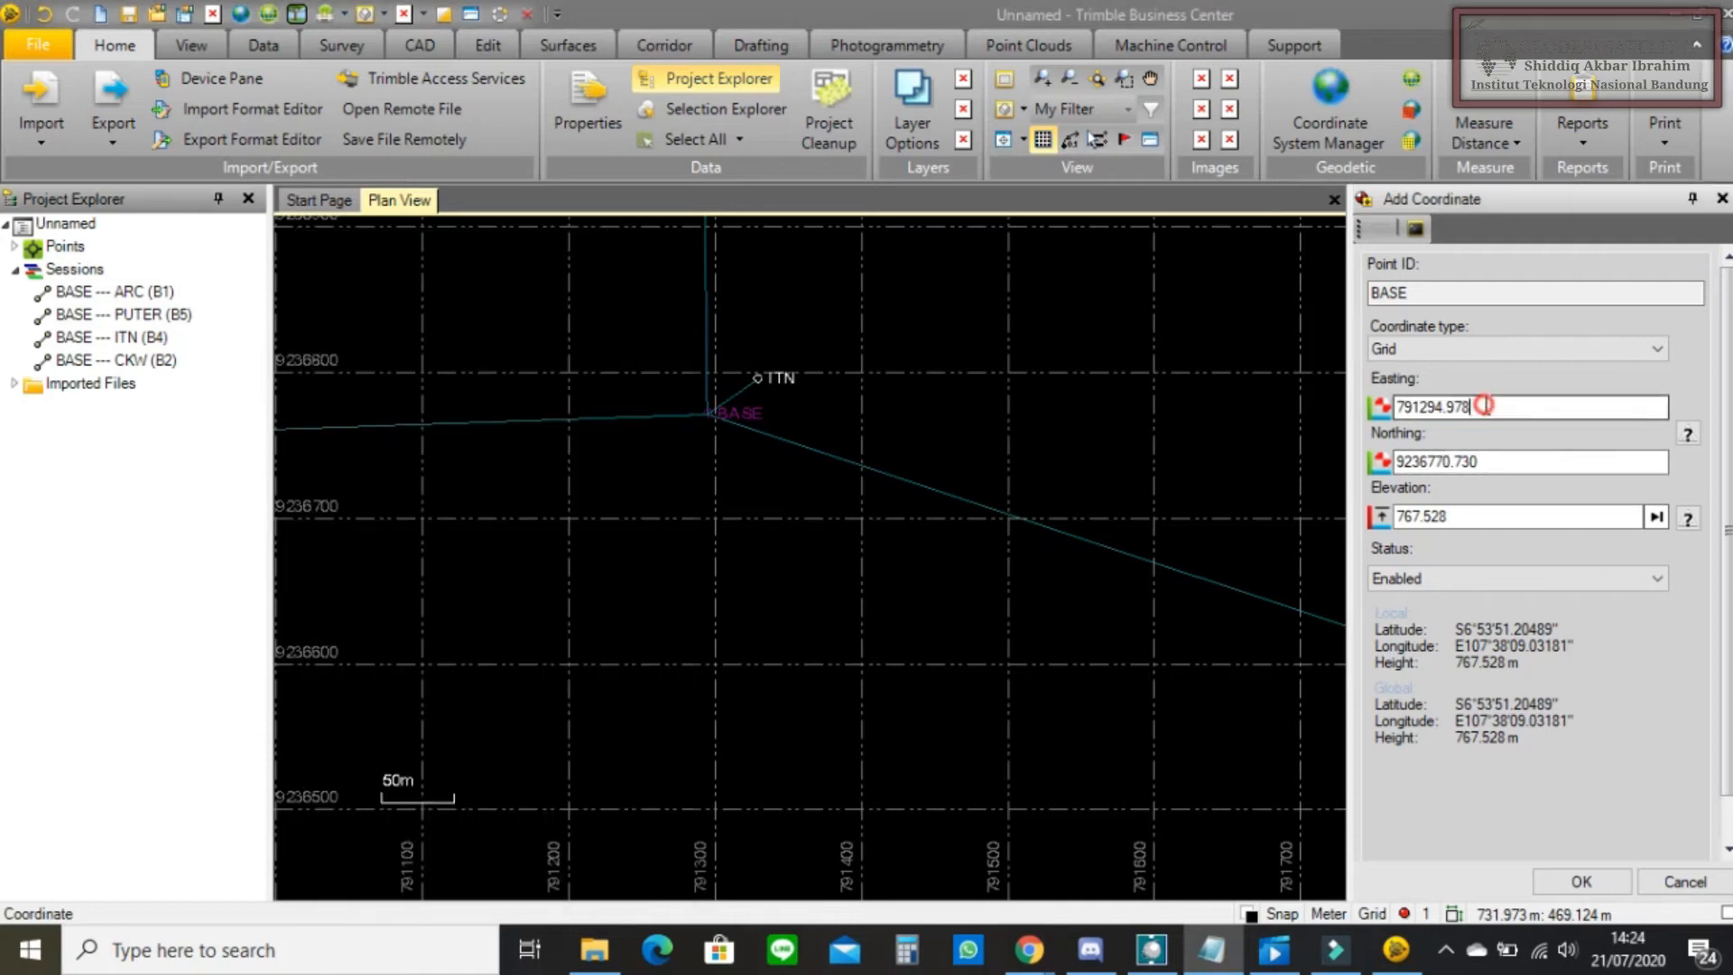
double_click(1486, 406)
key("ctrl+v")
- Set the BASE northing to 9236775.416, copied from the Y value in the tinggi alat Notepad file
double_click(1489, 462)
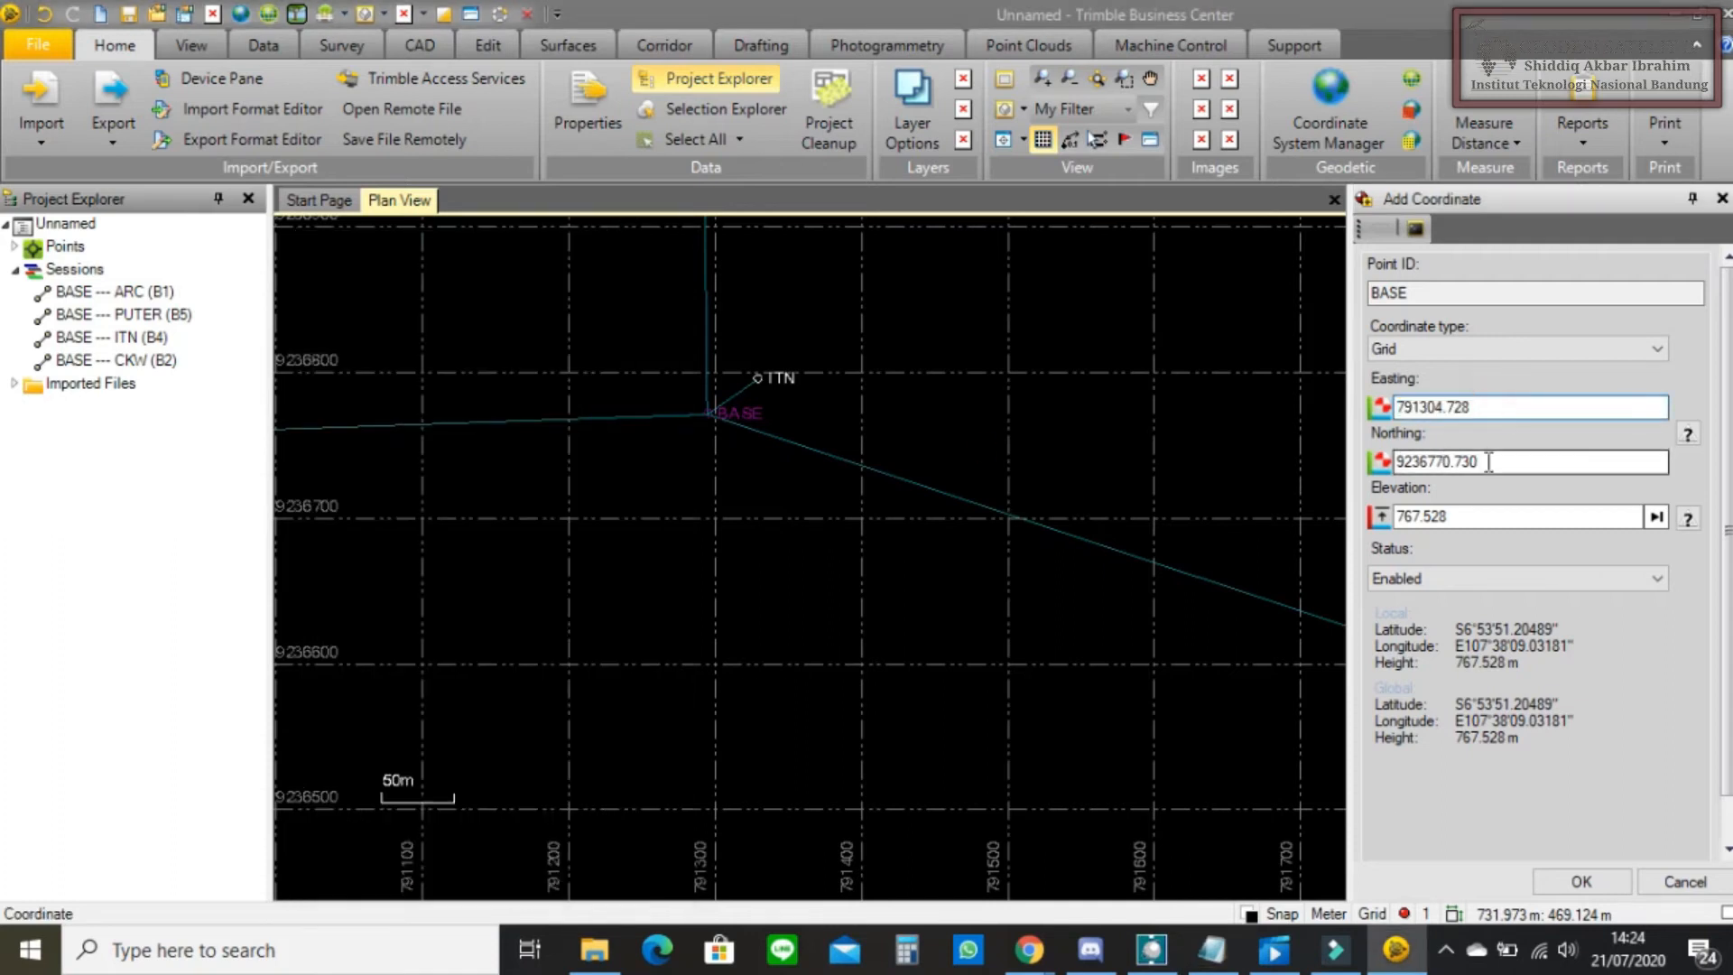
left_click(1211, 949)
left_click_drag(453, 446, 346, 451)
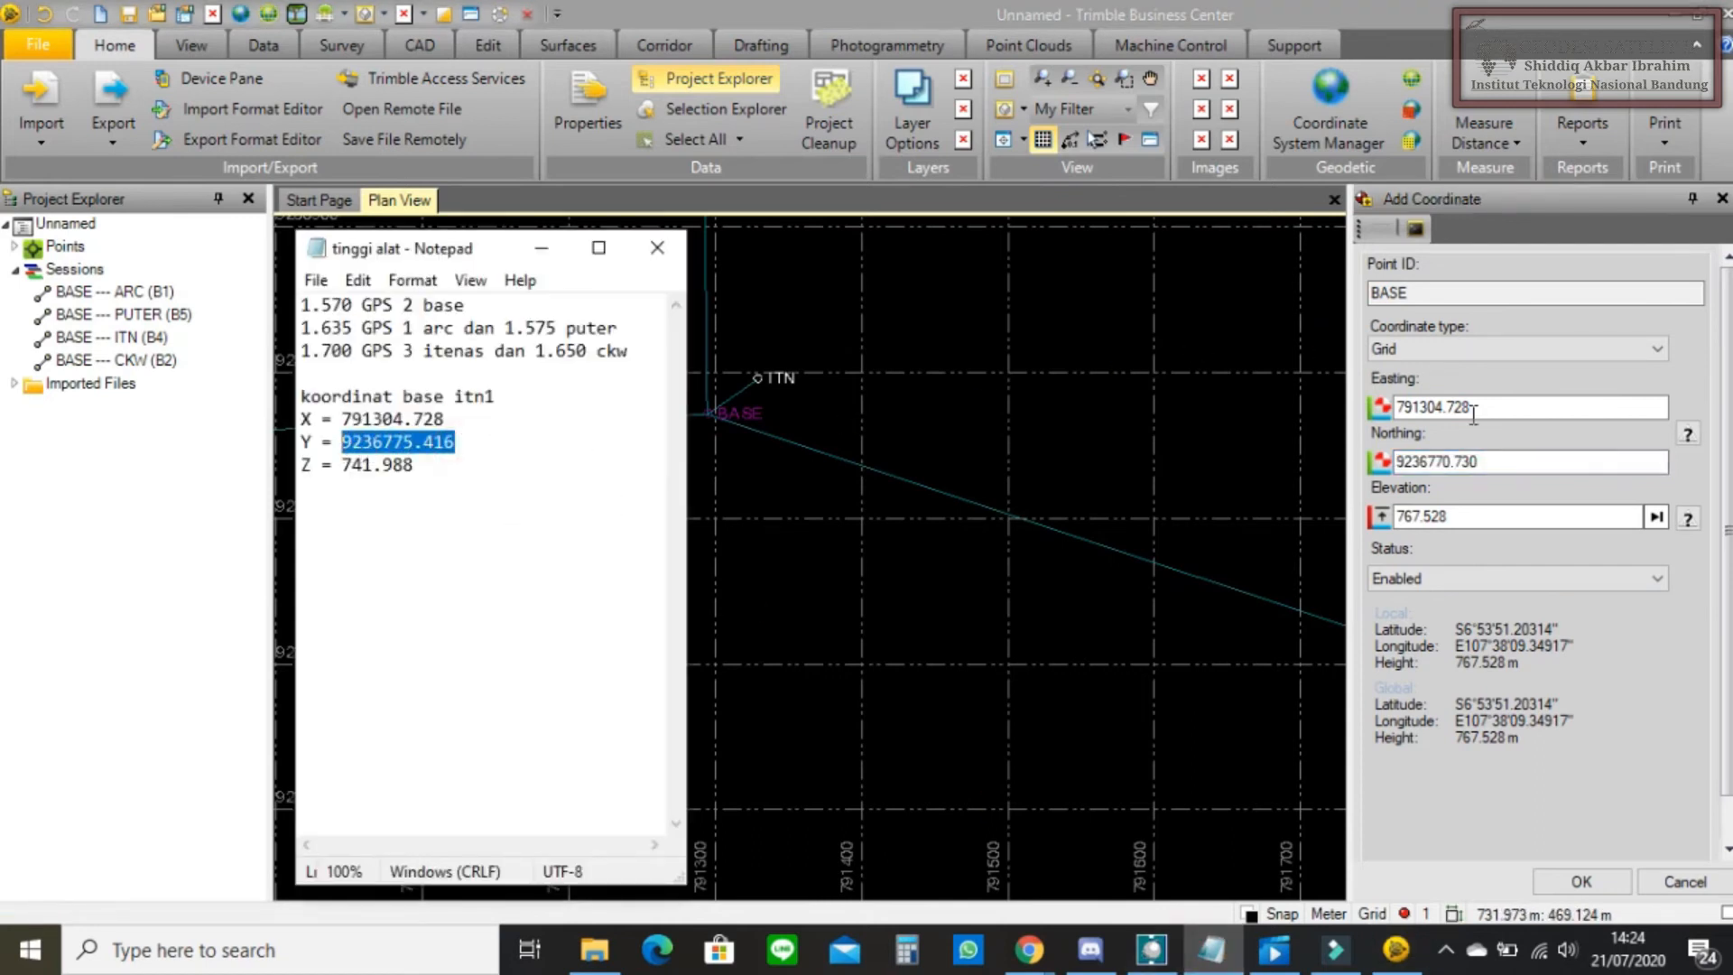
double_click(1507, 462)
type("9236775.416")
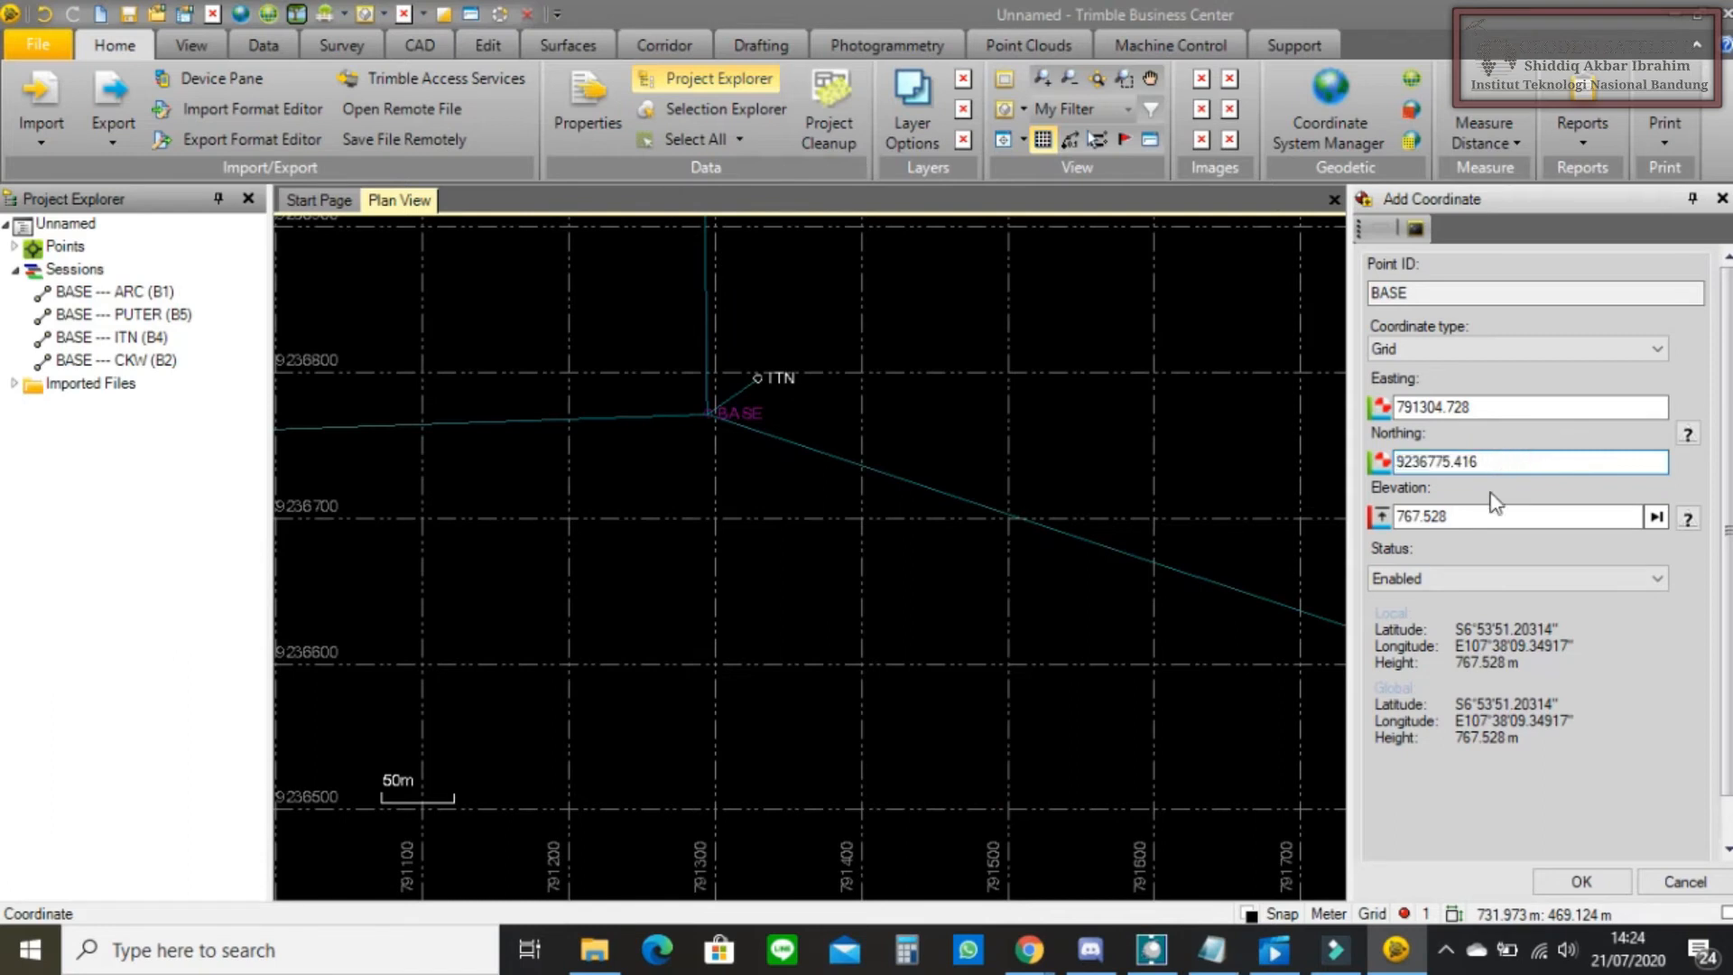
- Set the BASE elevation to 741.988, copied from the Z value in the tinggi alat Notepad file
left_click(1487, 514)
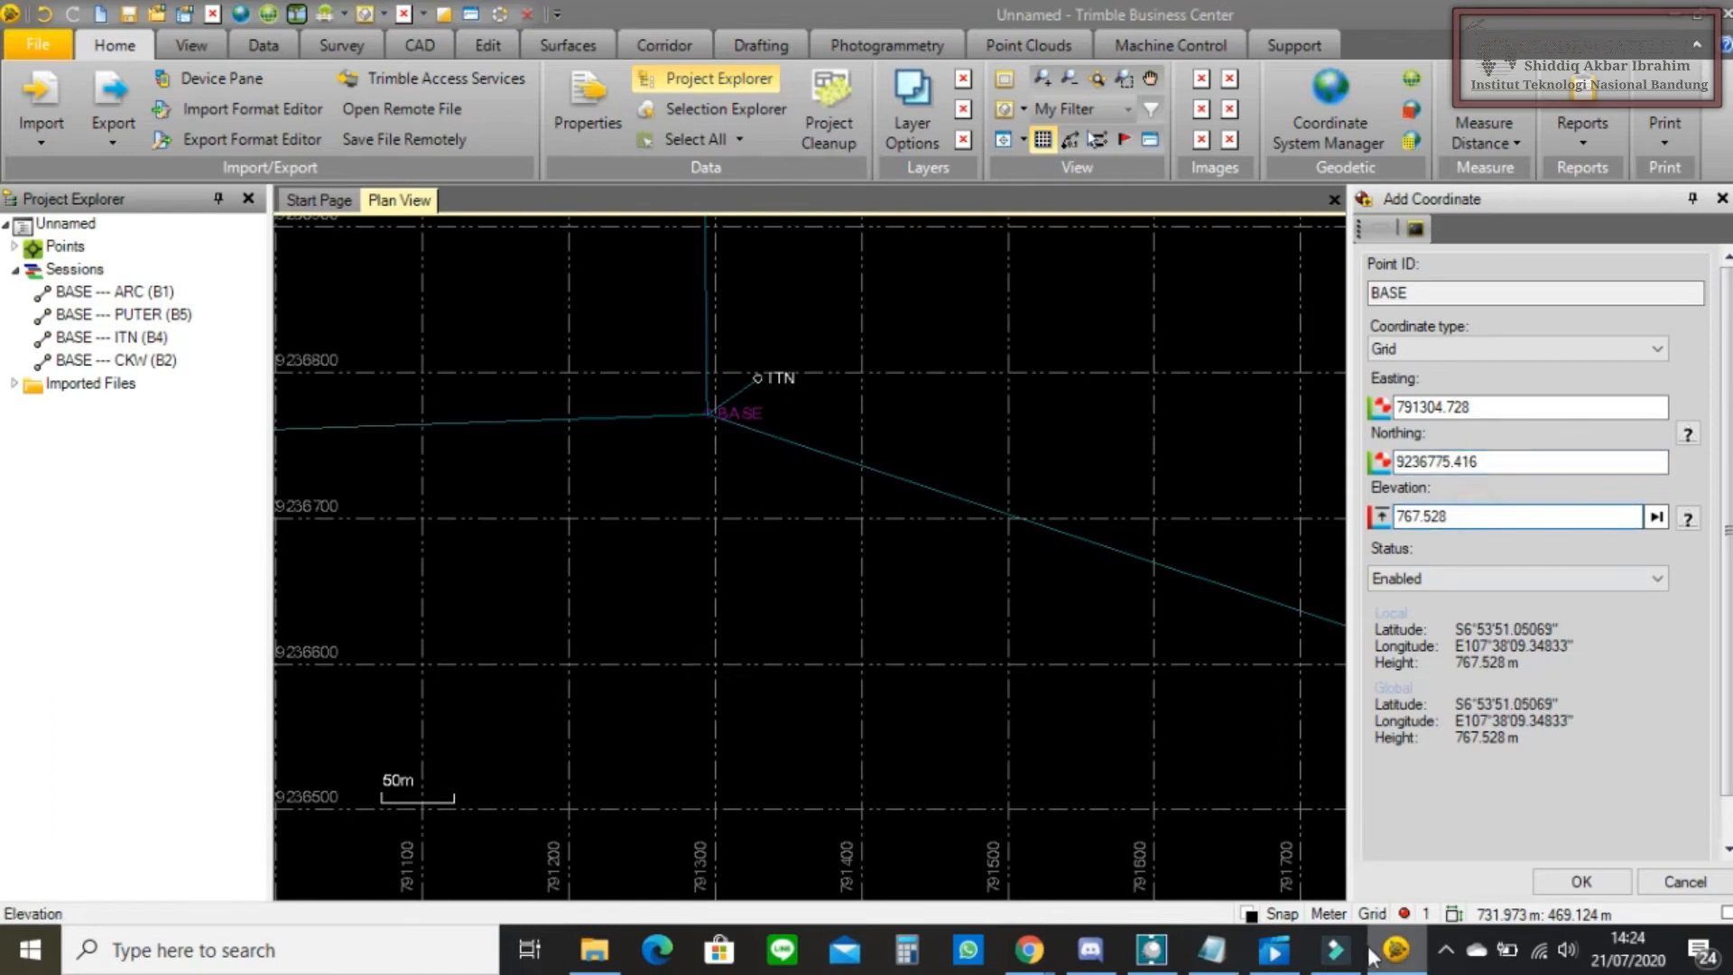
left_click(1213, 950)
left_click(413, 465)
left_click_drag(411, 469, 349, 474)
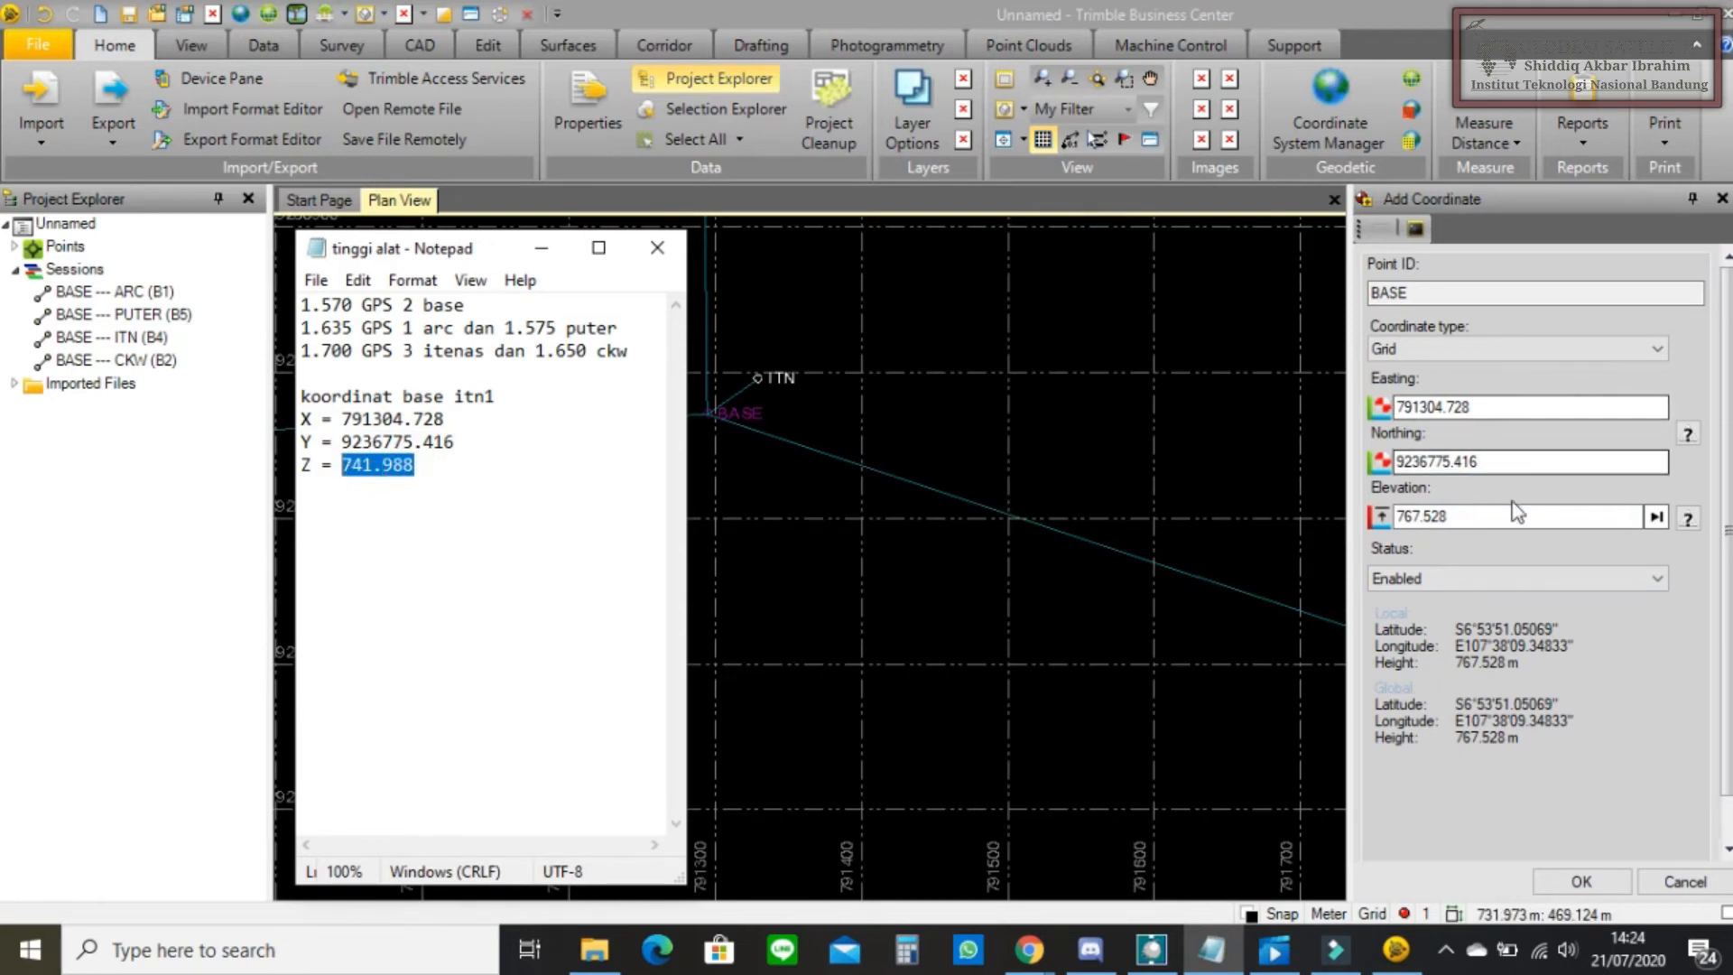
left_click(1467, 518)
type("741.988")
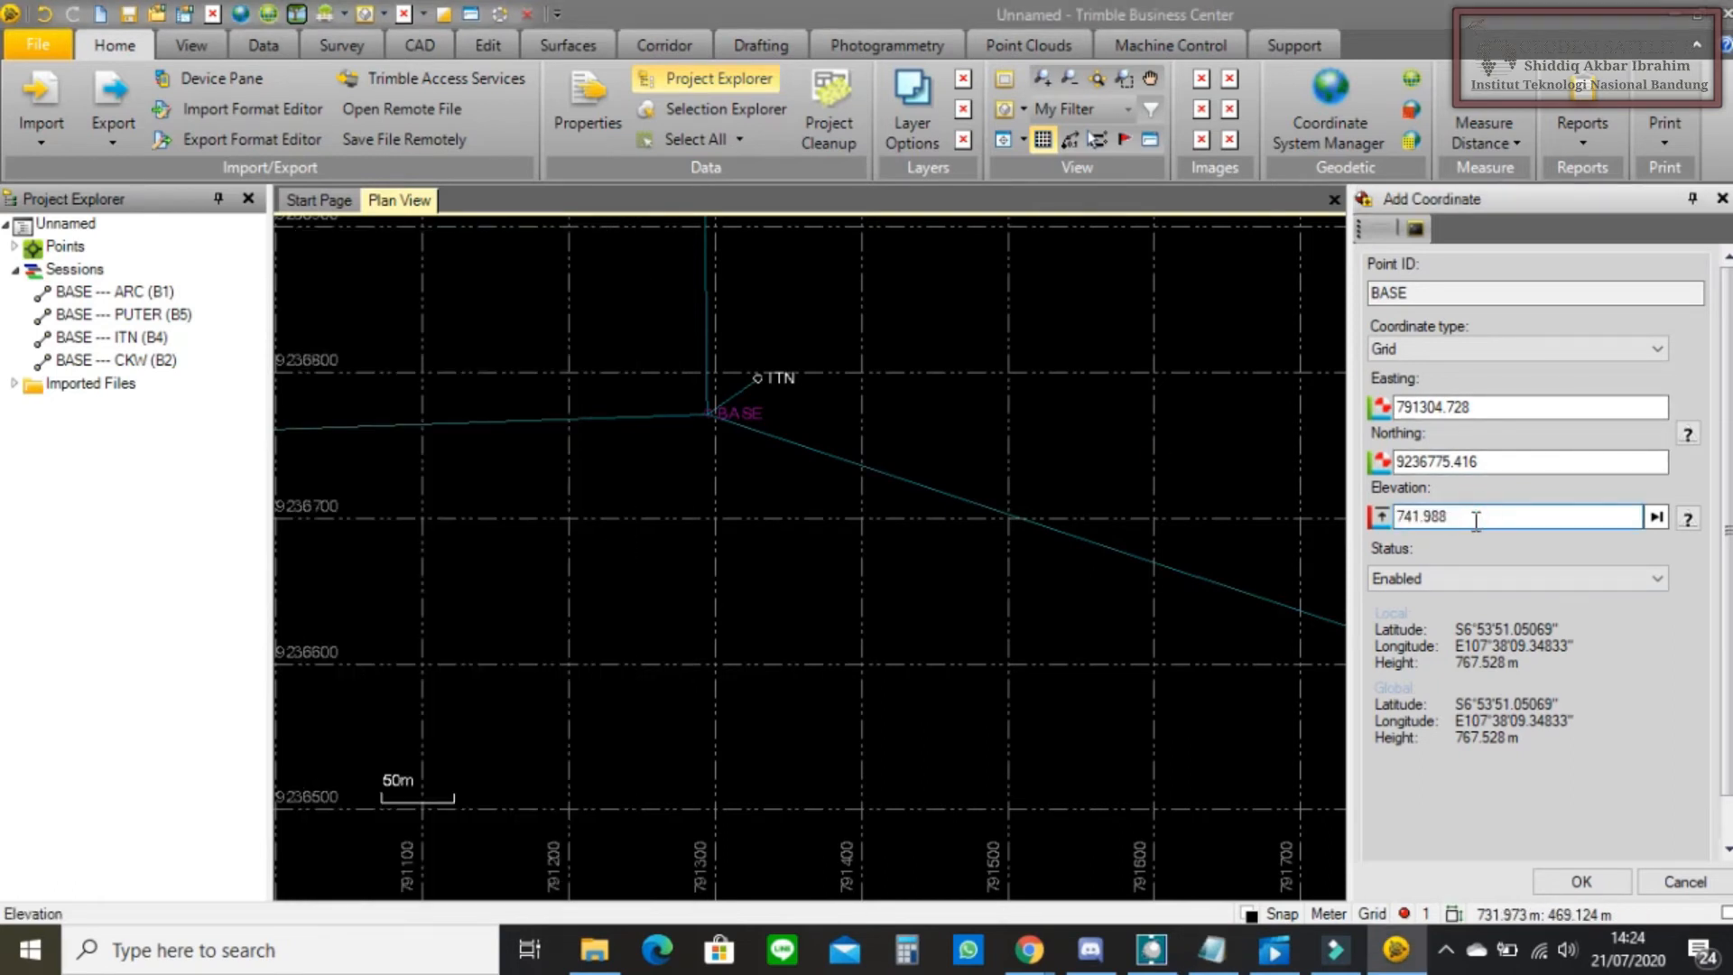
- Set both the horizontal coordinates and the elevation of BASE to Control Quality and accept the added coordinate
left_click(1690, 437)
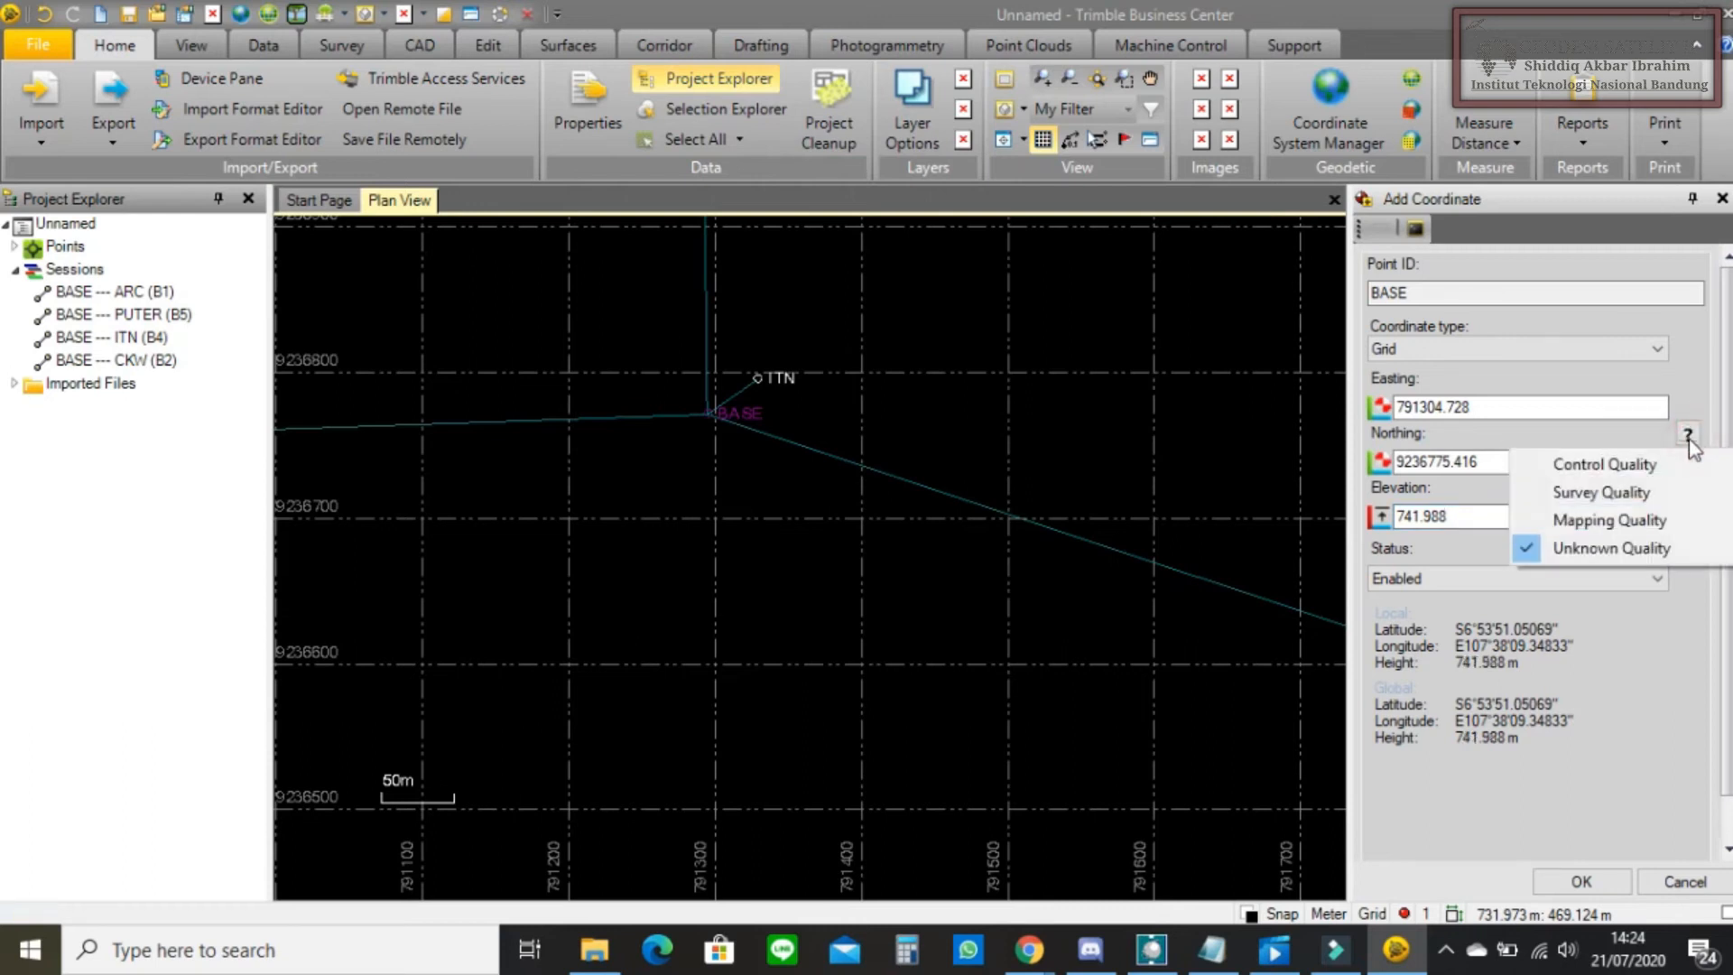
left_click(1610, 471)
left_click(1688, 521)
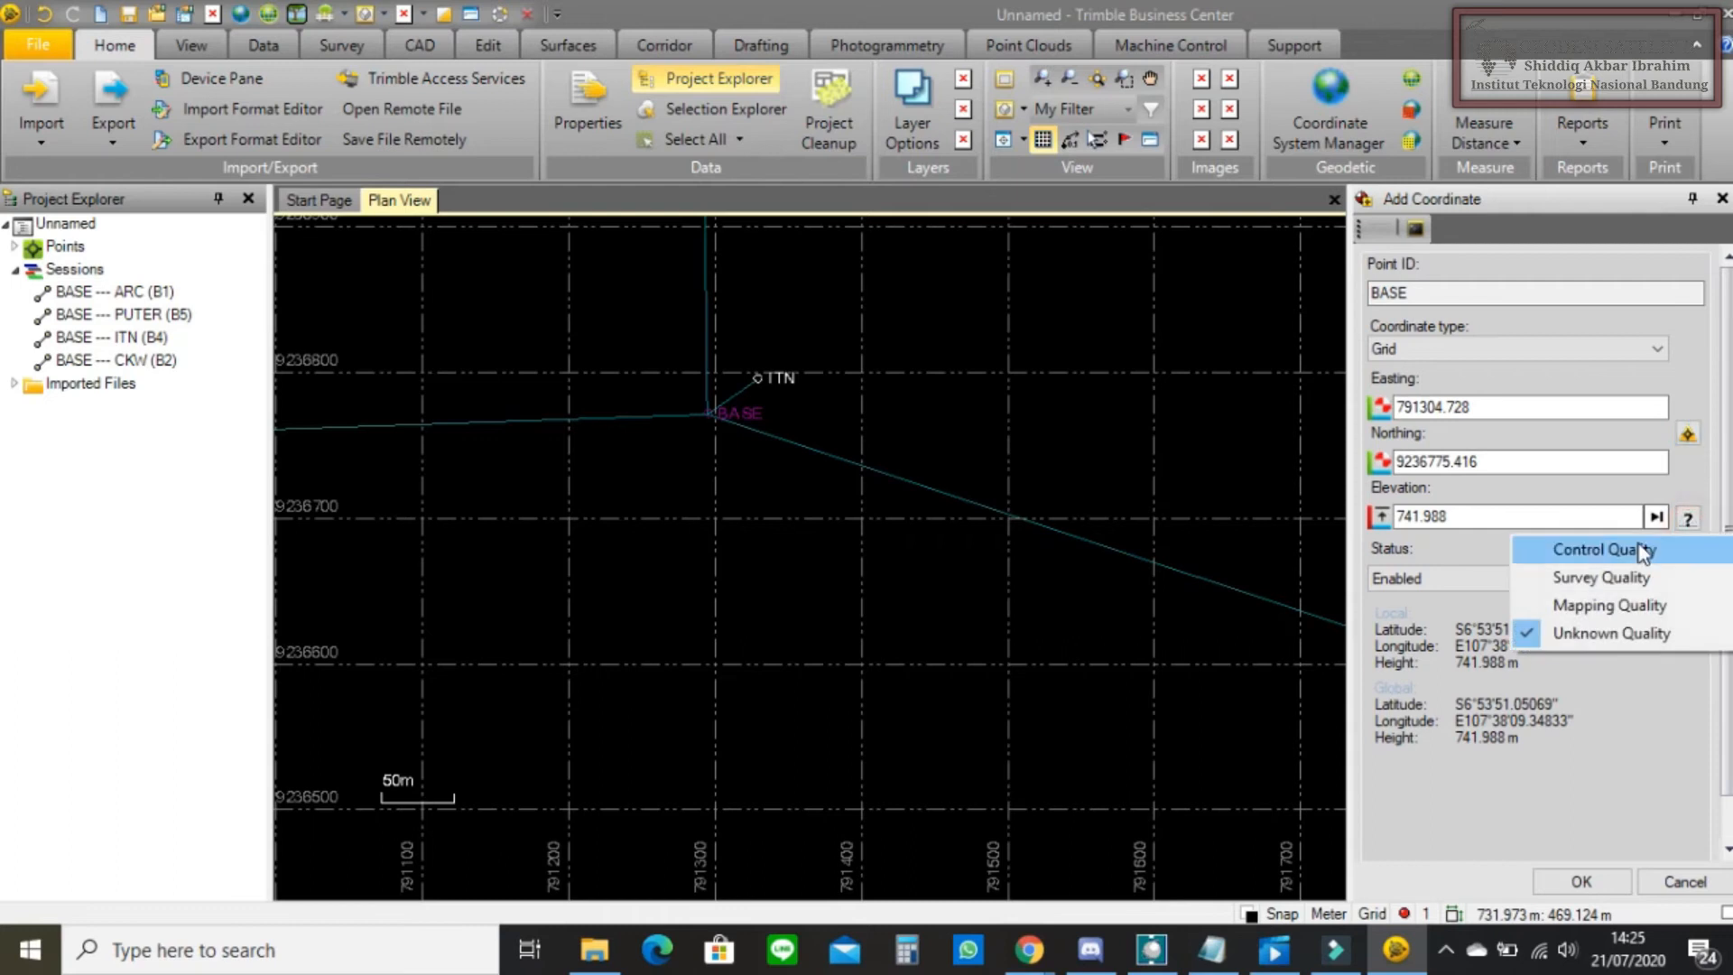
left_click(1643, 552)
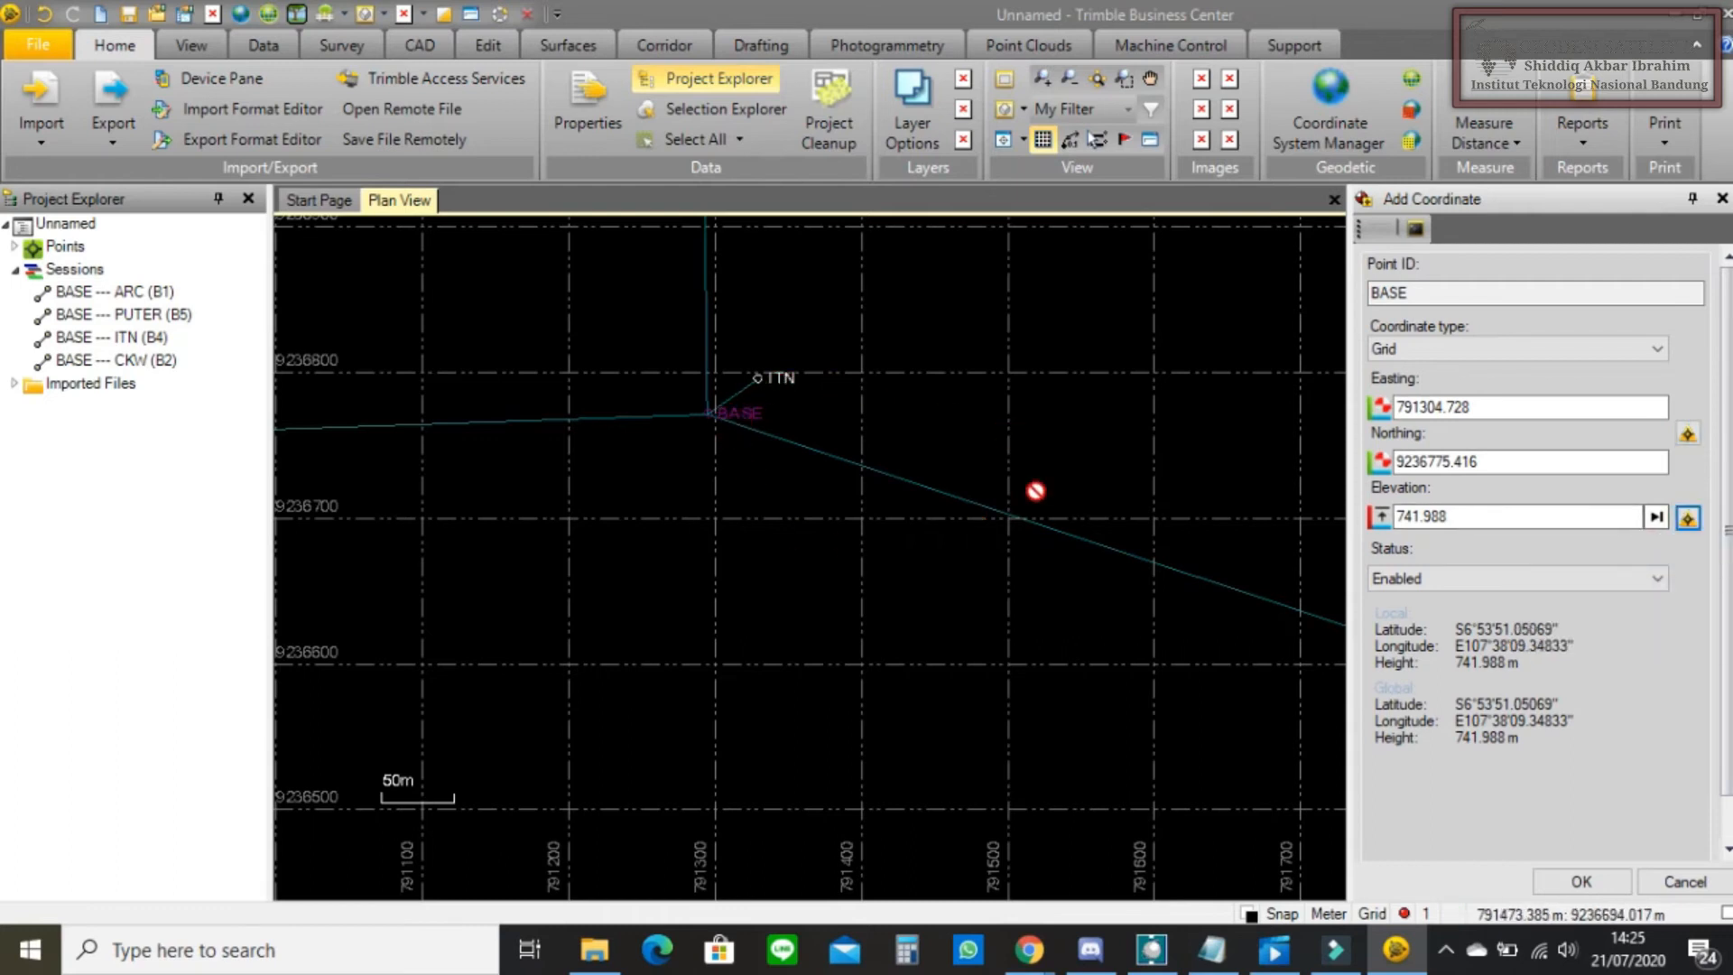
left_click(1456, 408)
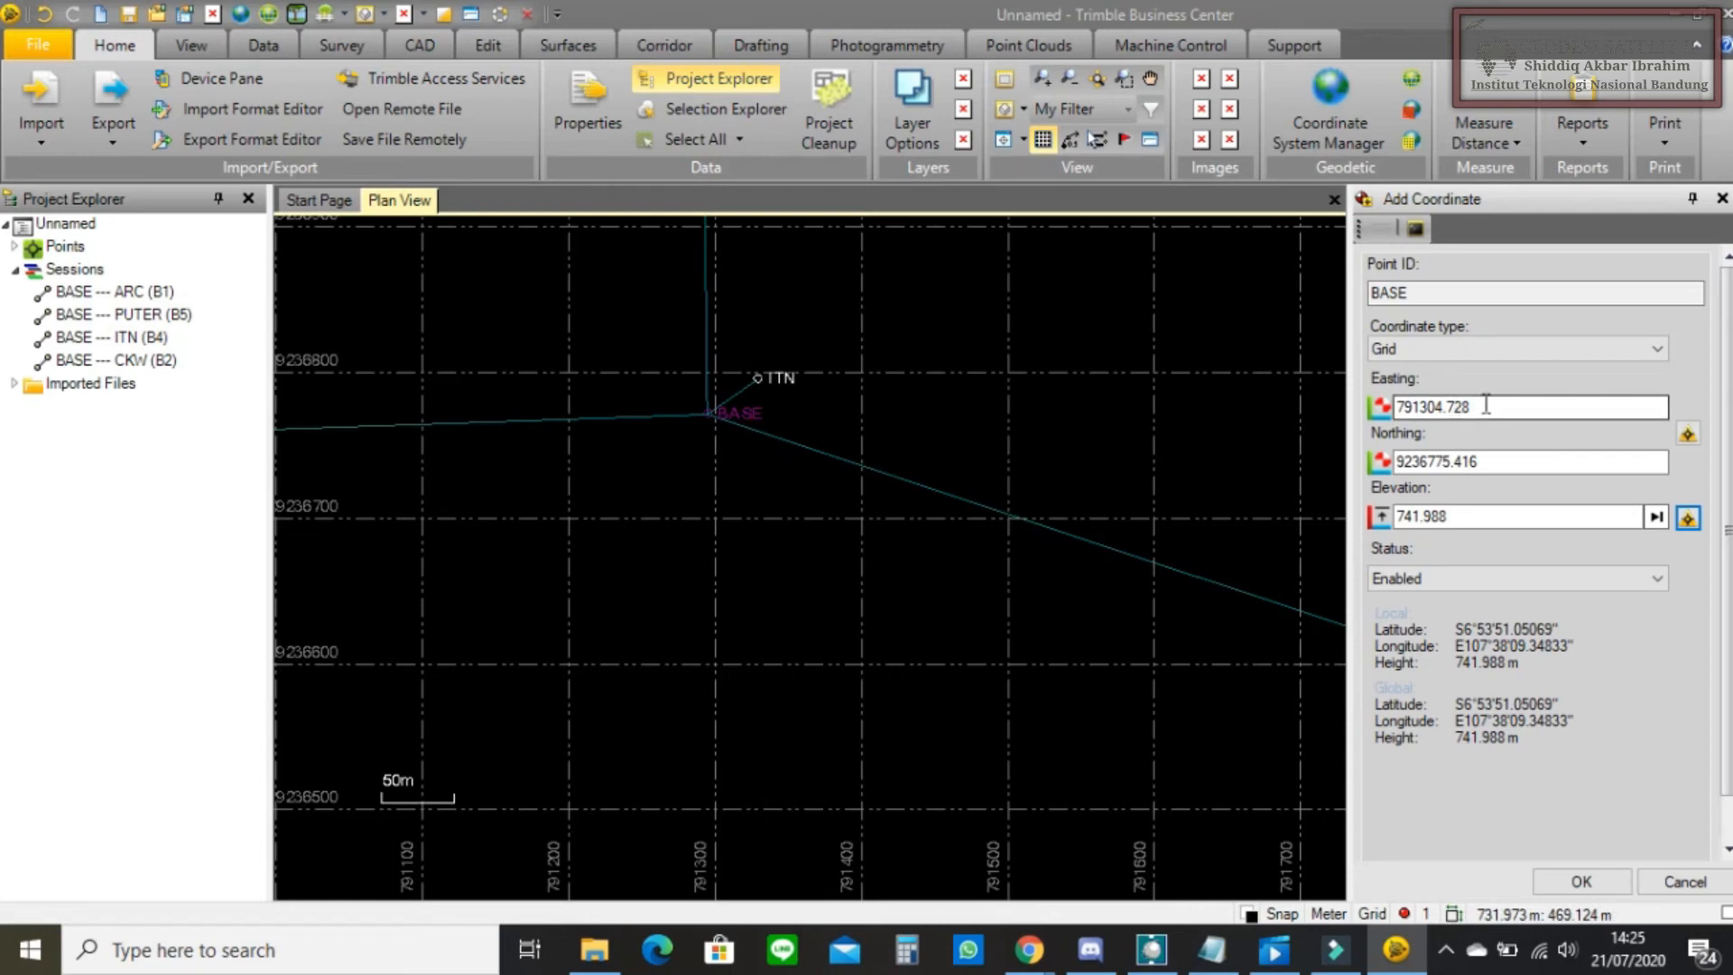
left_click(1579, 884)
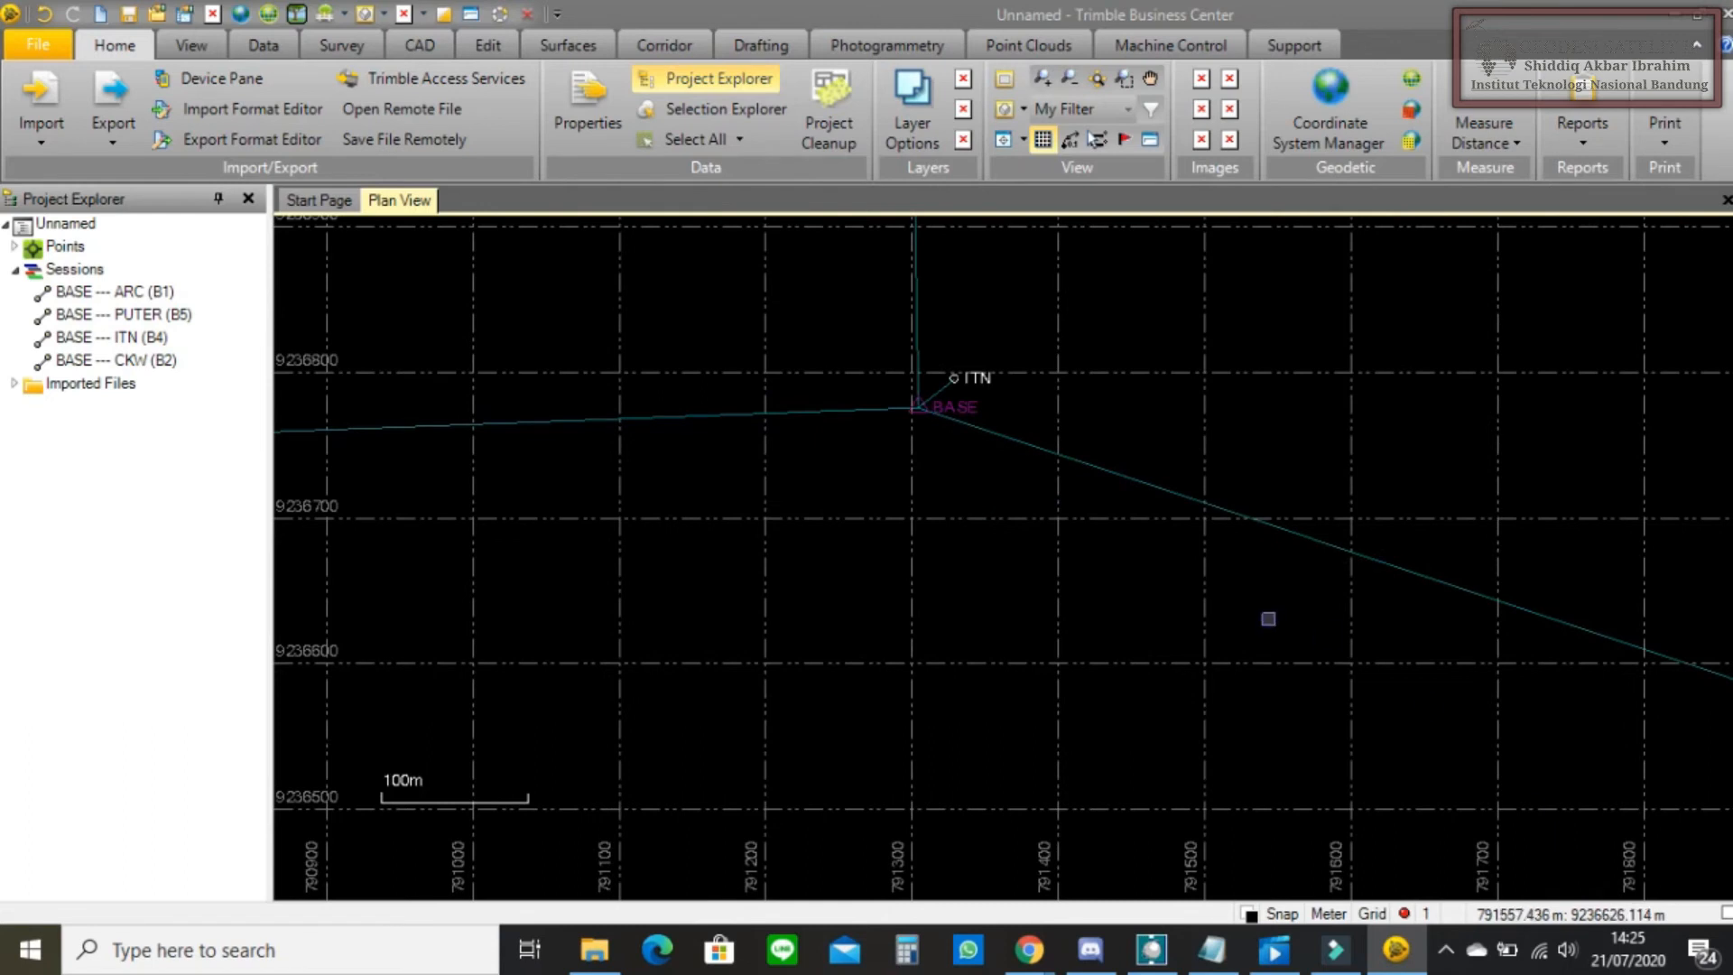
- Examine the BASE point's position and its baselines to the surrounding points in the plan view
scroll(882, 494, "down", 6)
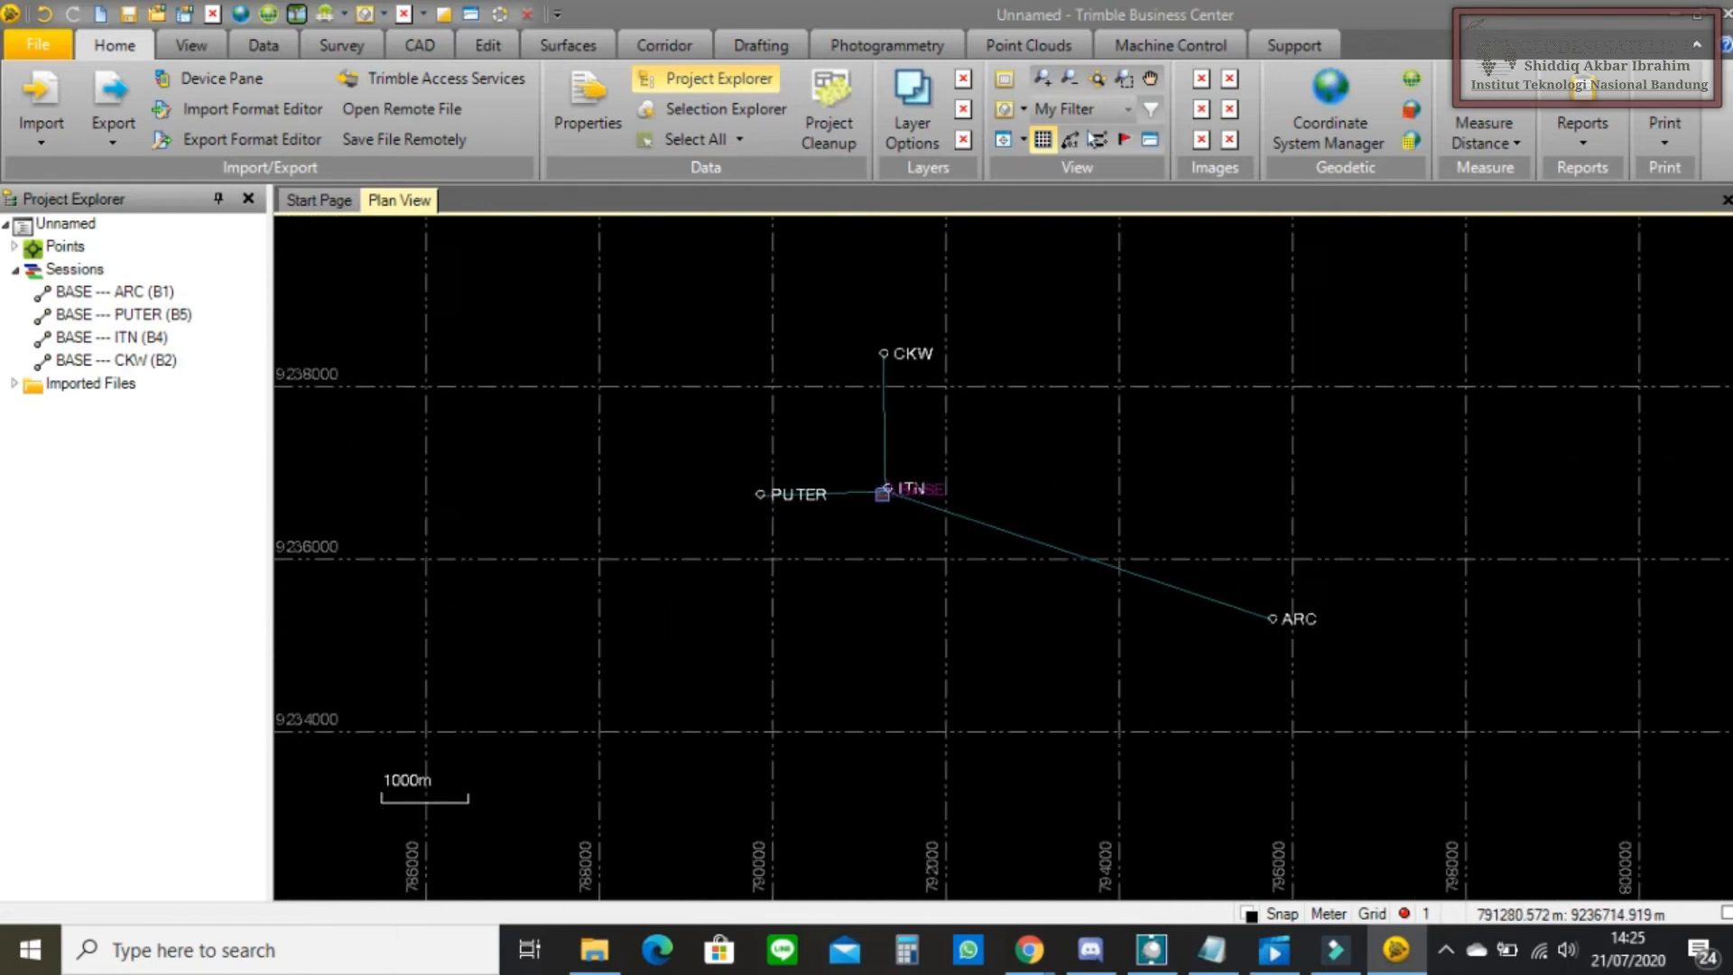
scroll(883, 494, "up", 15)
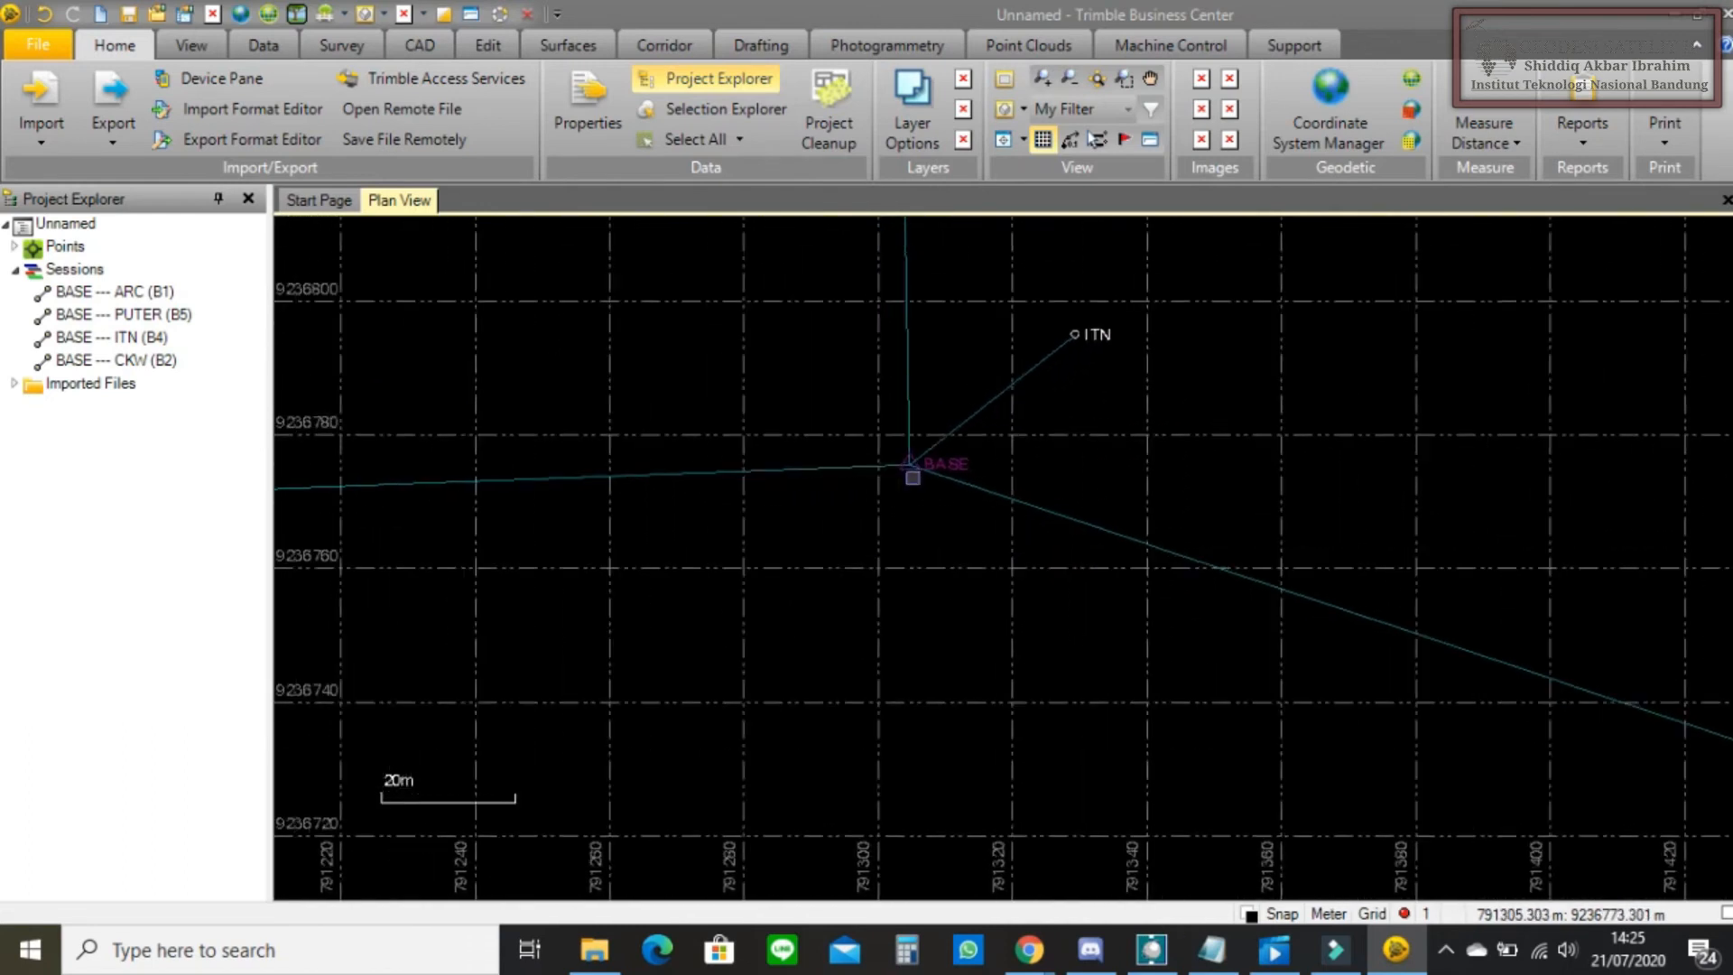
scroll(913, 477, "up", 3)
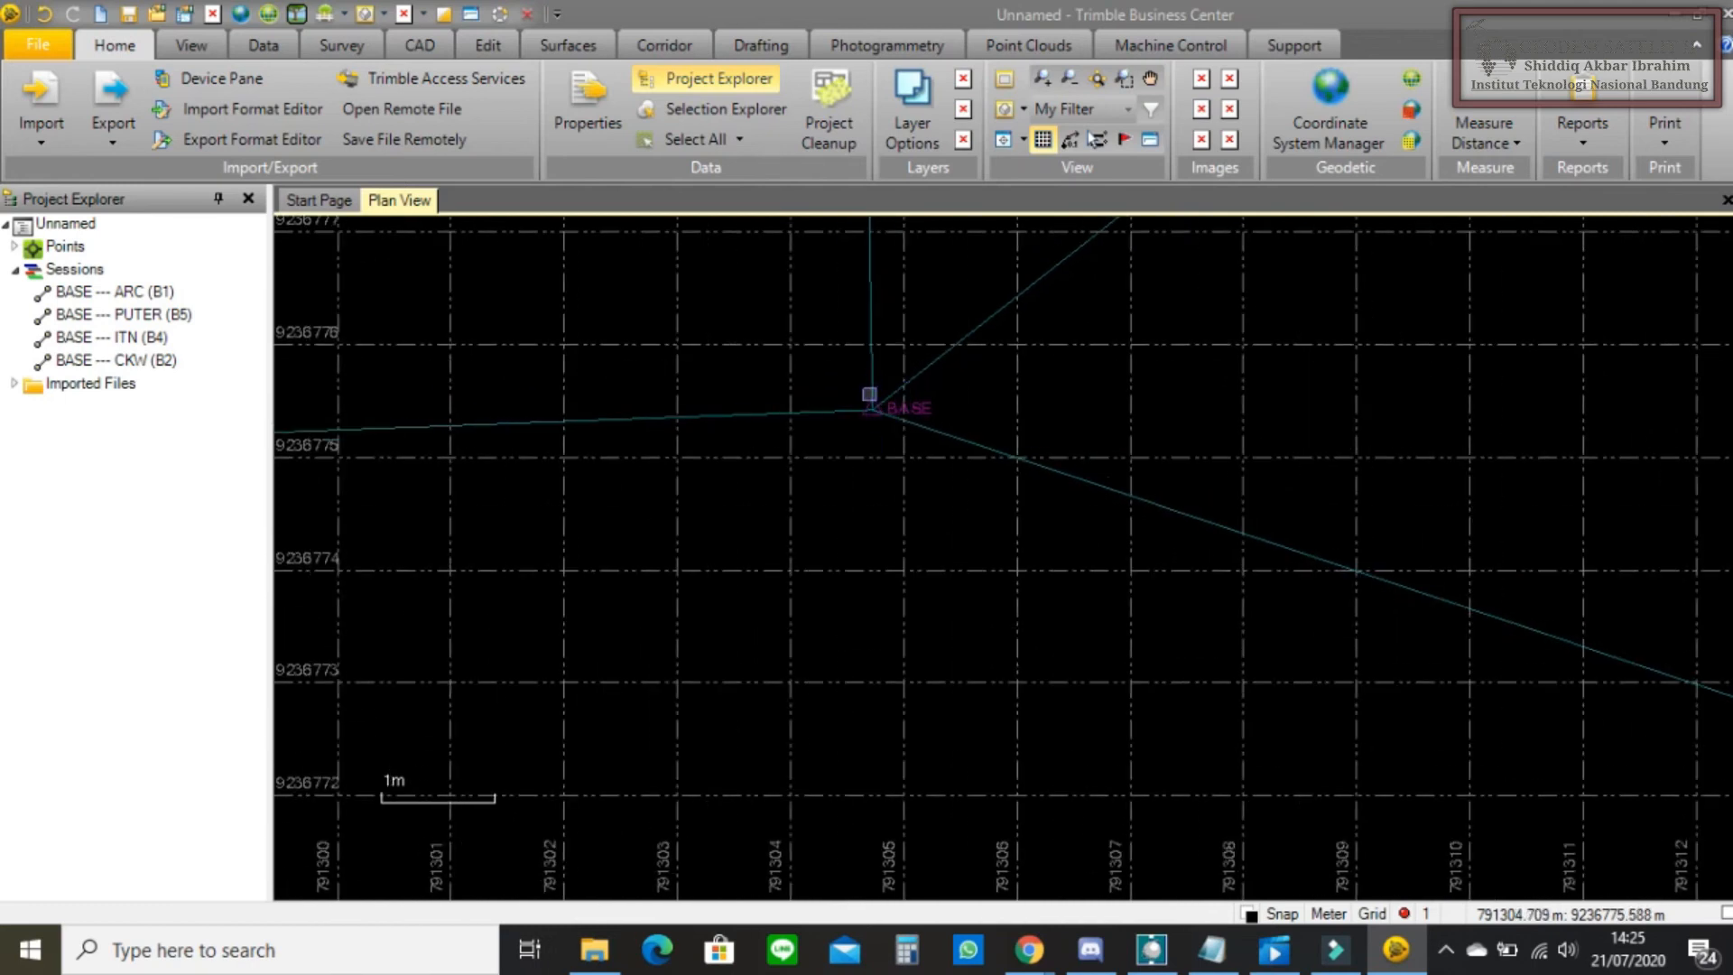
scroll(871, 415, "up", 4)
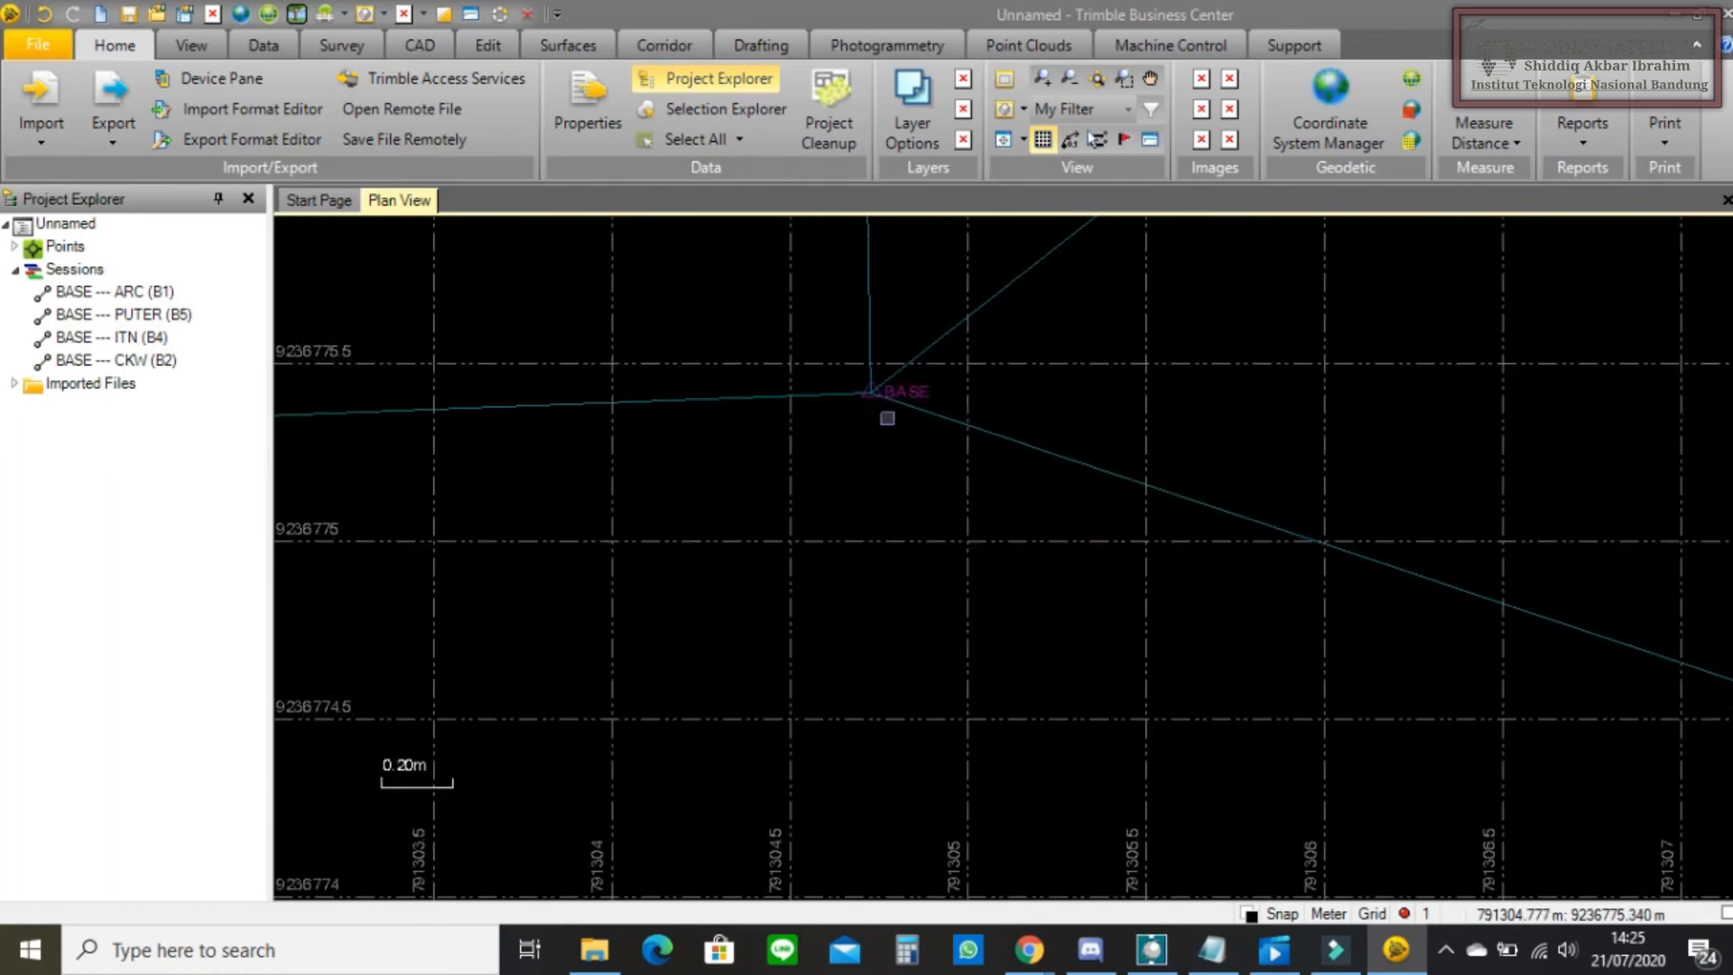
scroll(884, 406, "down", 8)
scroll(871, 480, "down", 8)
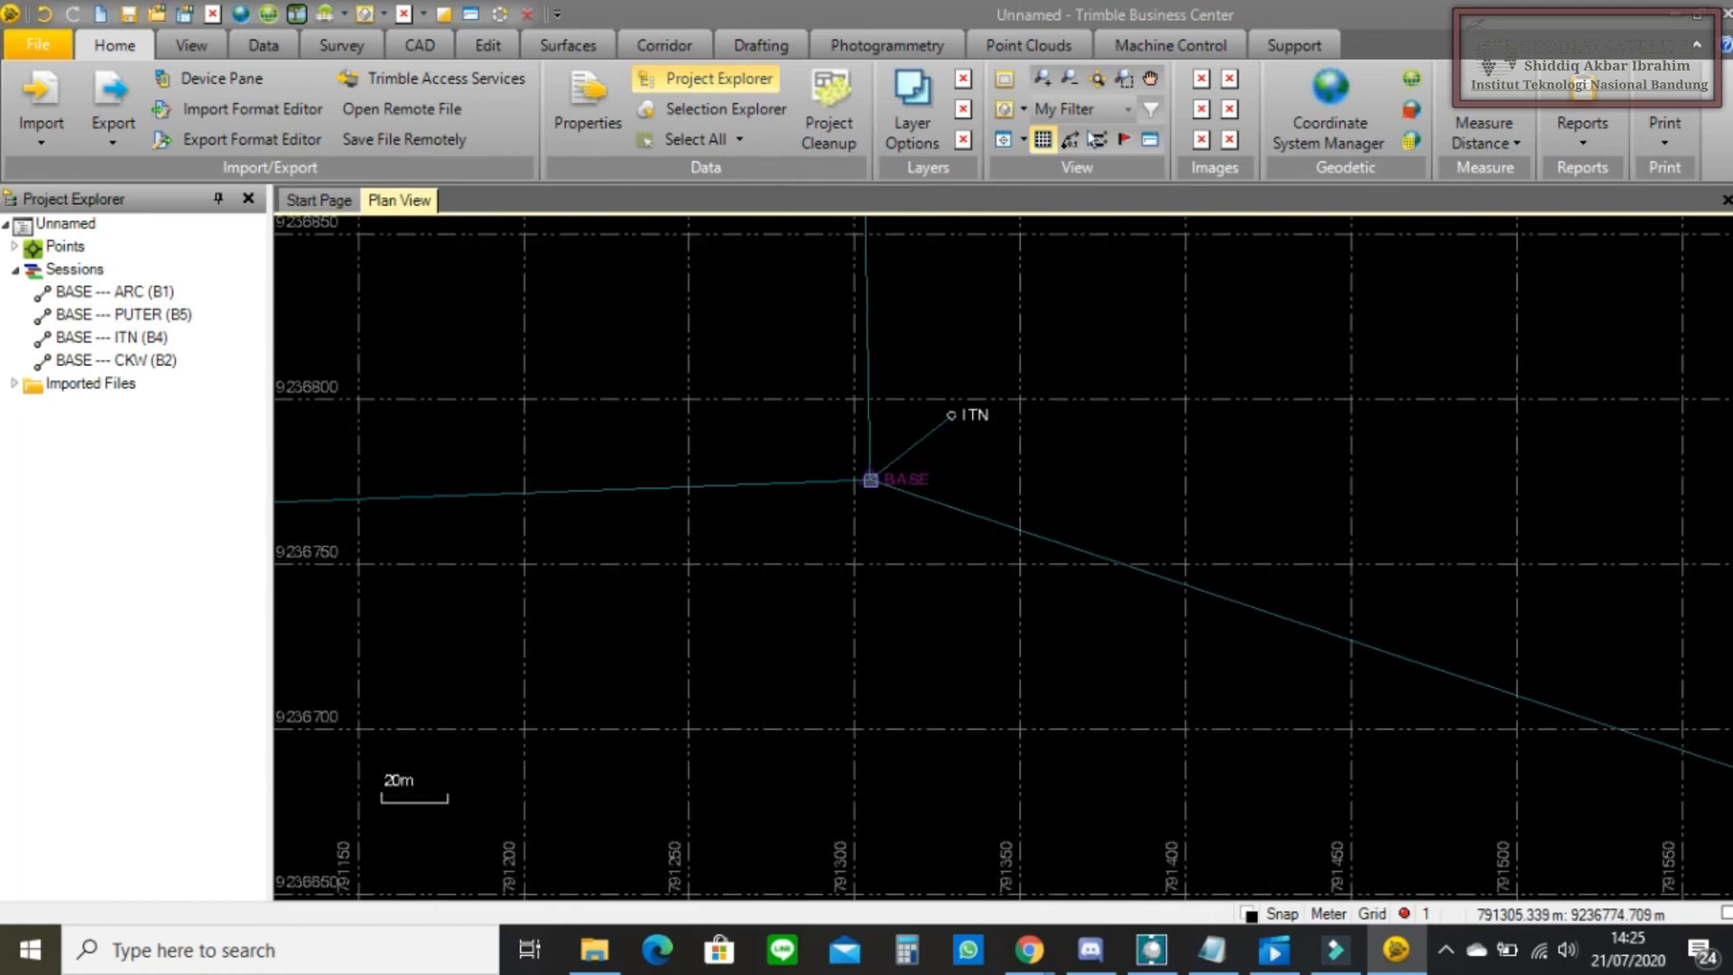
left_click_drag(1024, 317, 906, 409)
scroll(894, 409, "down", 1)
scroll(894, 409, "down", 1)
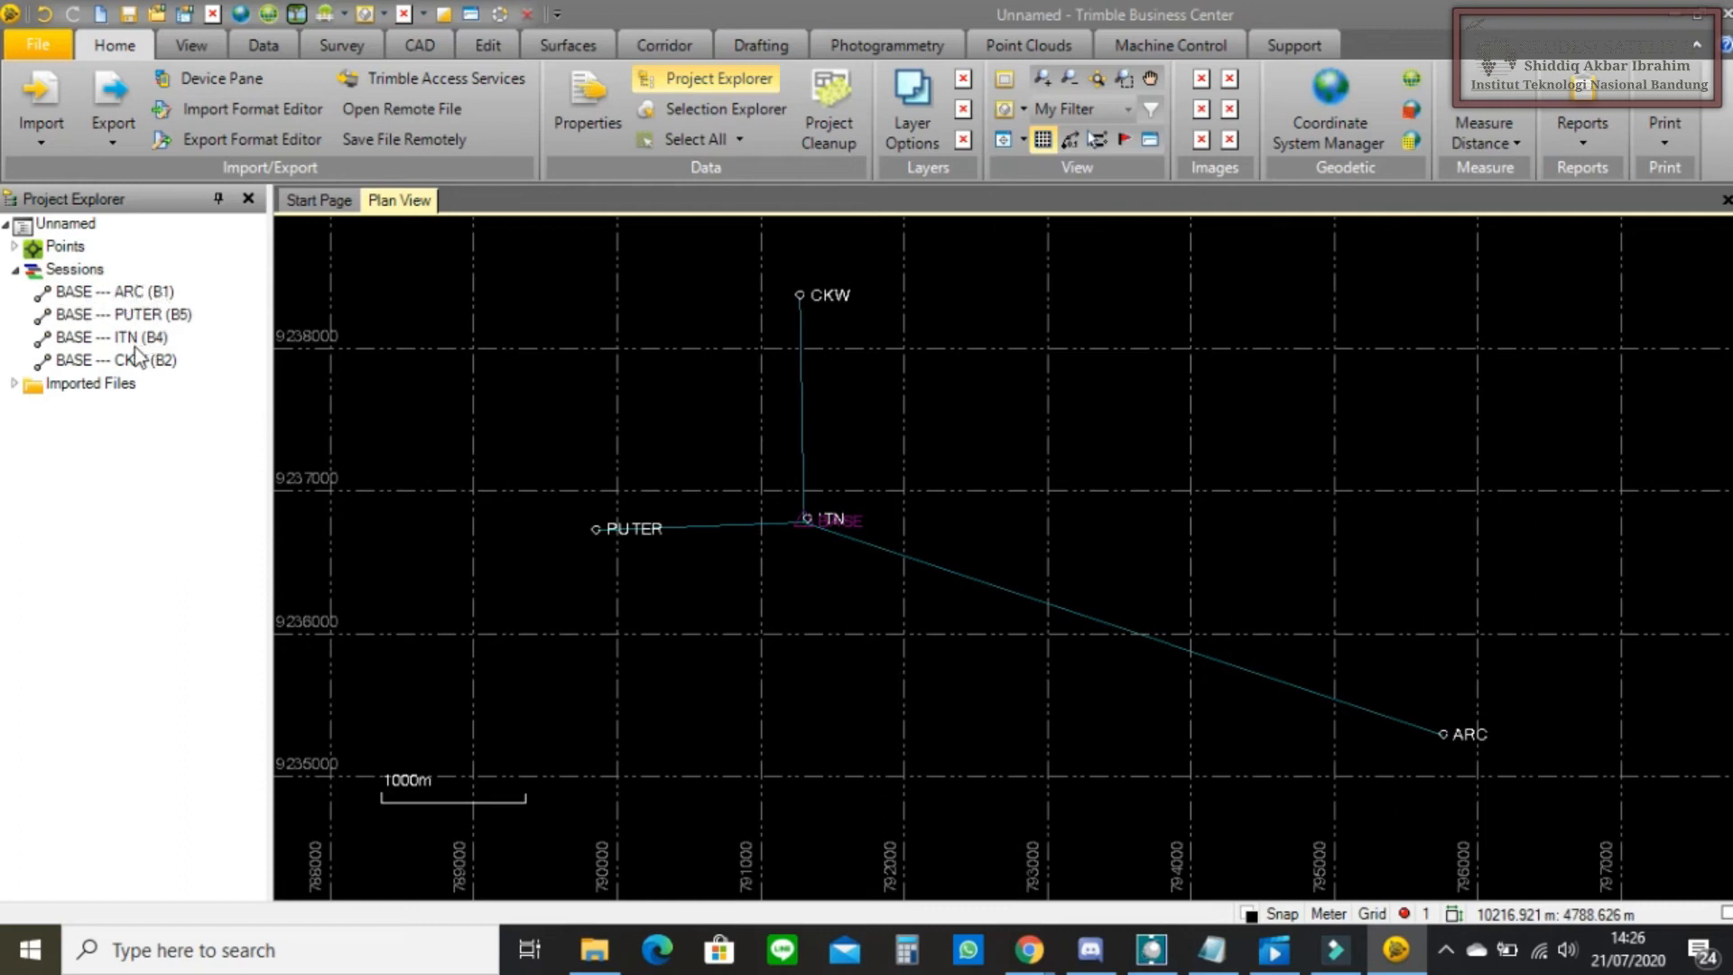
left_click(108, 291)
left_click(116, 315, "ctrl")
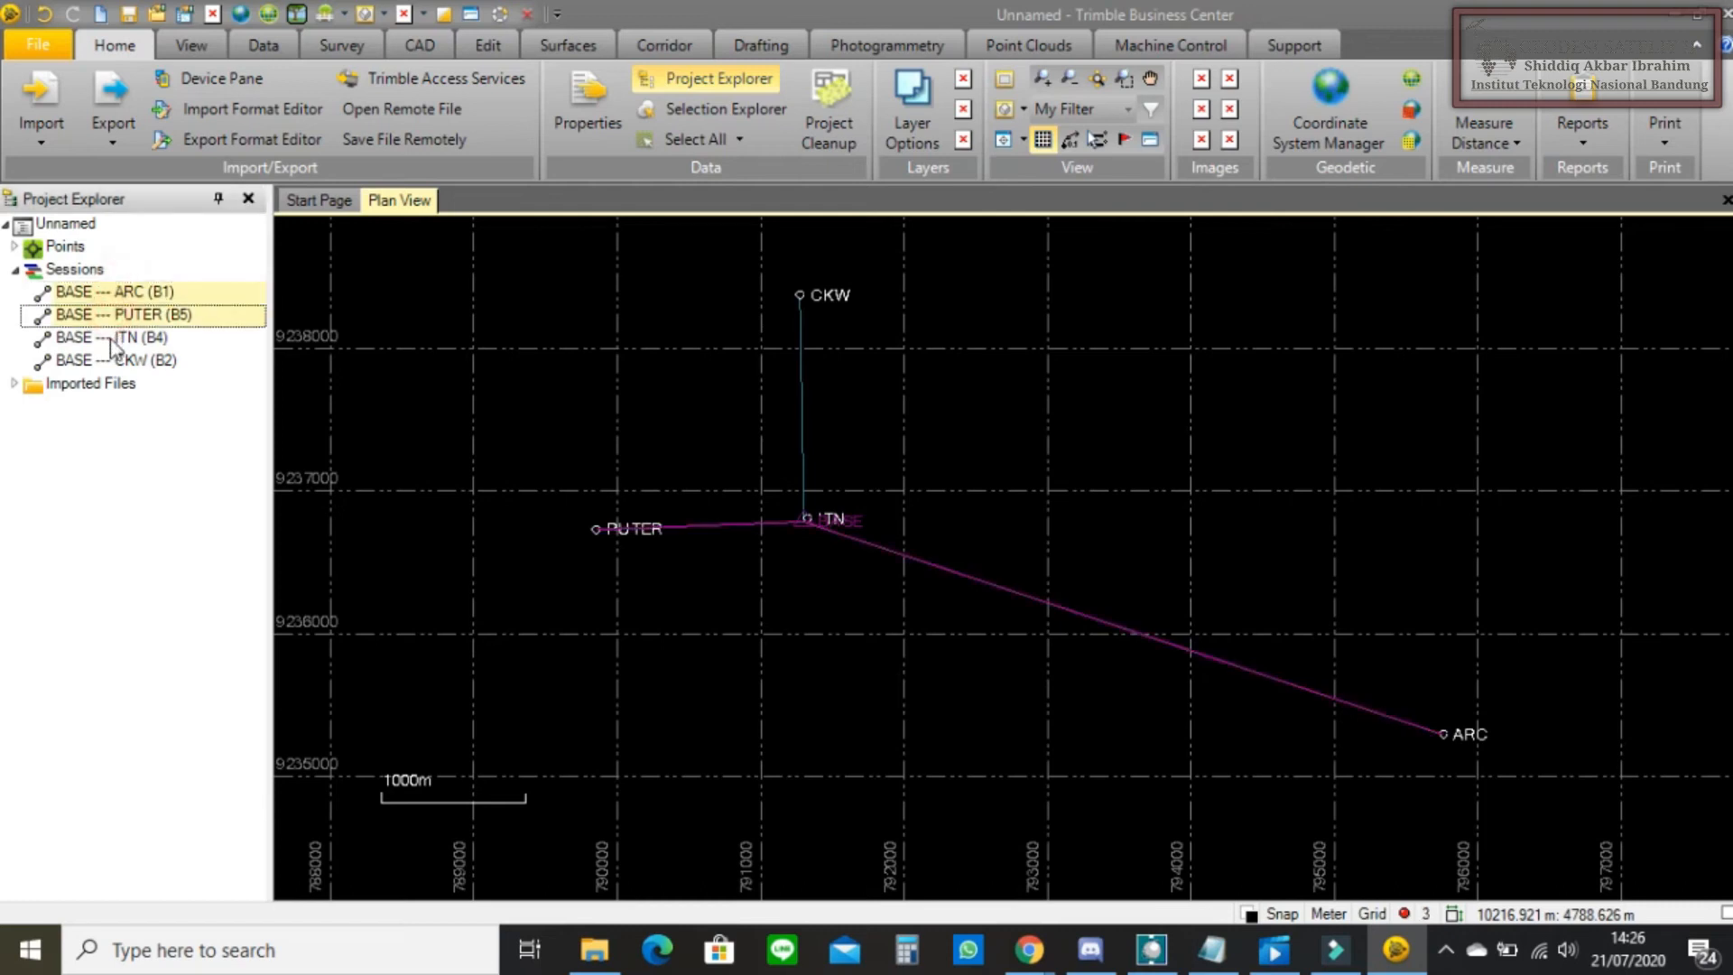
left_click(111, 340, "ctrl")
left_click(113, 360, "ctrl")
right_click(120, 322)
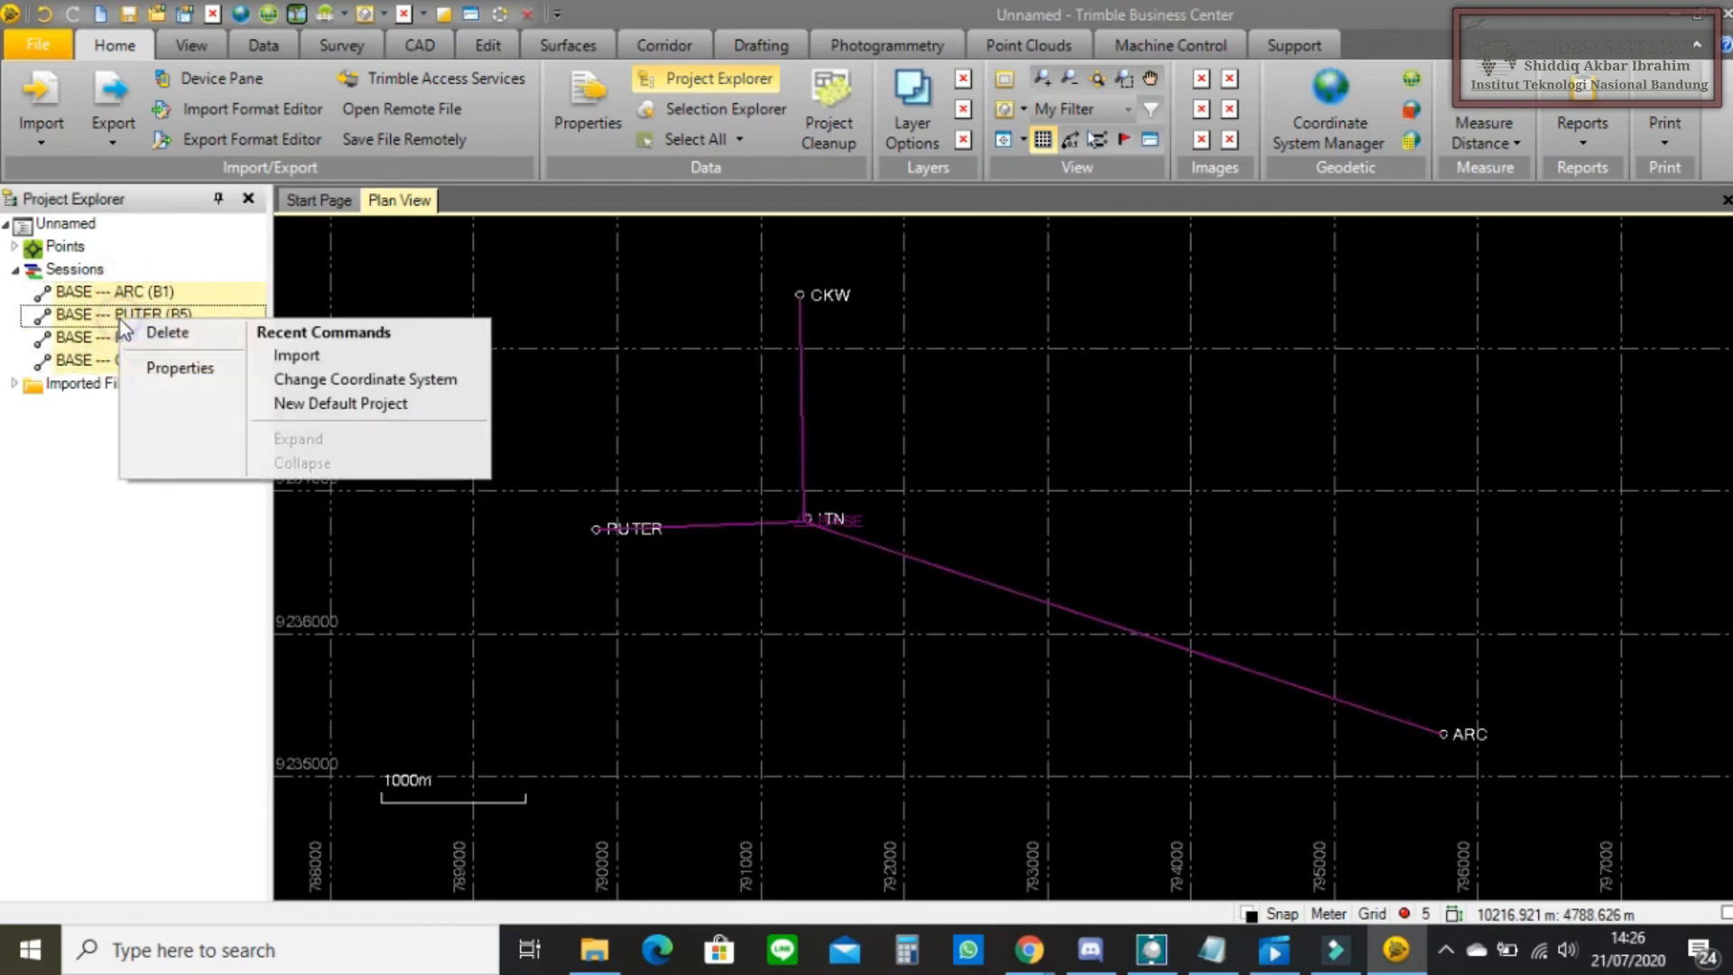
right_click(86, 317)
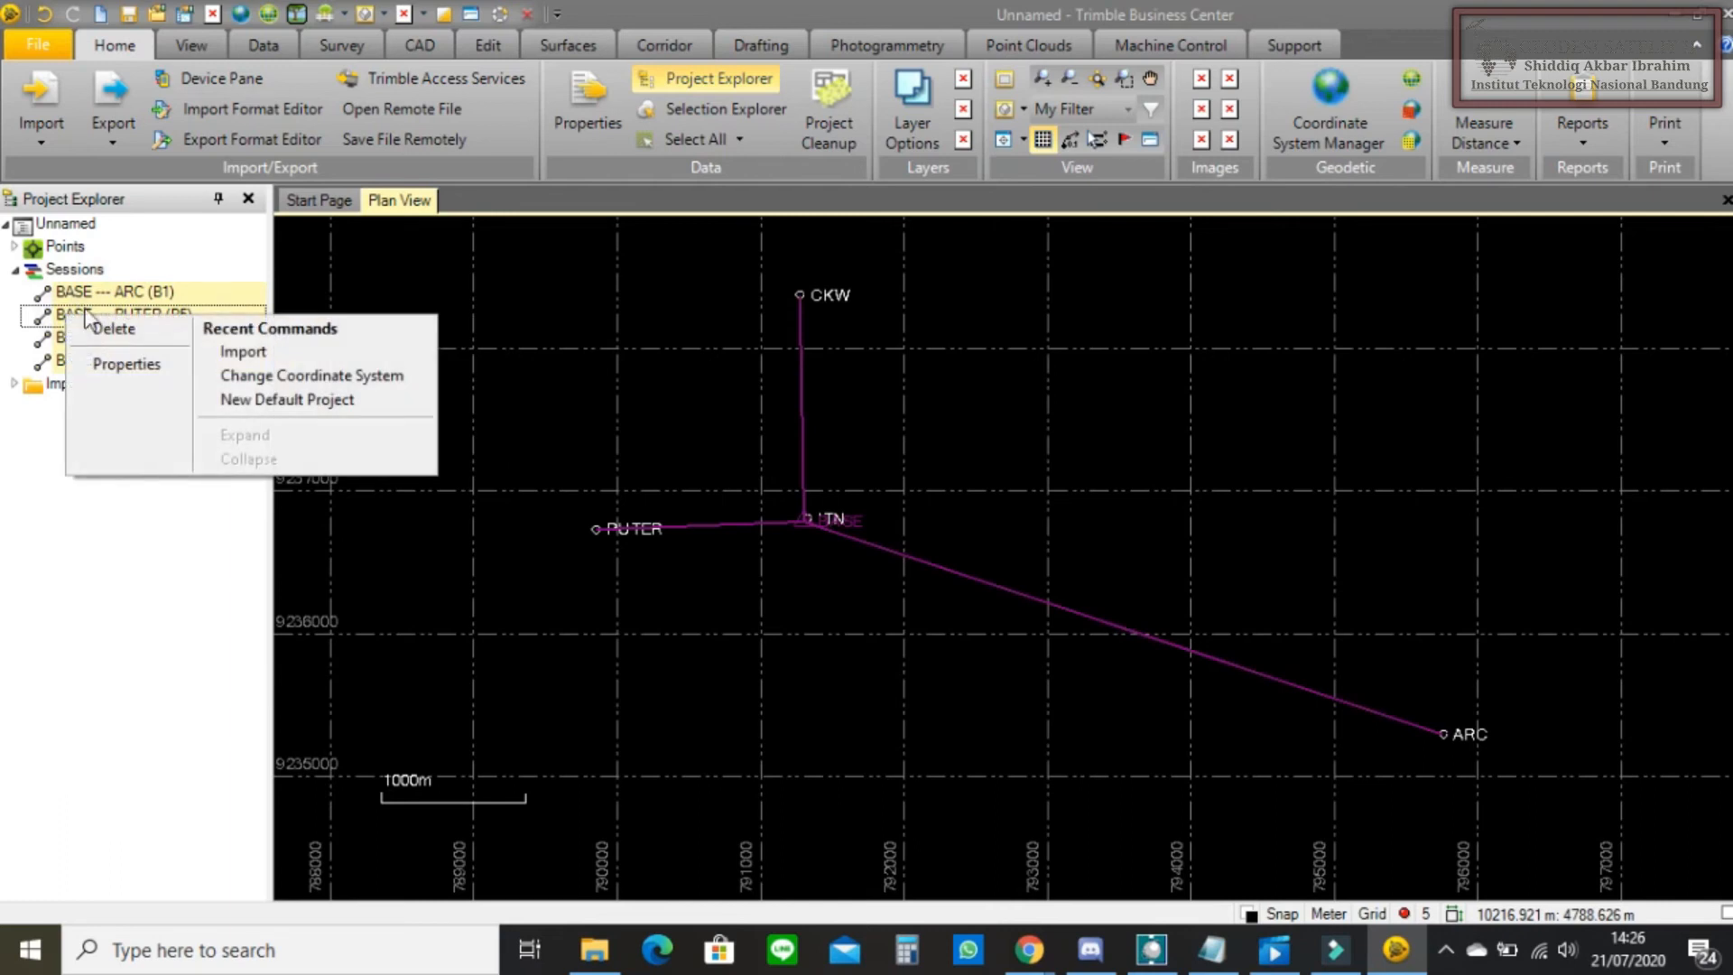
- Process the BASE baselines to ARC, PUTER, ITN and CKW together and save all four processing results
left_click(119, 293)
left_click(180, 316, "ctrl")
left_click(164, 361, "ctrl")
left_click(158, 339, "ctrl")
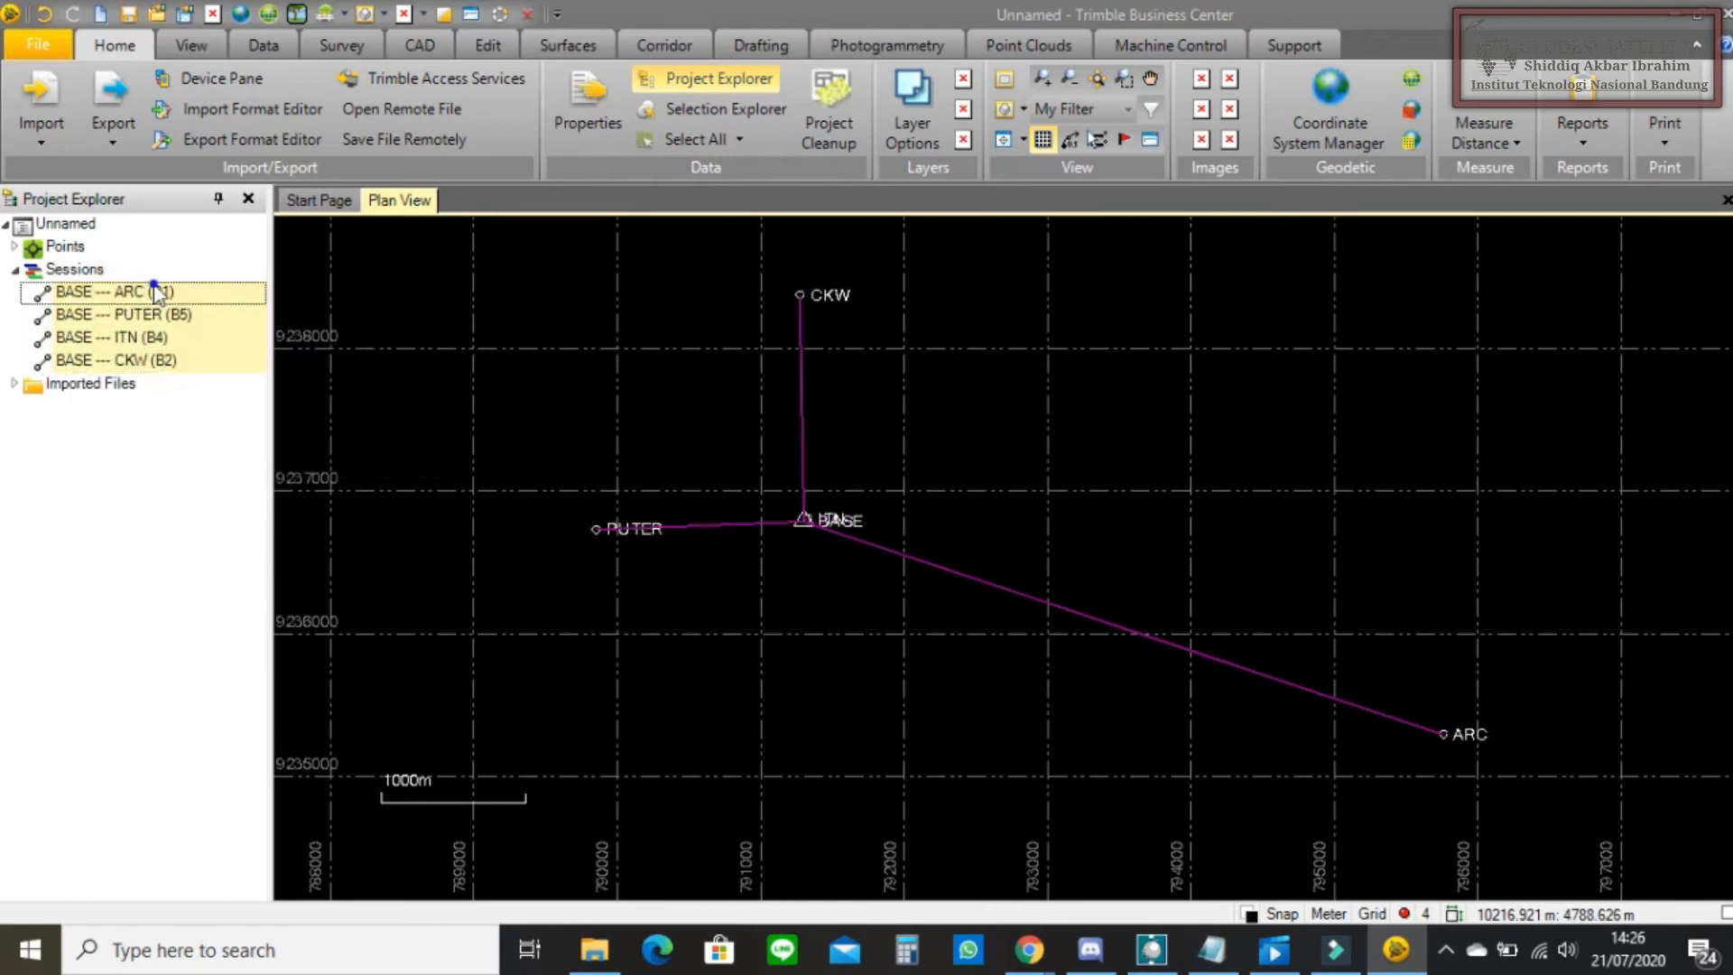
right_click(155, 291)
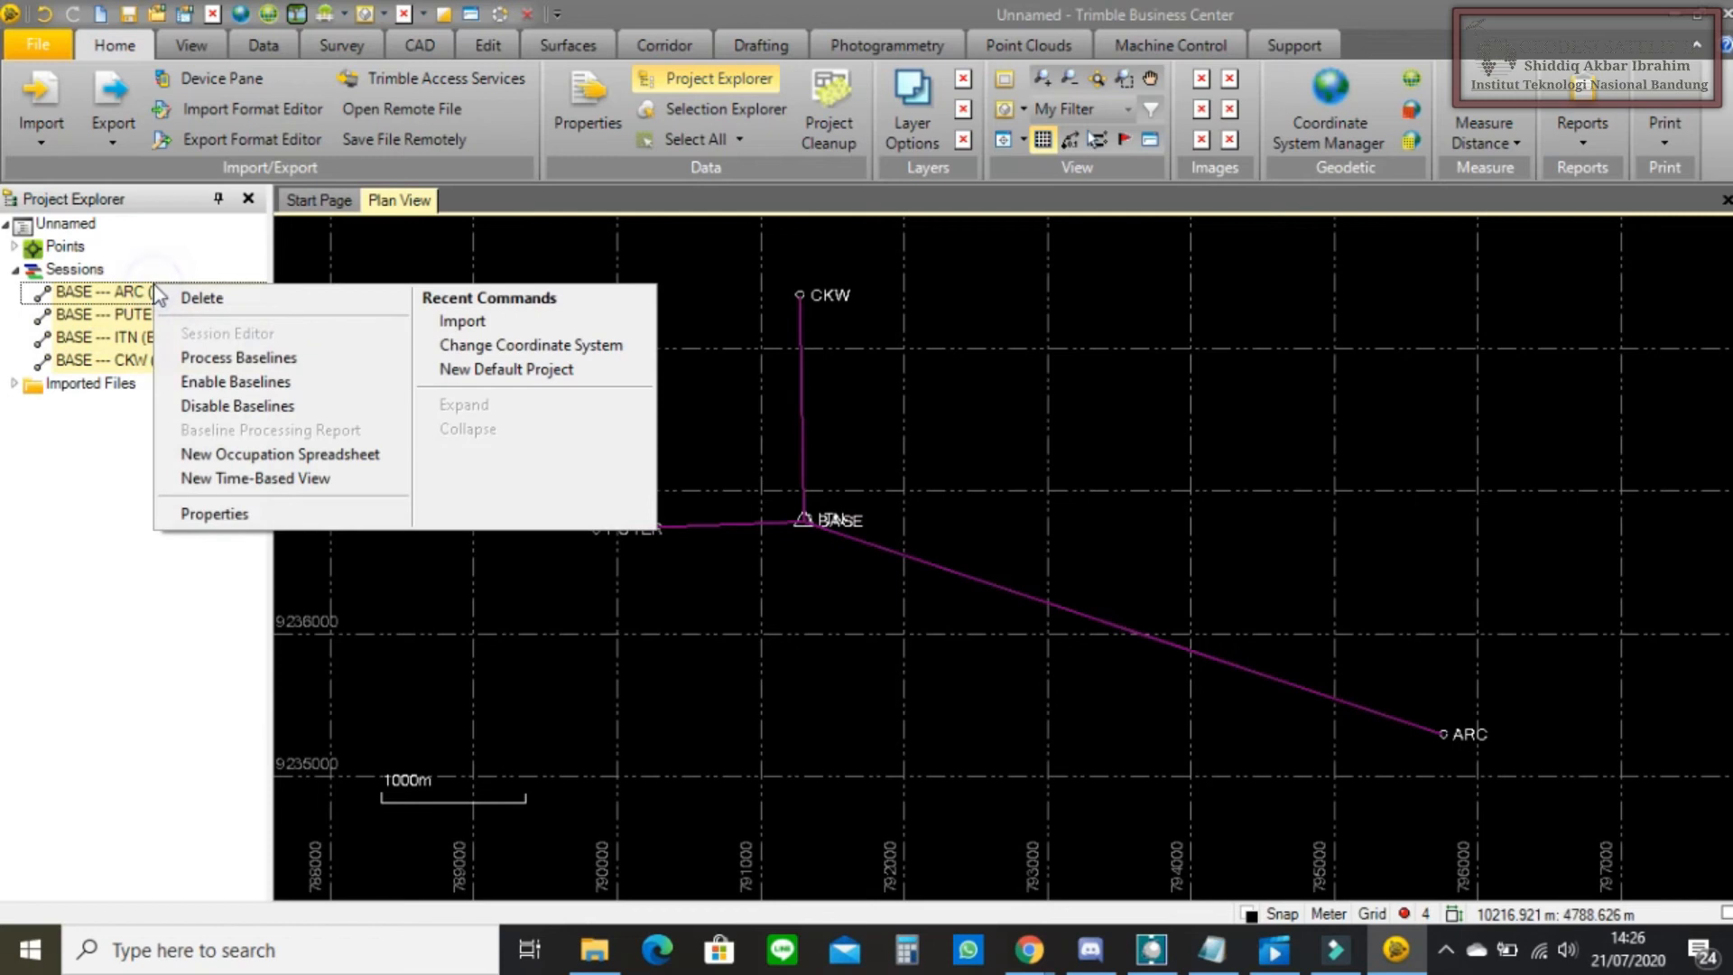
left_click(209, 360)
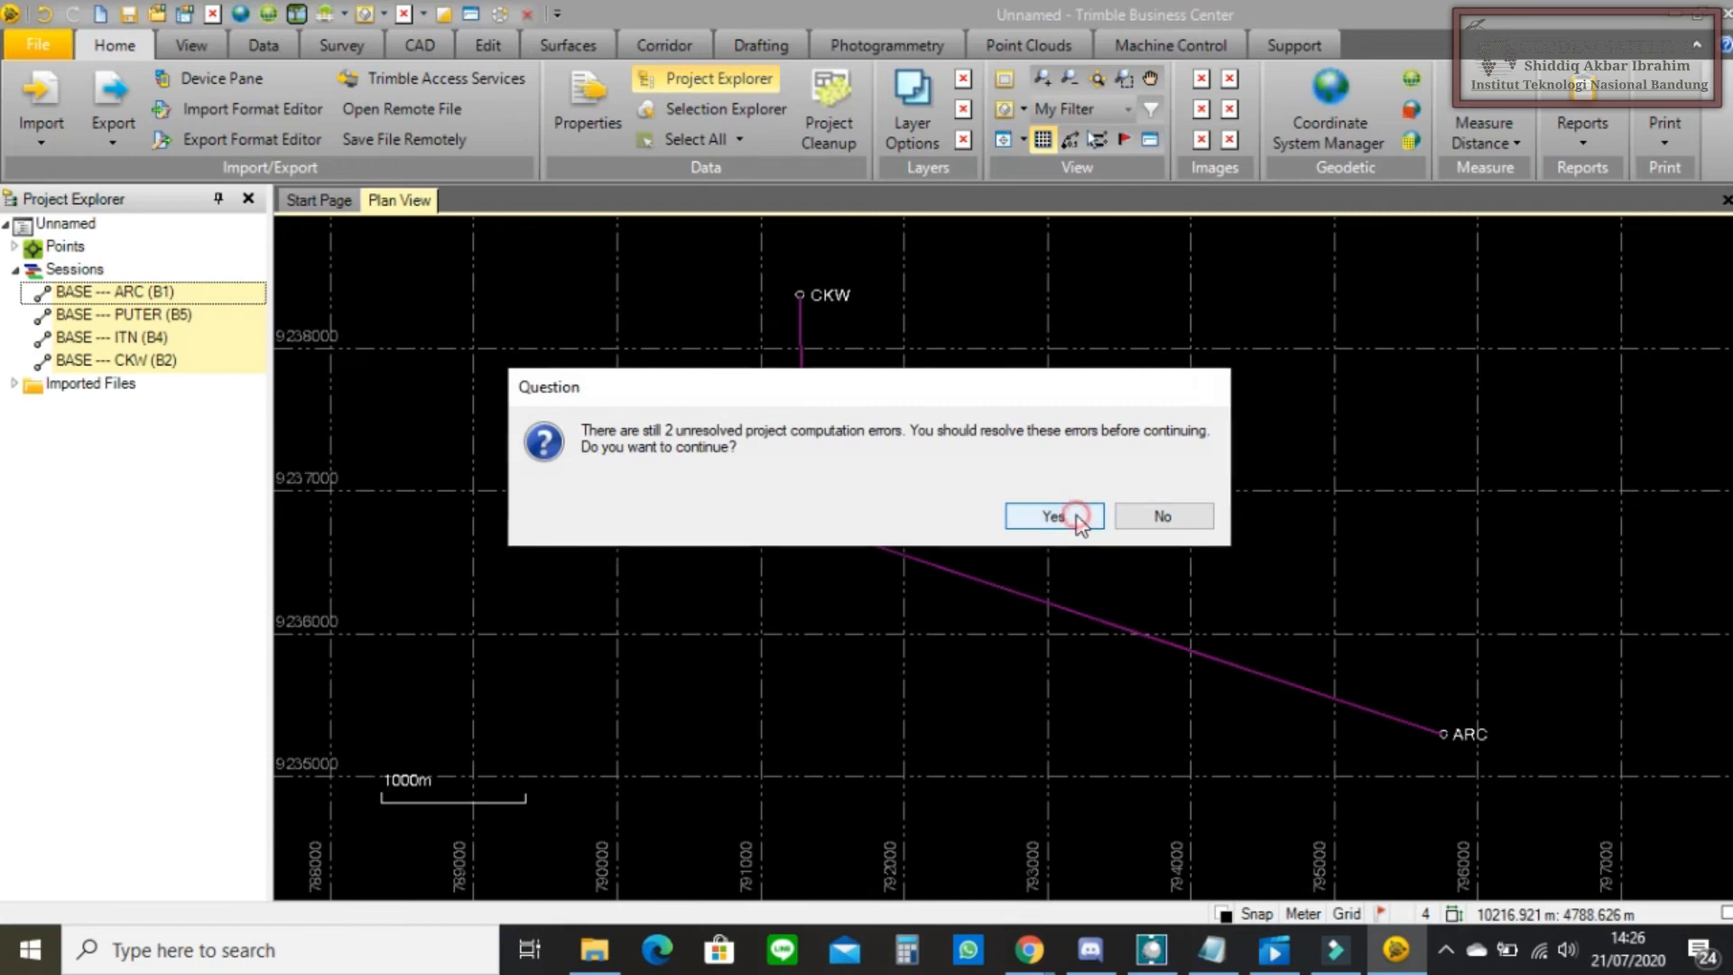
left_click(1076, 516)
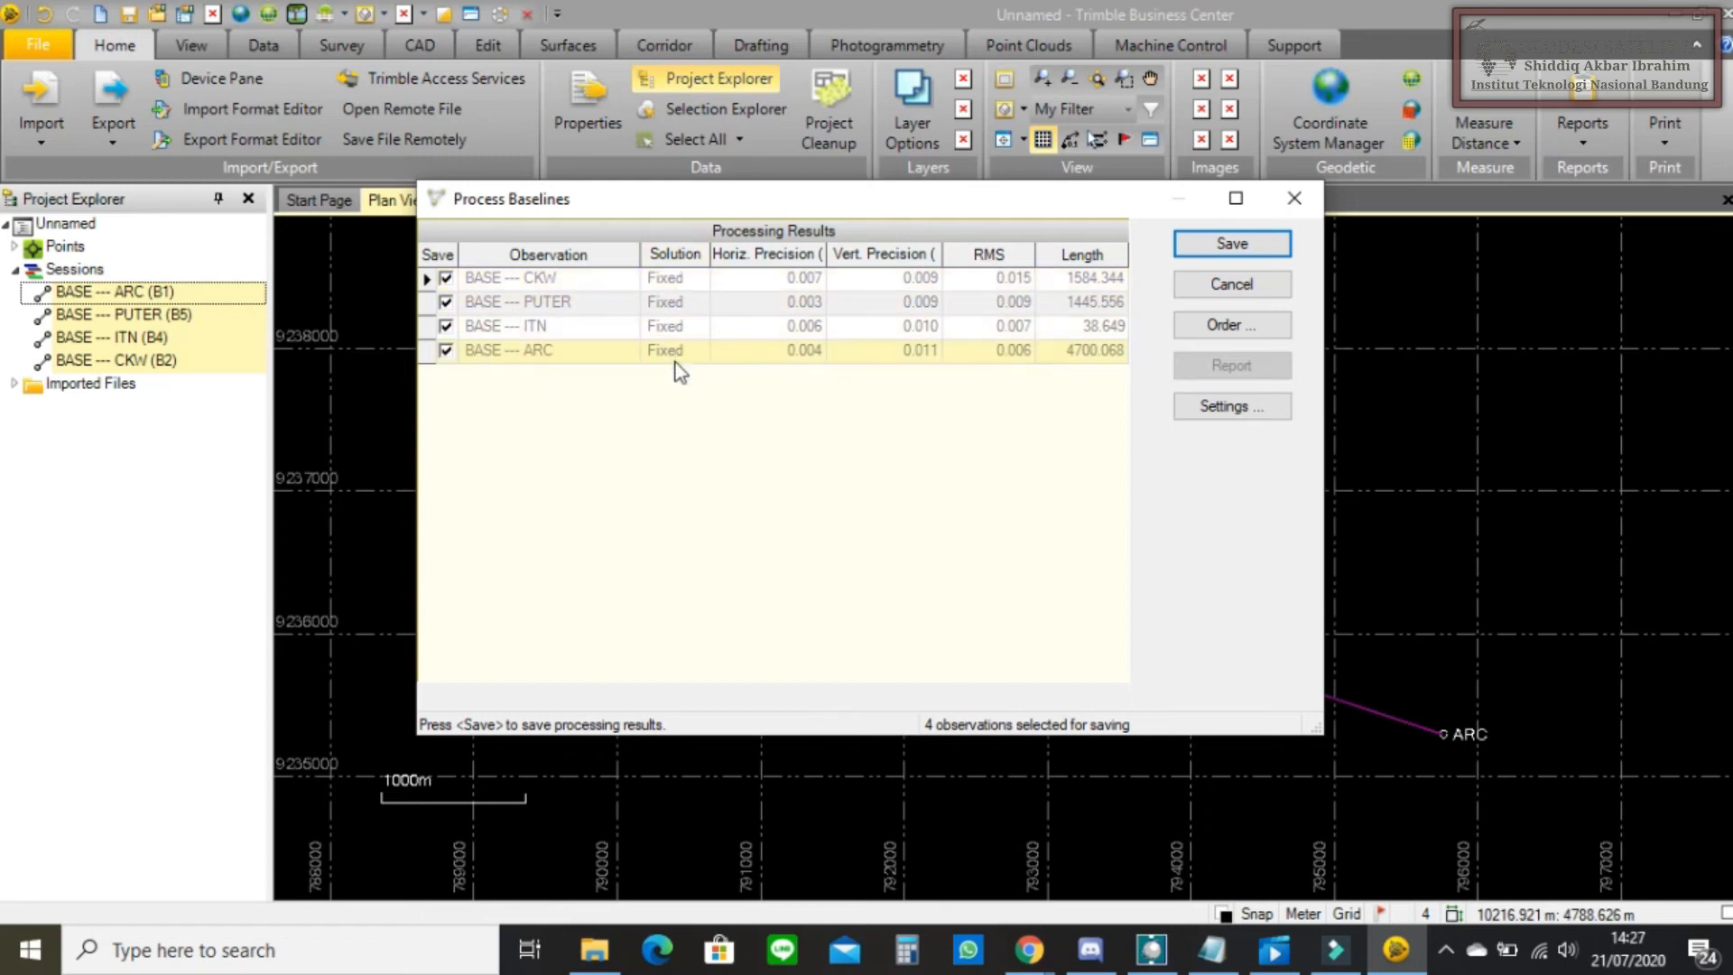
left_click(1214, 253)
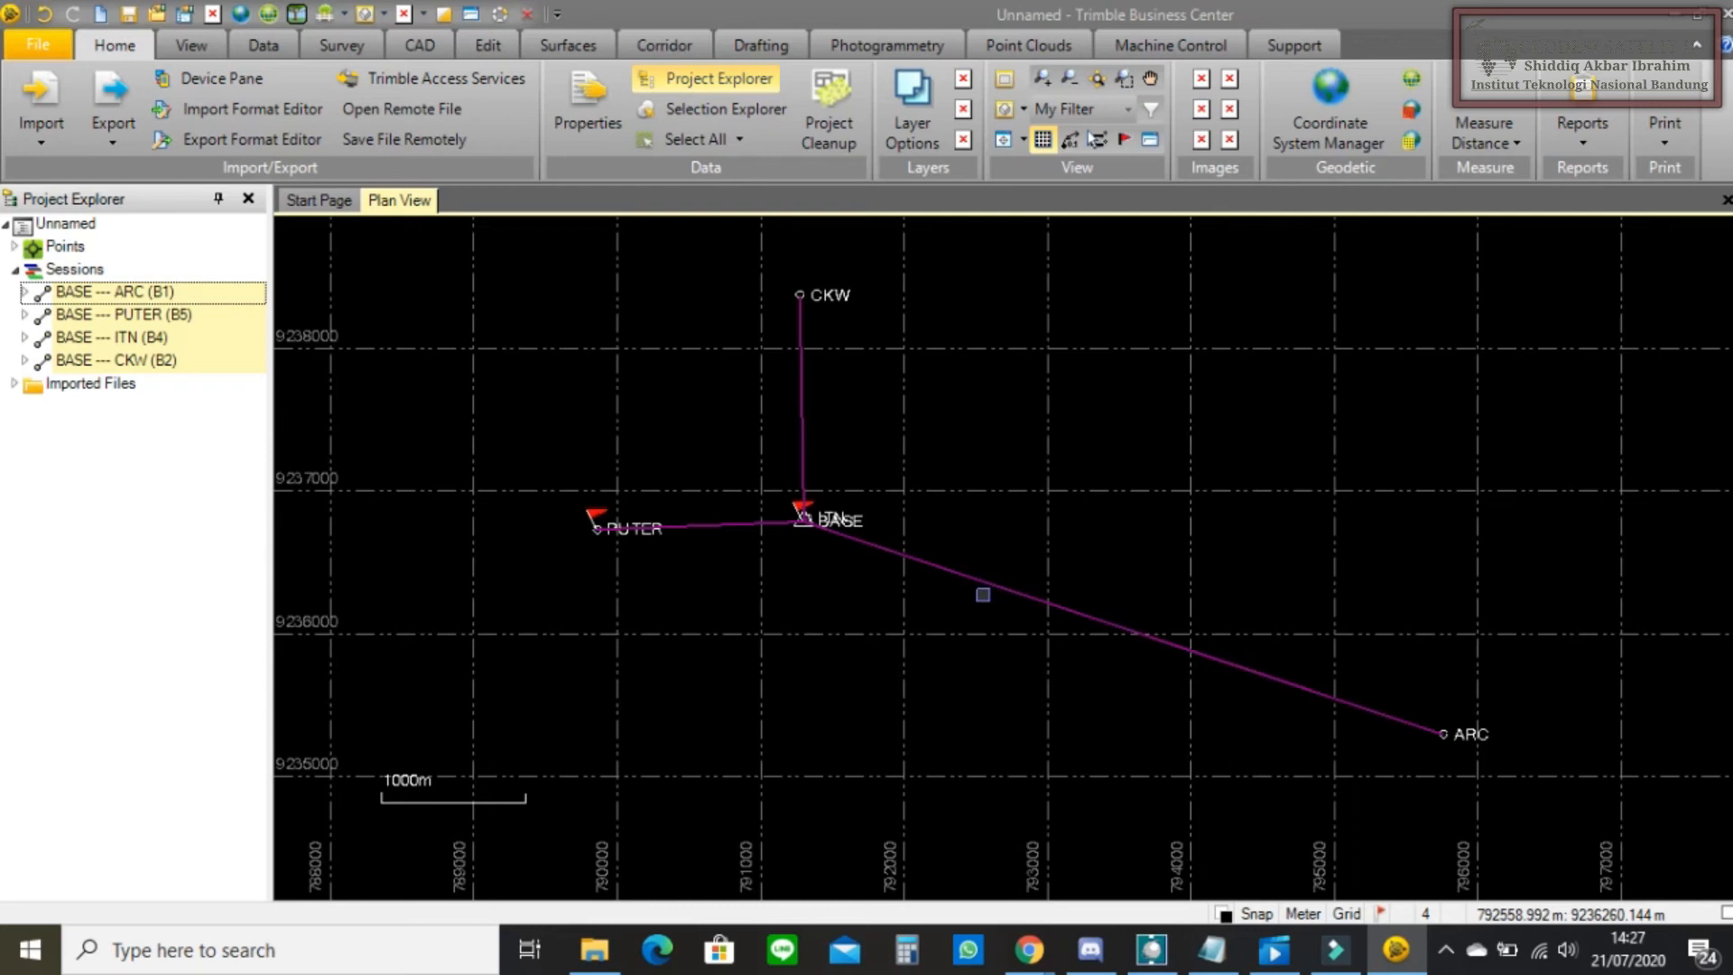
- Generate the Baseline Processing Report and review its processing summary and acceptance summary
left_click(1567, 137)
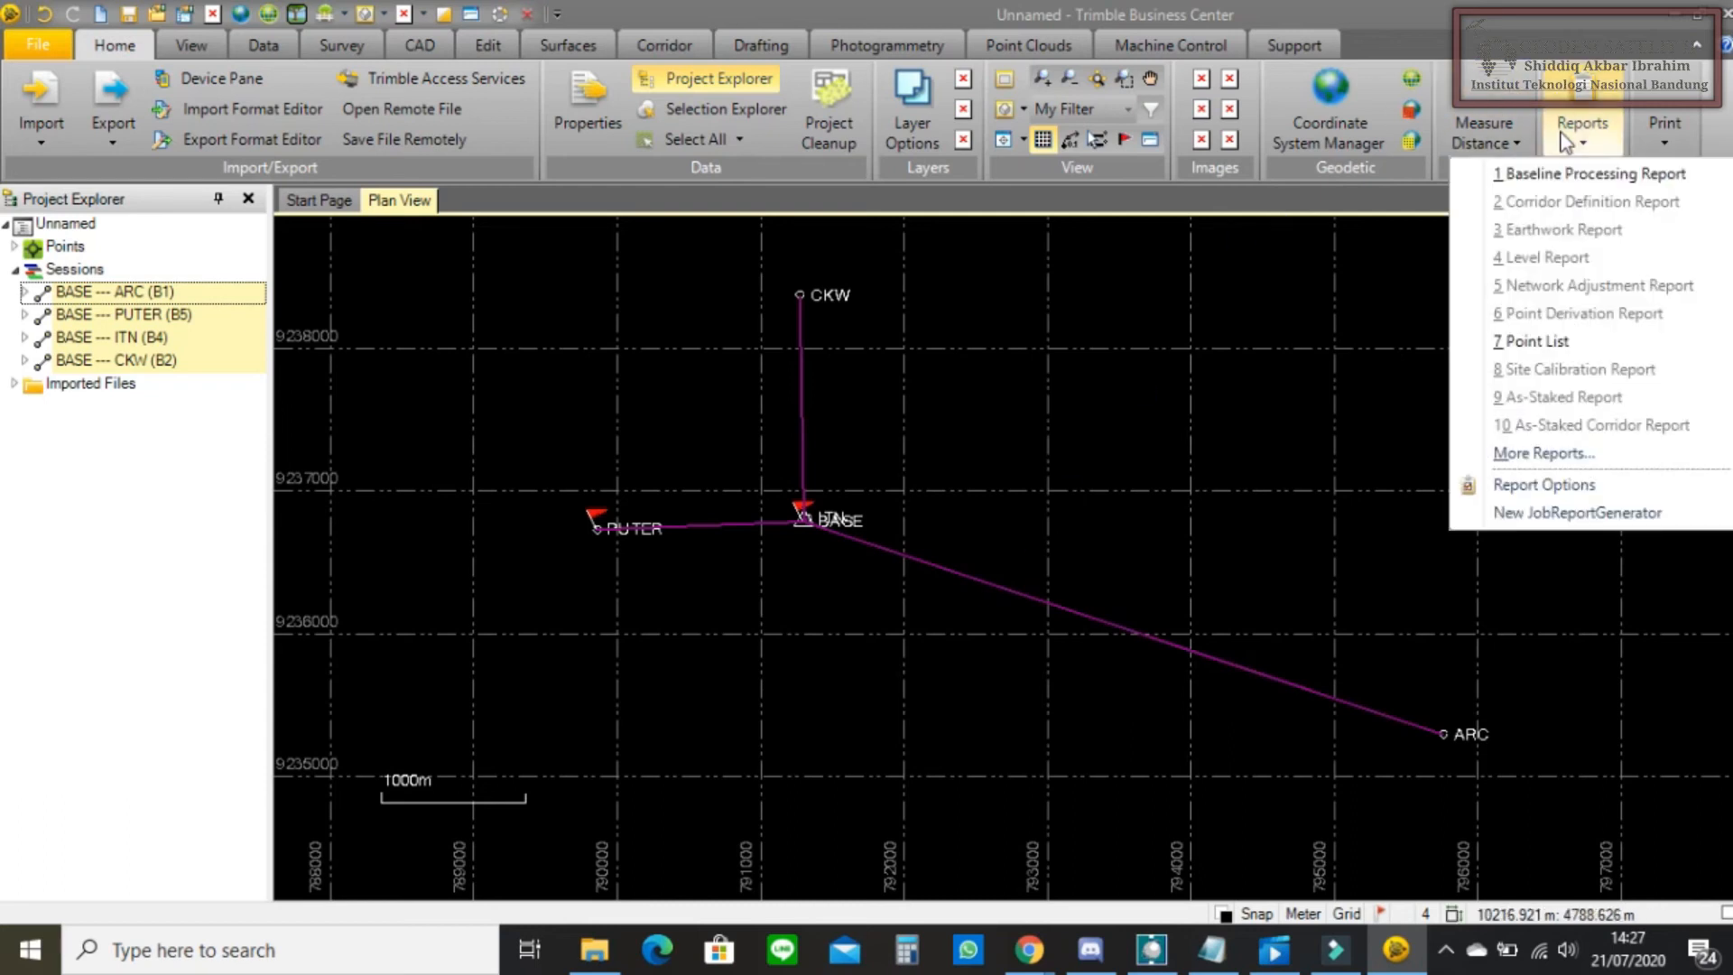
left_click(1562, 179)
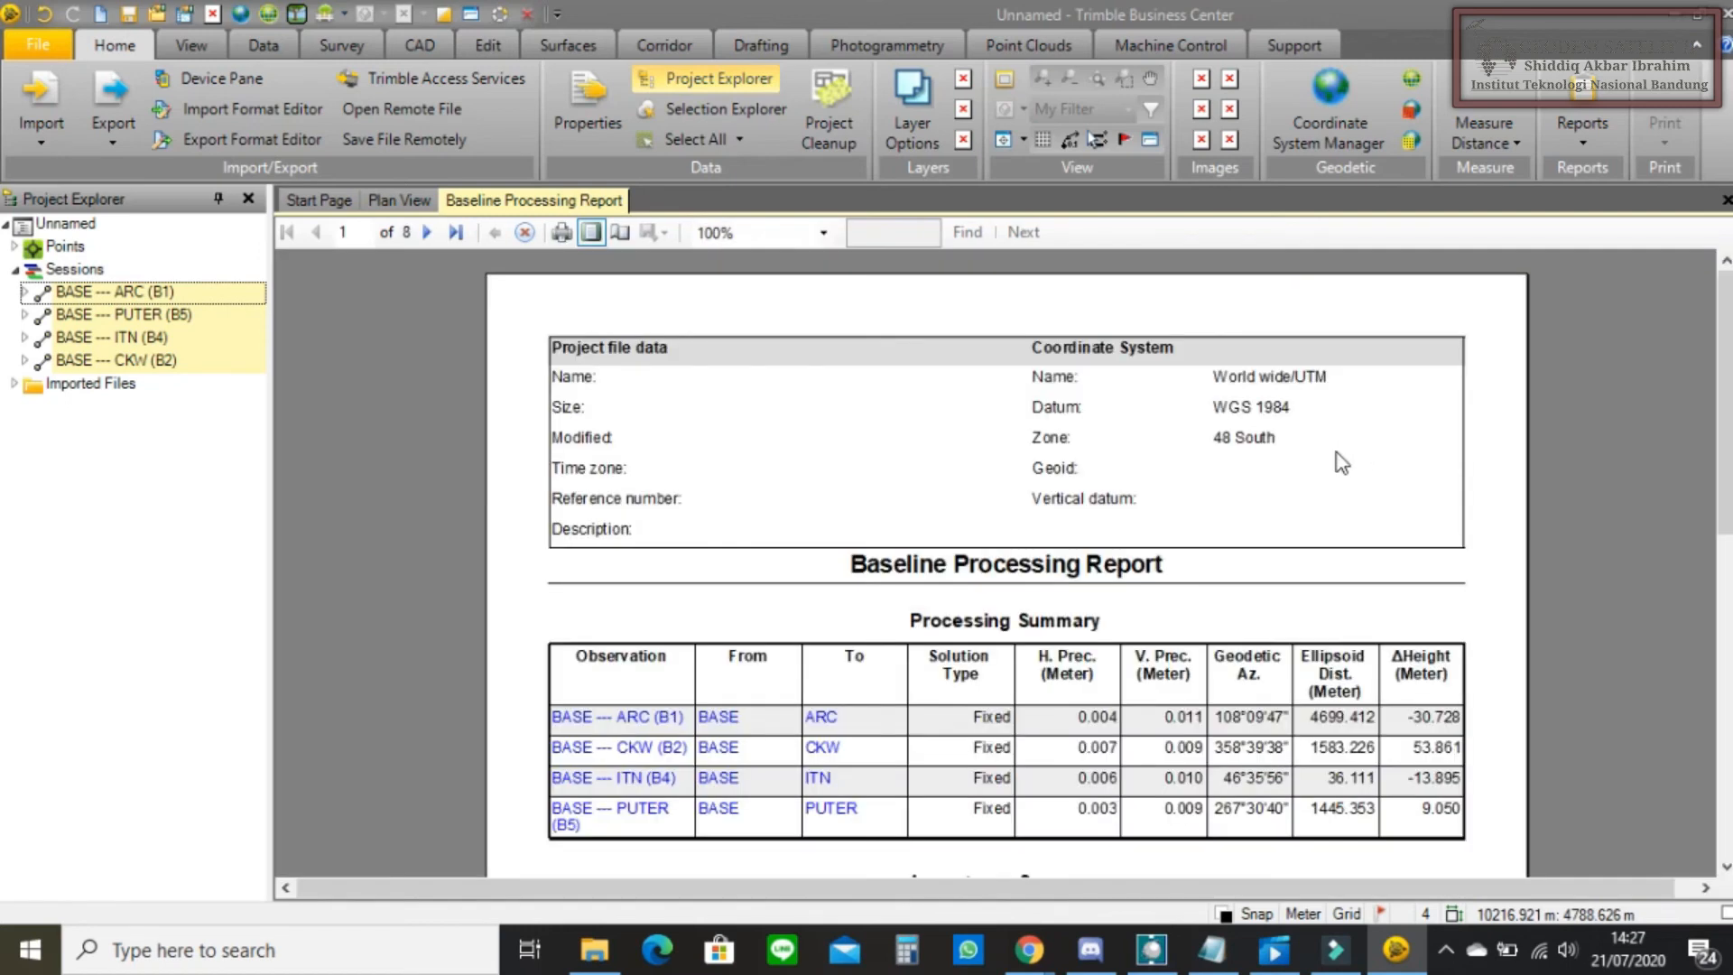
scroll(1146, 568, "down", 1)
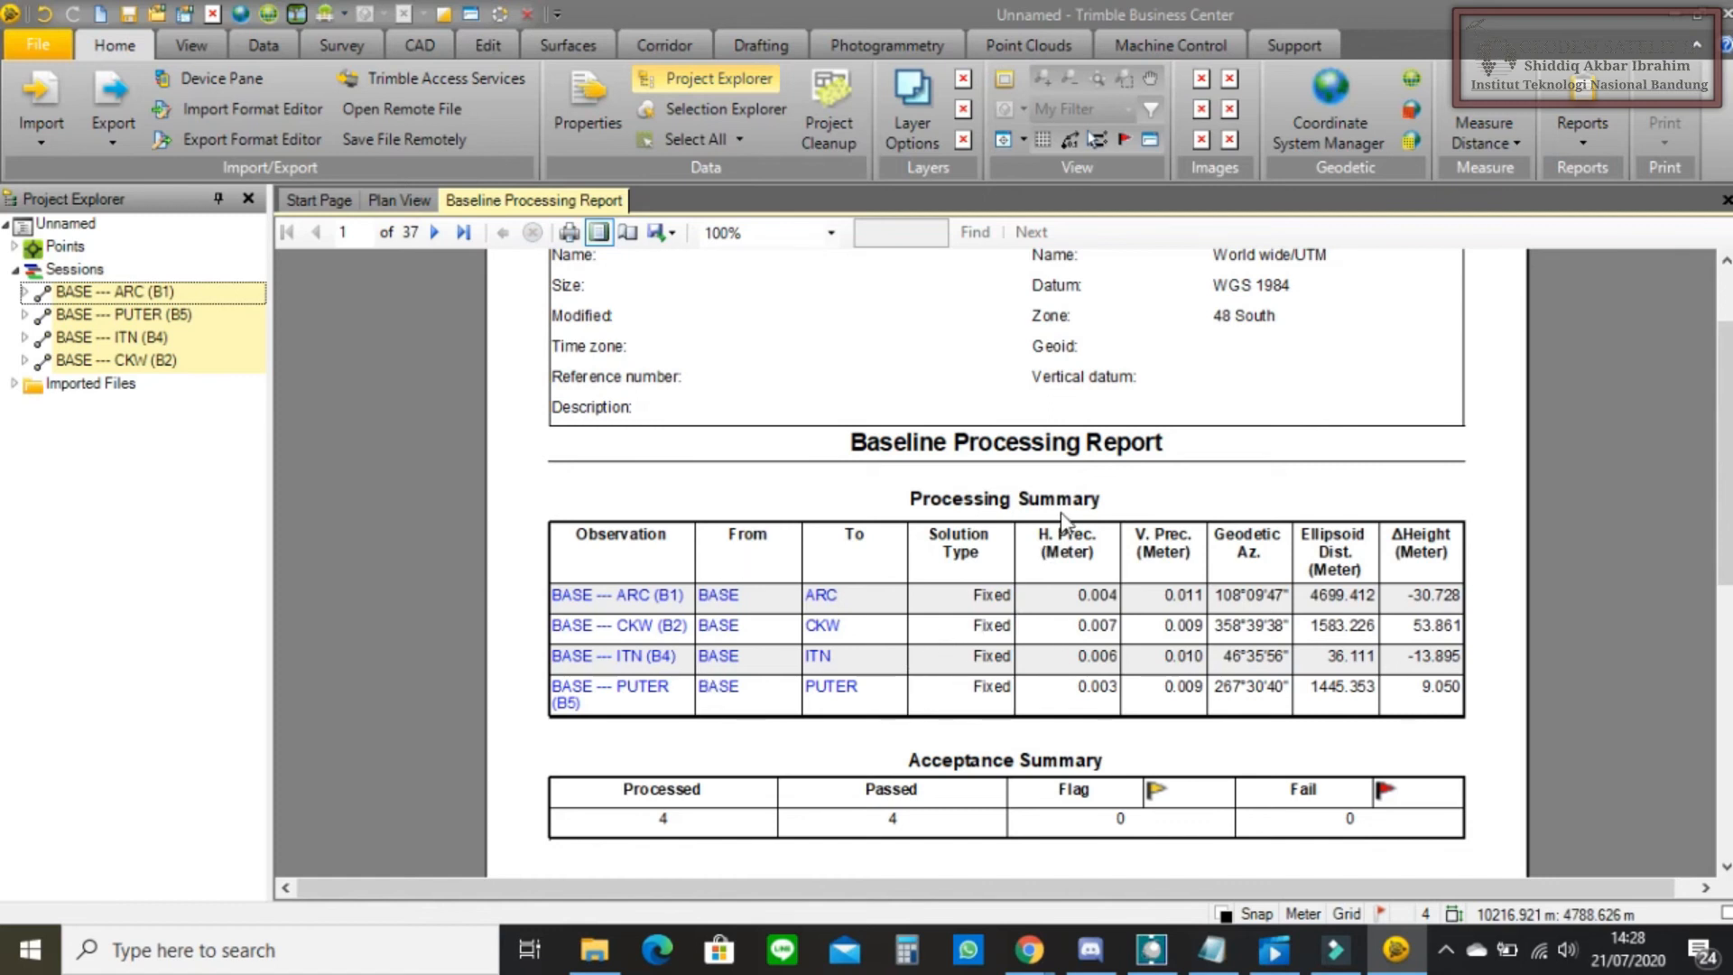
scroll(1220, 679, "down", 3)
scroll(1221, 679, "up", 5)
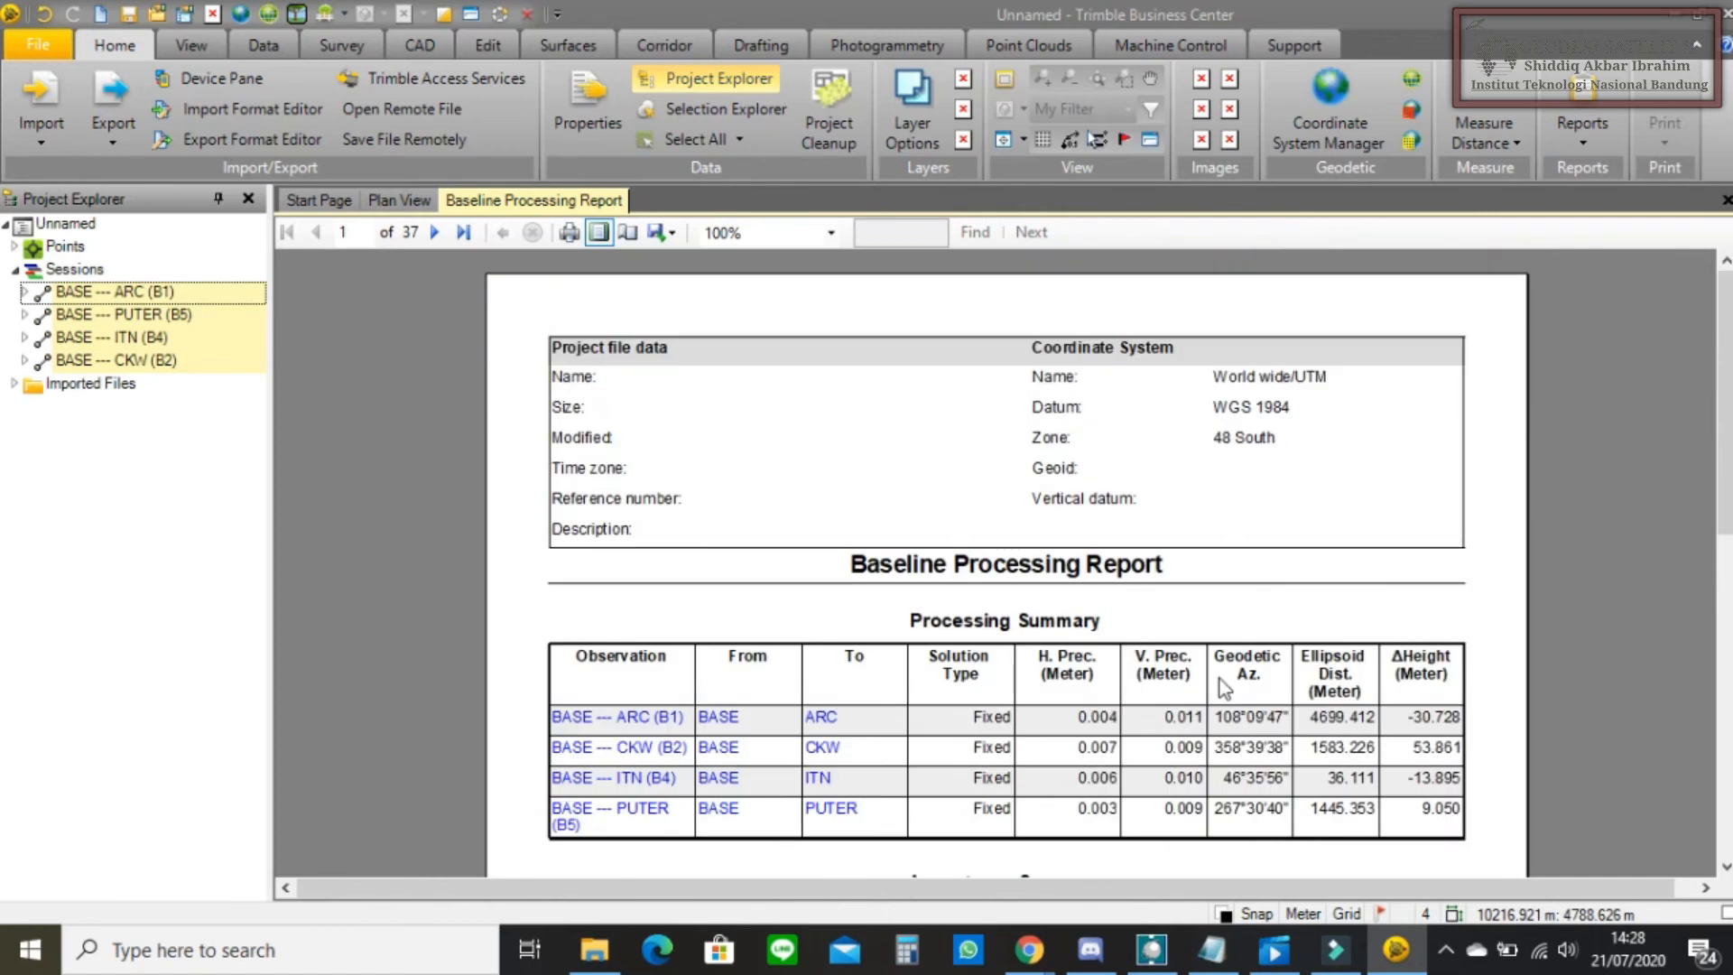
scroll(1146, 646, "down", 3)
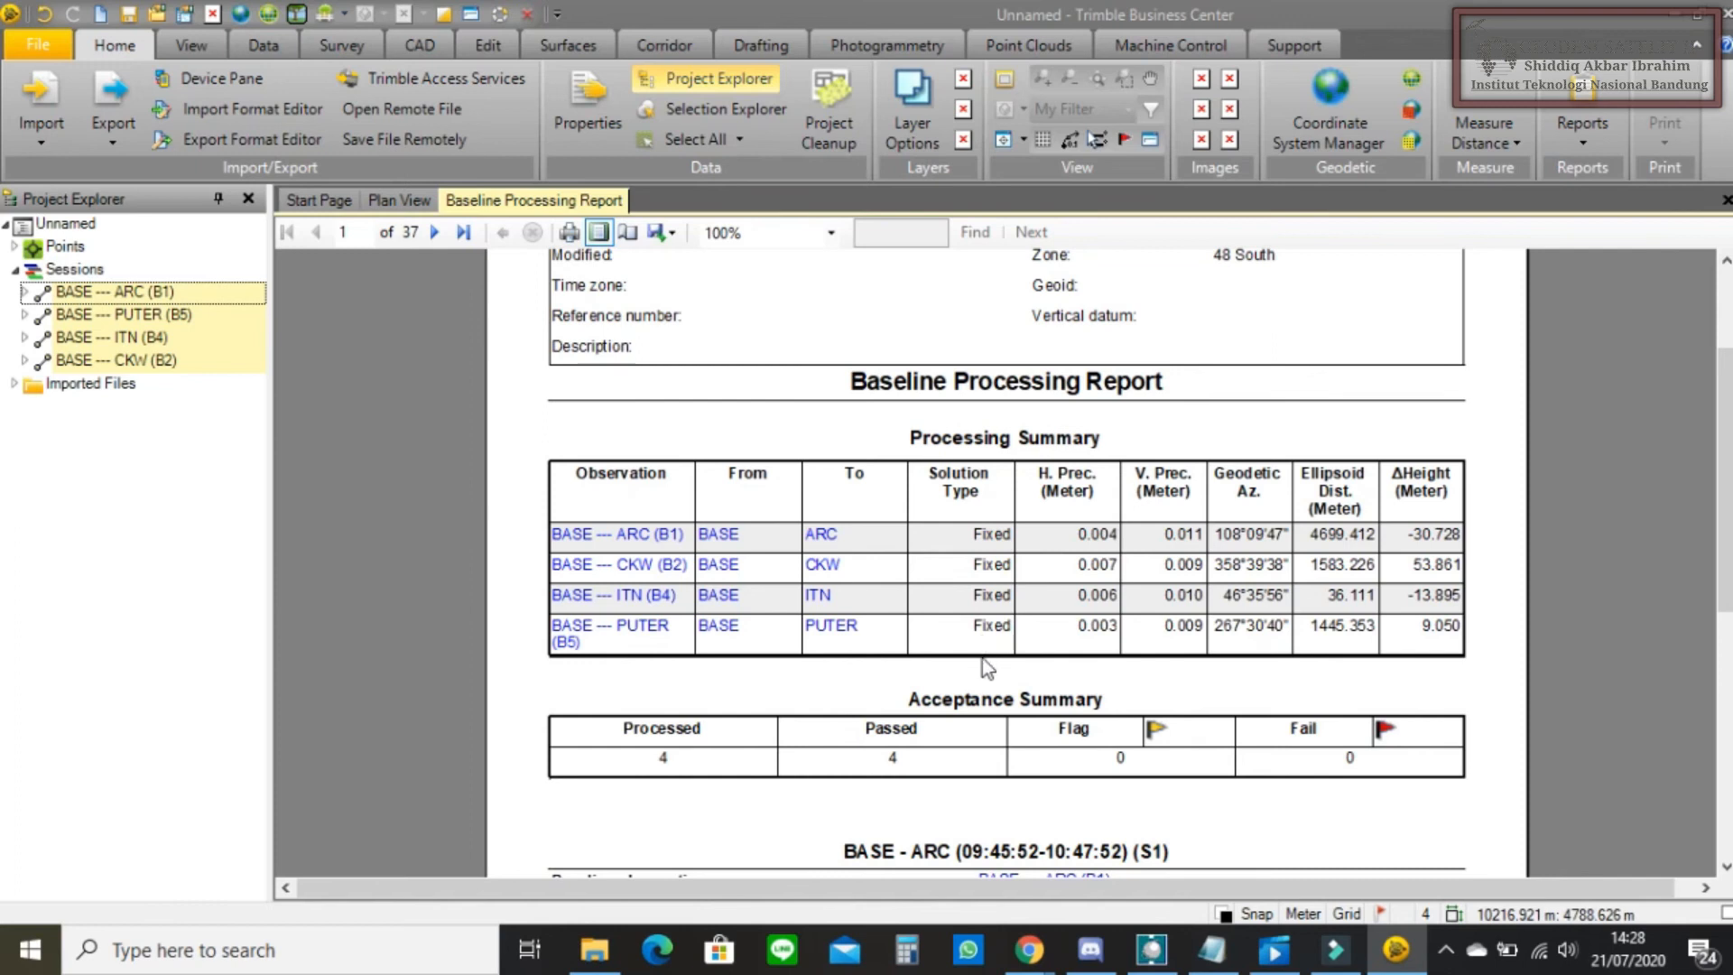
scroll(981, 673, "down", 3)
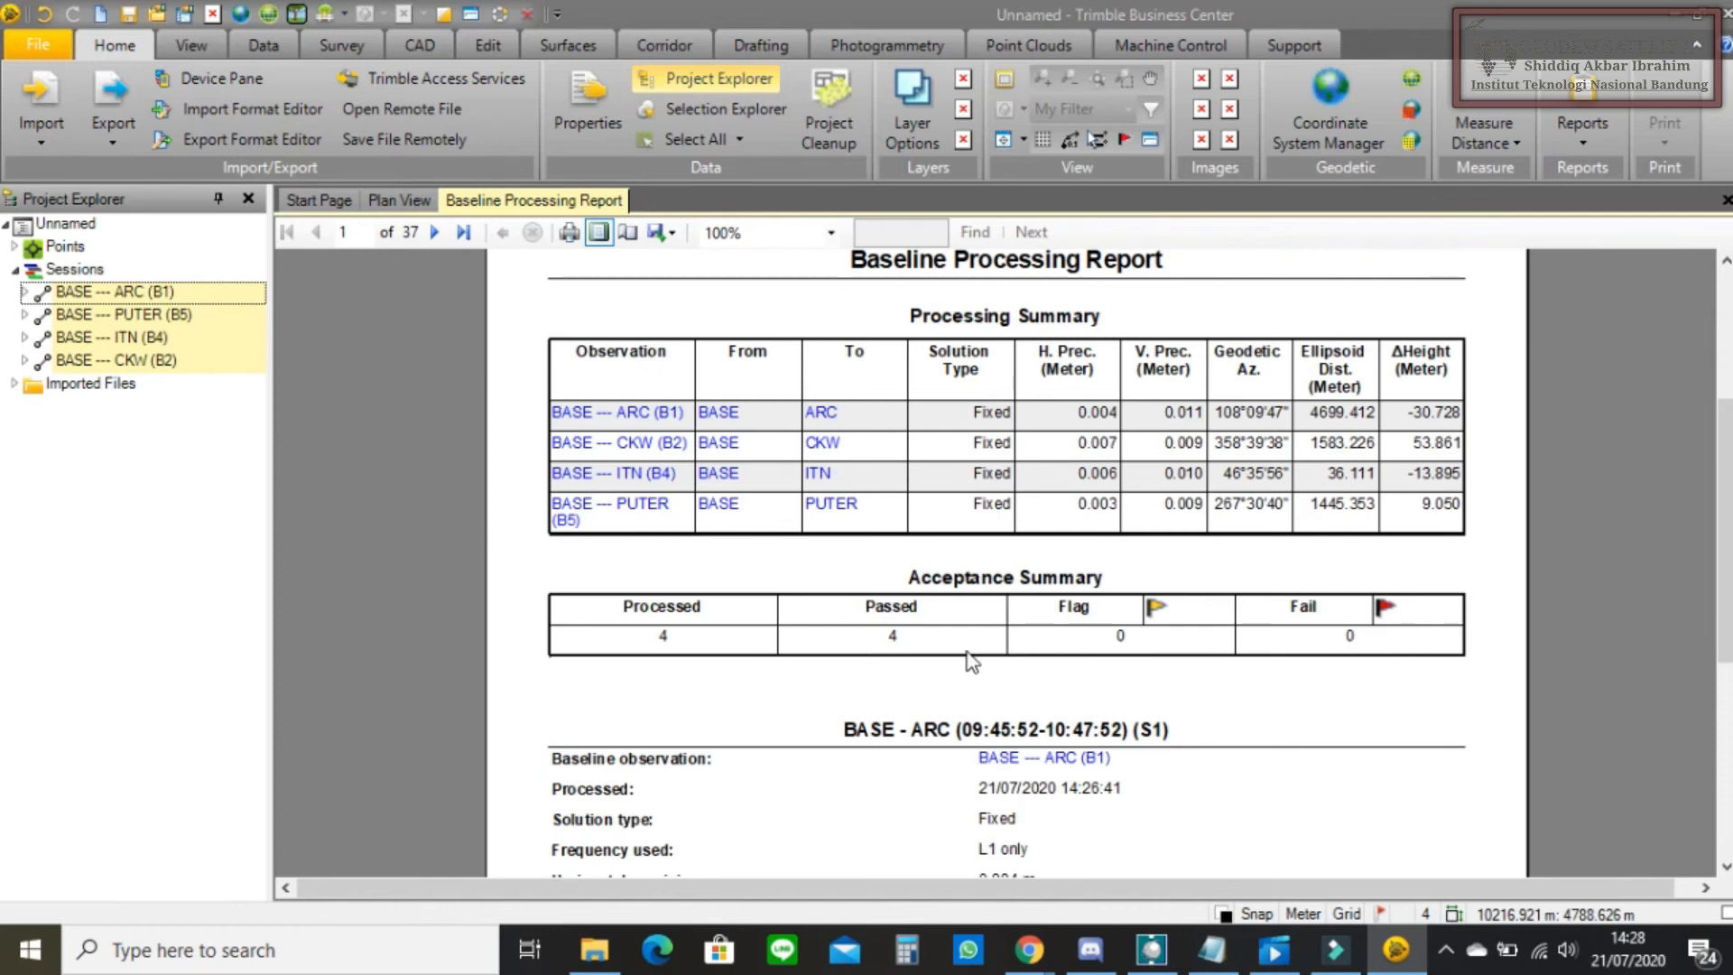
scroll(957, 632, "up", 1)
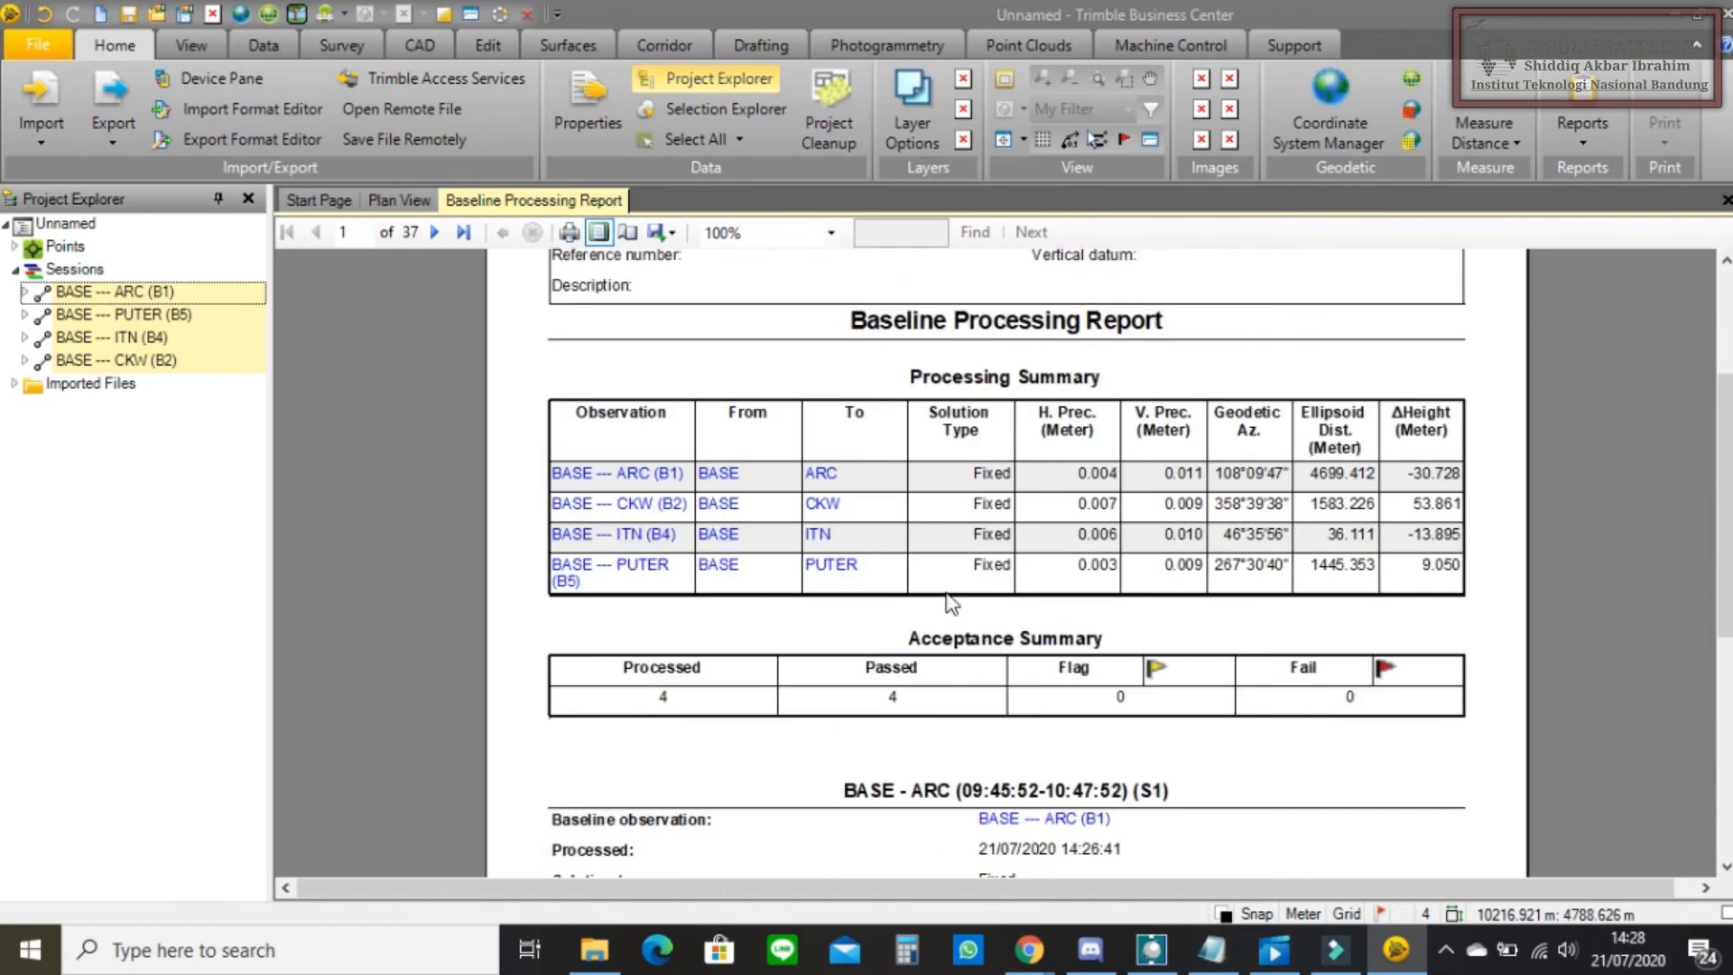
scroll(946, 625, "up", 1)
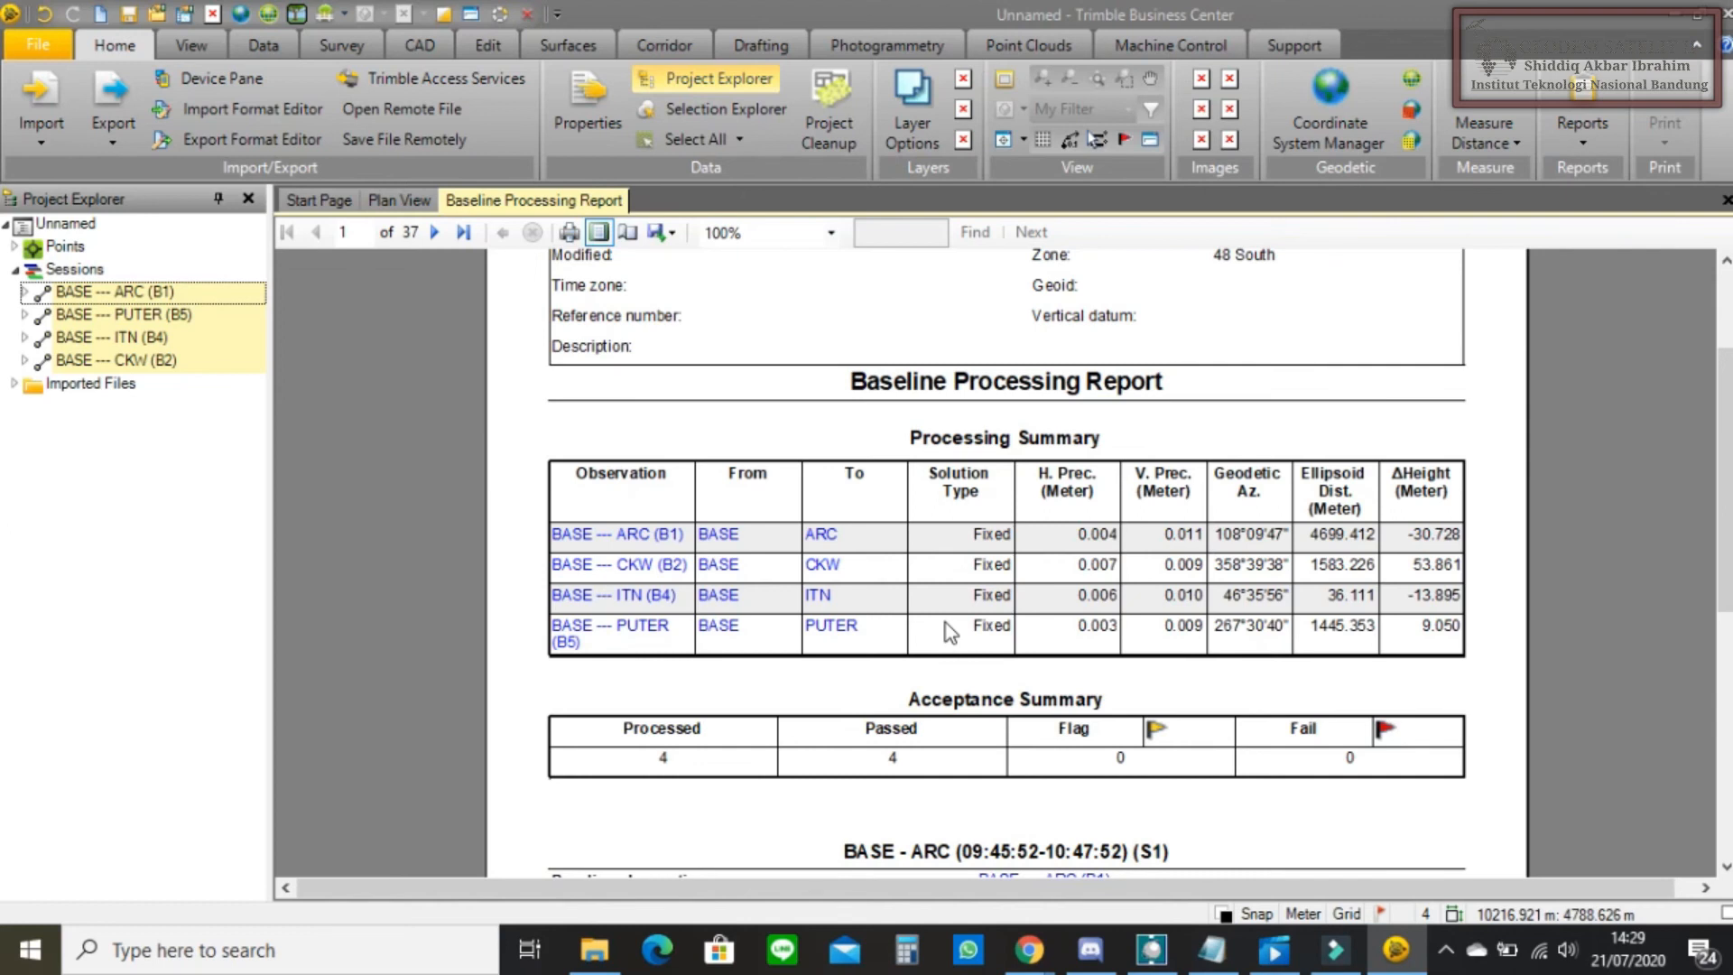
scroll(946, 630, "down", 1)
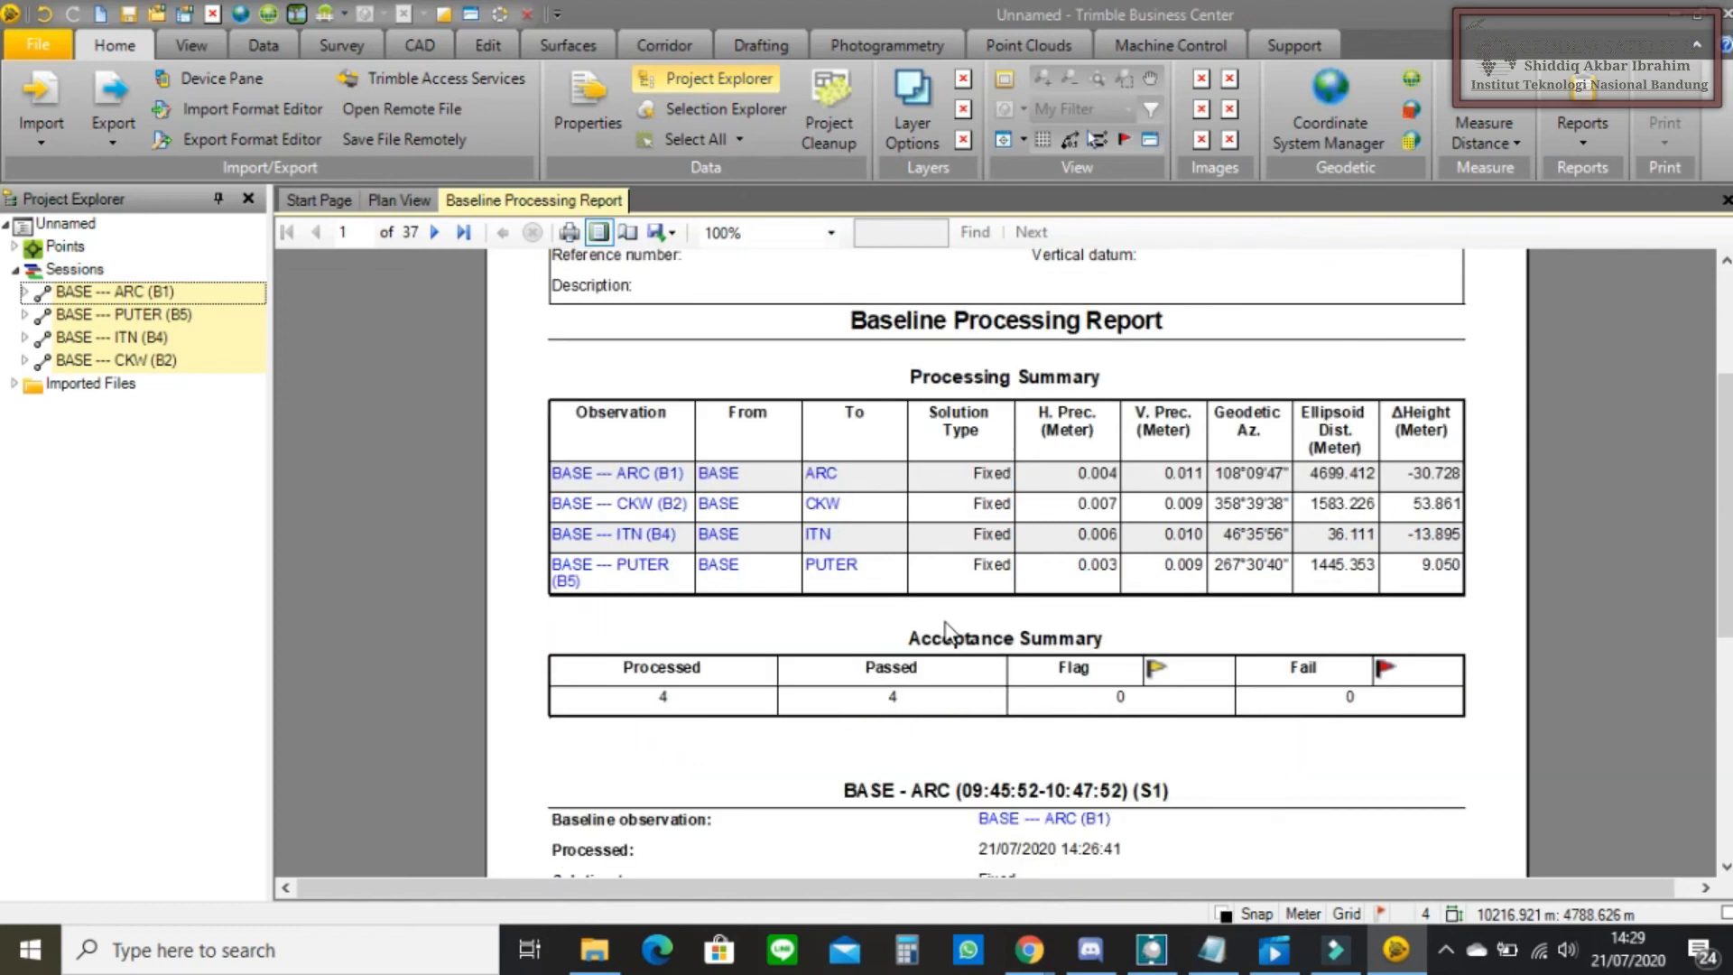
scroll(941, 625, "up", 2)
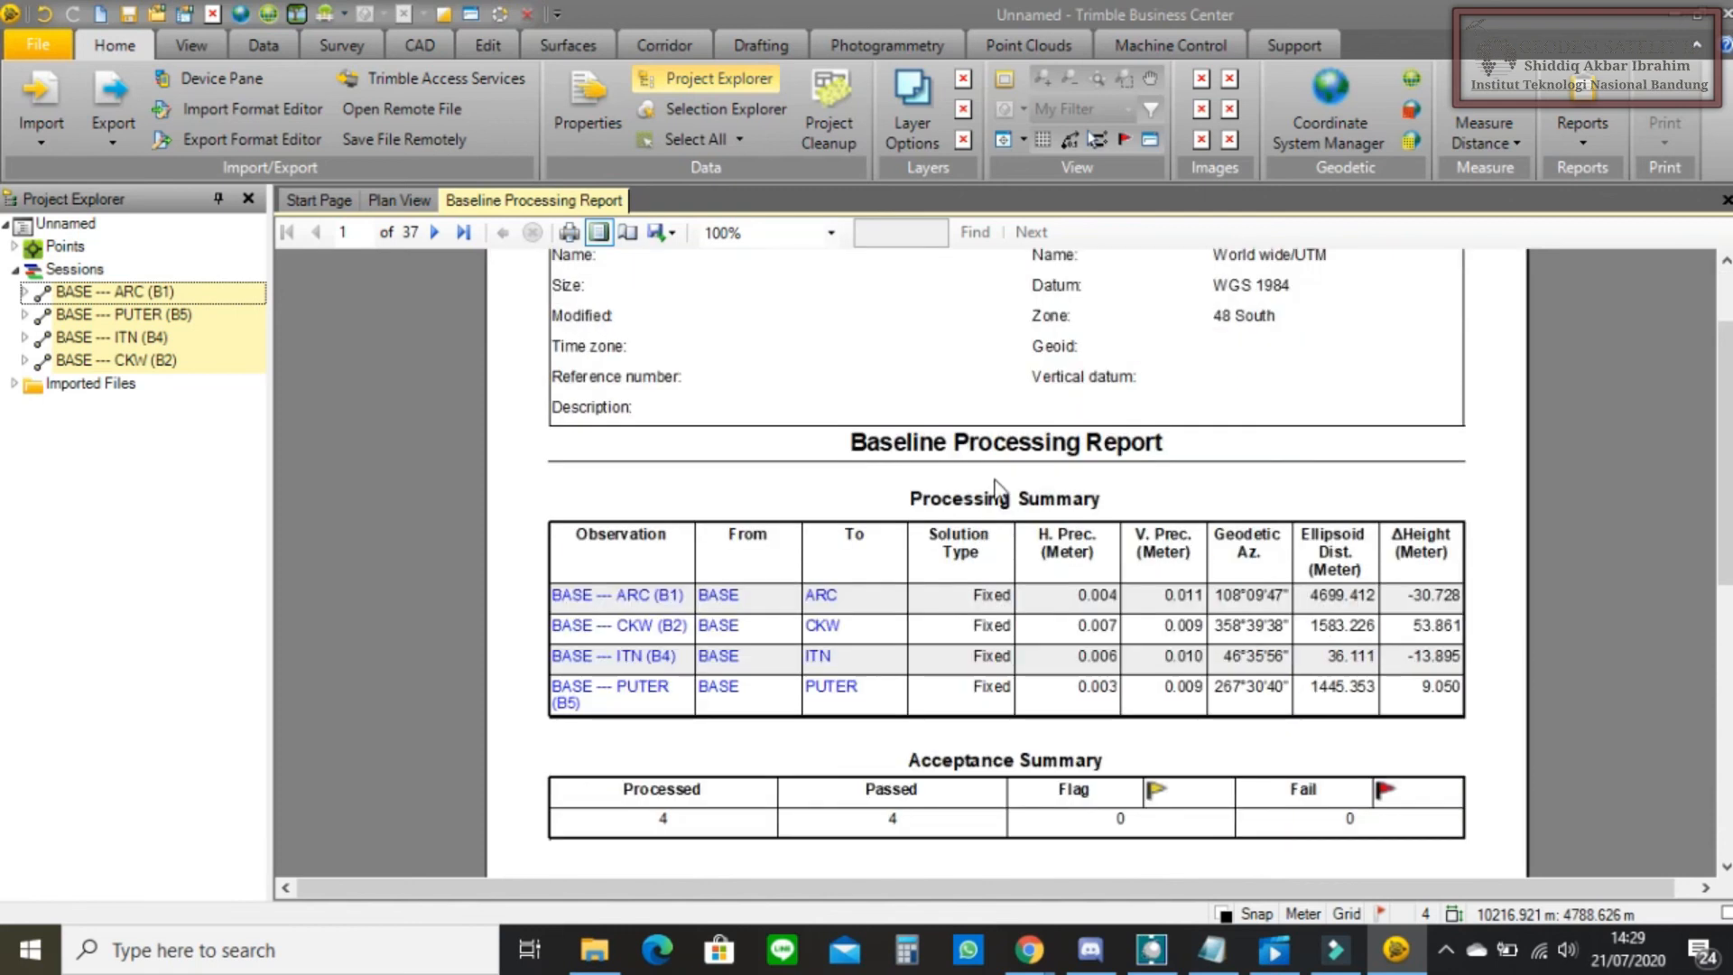
- Generate the Point List report and review the easting, northing and elevation of each point
left_click(1588, 146)
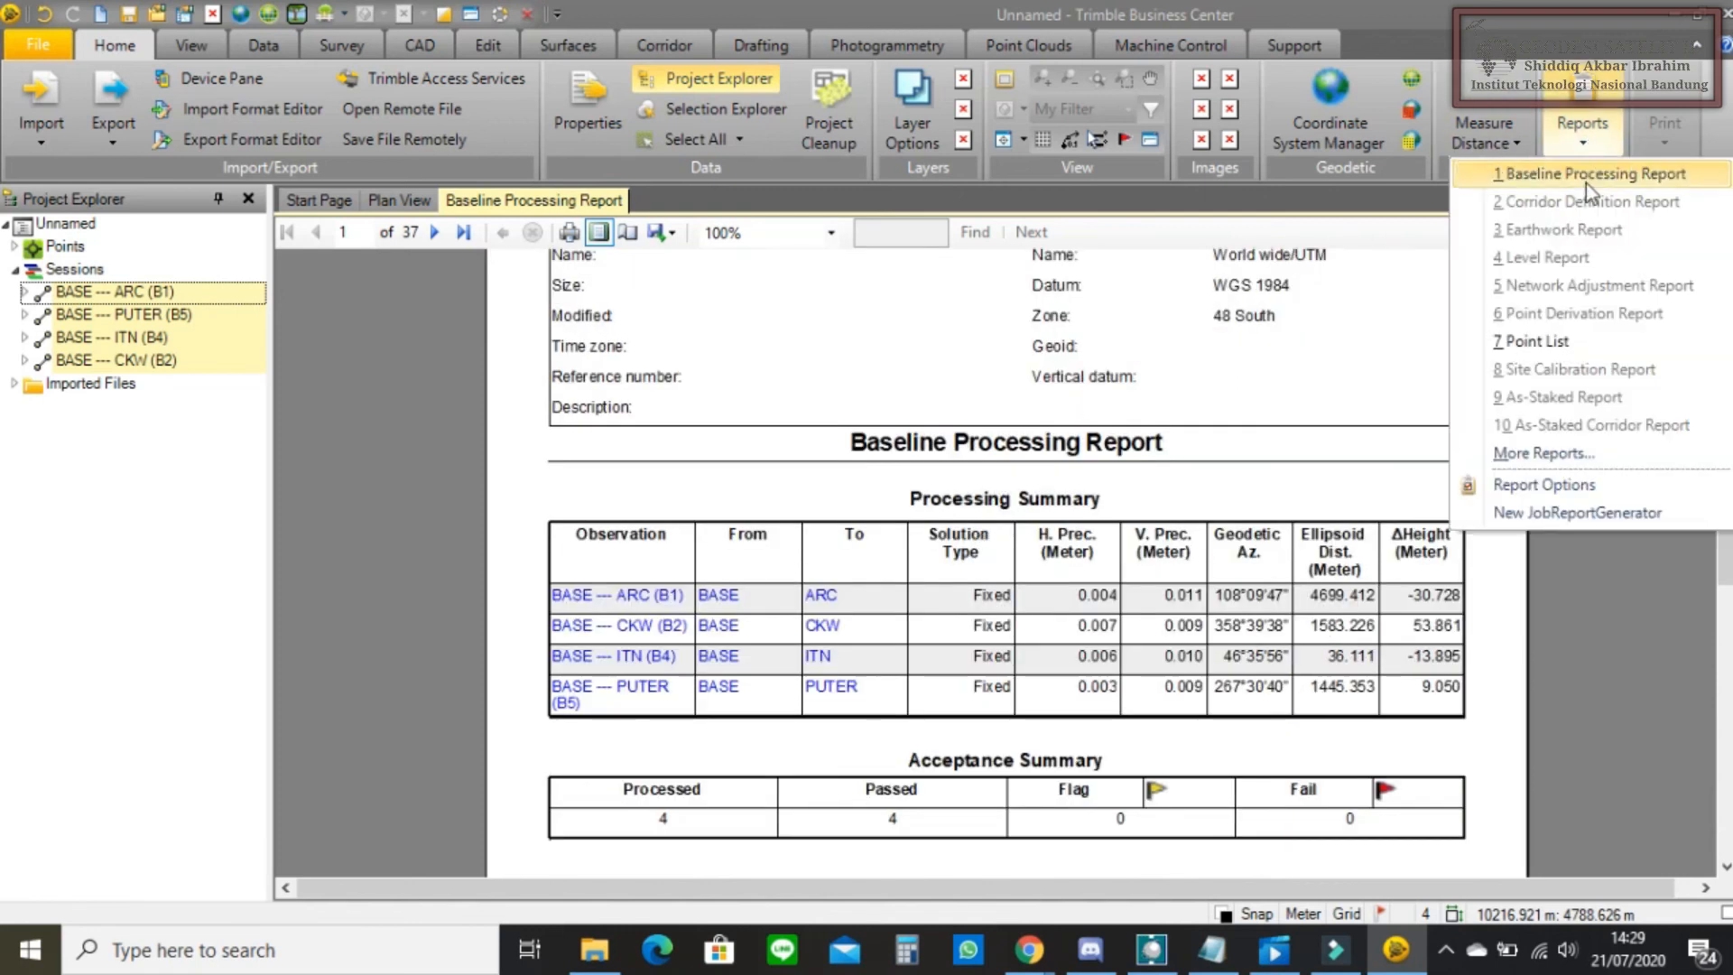
left_click(1562, 346)
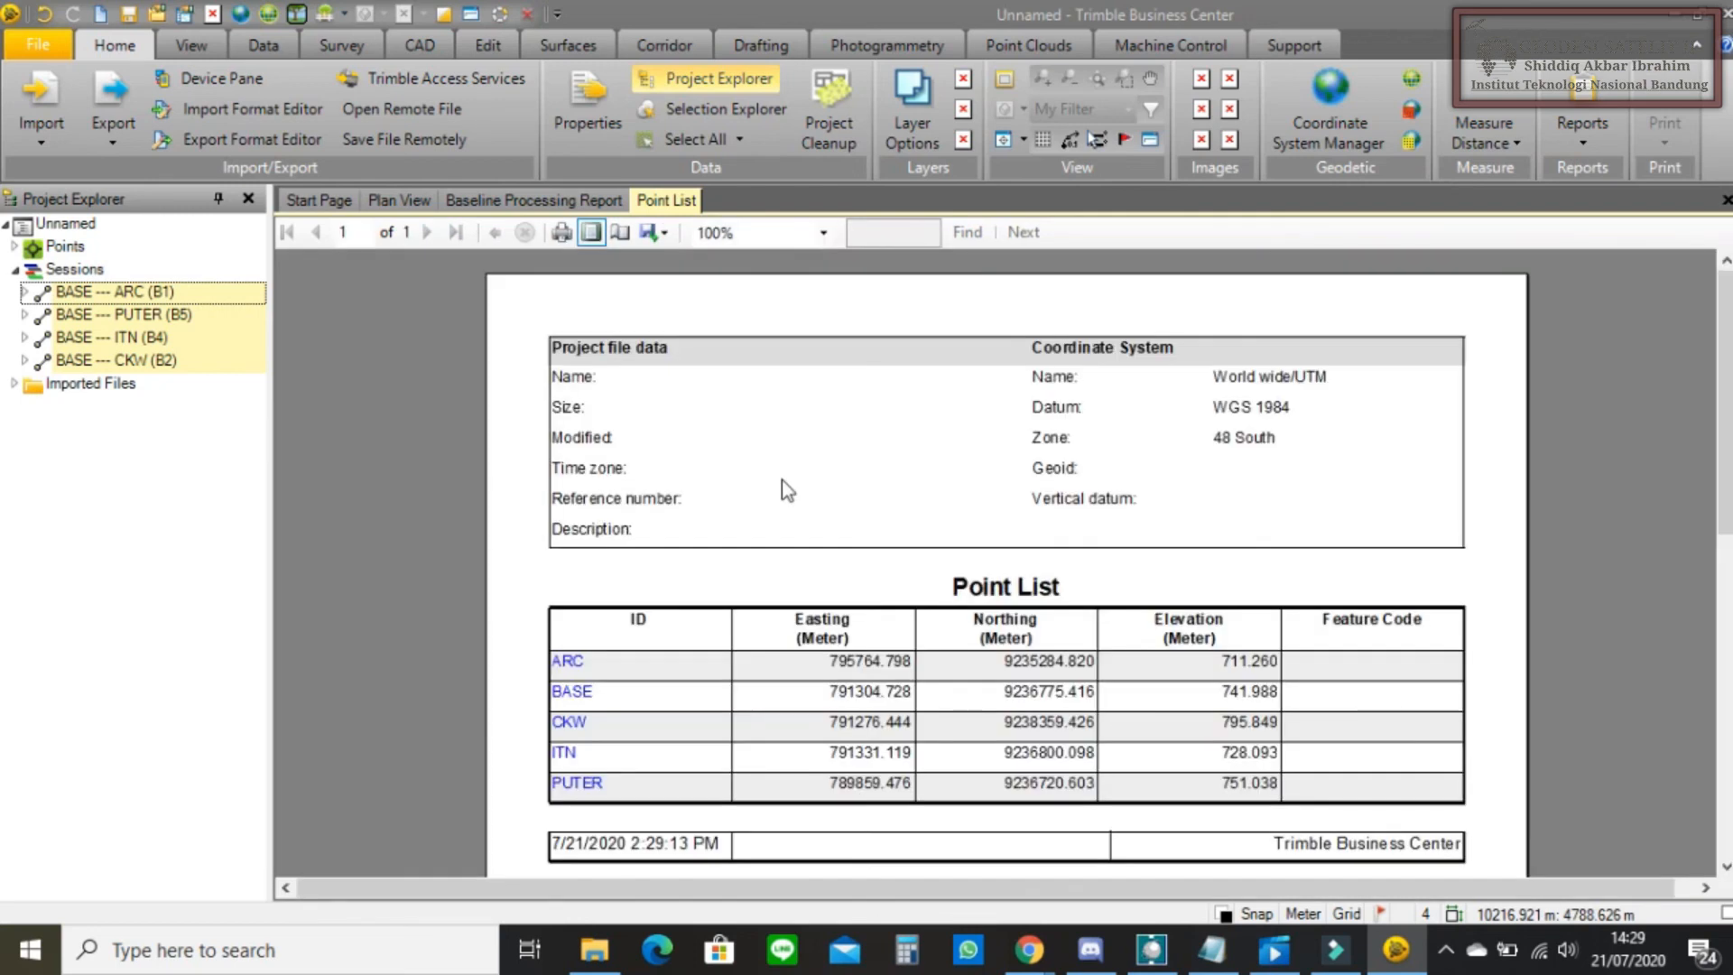
scroll(782, 480, "down", 2)
scroll(894, 555, "up", 1)
scroll(897, 564, "down", 1)
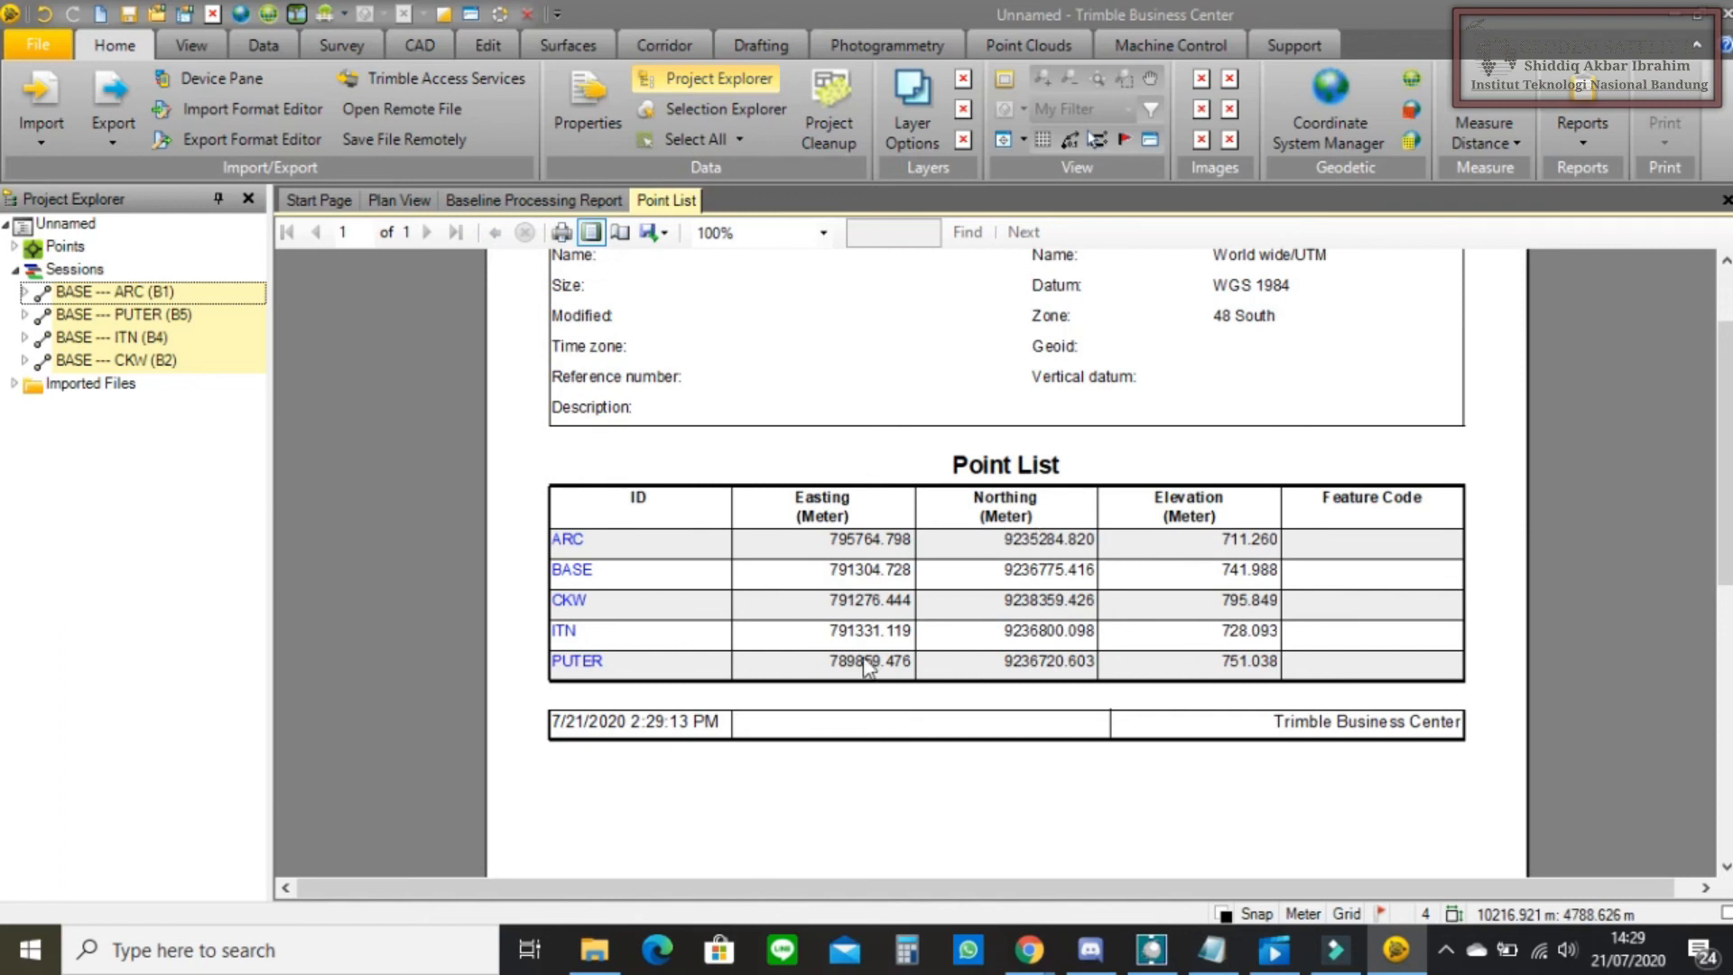
scroll(853, 598, "up", 2)
- Return to the Baseline Processing Report and recheck its processing and acceptance summaries
left_click(514, 201)
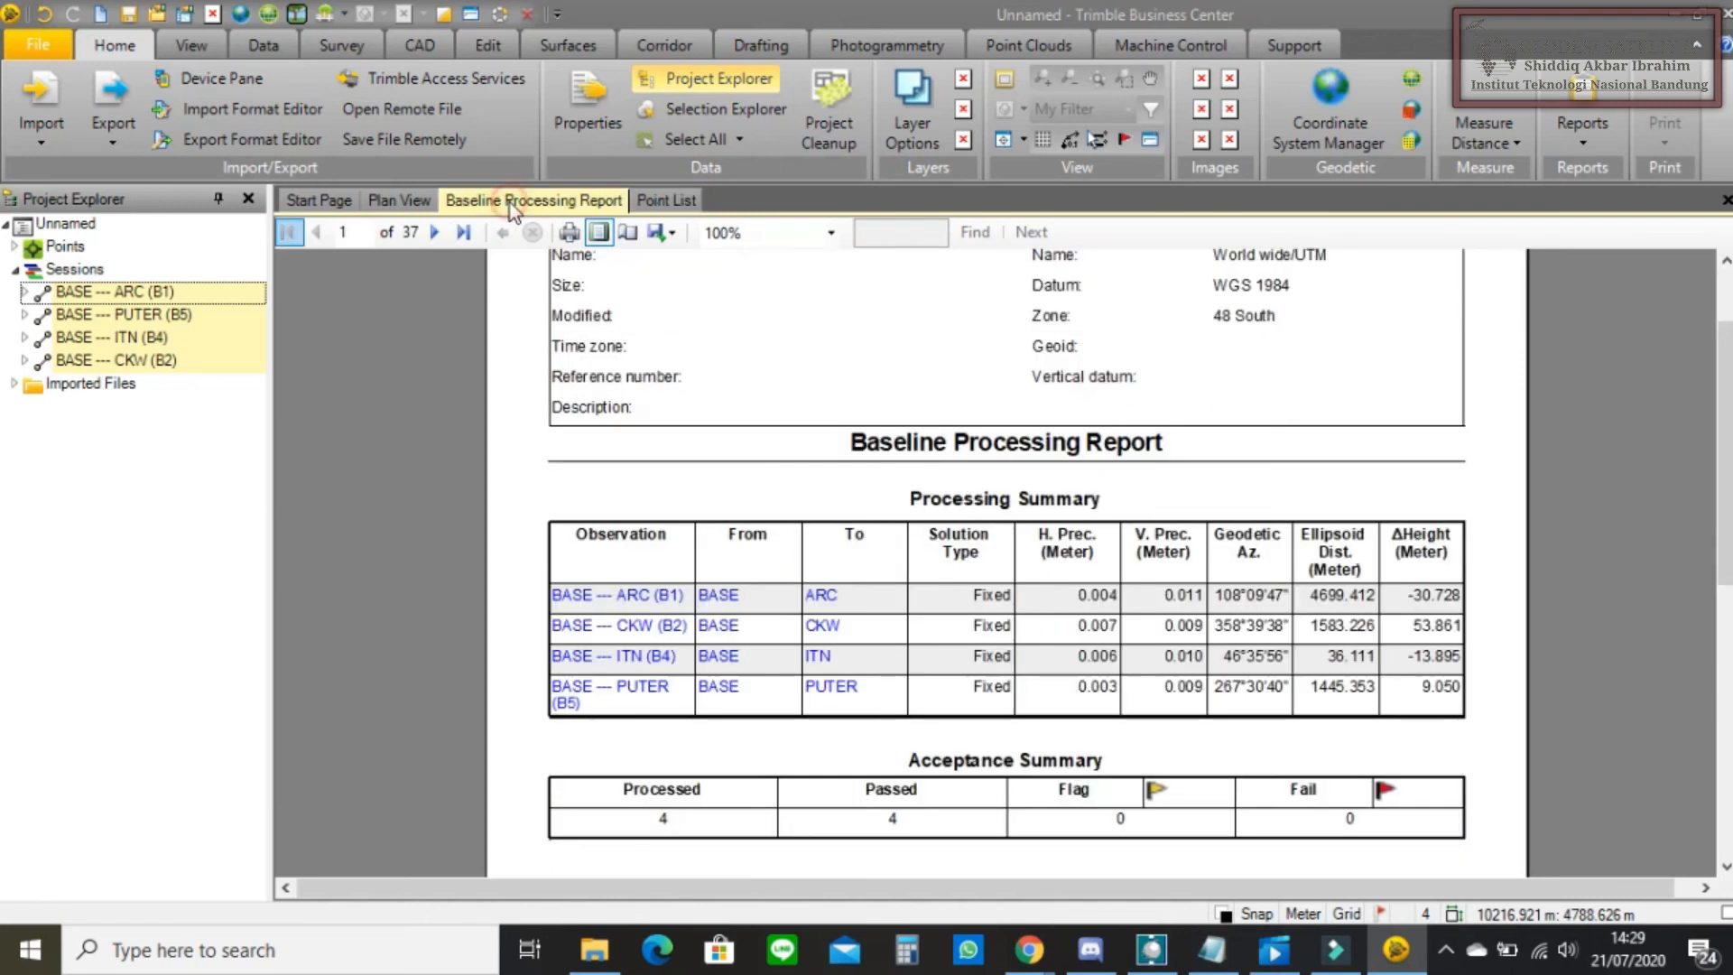
scroll(750, 310, "up", 1)
scroll(808, 547, "down", 3)
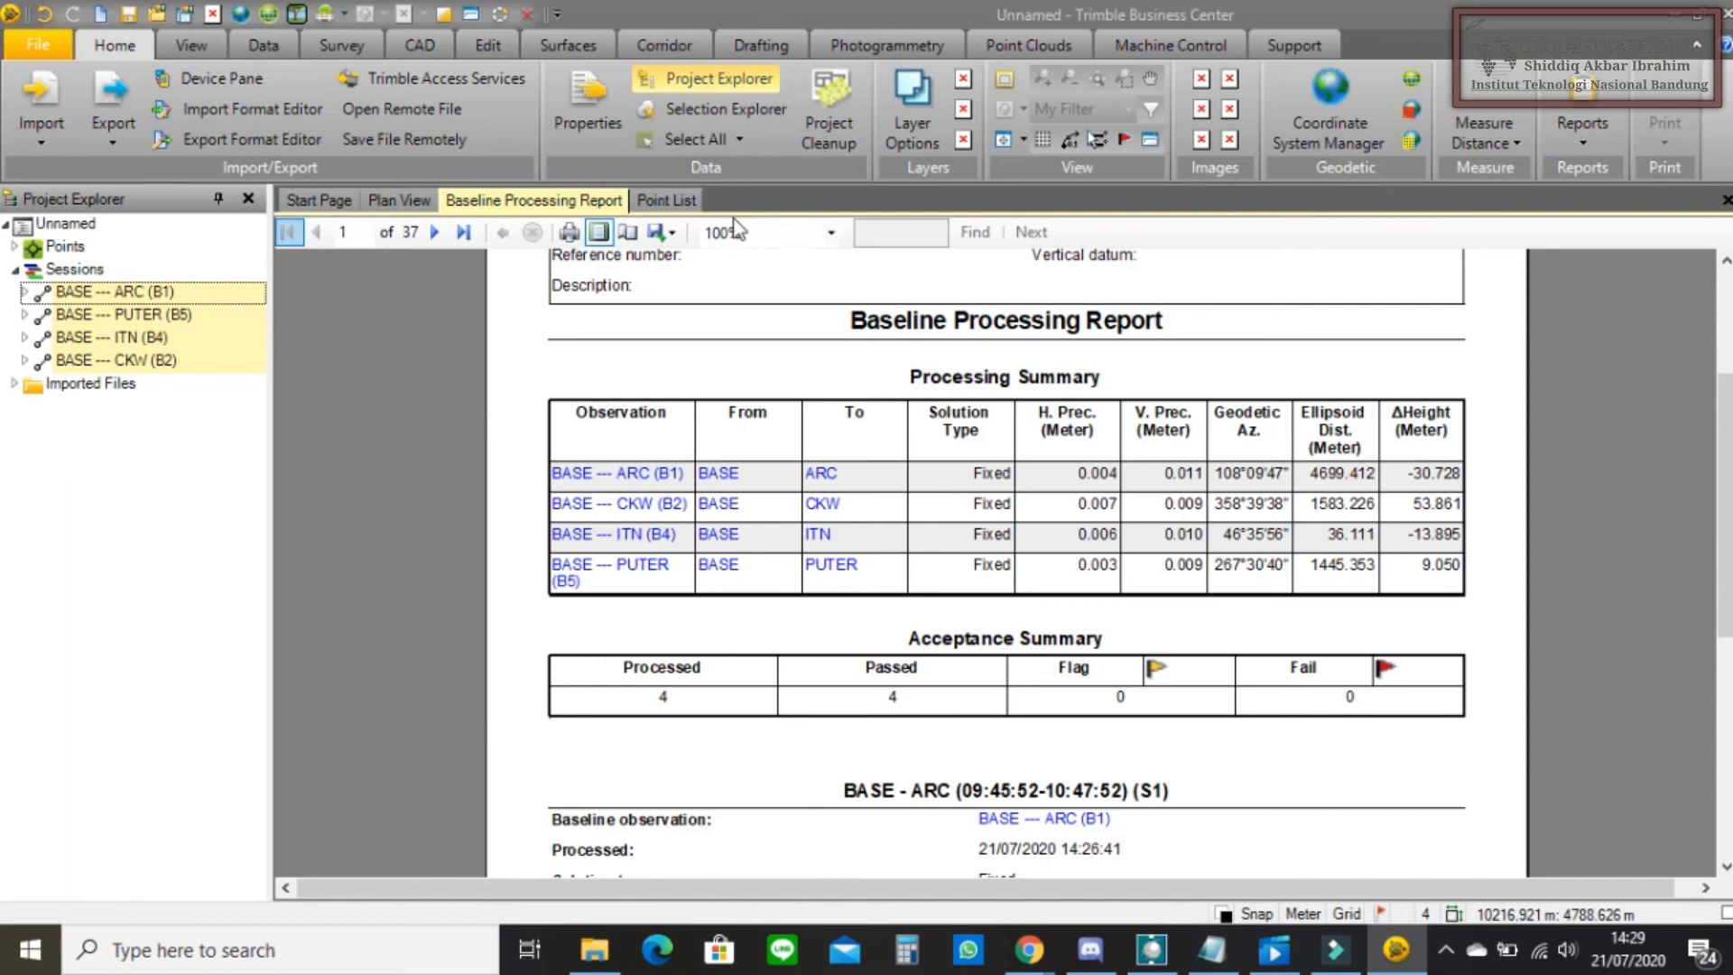
scroll(804, 371, "up", 1)
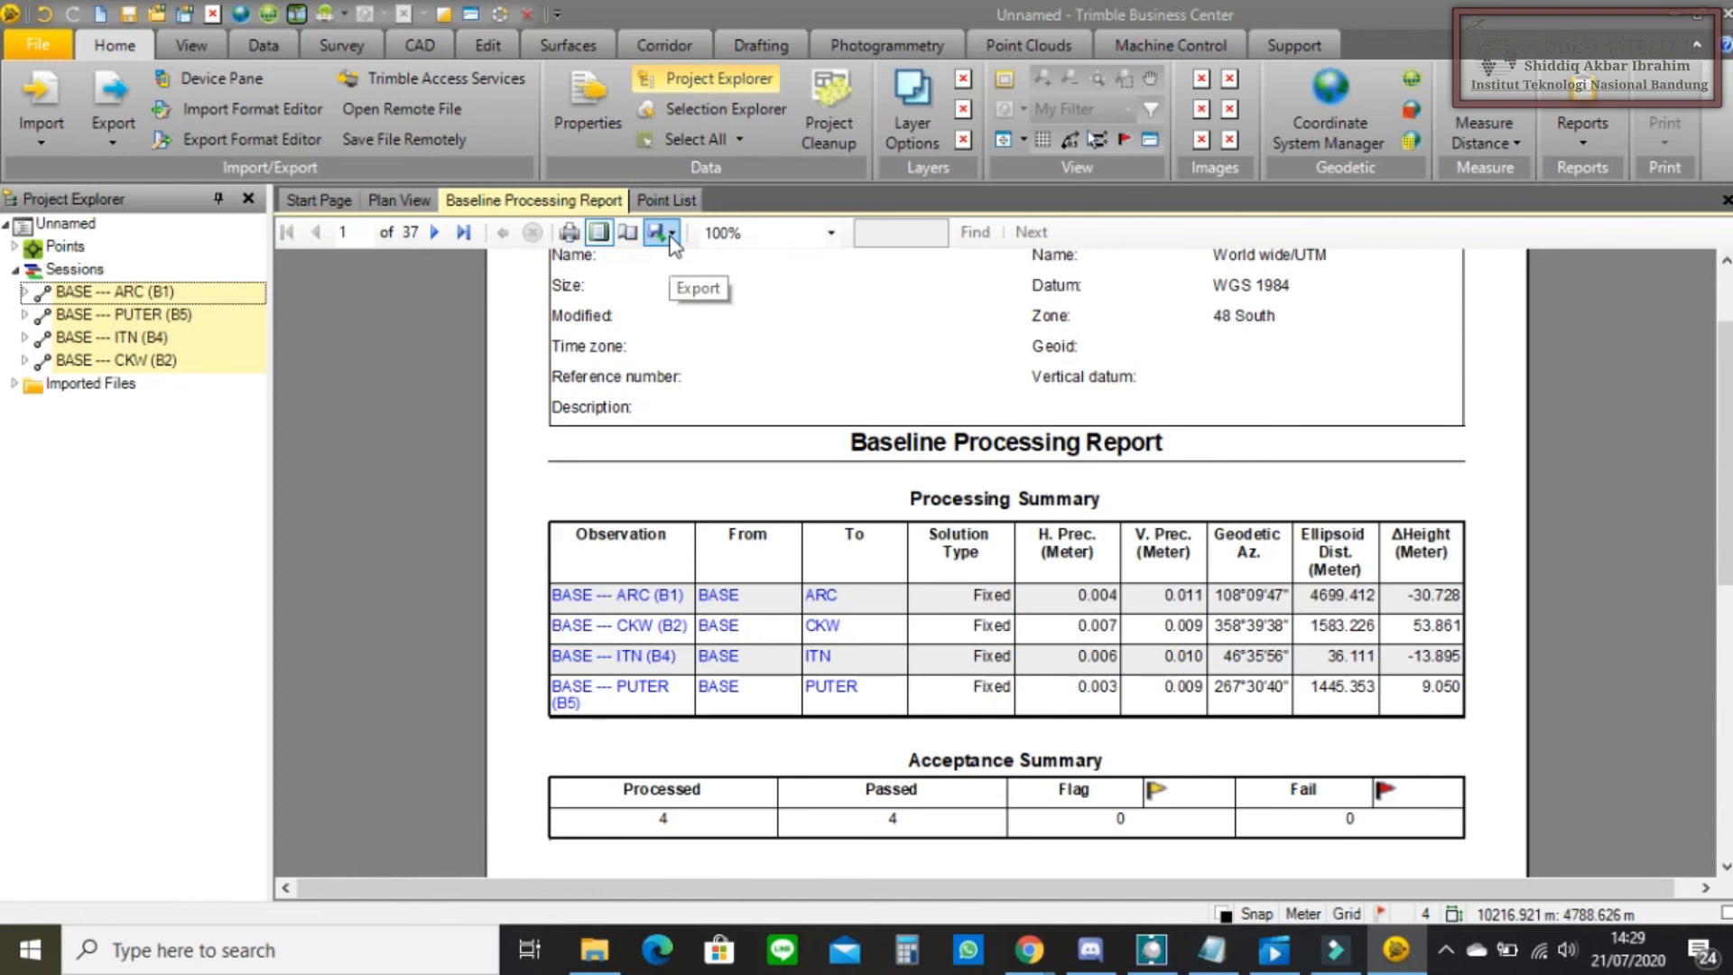
left_click(671, 236)
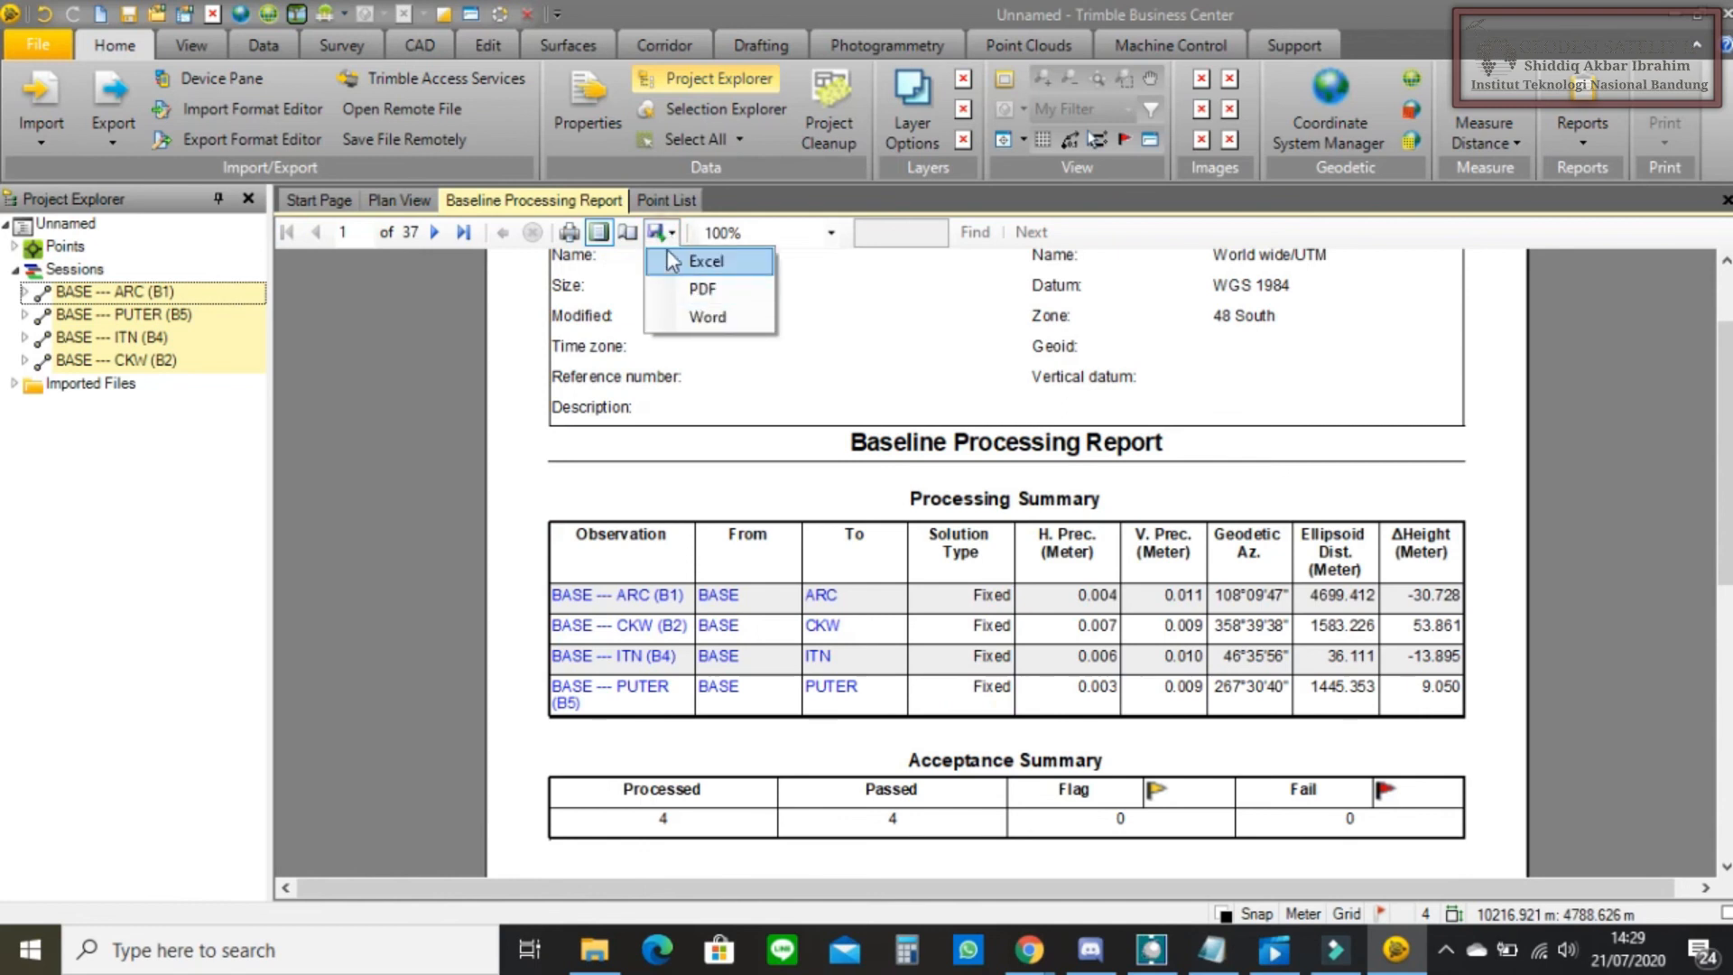
left_click(673, 236)
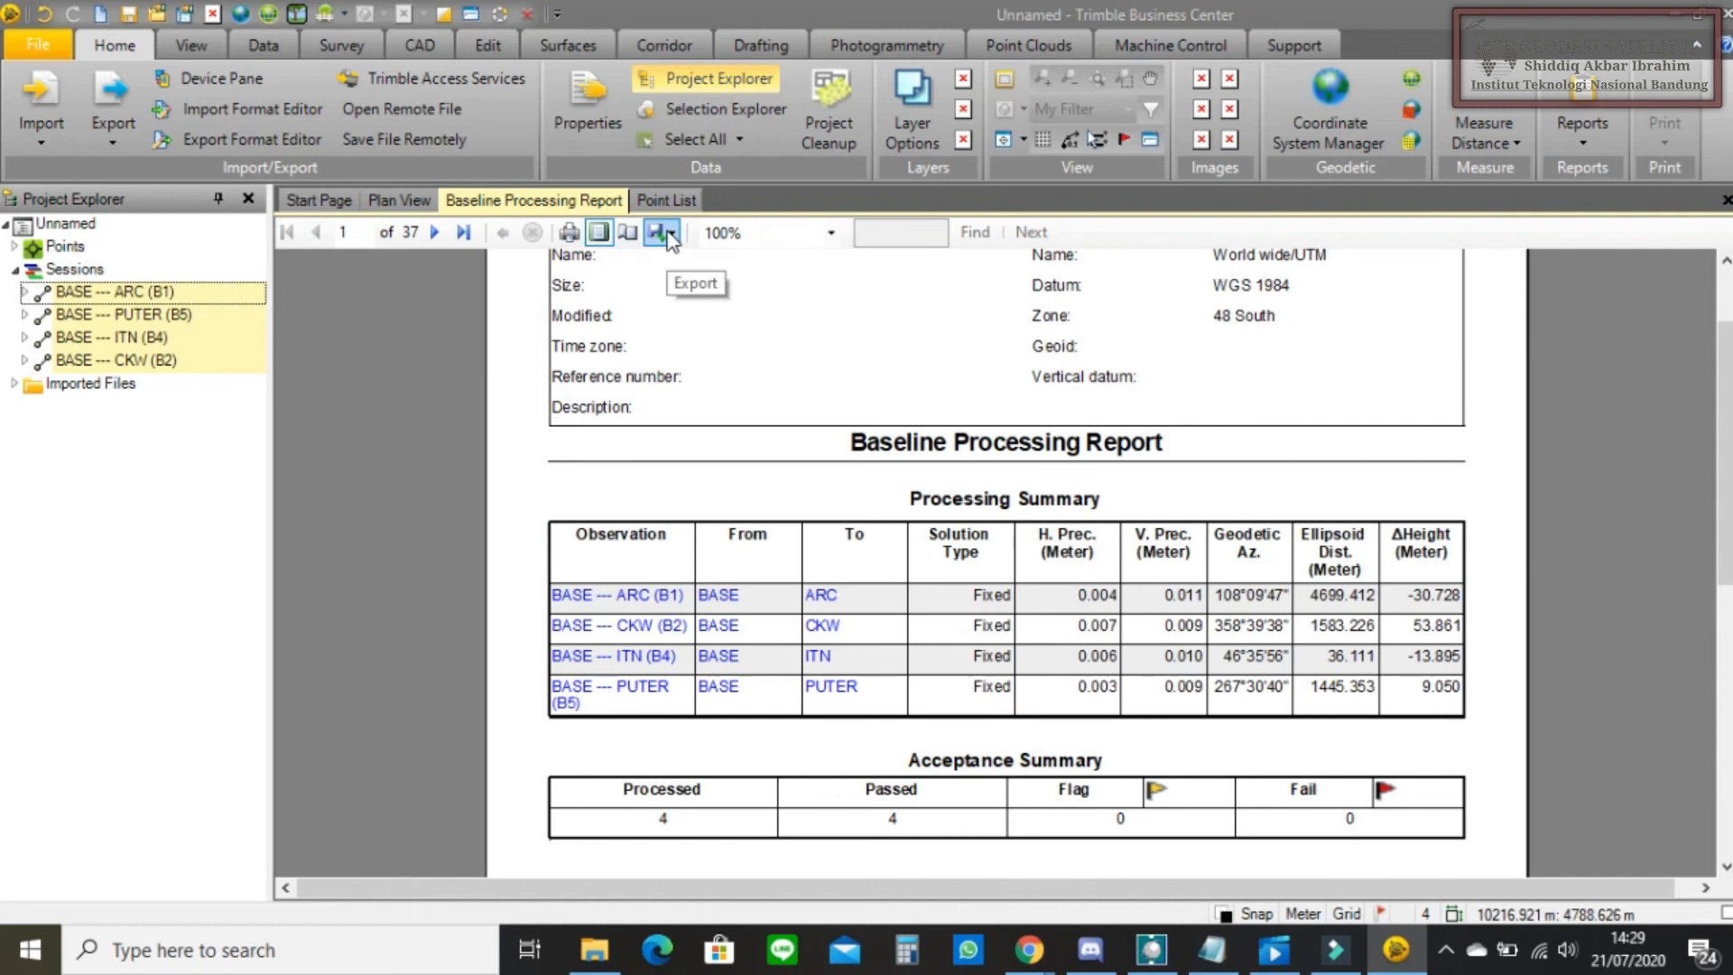
left_click(670, 234)
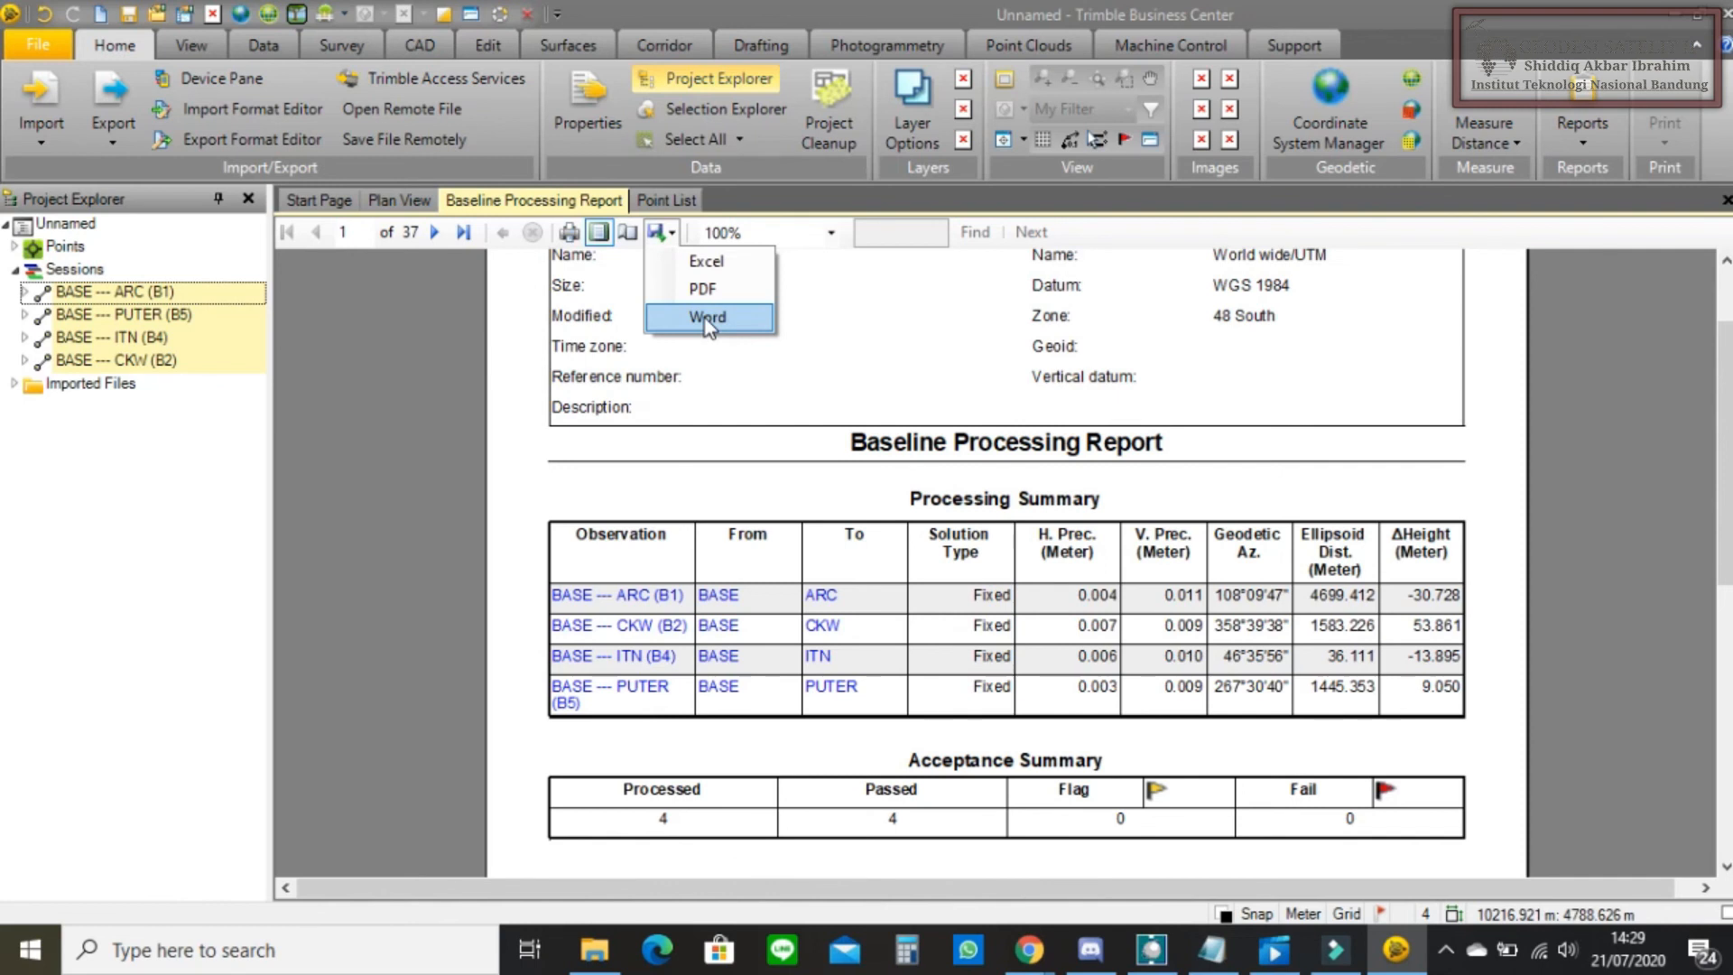
left_click(679, 202)
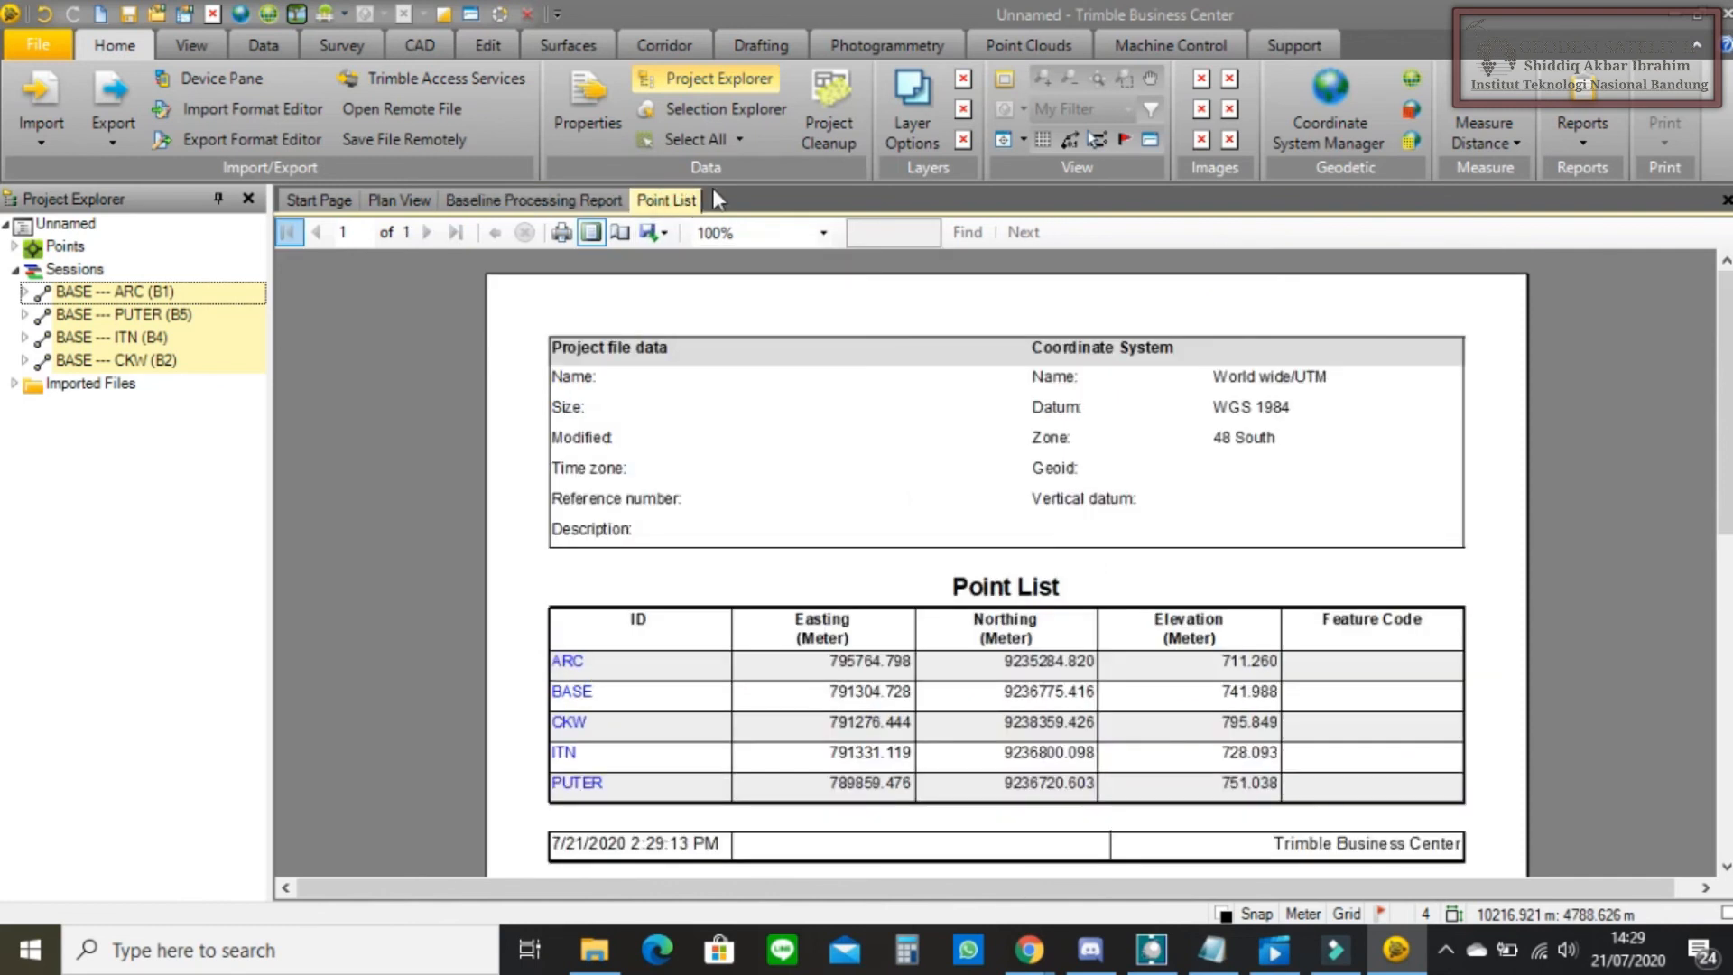
left_click(572, 202)
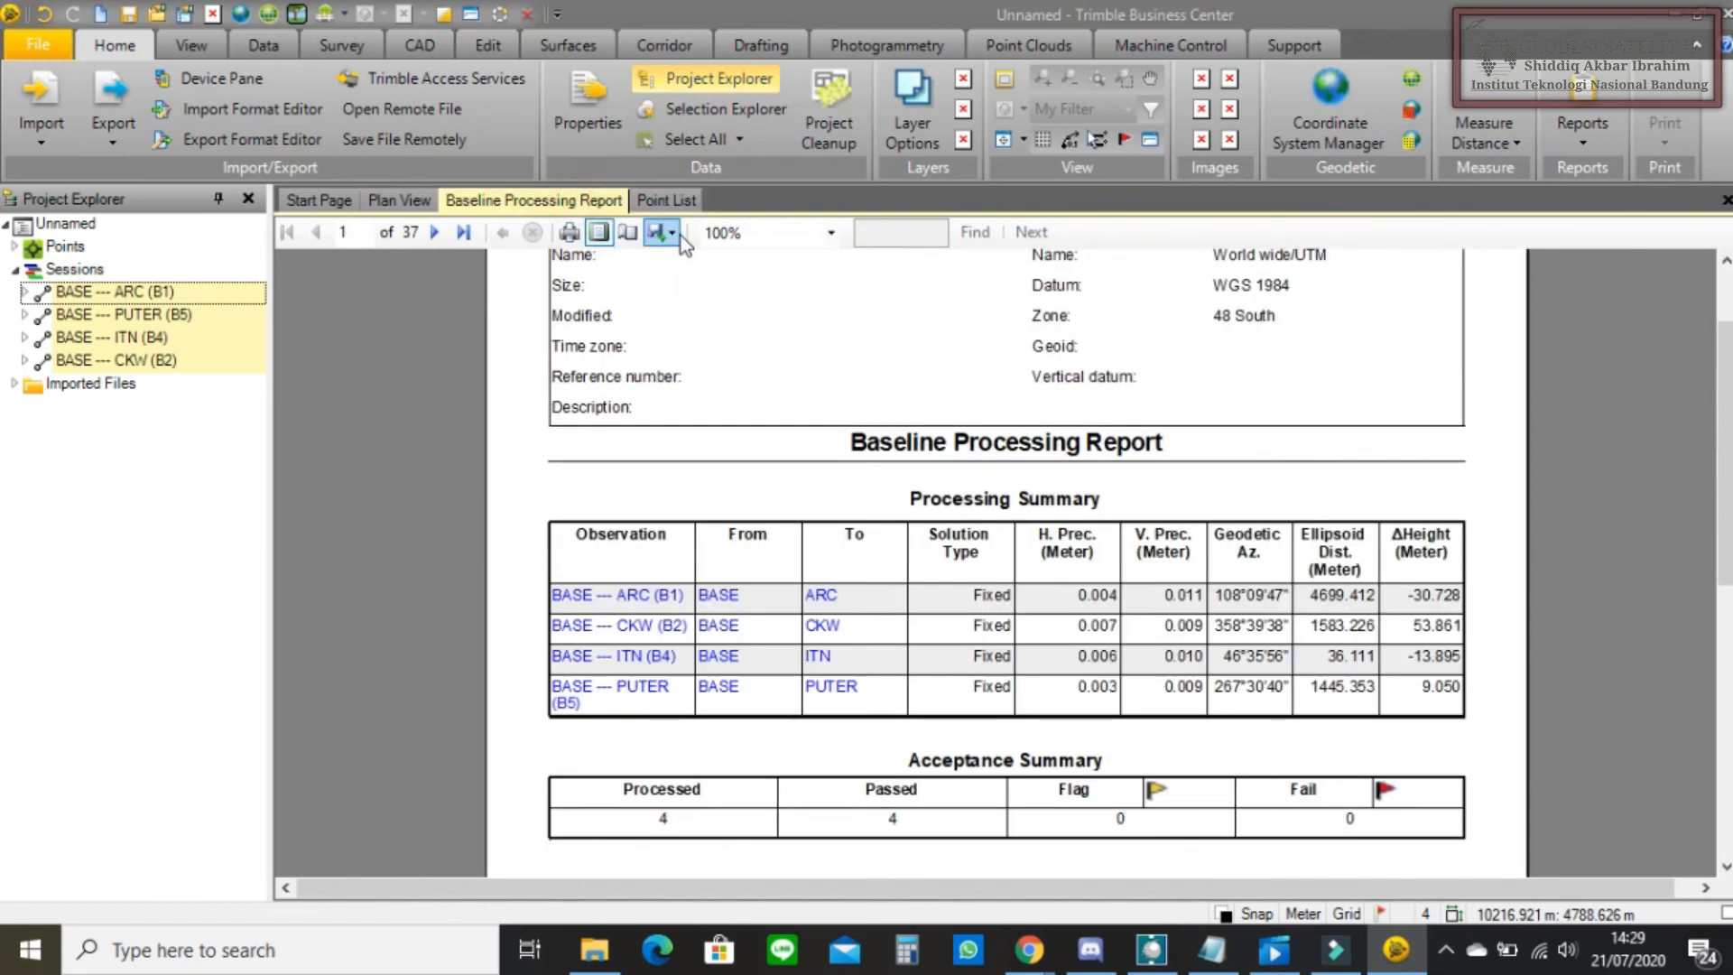
- Export the Baseline Processing Report as a PDF into C:\PERKULIAHAN\SEMESTER 8\GEOSAT 2\vidio praktikum geosat, keeping the suggested file name
left_click(672, 233)
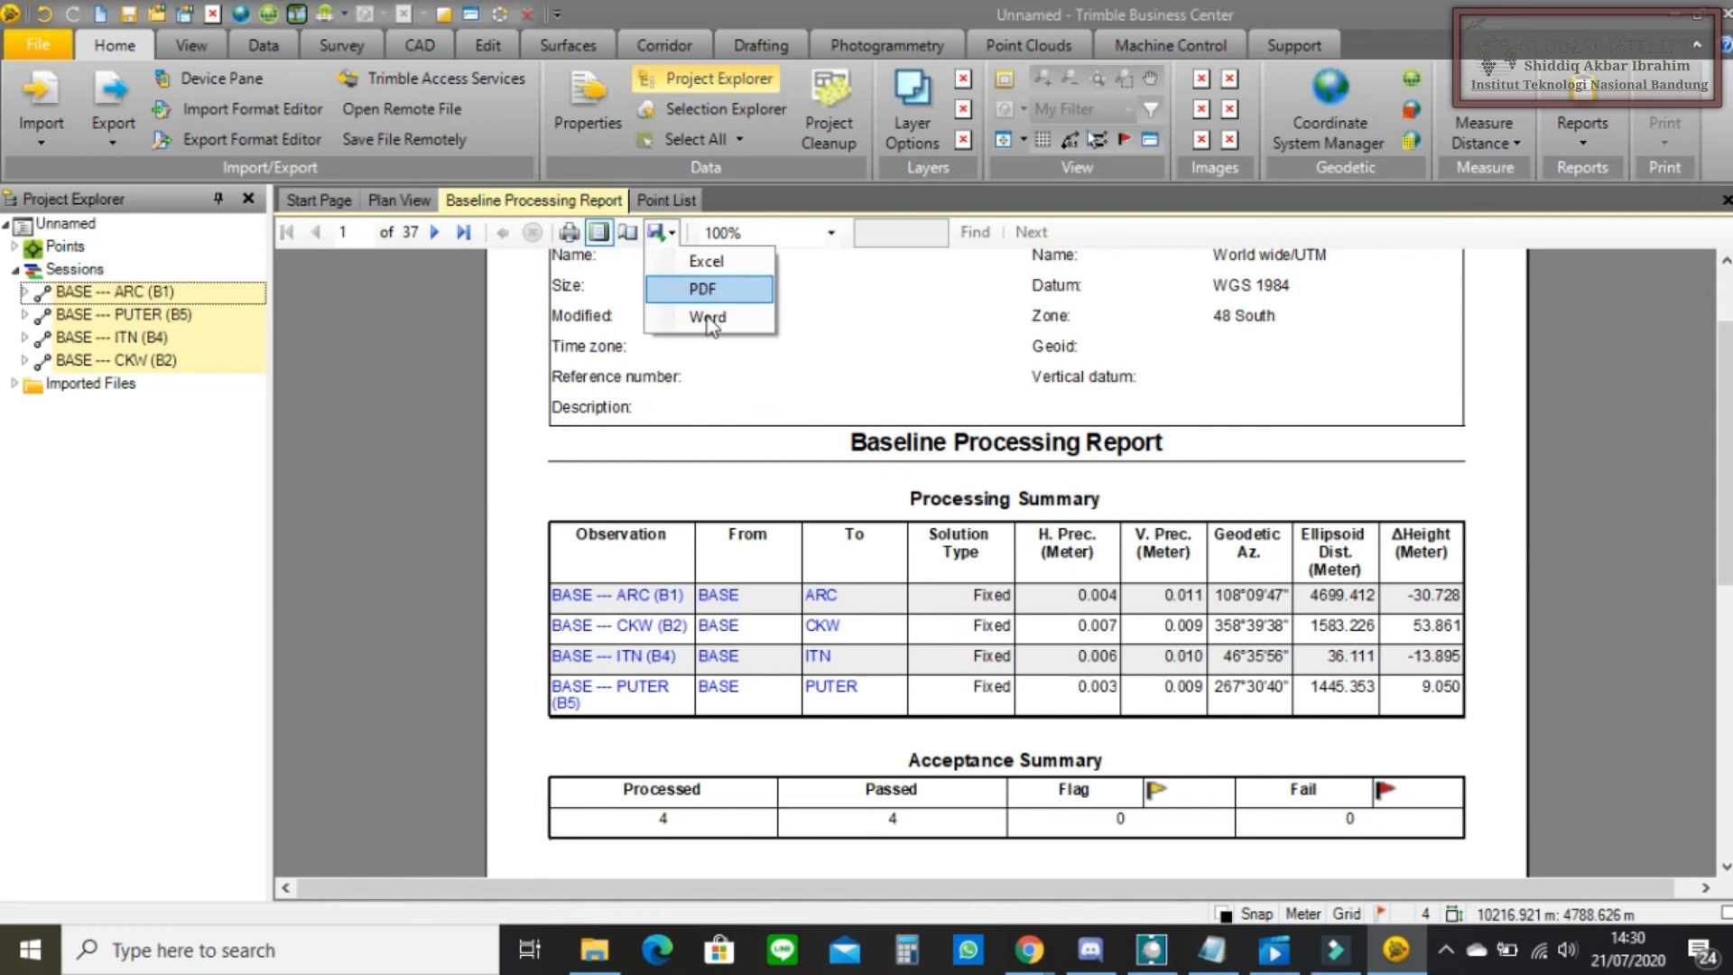
left_click(688, 291)
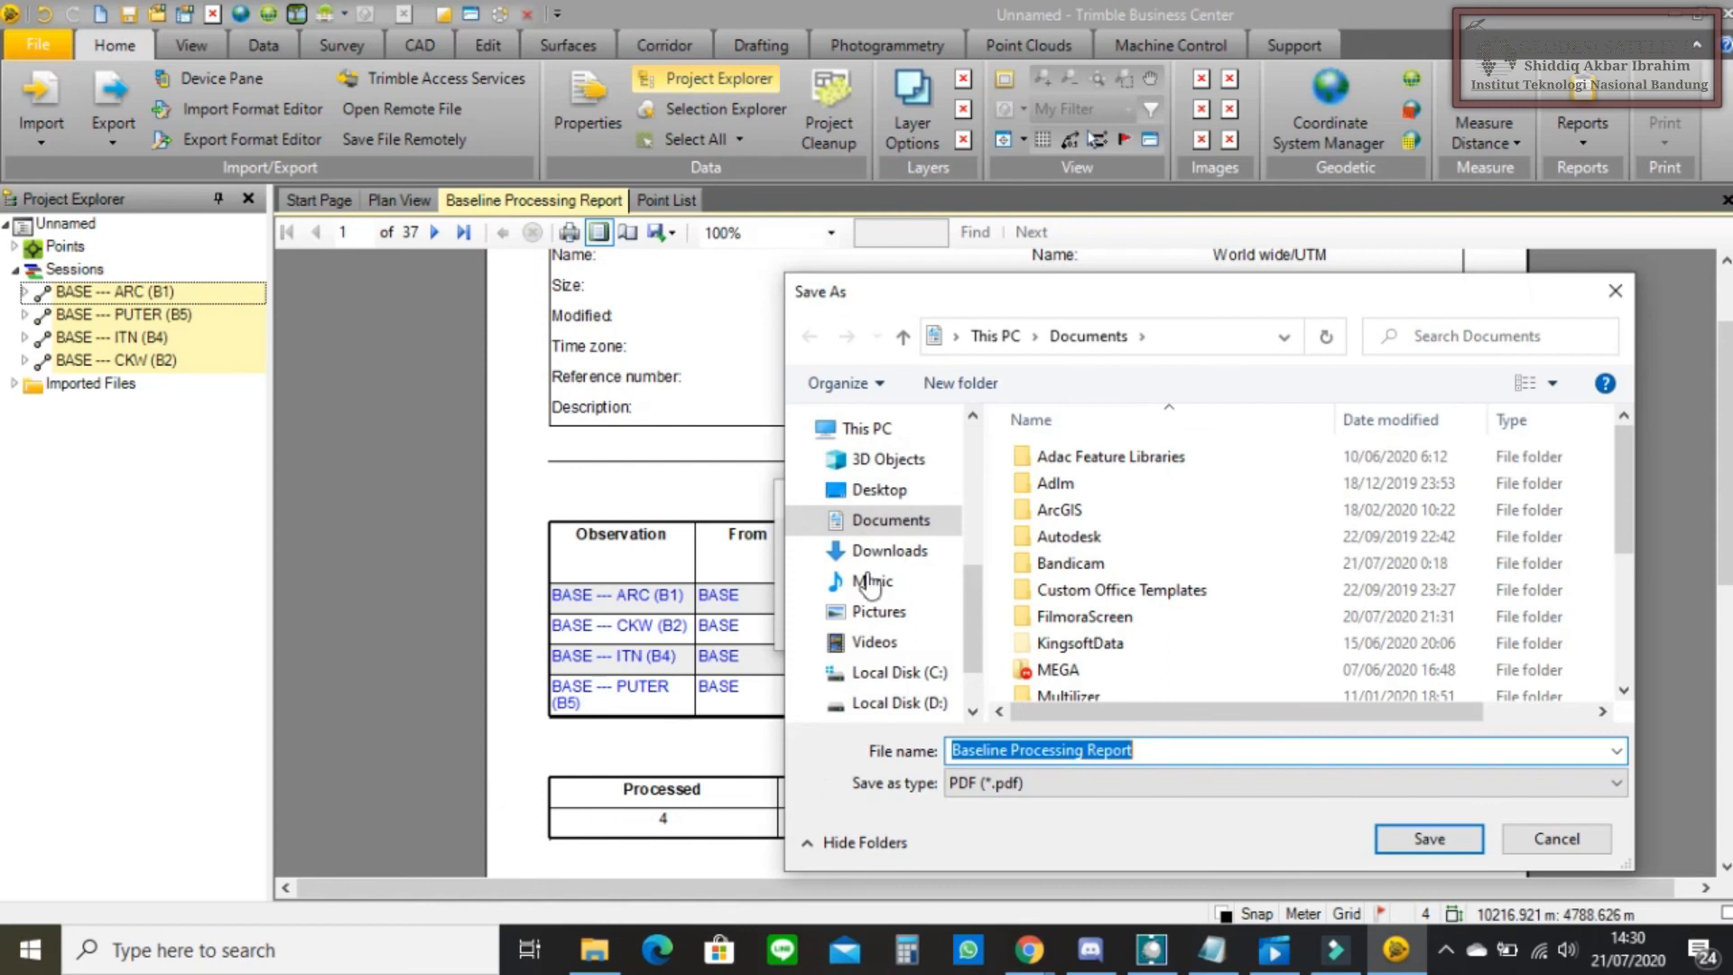
scroll(1119, 586, "down", 3)
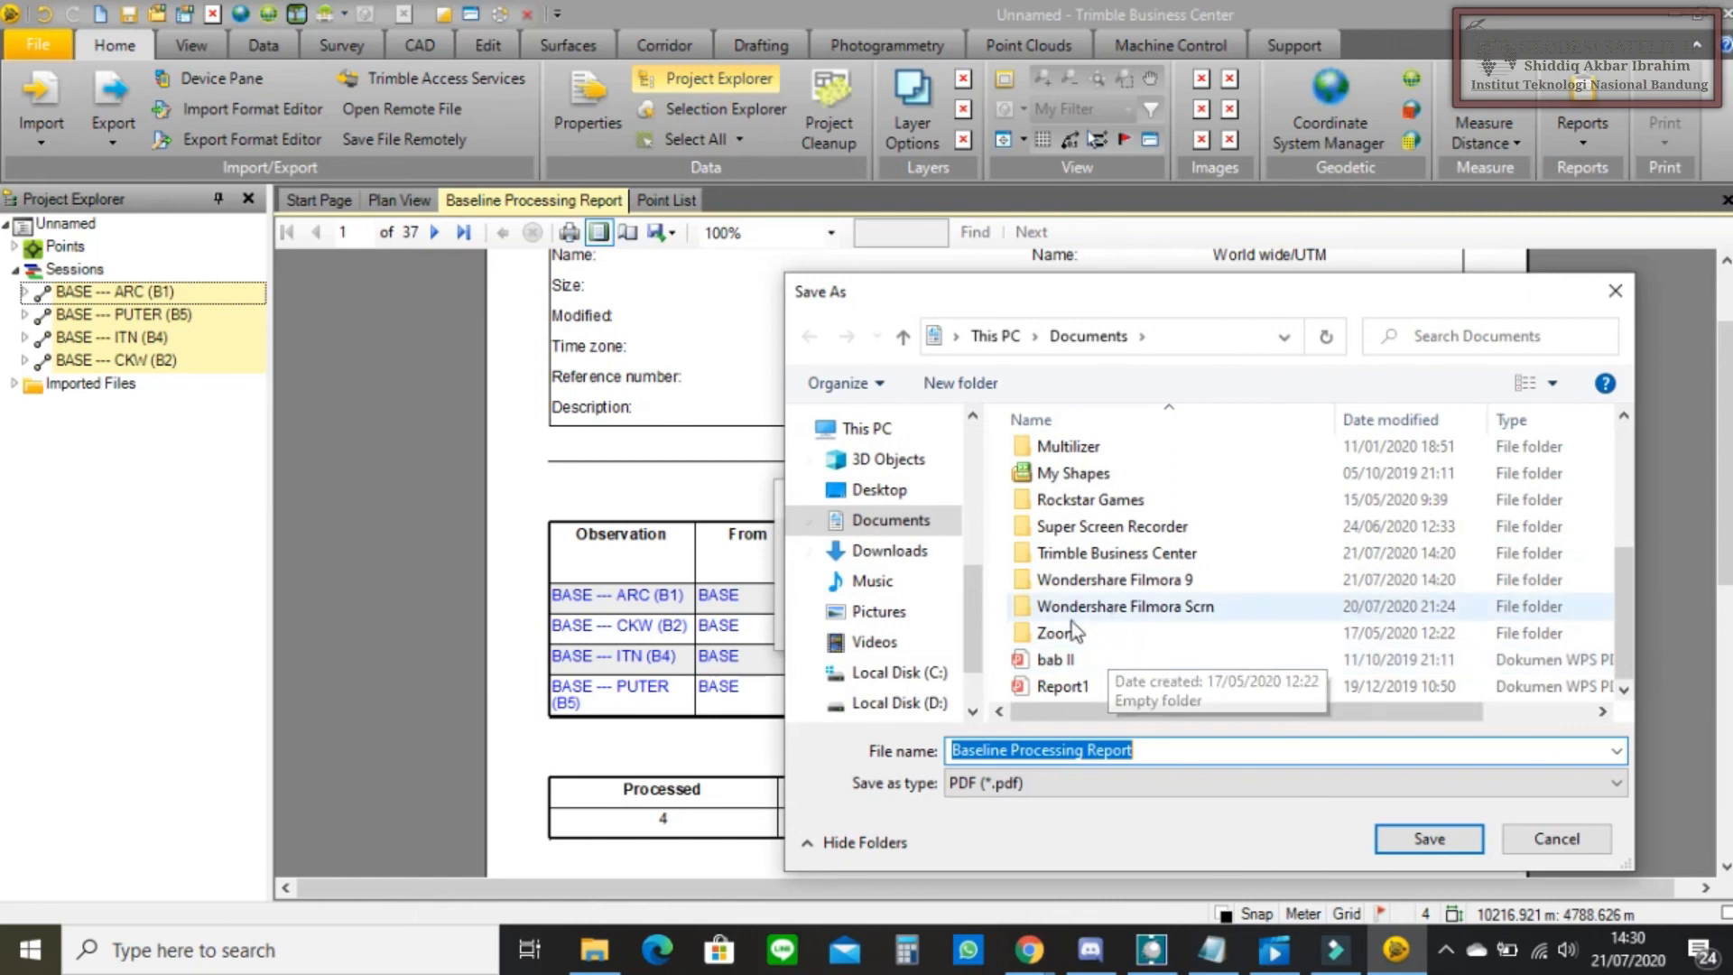
scroll(1070, 621, "up", 2)
scroll(975, 629, "down", 1)
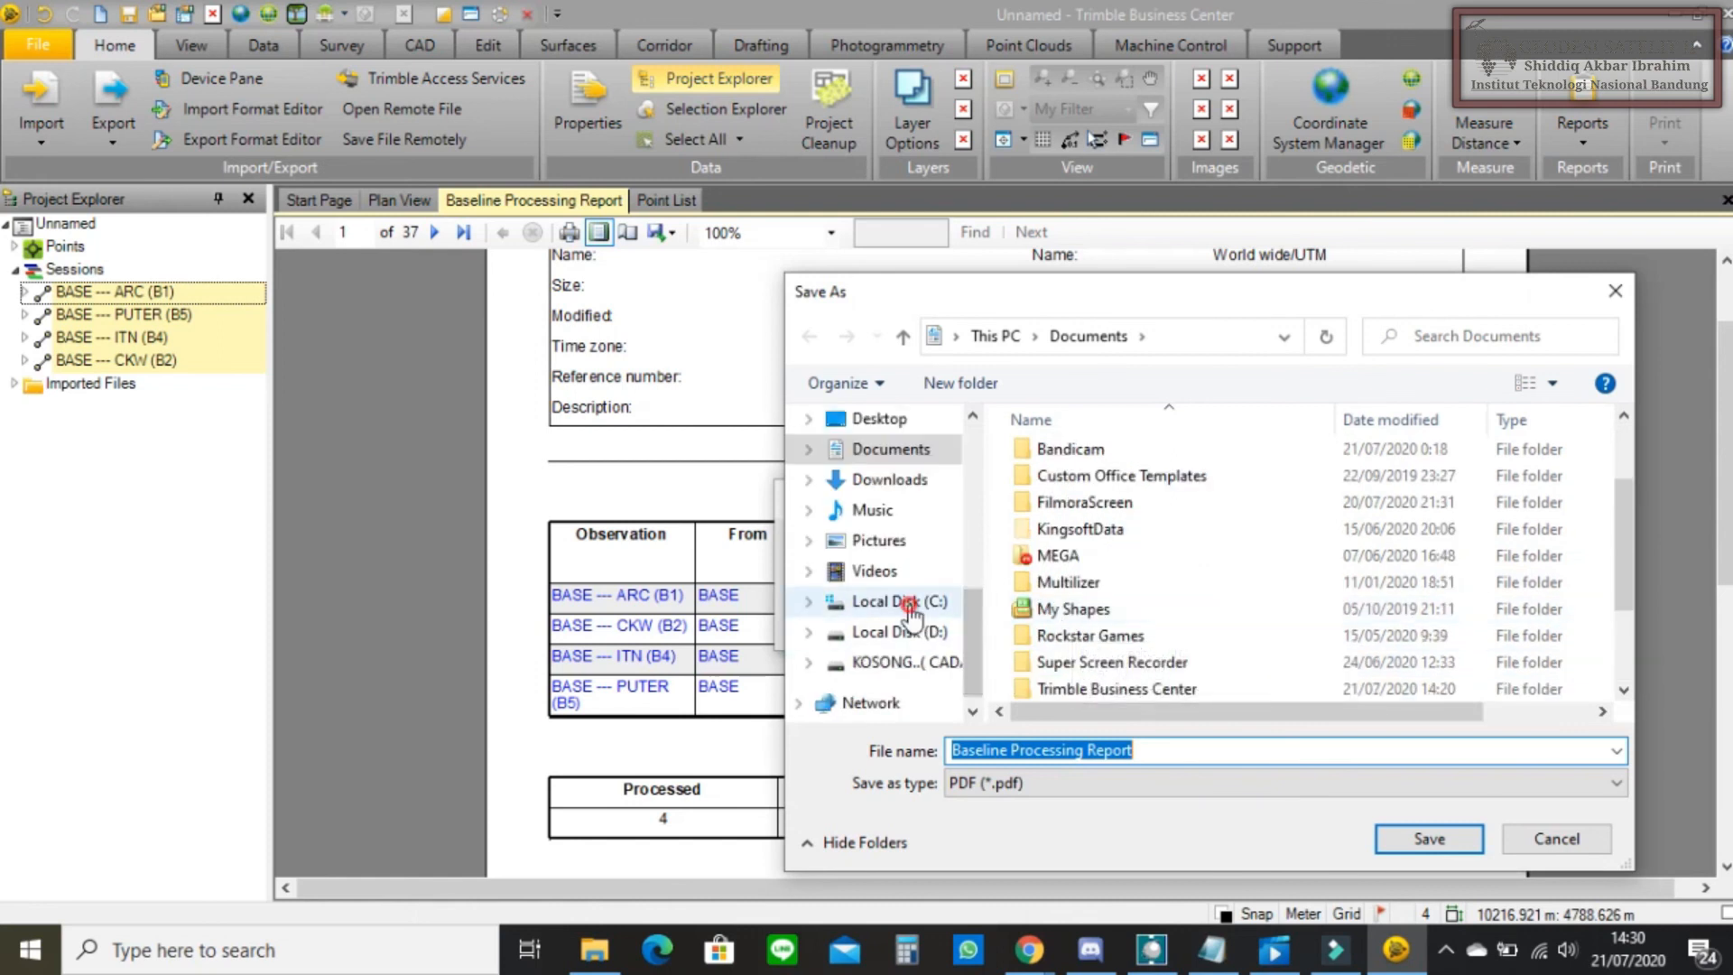
left_click(898, 601)
scroll(1112, 603, "down", 1)
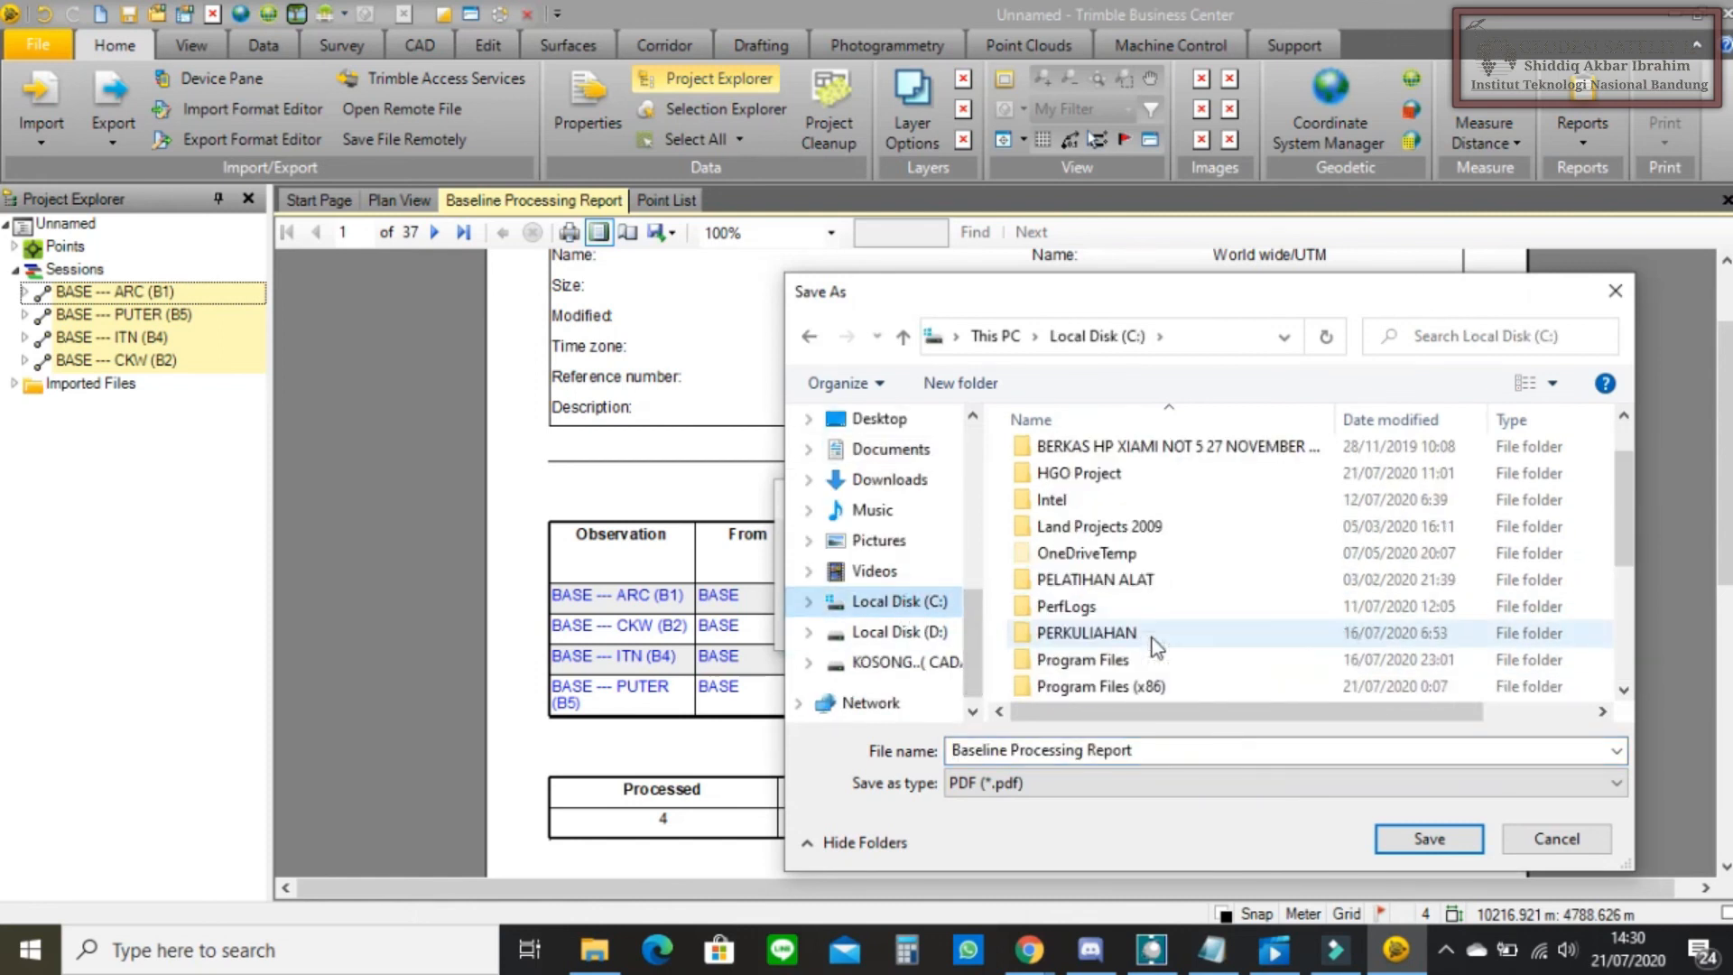
double_click(1102, 642)
scroll(1102, 643, "down", 1)
double_click(1105, 633)
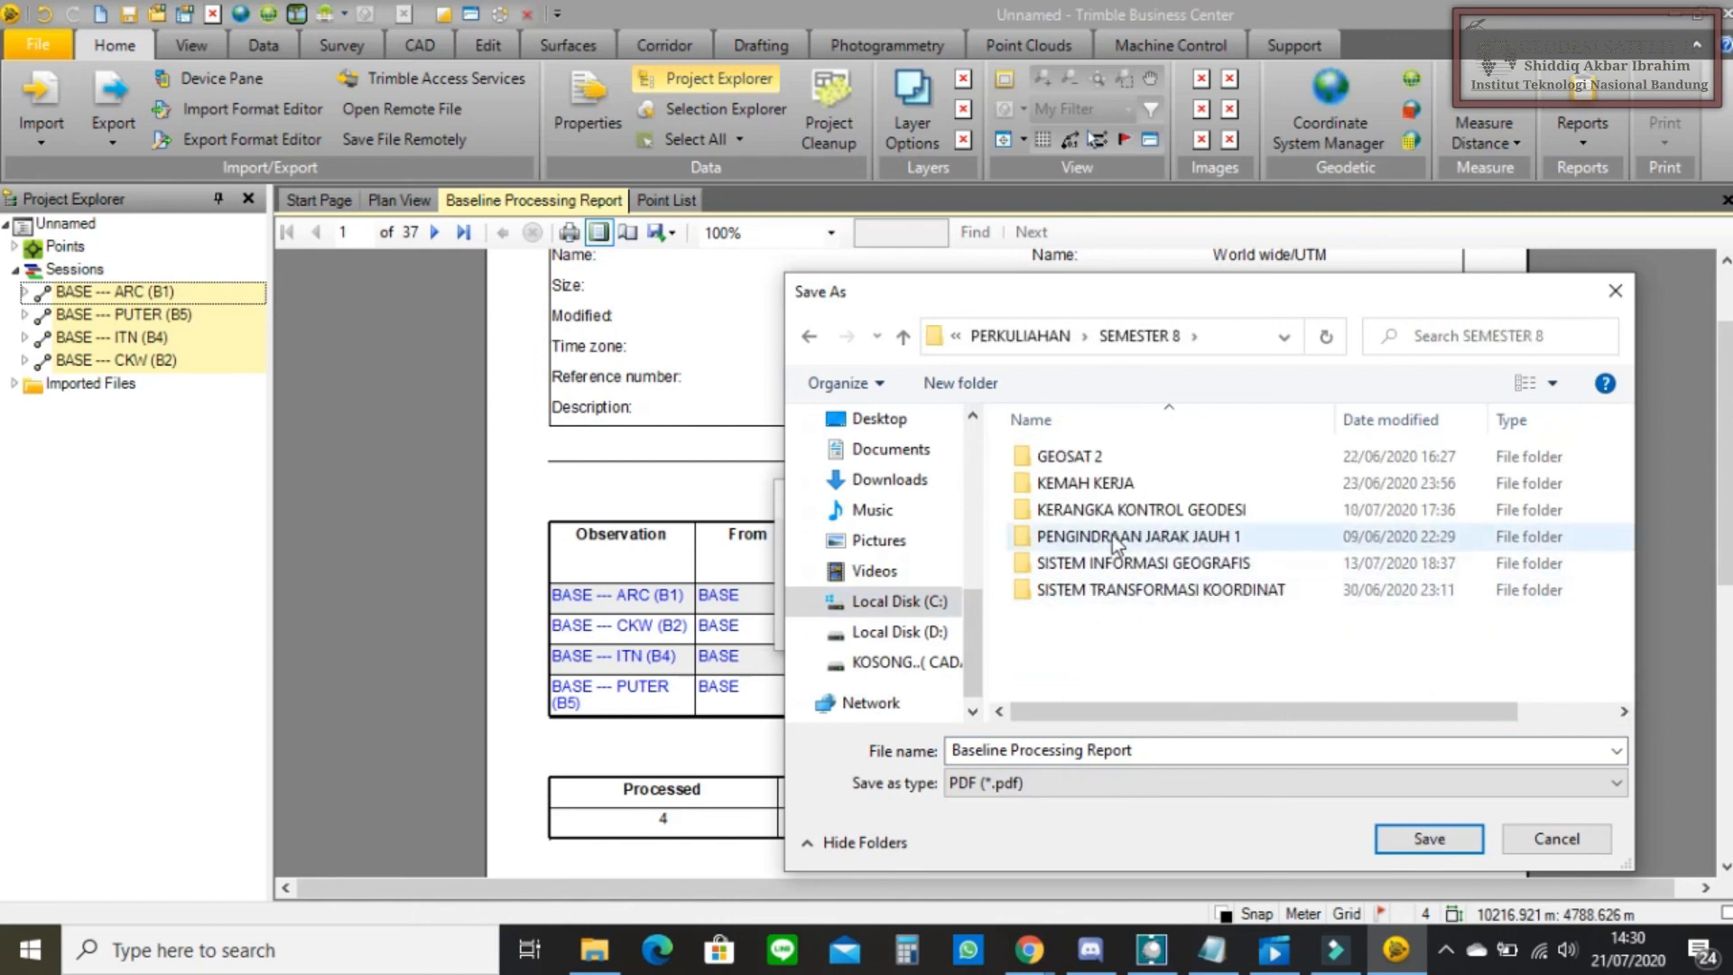
double_click(1069, 456)
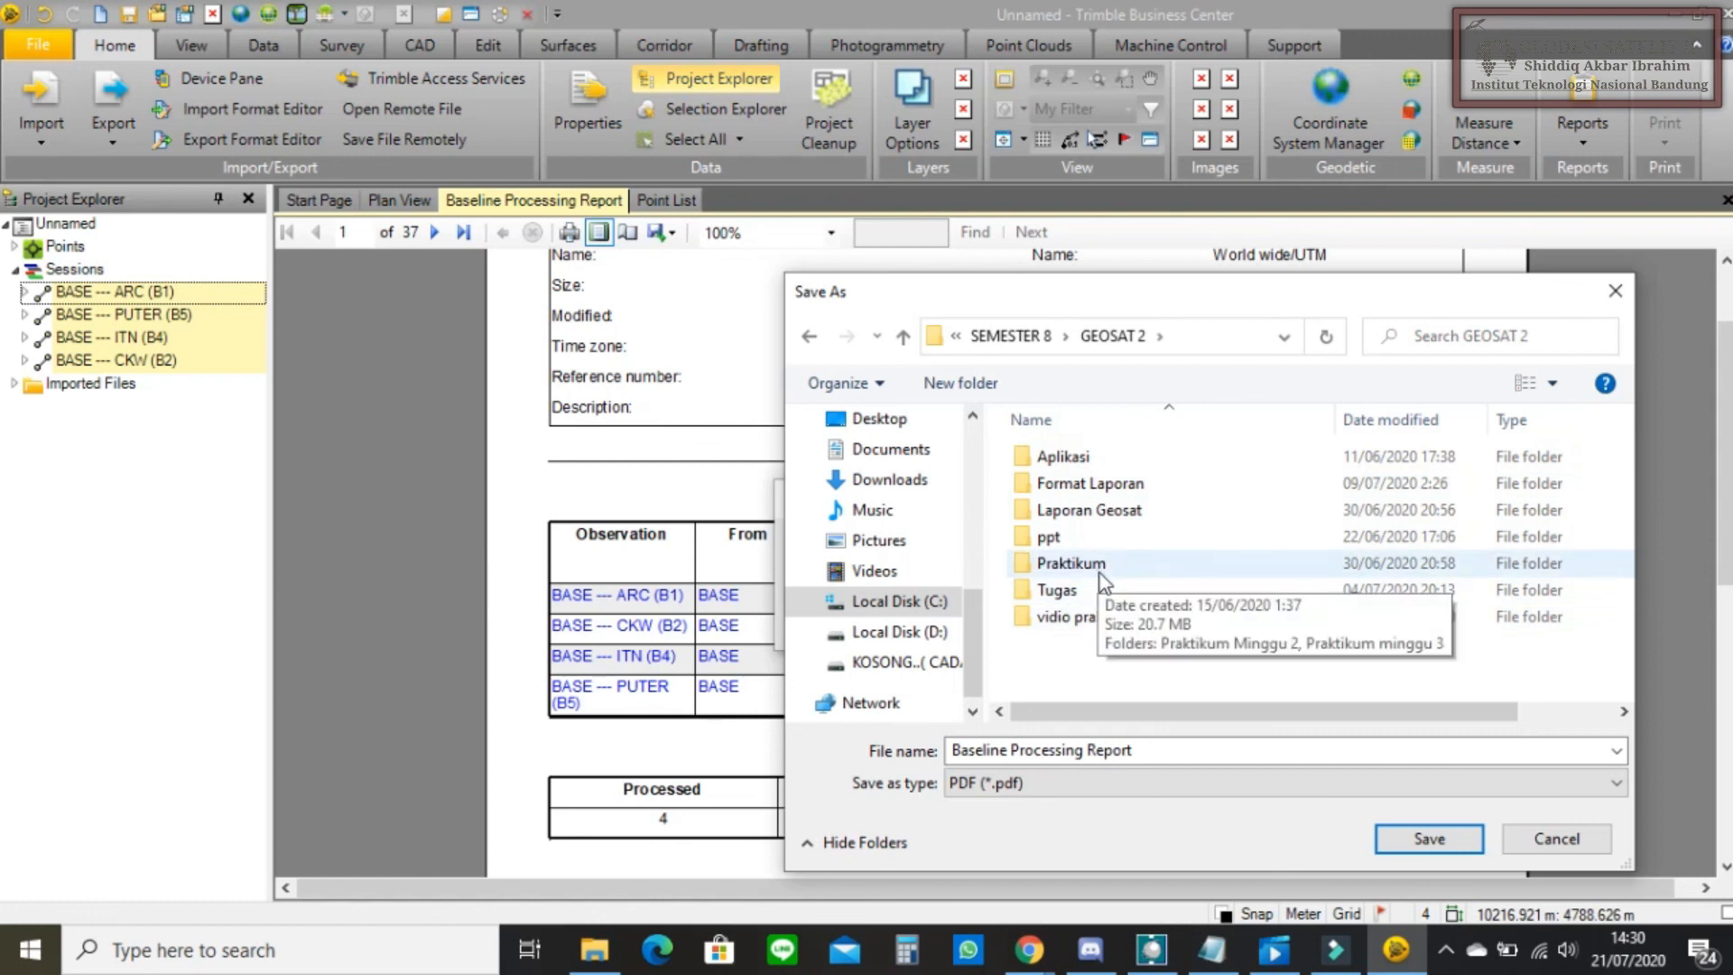
double_click(1097, 617)
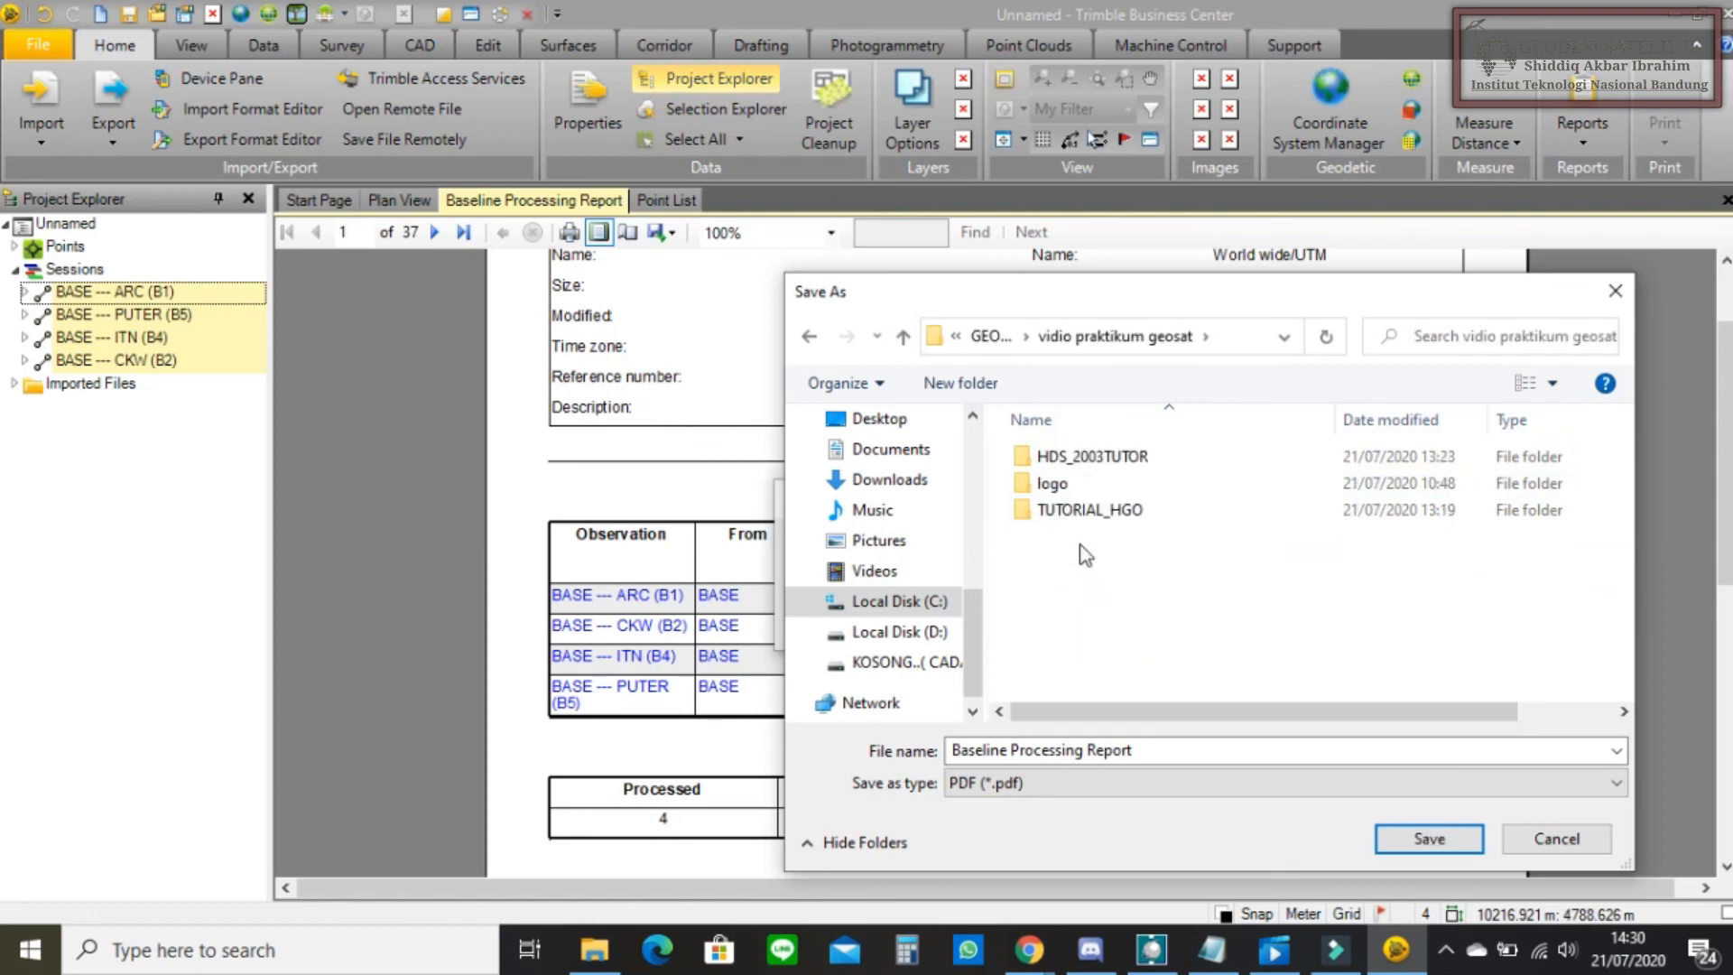
left_click(1412, 839)
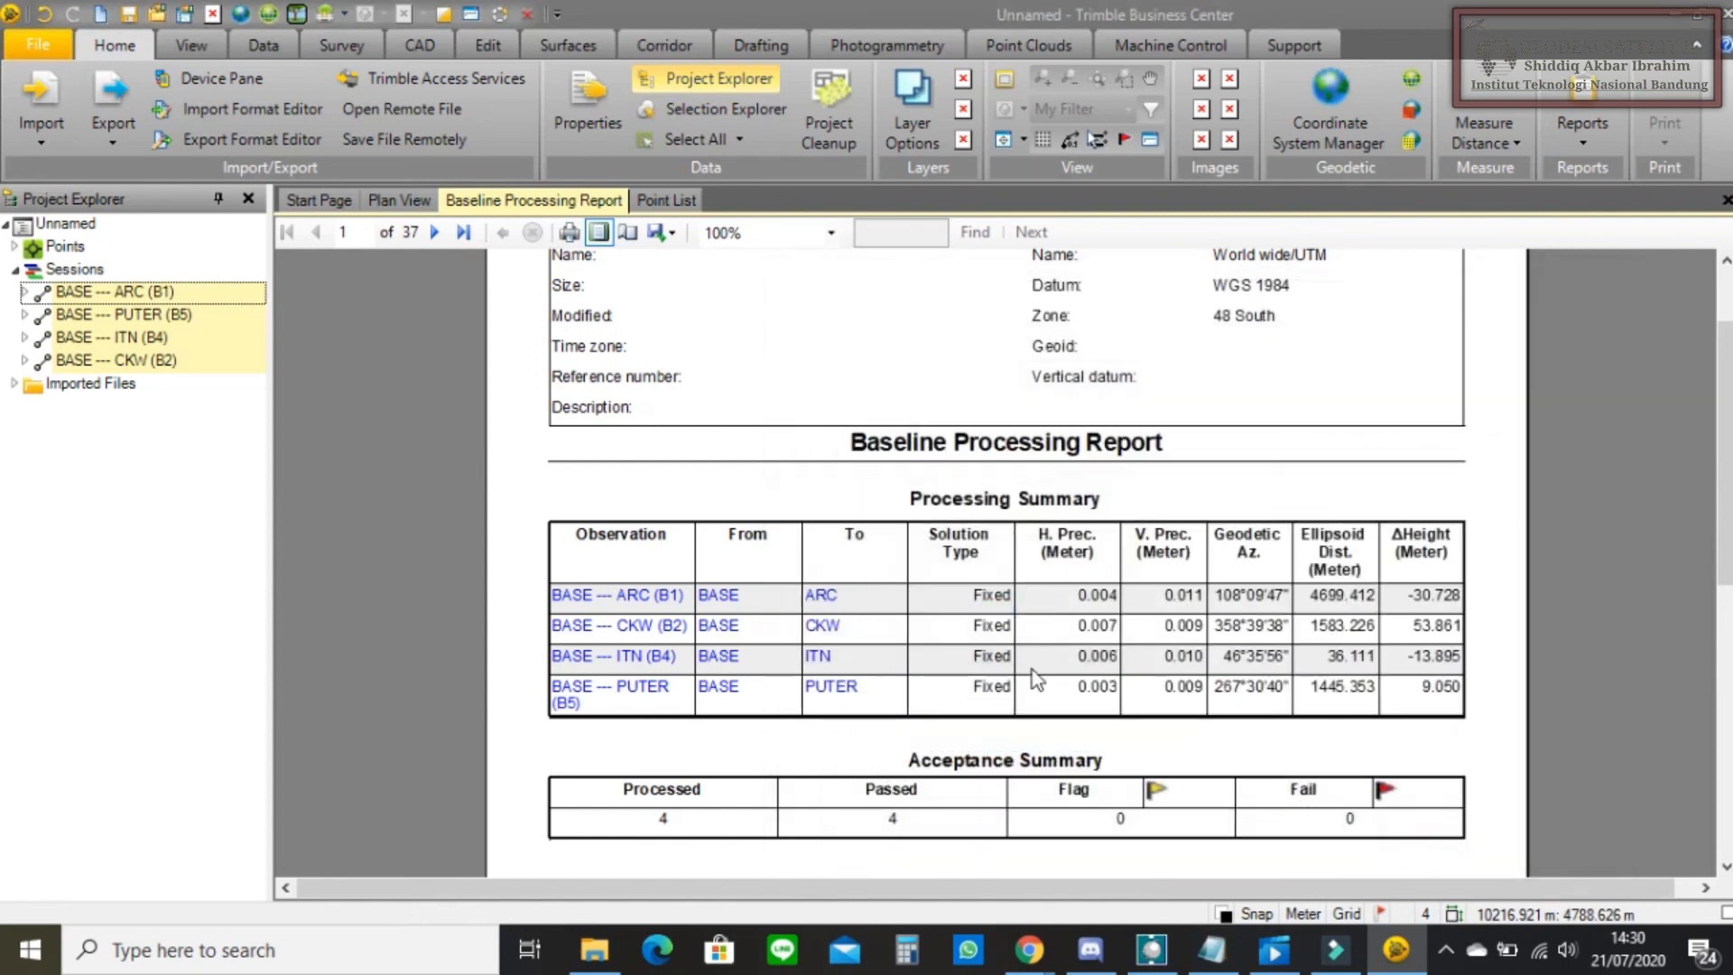
- Switch to File Explorer and open the exported Baseline Processing Report from the vidio praktikum geosat folder with Adobe Acrobat Reader DC
left_click(596, 955)
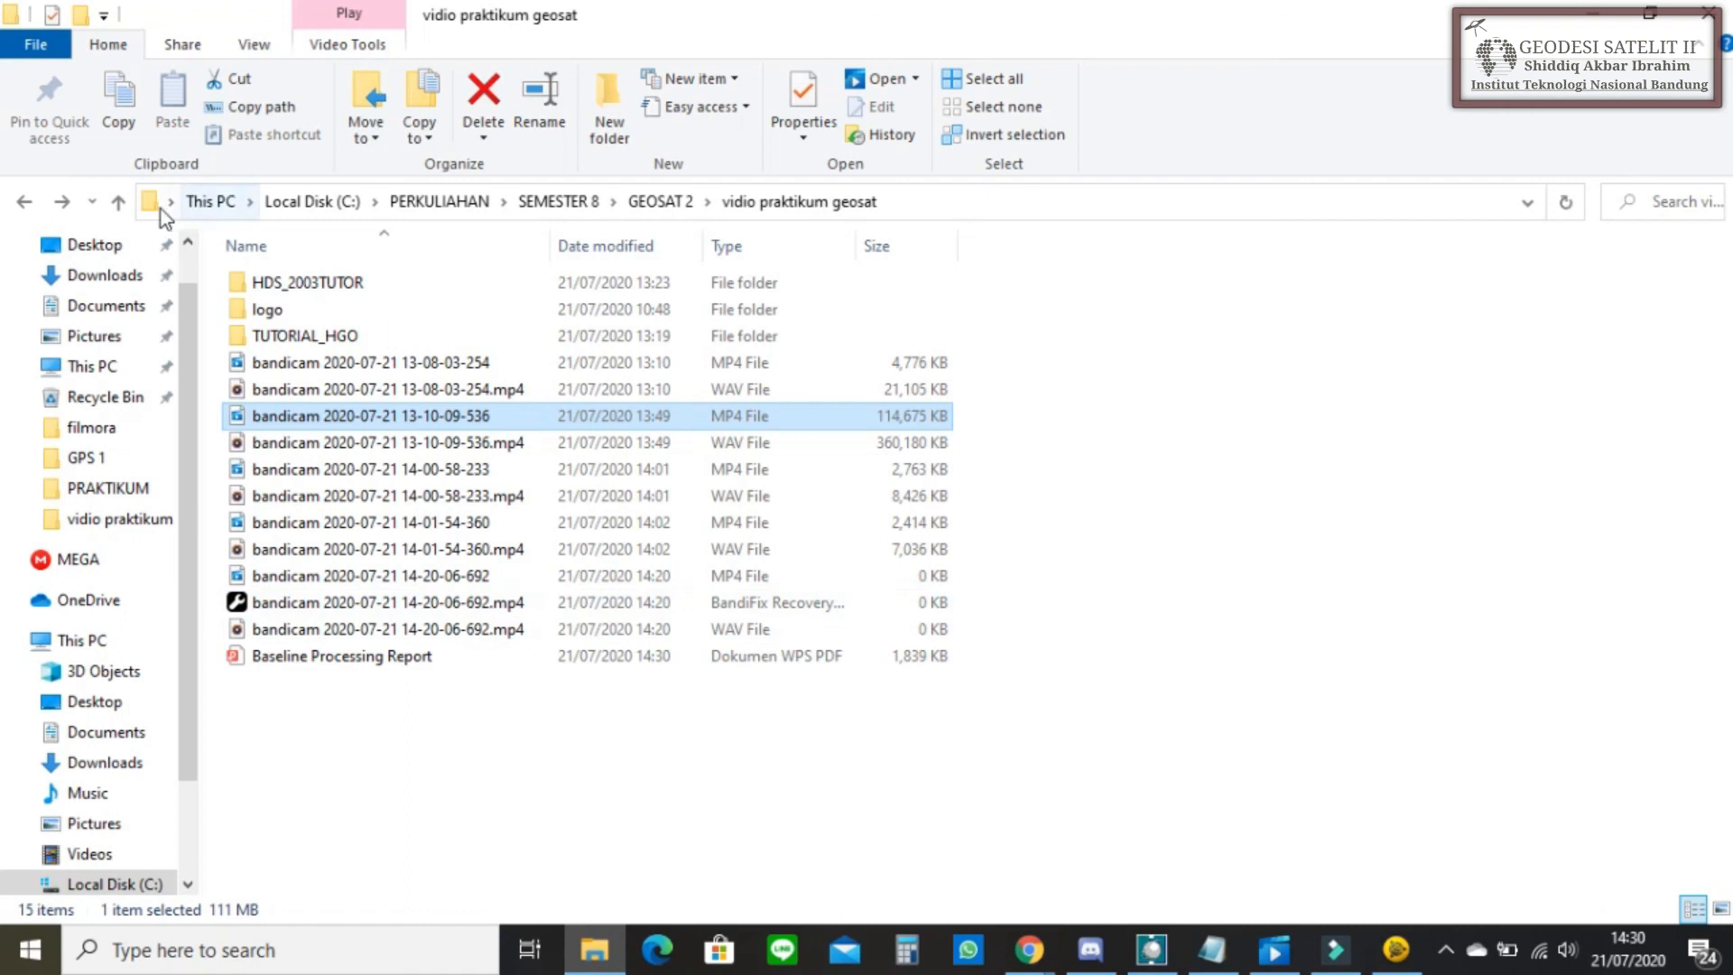
left_click(118, 201)
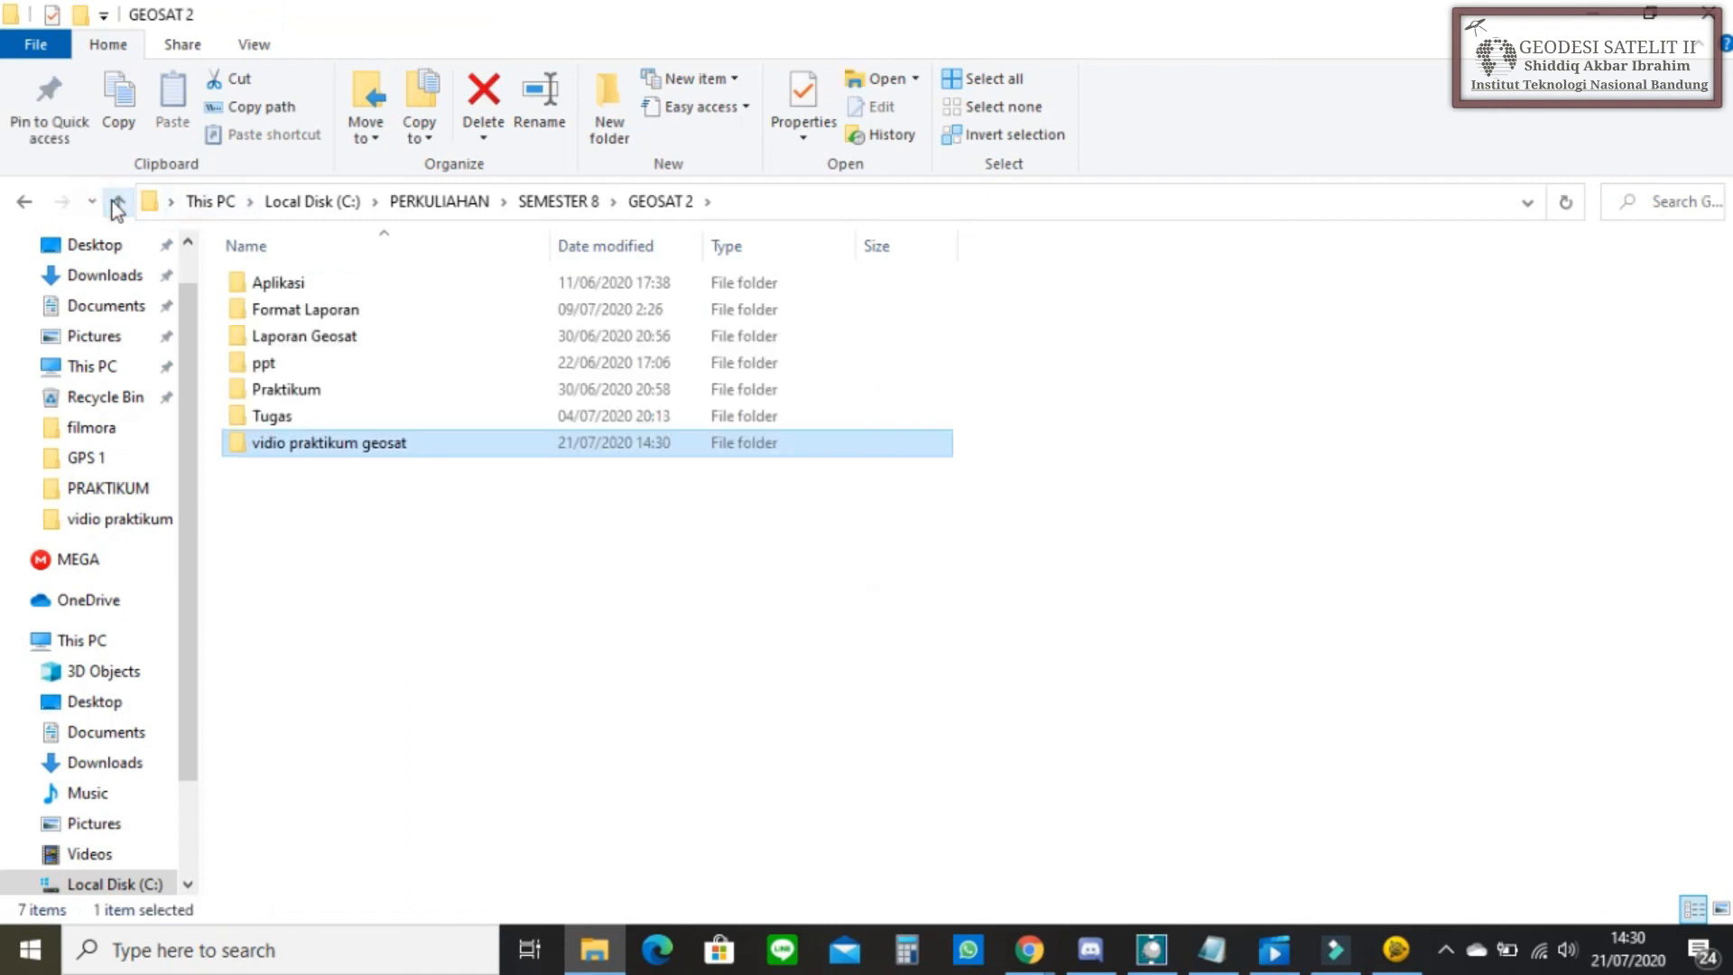
double_click(323, 445)
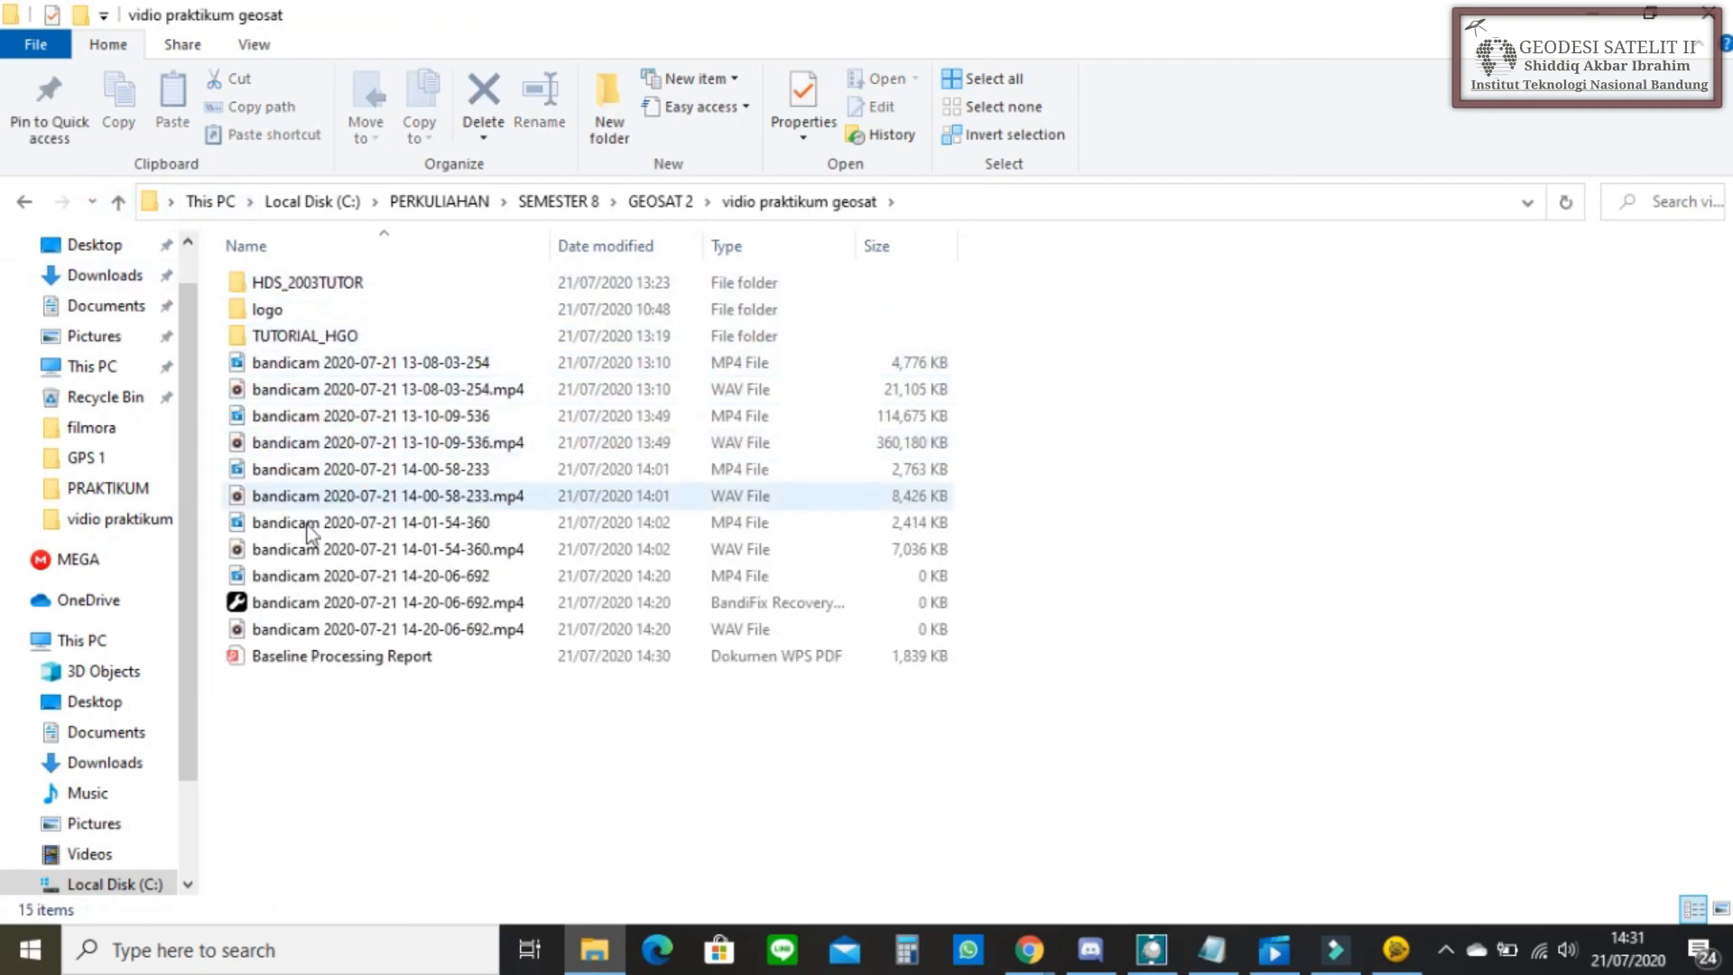
left_click(307, 661)
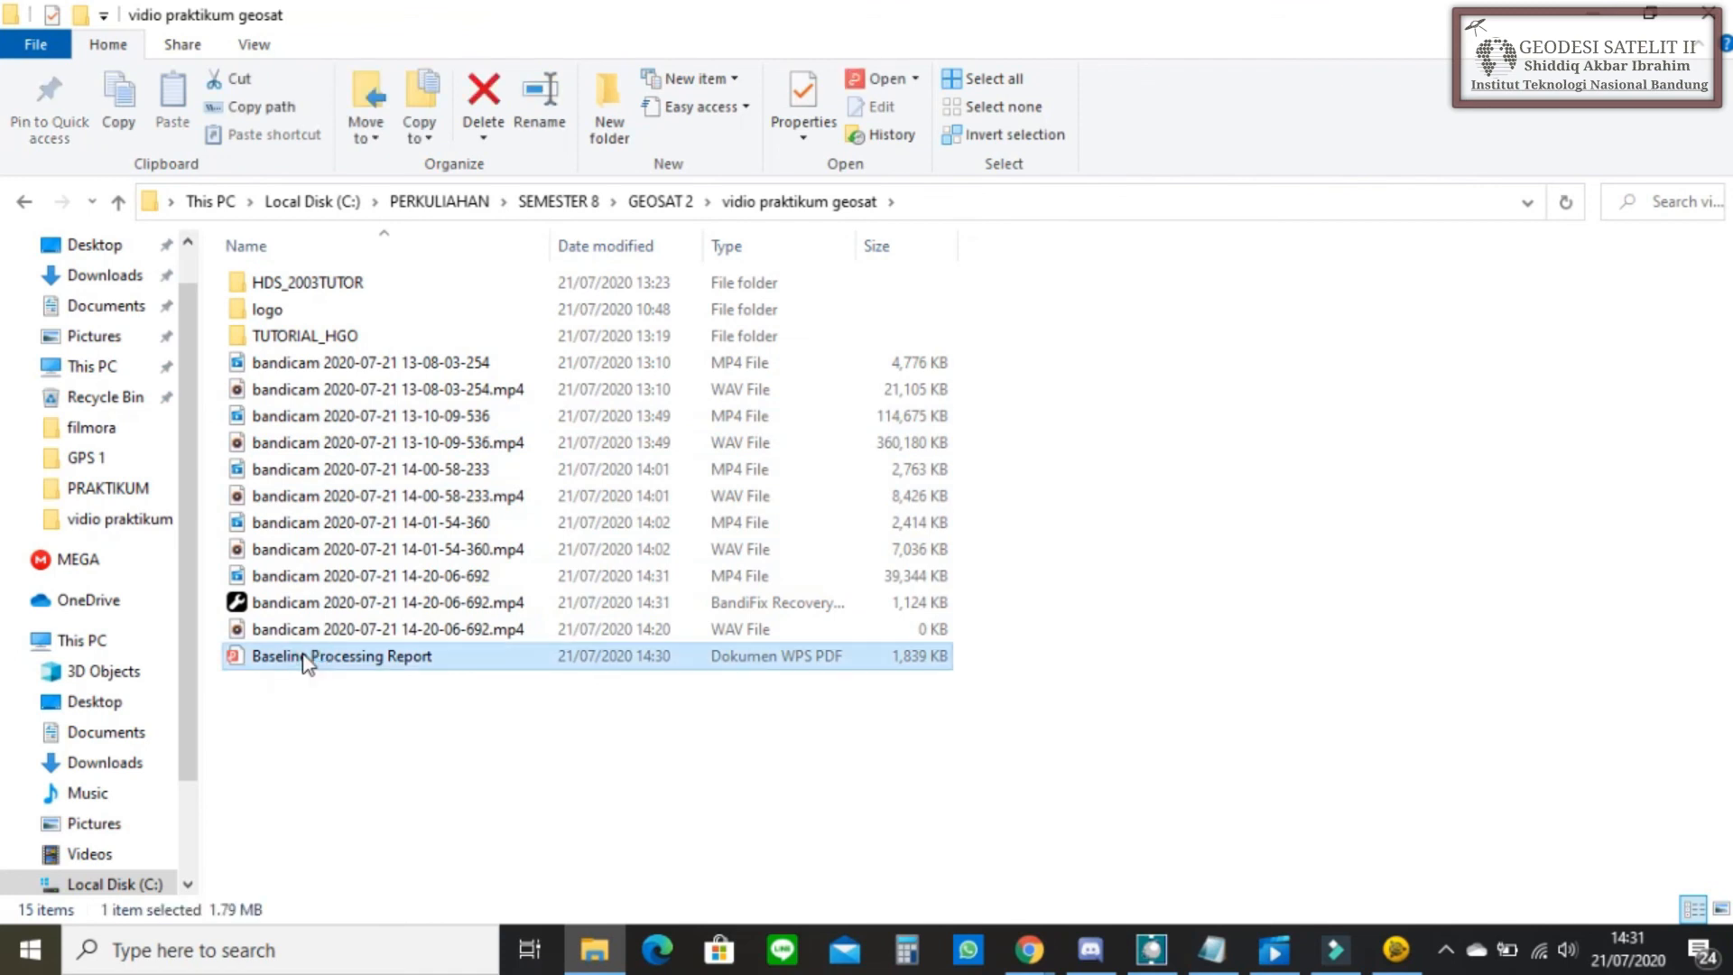
right_click(307, 660)
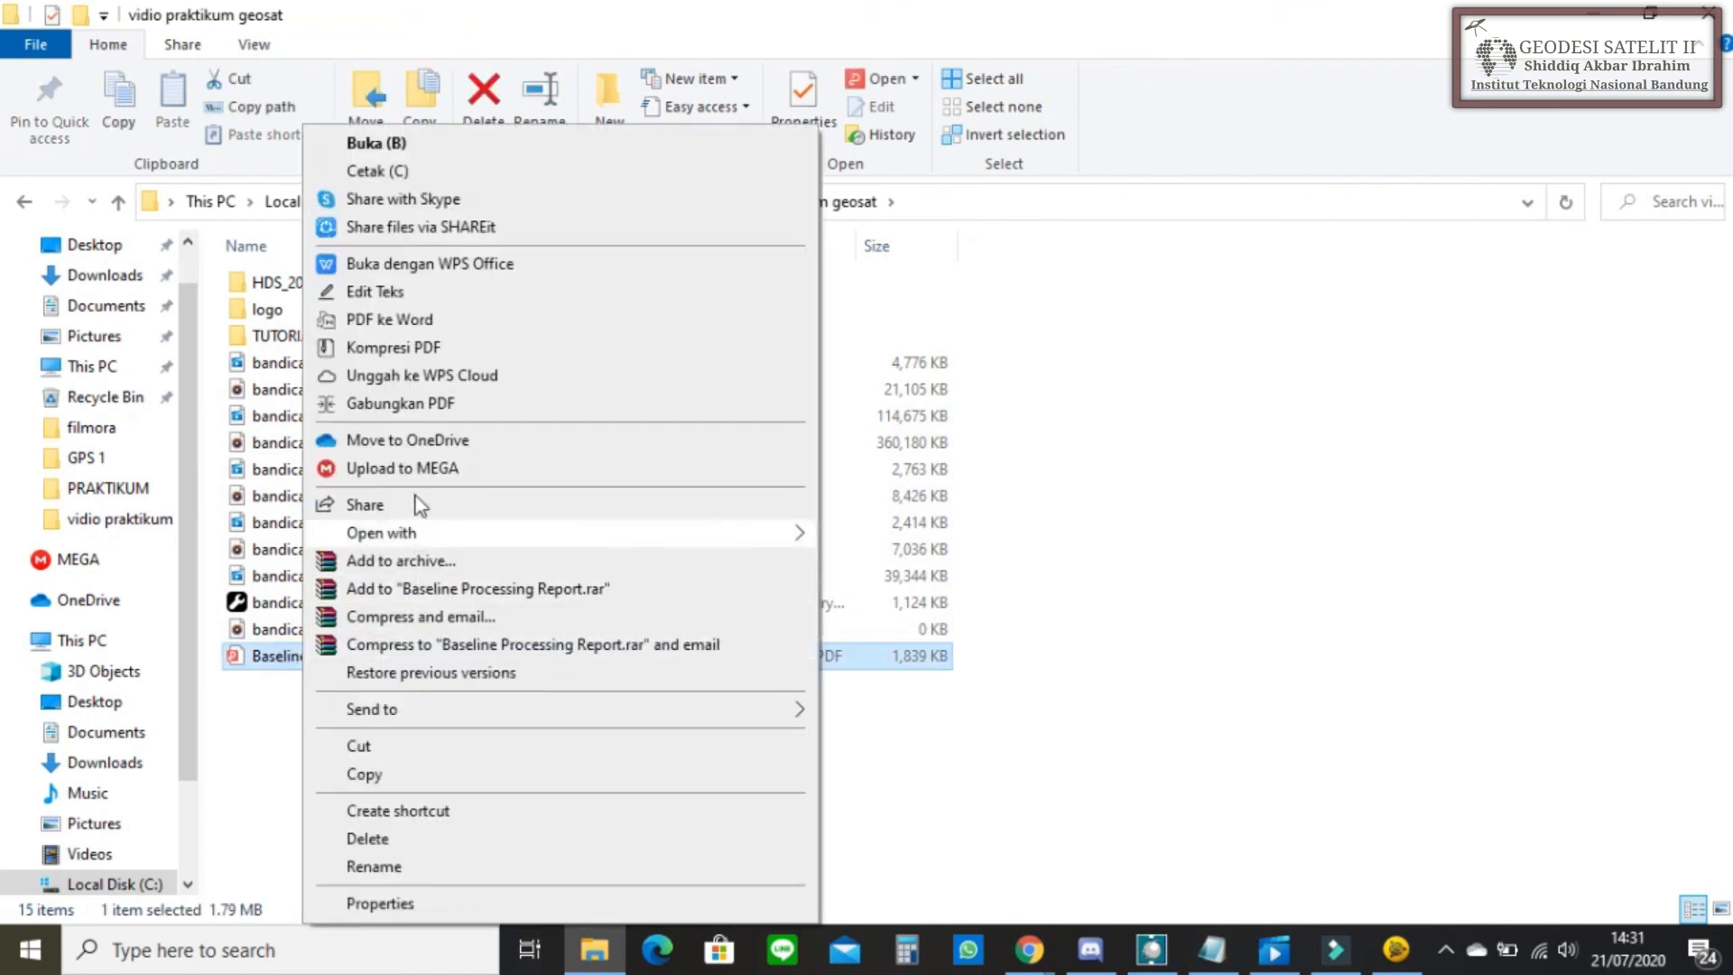
left_click(412, 526)
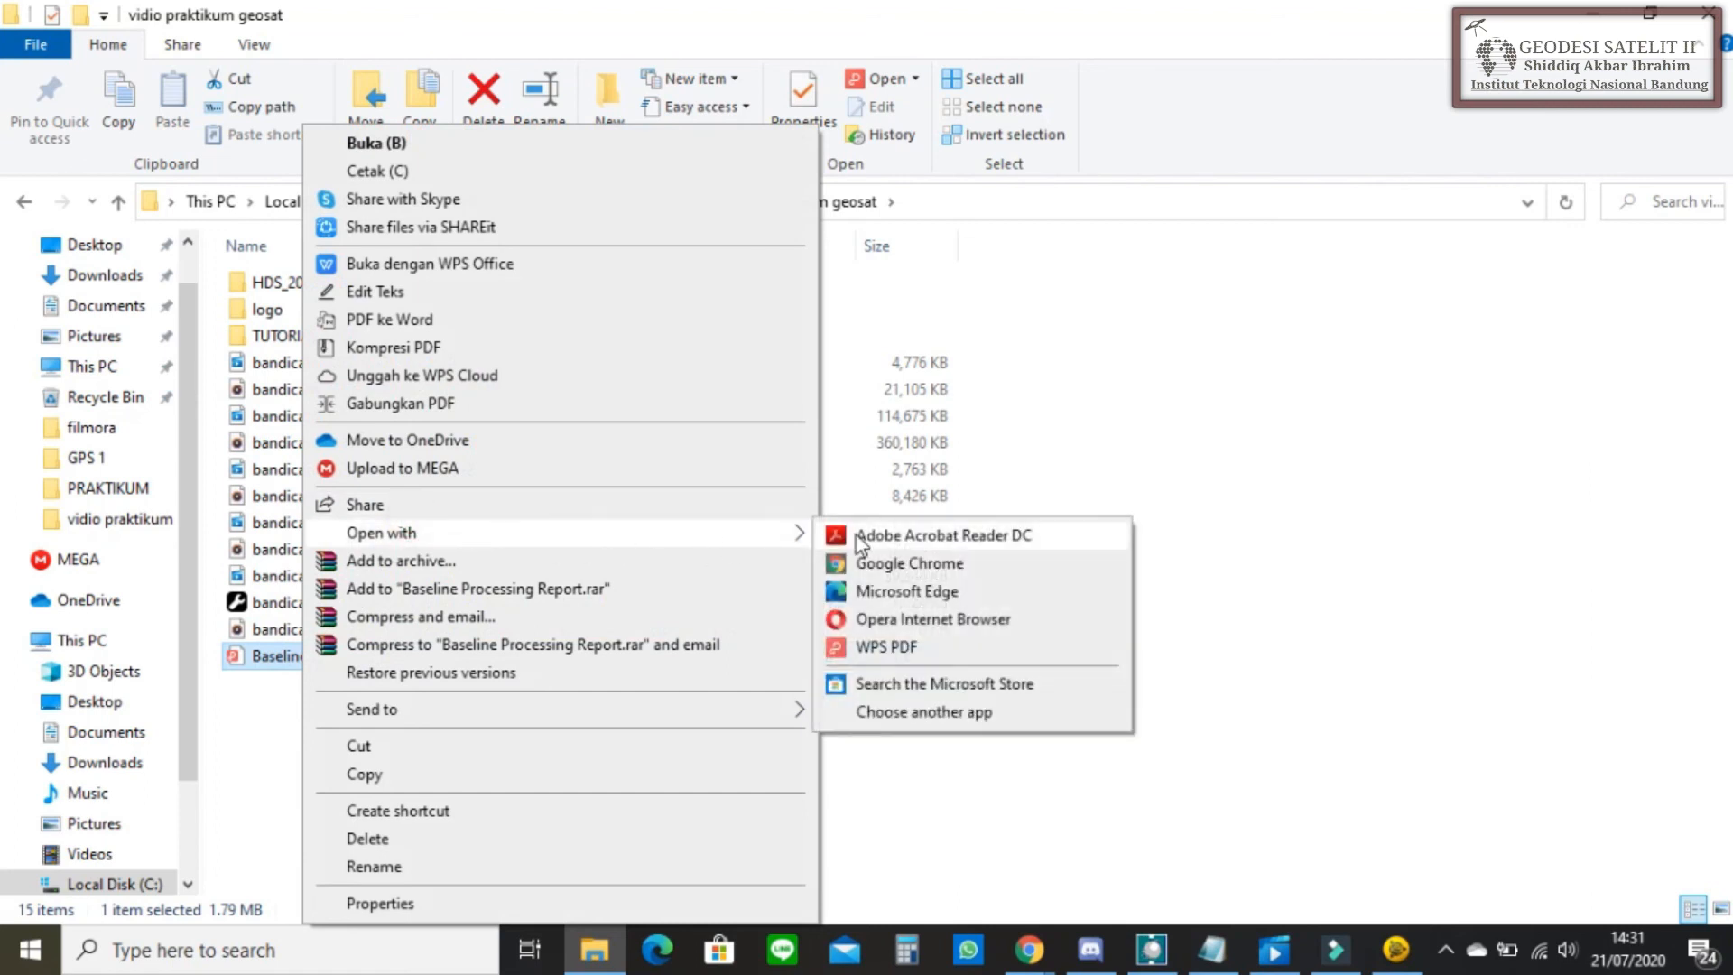
left_click(862, 535)
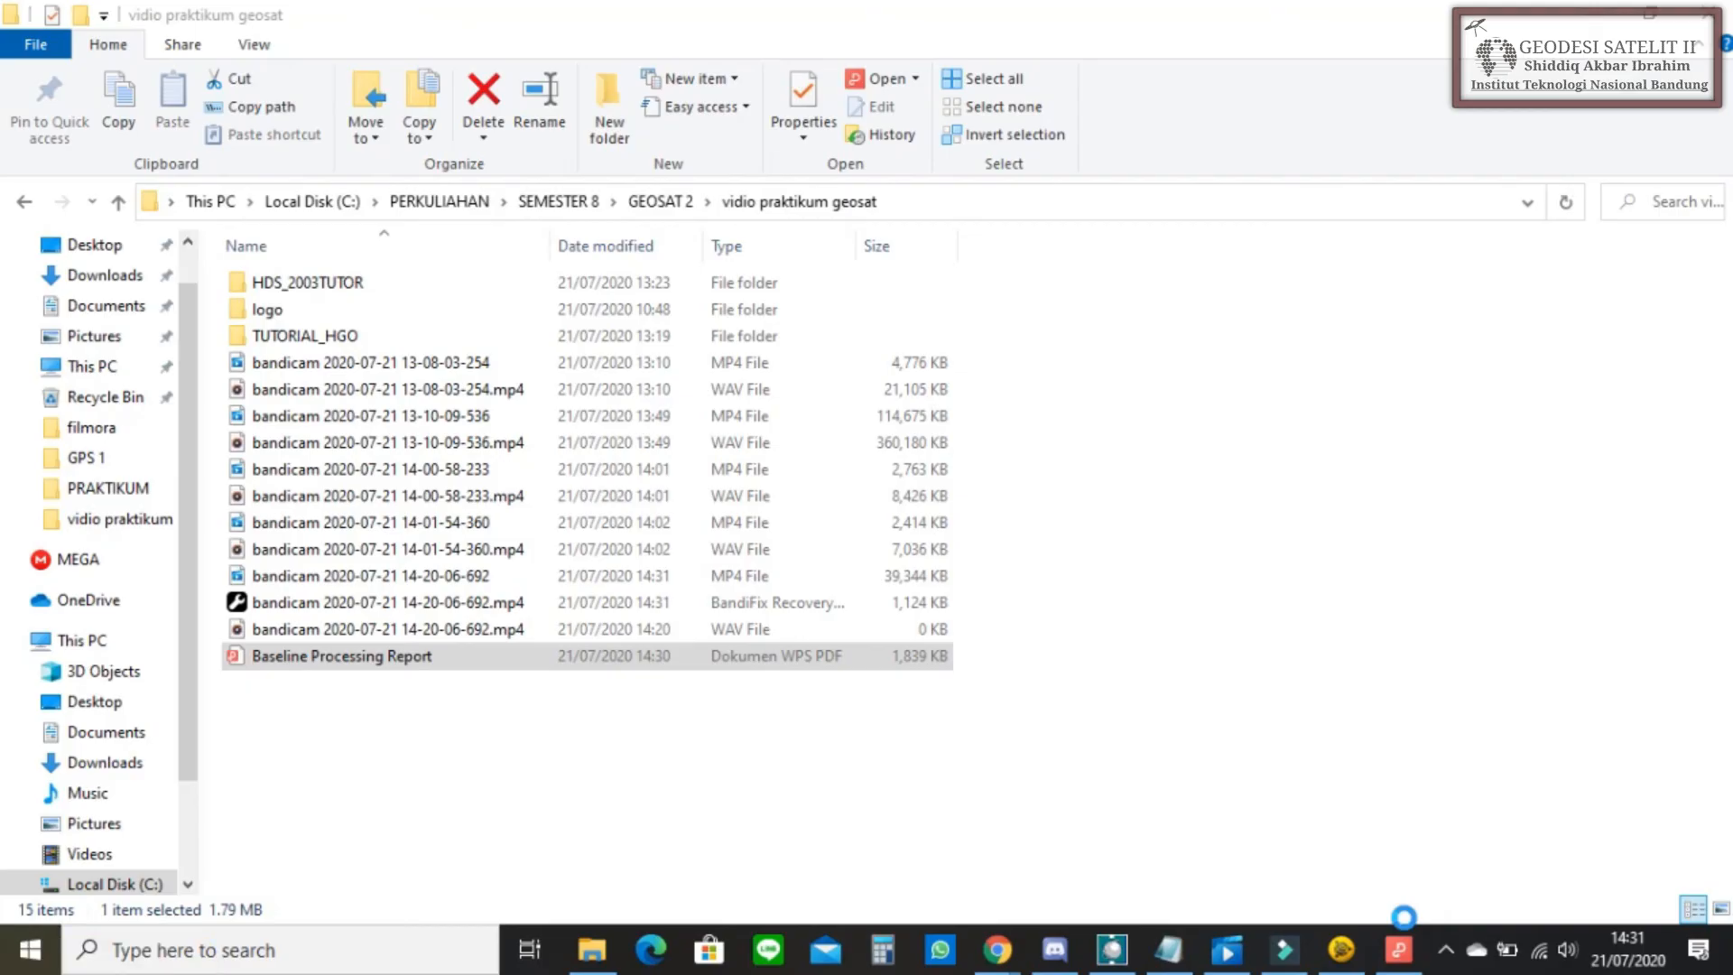
- Switch to WPS PDF and review the exported report's processing summary and acceptance summary
mouse_move(1401, 948)
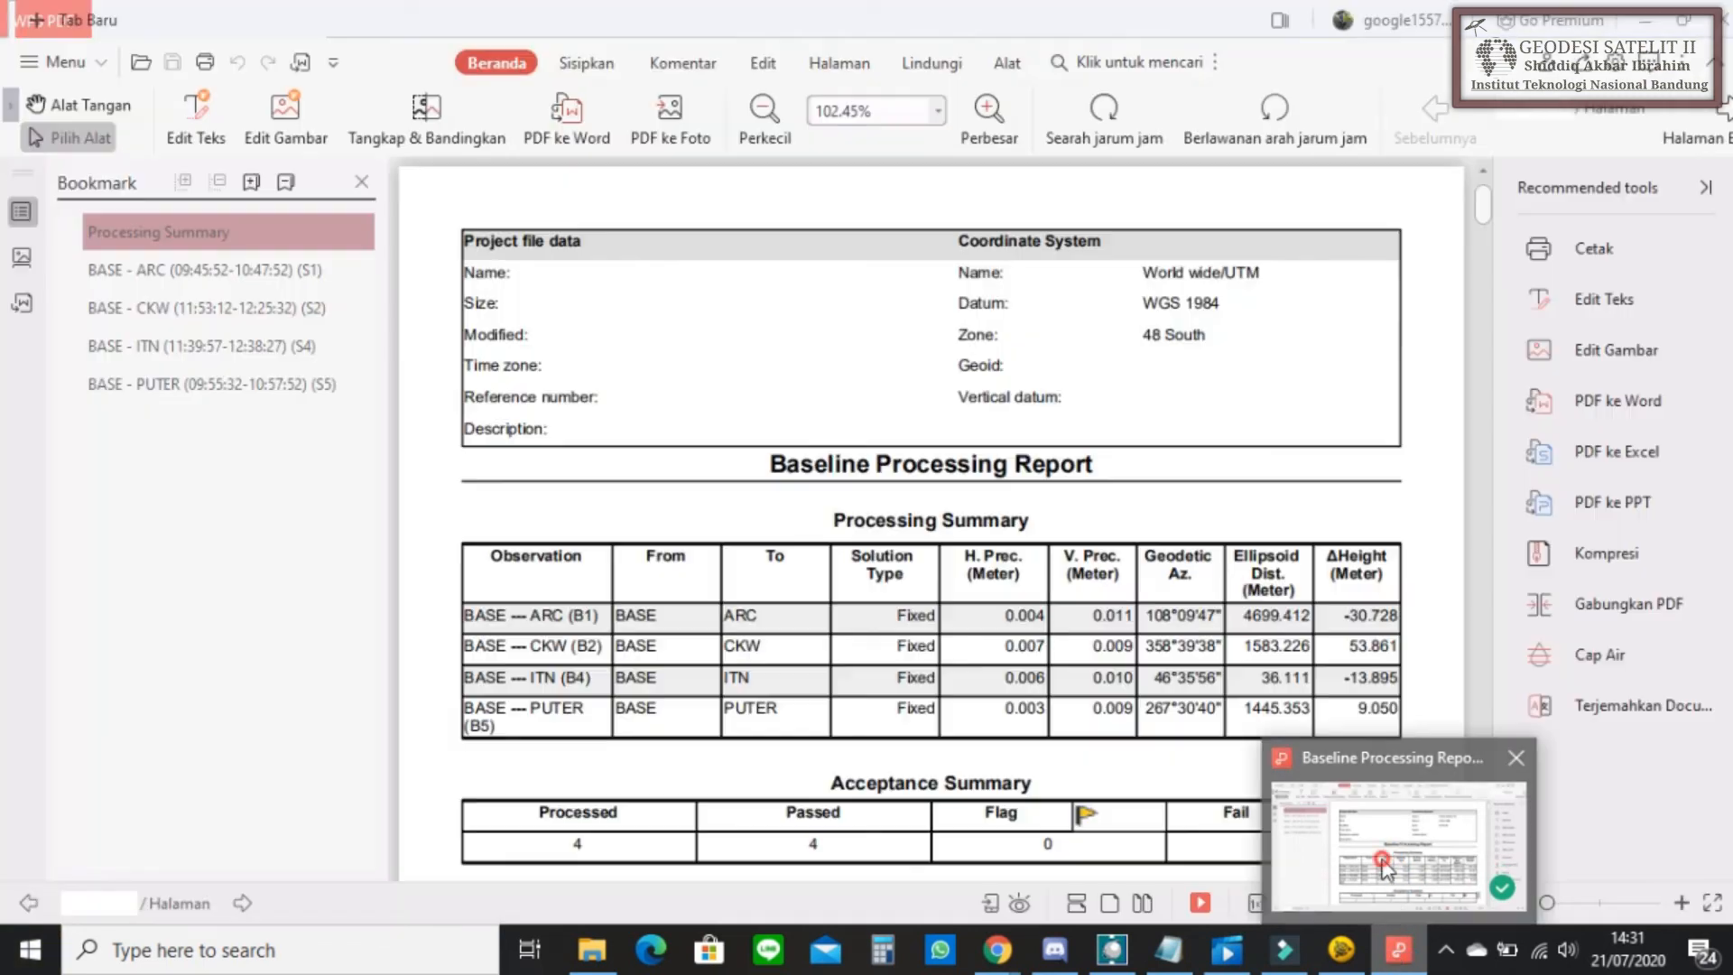
left_click(1382, 863)
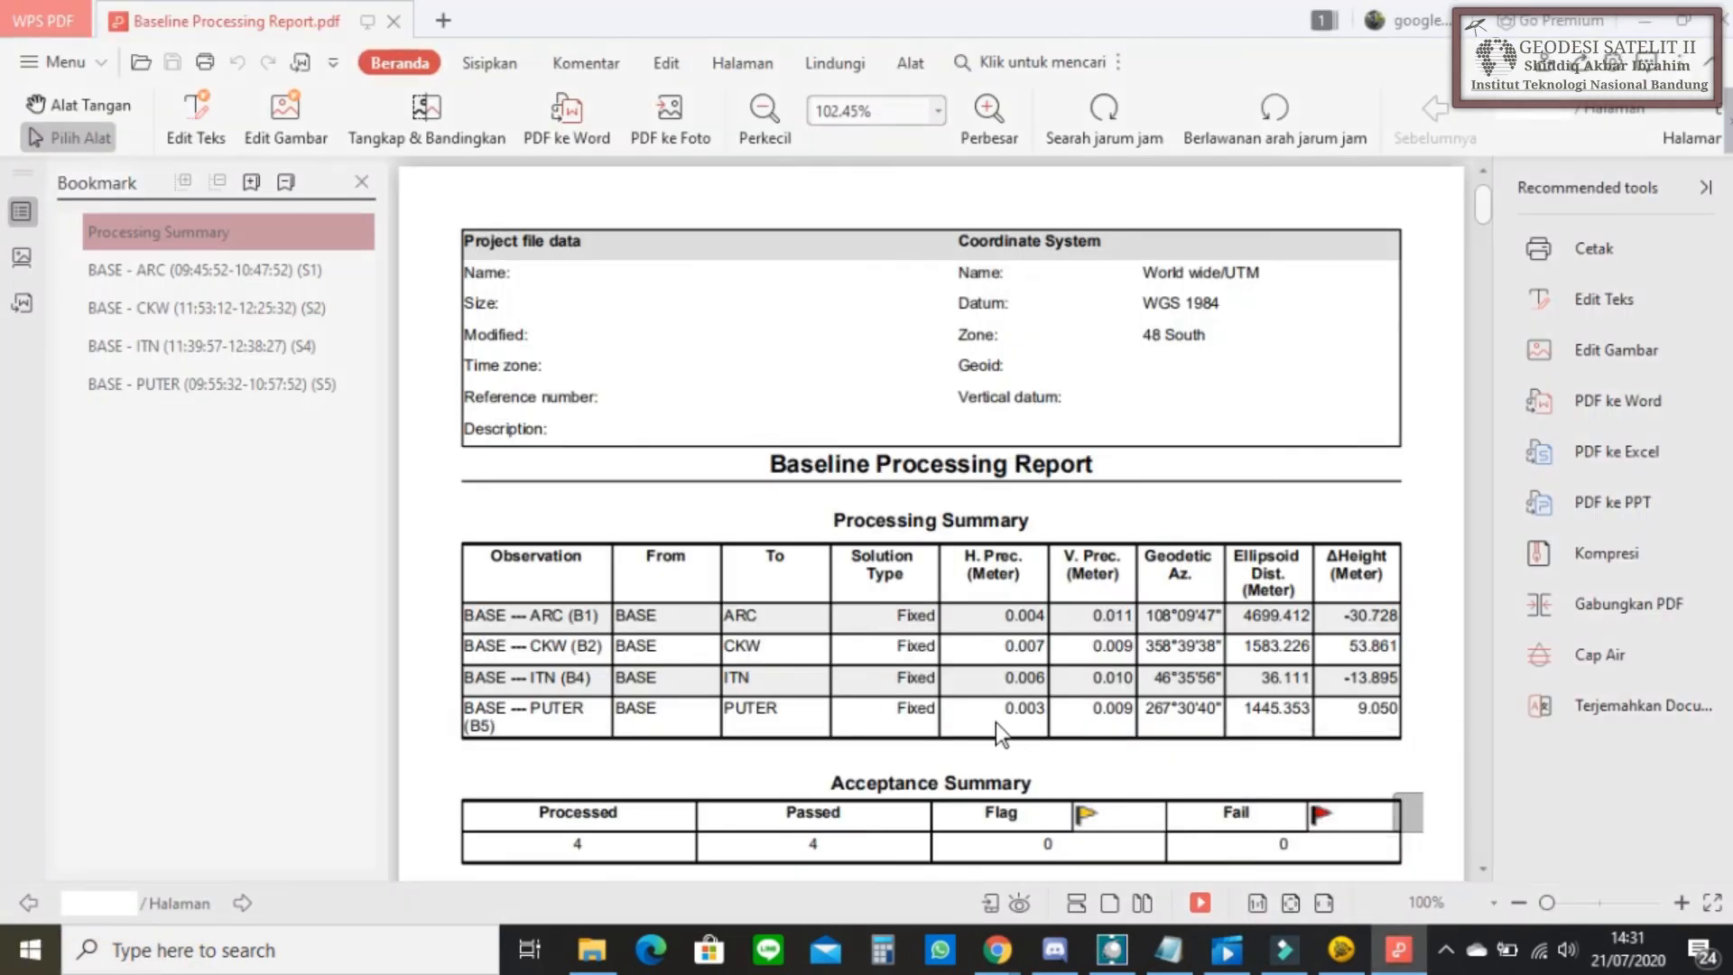
scroll(1136, 707, "down", 2)
scroll(1156, 701, "up", 3)
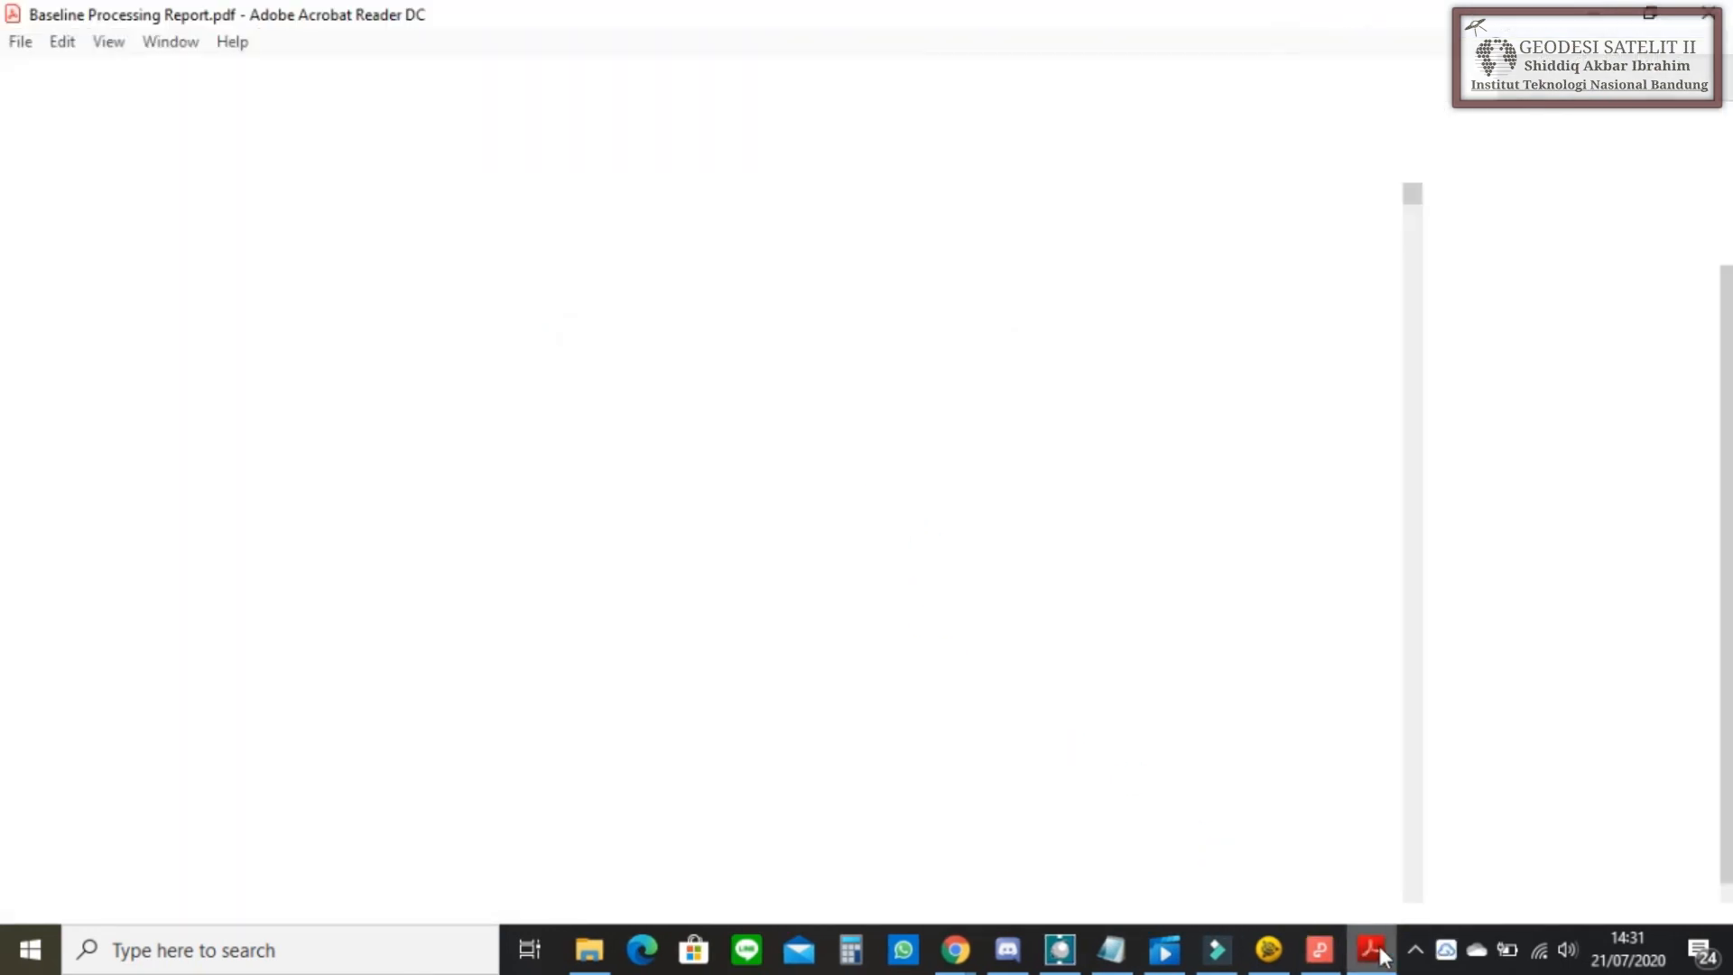
mouse_move(1320, 950)
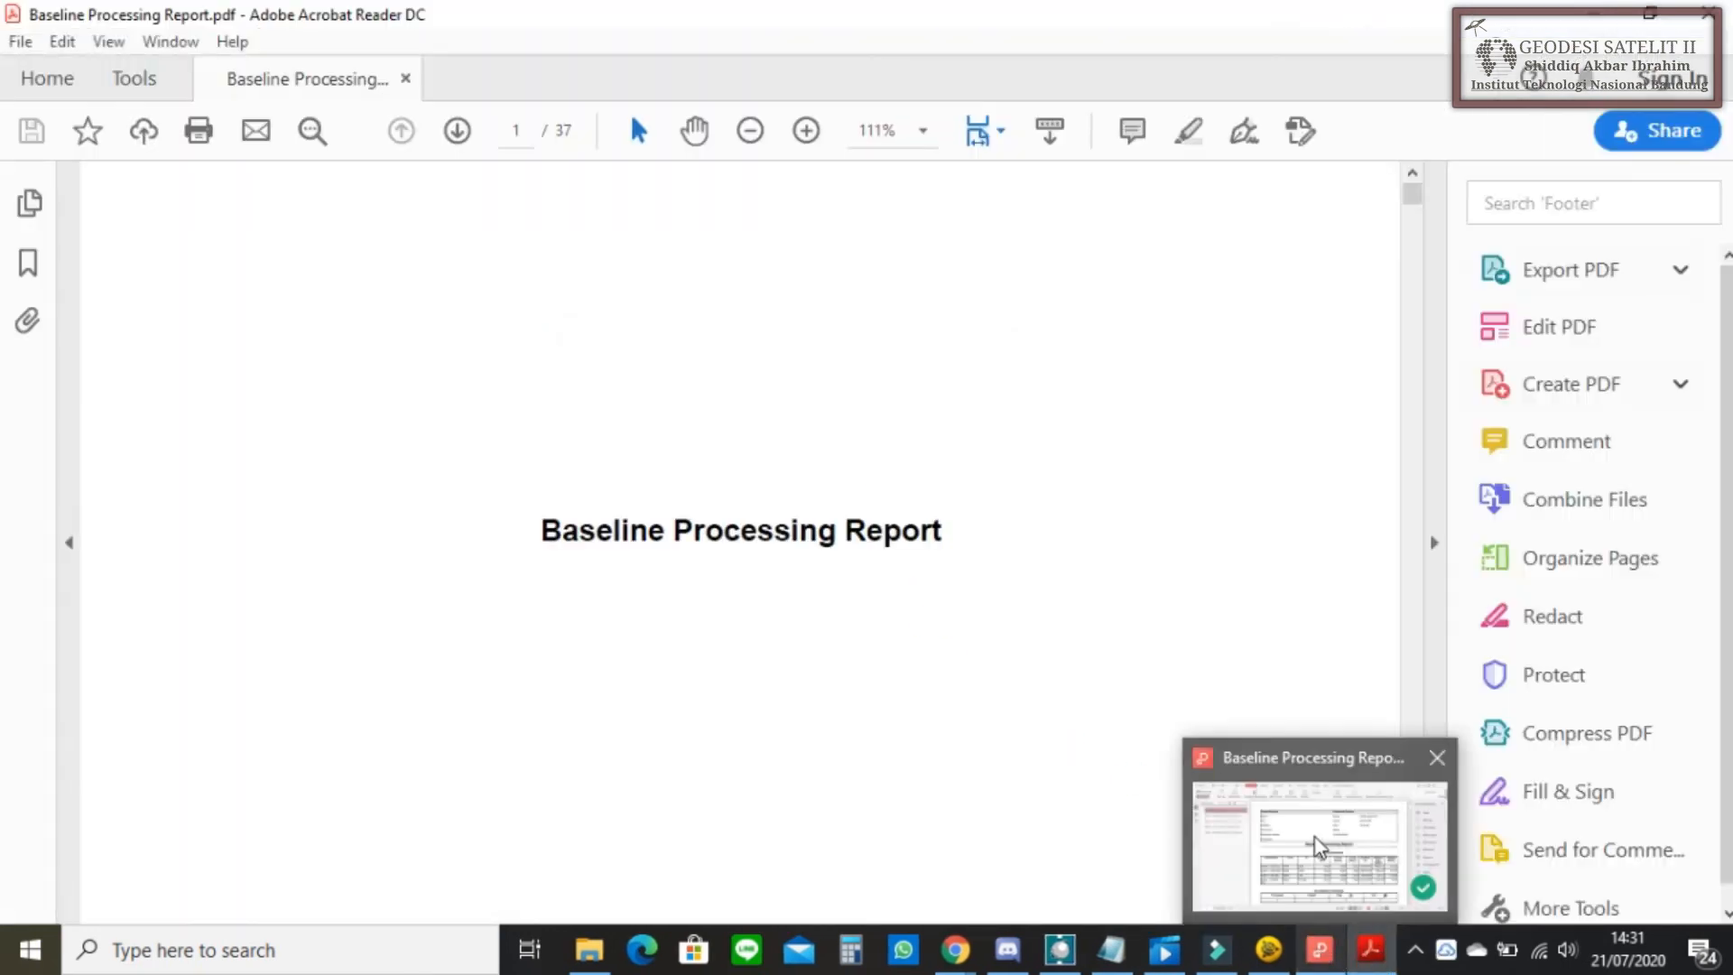
left_click(1314, 837)
scroll(884, 592, "down", 3)
scroll(885, 592, "up", 3)
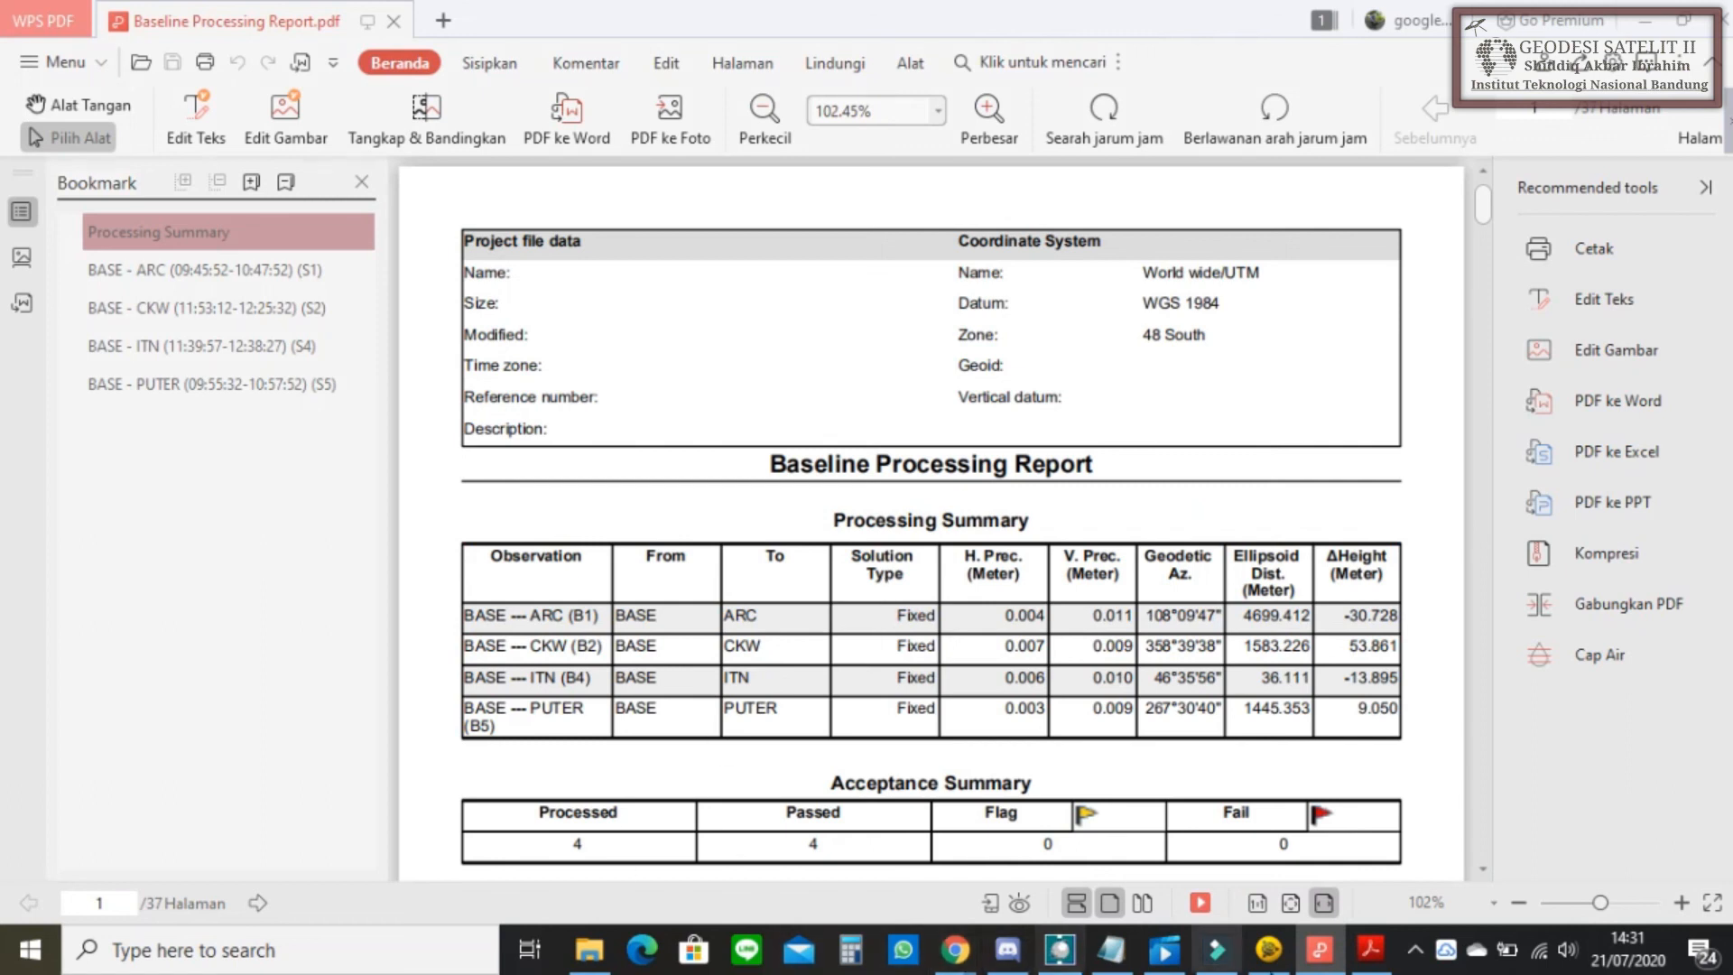
- Switch back to Trimble Business Center and check the export options of the Point List report
left_click(1268, 950)
left_click(666, 233)
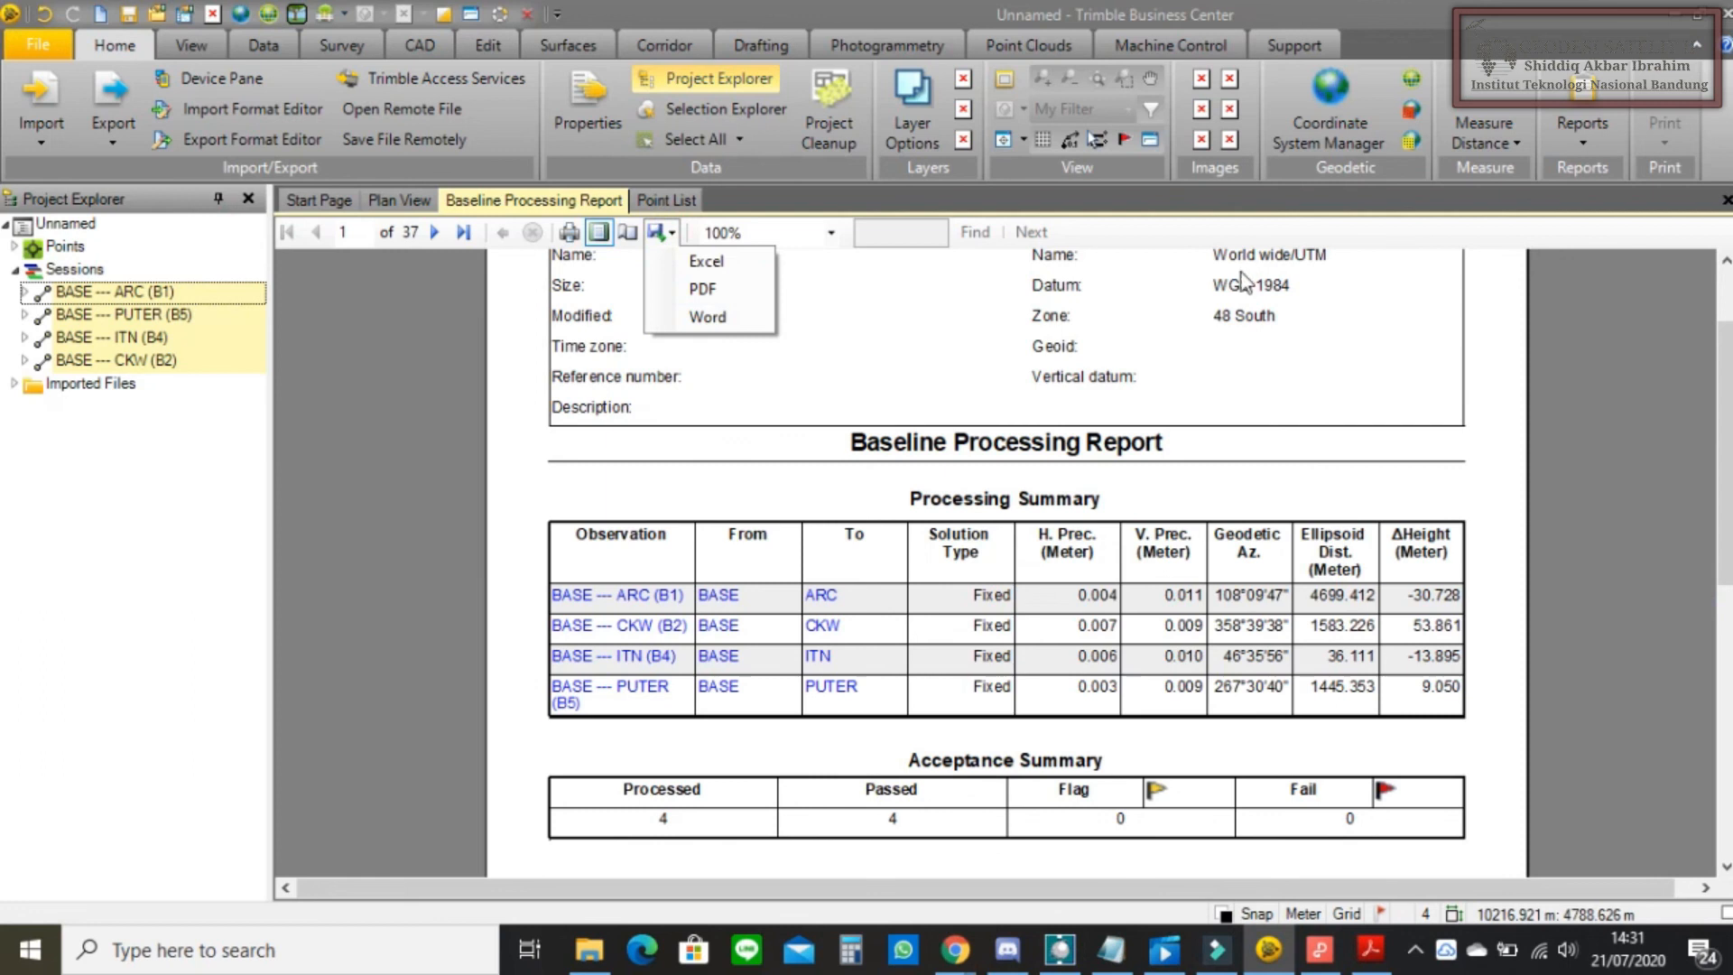
left_click(660, 202)
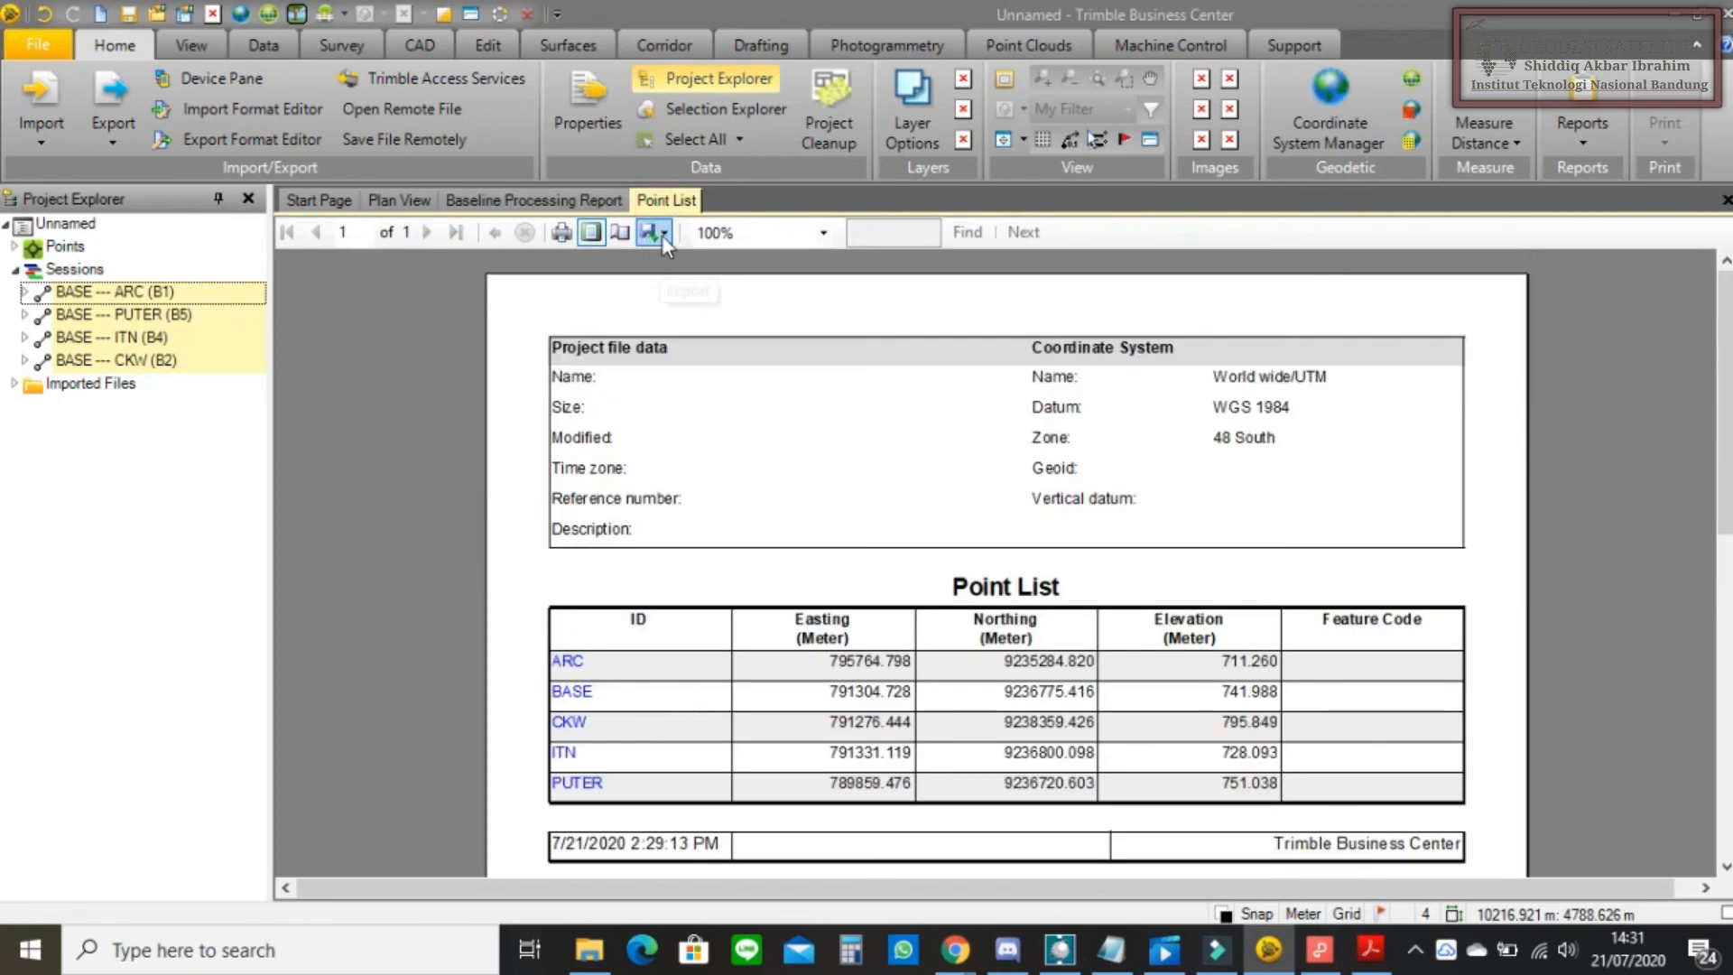
left_click(659, 233)
left_click(659, 236)
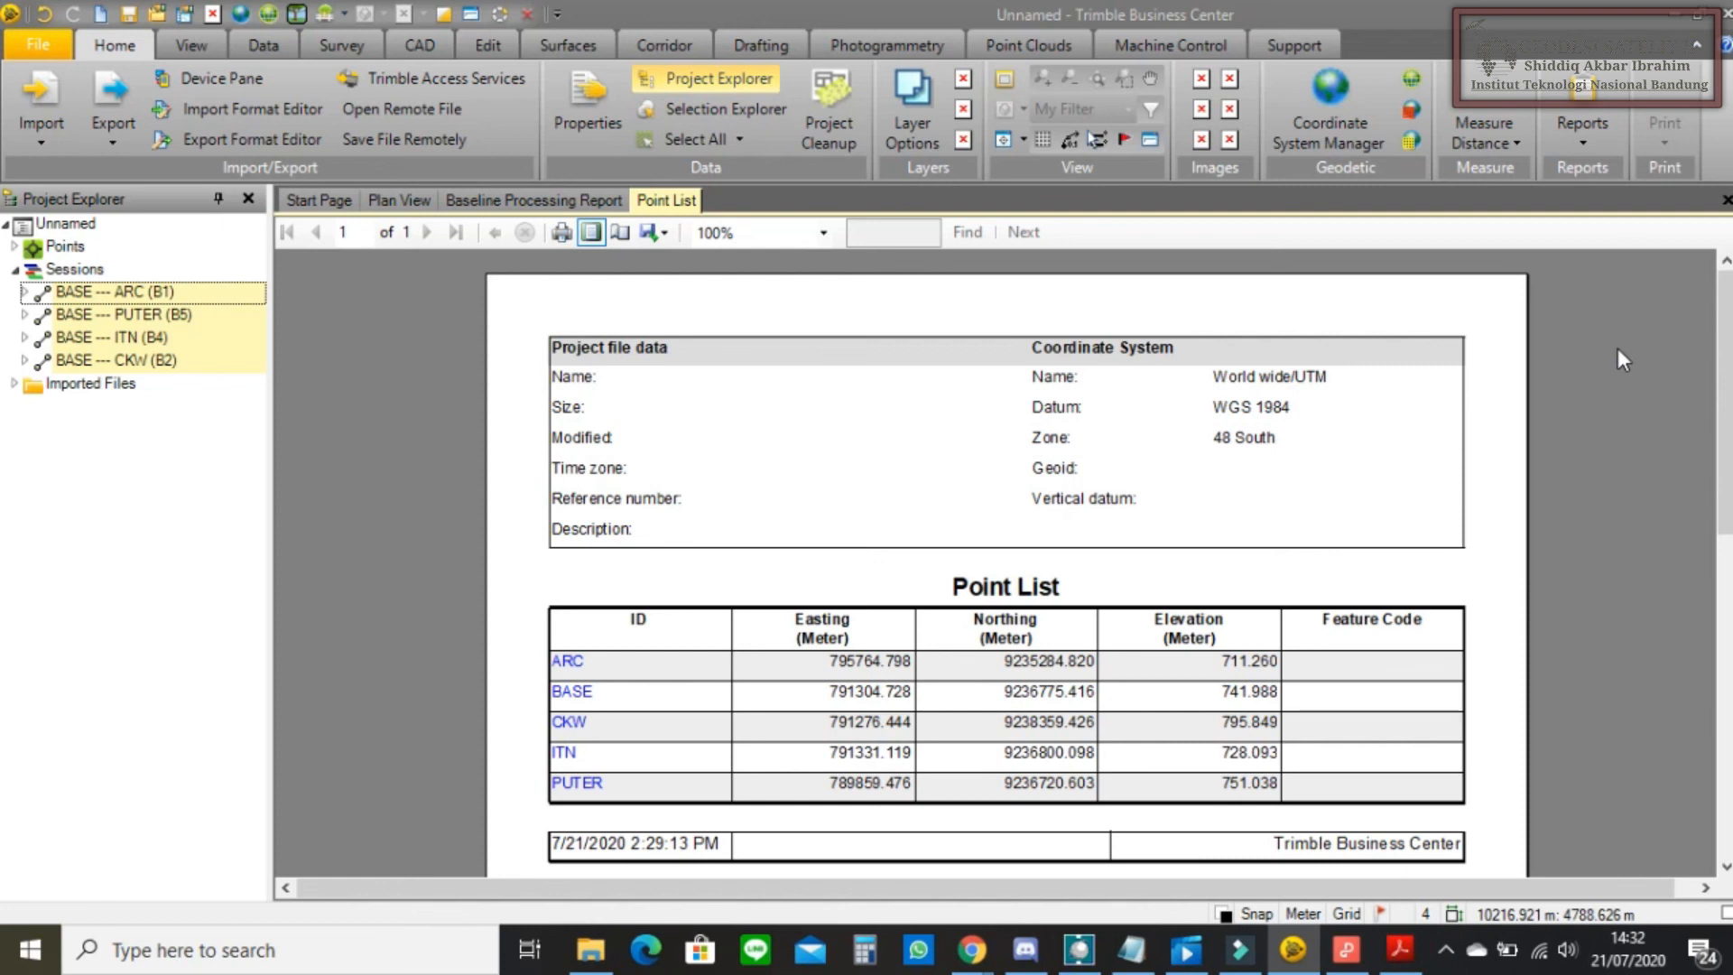
left_click(1445, 950)
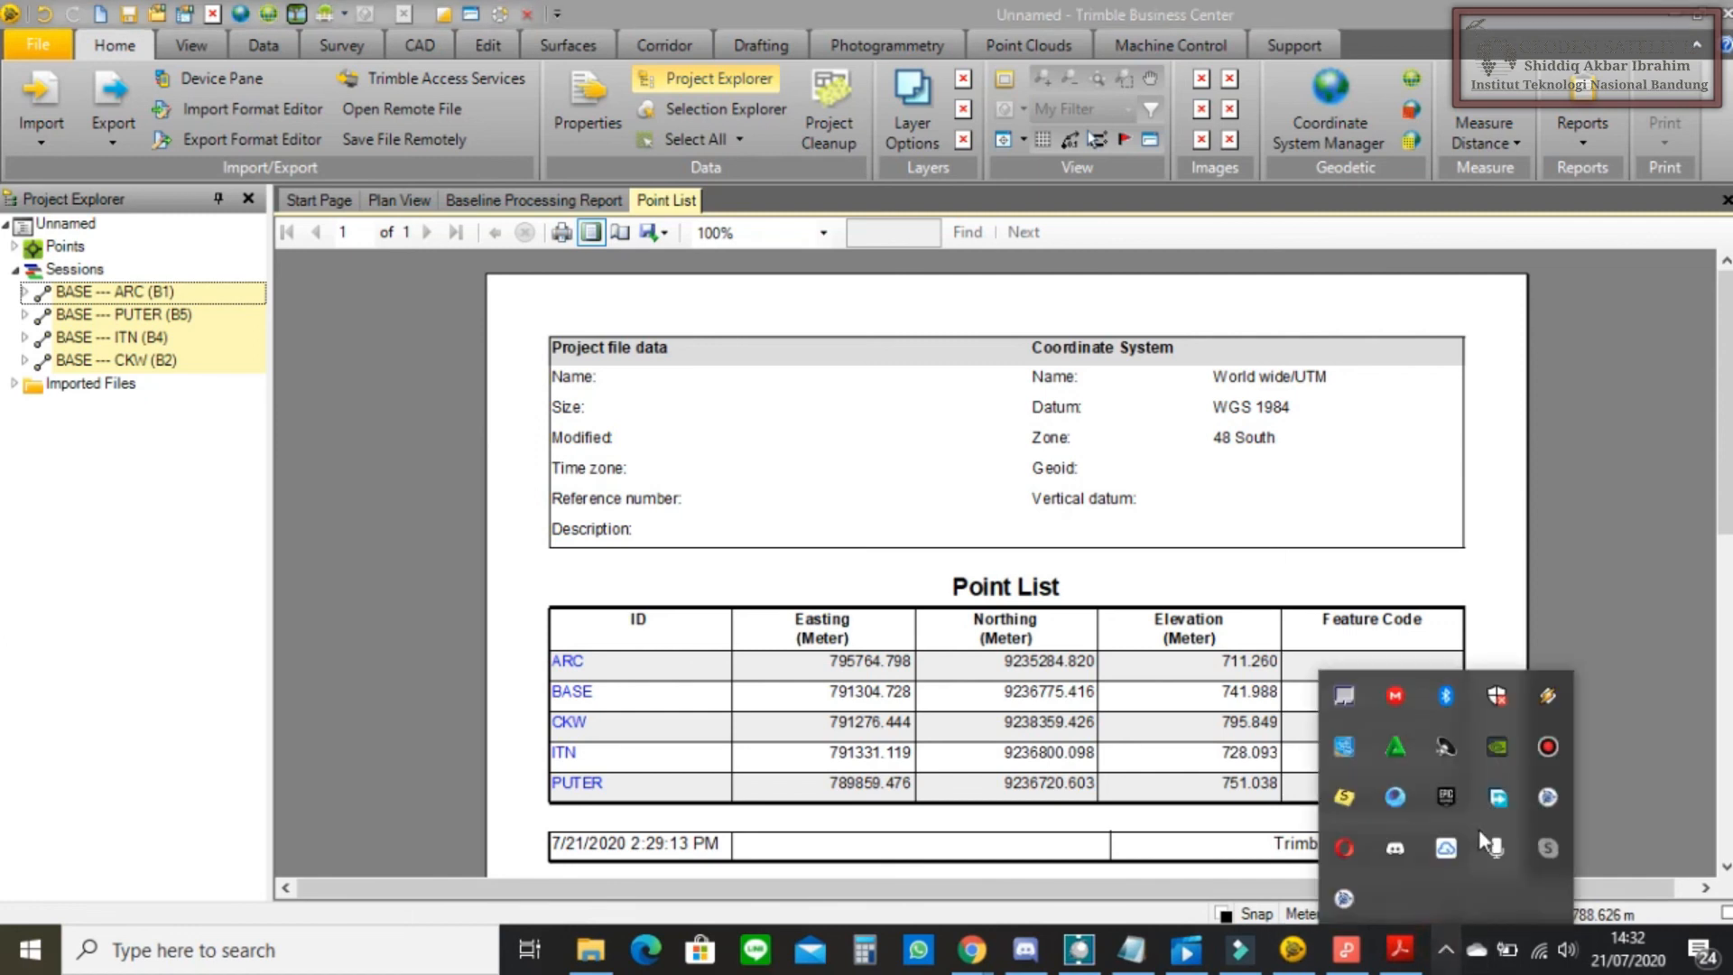
left_click(1543, 748)
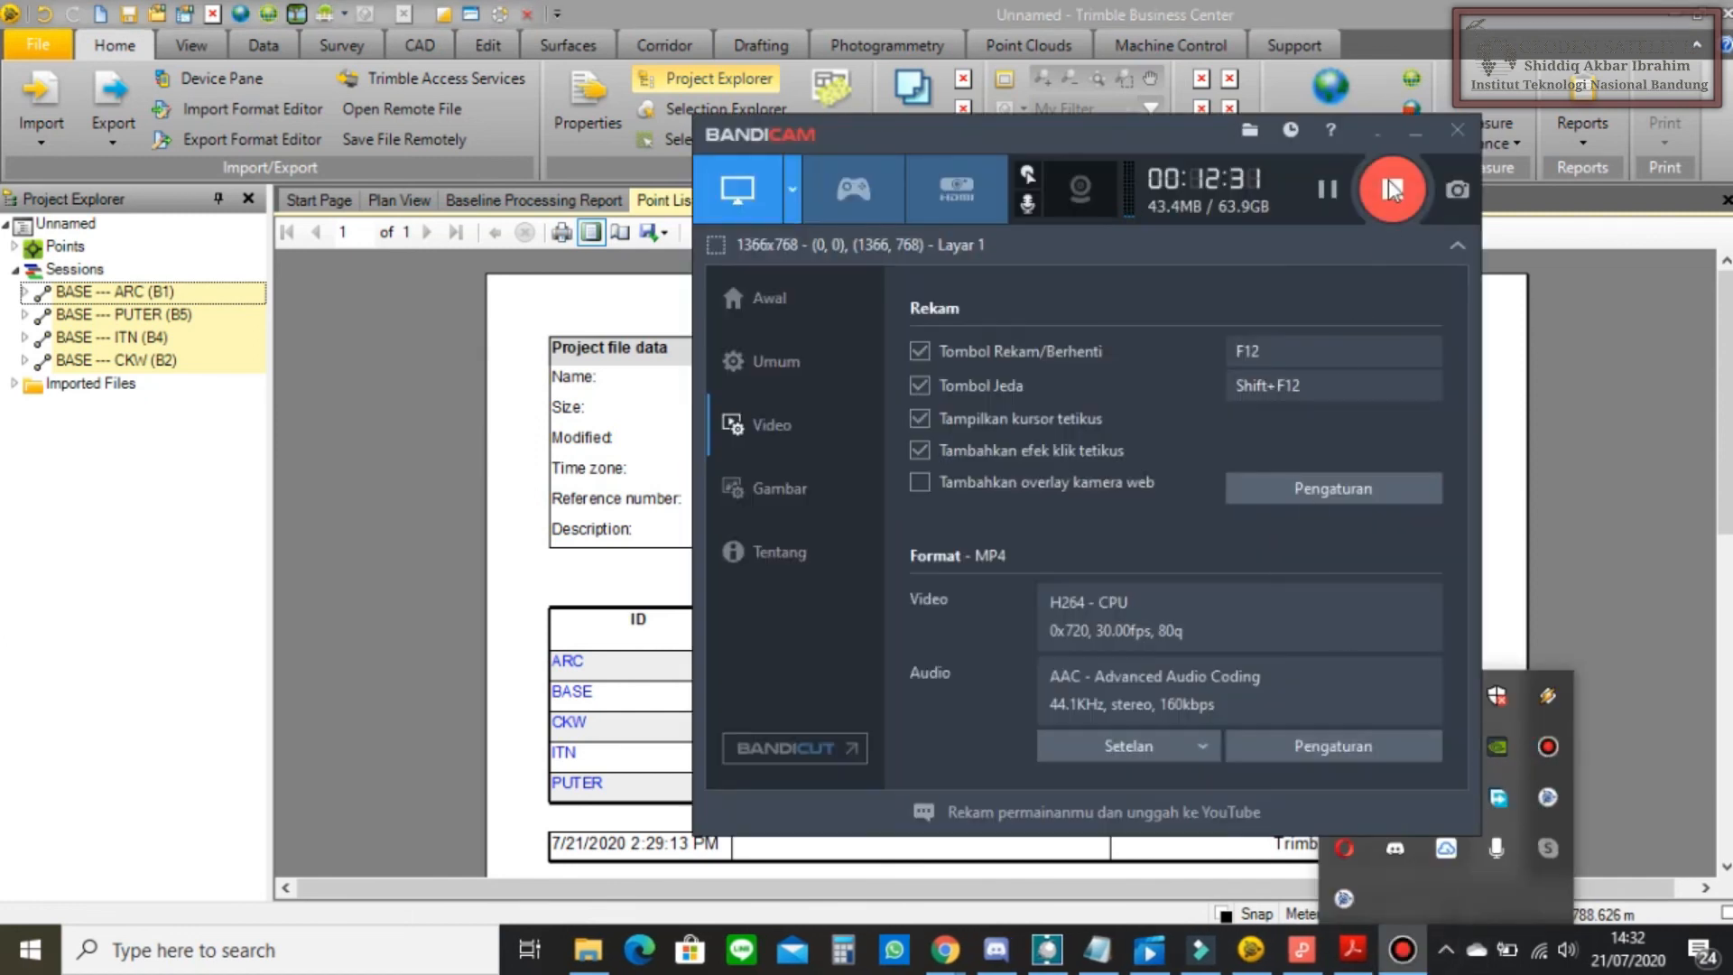